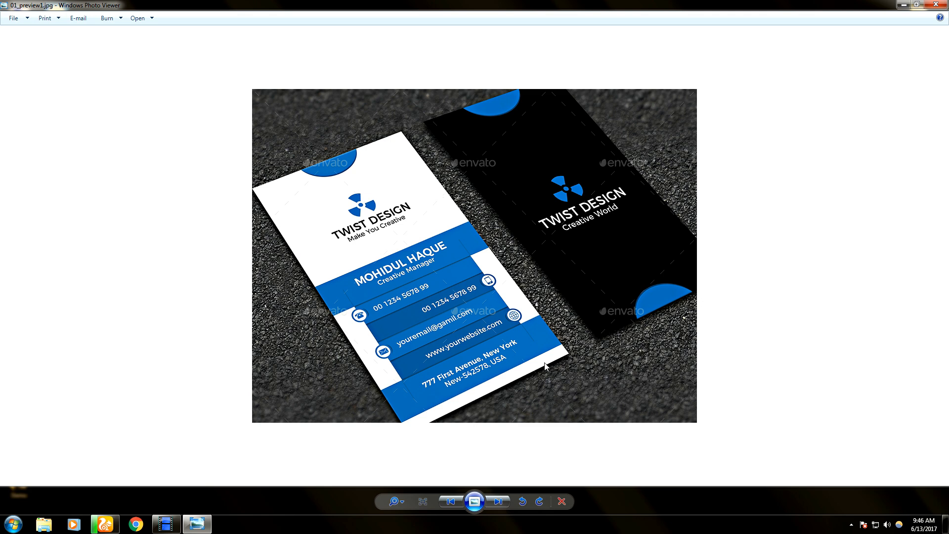
- Close the business card reference preview, refresh the desktop and launch Adobe Illustrator CC
left_click(934, 6)
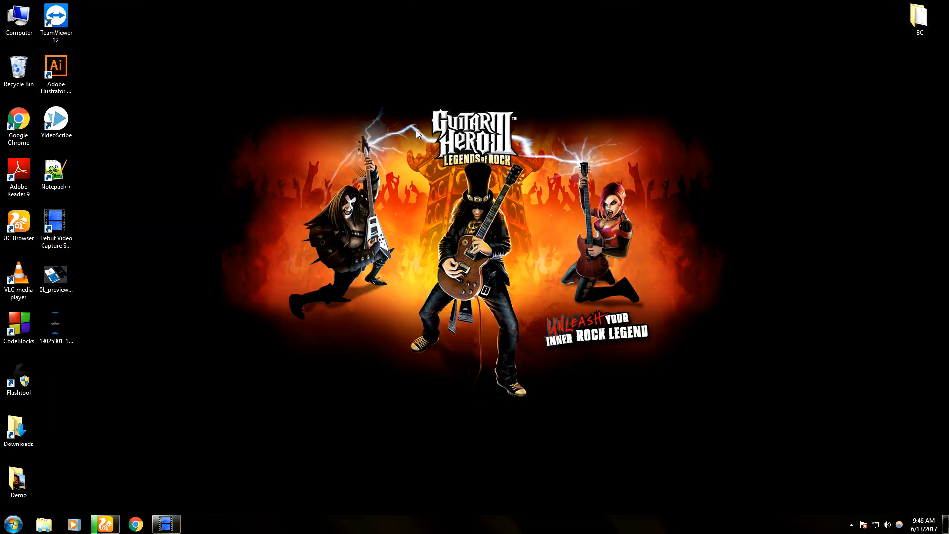
right_click(411, 131)
left_click(433, 159)
double_click(66, 75)
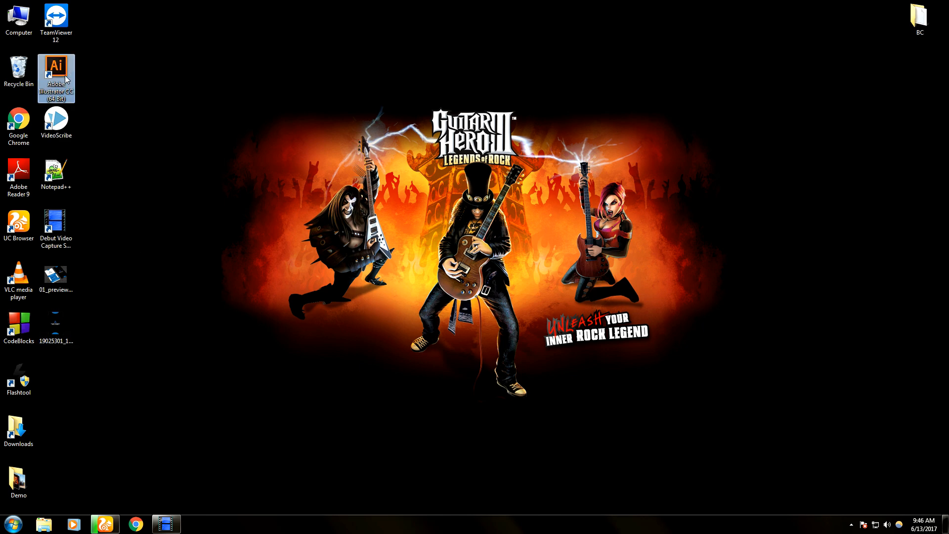
right_click(127, 122)
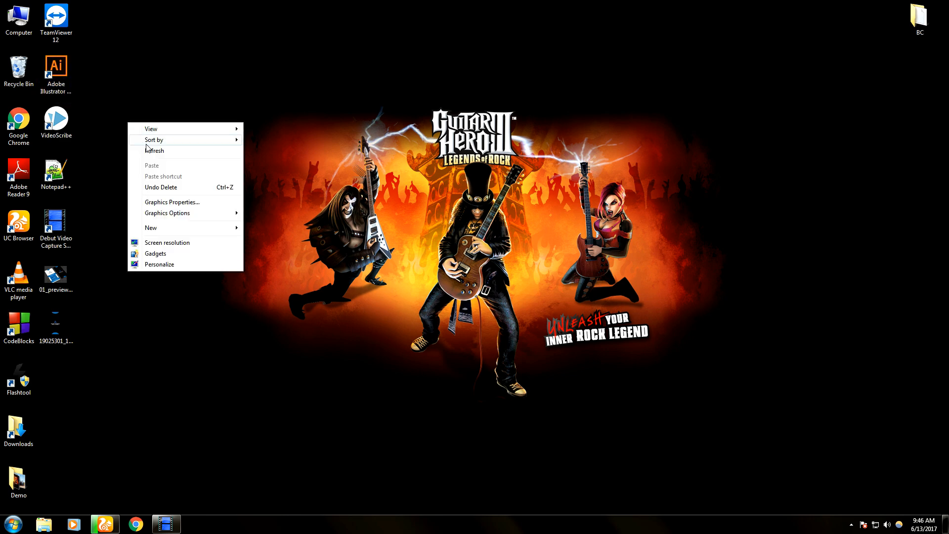
left_click(155, 149)
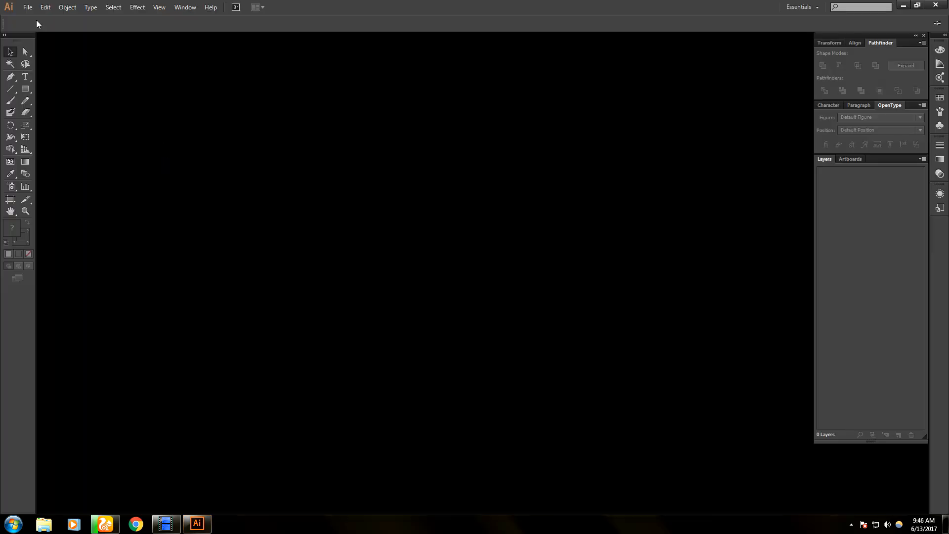
- Create document BC-08 with two portrait 2 × 3.5 in artboards in inches and 0.25 in bleed
left_click(28, 7)
left_click(43, 15)
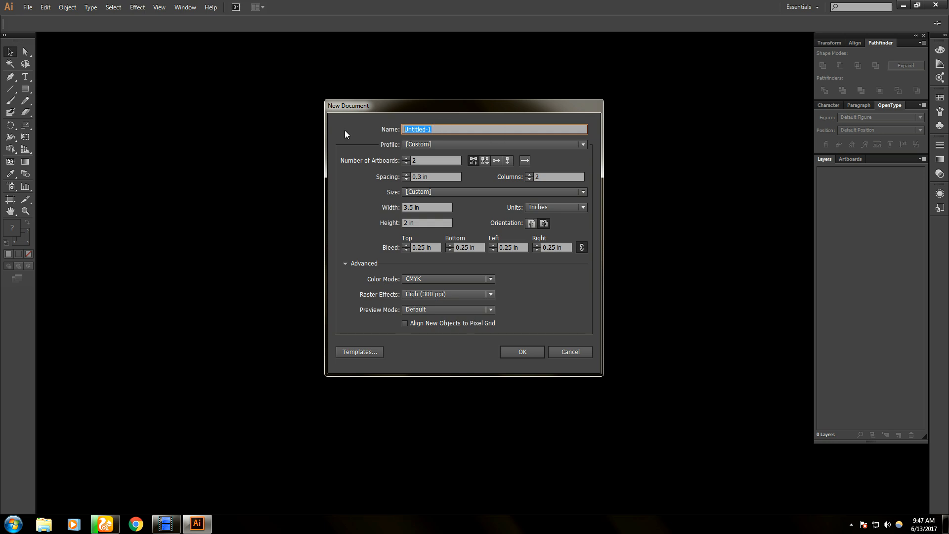
key("BackSpace")
type("BC-08")
left_click(553, 208)
left_click(552, 209)
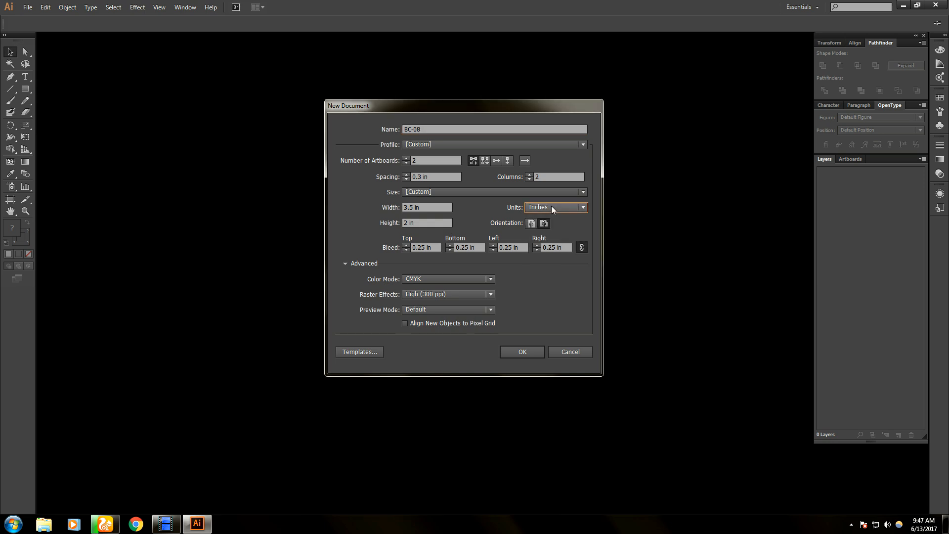
left_click(531, 224)
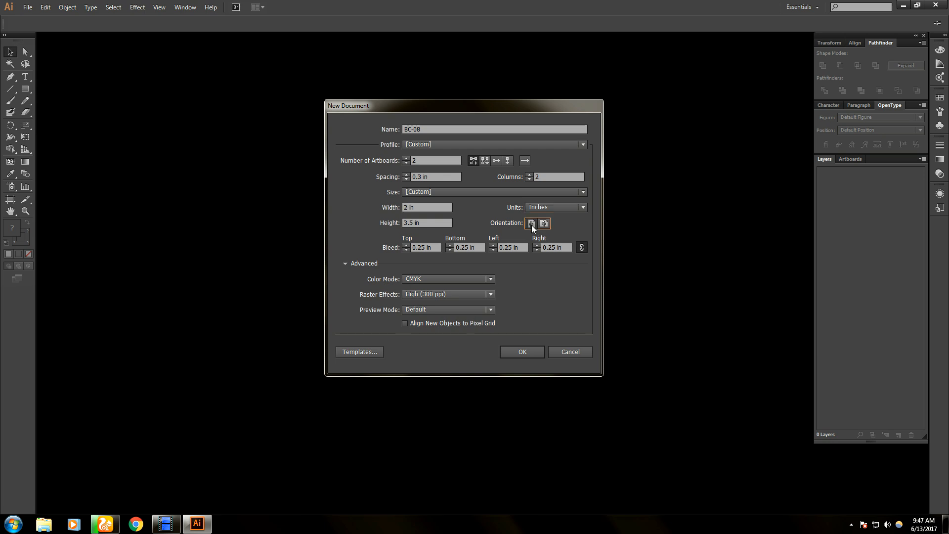
left_click(543, 223)
left_click(533, 225)
left_click(528, 352)
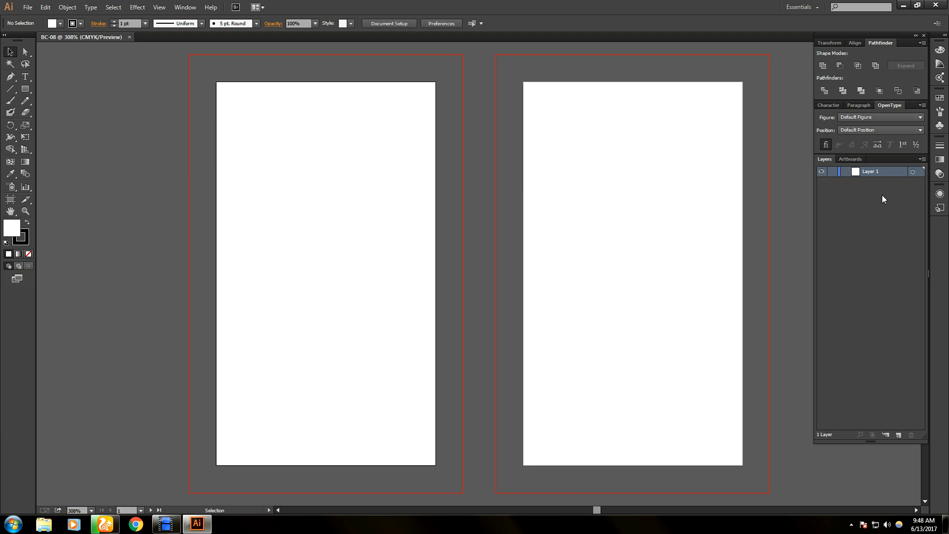
- Add two new layers and rename Layer 1 to Templ
left_click(898, 435)
left_click(898, 435)
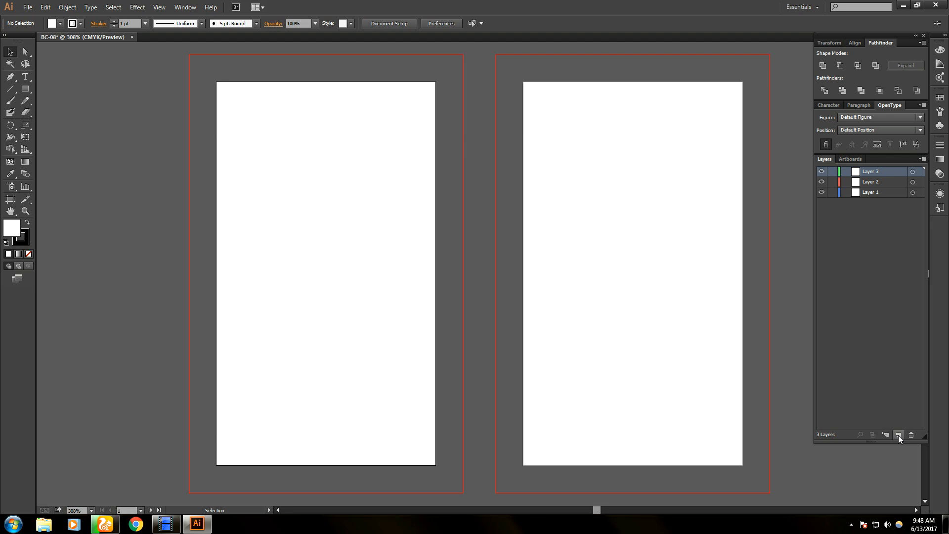
double_click(870, 191)
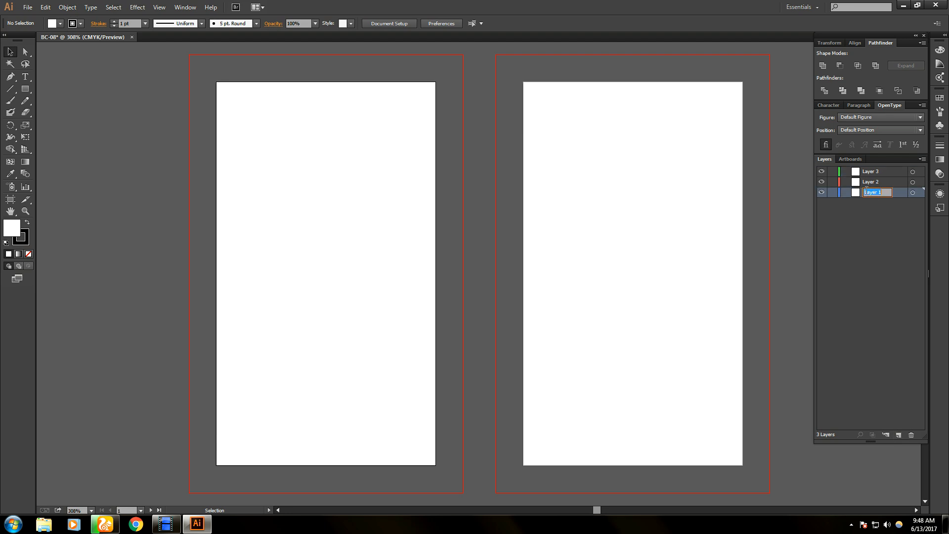
key("BackSpace")
key("Return")
- Rename Layer 2 to Shape and Layer 3 to Text & logo
double_click(869, 181)
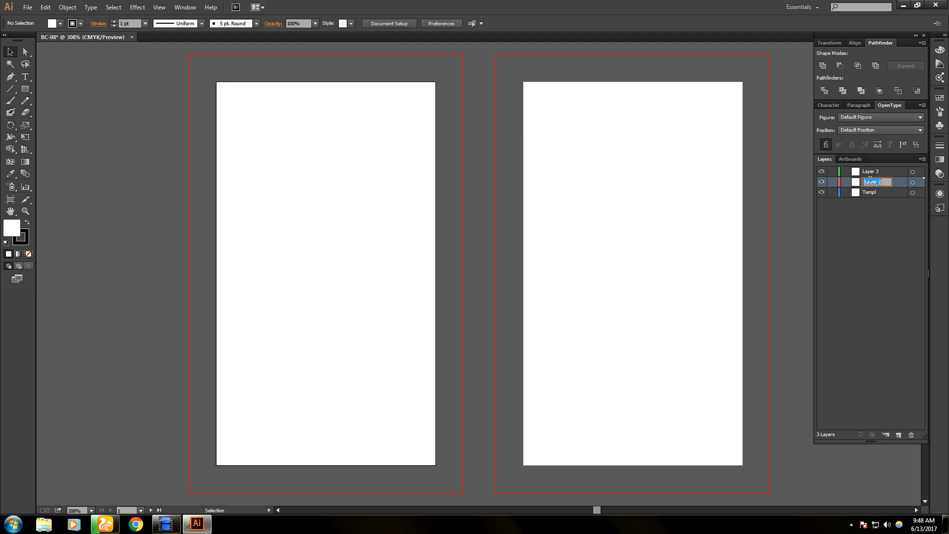
key("BackSpace")
type("Shape")
left_click(873, 232)
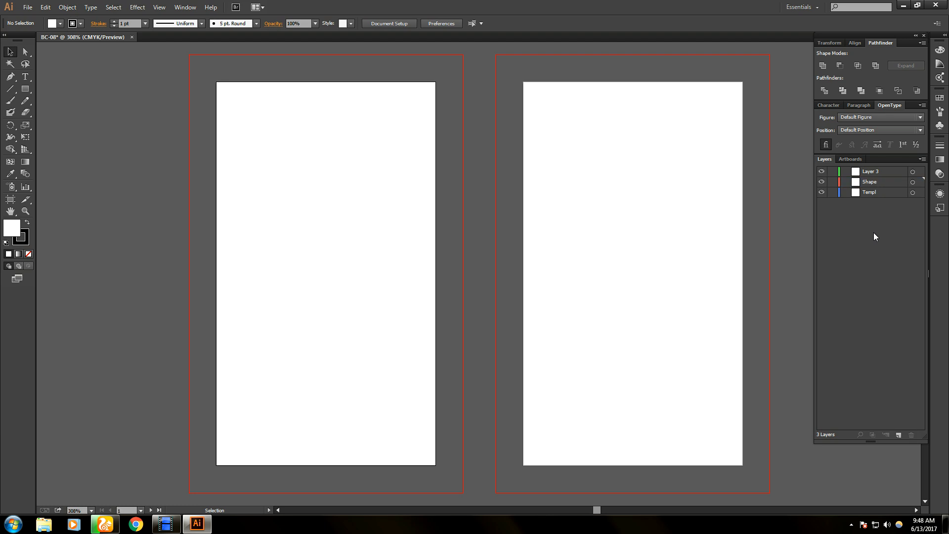
double_click(877, 173)
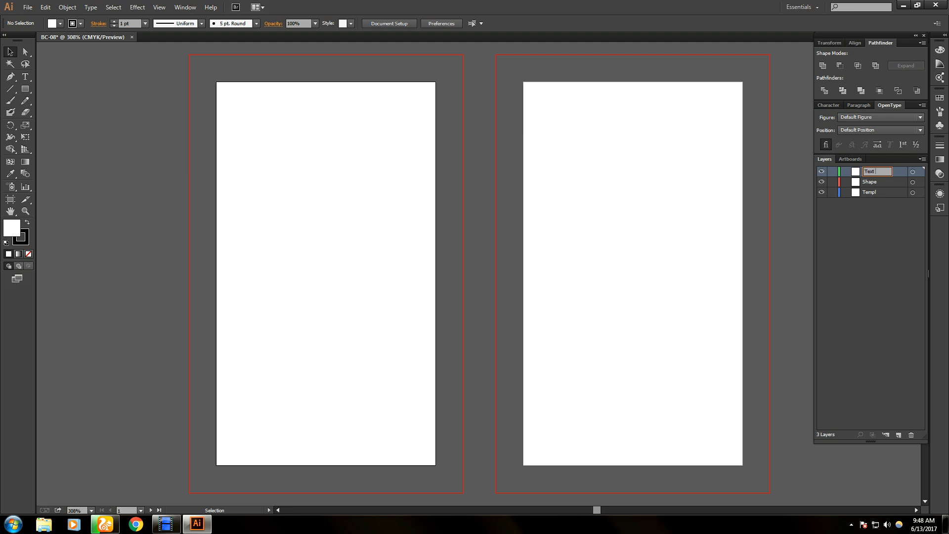
type("logo")
key("v")
- Draw a 2 × 3.5 in rectangle by entering its size numerically
left_click(3, 34)
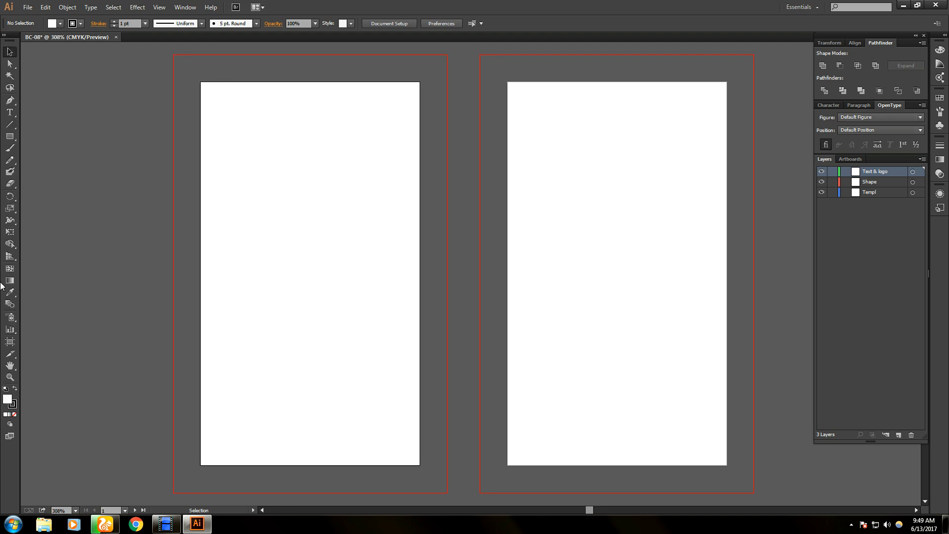
left_click(10, 138)
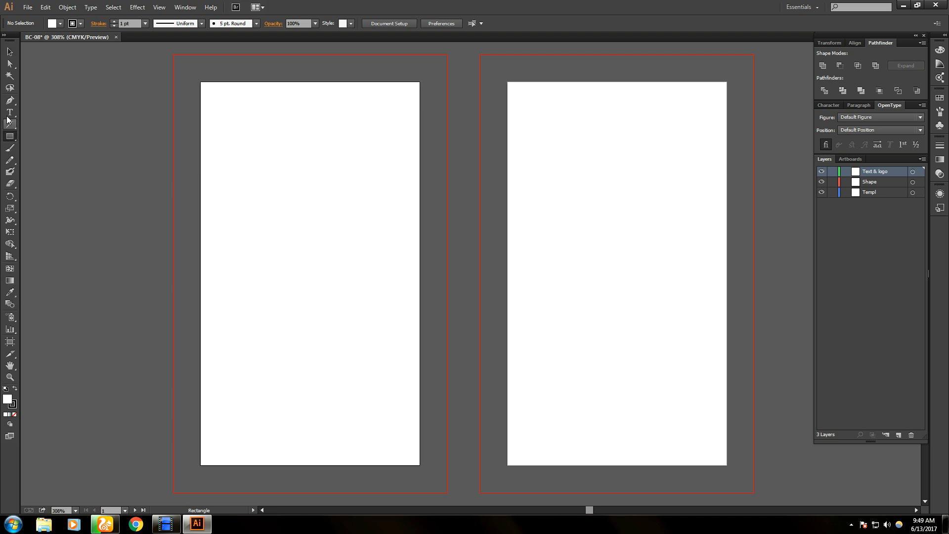
left_click(317, 264)
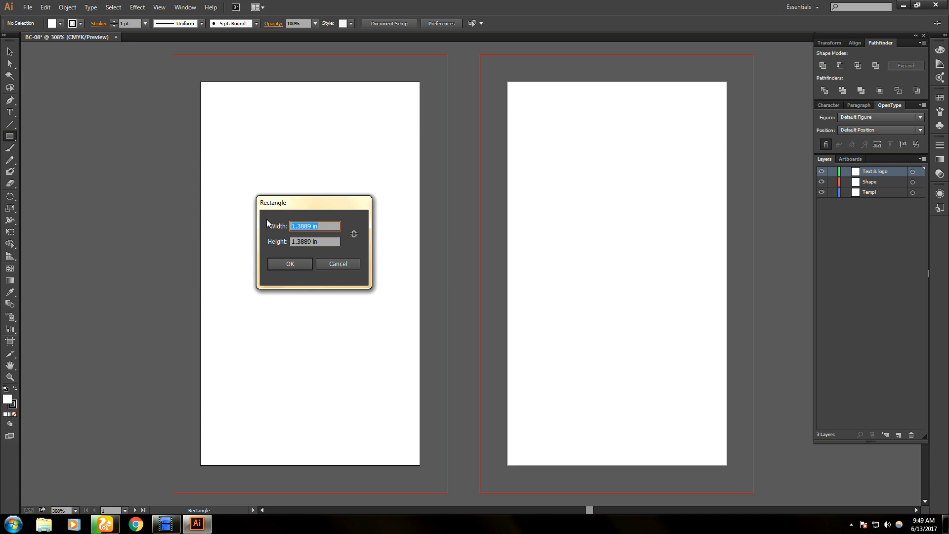
key("BackSpace")
key("Tab")
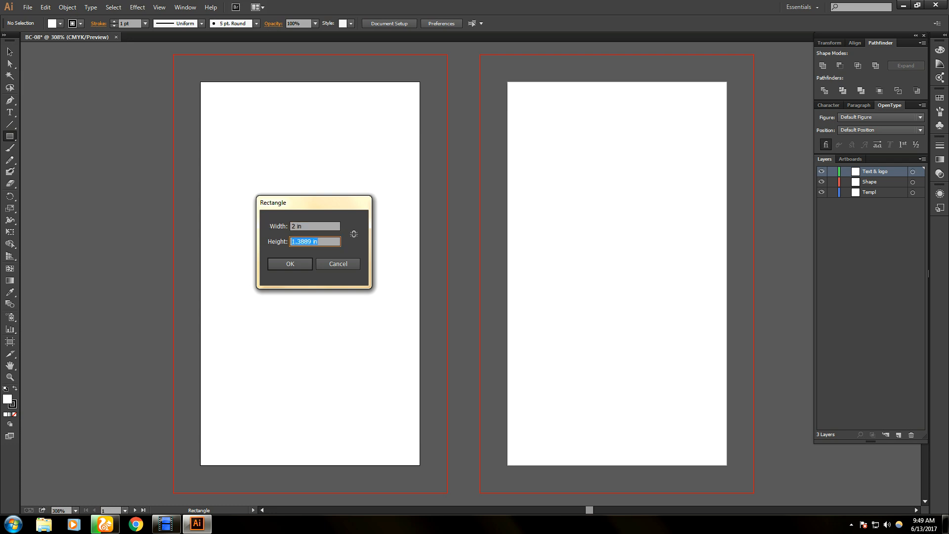
type("3.5")
key("Return")
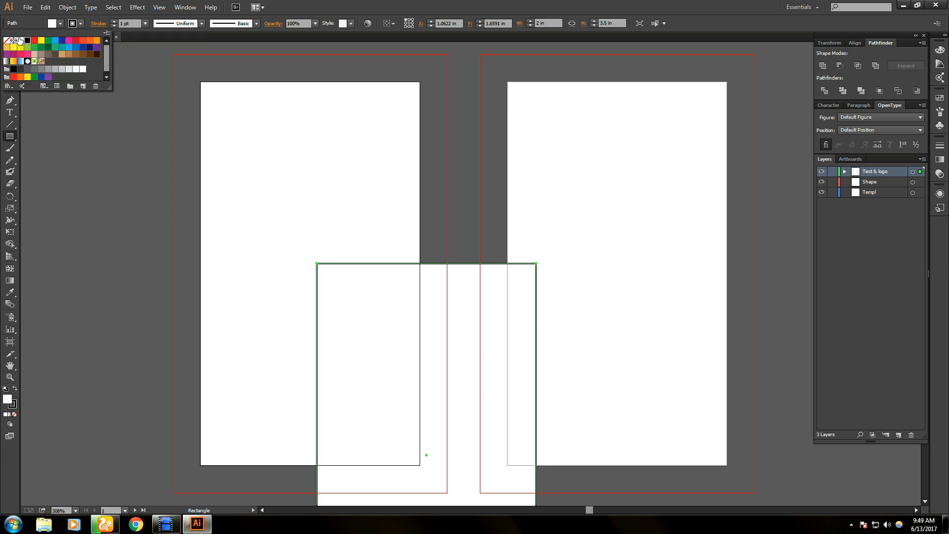
- Remove the rectangle's stroke and position it at X 0, Y 0 on the left artboard
left_click(7, 41)
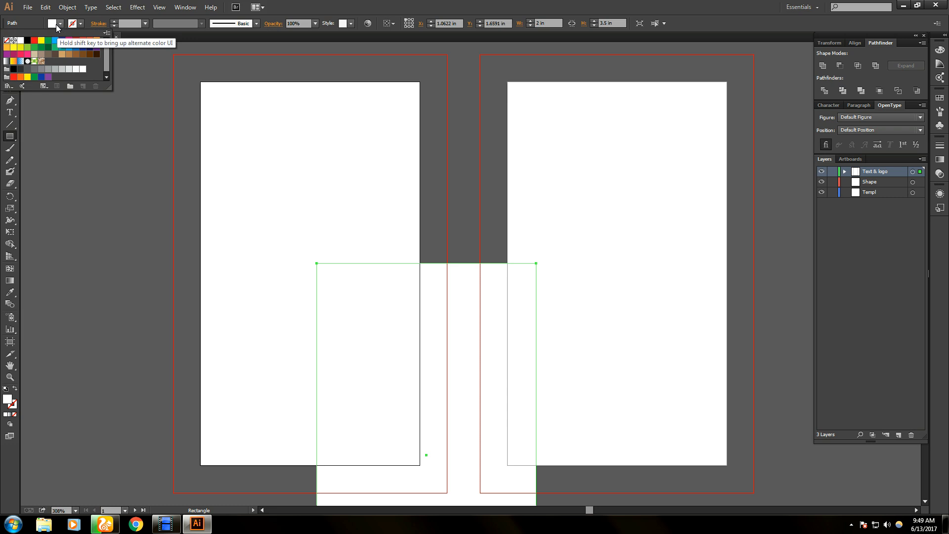
left_click(34, 22)
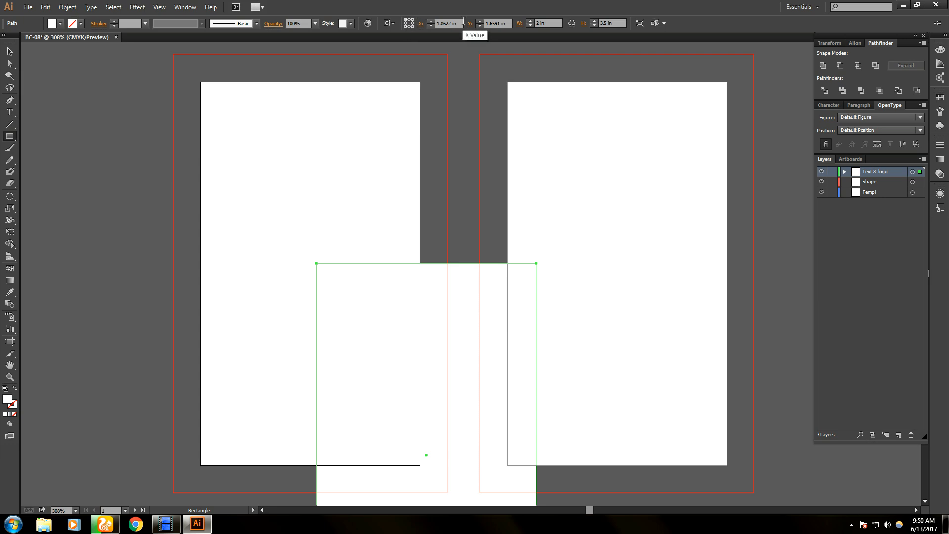
left_click(420, 23)
type("0")
key("Tab")
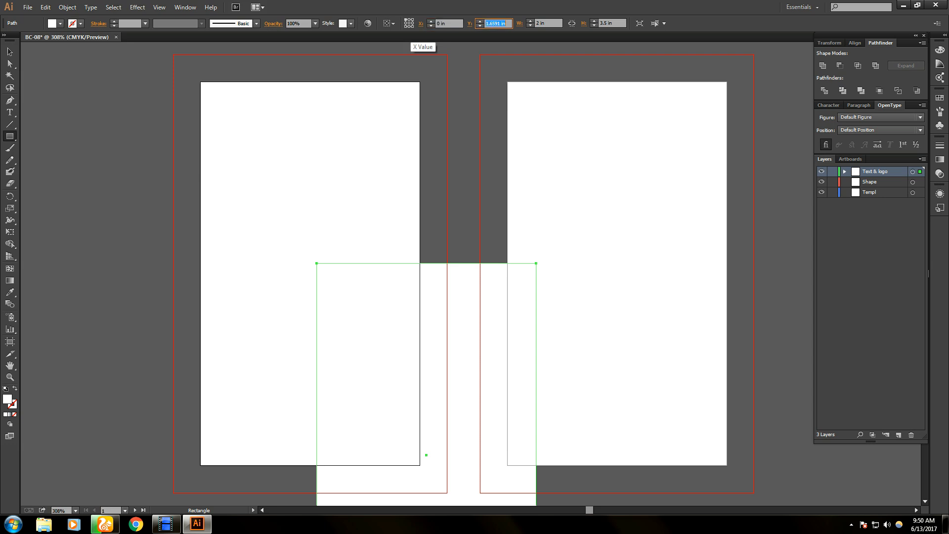
type("0")
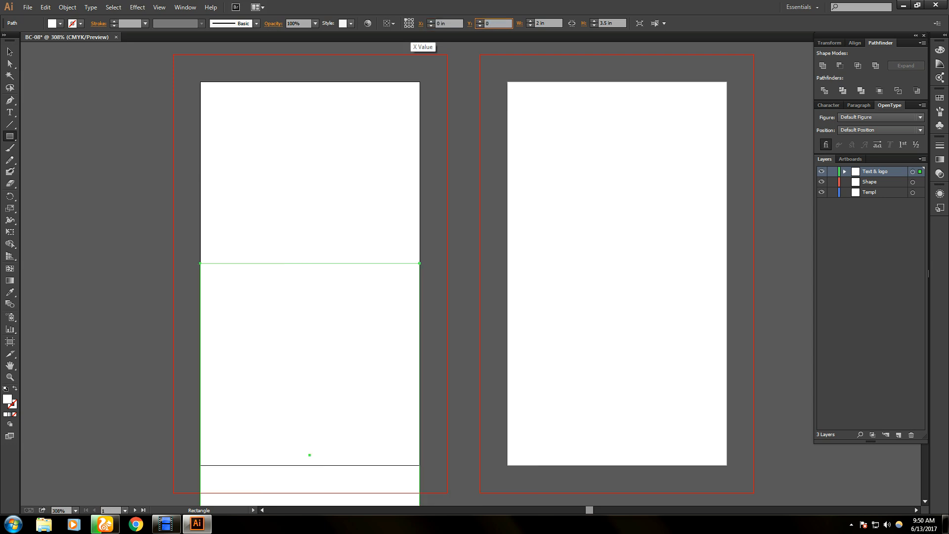
key("Return")
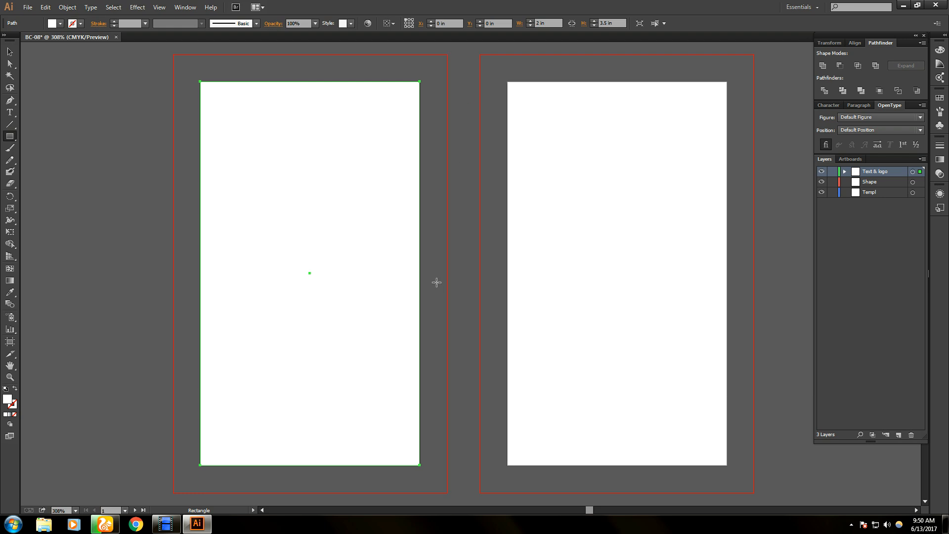
left_click(9, 52)
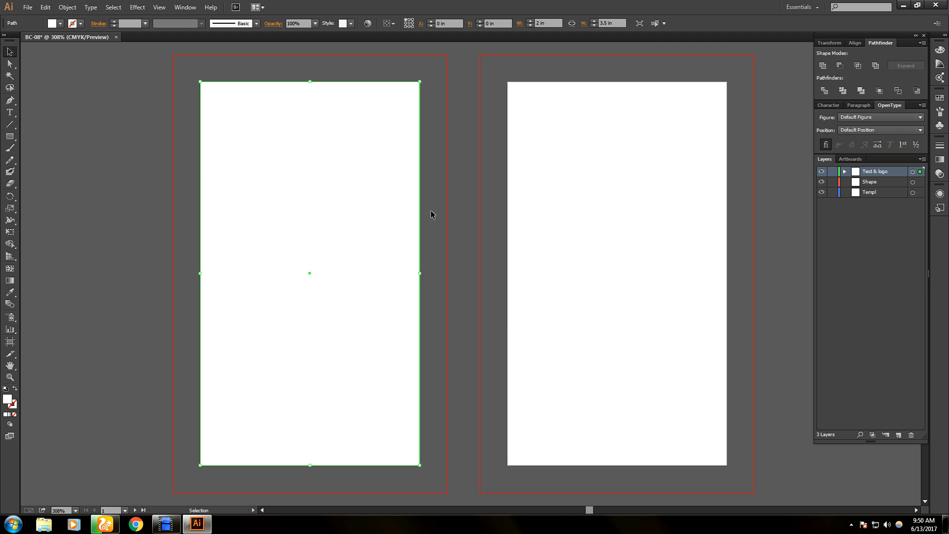
left_click(86, 9)
left_click(87, 10)
- Offset the rectangle by -0.25 in and turn the inset path into a guide
left_click(67, 8)
mouse_move(110, 209)
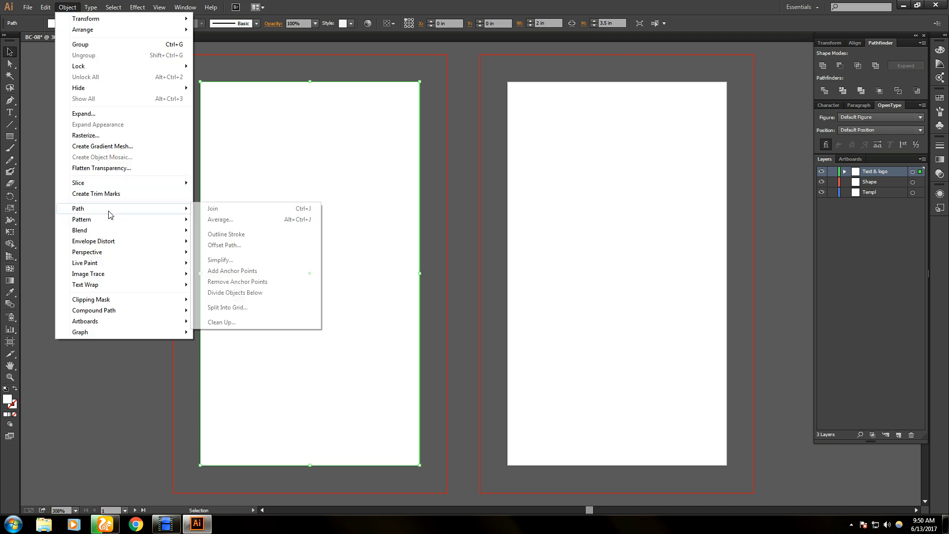
left_click(241, 246)
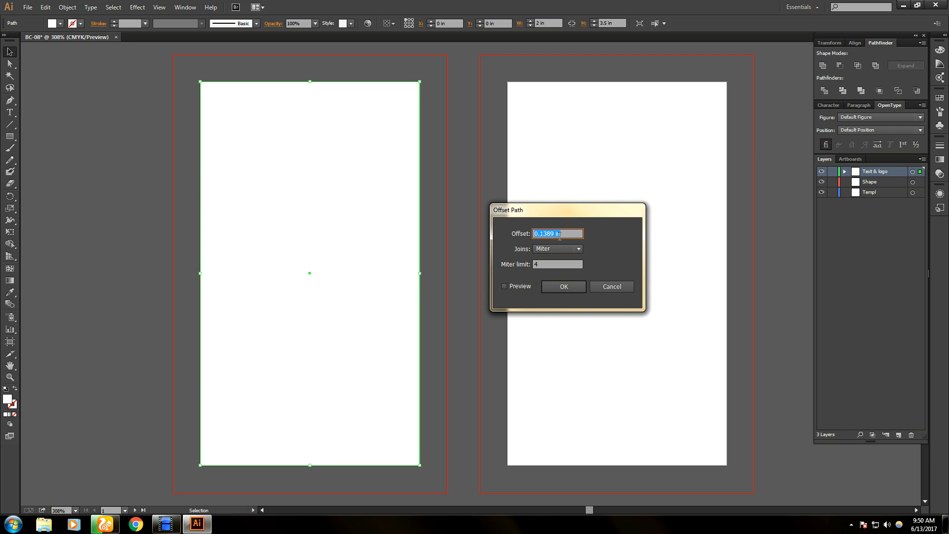
key("BackSpace")
type("25")
left_click(561, 290)
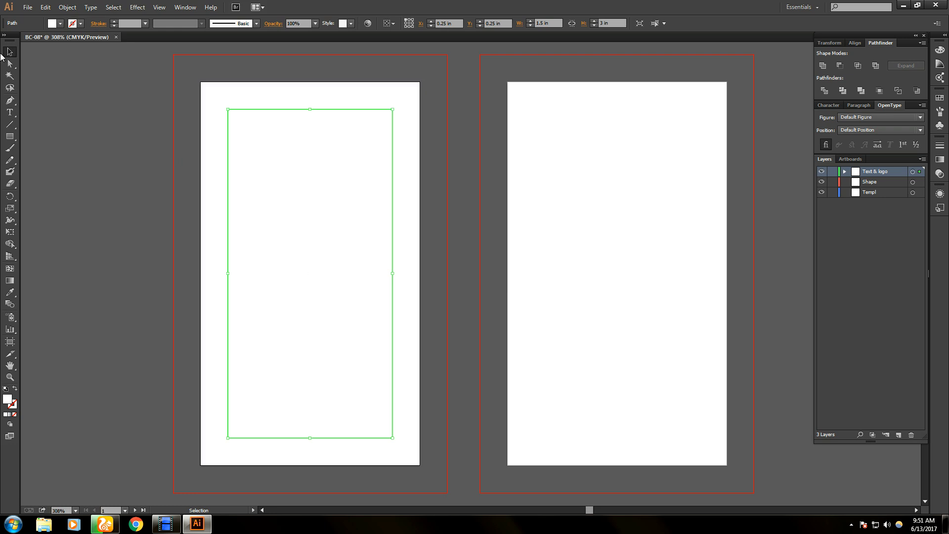
right_click(315, 157)
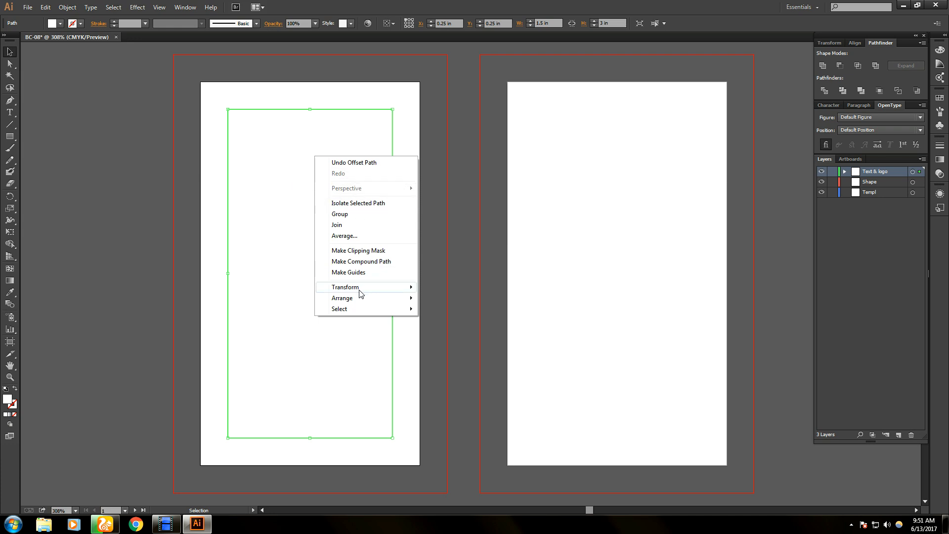
left_click(370, 273)
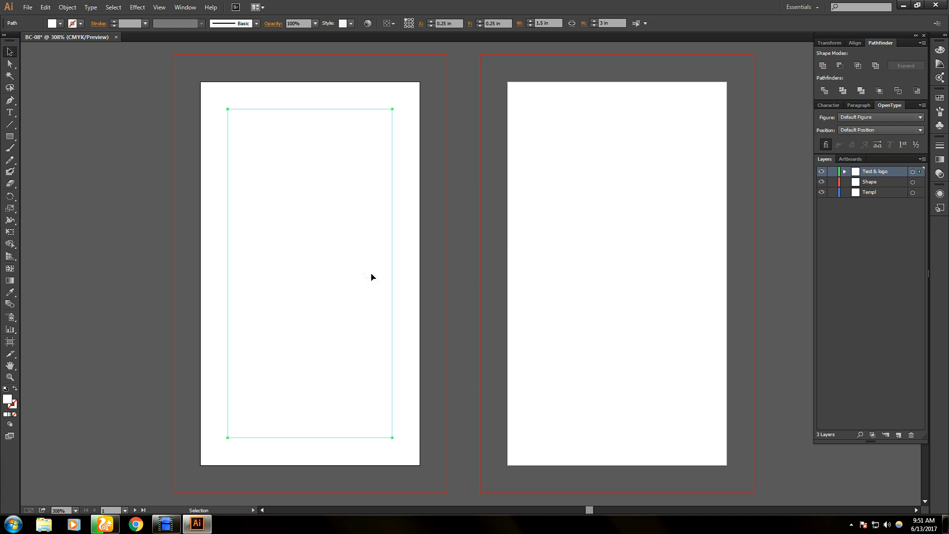
- Stretch the white rectangle to 2.5 × 4 in over the bleed, then show rulers with Ctrl+R
left_click(7, 54)
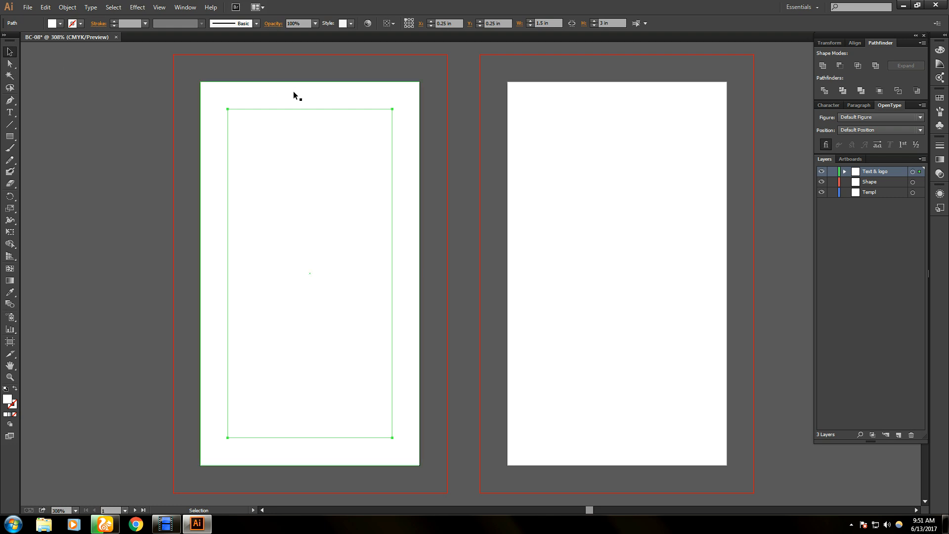
left_click(295, 94)
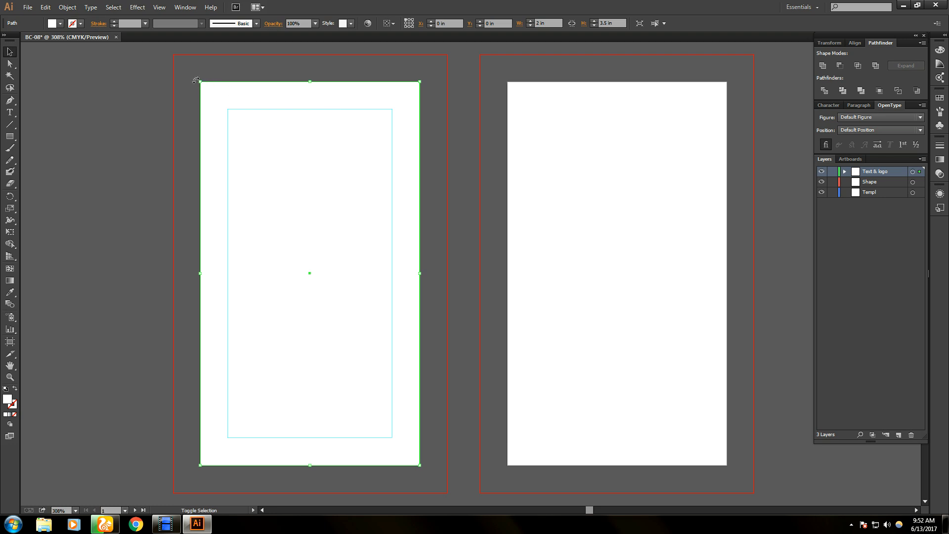
left_click_drag(200, 83, 170, 54)
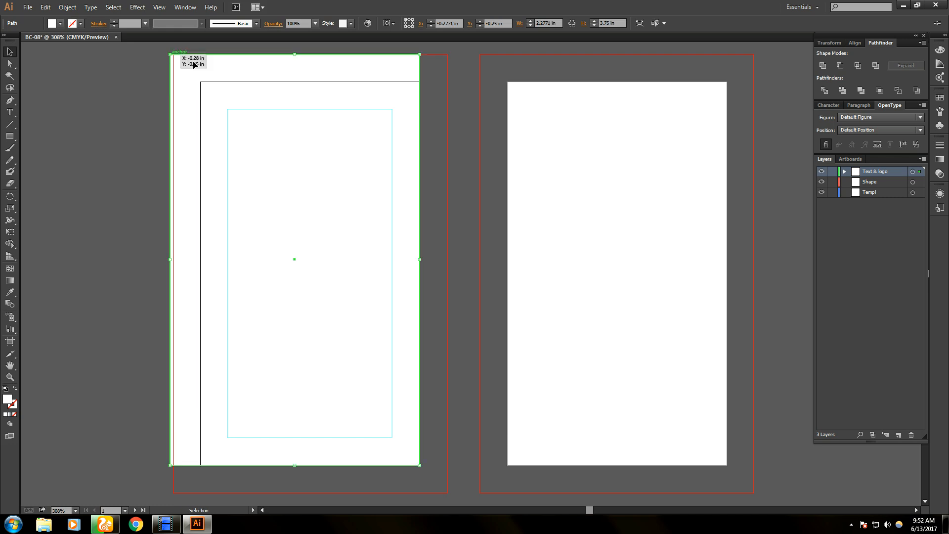
left_click_drag(419, 259, 446, 260)
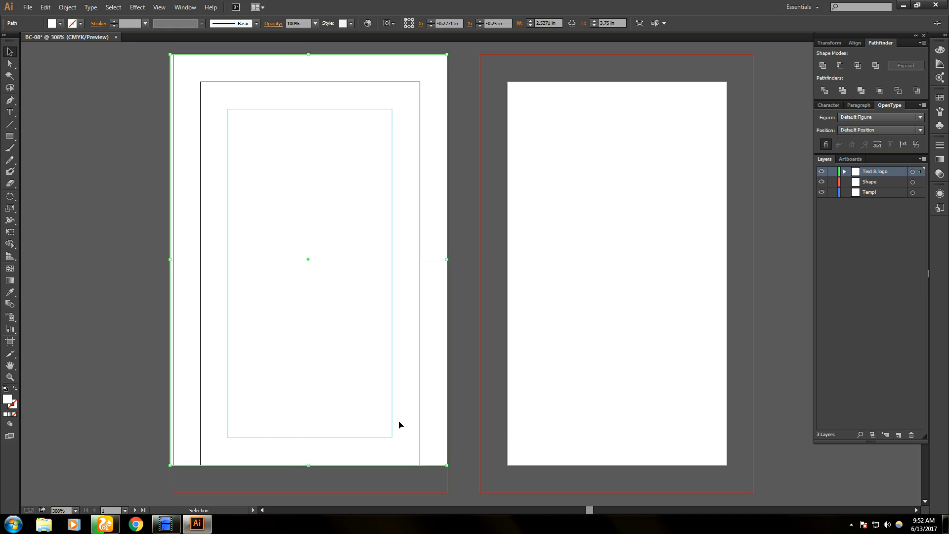
left_click_drag(310, 467, 315, 492)
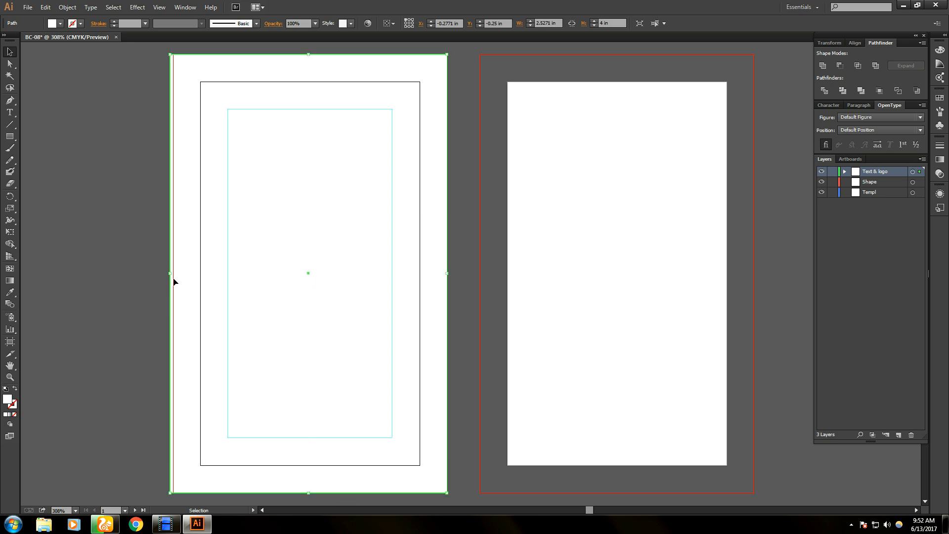
left_click_drag(169, 275, 173, 273)
left_click_drag(310, 55, 312, 55)
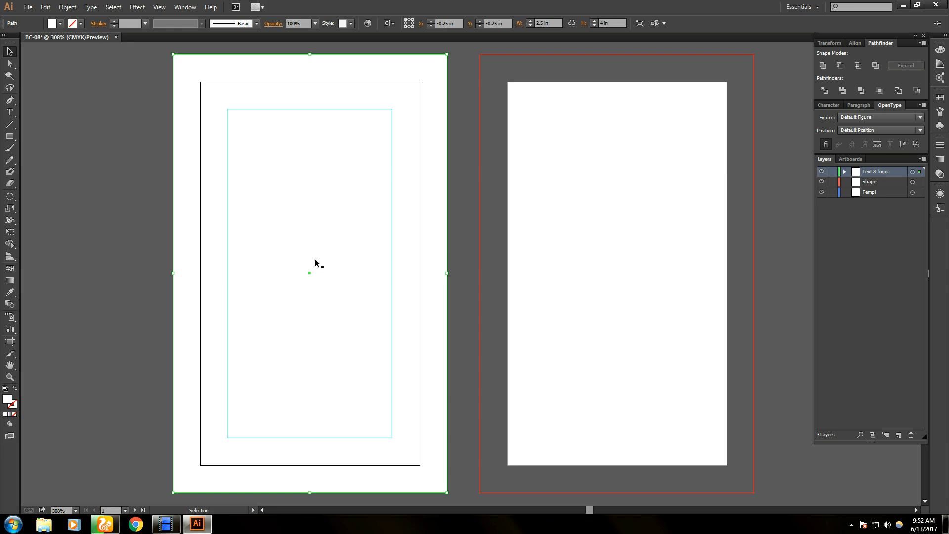
left_click(138, 219)
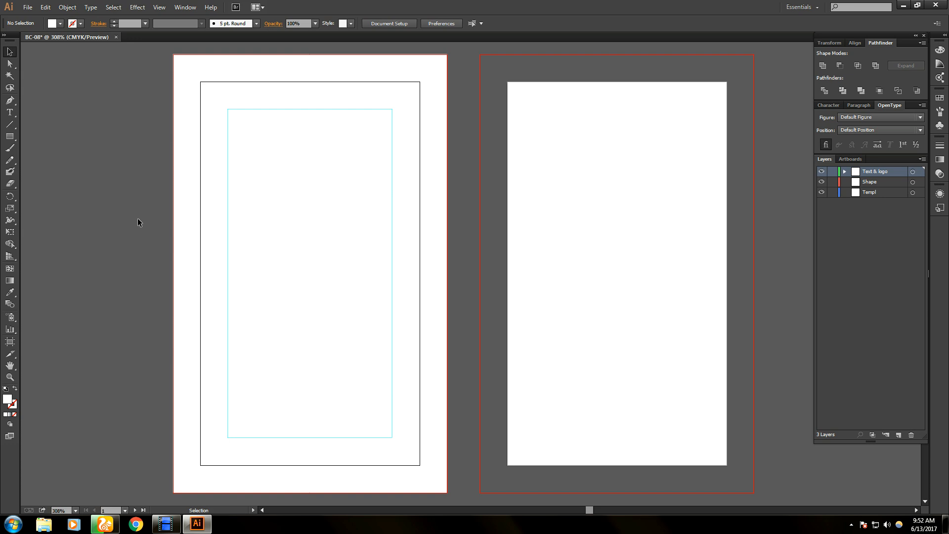
key("ctrl+r")
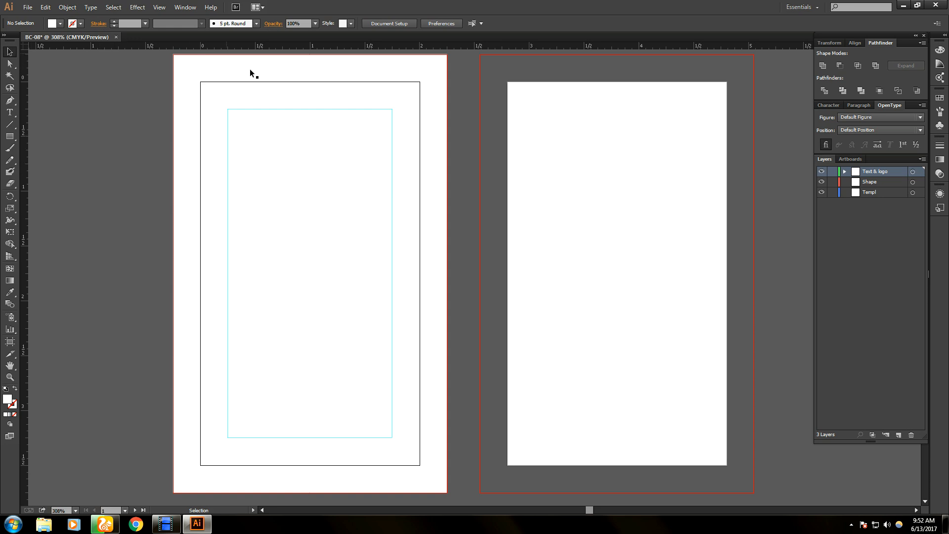
- Drag a horizontal ruler guide onto the top edge of the inset safe-area guide
scroll(301, 147, "up", 2)
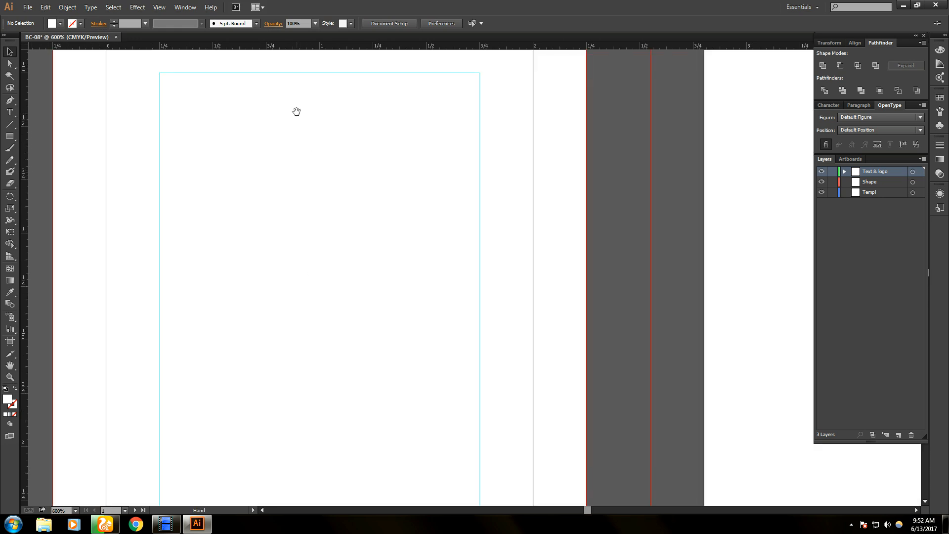
scroll(297, 110, "up", 3)
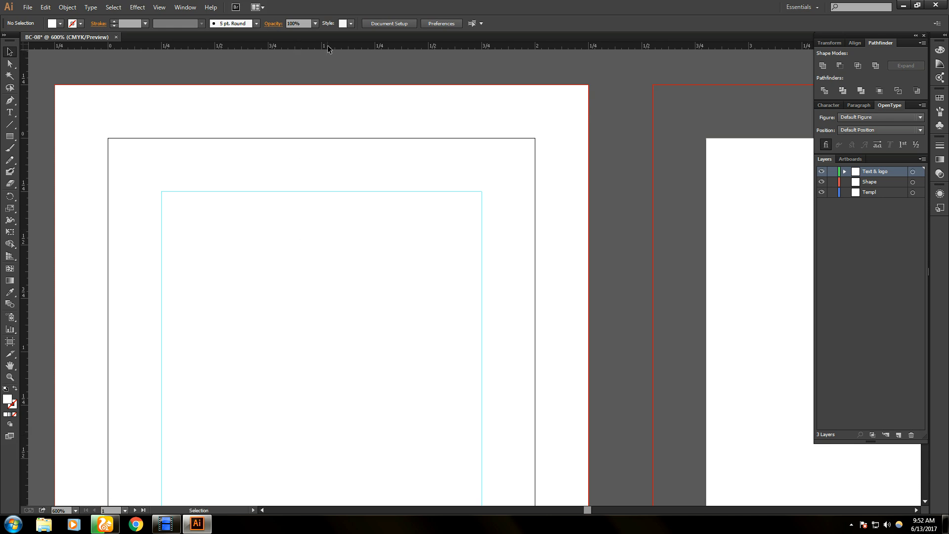
left_click_drag(327, 46, 354, 191)
- Add vertical guides on the safe area's left edge and right edge at 1.75 in
left_click_drag(25, 255, 161, 274)
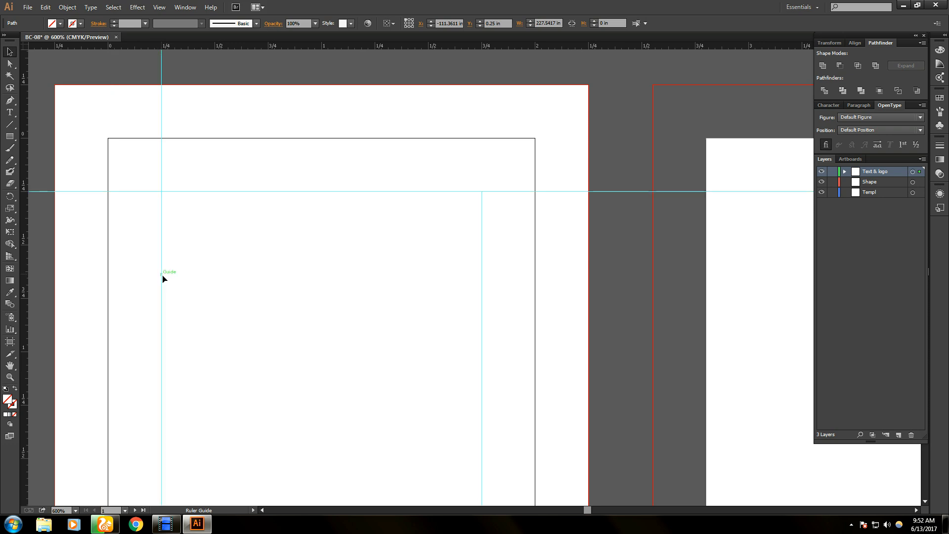
left_click_drag(23, 294, 481, 338)
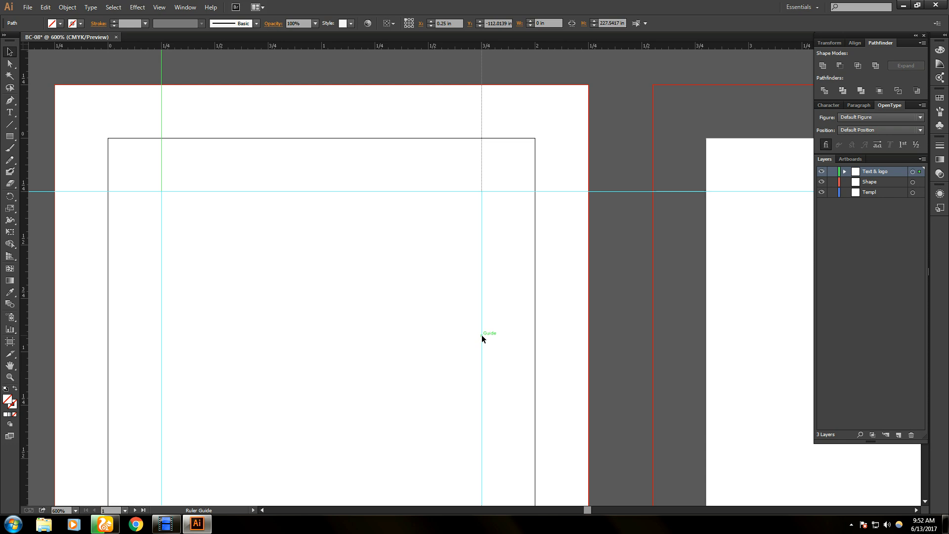
left_click_drag(481, 334, 481, 334)
- Add a horizontal guide on the safe area's bottom edge and bring the whole card into view
scroll(414, 331, "down", 2)
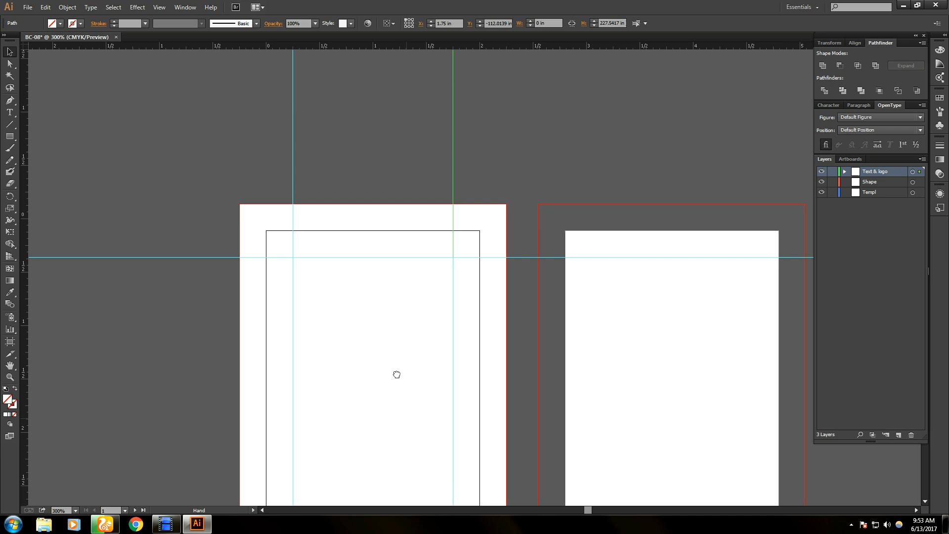
left_click_drag(396, 373, 385, 187)
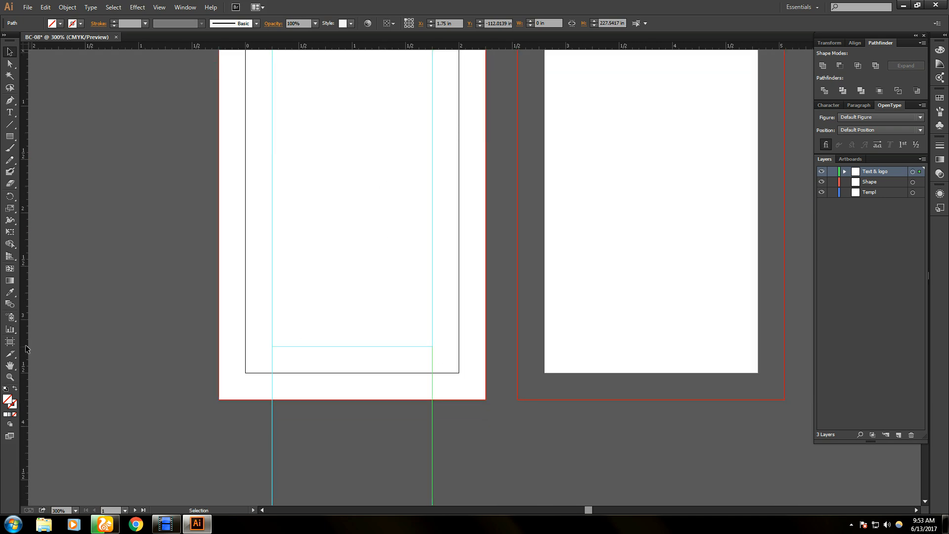
left_click_drag(389, 47, 380, 344)
left_click(381, 345)
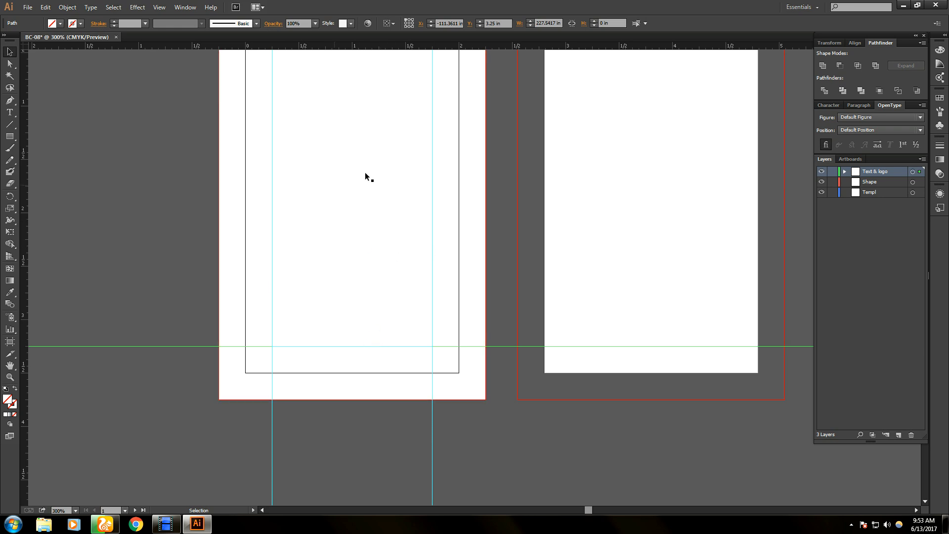
key("space")
left_click_drag(354, 112, 354, 206)
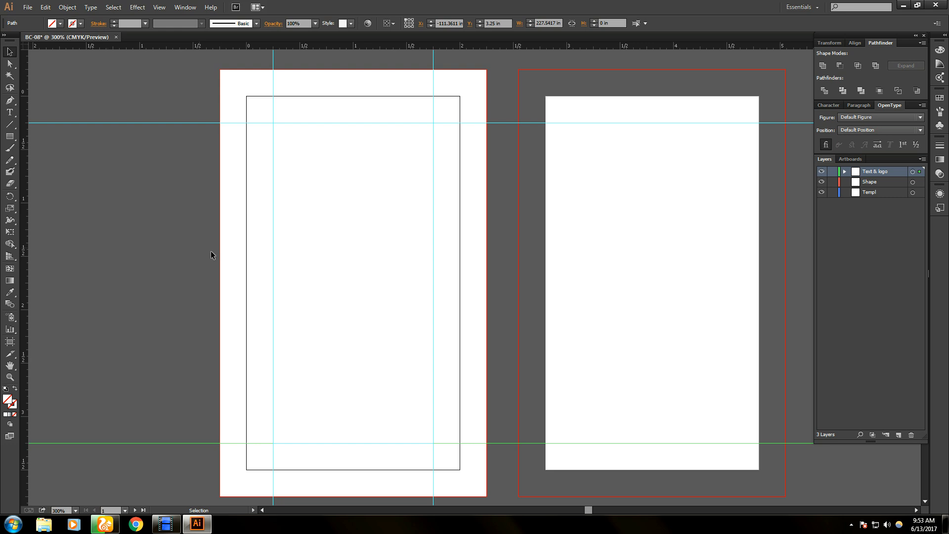
left_click(237, 262)
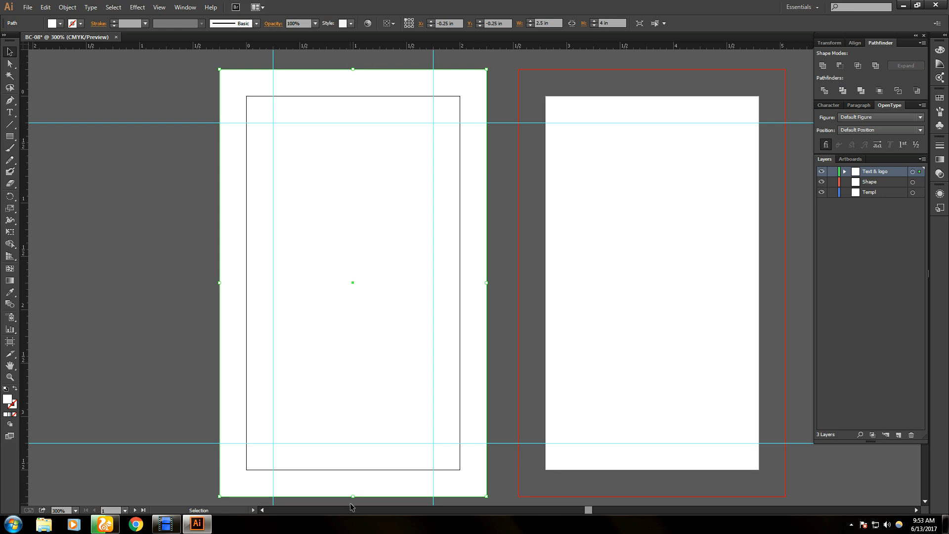
- Add vertical and horizontal guides through the front card's centre
left_click_drag(25, 286, 352, 367)
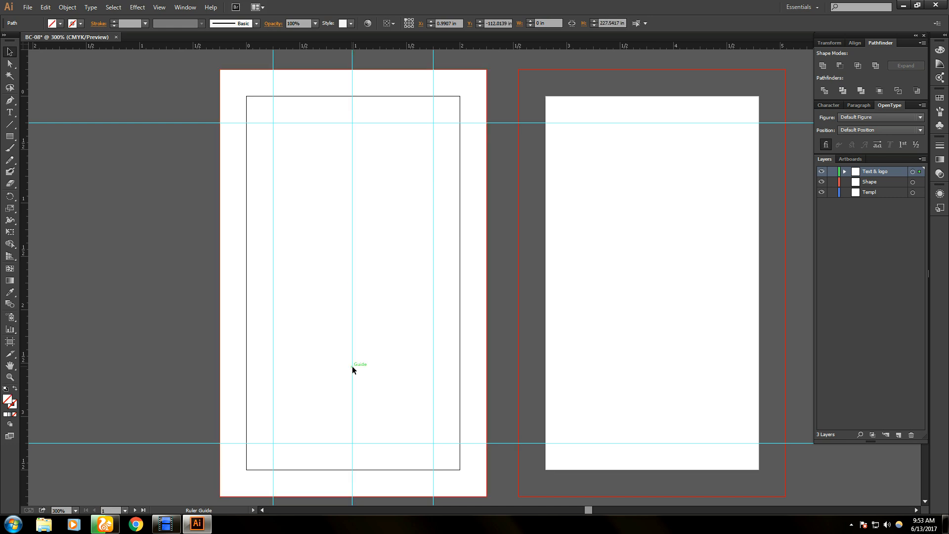
left_click(255, 308)
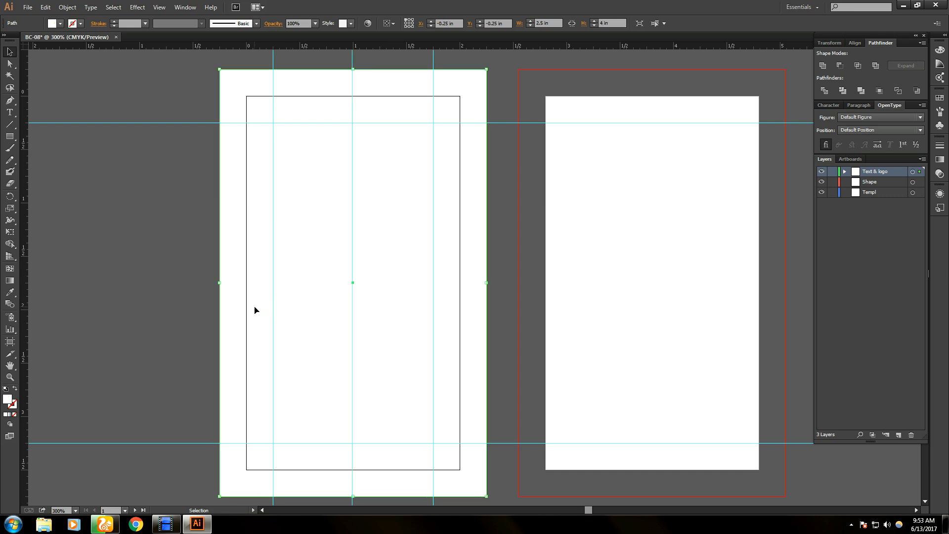
left_click_drag(375, 46, 375, 283)
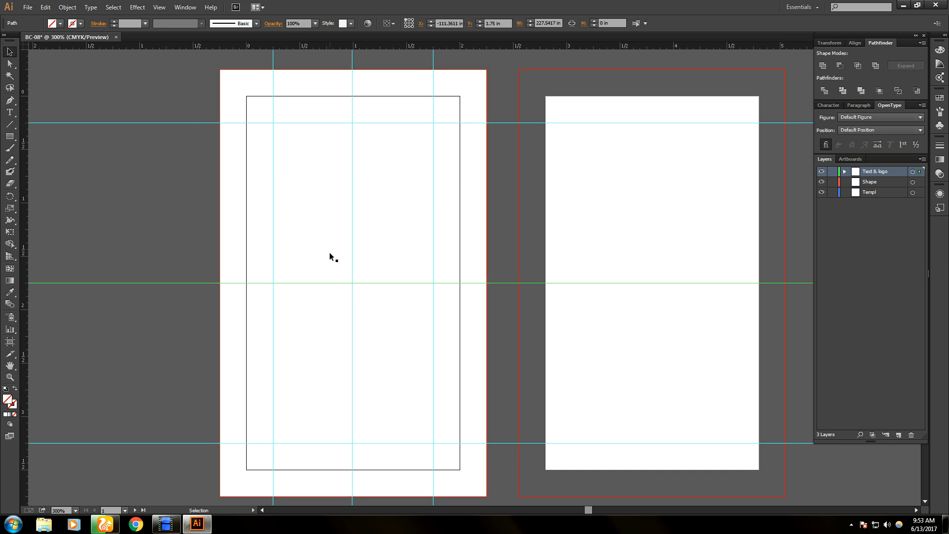
- Add guides on the left, top, right and bottom trim edges (0 and 2 in, 0 and 3.5 in)
left_click_drag(27, 178, 248, 202)
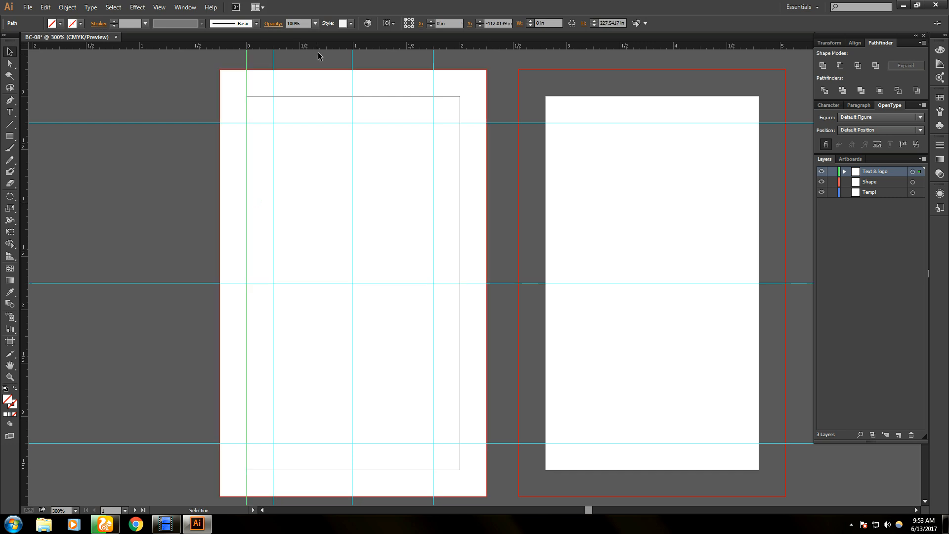
left_click_drag(327, 74, 330, 96)
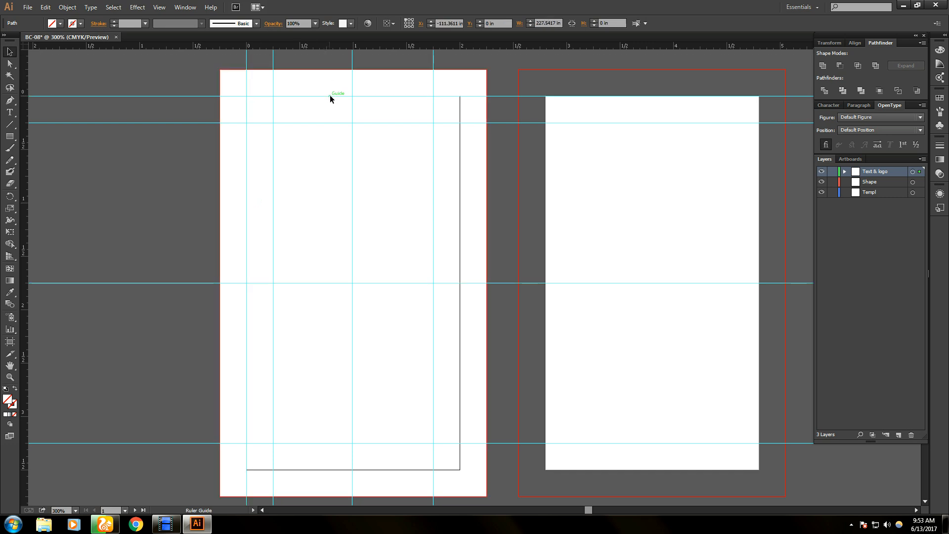
left_click_drag(25, 200, 461, 250)
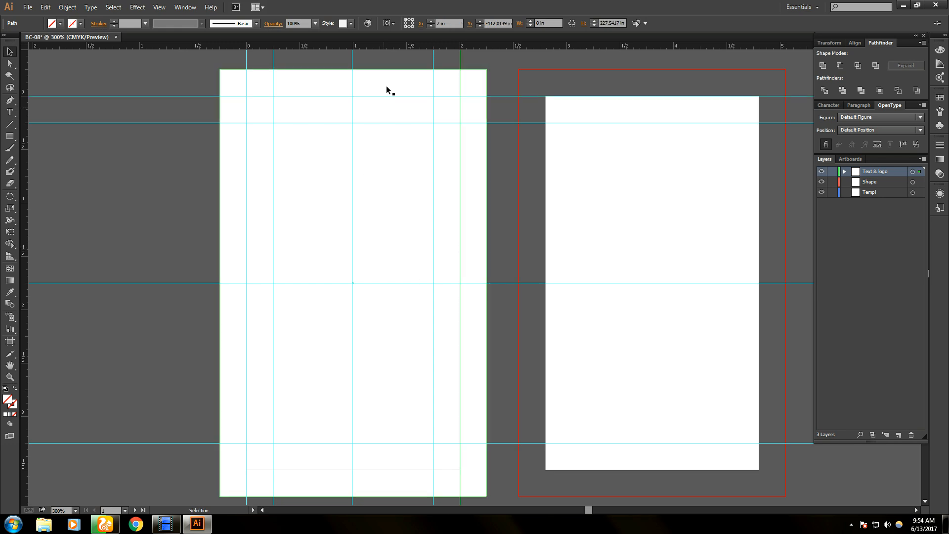
left_click_drag(378, 47, 399, 470)
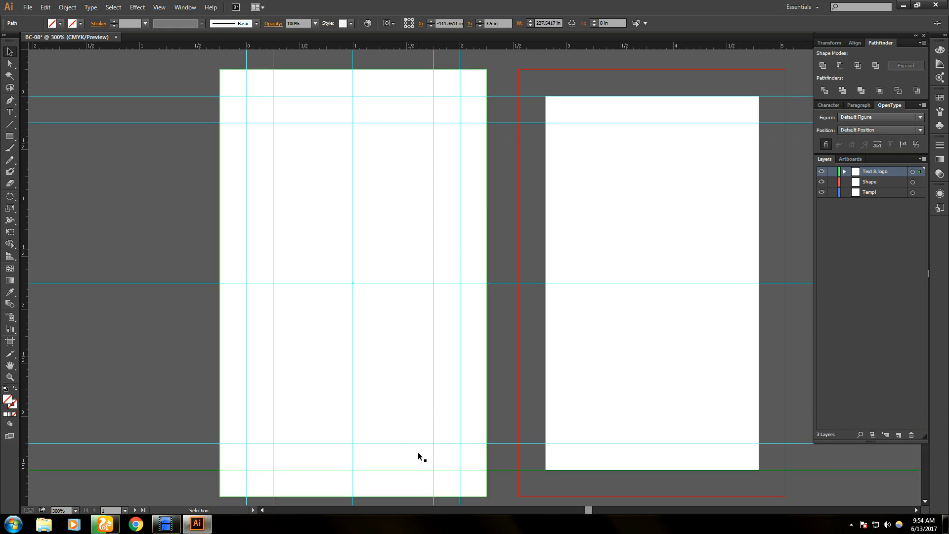
- Alt-drag a copy of the bleed rectangle and its guides onto the right artboard
scroll(417, 453, "down", 1)
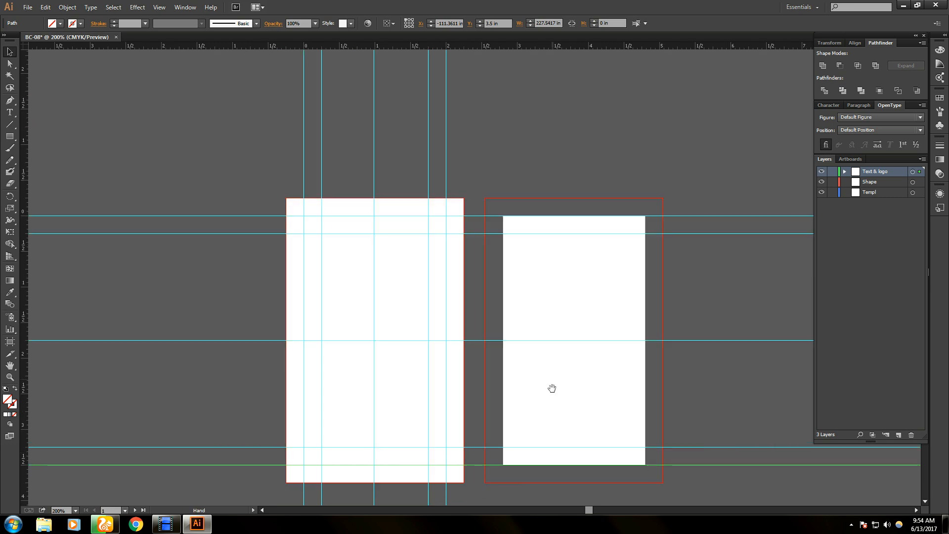
left_click_drag(551, 387, 458, 330)
scroll(431, 350, "up", 1)
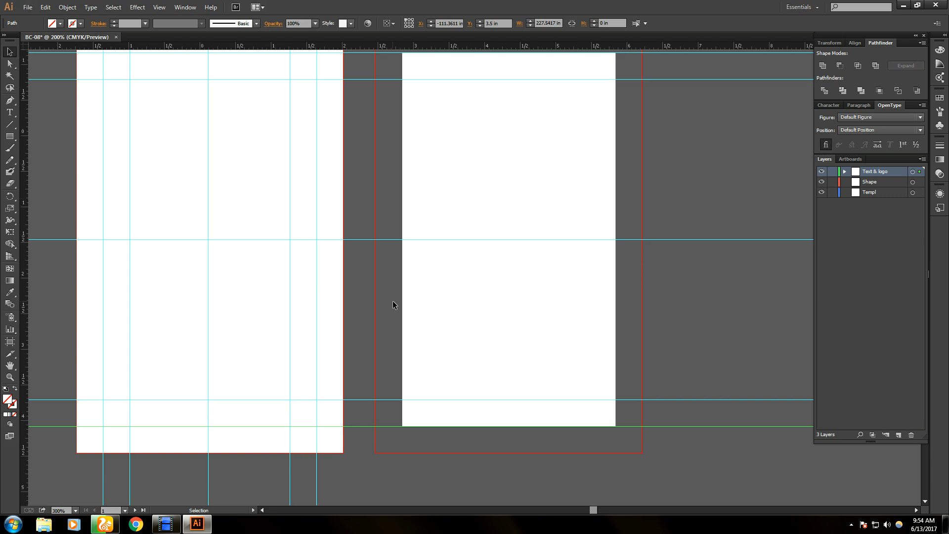
scroll(393, 302, "down", 1)
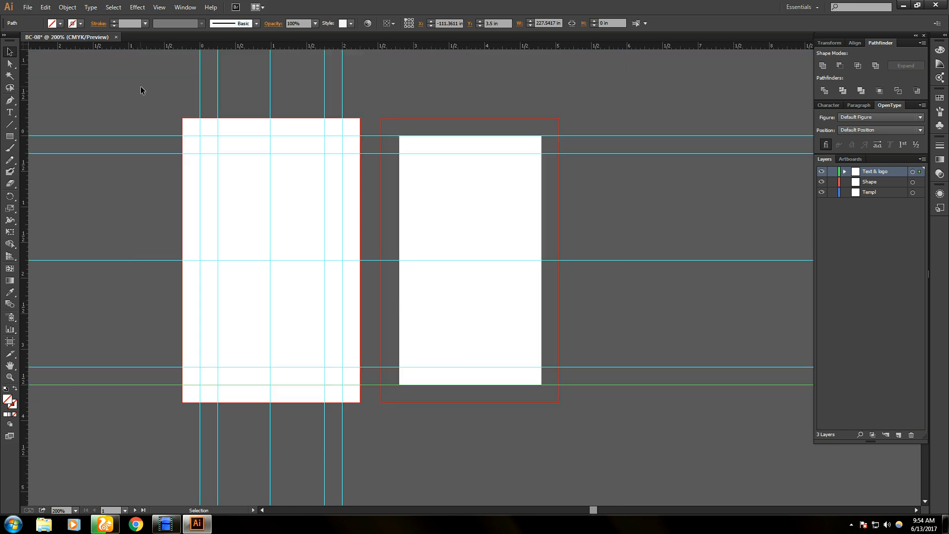
left_click_drag(141, 87, 376, 450)
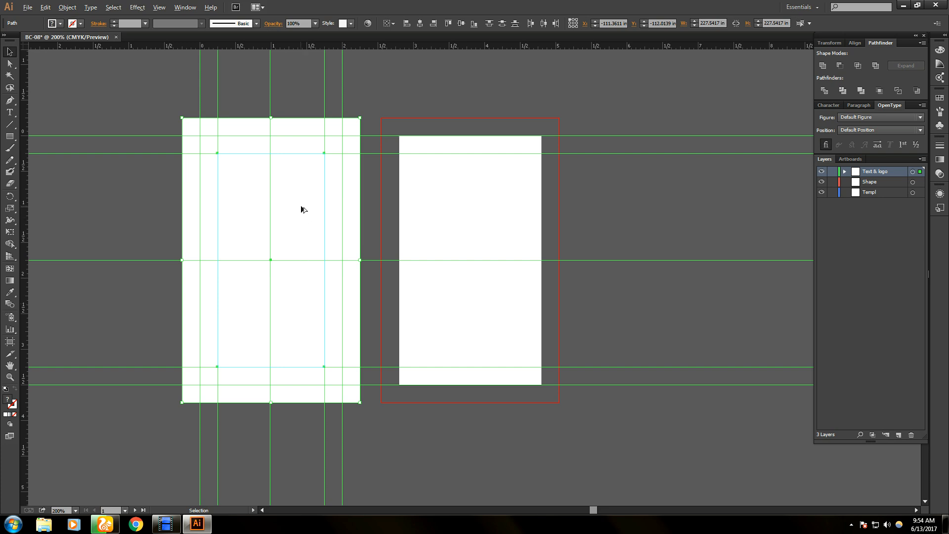
left_click_drag(301, 206, 501, 217)
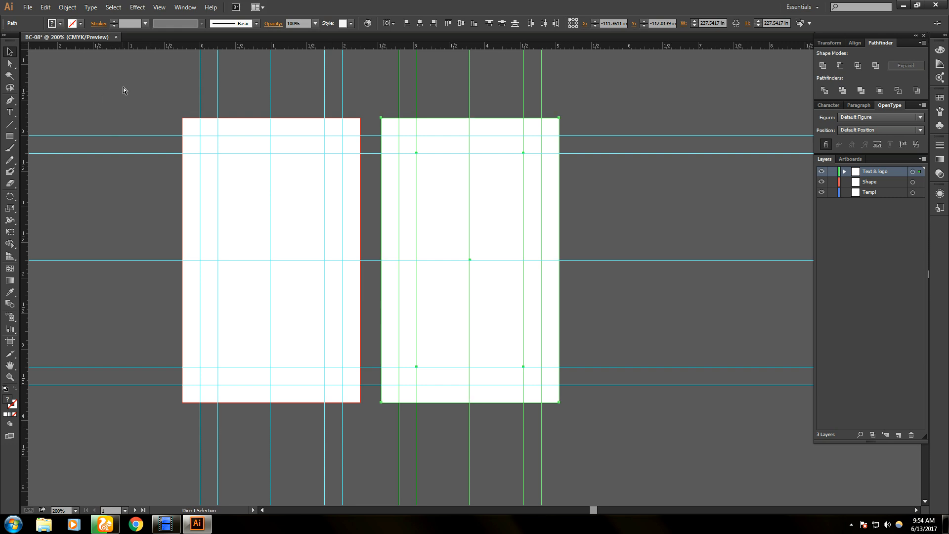
key("ctrl+a")
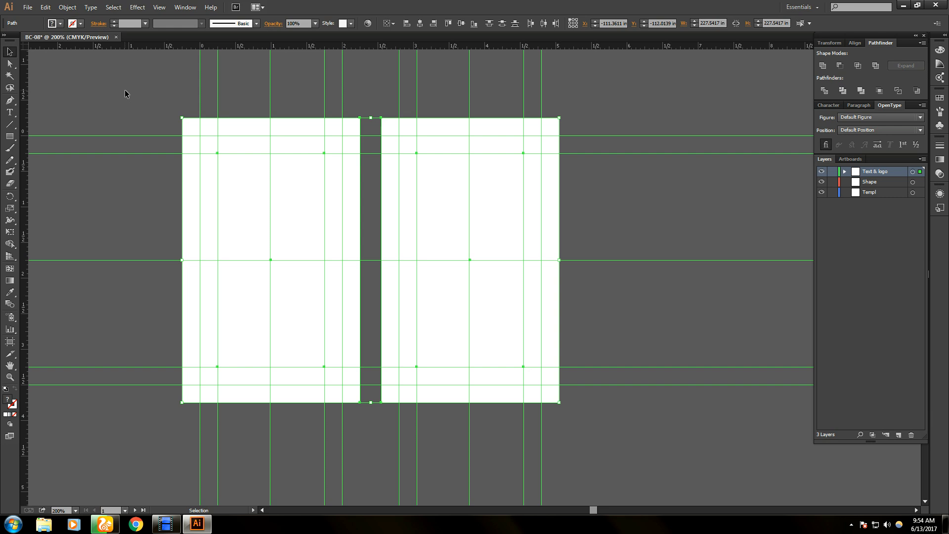
left_click(125, 90)
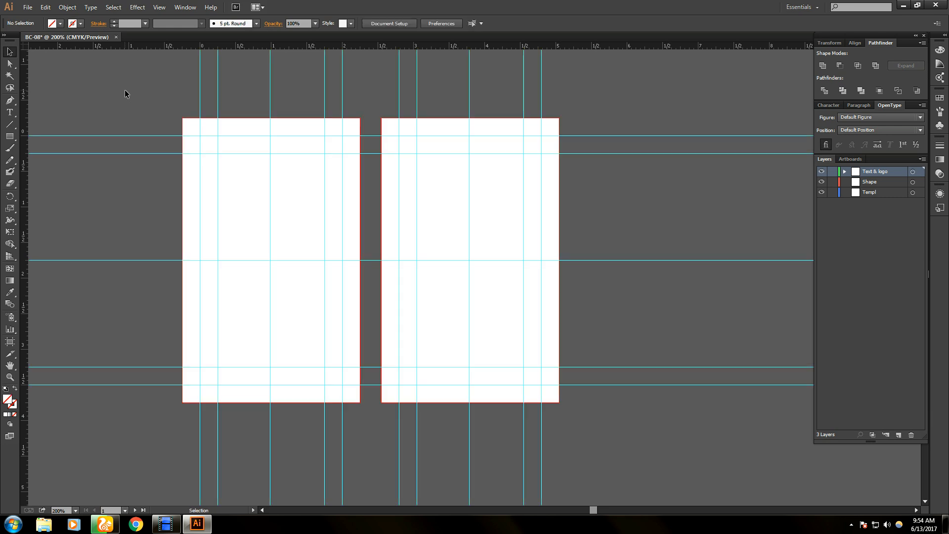
- Select the contents of both cards and expand the Text & logo layer in the Layers panel
left_click_drag(122, 83, 666, 446)
left_click(844, 172)
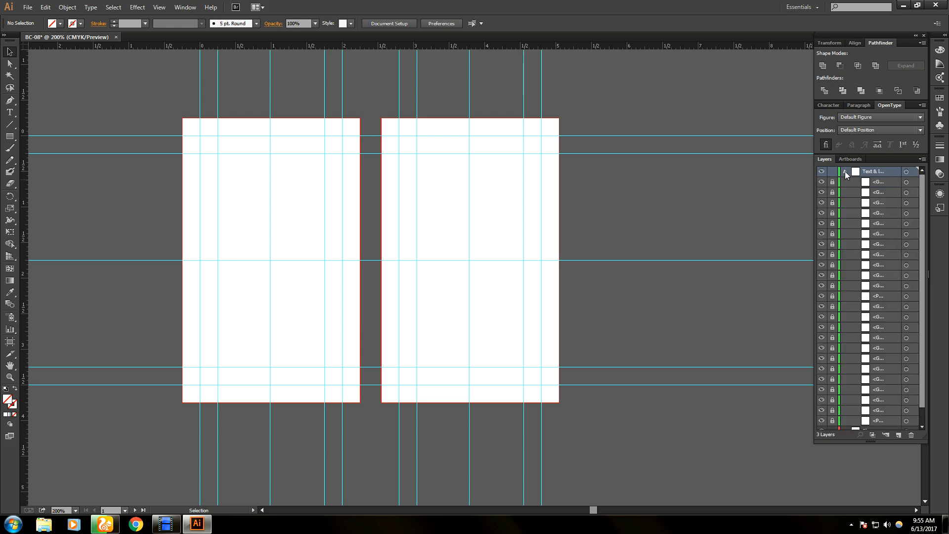
left_click(844, 171)
left_click(844, 171)
left_click(844, 171)
left_click(844, 171)
left_click(846, 182)
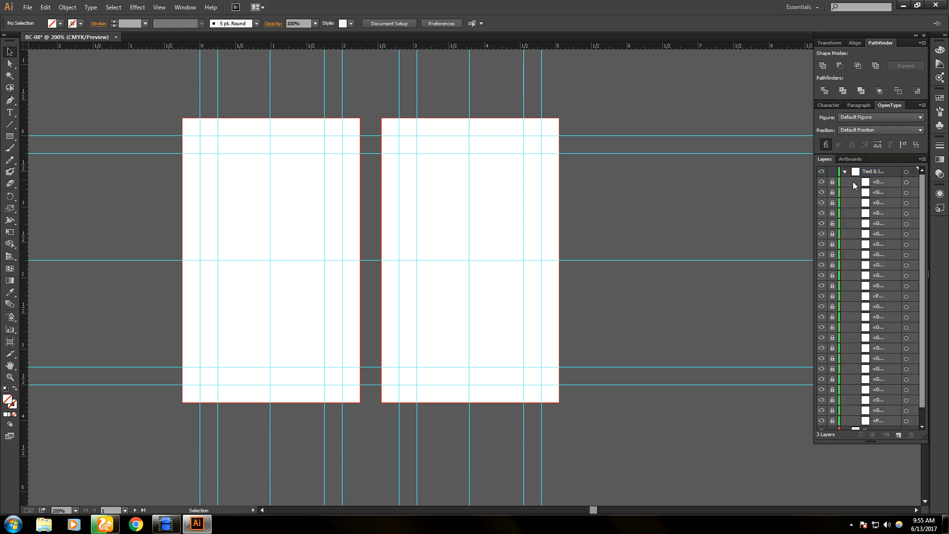
- Select the range of items listed inside the Text & logo layer
left_click(893, 183)
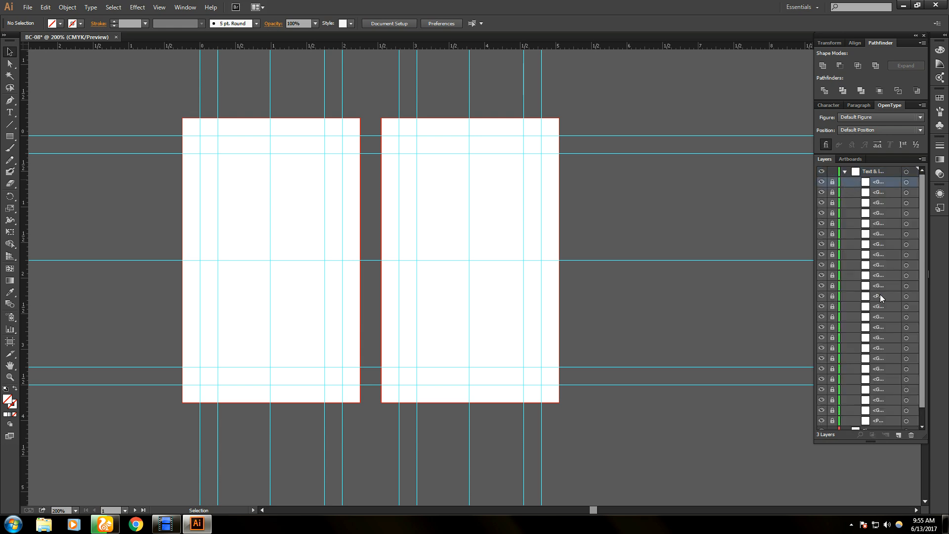
scroll(924, 381, "down", 2)
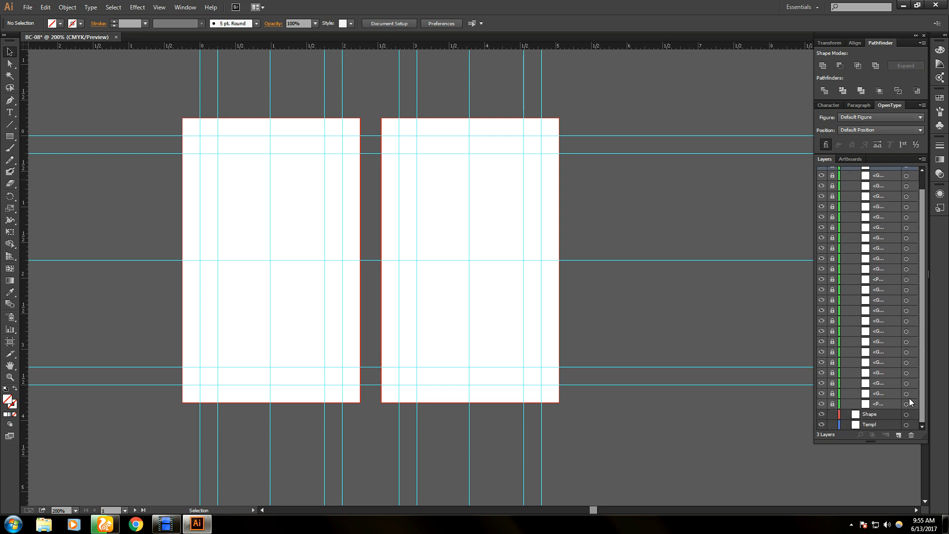
left_click(882, 404, "shift")
left_click(855, 277)
left_click(870, 404, "shift")
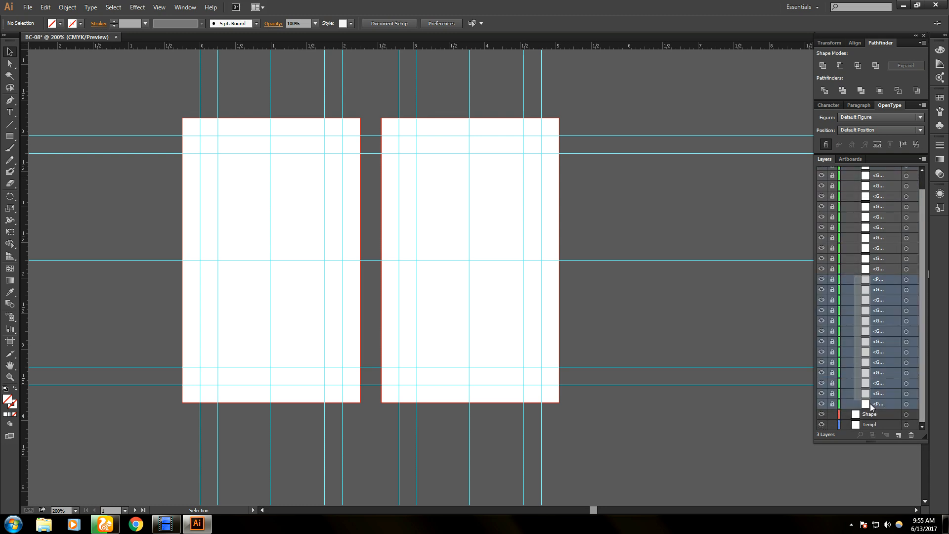
left_click(871, 423, "shift")
left_click(876, 321)
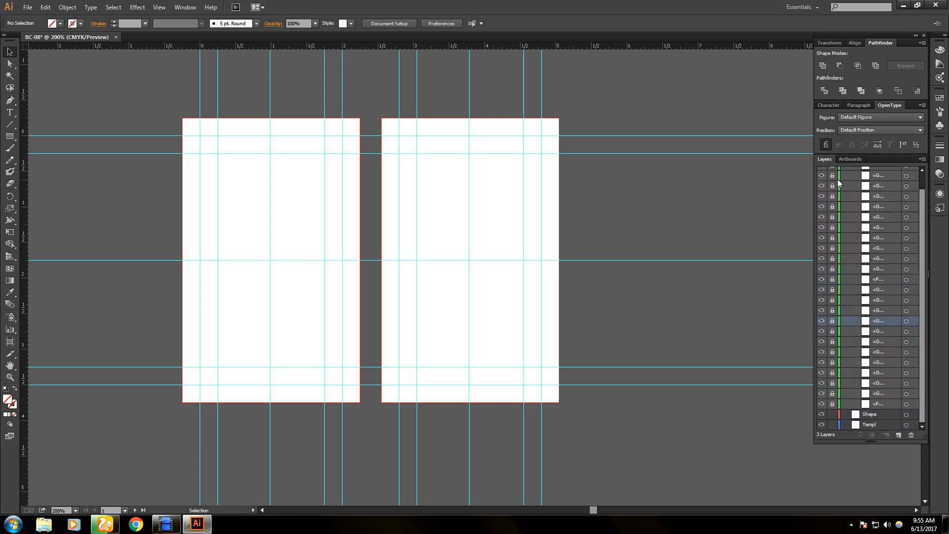
scroll(864, 210, "up", 2)
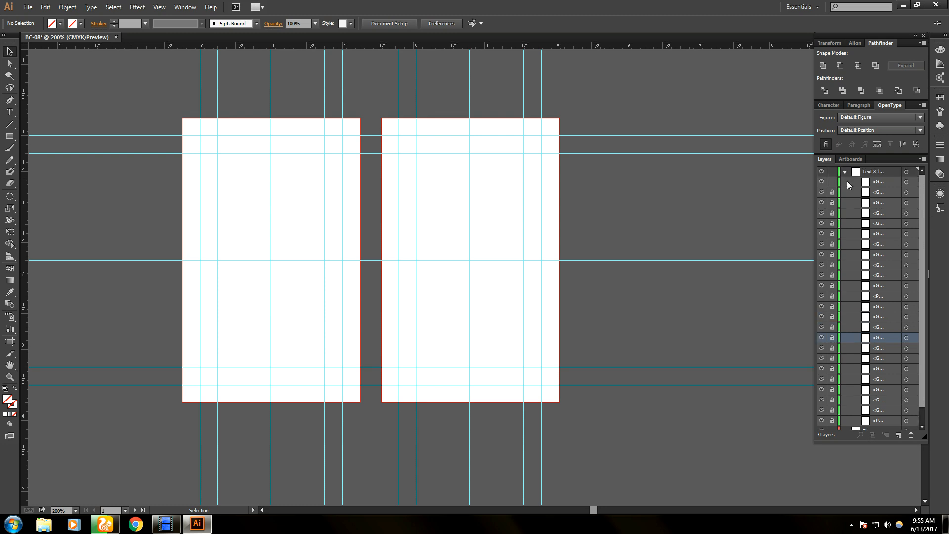
- Reselect the first through last Text & logo items and drag them into the Templ layer
left_click(848, 183)
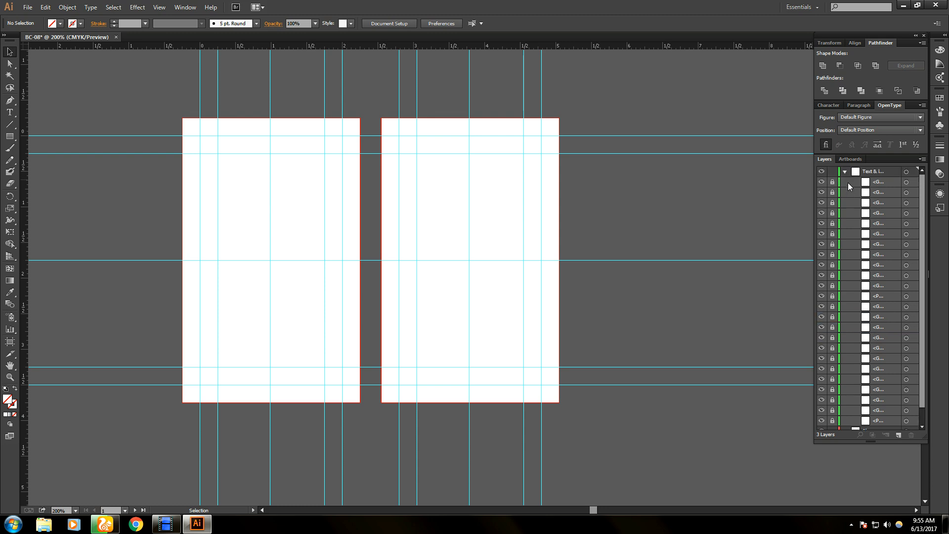
left_click(847, 182)
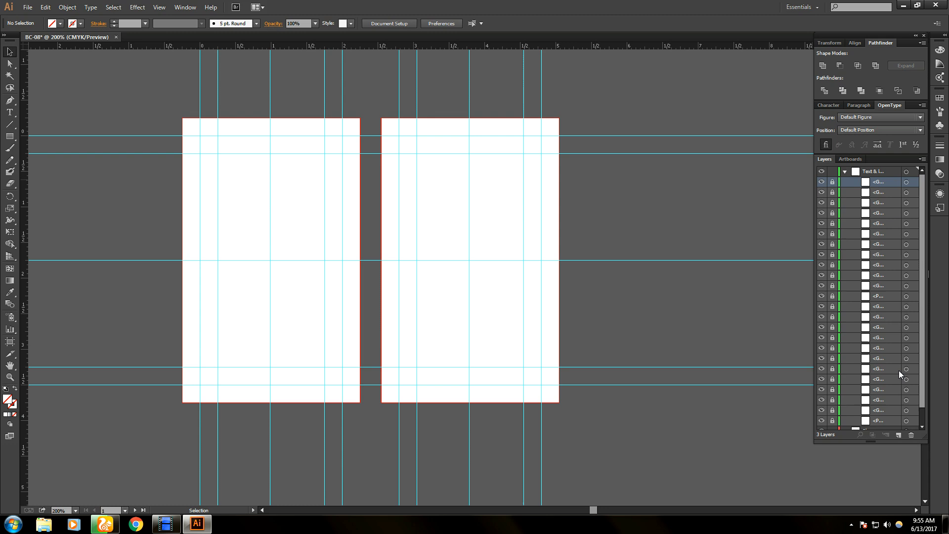
left_click_drag(921, 380, 921, 393)
left_click(879, 401, "shift")
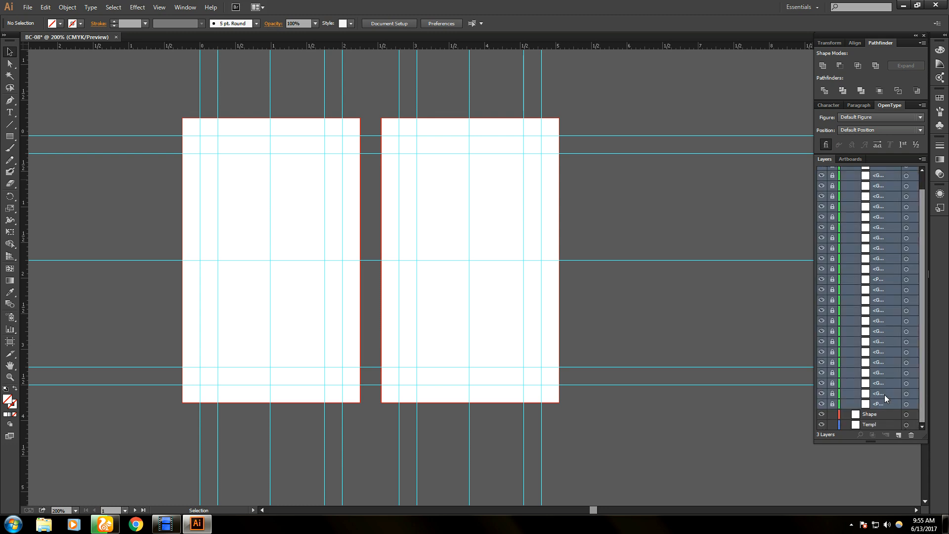
left_click_drag(866, 375, 875, 425)
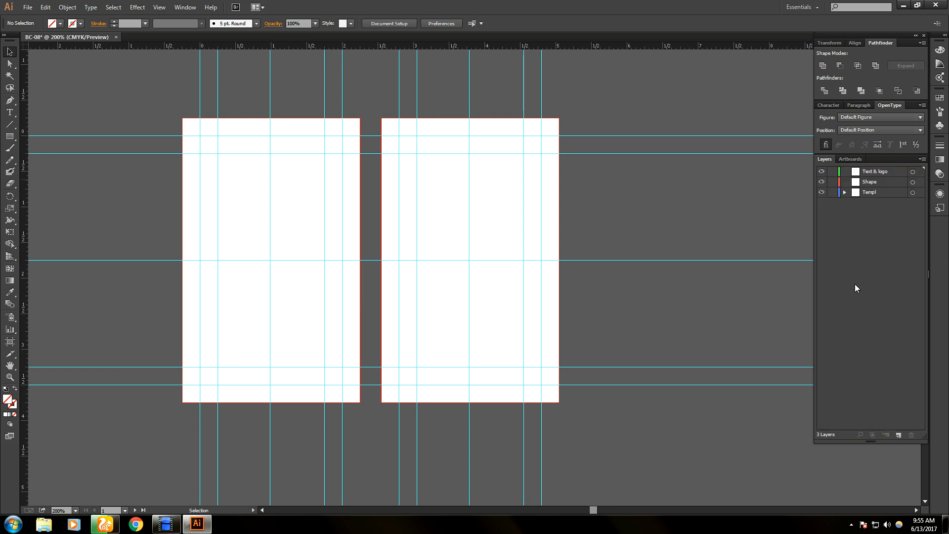
- Collapse the Templ layer, pan the artboards right, then open the File menu
left_click(844, 193)
left_click(843, 193)
left_click_drag(162, 254, 330, 268)
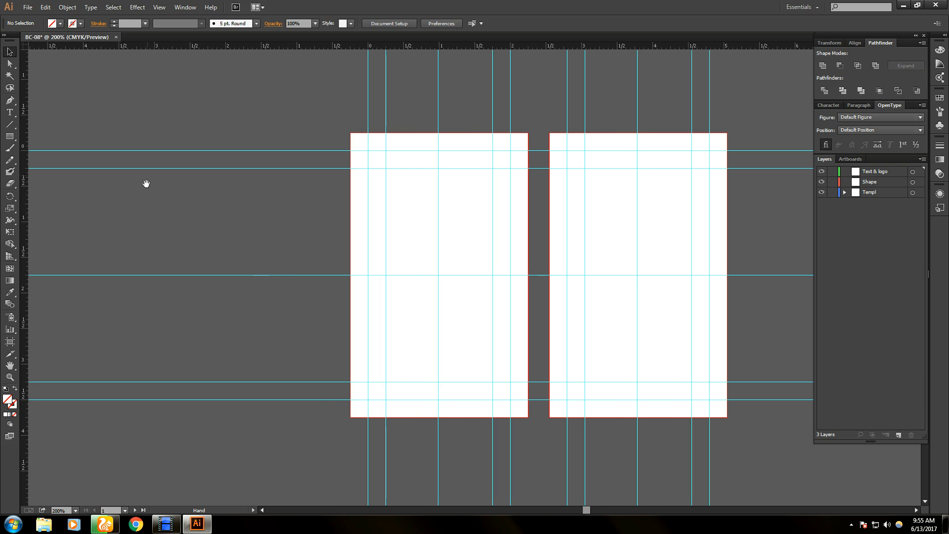
left_click(905, 9)
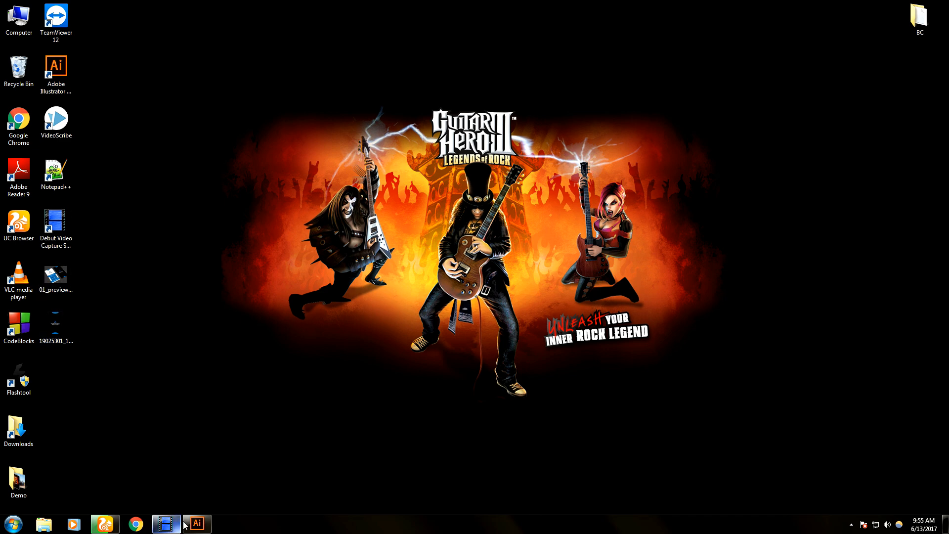
left_click(205, 527)
left_click(27, 7)
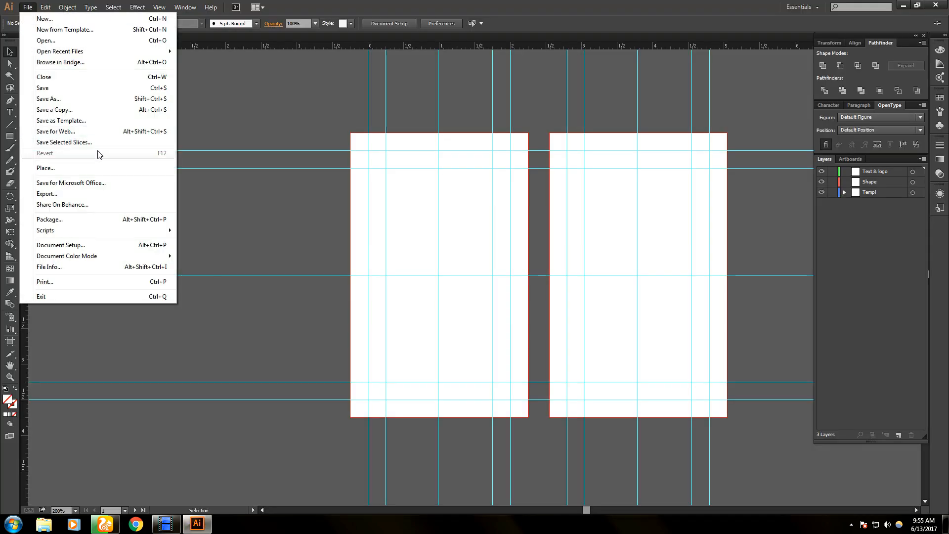
- Place 01_preview1.jpg and the second card image, putting the mockup left of the artboards
left_click(74, 170)
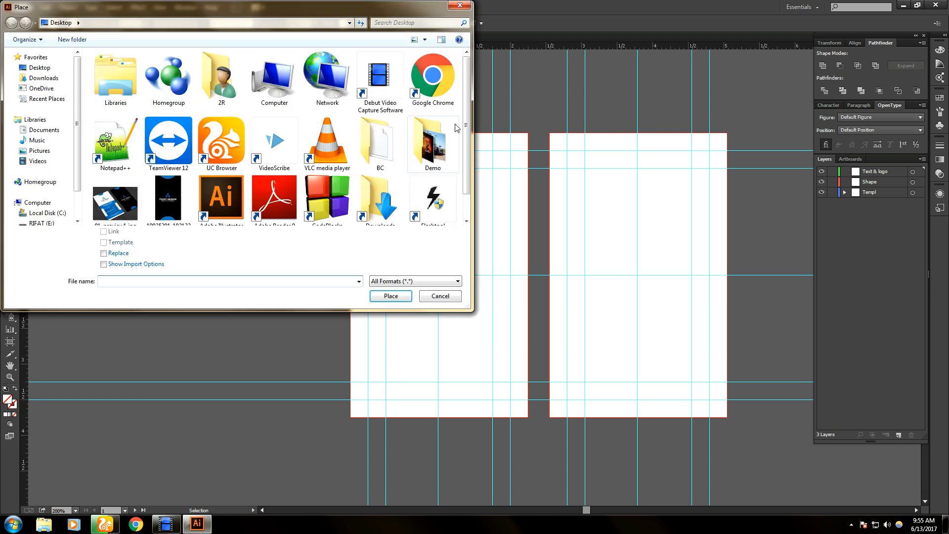
scroll(459, 179, "down", 1)
left_click(115, 177)
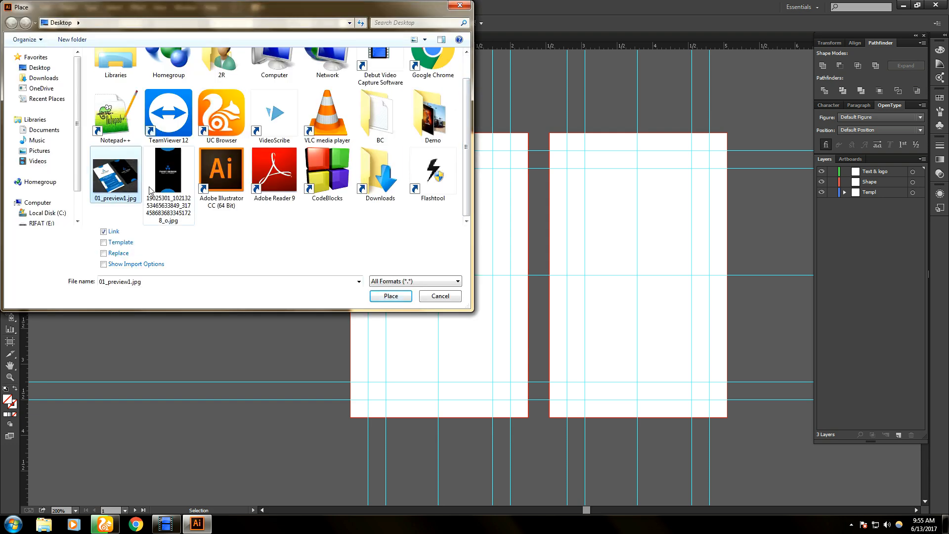
left_click(164, 192, "ctrl")
left_click(389, 296)
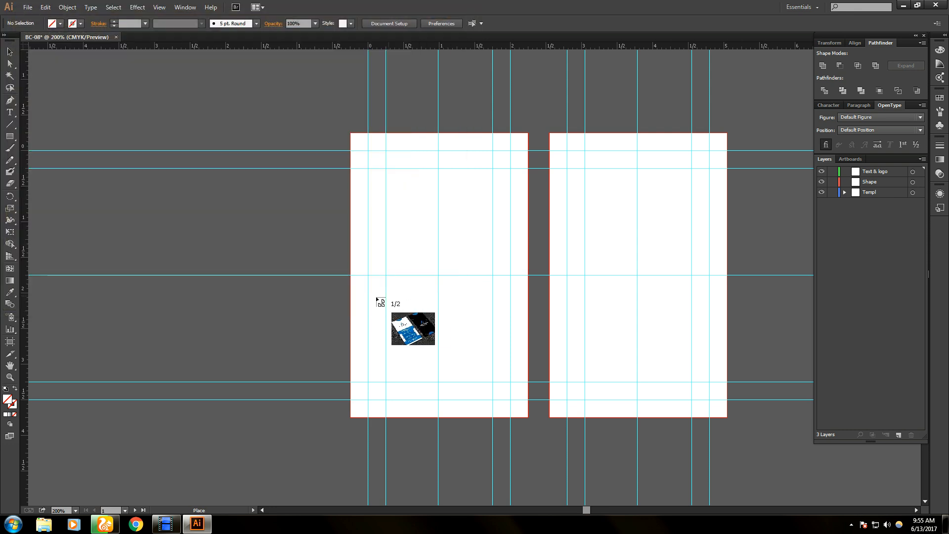
left_click_drag(85, 133, 295, 394)
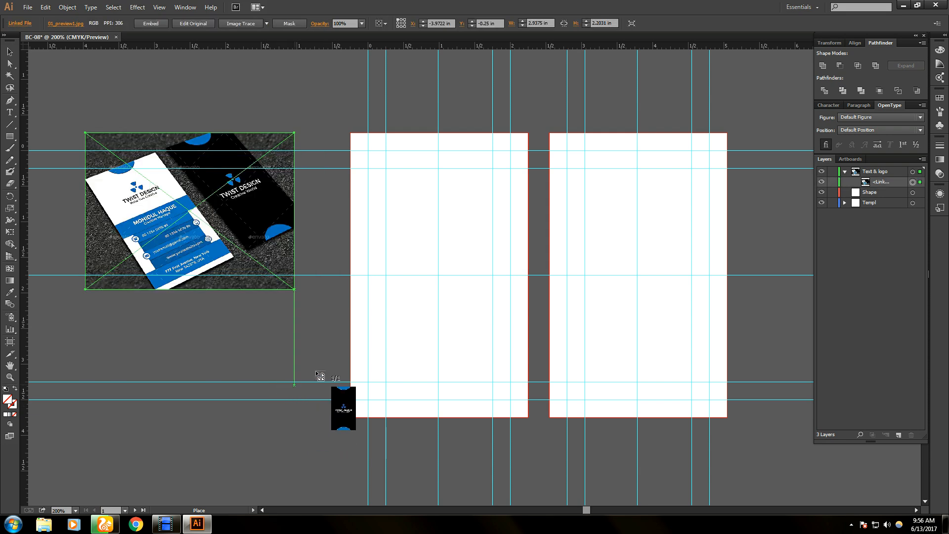
- Place the black TWIST DESIGN card image right of the artboards and resize it to about 2 × 3.5 in
left_click_drag(728, 226, 449, 243)
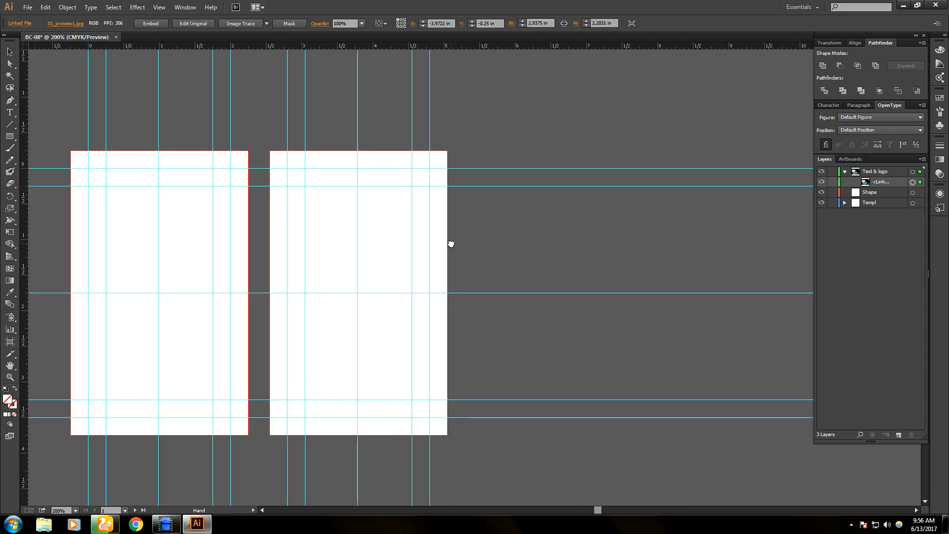
left_click_drag(565, 275, 684, 435)
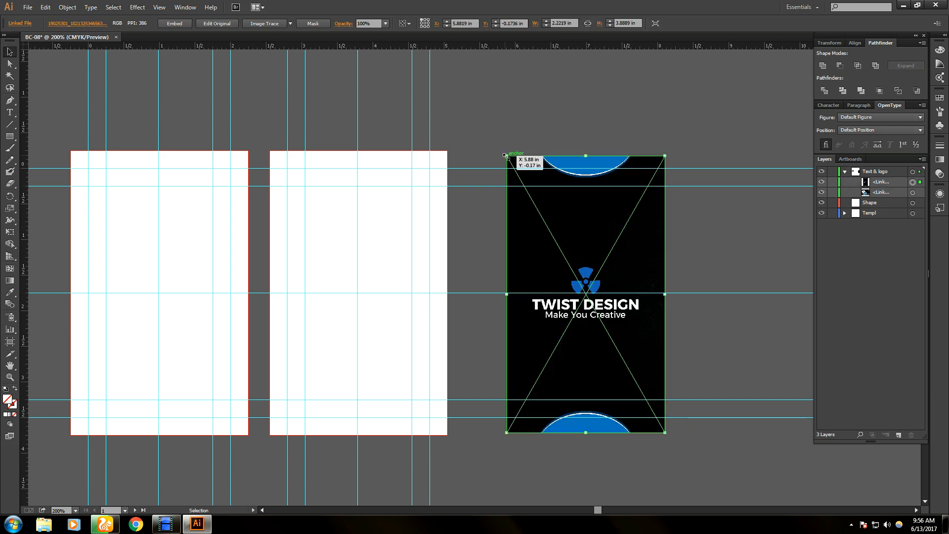
left_click_drag(506, 157, 502, 152)
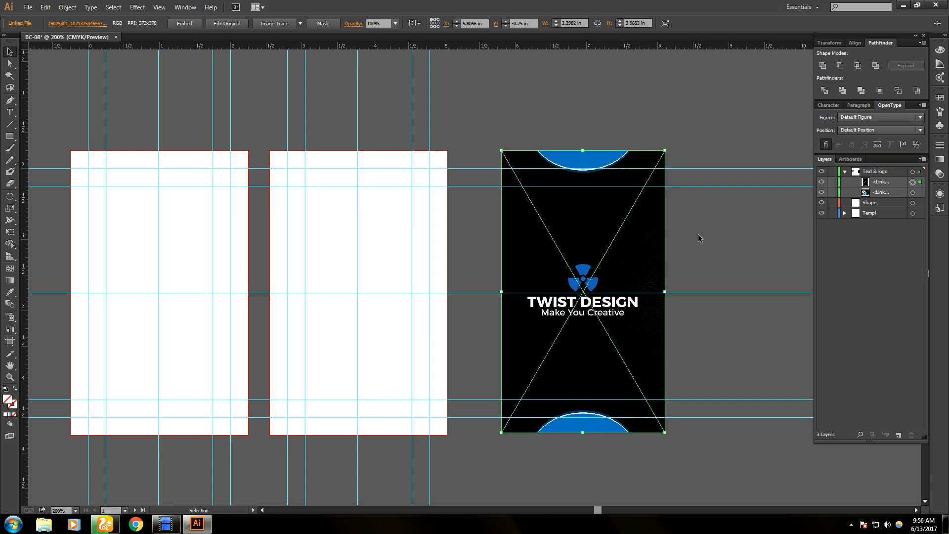
left_click(699, 237)
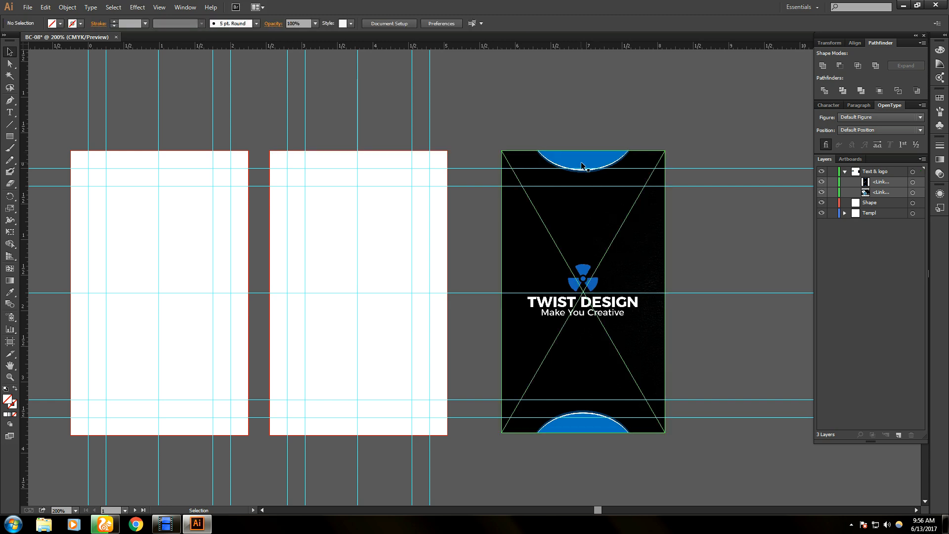
left_click(585, 432)
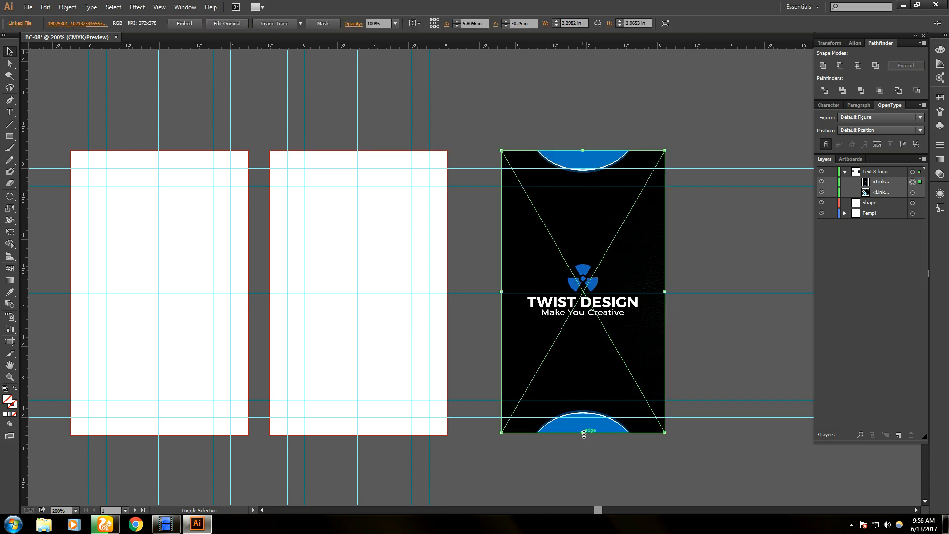
left_click_drag(584, 434, 583, 416)
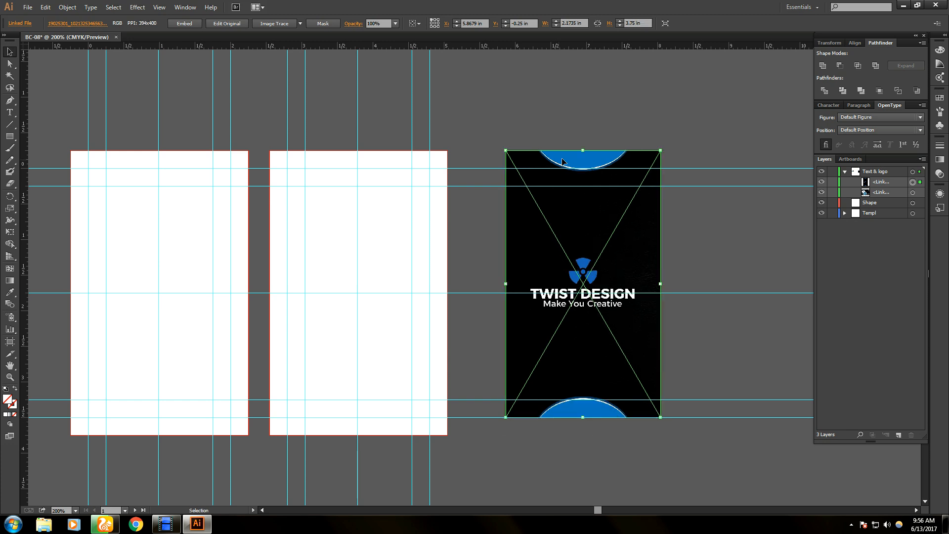
left_click_drag(582, 149, 583, 168)
left_click(736, 266)
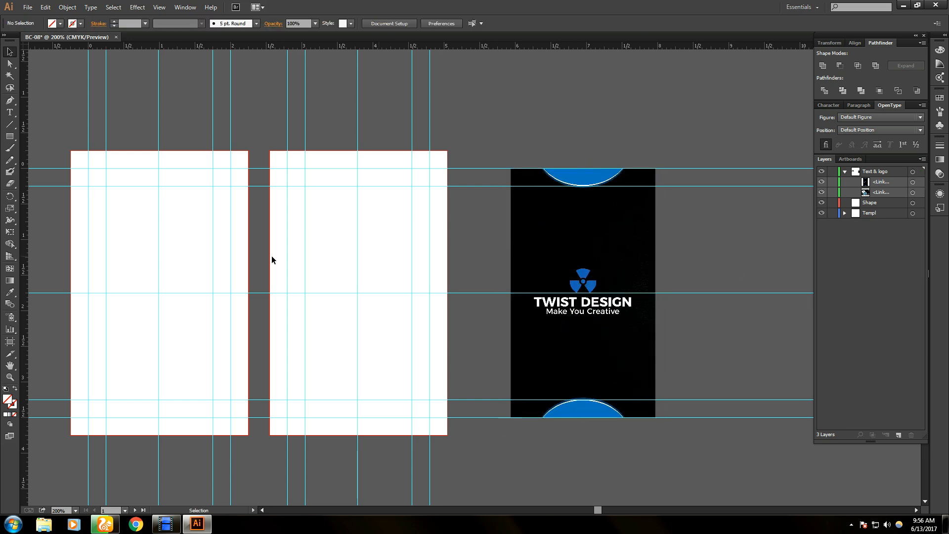
- Zoom to 400% and pan until the first artboard's top edge and guides fill the view
scroll(436, 239, "left", 8)
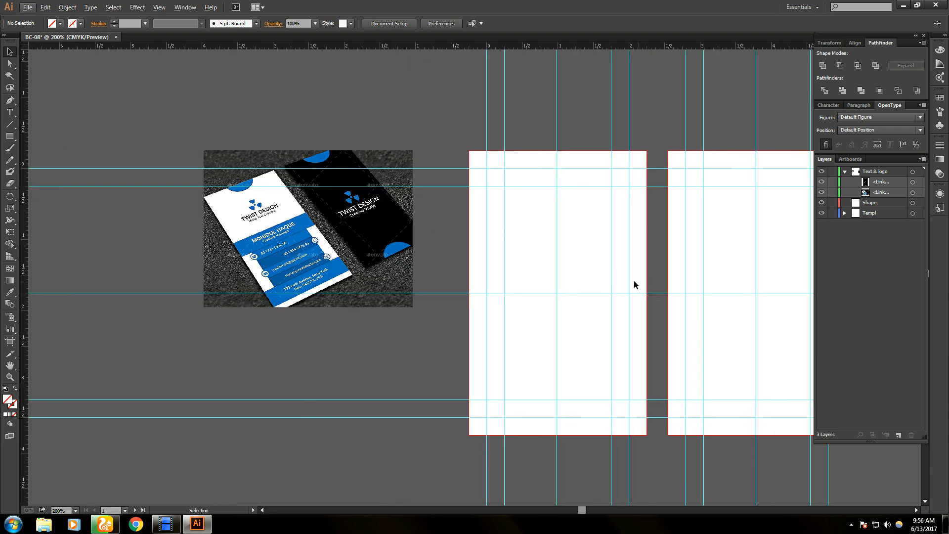
scroll(634, 280, "up", 1)
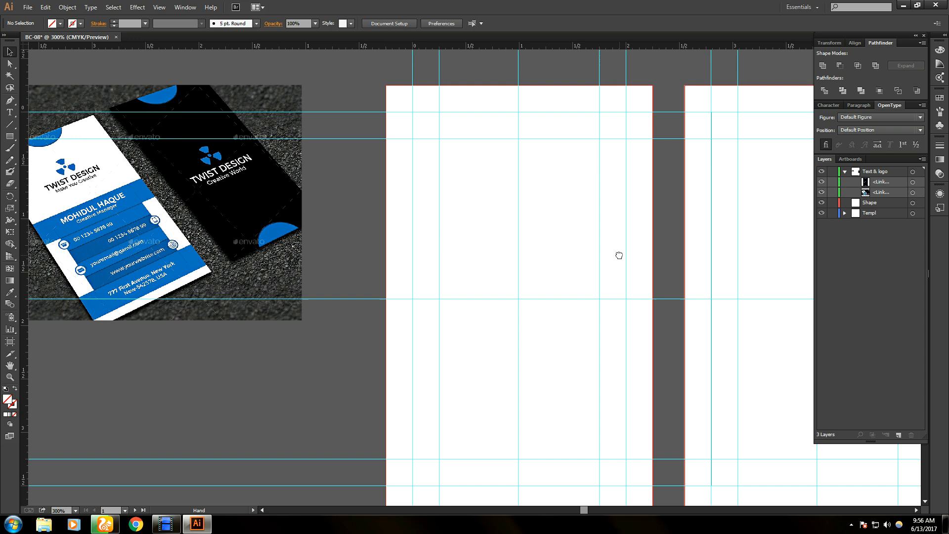
left_click_drag(617, 254, 526, 229)
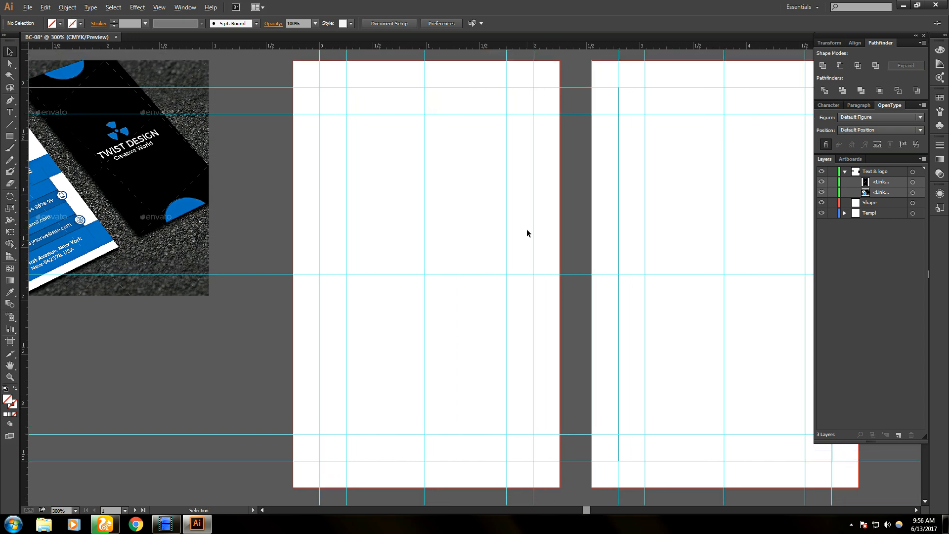
scroll(526, 229, "down", 1, "alt")
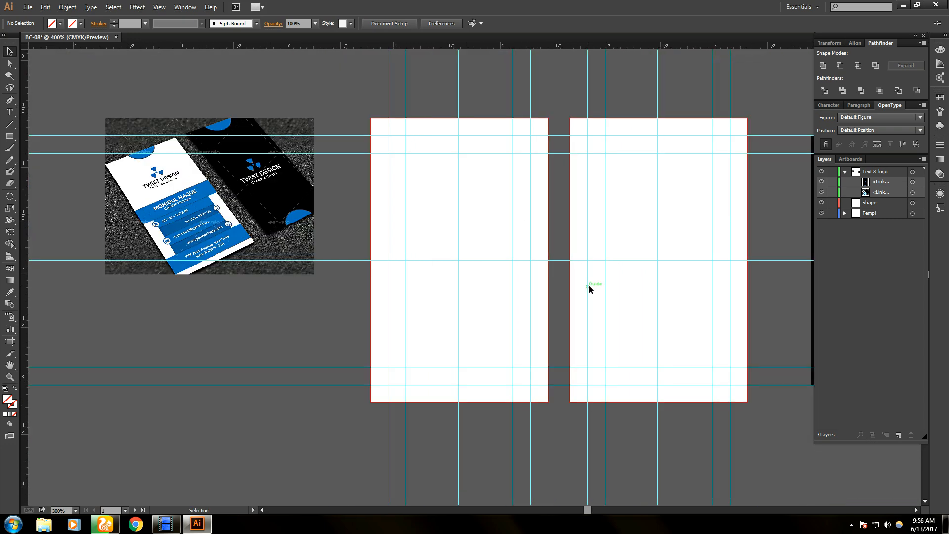
scroll(588, 287, "up", 1, "alt")
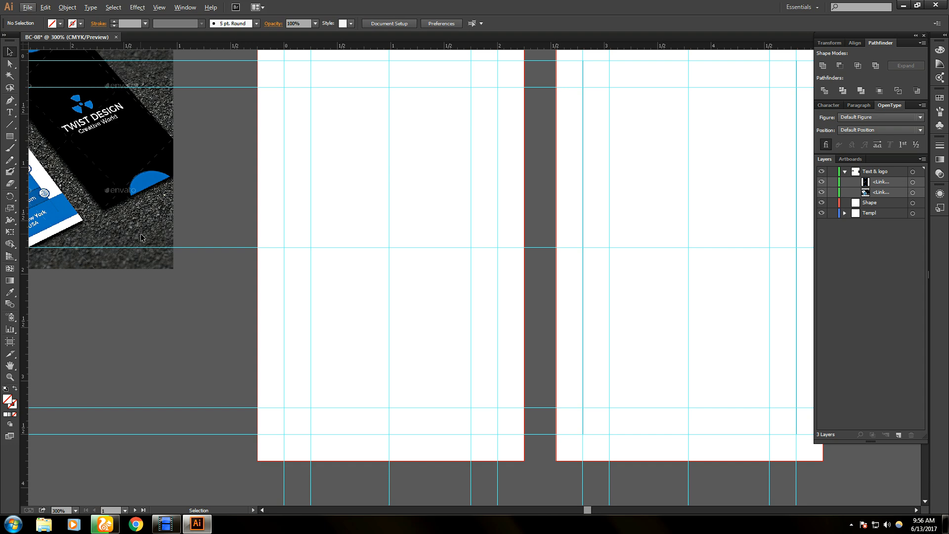
scroll(141, 239, "down", 1, "alt")
left_click_drag(180, 194, 306, 212)
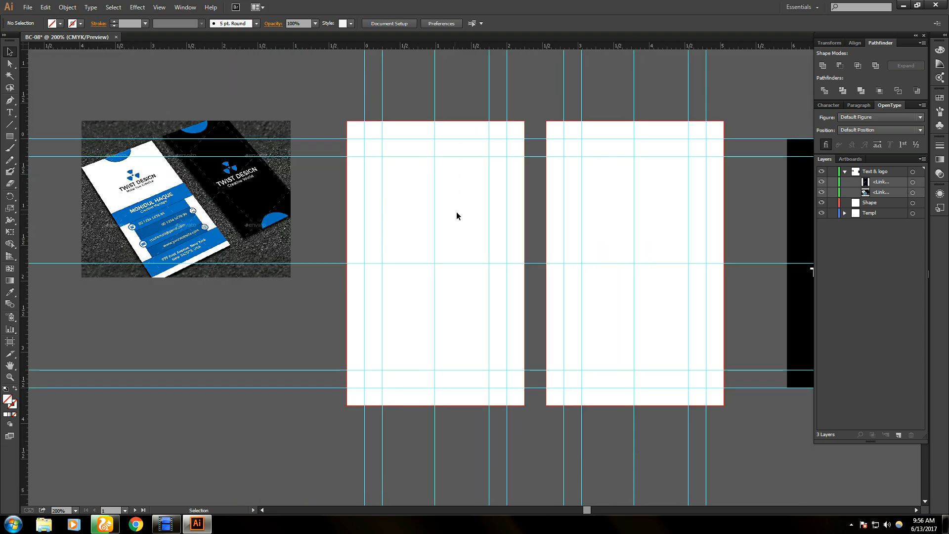
scroll(499, 197, "down", 1, "alt")
scroll(475, 168, "up", 1, "alt")
scroll(472, 169, "up", 2, "alt")
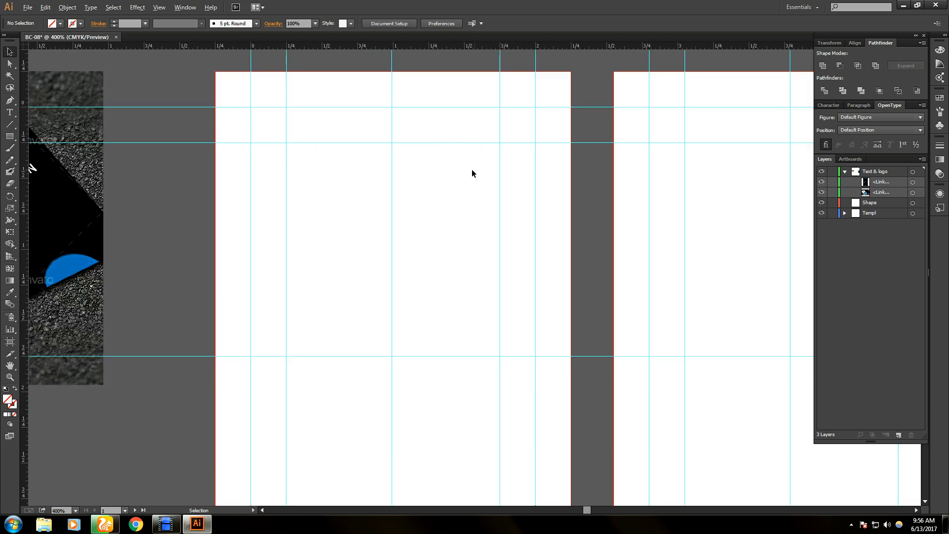
left_click_drag(411, 106, 418, 181)
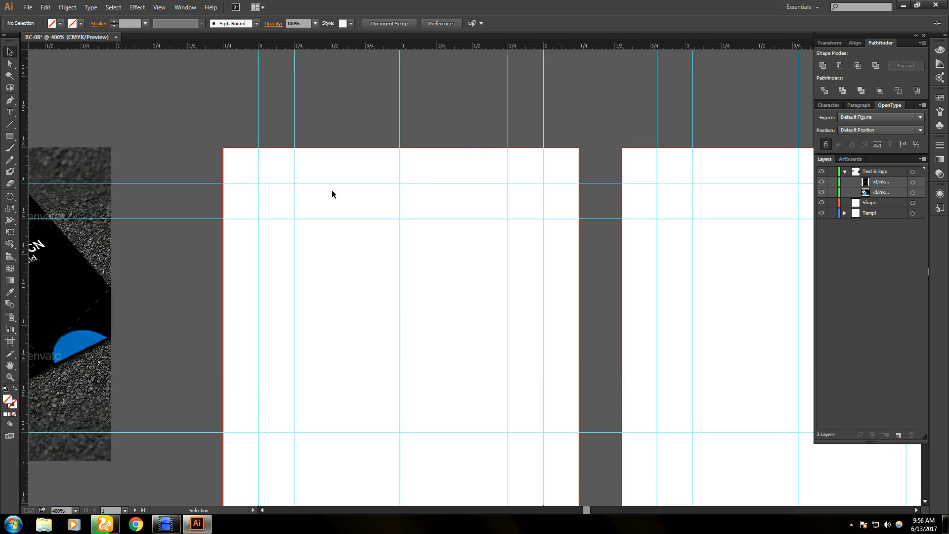
- With the Pen tool, draw a closed 1.5 in U-shaped path hanging from the card's top edge between the guides
left_click(9, 101)
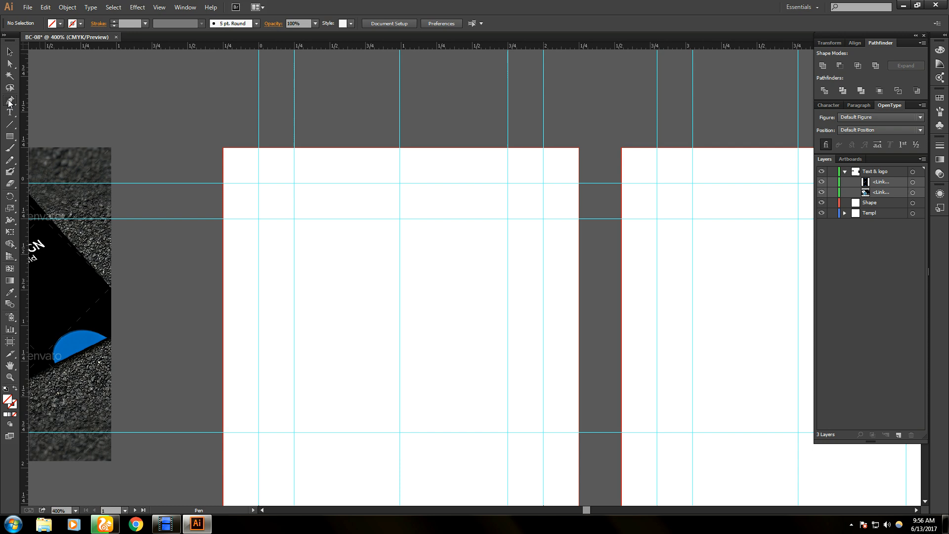
left_click(294, 148)
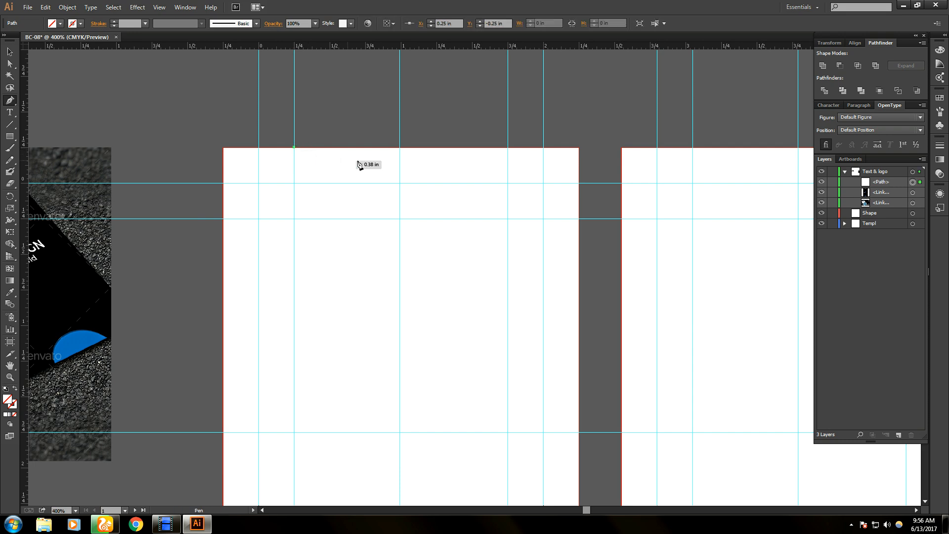
left_click(508, 148)
left_click_drag(511, 152, 625, 105)
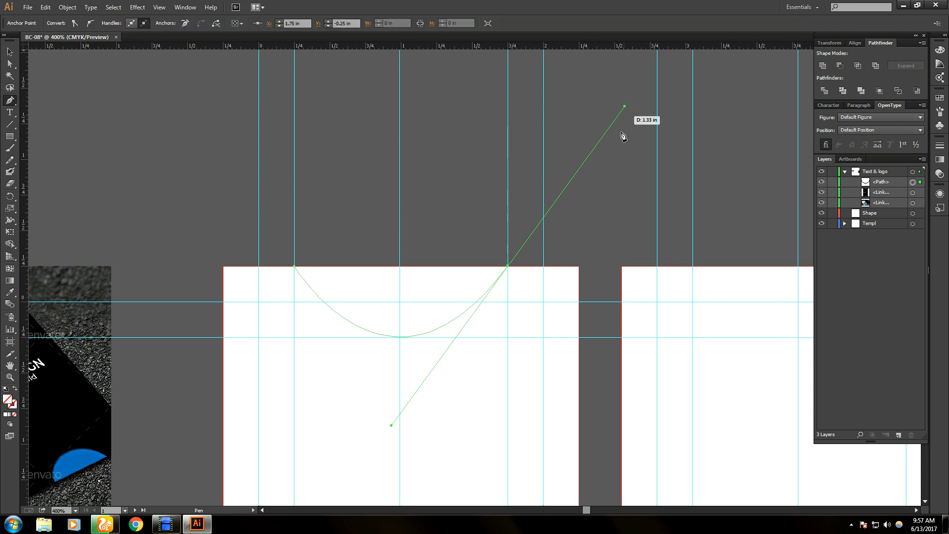
left_click(509, 267)
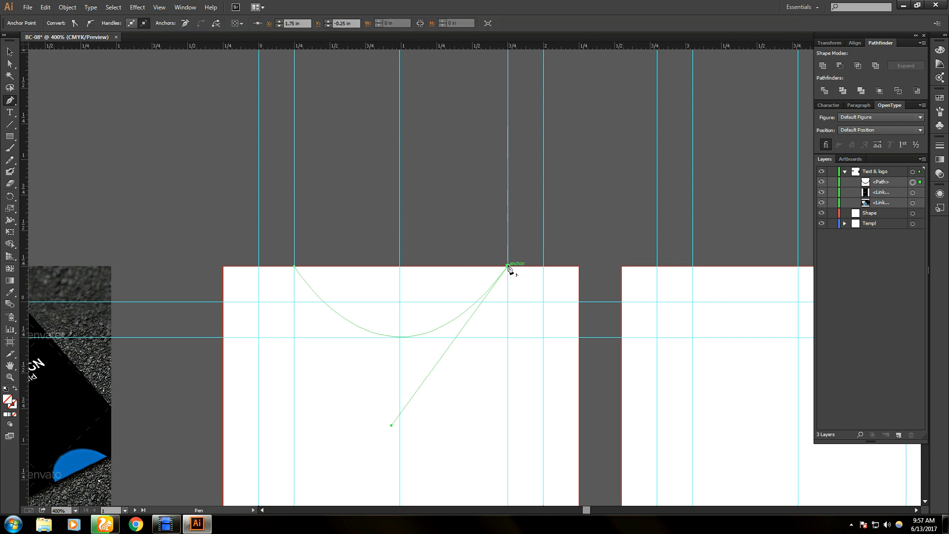
left_click(294, 267)
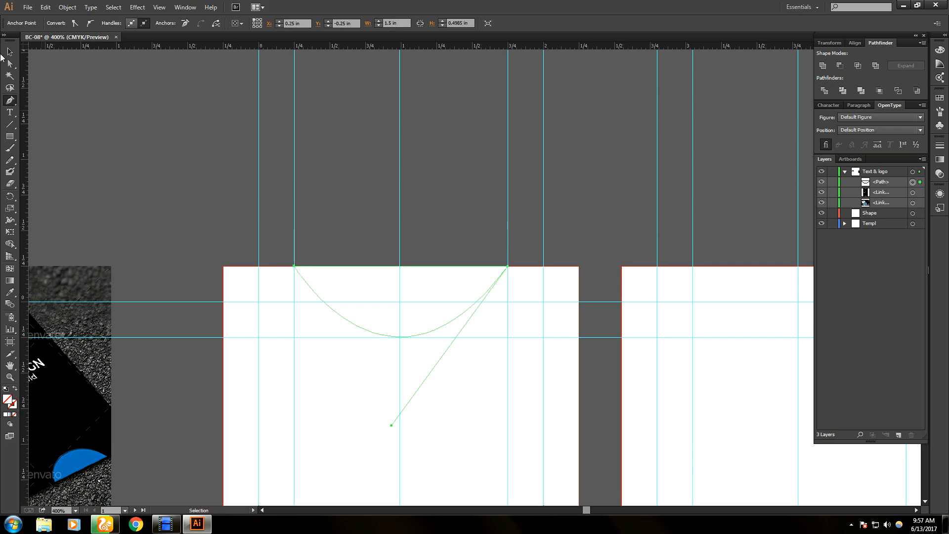
left_click(8, 52)
left_click(485, 283)
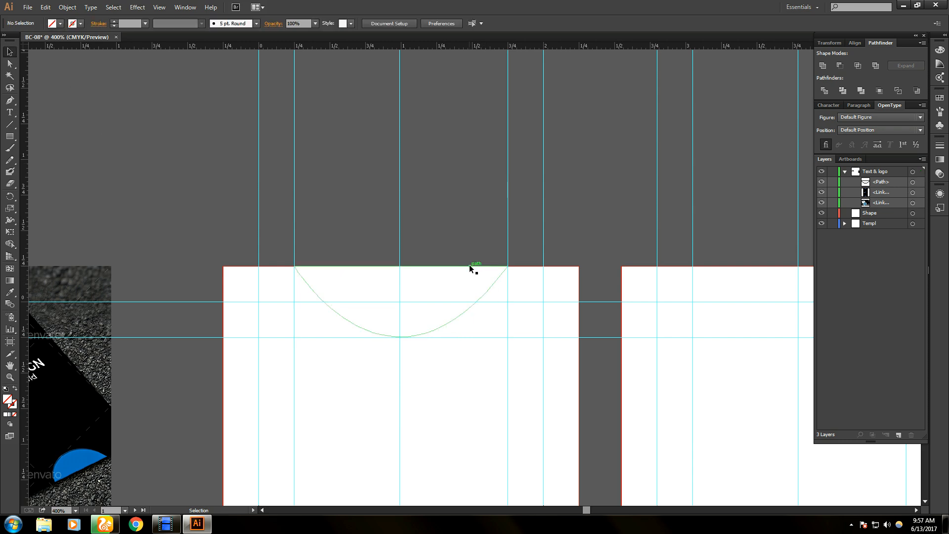
- Eyedrop the mockup photo's blue into the selected half-circle, leaving it with no stroke
left_click(471, 266)
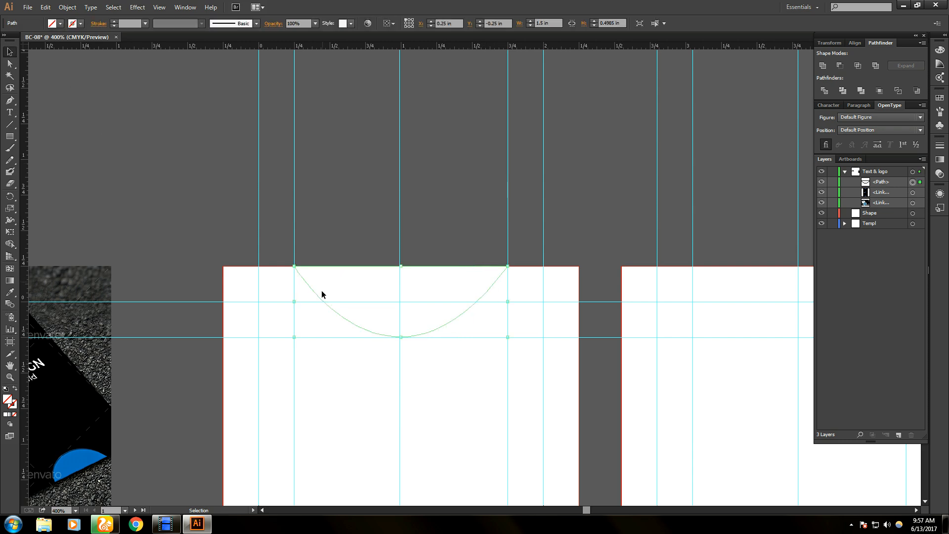
scroll(485, 378, "down", 1)
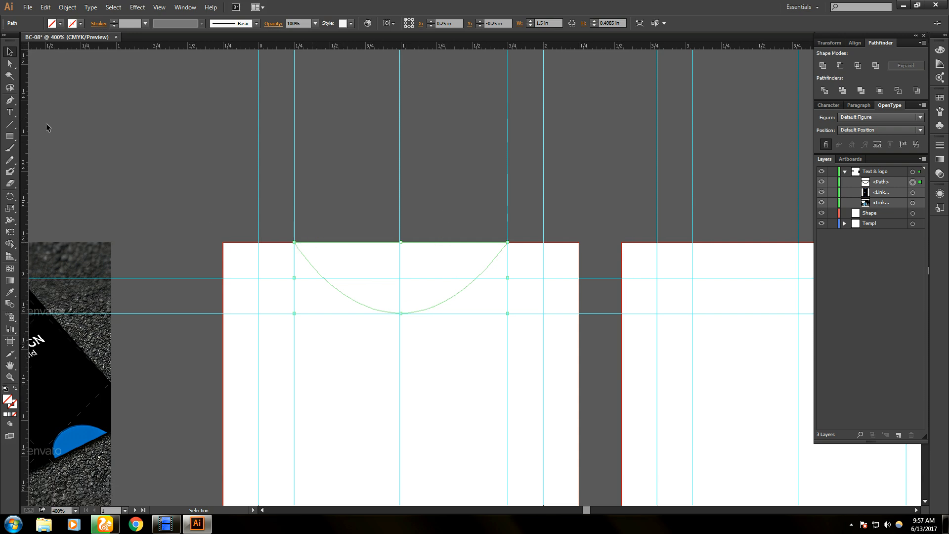
left_click(81, 24)
left_click(10, 292)
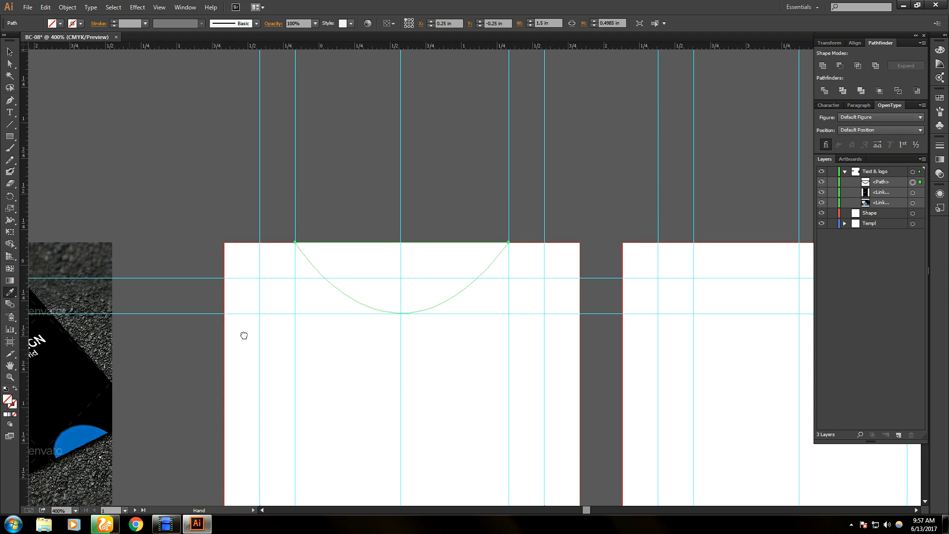
left_click_drag(67, 363, 335, 321)
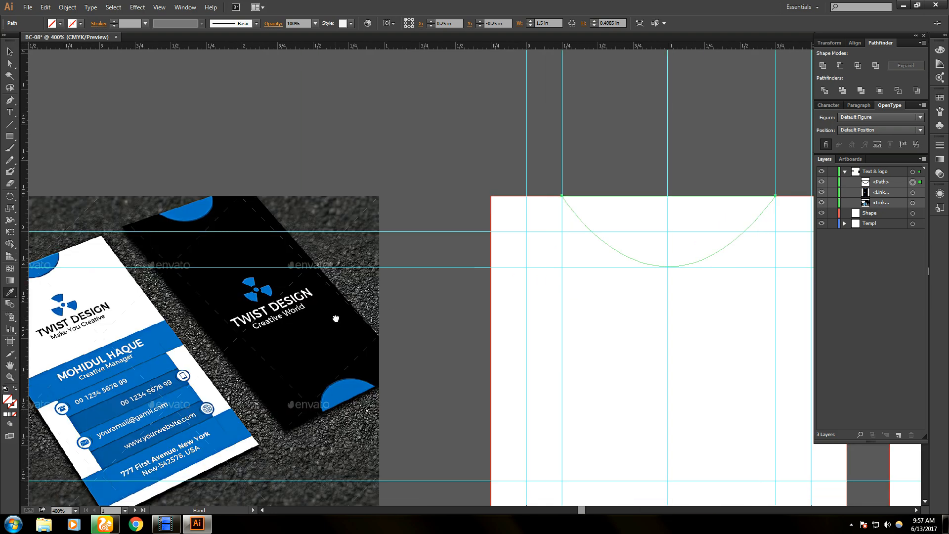
left_click(348, 390)
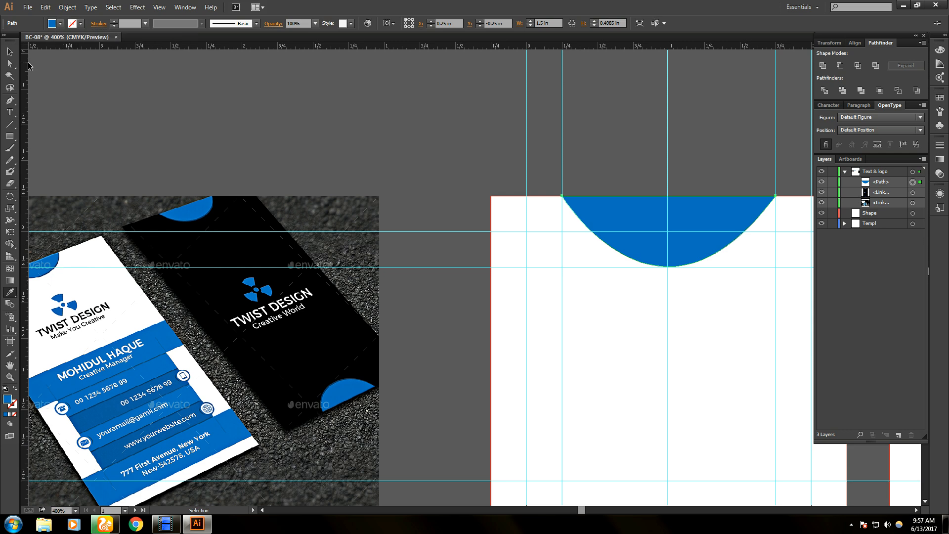
left_click(11, 52)
left_click(132, 148)
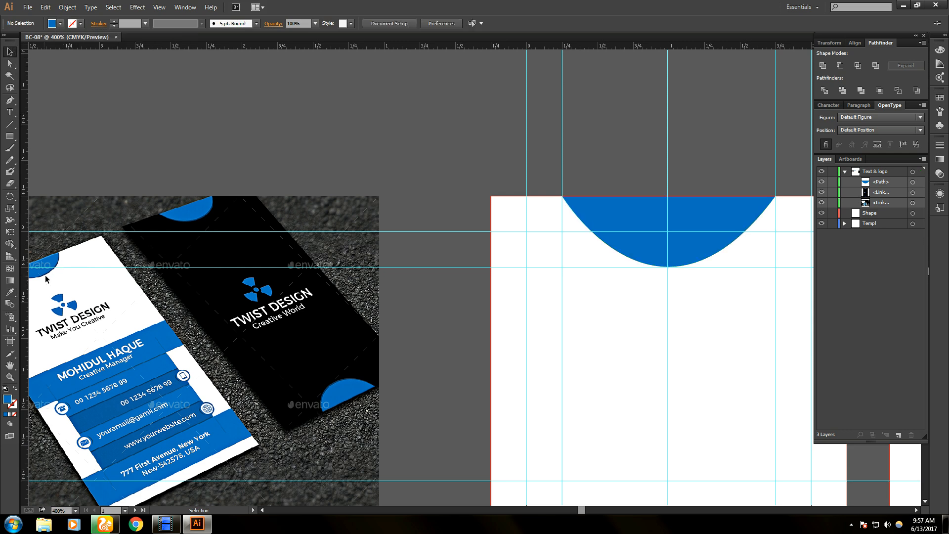
- Sample the mockup's white and blue into the fill and accept the dark blue in the Color Picker
key("alt")
scroll(95, 315, "up", 2)
left_click_drag(57, 256, 320, 318)
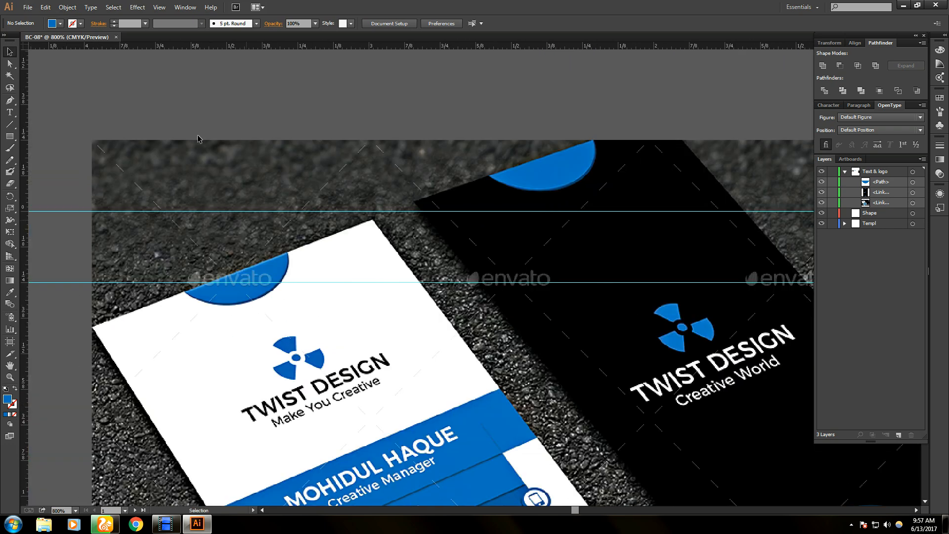
left_click(9, 292)
left_click(275, 290)
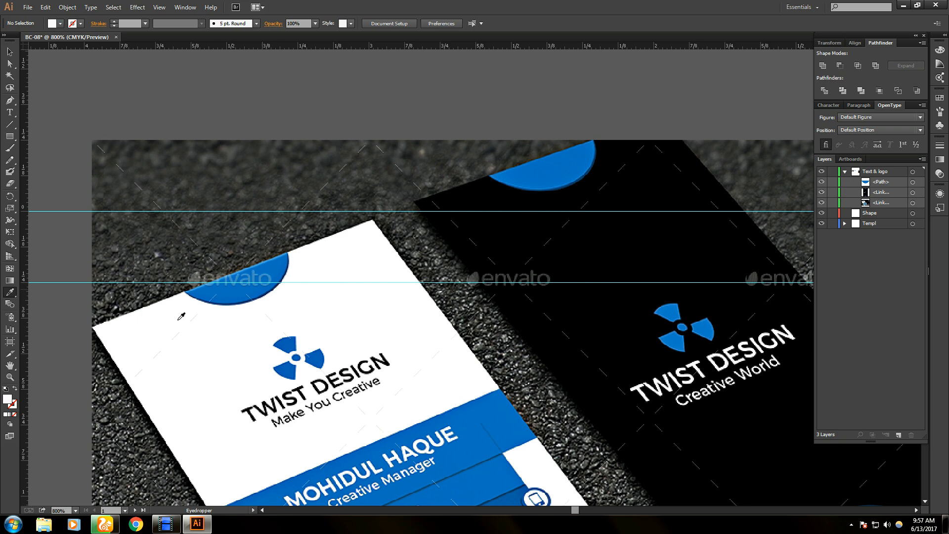
left_click(275, 287)
double_click(7, 398)
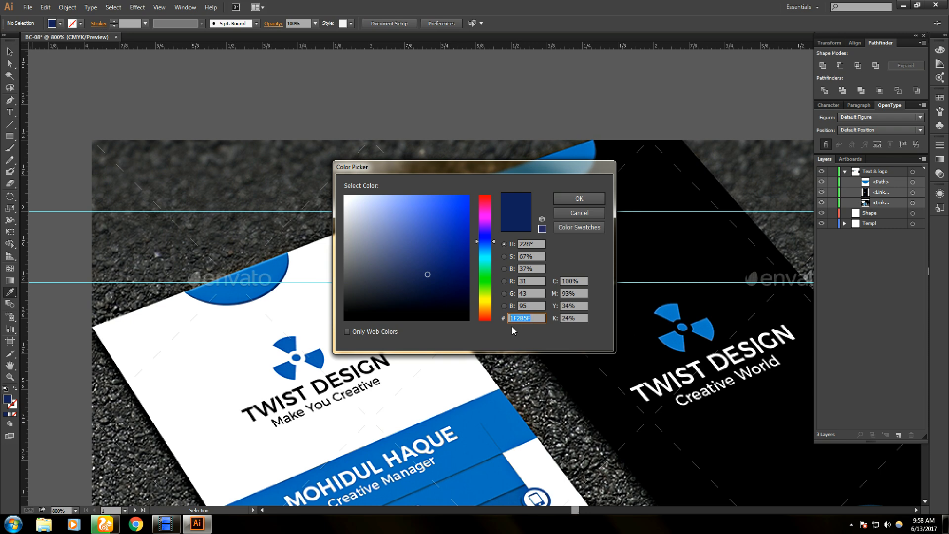
left_click(579, 198)
- Set the stroke colour to dark navy by pasting its value into the Color Picker
left_click(14, 406)
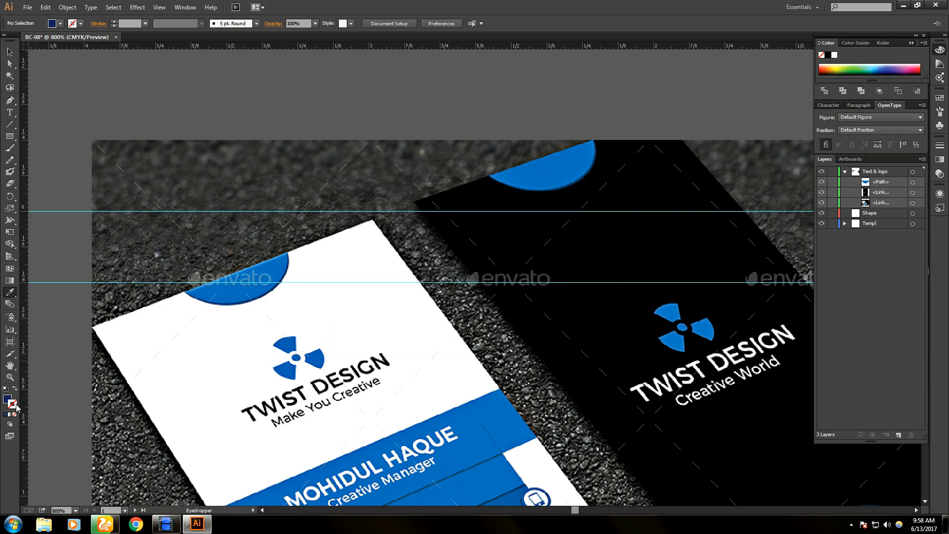
left_click(272, 289)
left_click(279, 286)
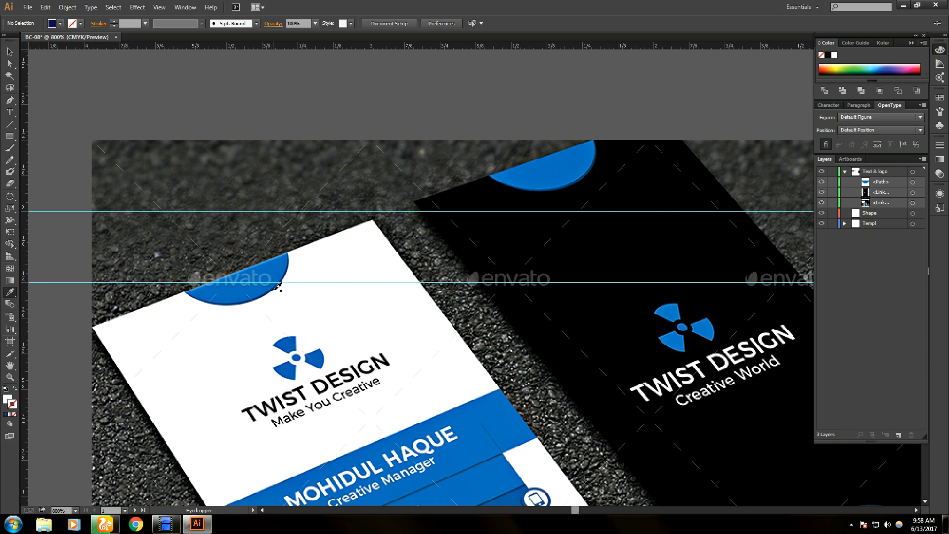
double_click(13, 408)
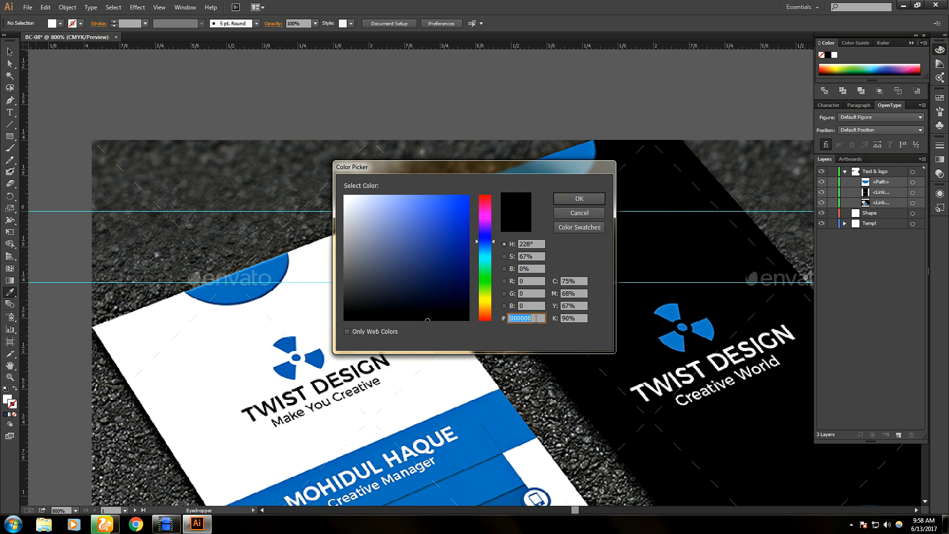
key("ctrl+v")
key("Return")
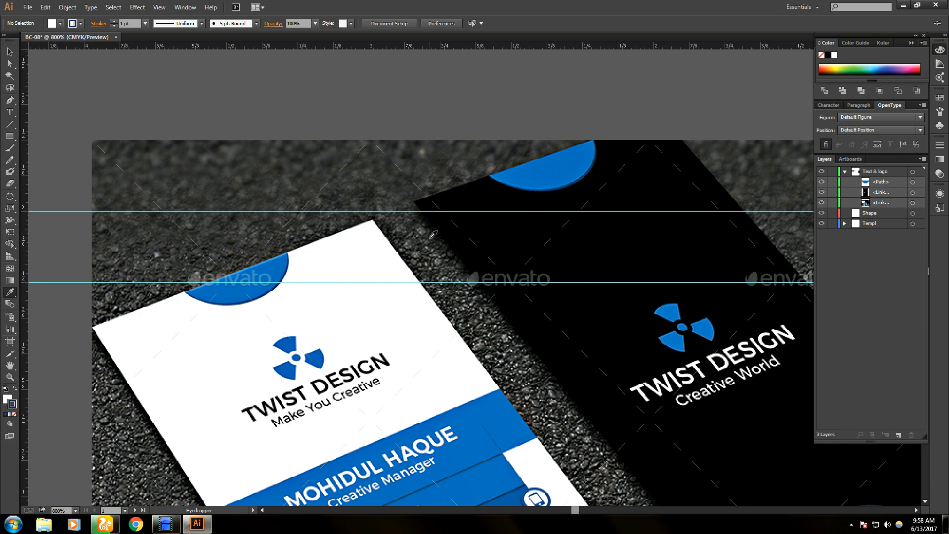
key("v")
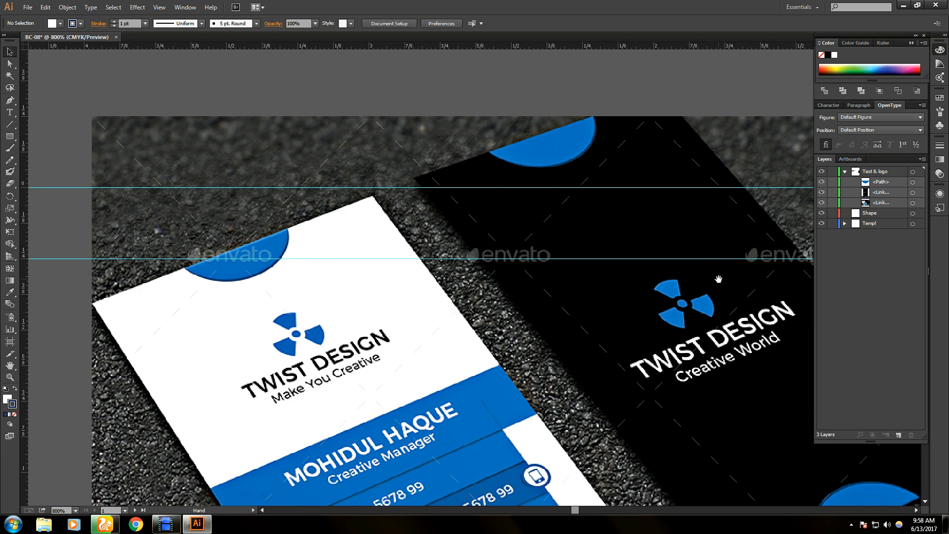
scroll(717, 280, "down", 1)
scroll(720, 283, "down", 1)
key("super")
key("super")
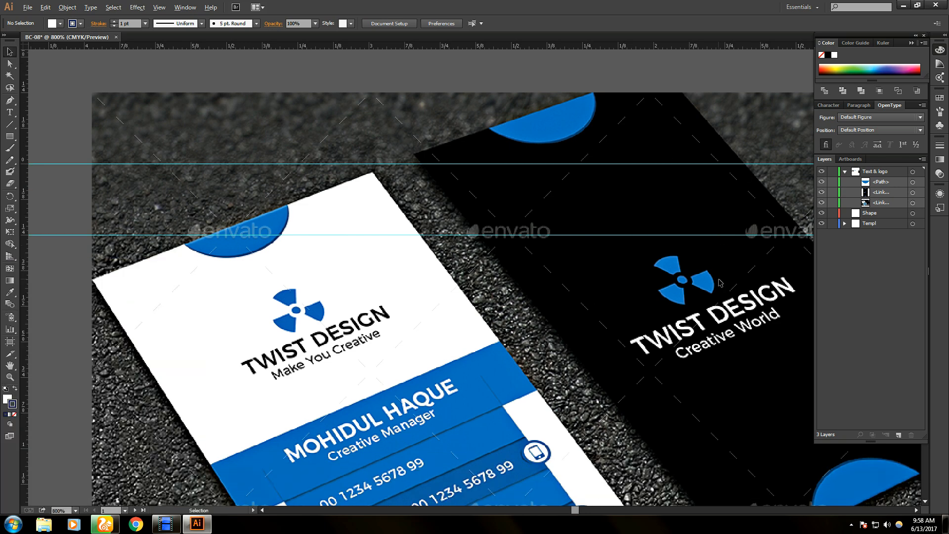
- Give the blue half-circle a 1 pt outline and nudge it slightly left
scroll(721, 282, "down", 1)
left_click_drag(720, 272, 221, 270)
left_click_drag(638, 266, 458, 279)
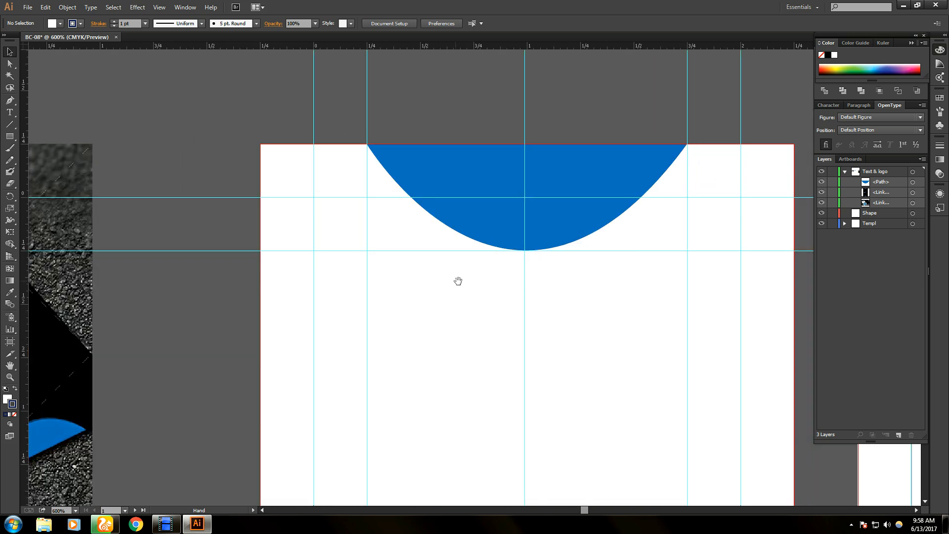
left_click(542, 226)
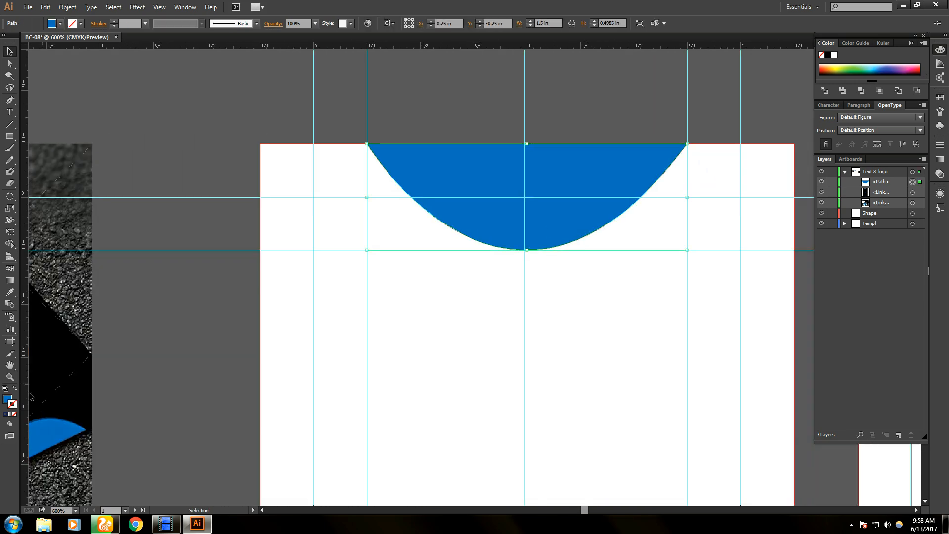
left_click(6, 415)
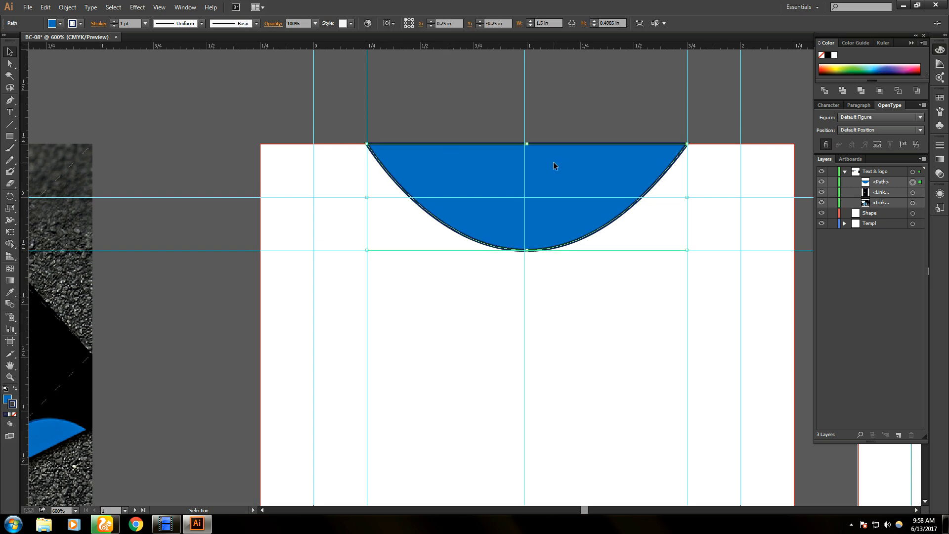
left_click_drag(553, 163, 552, 166)
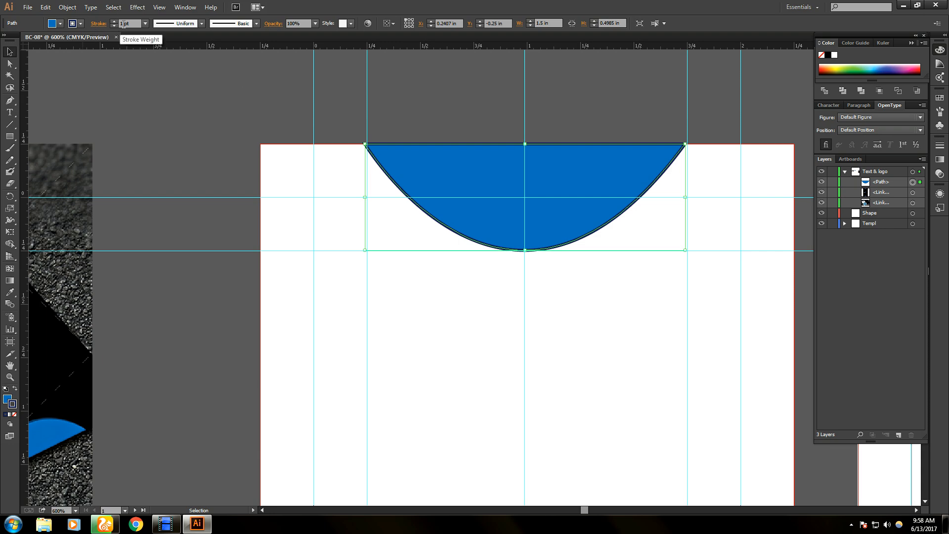
- Snap the half-circle's left edge to the guide and set its width to about 1.49 in
scroll(113, 164, "down", 1)
left_click_drag(45, 221, 221, 226)
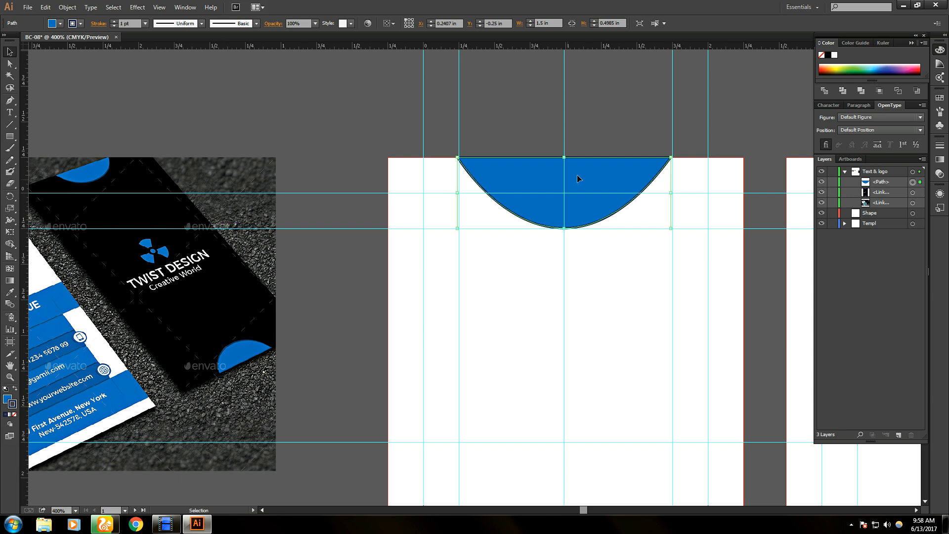
left_click(602, 139)
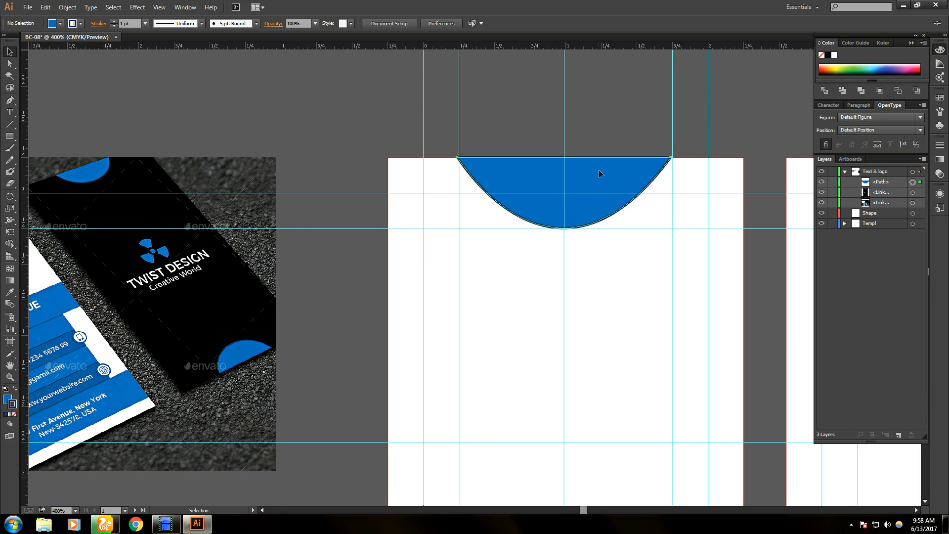
left_click(599, 173)
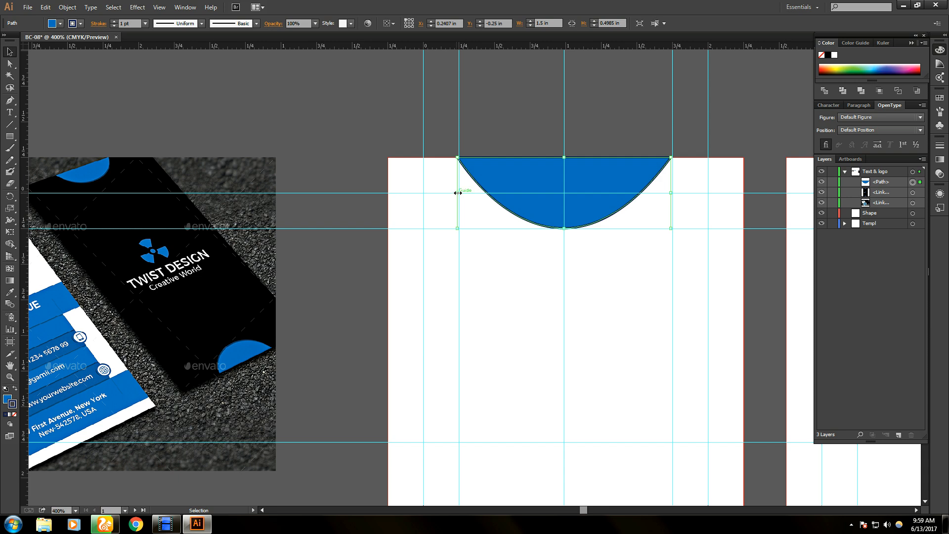
left_click_drag(457, 193, 459, 193)
left_click_drag(672, 195, 673, 195)
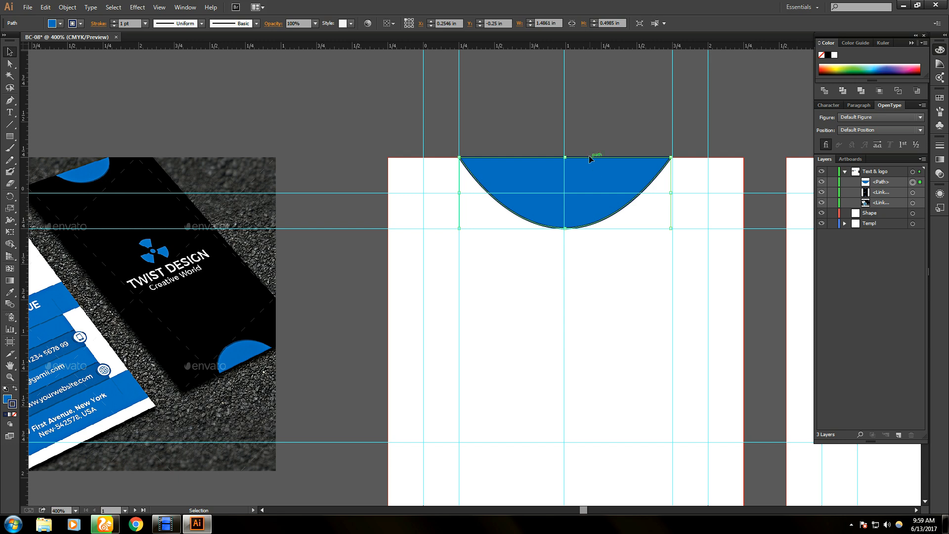
left_click_drag(566, 157, 566, 159)
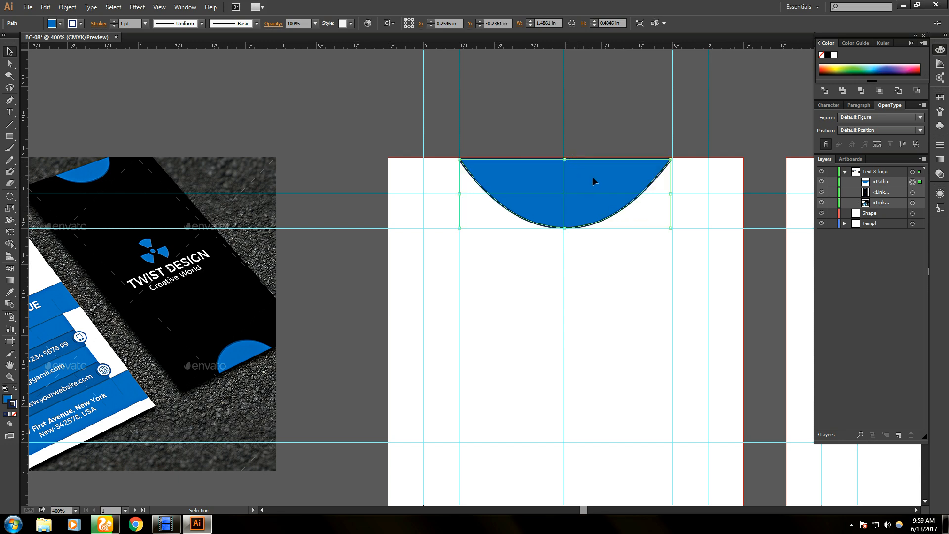
- Pull the half-circle's flat top up to the card's top edge and check the alignment up close
scroll(608, 176, "up", 3)
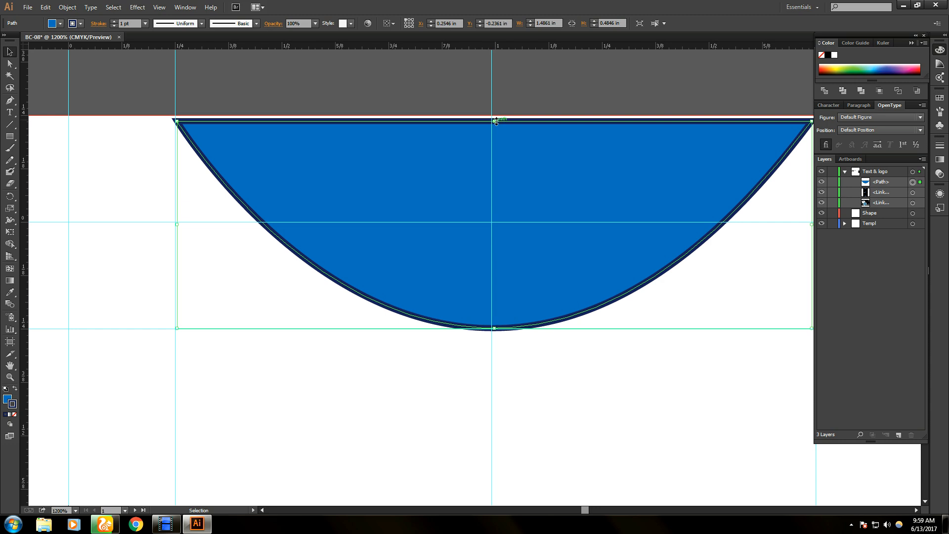
left_click_drag(495, 121, 495, 116)
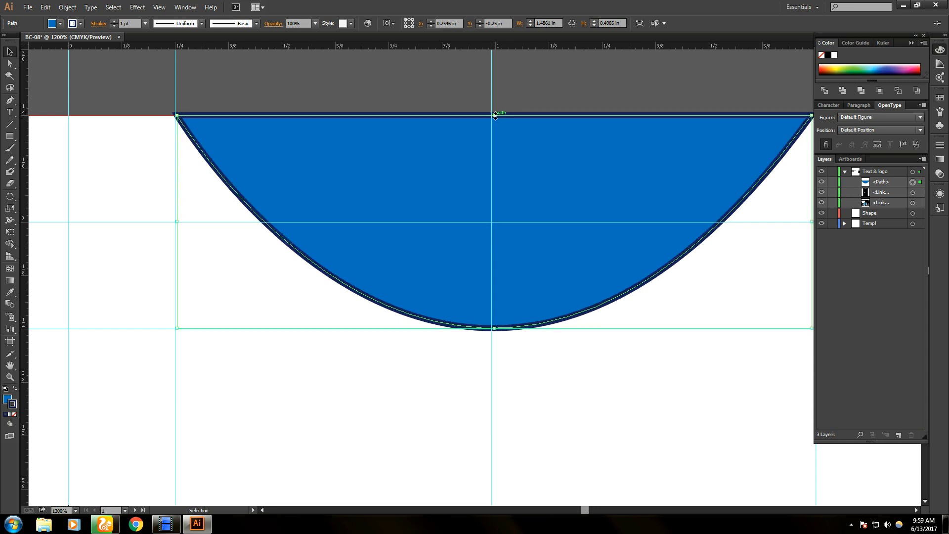
left_click_drag(494, 115, 495, 118)
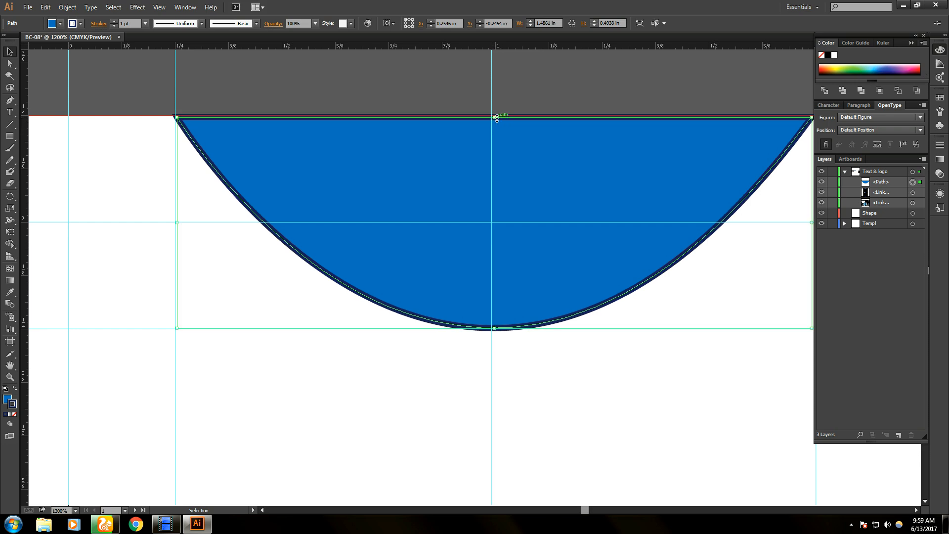
left_click_drag(526, 170, 521, 171)
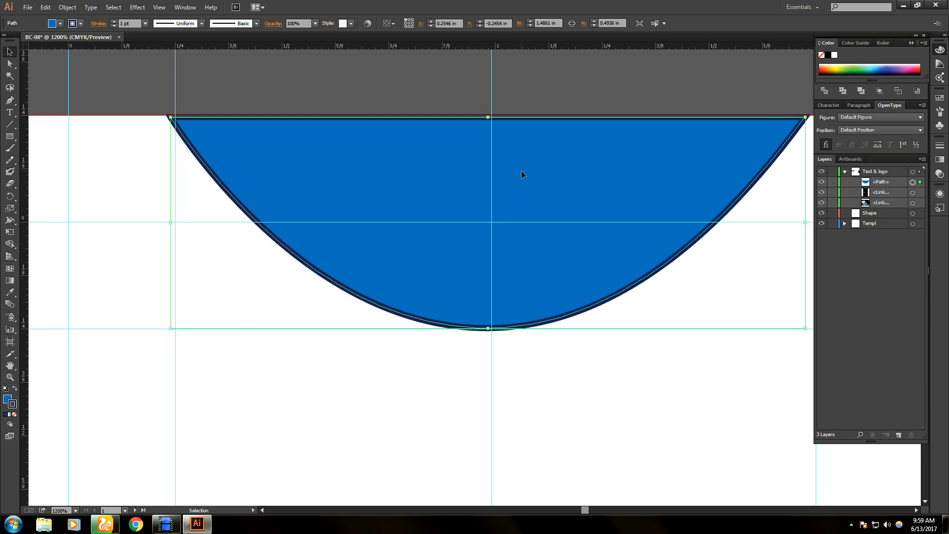
scroll(523, 168, "up", 5)
key("space")
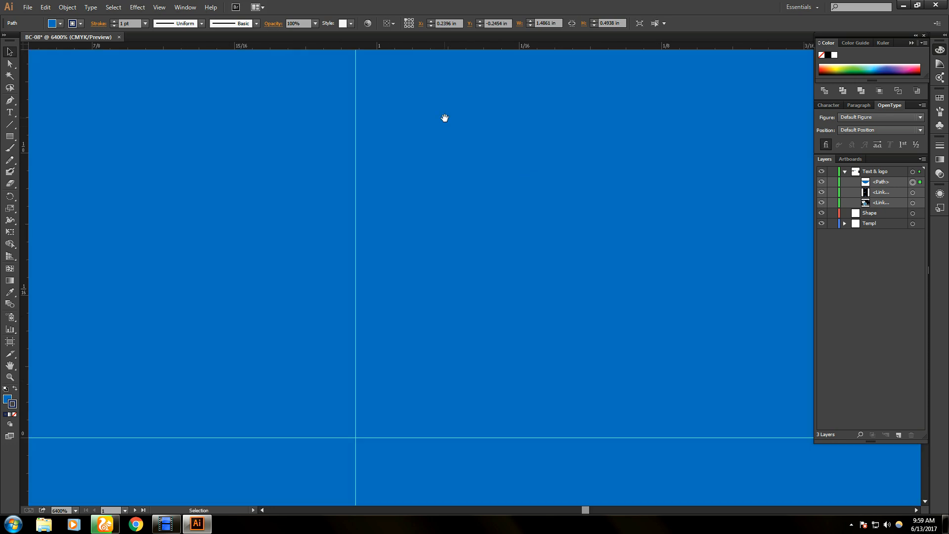
scroll(444, 119, "down", 2)
scroll(446, 119, "up", 3)
scroll(447, 119, "down", 2)
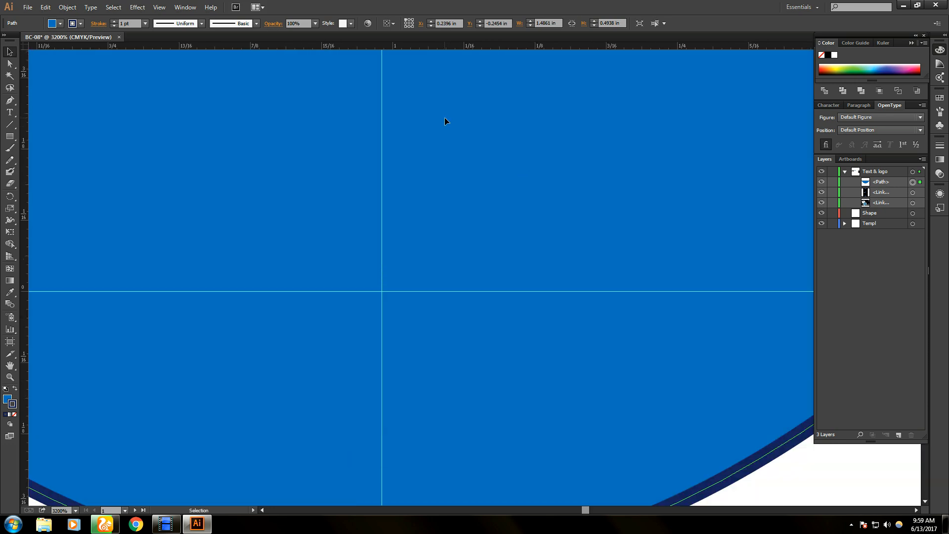
key("space")
- Snap the half-circle onto the centre guide, then deselect it
left_click_drag(429, 92, 423, 347)
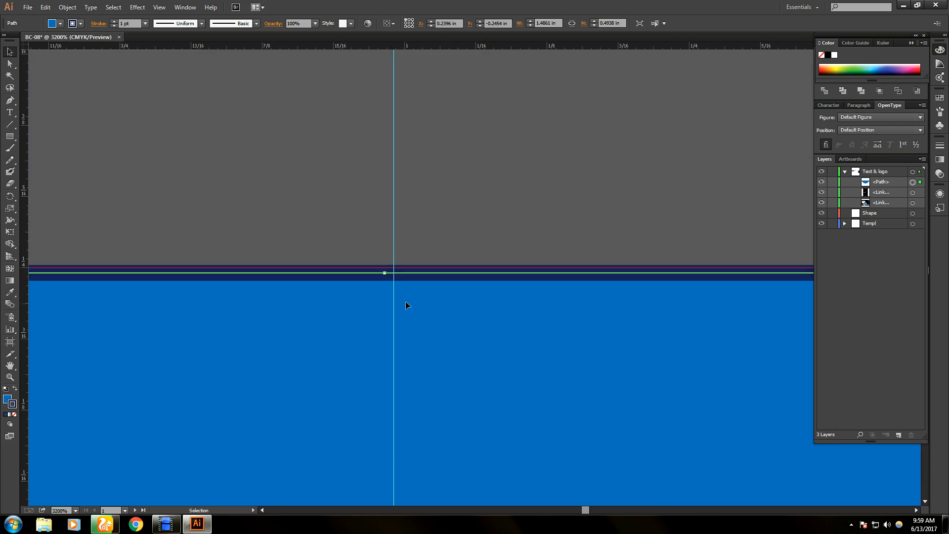
left_click_drag(365, 277, 384, 283)
scroll(596, 378, "down", 4)
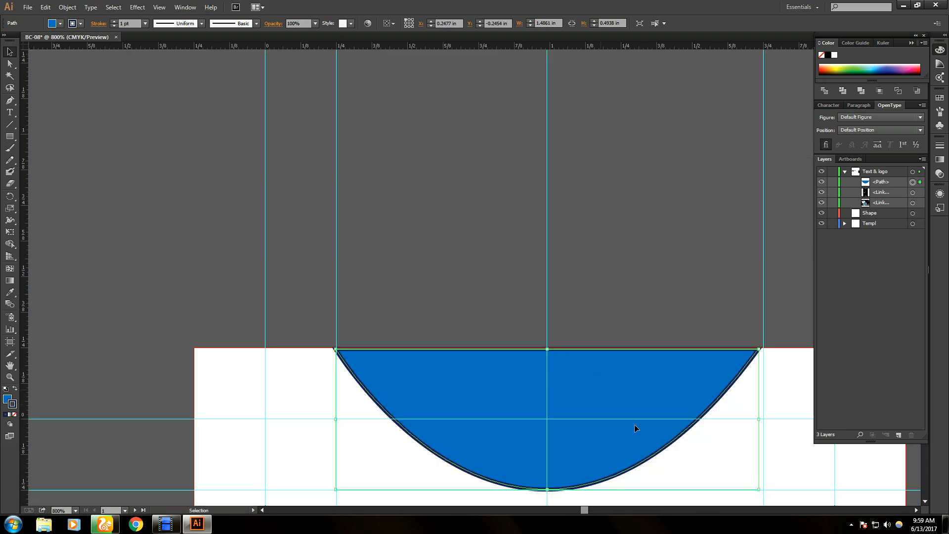
left_click(572, 215)
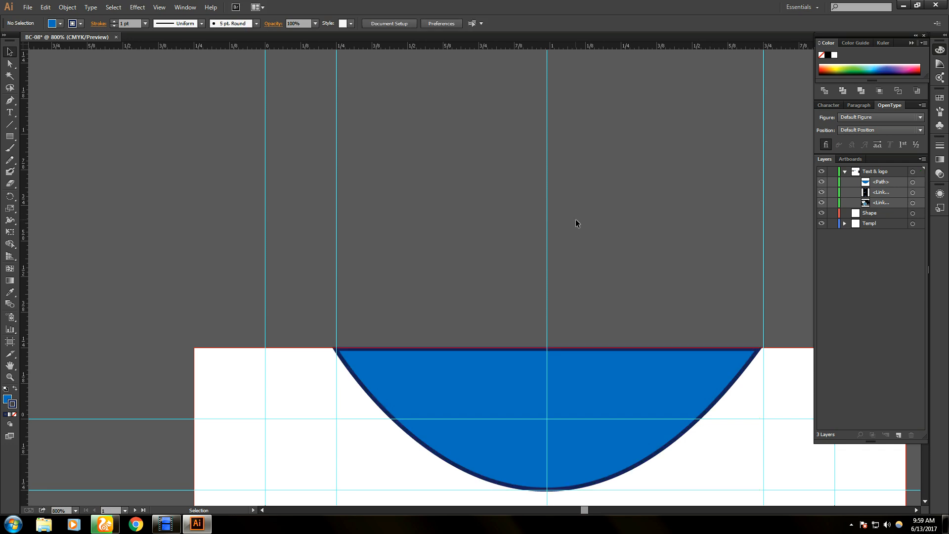
left_click_drag(633, 396, 540, 158)
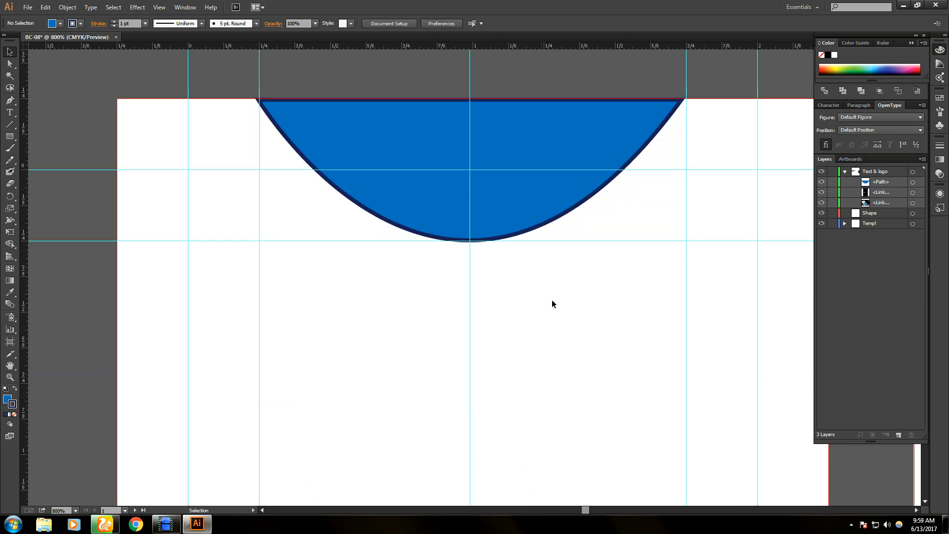
scroll(557, 310, "down", 1)
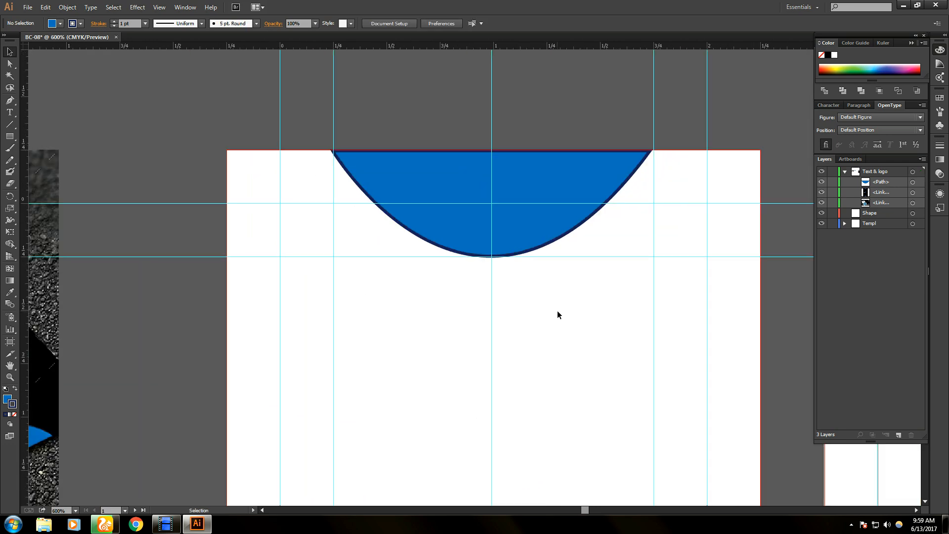
scroll(557, 312, "down", 2)
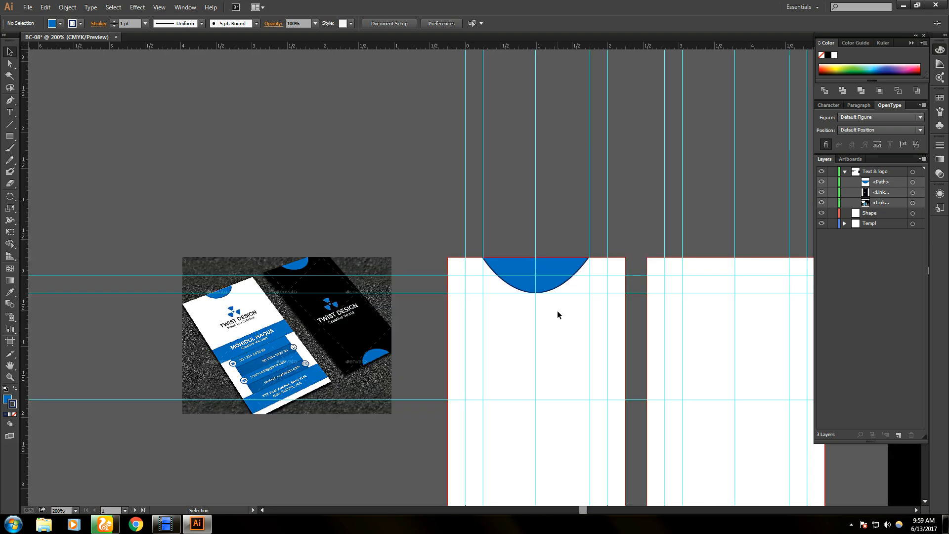
- Alt-drag a copy of the blue half-circle onto the top of the second card
left_click_drag(557, 371, 464, 282)
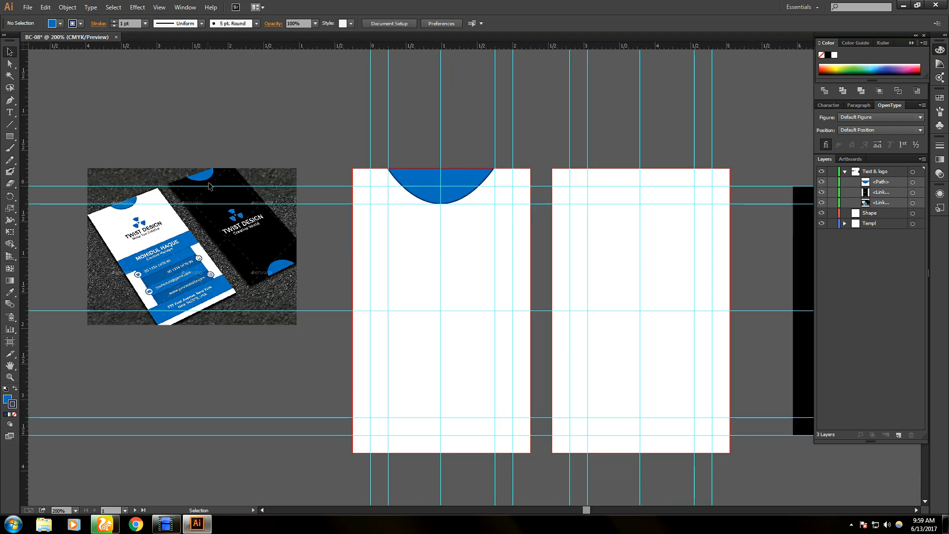
left_click(473, 188)
left_click_drag(474, 188, 670, 186)
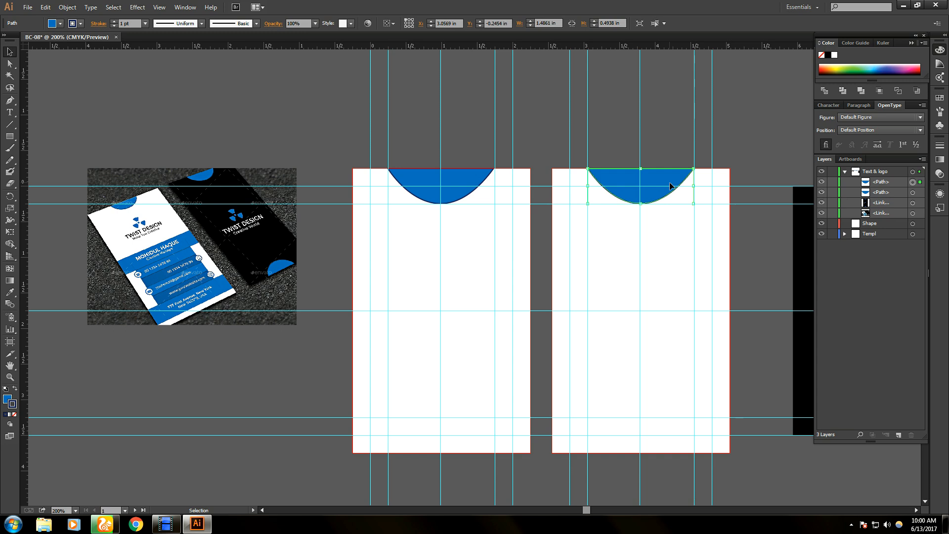
left_click(780, 129)
- Move both half-circle <Path> rows into the Shape layer
left_click(873, 184)
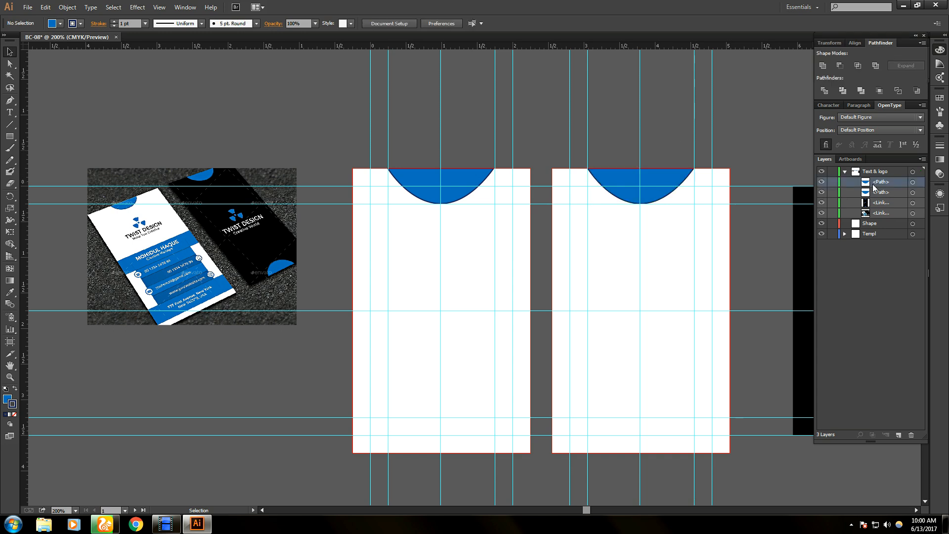
left_click(880, 194, "shift")
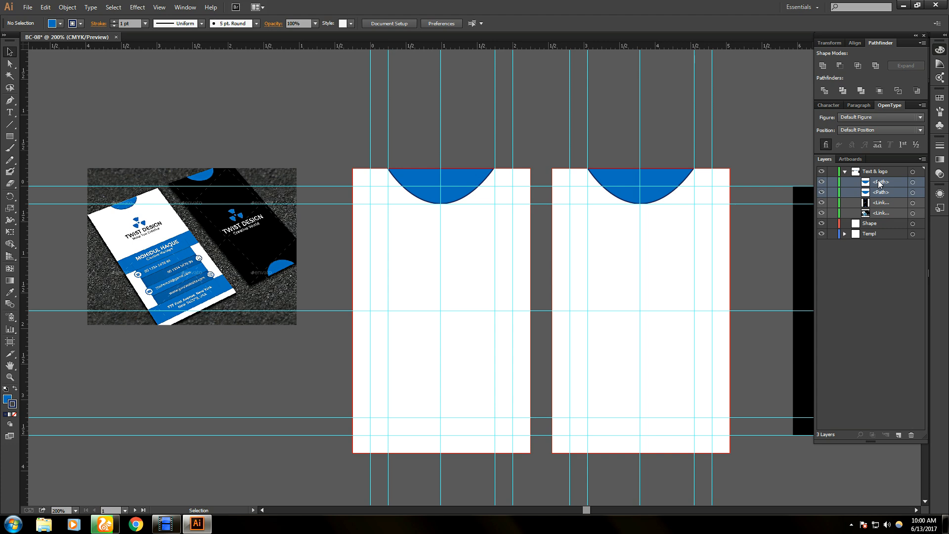
left_click_drag(872, 184, 878, 225)
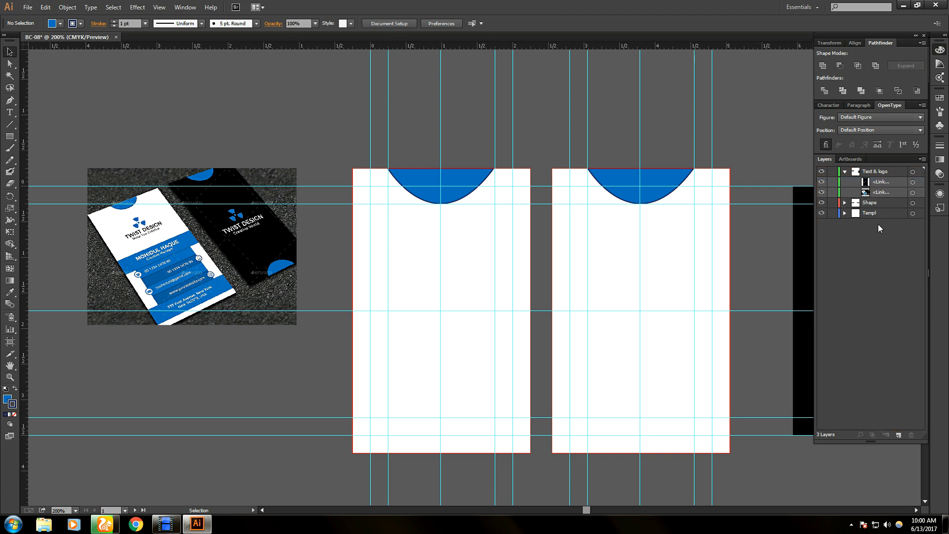
- Select the linked images in the Layers panel and move one to another layer
left_click(880, 181)
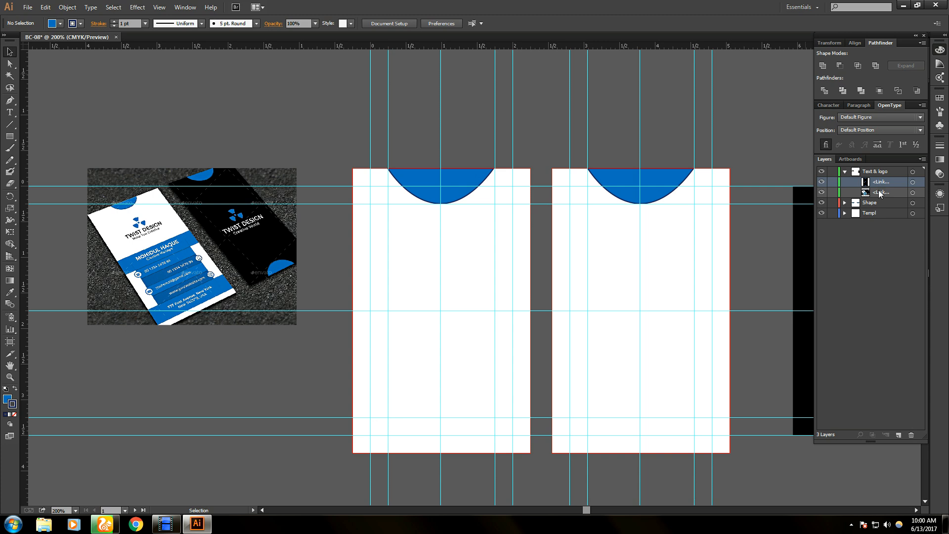
left_click(879, 191, "shift")
left_click_drag(879, 180, 880, 213)
left_click(880, 183)
left_click(880, 193, "shift")
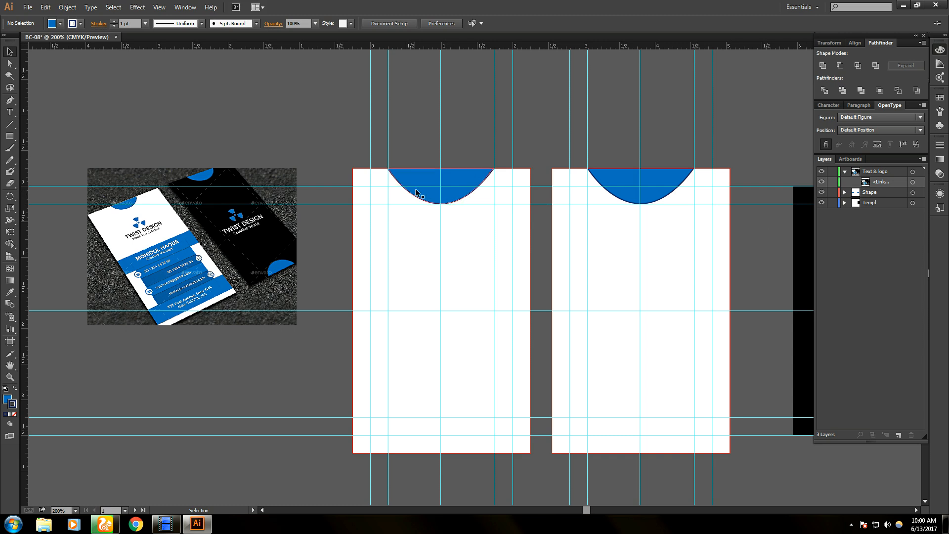
left_click(443, 198)
- Drag a copy of the second card's half-circle downward, then delete the misplaced copy
left_click(640, 195)
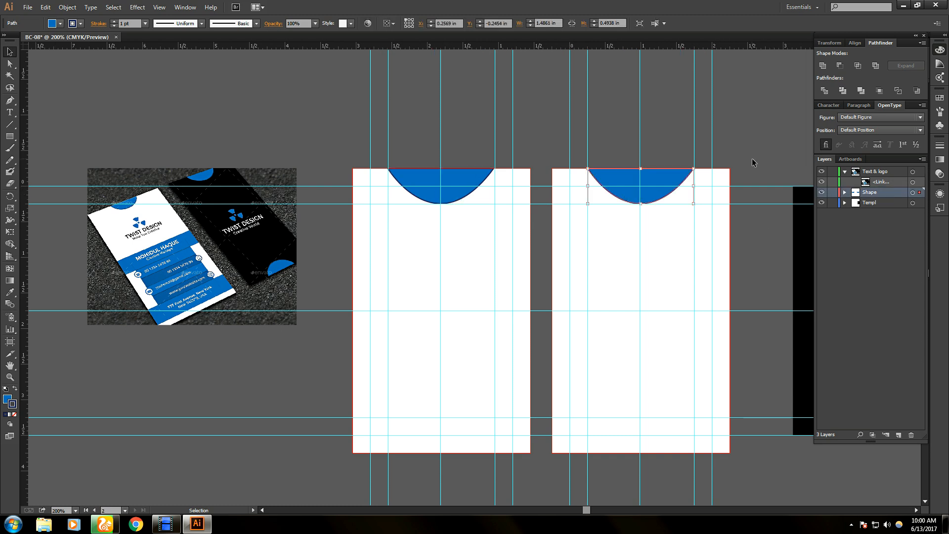
left_click(753, 162)
left_click(653, 197)
left_click_drag(654, 197, 661, 341)
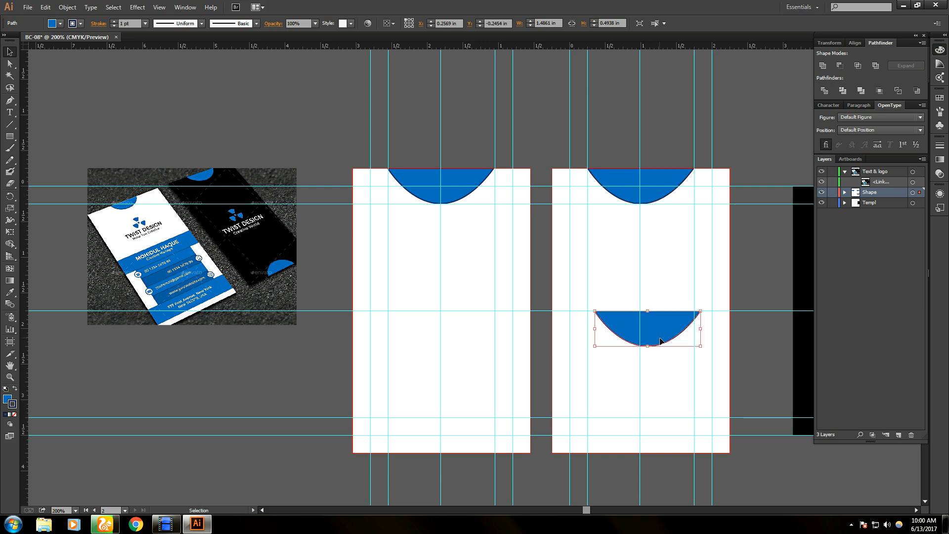
key("Delete")
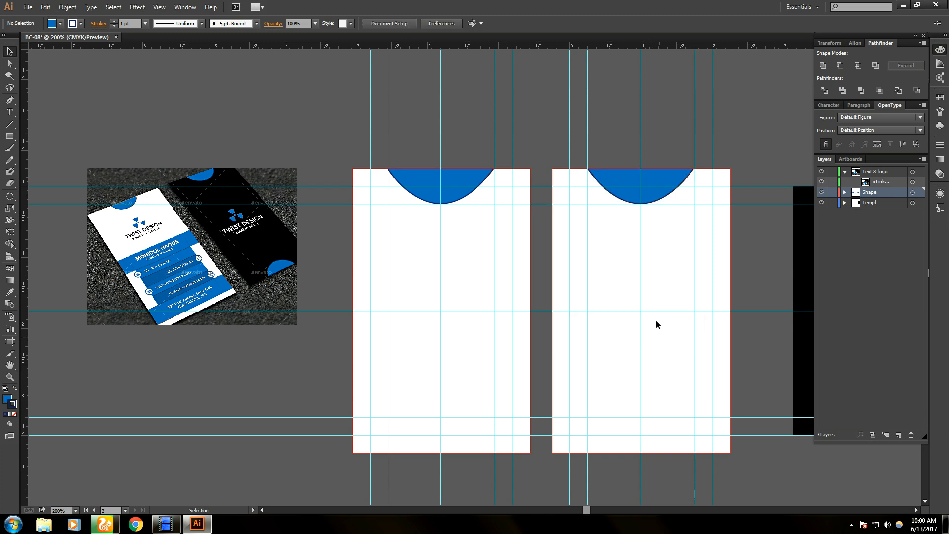
- Reflect a copy of the top half-circle across the horizontal axis and set it on the bottom edge
left_click(652, 199)
key("alt")
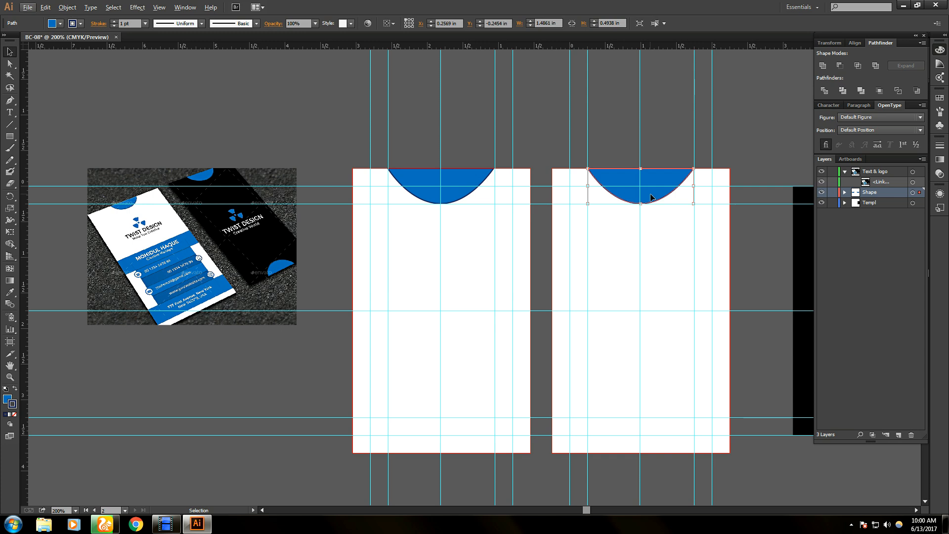
right_click(651, 197)
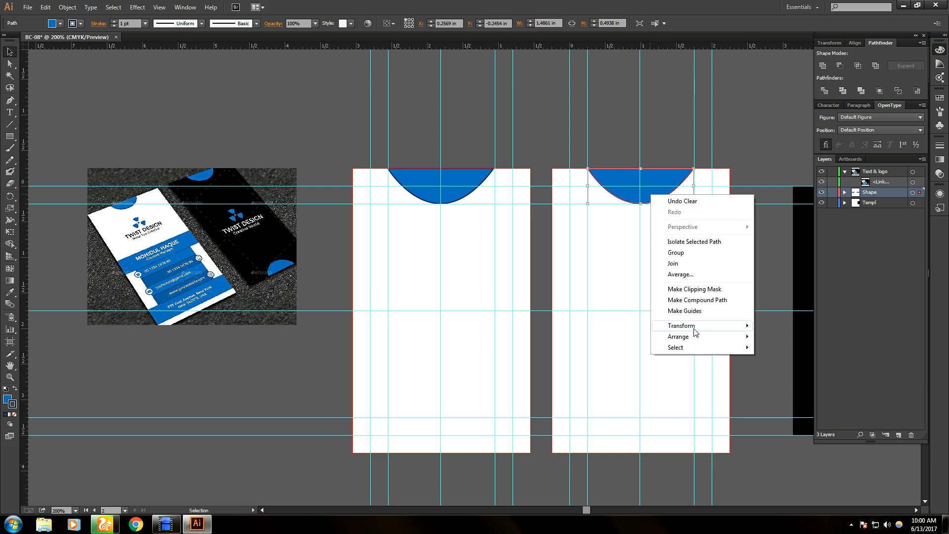
mouse_move(695, 327)
left_click(780, 363)
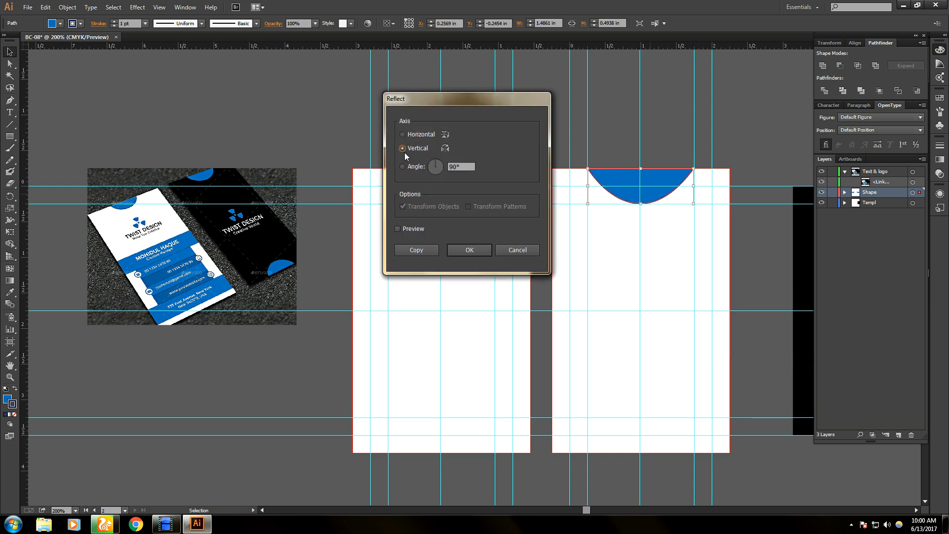
left_click(403, 134)
left_click(421, 251)
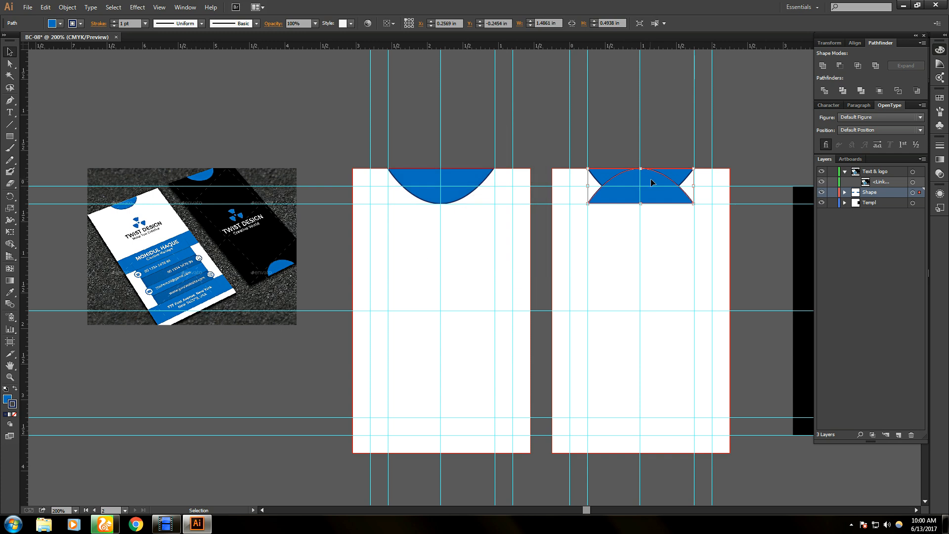
left_click_drag(656, 183, 663, 414)
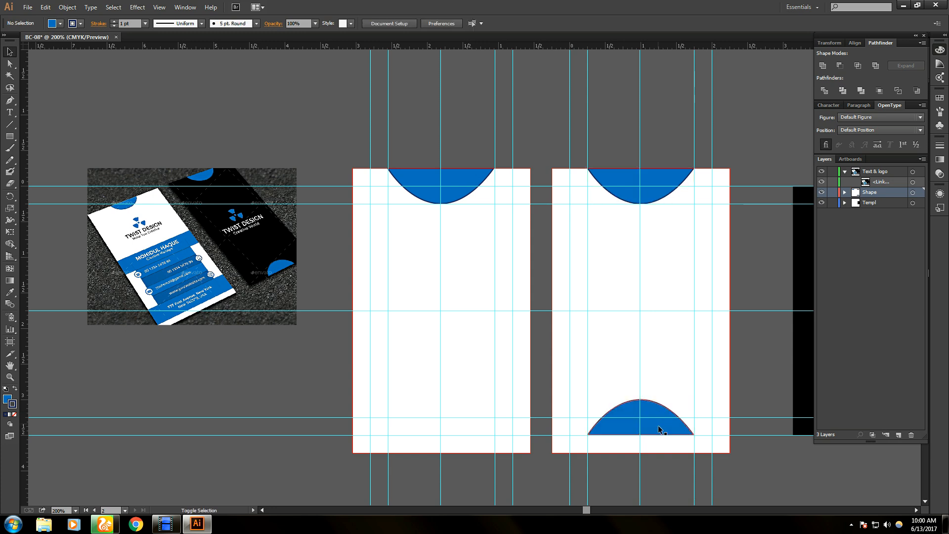
left_click_drag(653, 409, 656, 426)
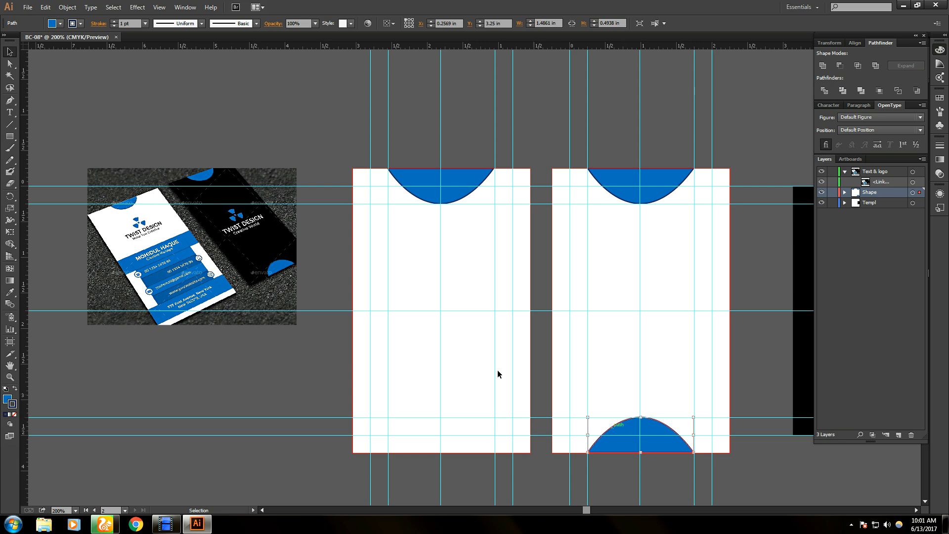
left_click(428, 184)
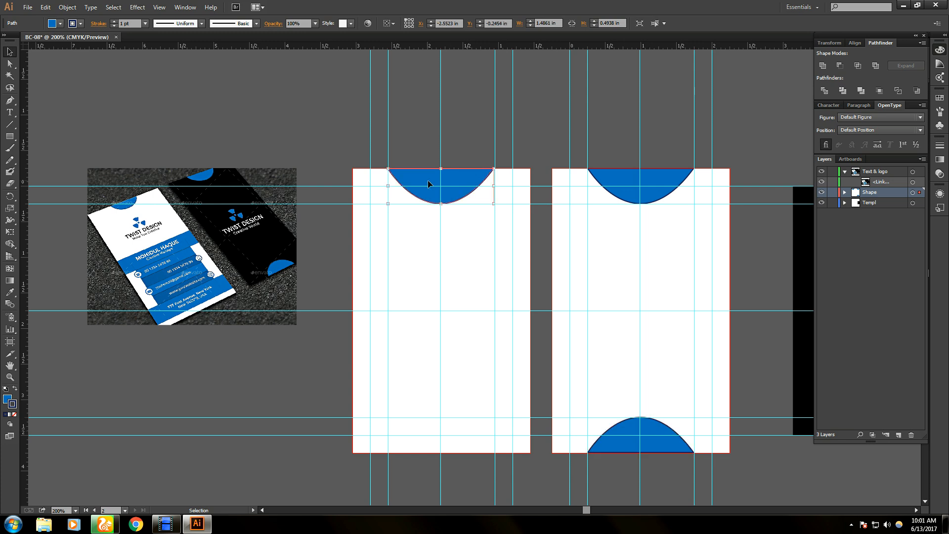
left_click(166, 523)
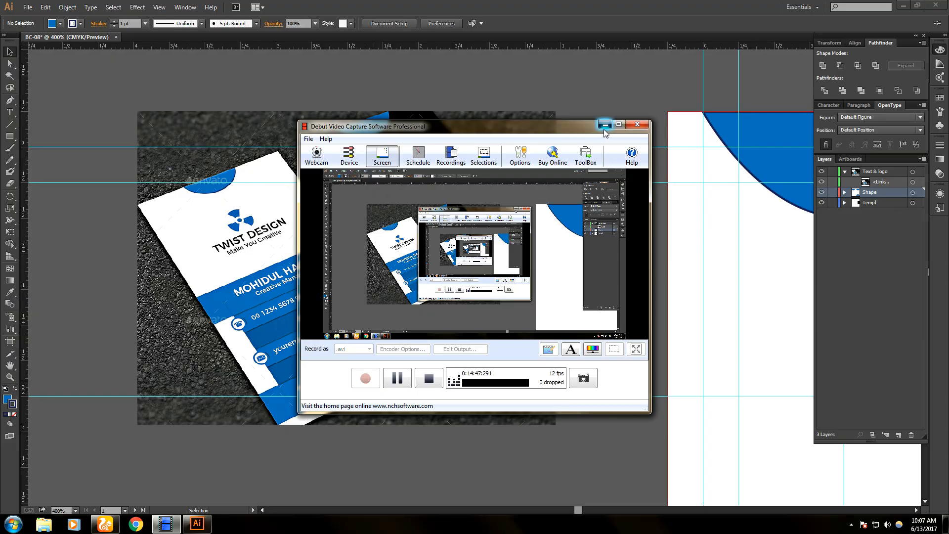
left_click(605, 124)
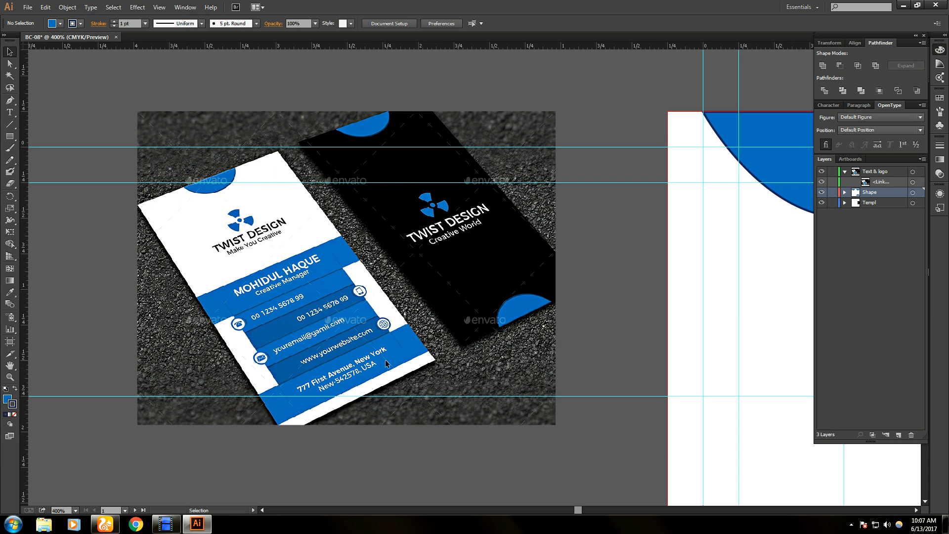
- Bring the front card into view and draw a blue bar across its middle
scroll(386, 360, "down", 1)
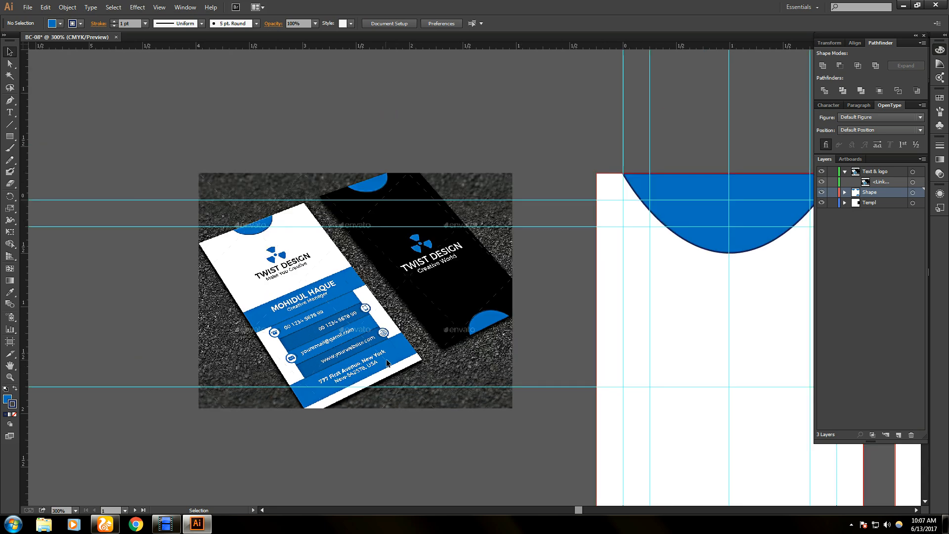
left_click_drag(676, 349, 430, 270)
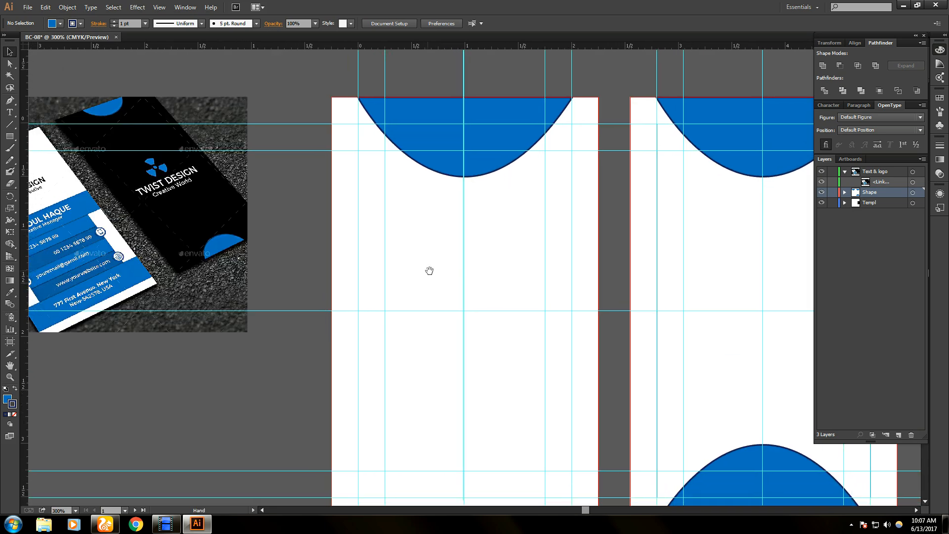
left_click(9, 136)
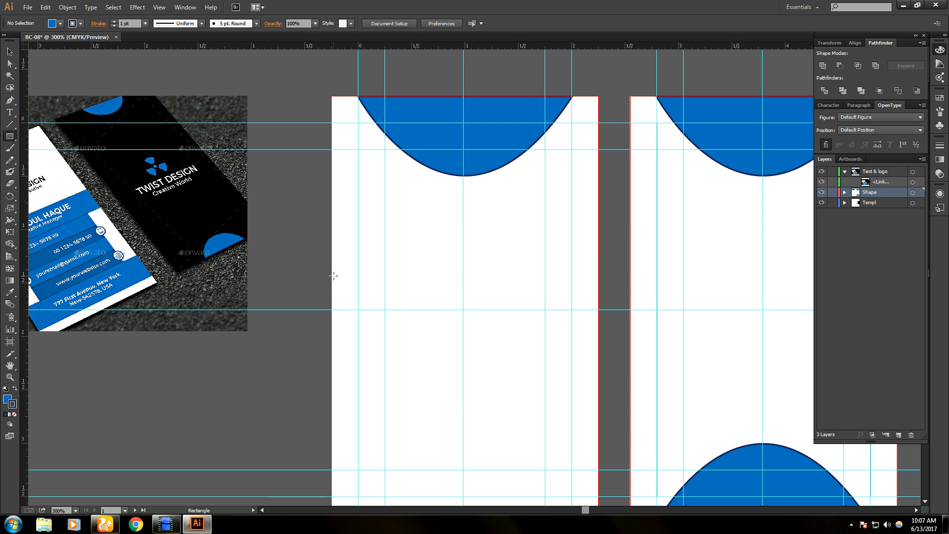
left_click_drag(332, 275, 598, 309)
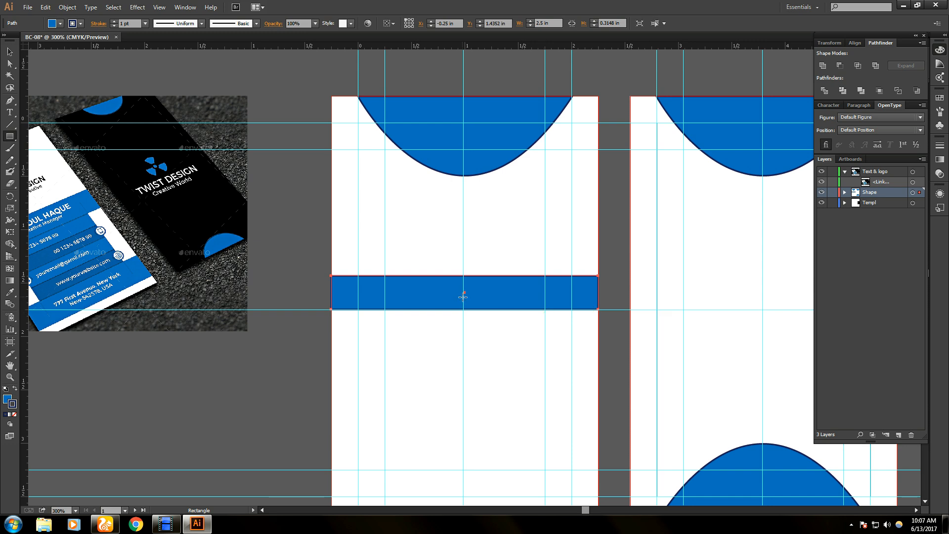
- Duplicate the blue bar downward to build a stack of bars
key("v")
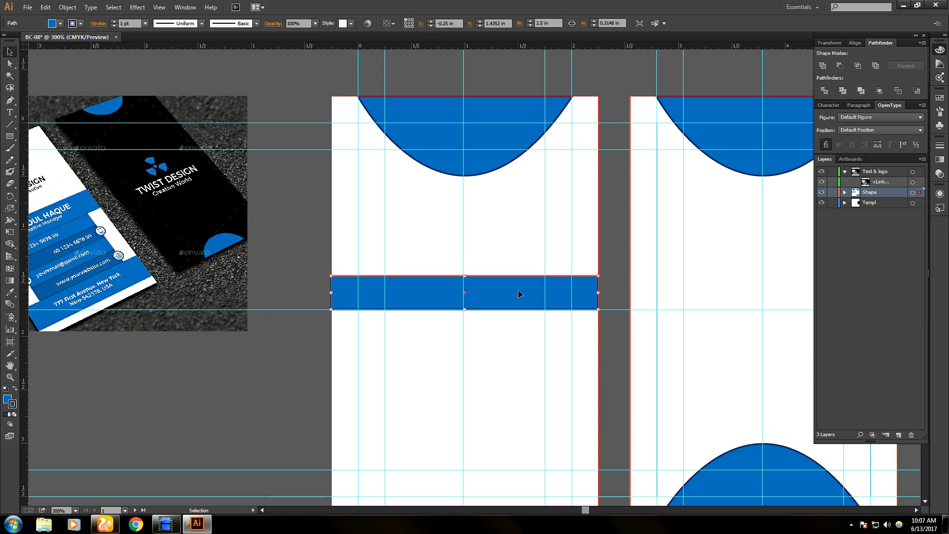
left_click_drag(516, 301, 516, 330)
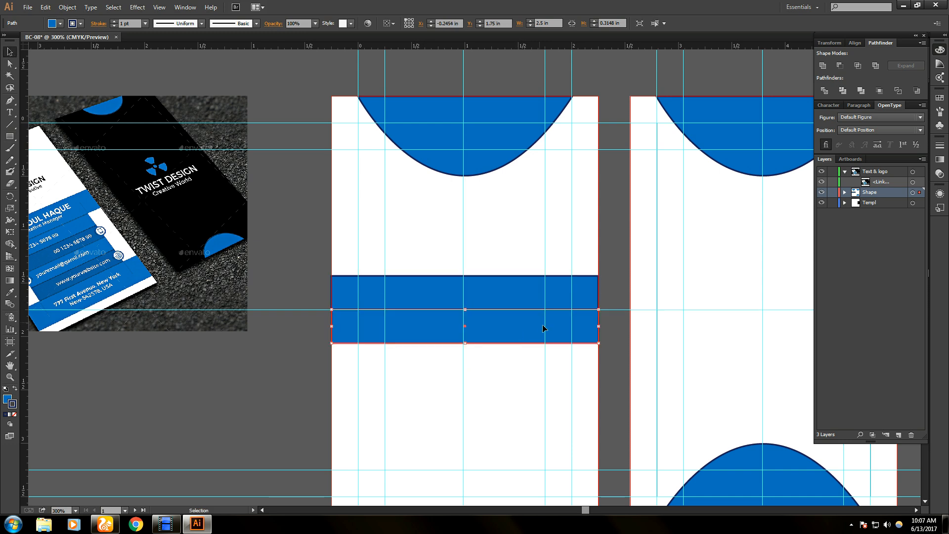
key("a")
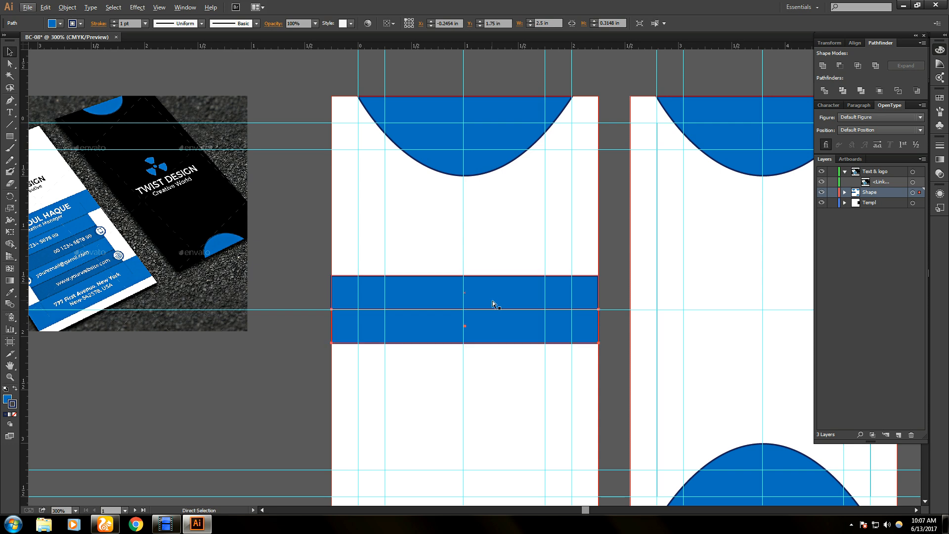
key("ctrl+semicolon")
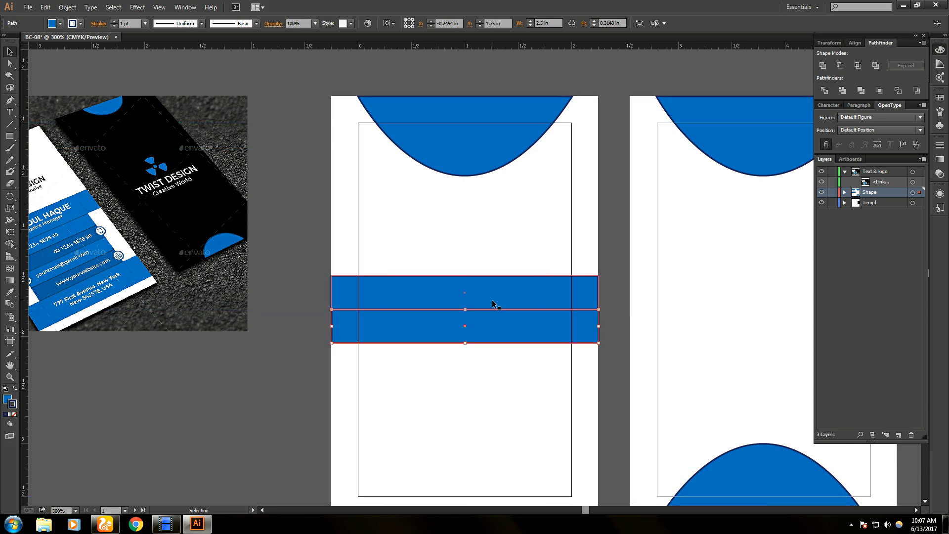
key("ctrl+semicolon")
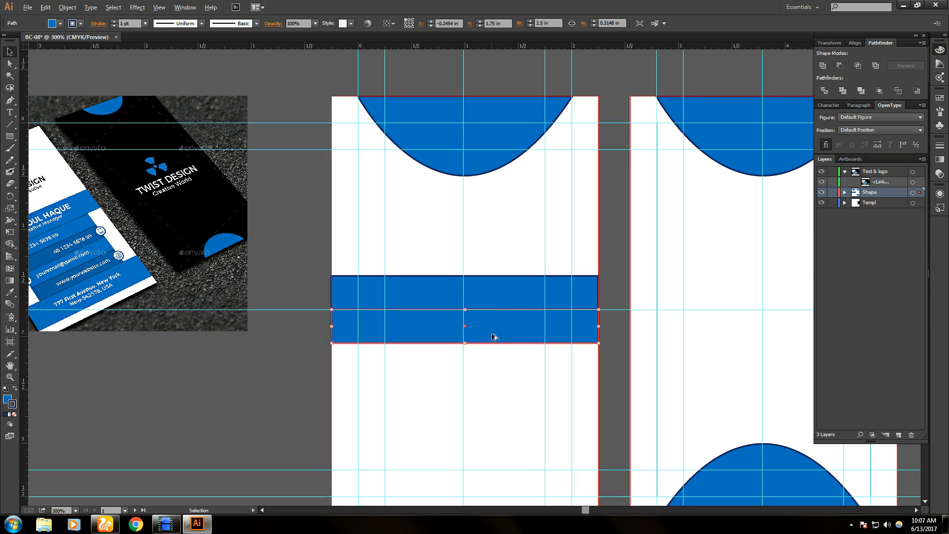
left_click_drag(493, 335, 506, 393)
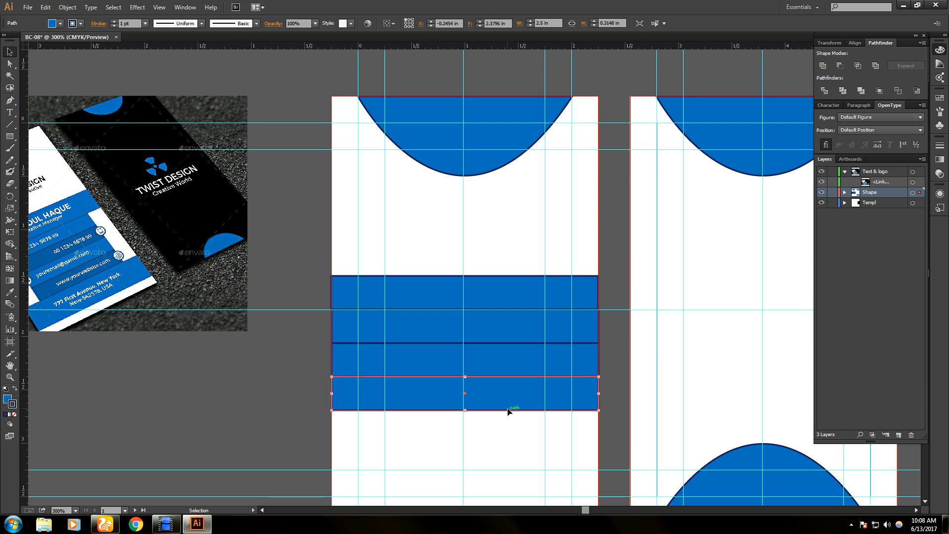
left_click(639, 361)
left_click(493, 365)
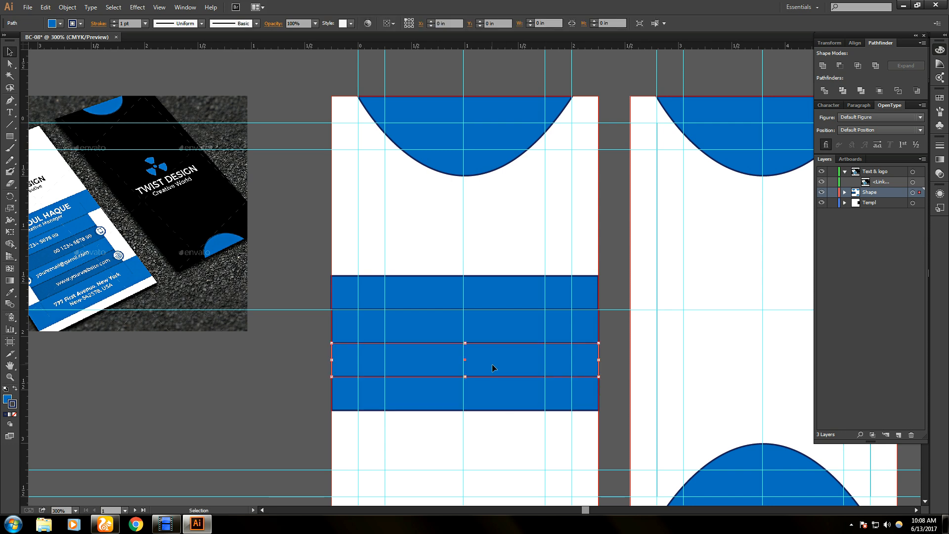
left_click(609, 375)
left_click(496, 365)
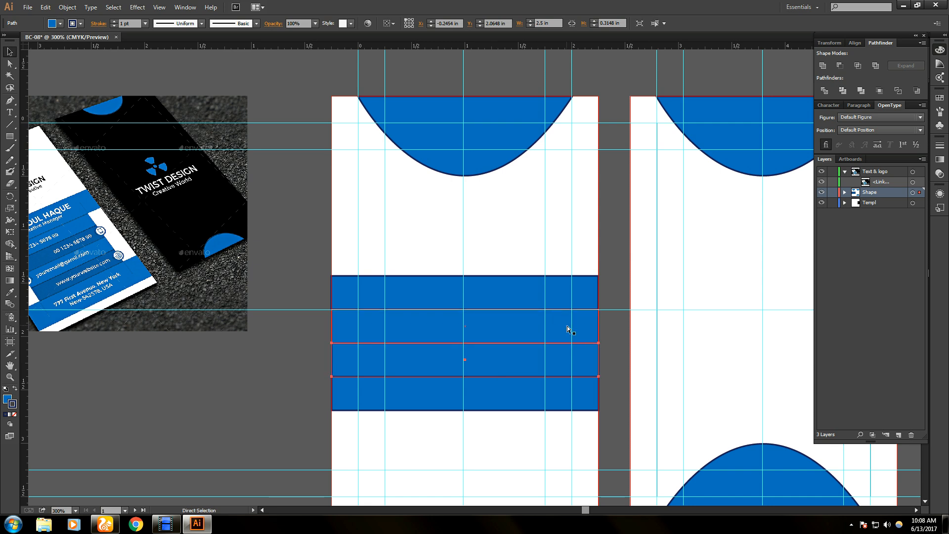
- Marquee-select all four blue bars and set their stroke to None
key("ctrl+semicolon")
left_click_drag(451, 239, 451, 415)
left_click(80, 24)
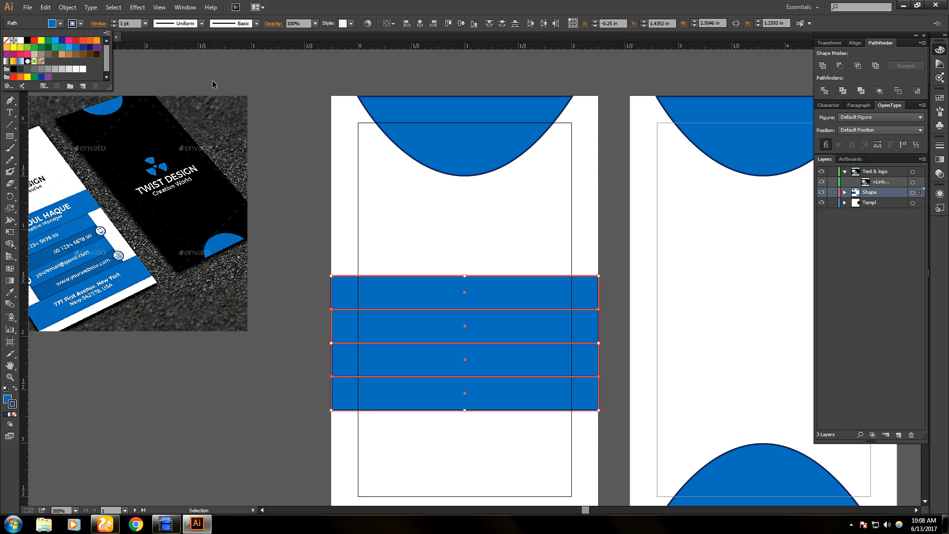
left_click(9, 40)
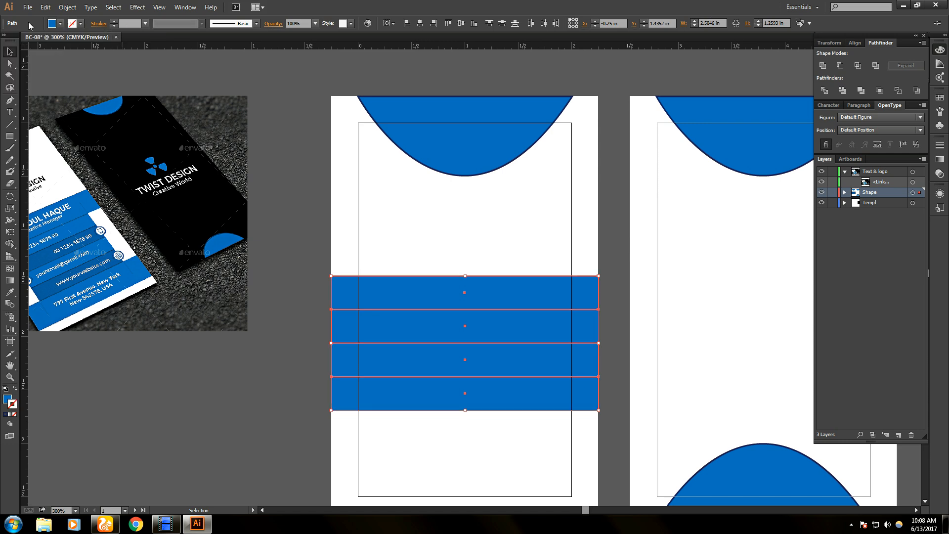
- Shift the lower three bars slightly left and widen them to the card edge
left_click(477, 225)
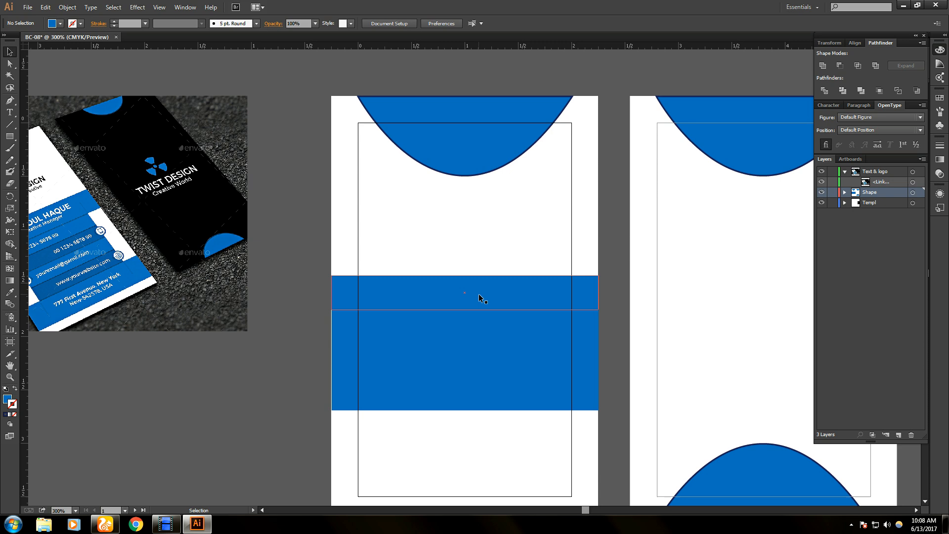
left_click(435, 379)
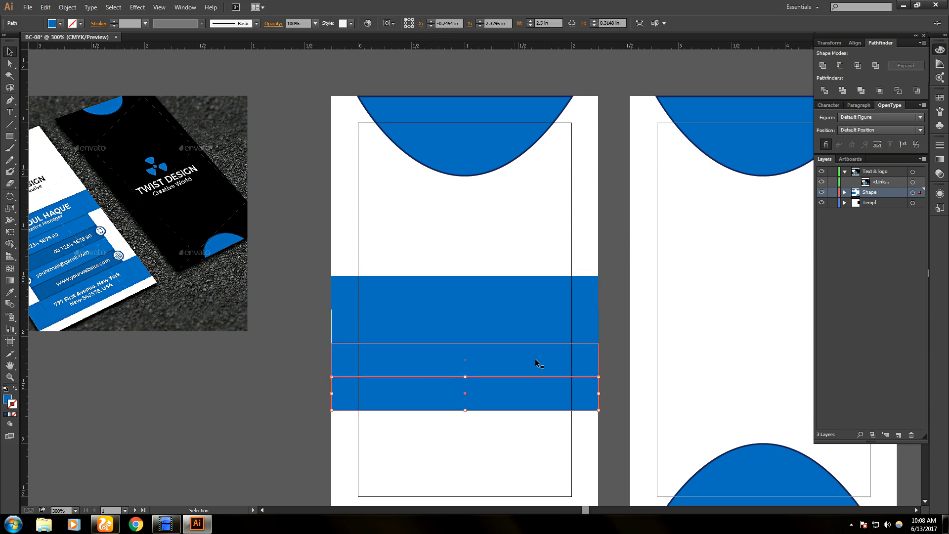
left_click(635, 363)
left_click(342, 314)
left_click(373, 352, "shift")
left_click(381, 392, "shift")
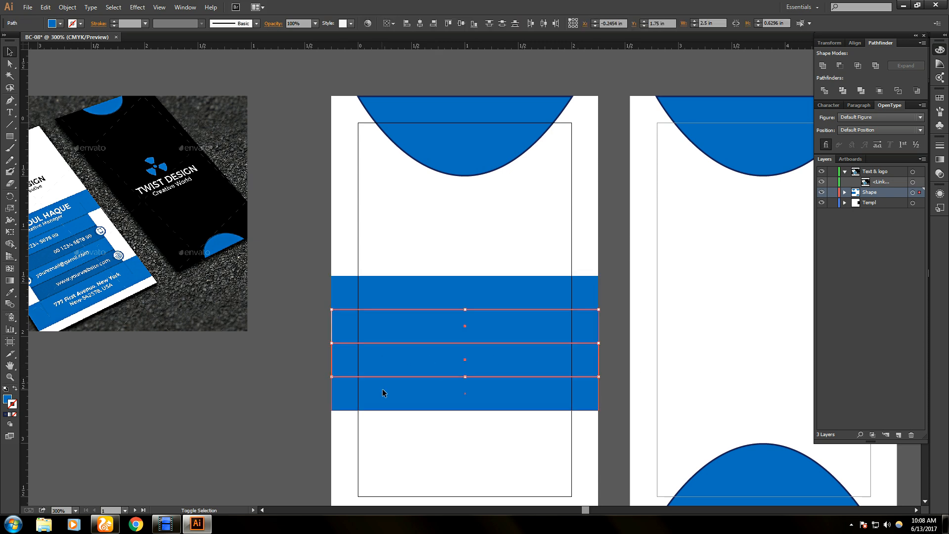
left_click_drag(391, 369, 391, 369)
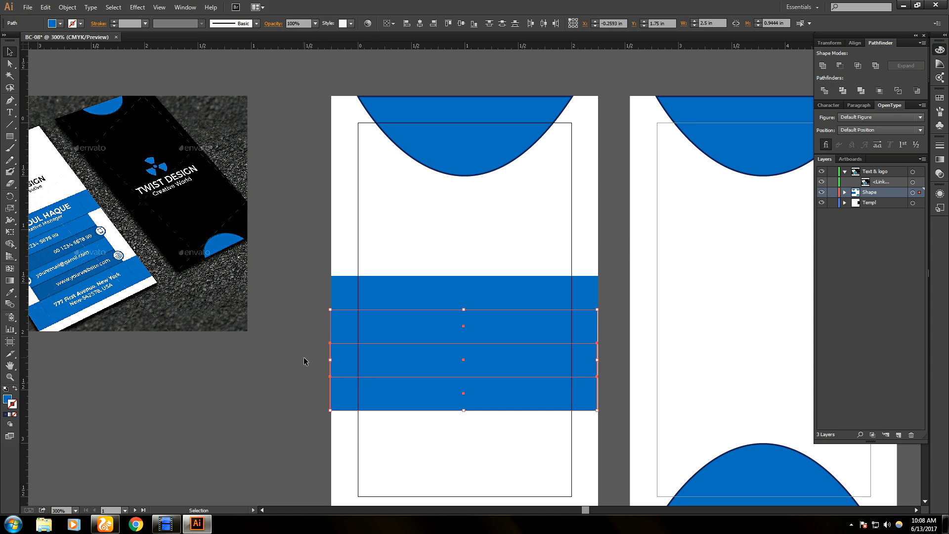
left_click_drag(598, 359, 599, 361)
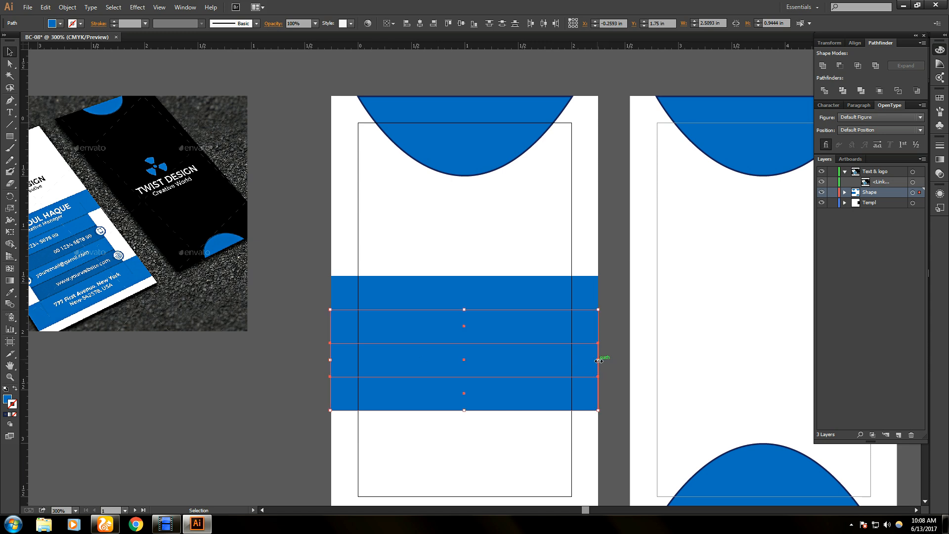
- Select all four blue bars and show the guides again
left_click(613, 360)
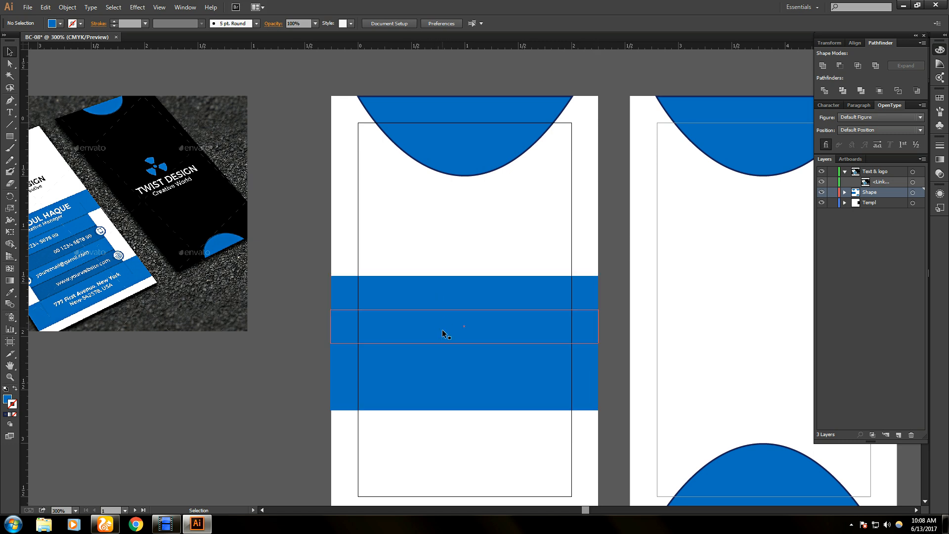
left_click(455, 300)
left_click(452, 328, "shift")
left_click(446, 357, "shift")
left_click(445, 399, "shift")
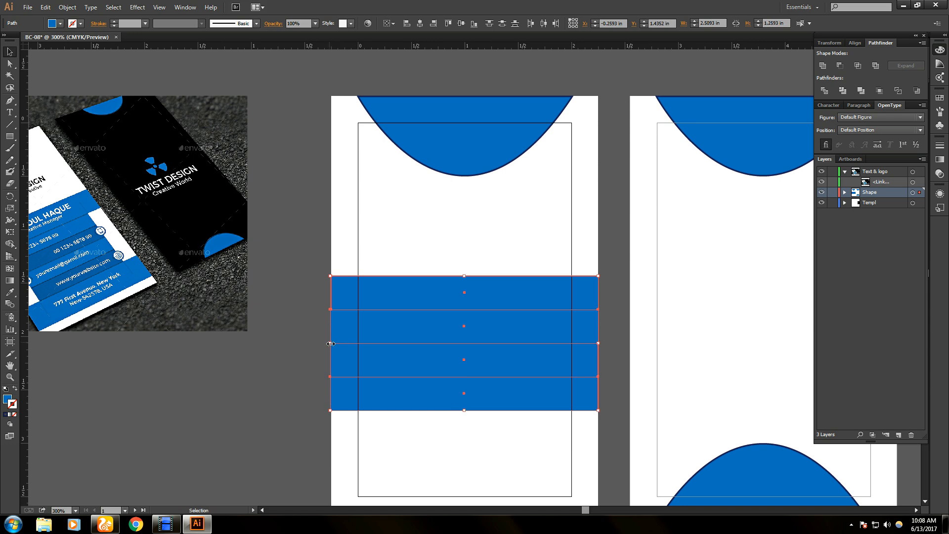
key("ctrl+semicolon")
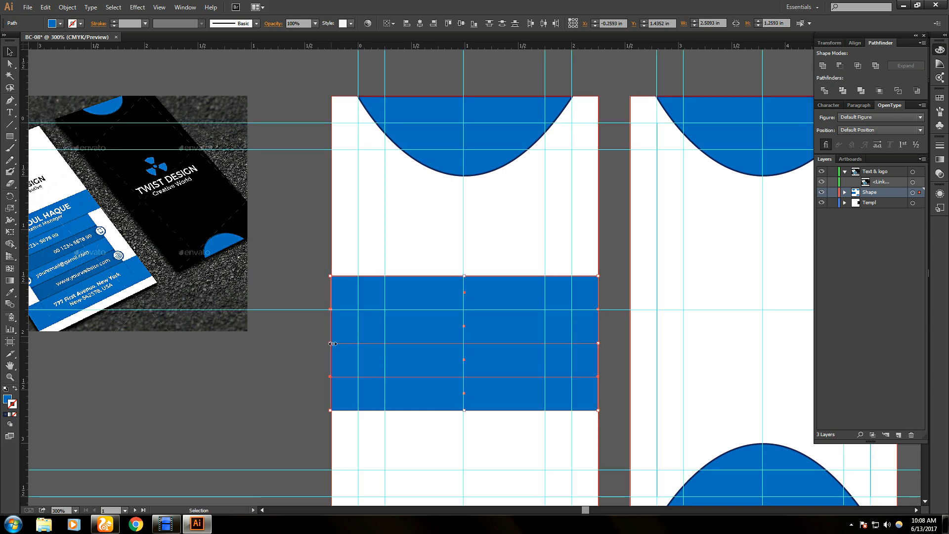
- Pull the bars' side edges in to the guides for a 1.5 in width, then select bars 2 and 4
left_click_drag(330, 343, 387, 348)
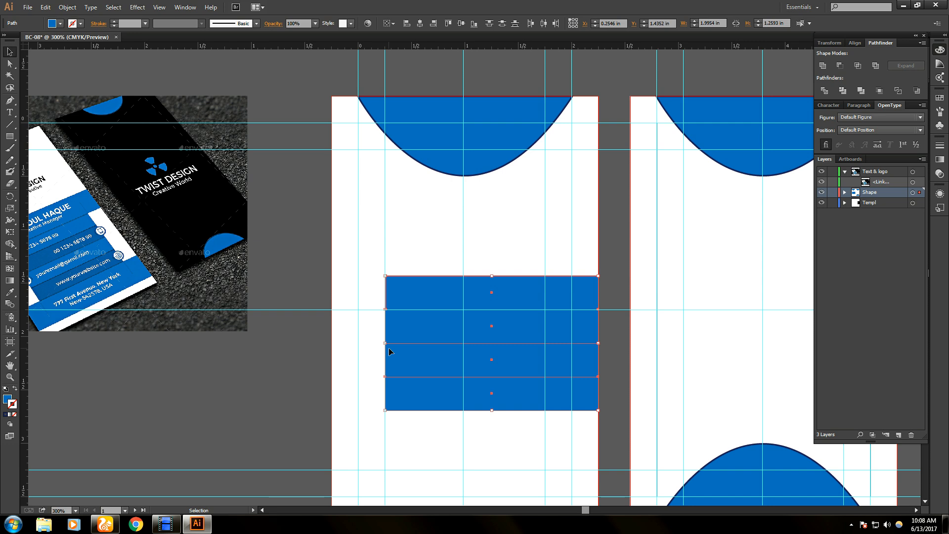
left_click_drag(598, 343, 544, 341)
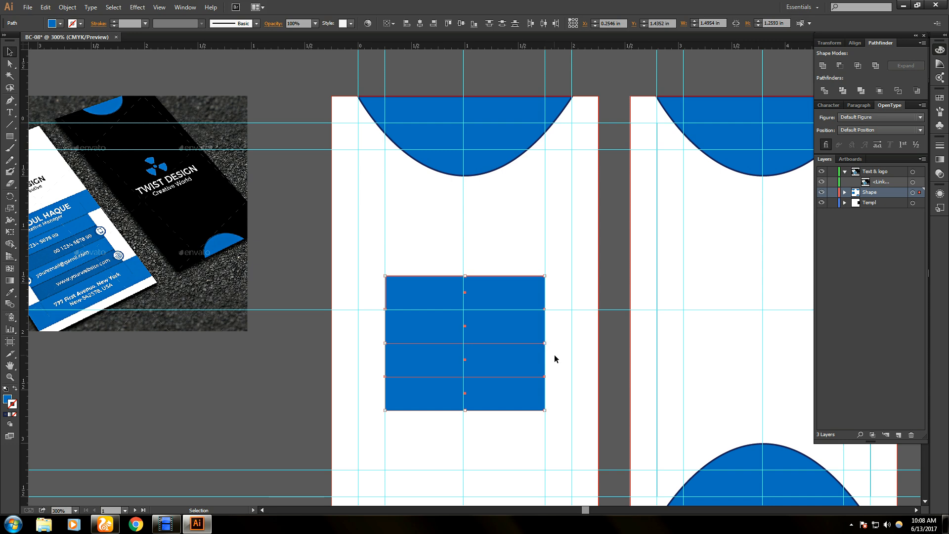
left_click(546, 356)
left_click(502, 312)
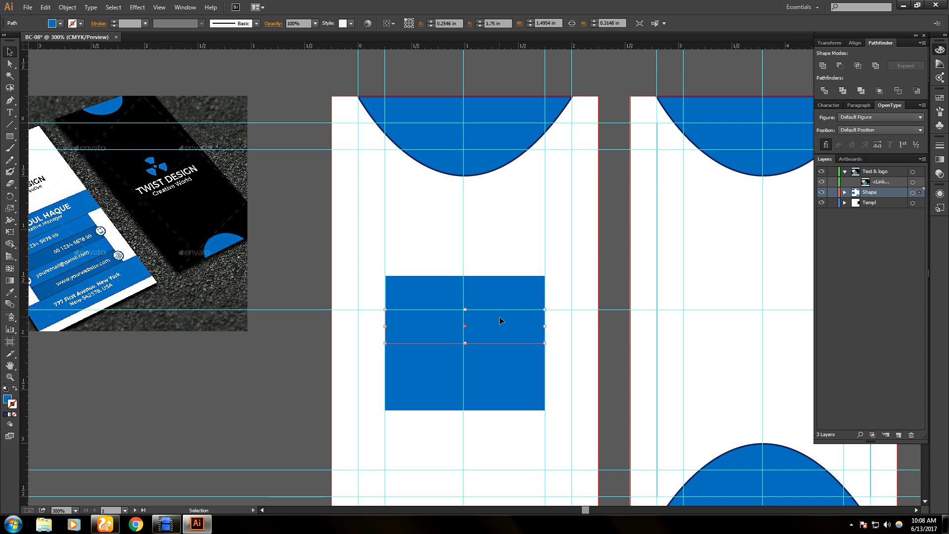
left_click(491, 390, "shift")
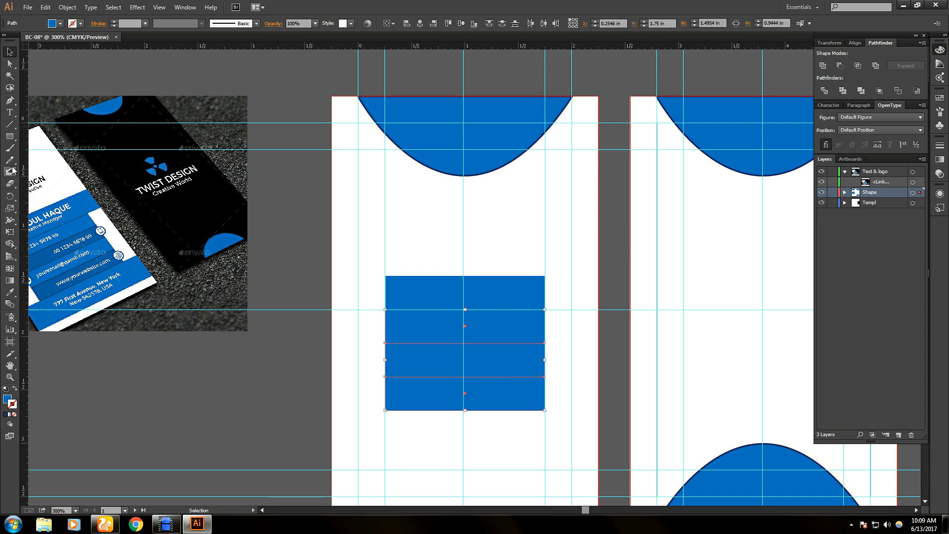
- Give bars 2 and 4 the mockup's darker blue with the Eyedropper
left_click(10, 292)
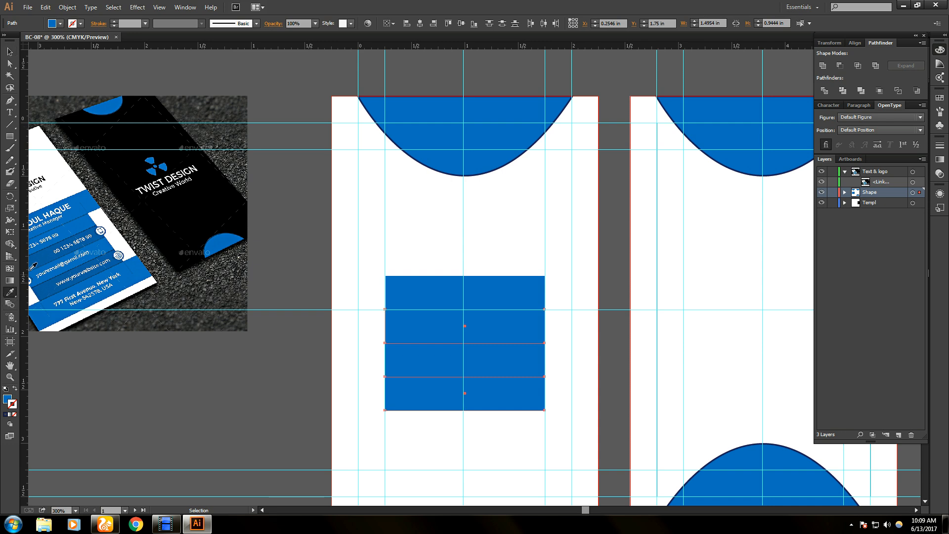
left_click(43, 258)
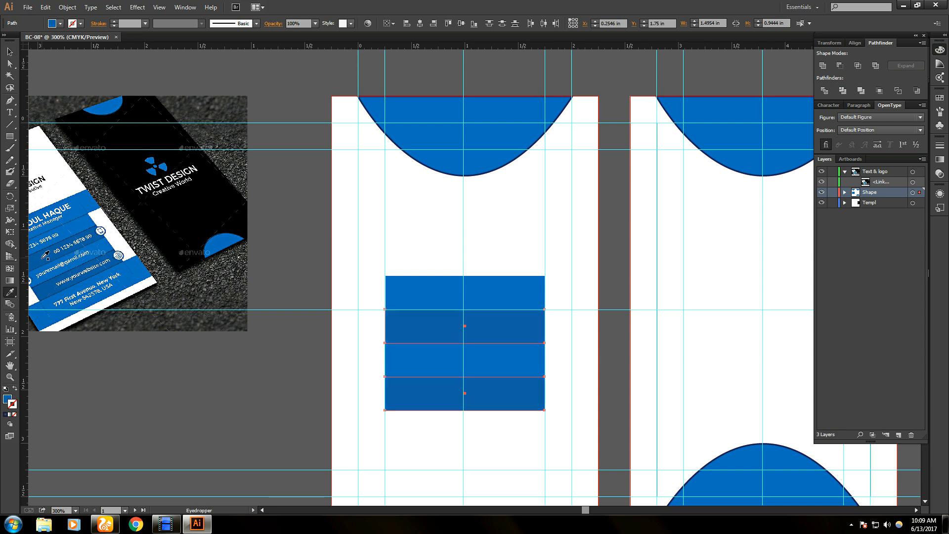
left_click(10, 52)
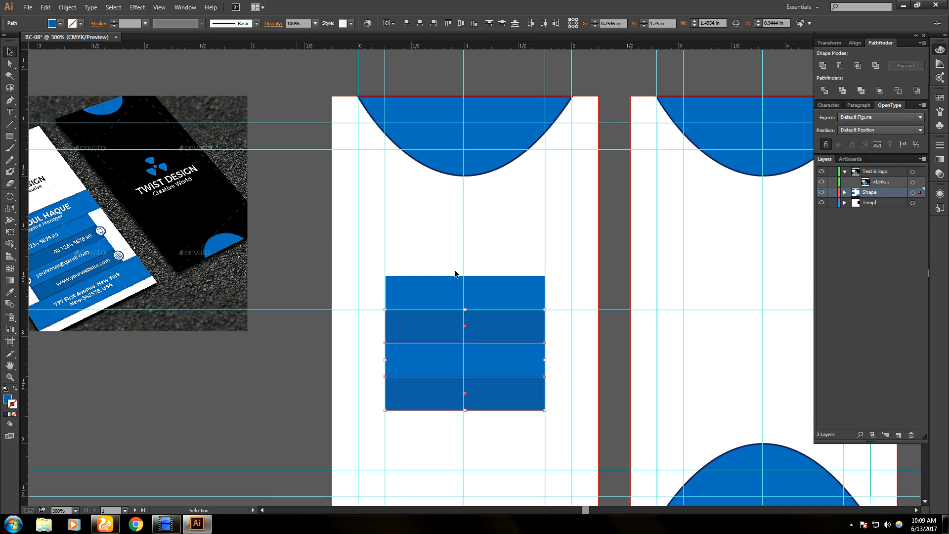
- Select all four stripes, nudge them down one step, and deselect
left_click(489, 250)
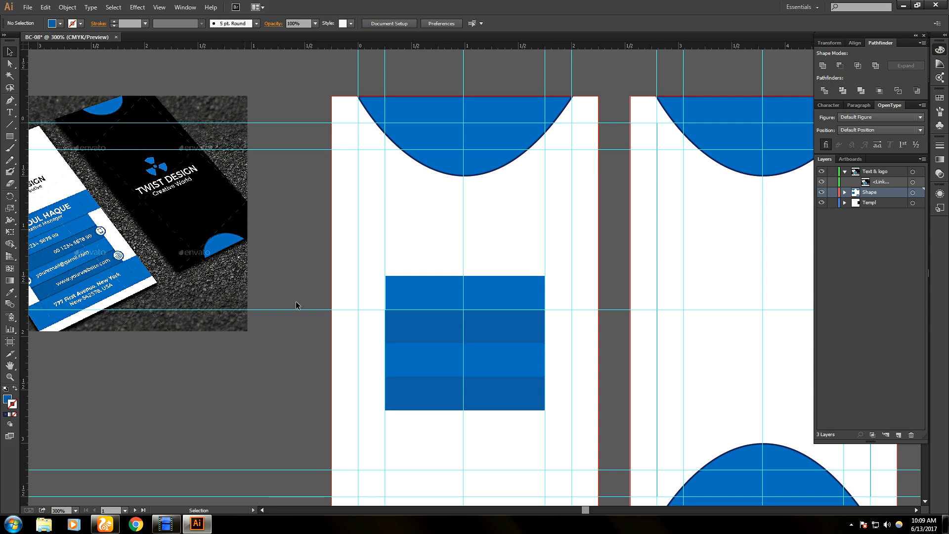
left_click(490, 294)
left_click(494, 332, "shift")
left_click(498, 364, "shift")
left_click(503, 396, "shift")
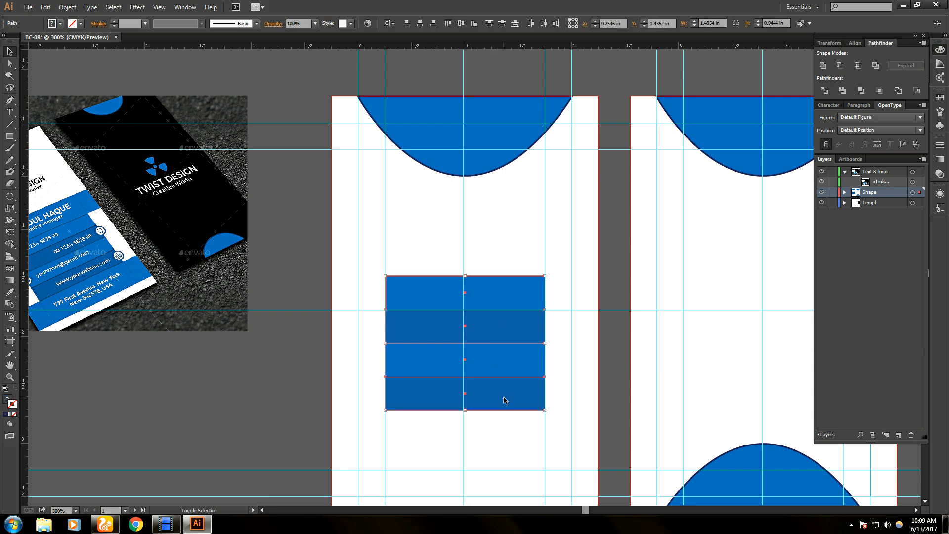
key("Down")
key("Down")
key("Down")
key("Down")
key("Down")
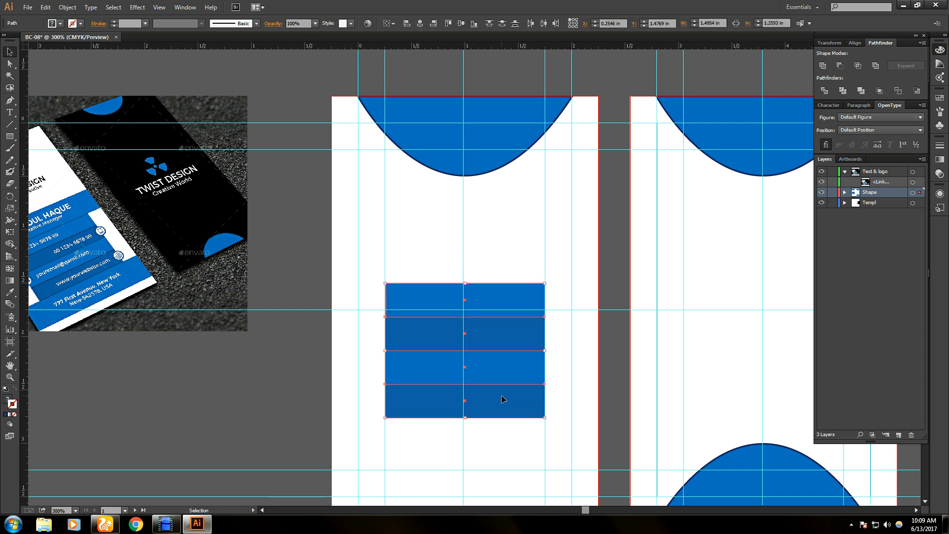
left_click(503, 253)
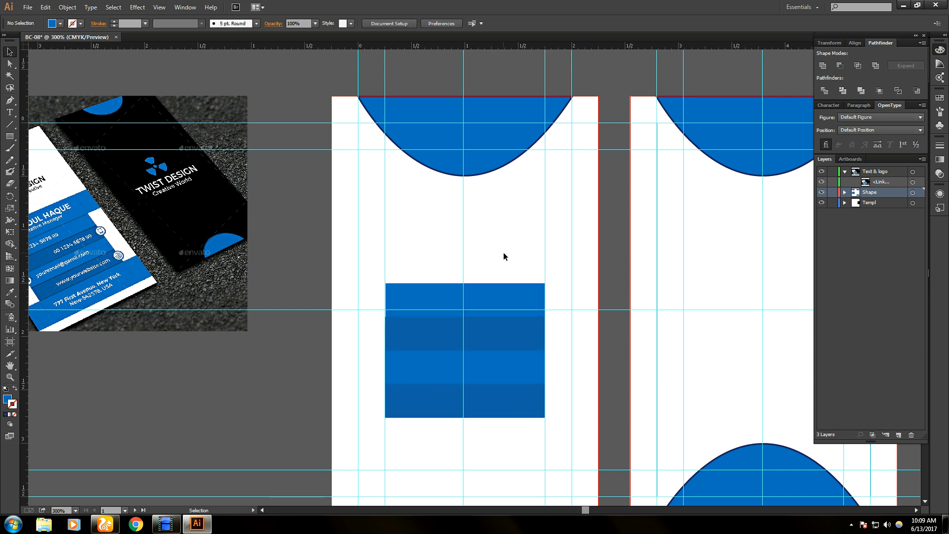
- Shift the top light strip slightly left so its left edge matches the strips below
scroll(503, 252, "down", 2)
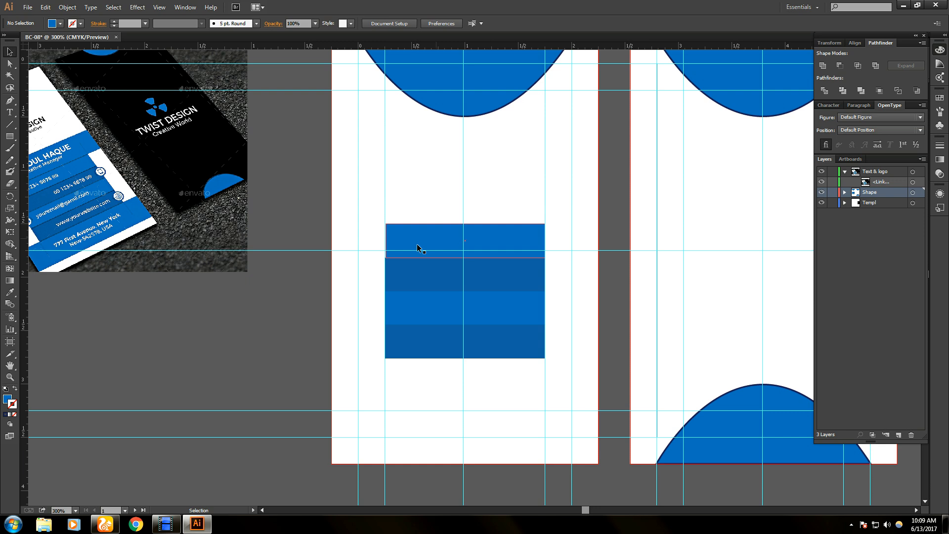
left_click_drag(421, 240, 422, 239)
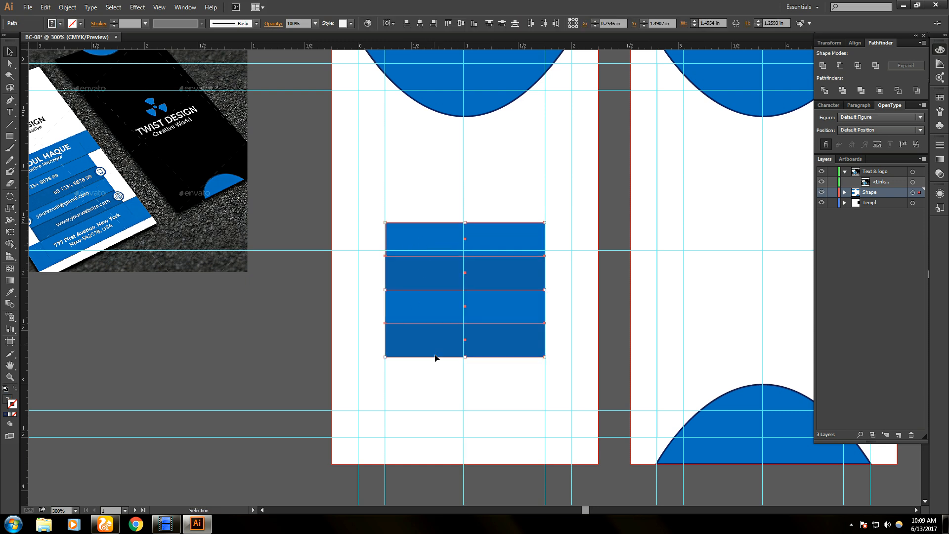
left_click(270, 307)
scroll(429, 286, "up", 4)
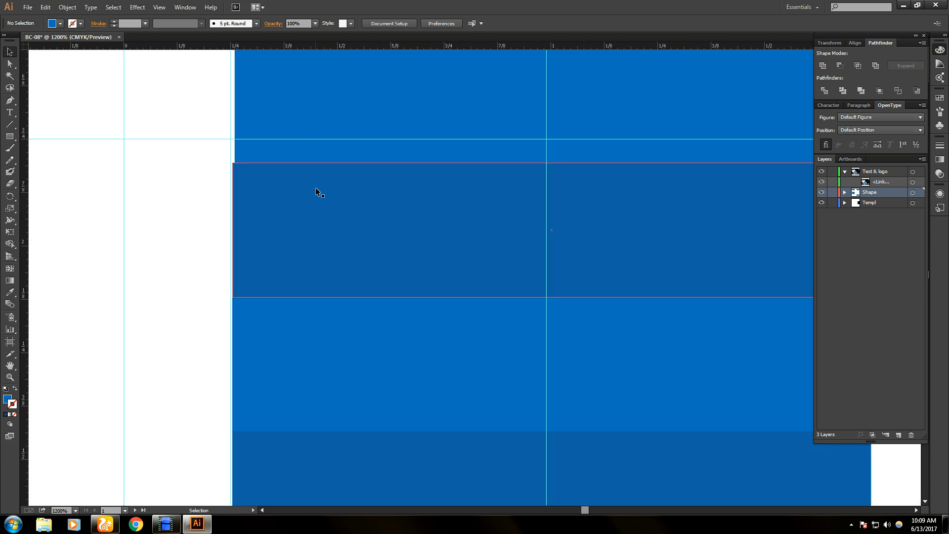
scroll(315, 188, "down", 5)
left_click(343, 209)
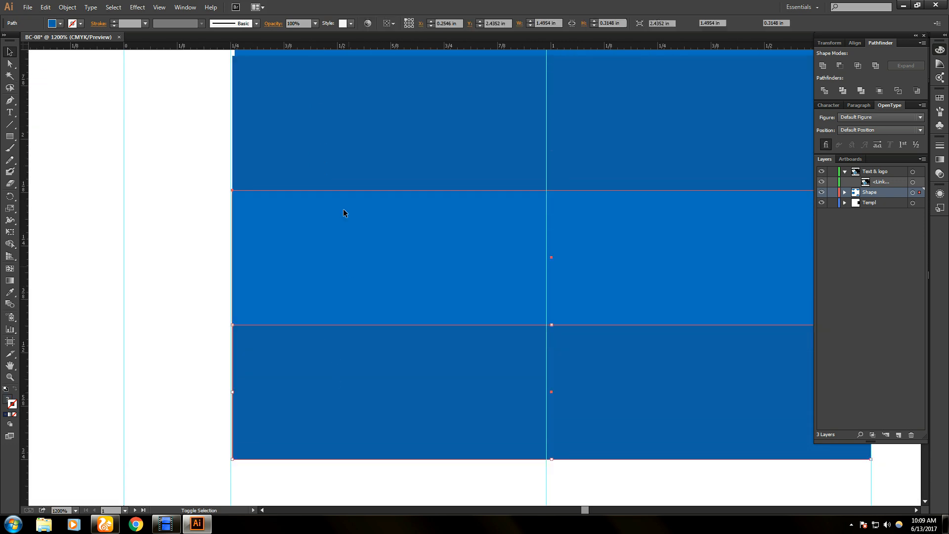
scroll(361, 193, "up", 3)
scroll(365, 200, "up", 2)
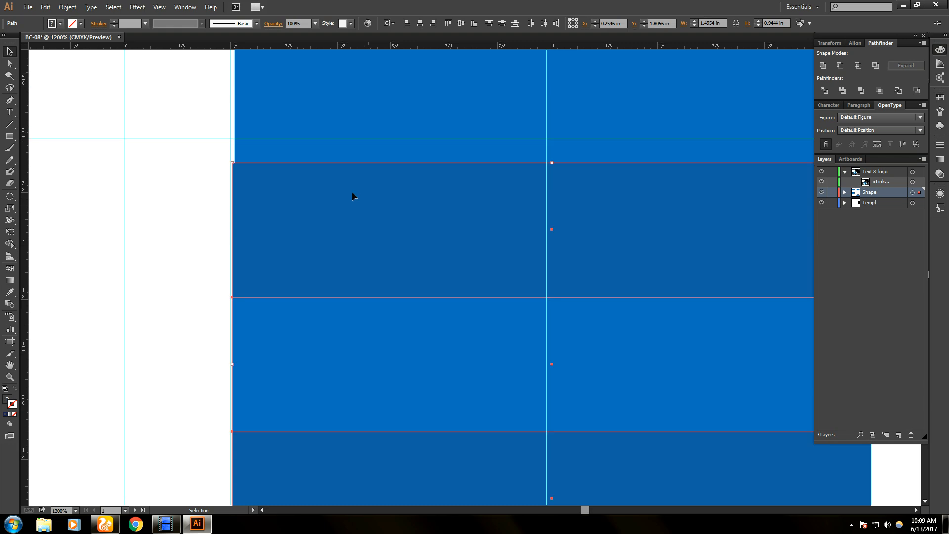
left_click_drag(340, 232, 342, 231)
left_click(341, 231)
left_click(339, 100)
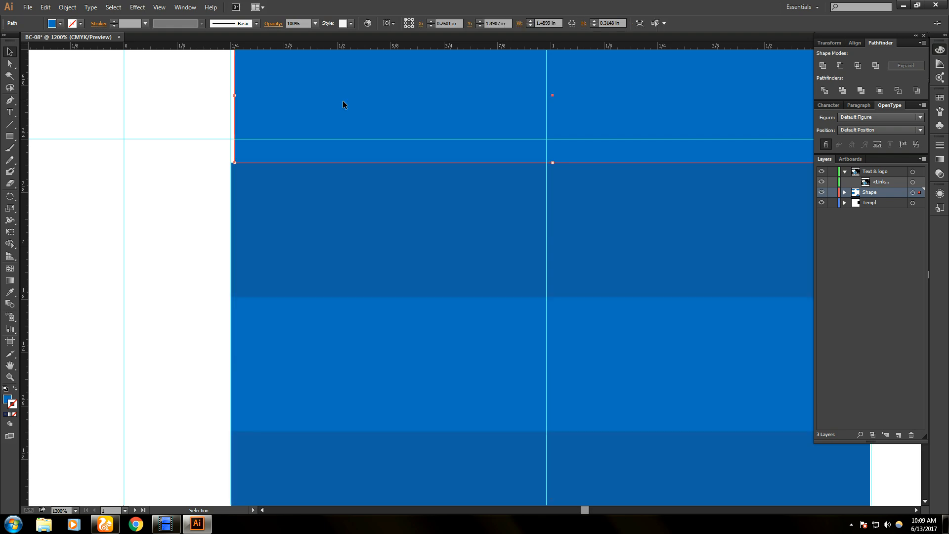
left_click_drag(342, 100, 340, 100)
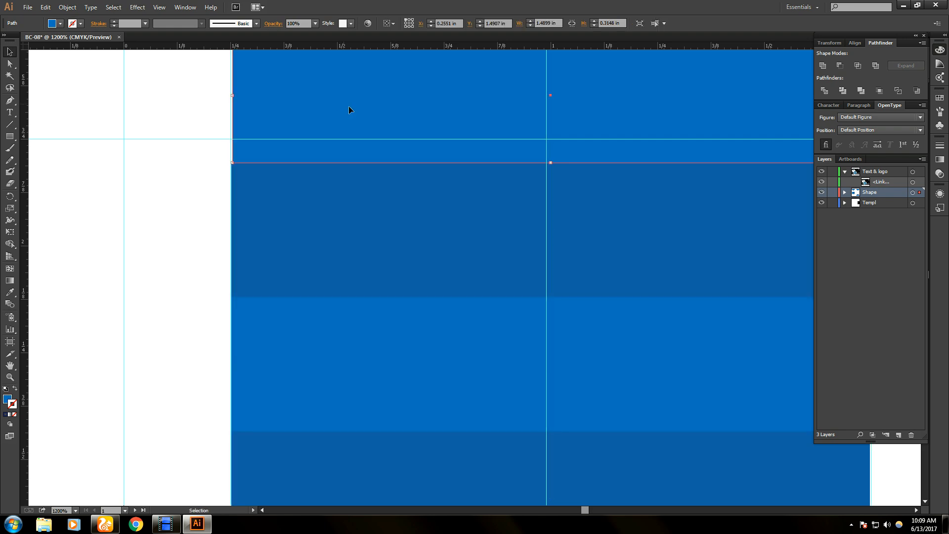
- Stretch the top strip's right edge to the guide, widening it to about 1.4994 in
key("ctrl+shift+a")
scroll(277, 145, "up", 2)
left_click_drag(245, 140, 243, 141)
left_click(133, 222)
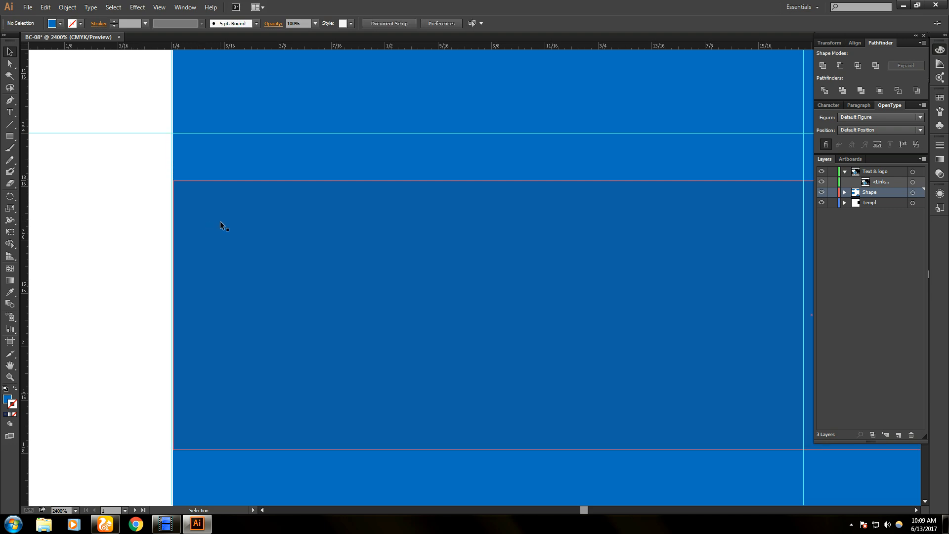
scroll(379, 217, "down", 2)
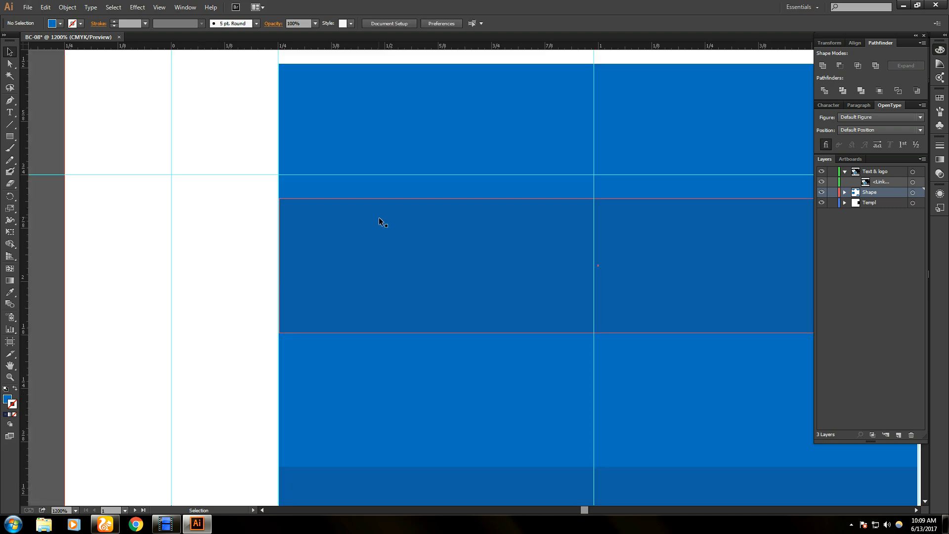
scroll(325, 248, "up", 2)
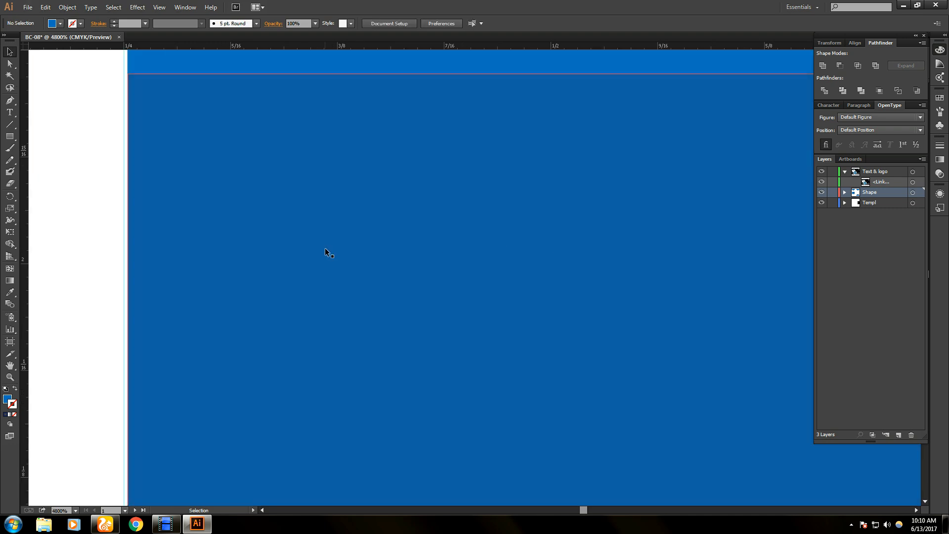
scroll(325, 248, "down", 5)
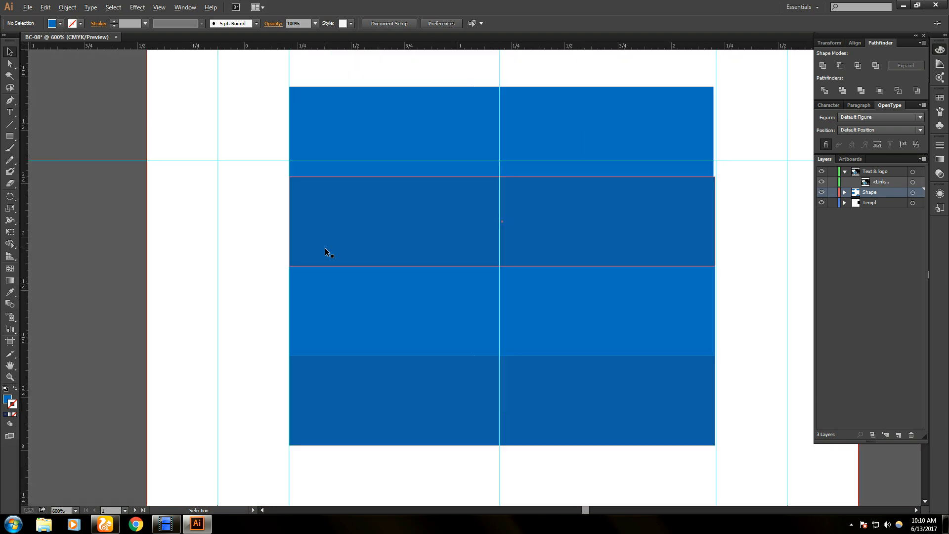
left_click_drag(375, 433, 381, 421)
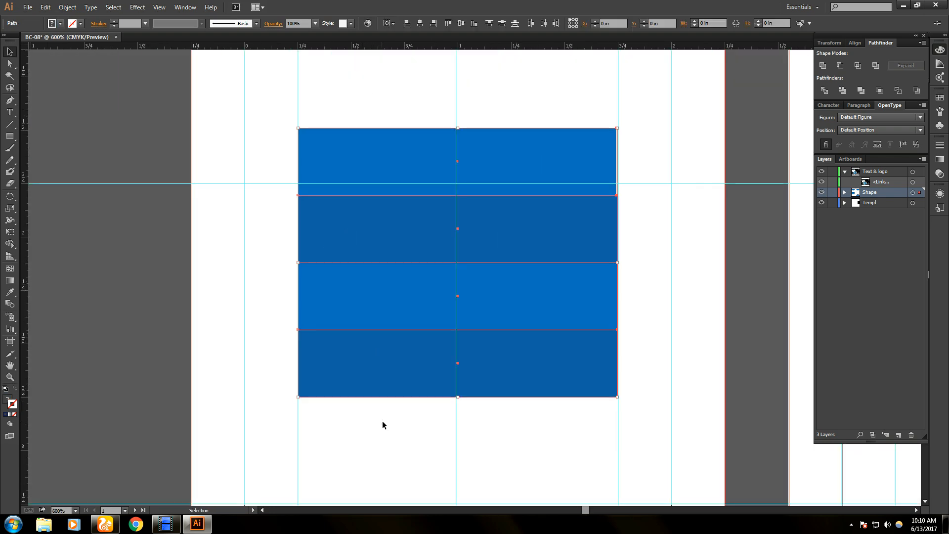
left_click(543, 85)
scroll(651, 153, "up", 3)
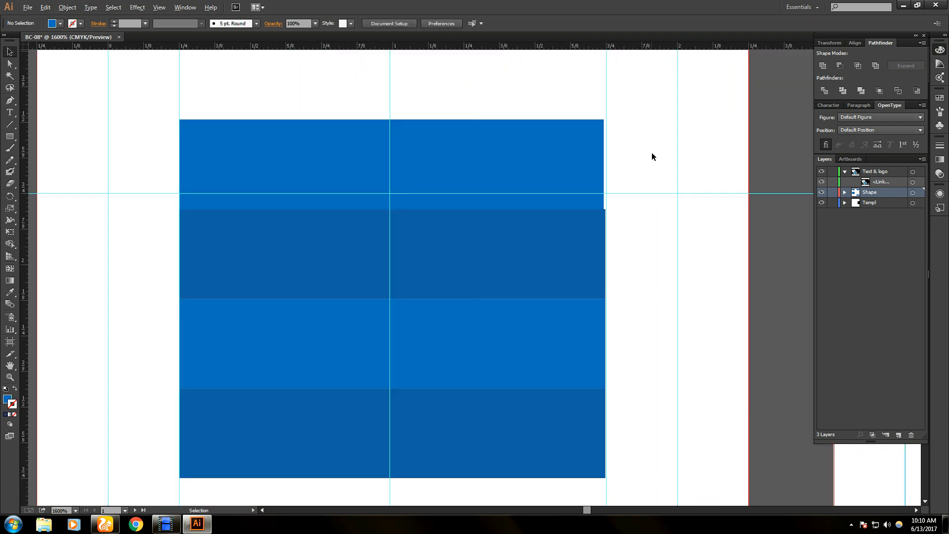
left_click(540, 166)
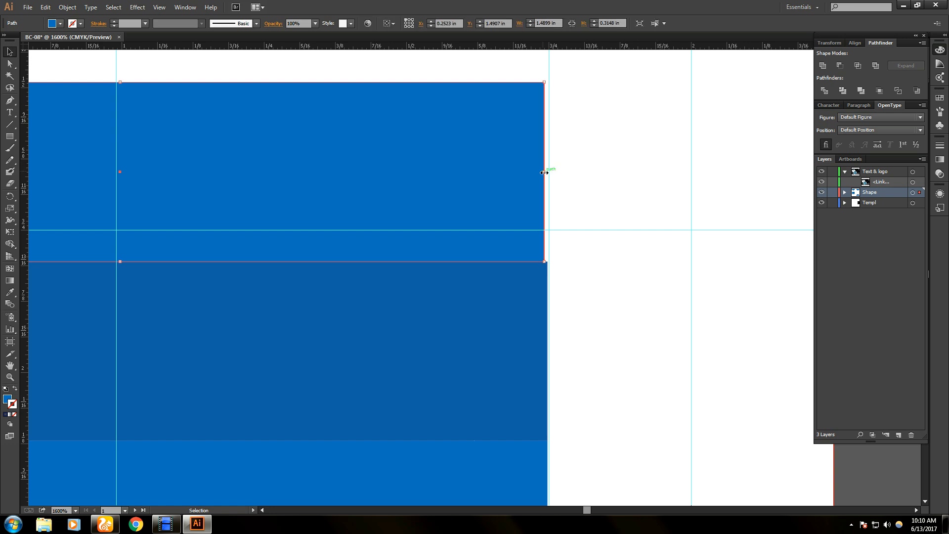
left_click_drag(544, 171, 547, 171)
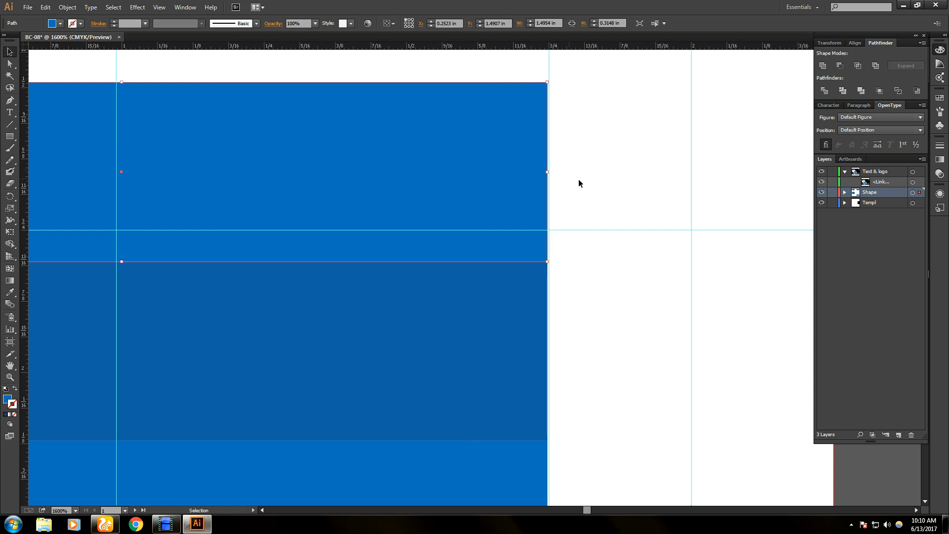
left_click(605, 199)
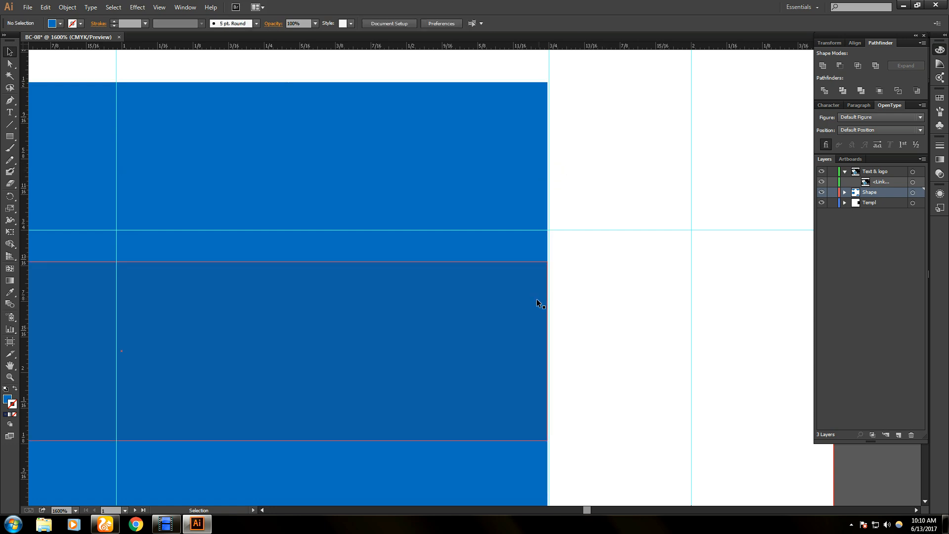
scroll(292, 264, "down", 2)
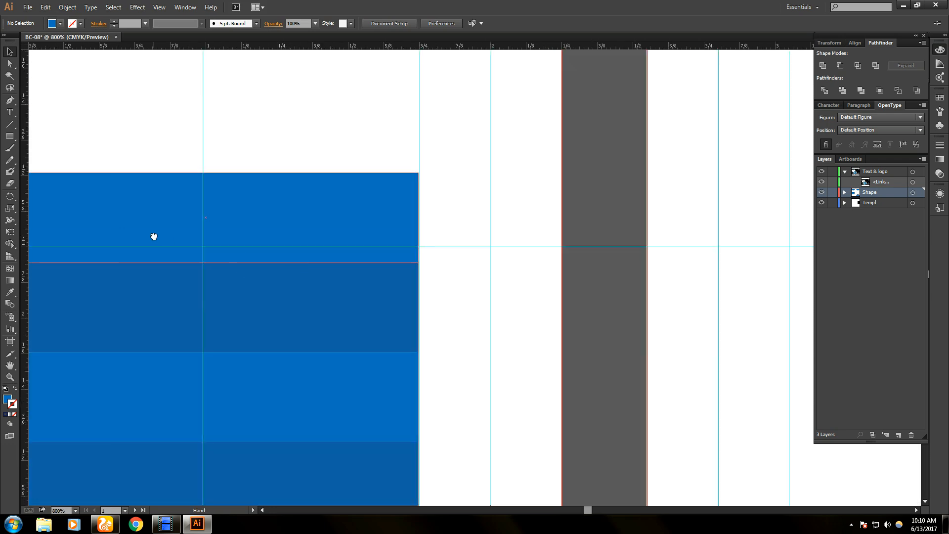
left_click_drag(153, 236, 279, 213)
- Draw a card-wide 2.5 × 0.5 in blue bar below the strips
scroll(280, 213, "down", 1)
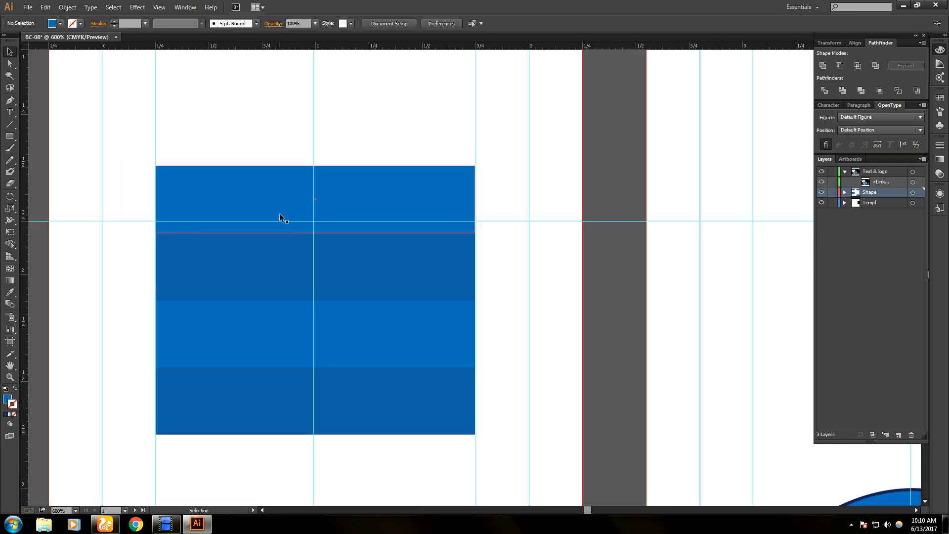
scroll(344, 352, "down", 2)
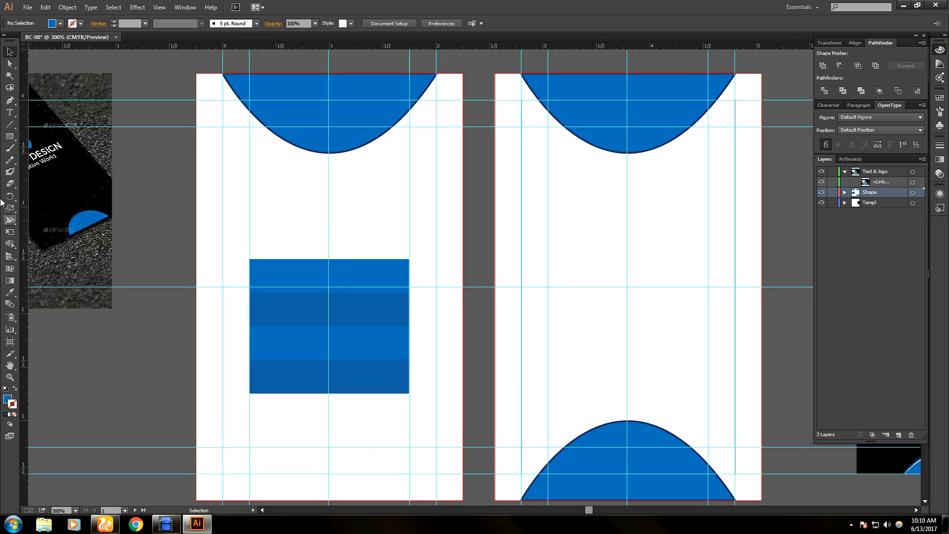
left_click(9, 136)
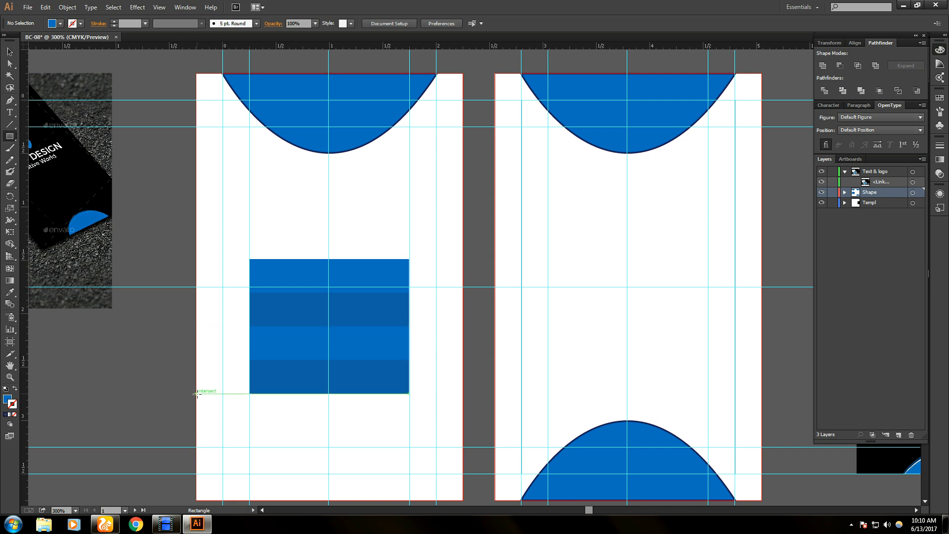
left_click_drag(196, 394, 463, 447)
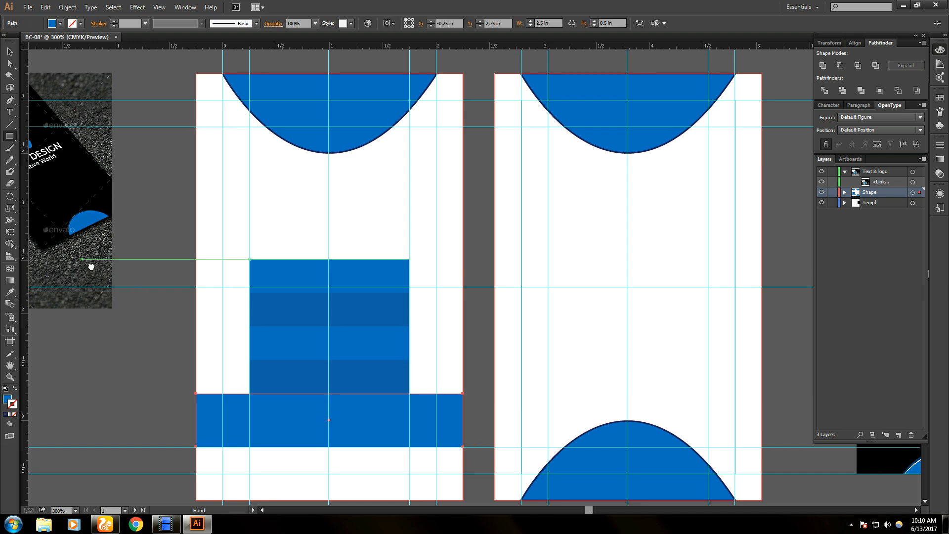
- Select the strips with the new bar and nudge the whole stack down one step
left_click_drag(62, 258, 167, 217)
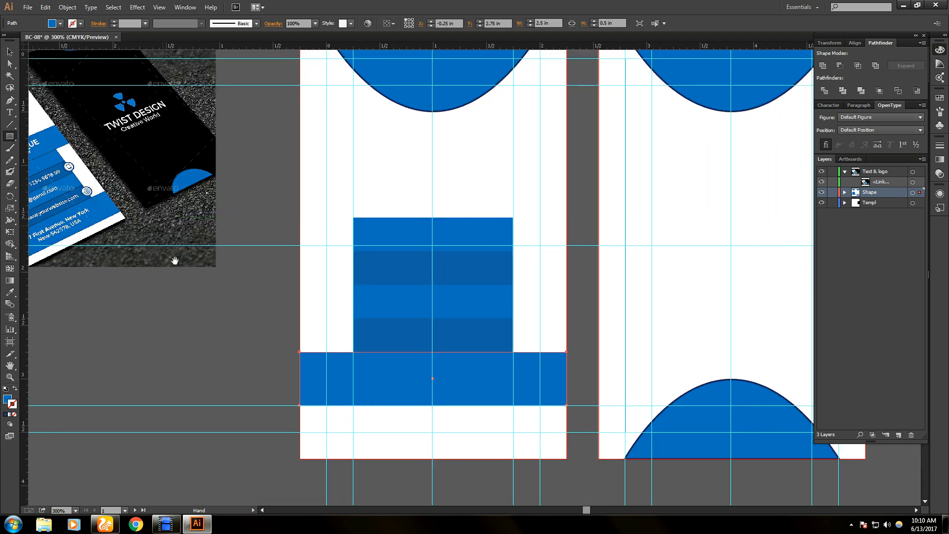
key("v")
left_click_drag(387, 188, 401, 403)
key("Down")
key("Down")
key("Down")
key("Down")
key("Down")
key("Down")
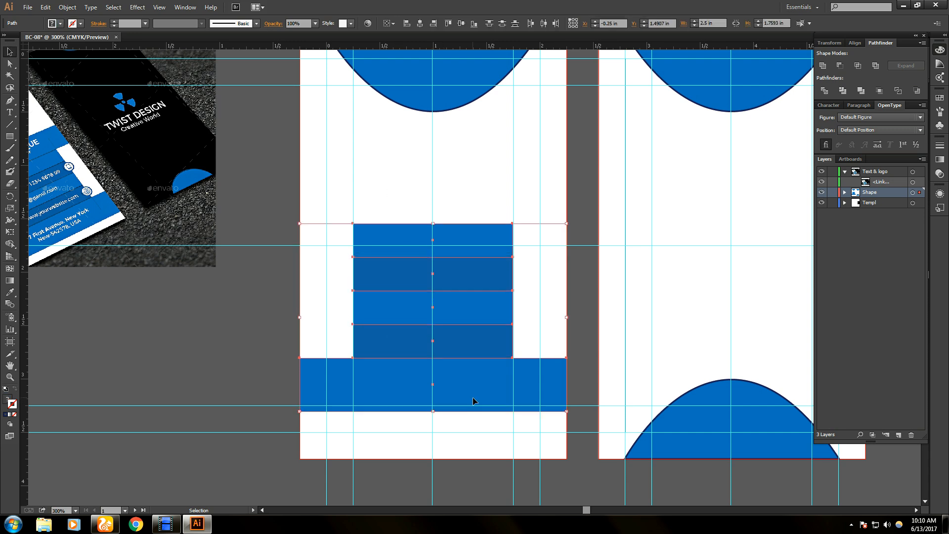
key("Down")
key("Down")
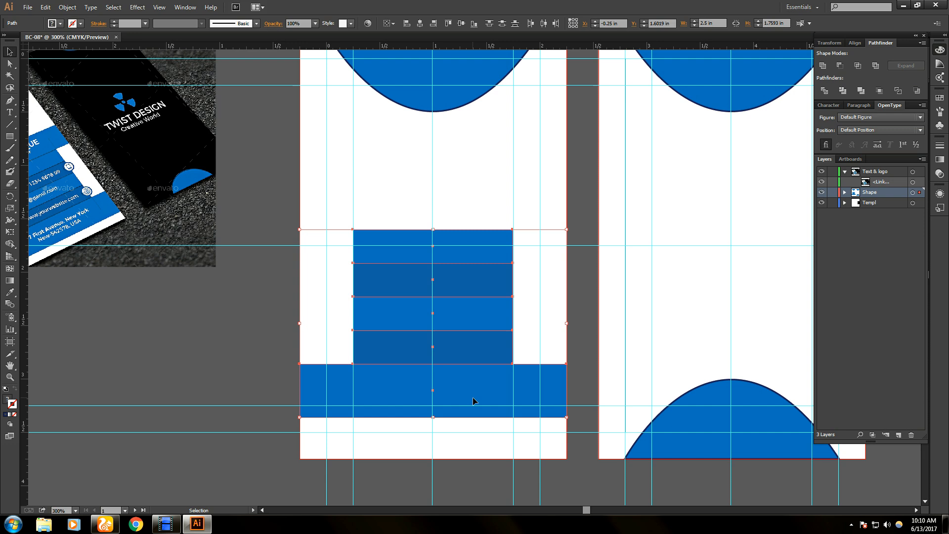
key("Up")
- Copy the blue bar directly above the strips and select the whole framed stack
left_click(466, 379)
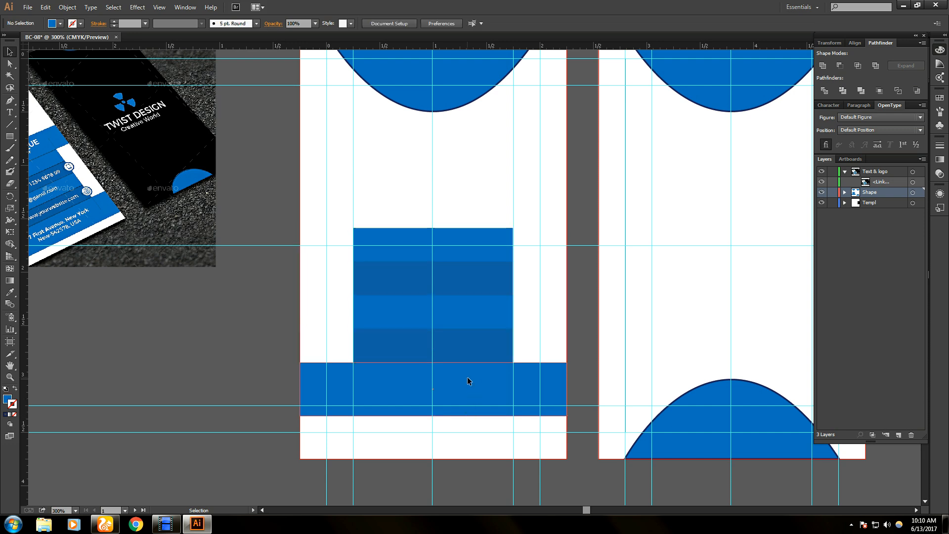
left_click_drag(465, 388, 466, 203)
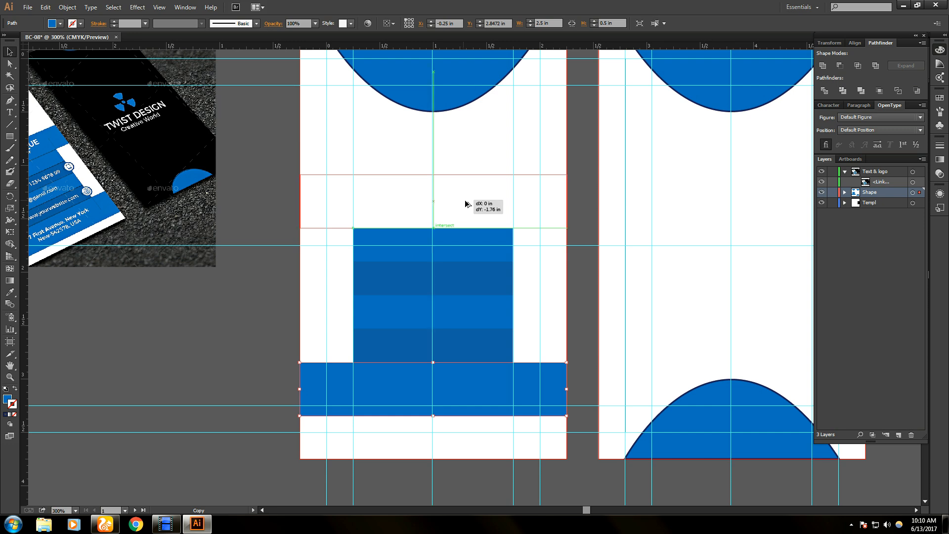
left_click_drag(466, 204, 466, 203)
left_click(597, 273)
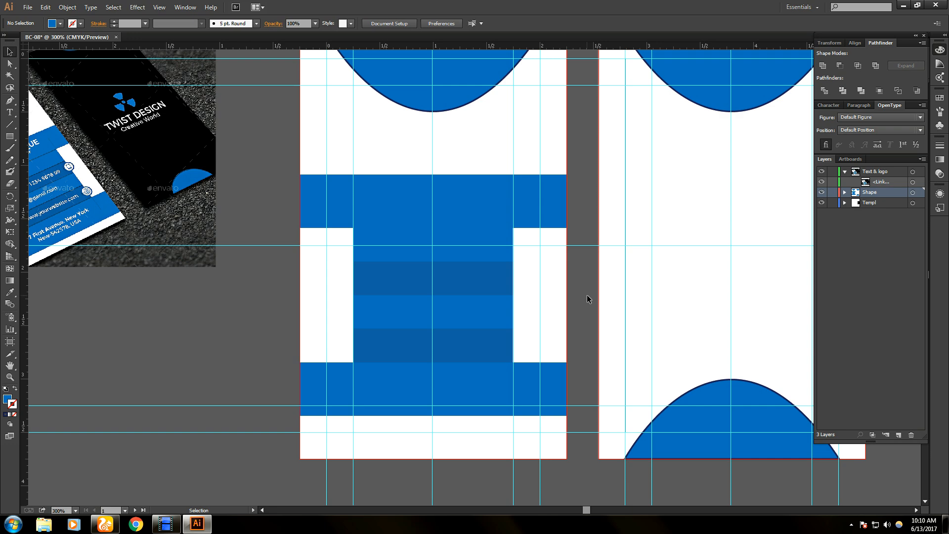
left_click(403, 221)
left_click_drag(404, 147, 404, 427)
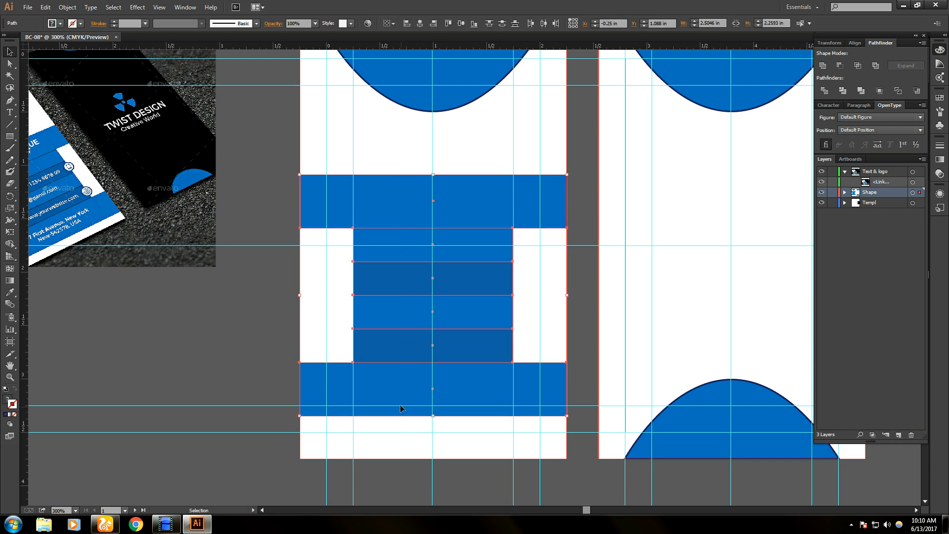
left_click_drag(58, 255, 250, 267)
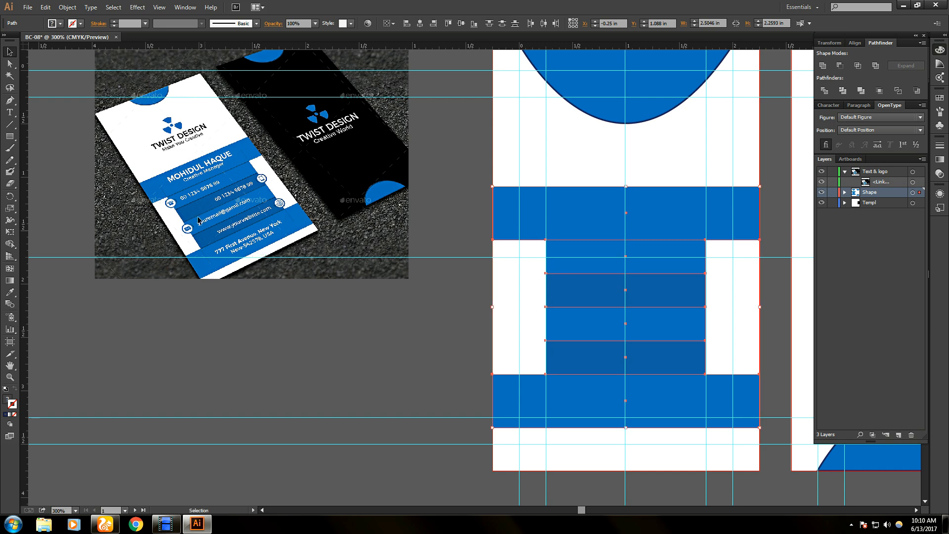
- Open Effect > Stylize > Outer Glow for the selected blue shapes with preview on
scroll(198, 220, "up", 4)
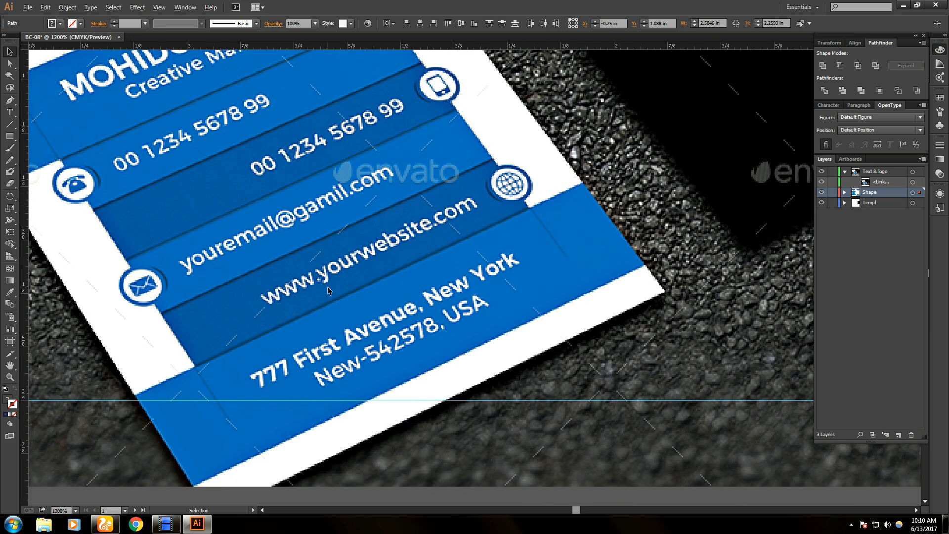
scroll(328, 288, "down", 1)
scroll(327, 288, "down", 2)
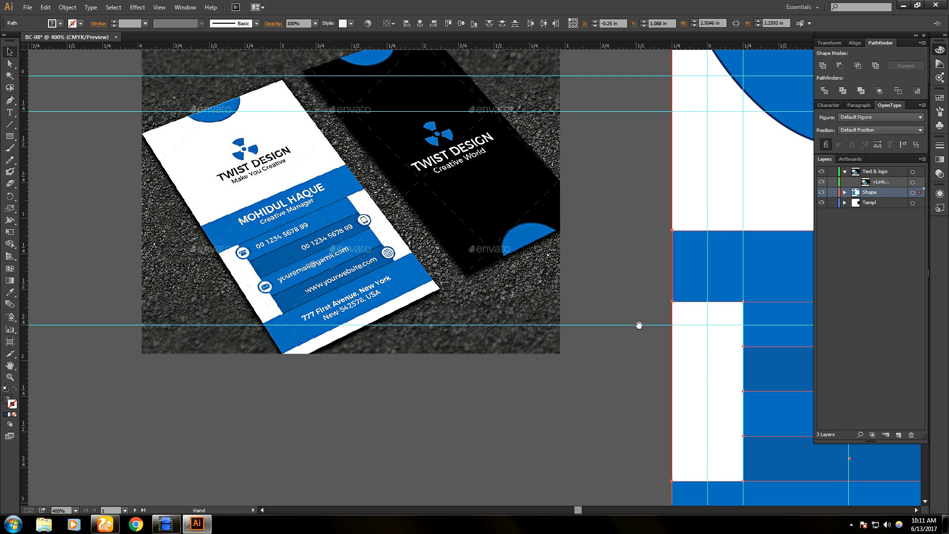
left_click_drag(638, 324, 243, 233)
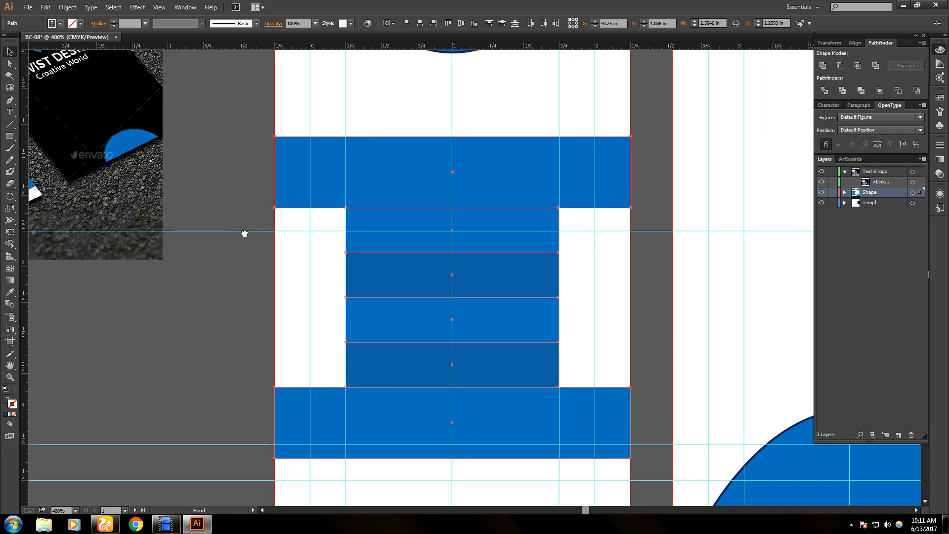
left_click(138, 9)
mouse_move(194, 119)
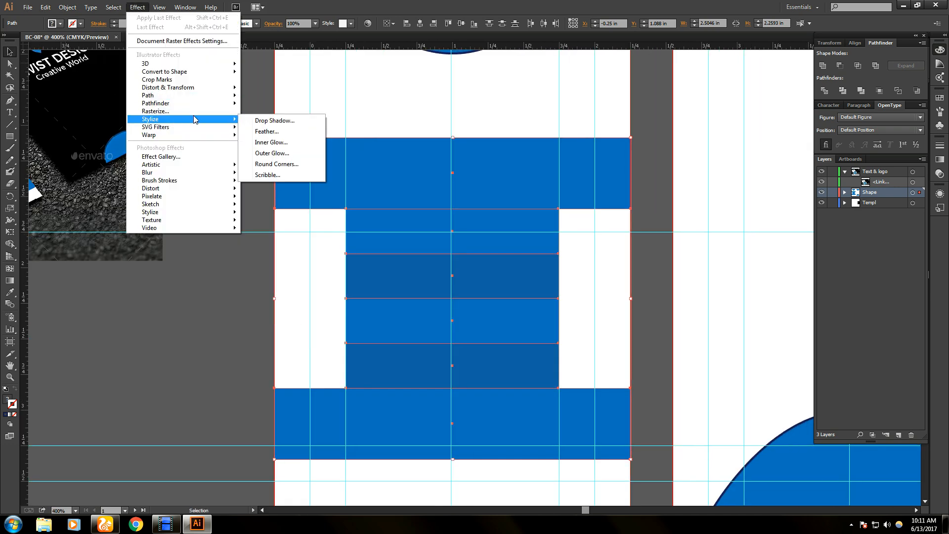
left_click(283, 155)
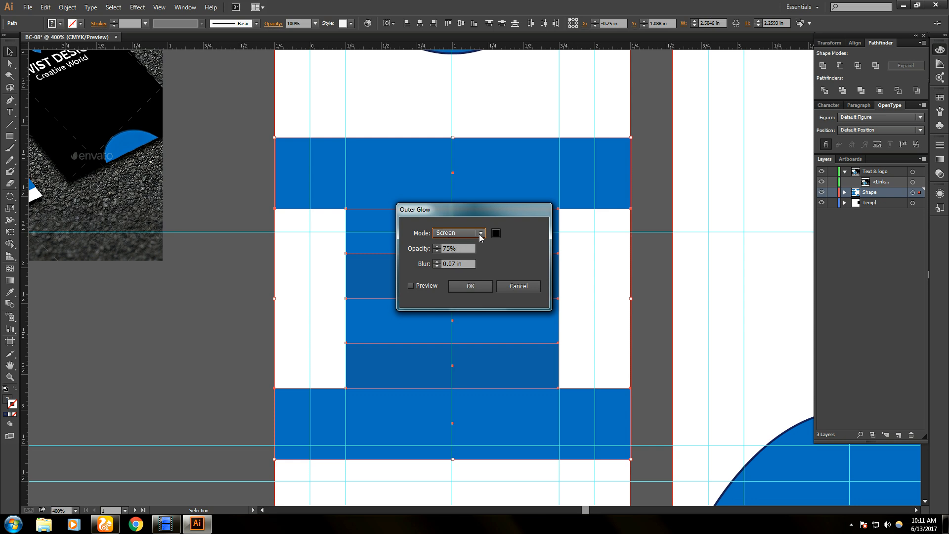
left_click(412, 286)
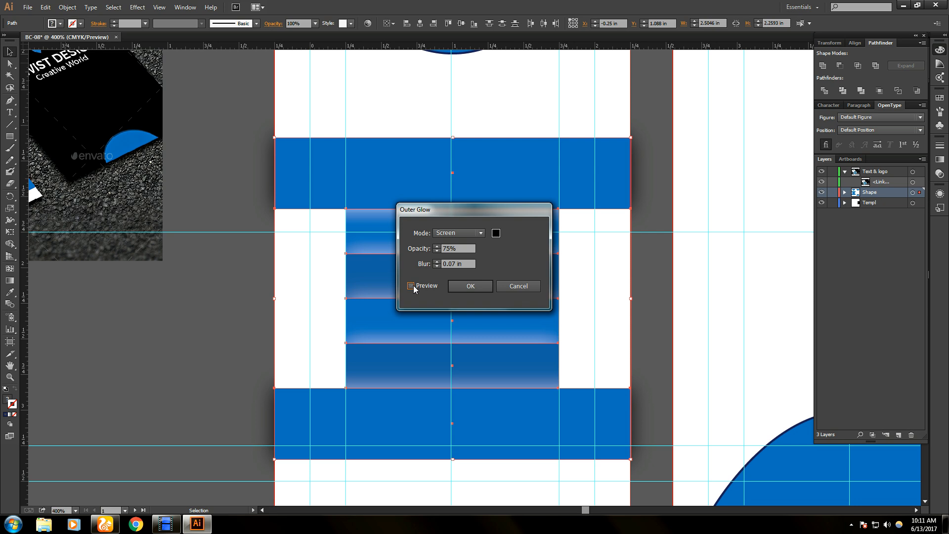
left_click_drag(452, 210, 643, 165)
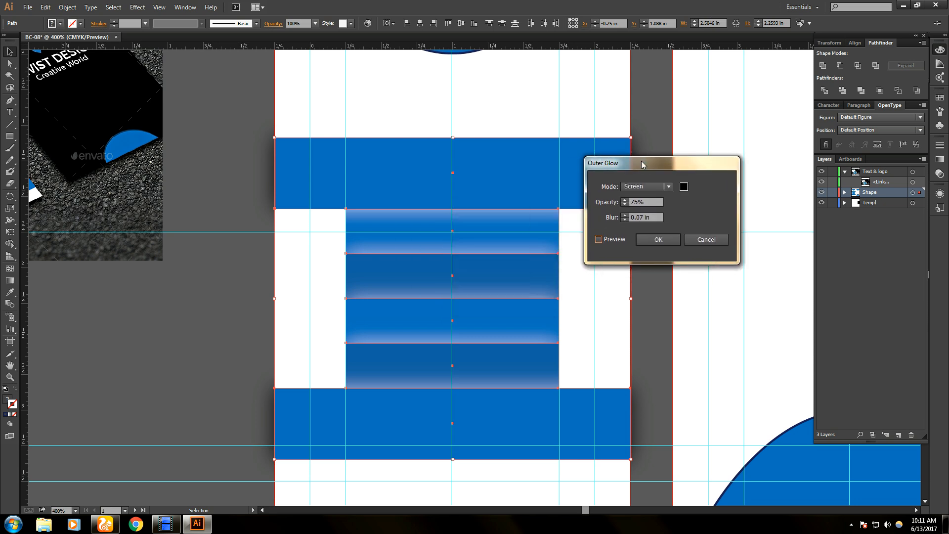
- Apply a black Outer Glow with 0.02 in blur in Multiply mode
left_click(599, 239)
left_click(599, 240)
left_click_drag(647, 216, 641, 216)
type("2")
left_click(683, 187)
left_click(588, 197)
left_click(651, 186)
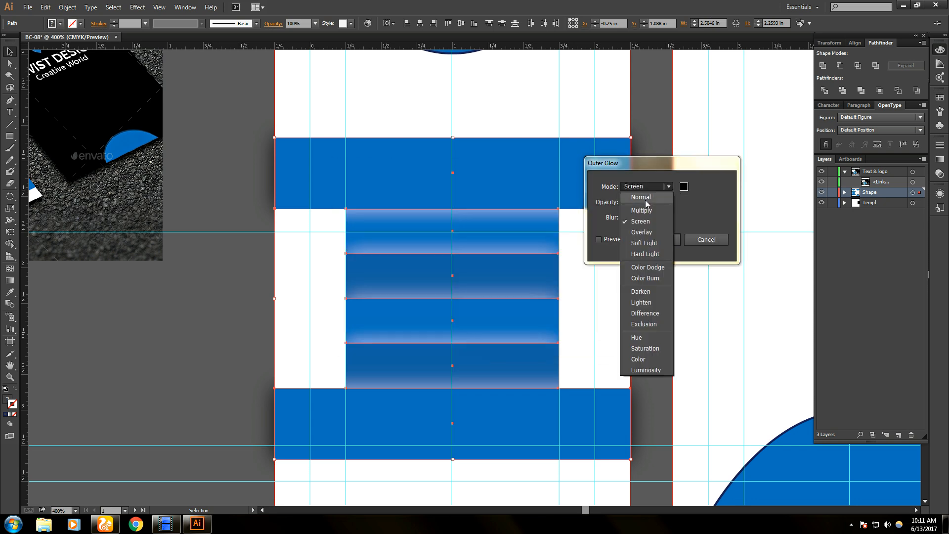
left_click(644, 213)
left_click(648, 240)
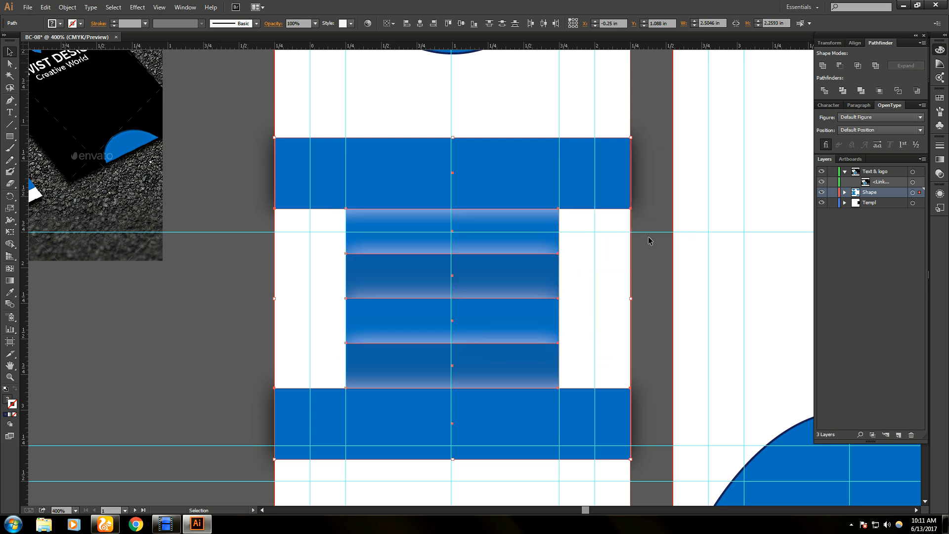
left_click(621, 266)
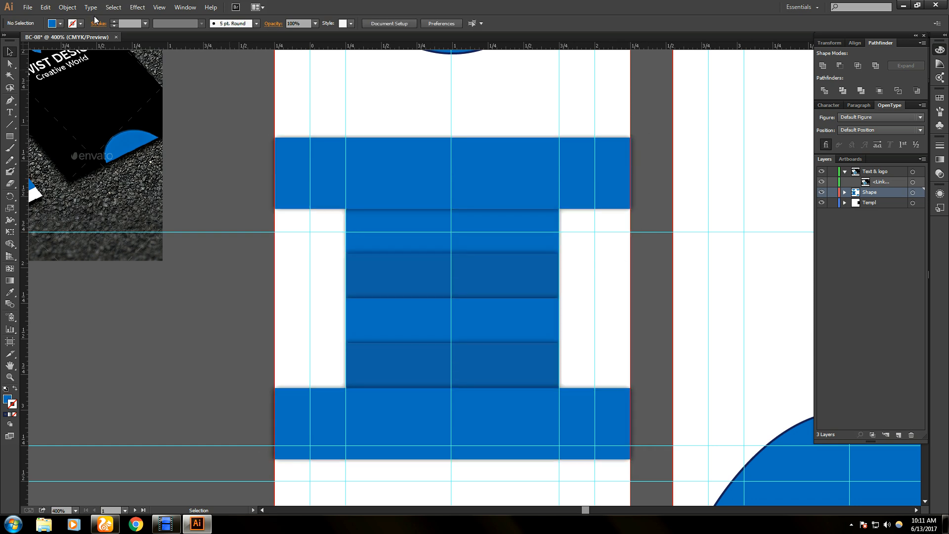
- Undo the earlier outer glow on the blue shapes and reopen the Outer Glow settings
key("ctrl+z")
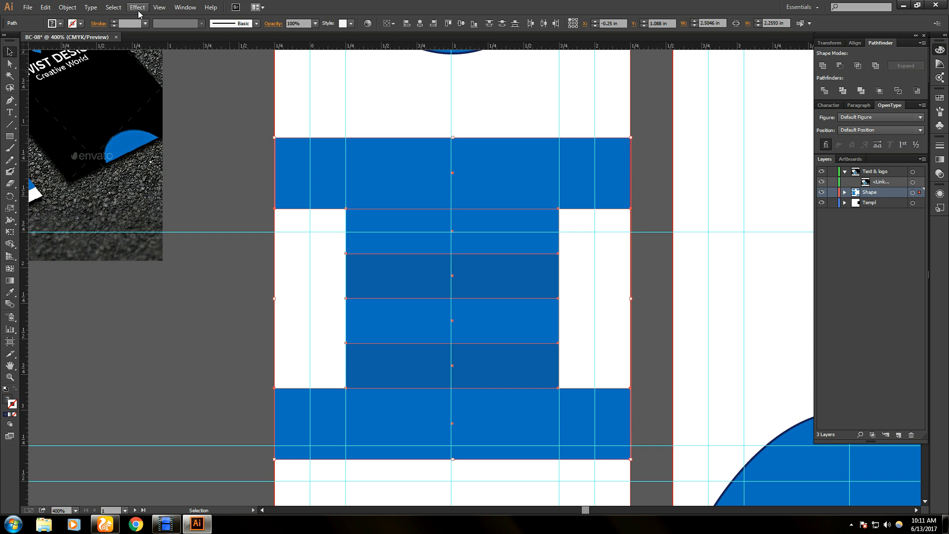
left_click(138, 7)
mouse_move(155, 120)
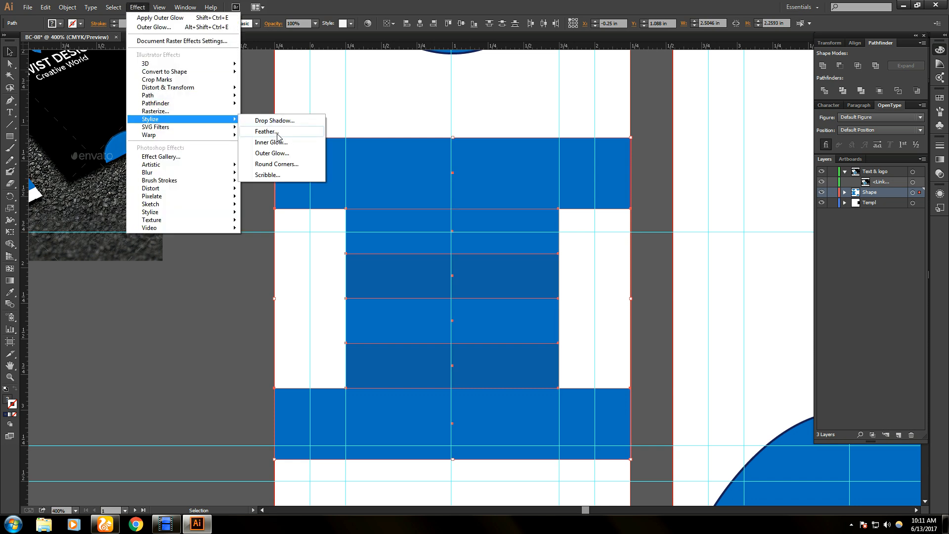
left_click(280, 153)
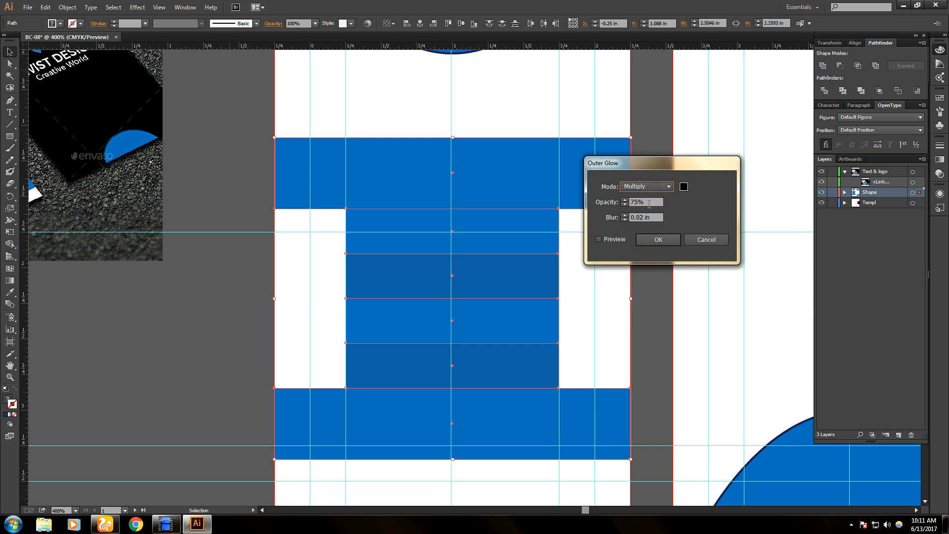
- Preview Normal and Hard Light glow blend modes, then settle on Multiply
left_click(660, 187)
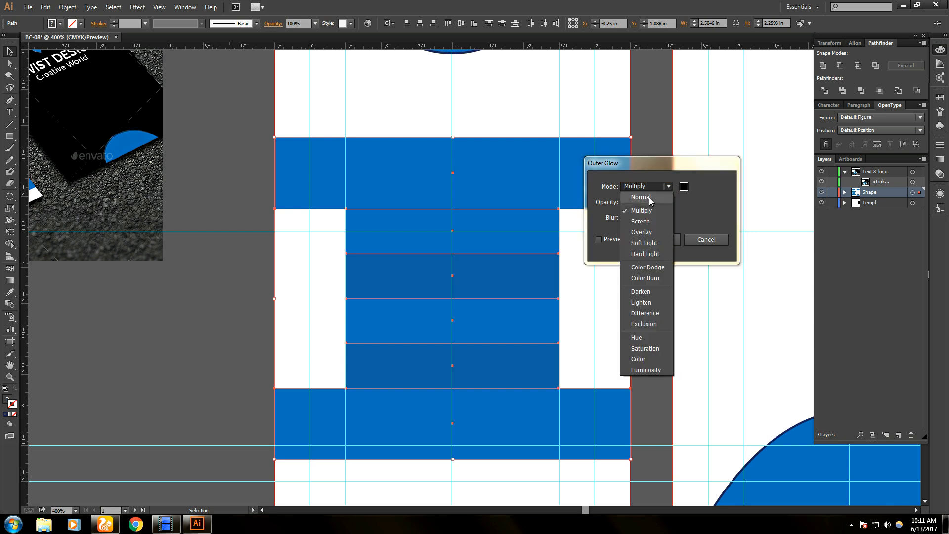
left_click(650, 198)
left_click(599, 239)
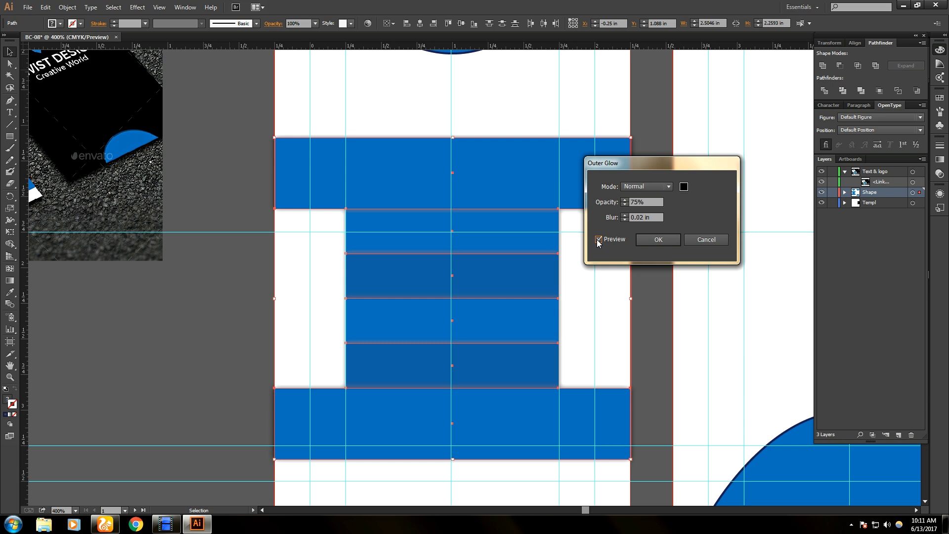
left_click(661, 187)
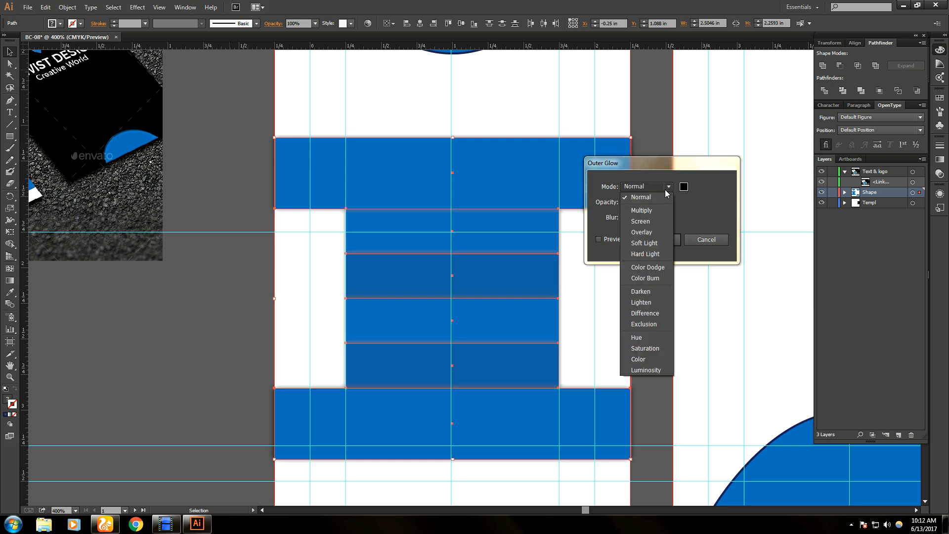
left_click(648, 254)
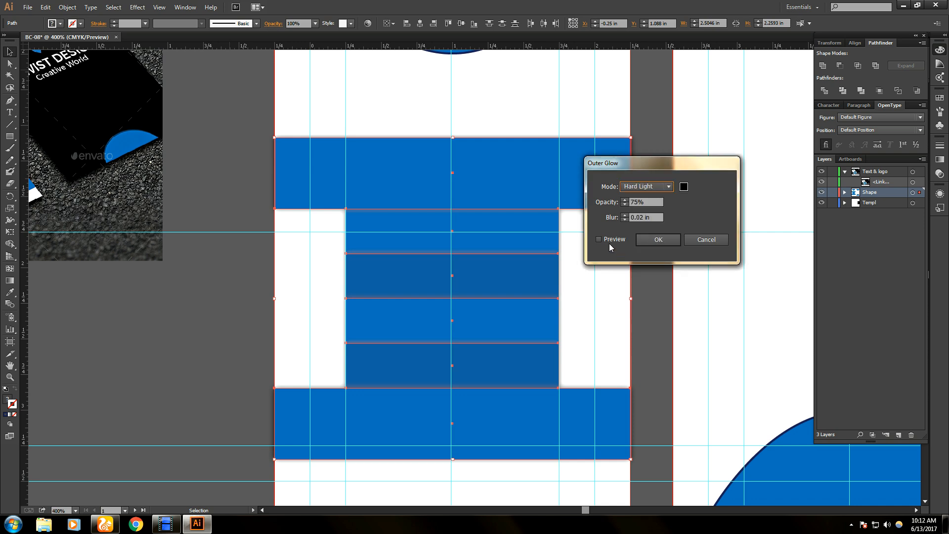
left_click(599, 240)
left_click(599, 239)
left_click(668, 187)
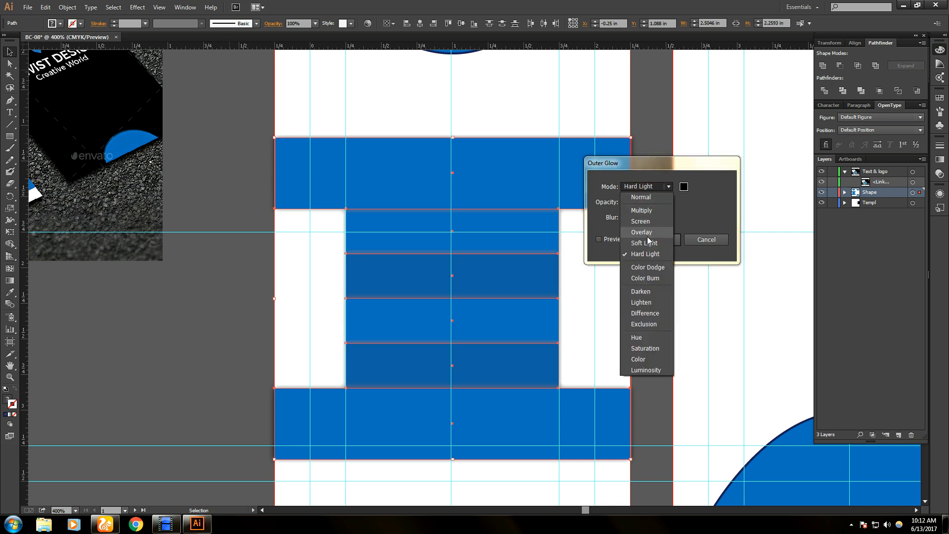
left_click(647, 210)
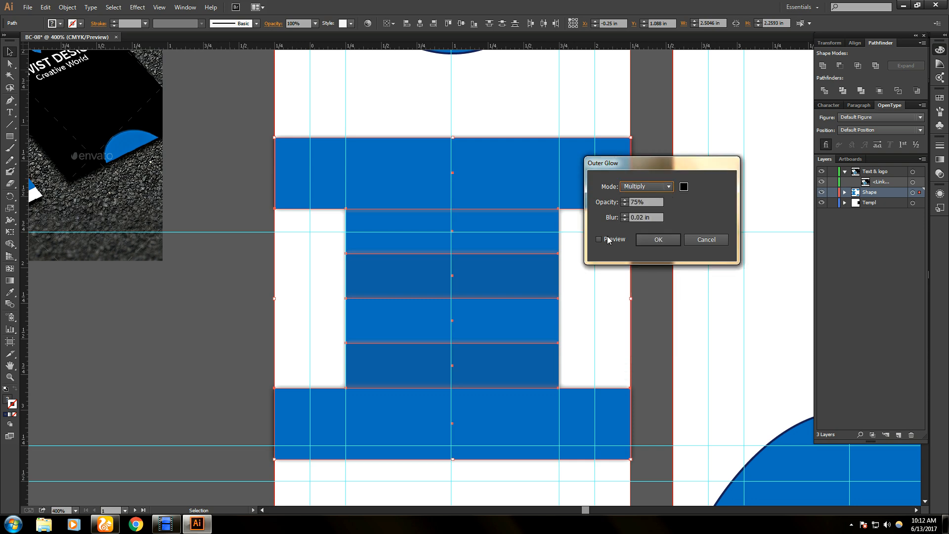
left_click(599, 239)
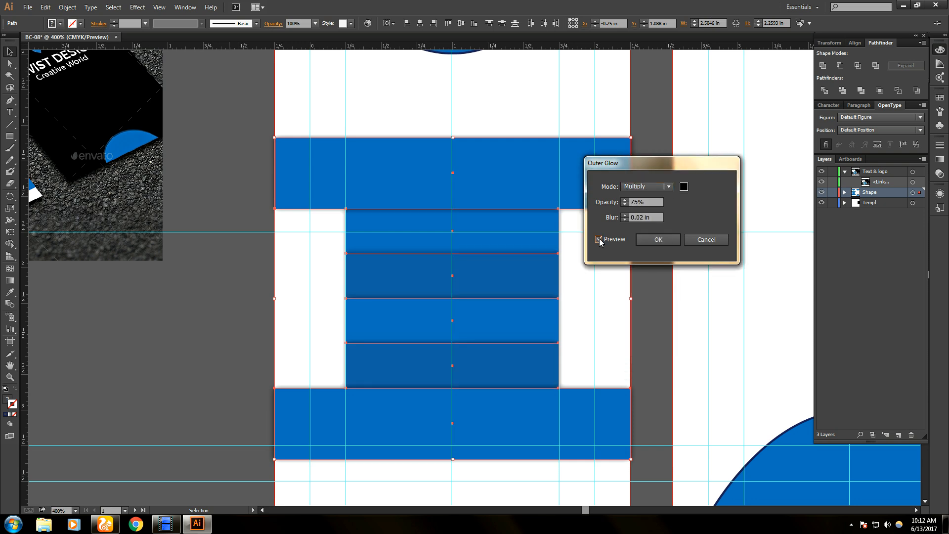
left_click(599, 240)
- Set the glow opacity to 80% and apply the Multiply outer glow
left_click(637, 203)
left_click_drag(637, 202, 641, 214)
key("BackSpace")
key("BackSpace")
type("80")
left_click(598, 240)
left_click(660, 240)
- Hide the guides, group the blue rectangles, and compare the result with the reference mockup
key("ctrl+semicolon")
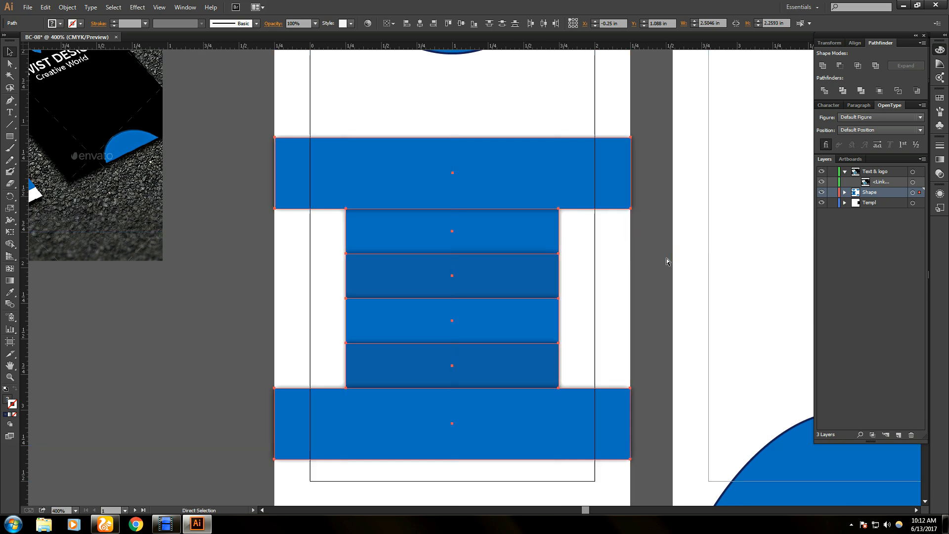
key("v")
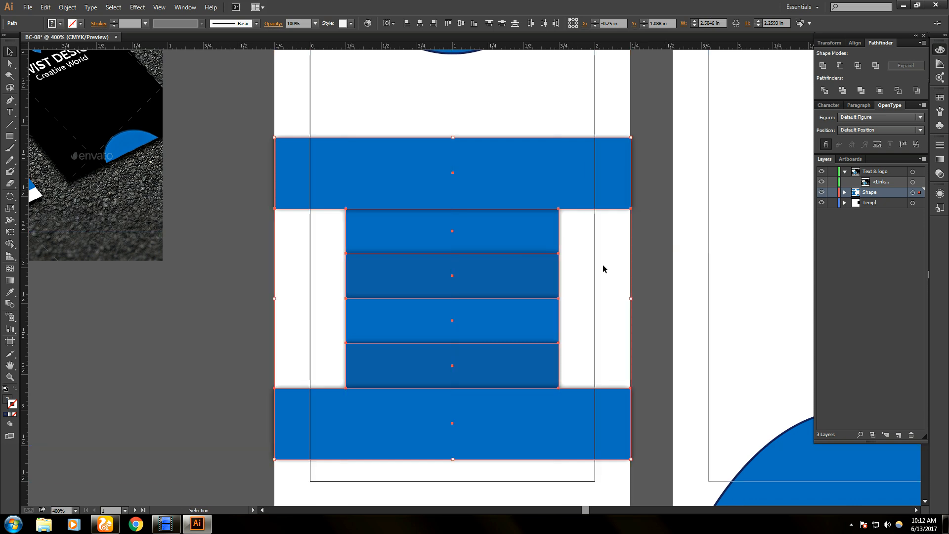
right_click(494, 233)
left_click(519, 275)
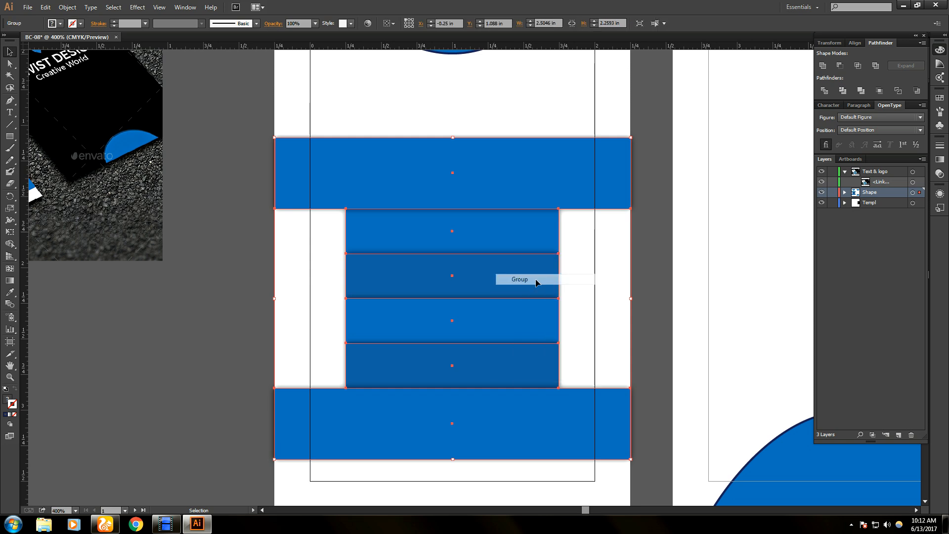
left_click(227, 295)
left_click(366, 247)
left_click(200, 309)
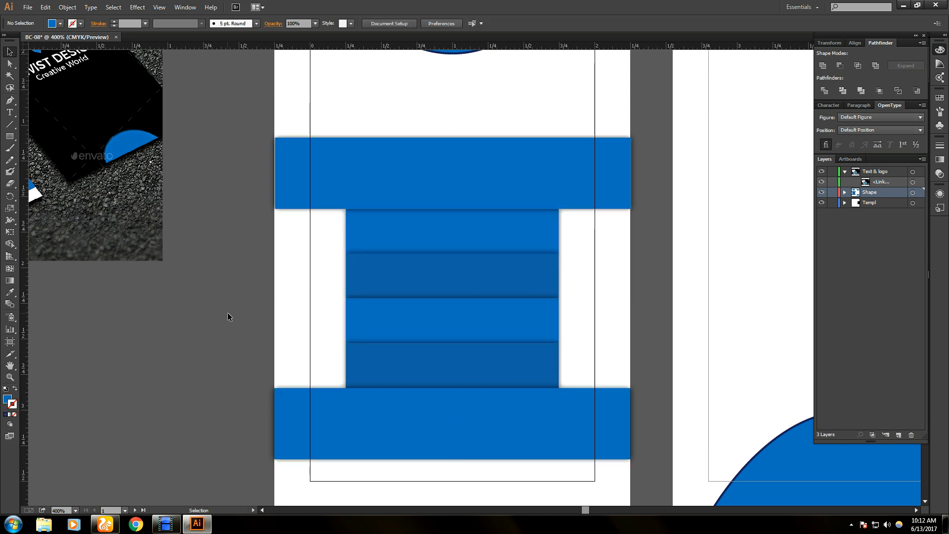
scroll(206, 313, "down", 2)
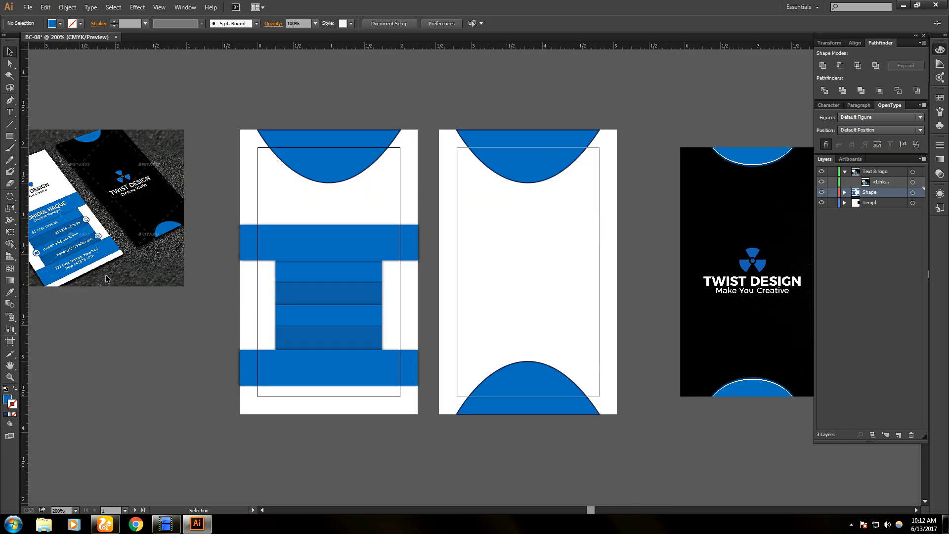
left_click_drag(91, 247, 226, 292)
scroll(216, 309, "up", 2)
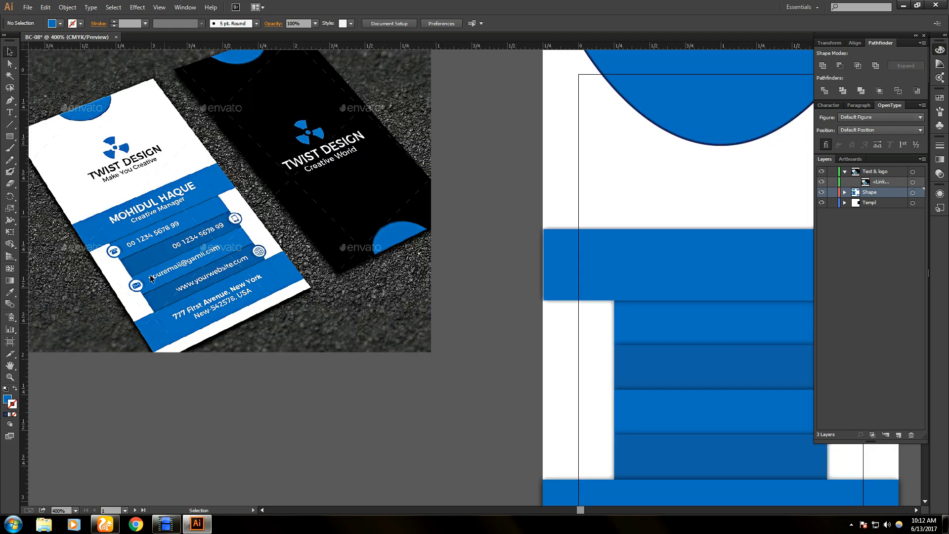
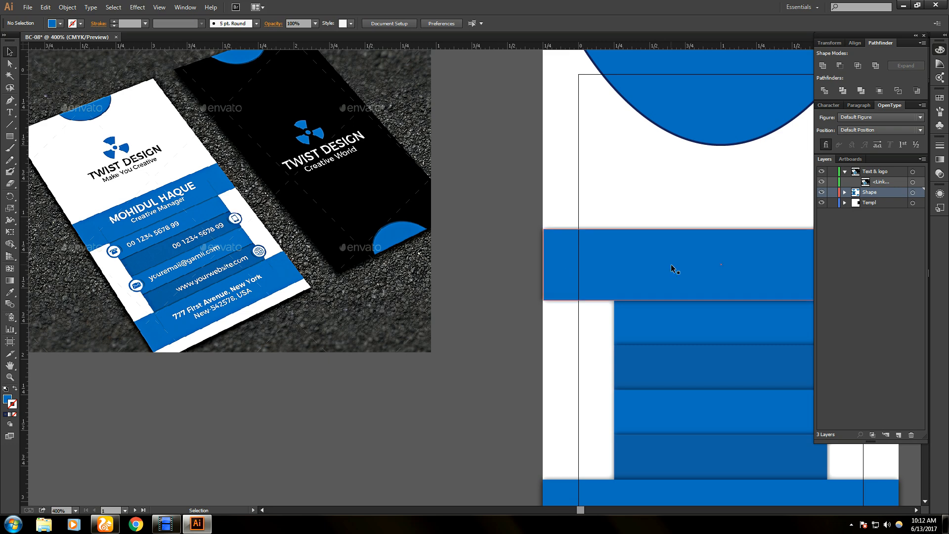
- Zoom and pan to centre the blue card layout, then open the File menu
scroll(747, 242, "down", 2)
scroll(741, 254, "up", 2)
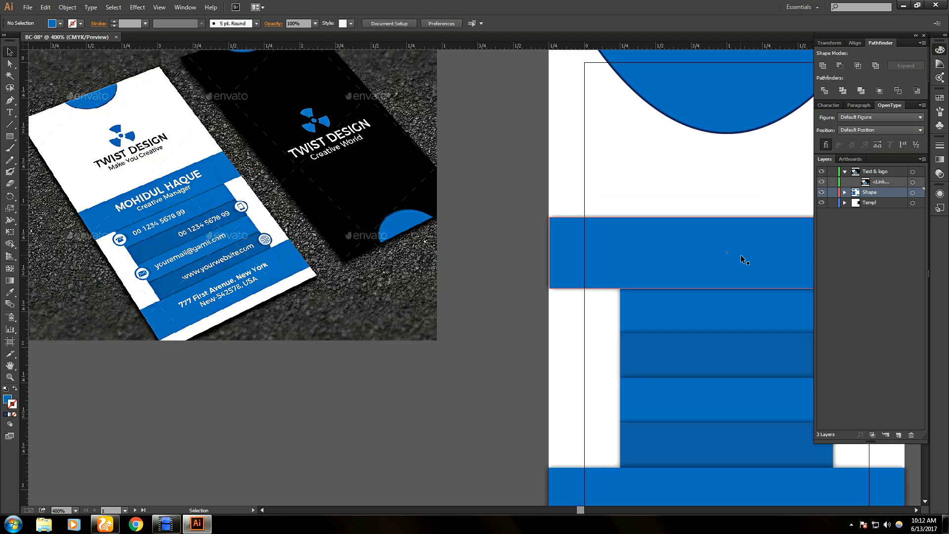
left_click_drag(751, 278, 592, 231)
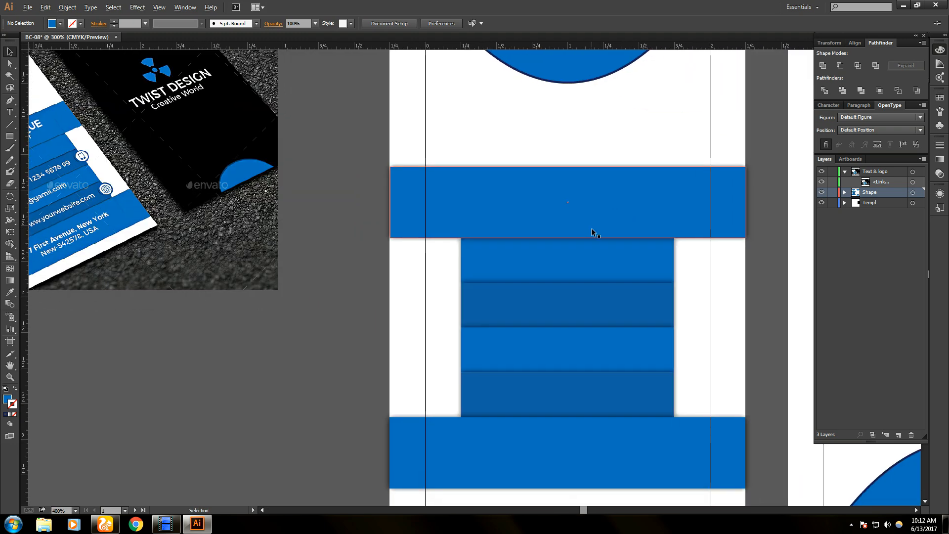
scroll(592, 231, "down", 1)
left_click(27, 7)
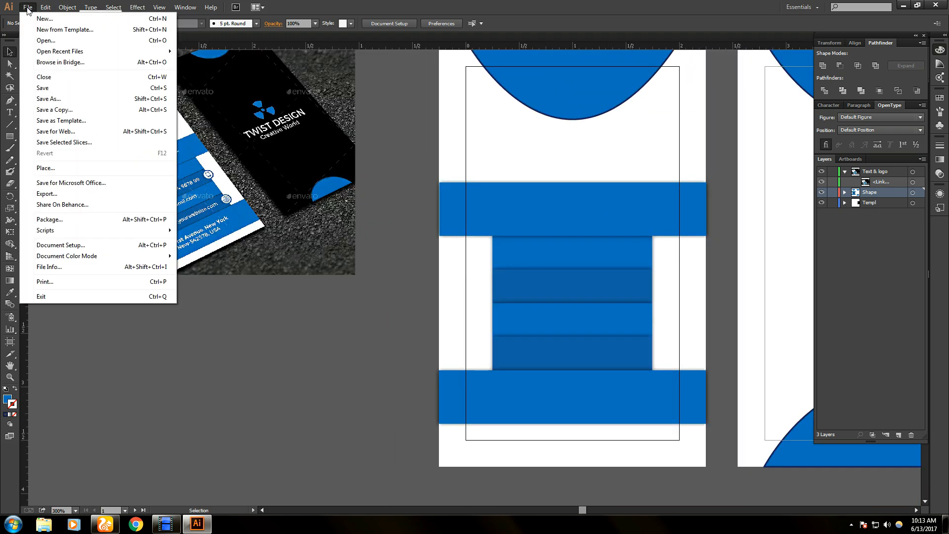
- Choose Place and open the Demo folder in the file picker
left_click(46, 168)
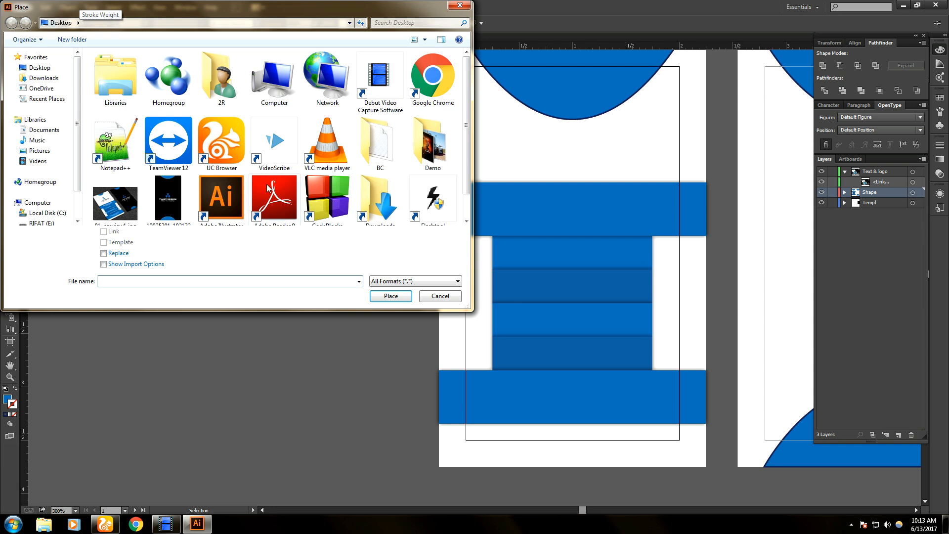
scroll(462, 116, "down", 1)
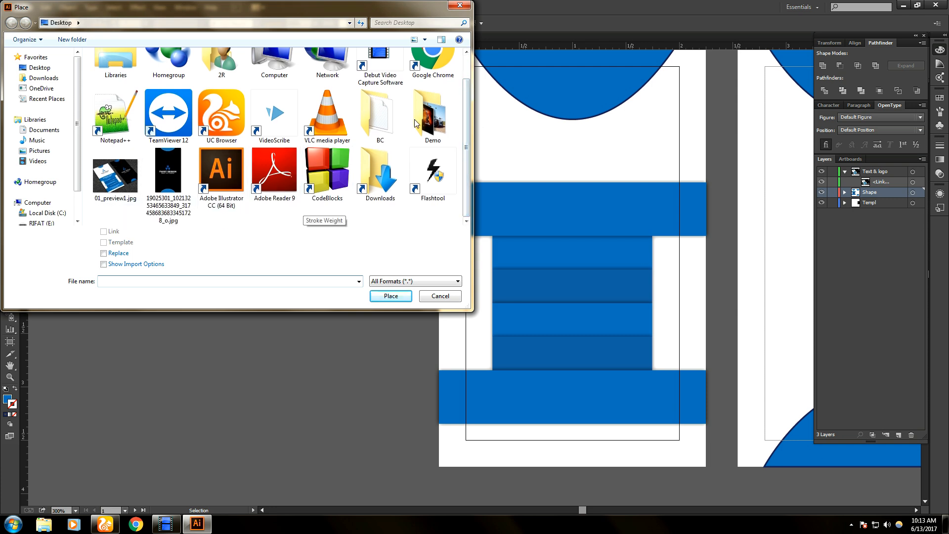
scroll(465, 114, "up", 1)
scroll(466, 113, "down", 1)
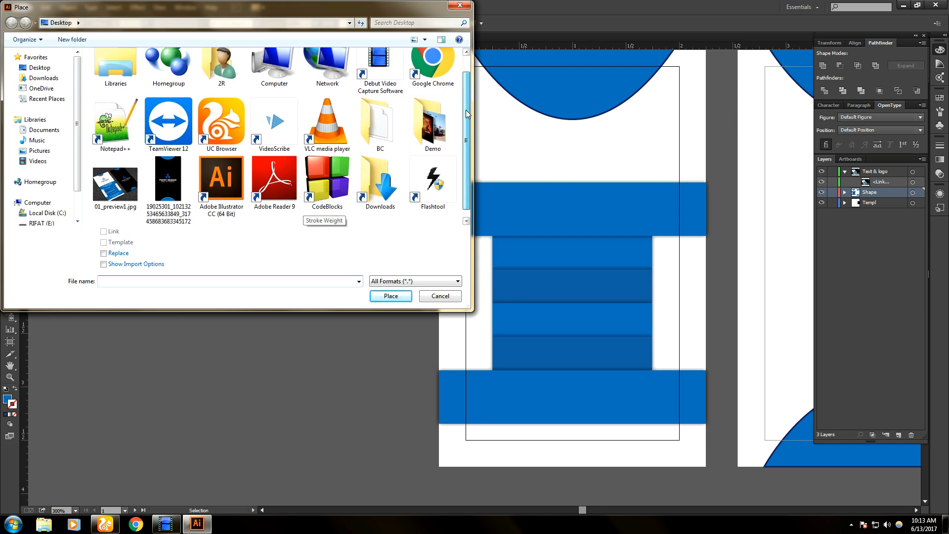
scroll(277, 143, "up", 1)
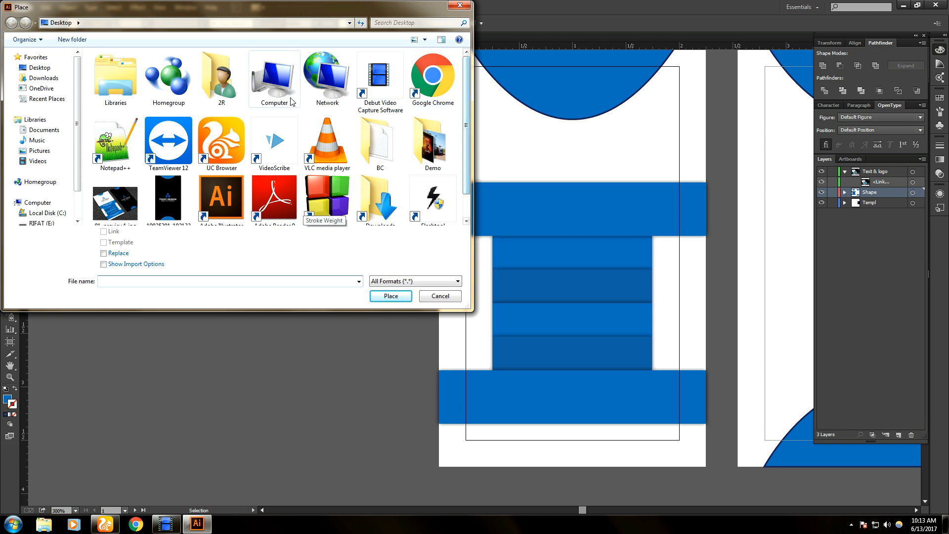
double_click(432, 143)
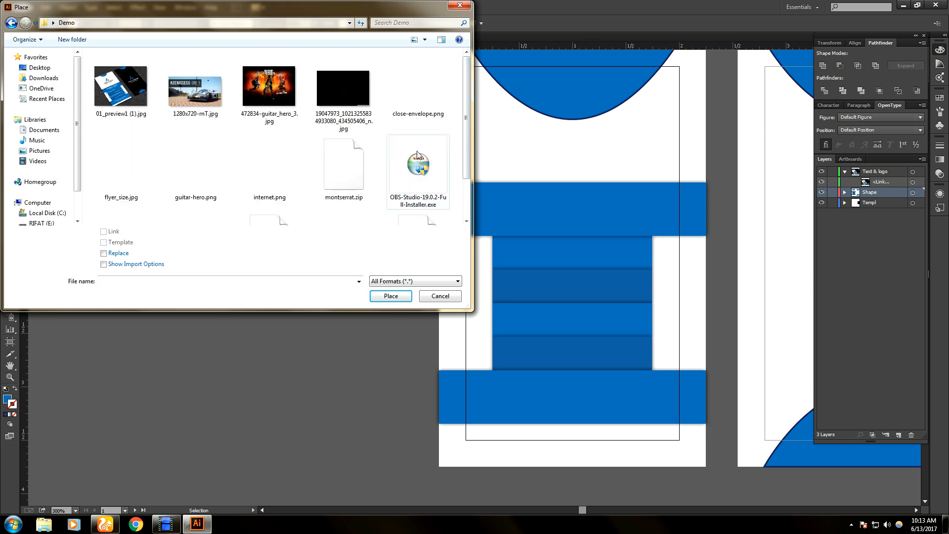
scroll(467, 178, "down", 3)
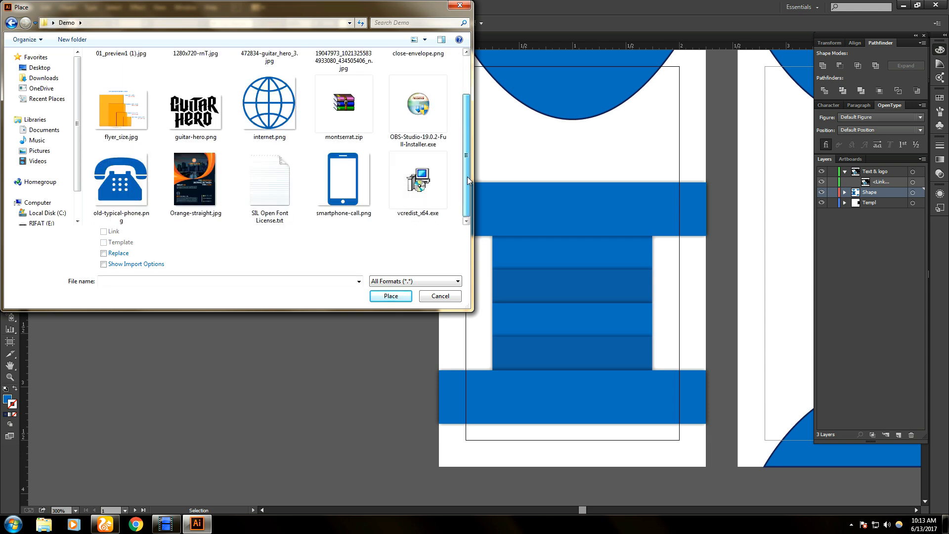
- Select smartphone-call, internet, old-typical-phone and close-envelope PNGs and load them for placing
left_click(366, 179)
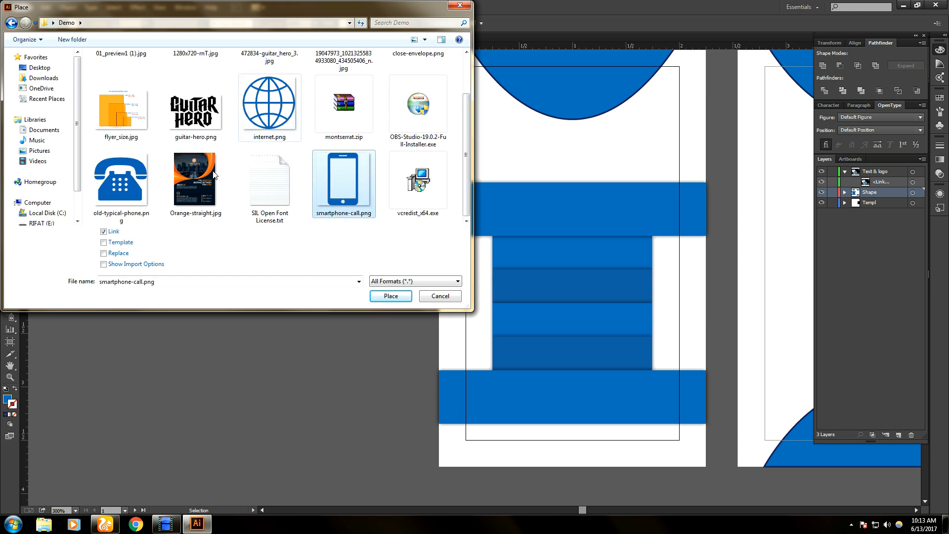
left_click(314, 124, "shift")
left_click_drag(315, 15, 359, 16)
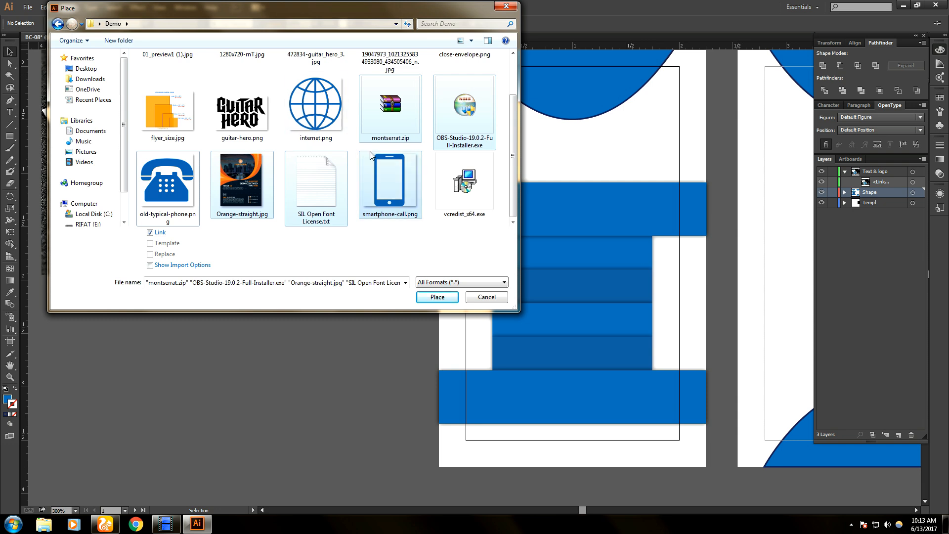
left_click(447, 181)
left_click(381, 185)
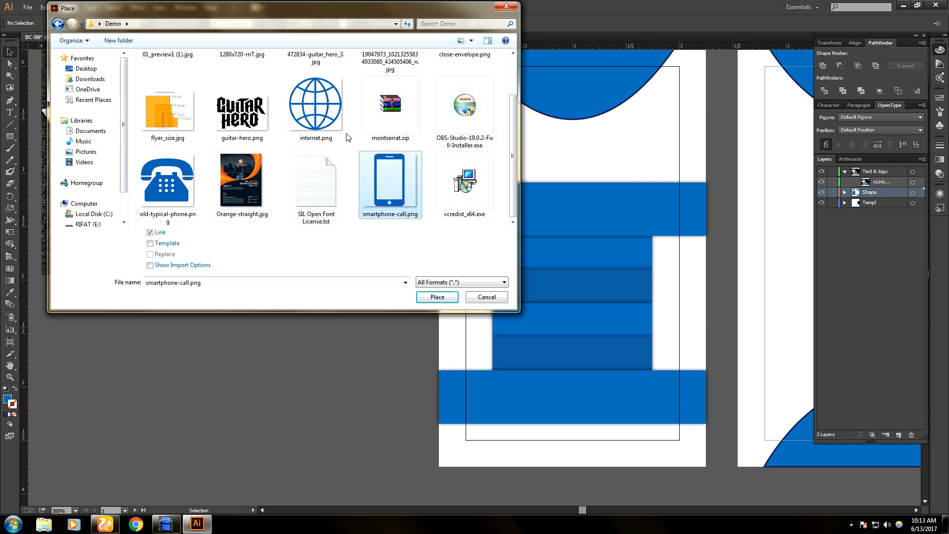
left_click(315, 121, "ctrl")
left_click(168, 183, "ctrl")
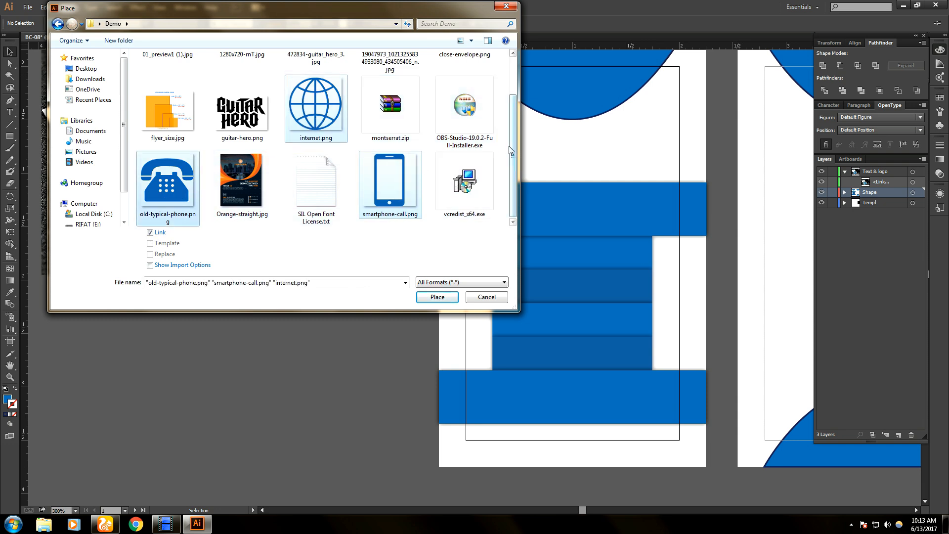
scroll(482, 99, "up", 2)
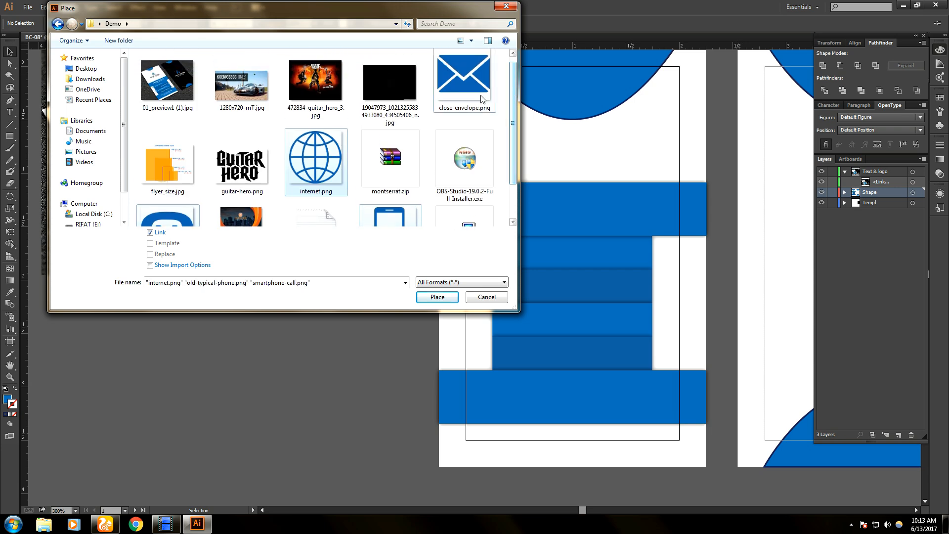
left_click(481, 99, "ctrl")
left_click(437, 297)
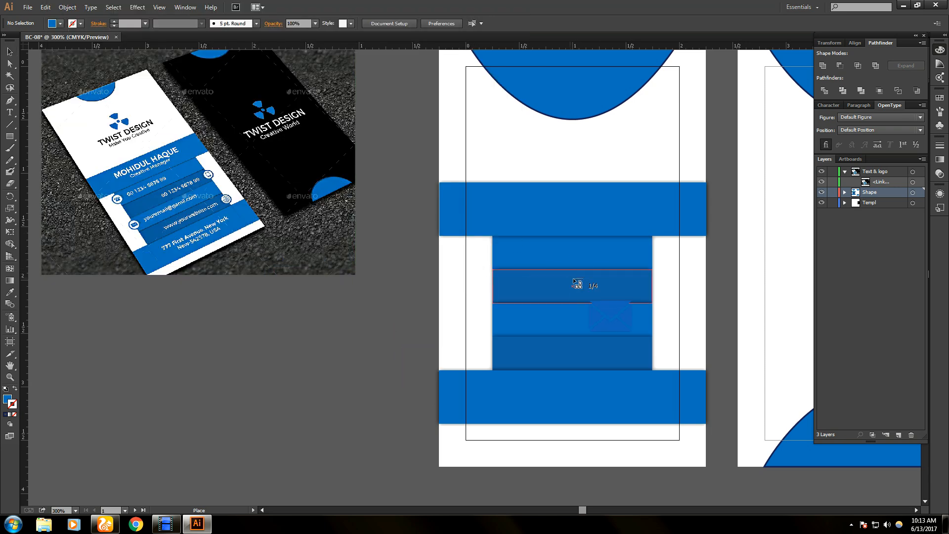
- Place the envelope and globe icons in the left margin, redoing the undersized globe
scroll(575, 277, "up", 1)
left_click_drag(452, 235, 466, 250)
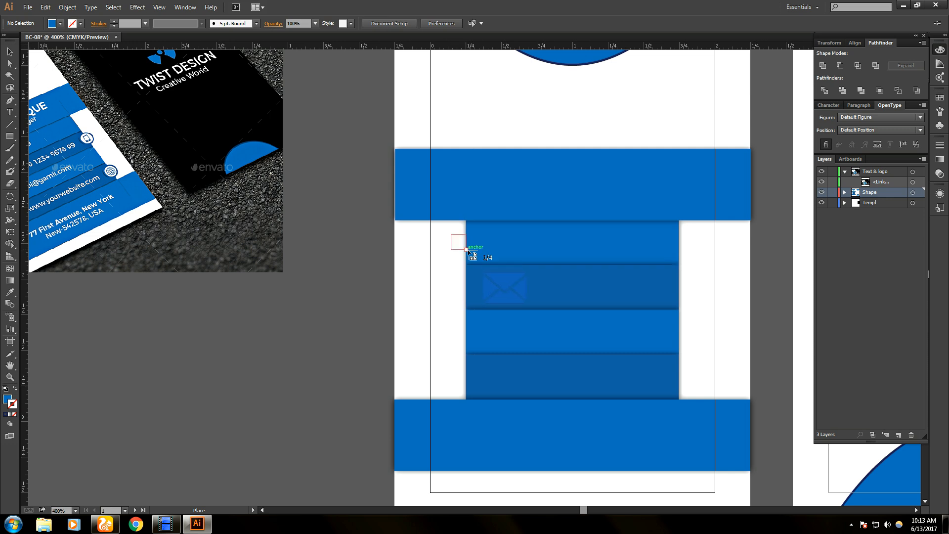
left_click_drag(466, 250, 466, 250)
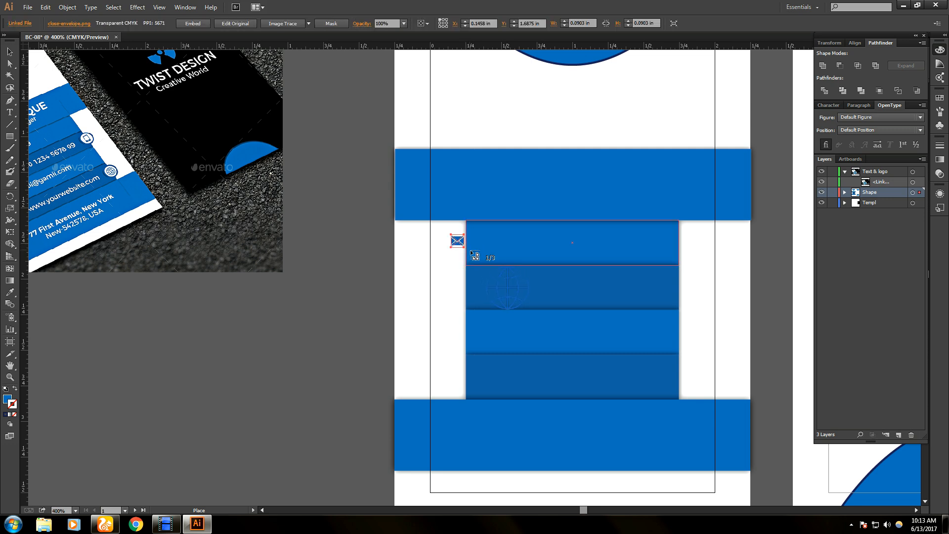
left_click(463, 337)
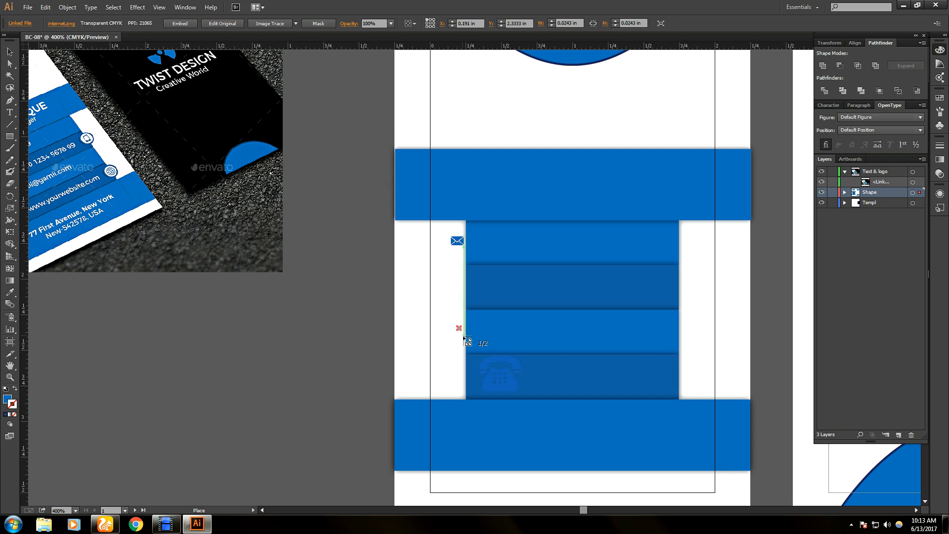
key("ctrl+z")
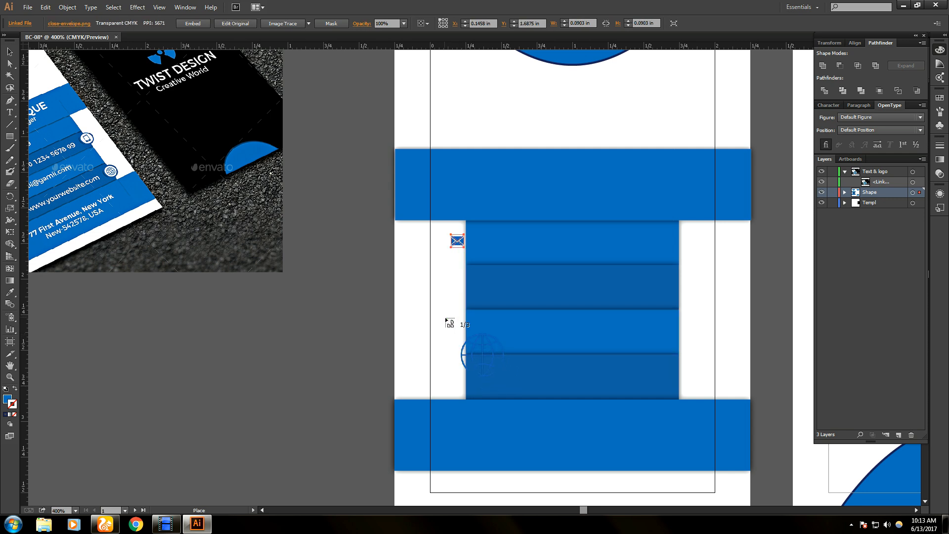
left_click_drag(445, 318, 466, 339)
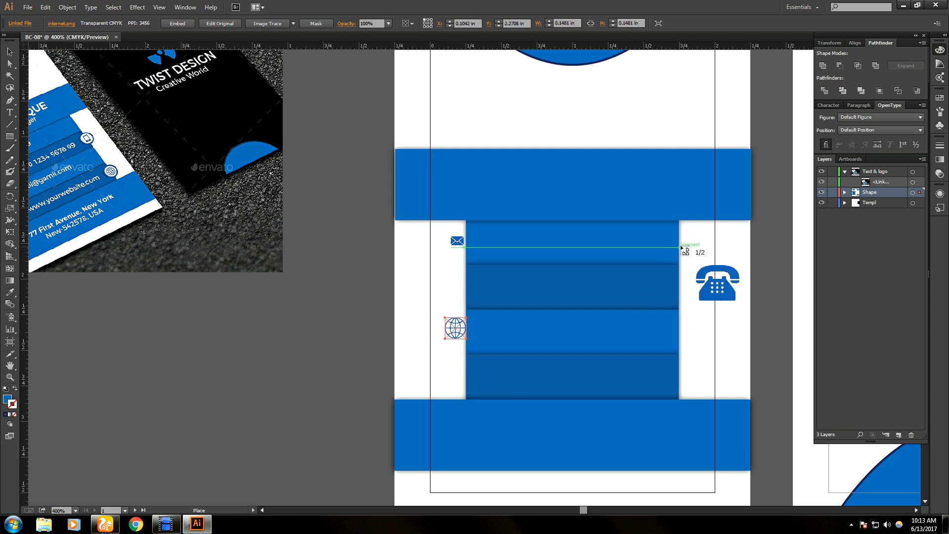
- Place the landline phone and smartphone icons in the right margin beside the stripes
left_click_drag(679, 234, 698, 253)
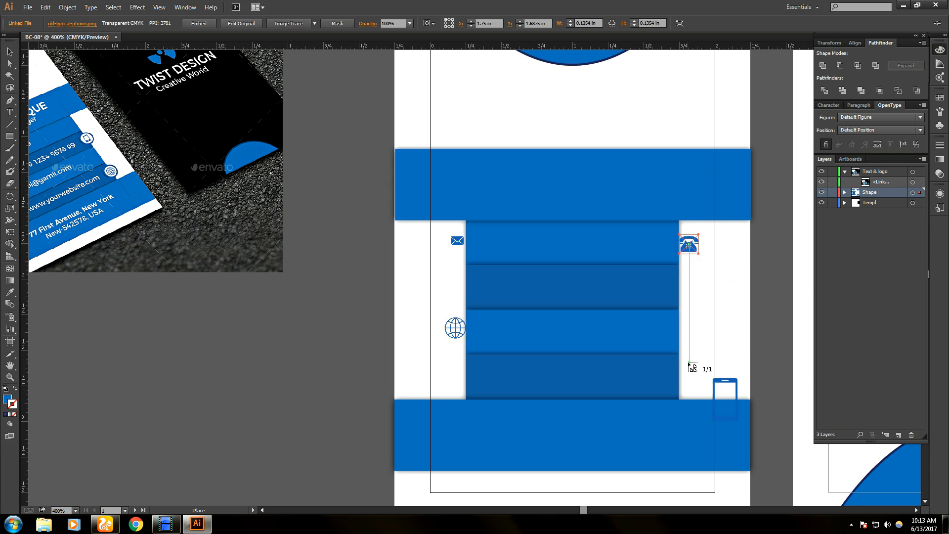
left_click_drag(681, 361, 698, 379)
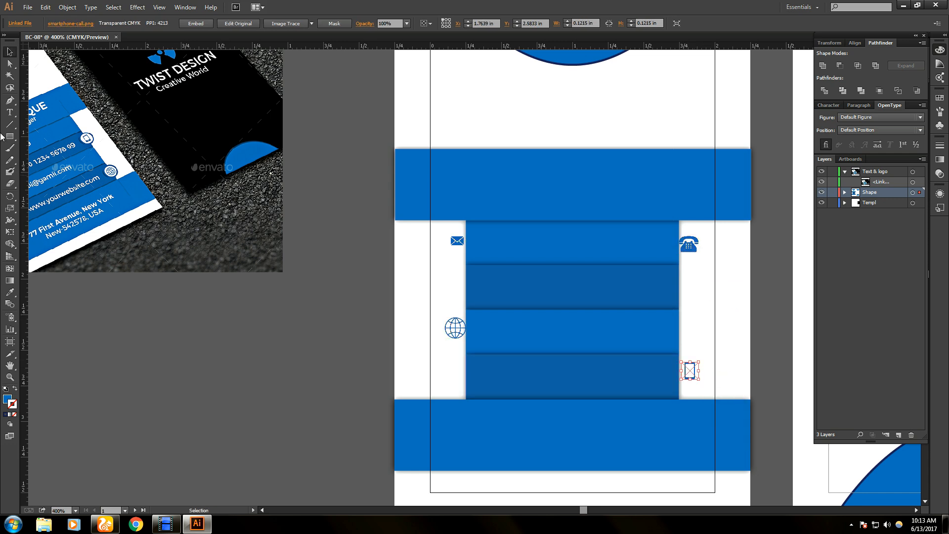
left_click_drag(119, 167, 186, 176)
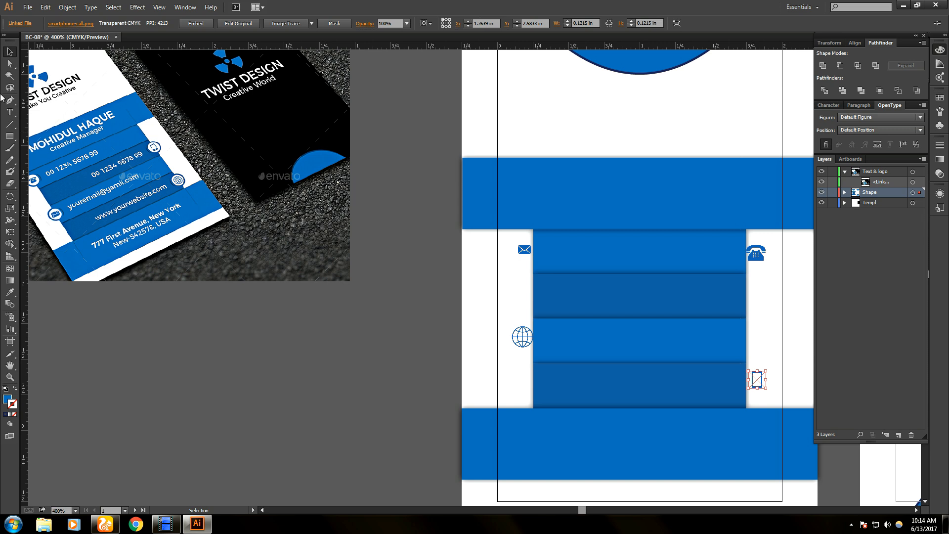
- Draw a small circle with the Ellipse tool beside the envelope icon
left_click(15, 139)
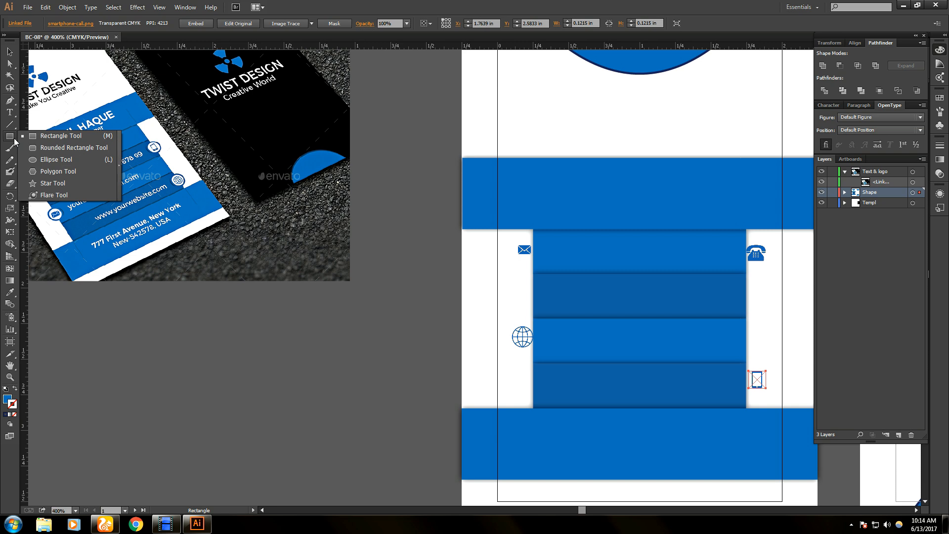
left_click(68, 161)
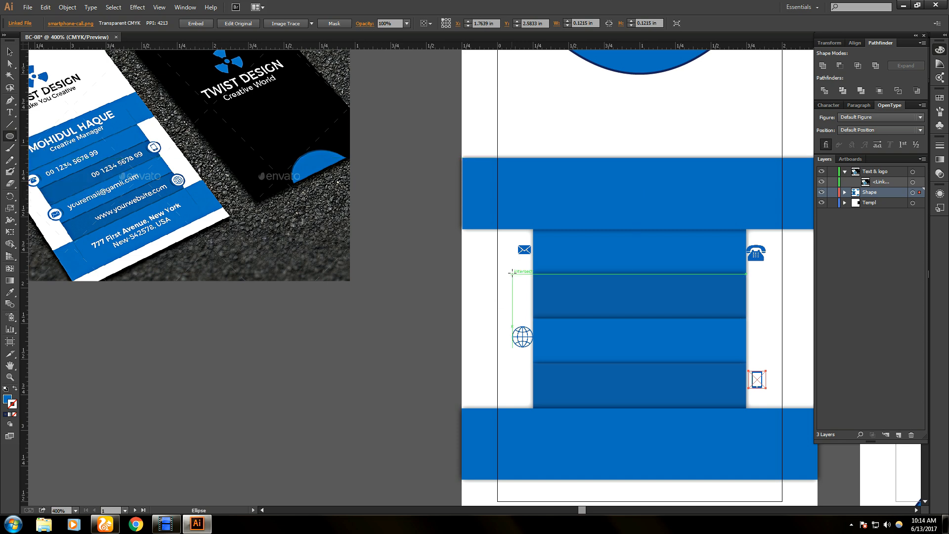
scroll(613, 288, "up", 1)
key("alt")
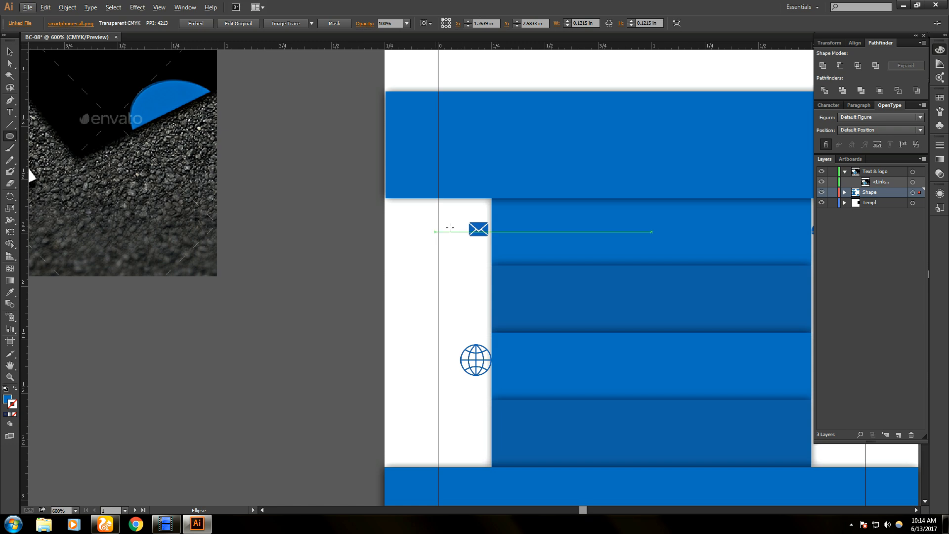
left_click_drag(460, 217, 424, 232)
left_click(10, 51)
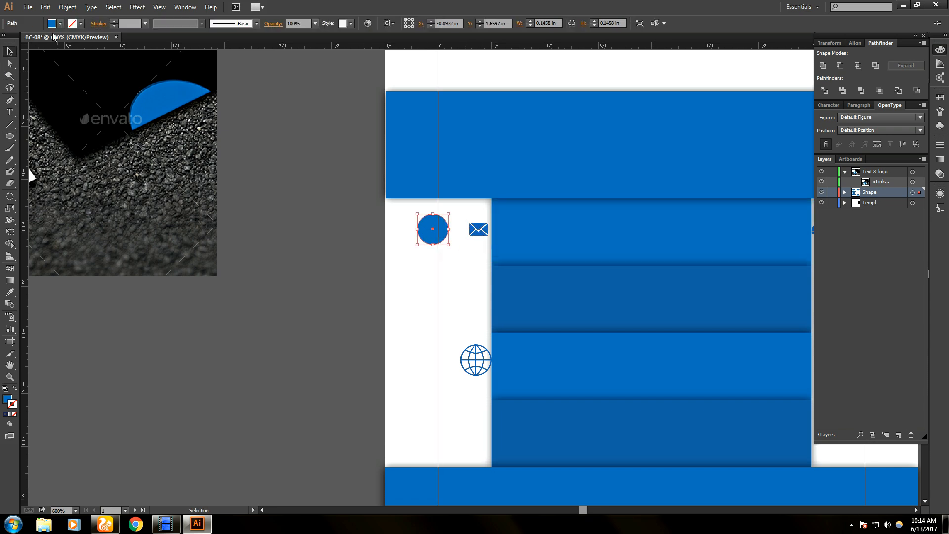
- Remove the circle's fill and give it a light blue outline
left_click(60, 23)
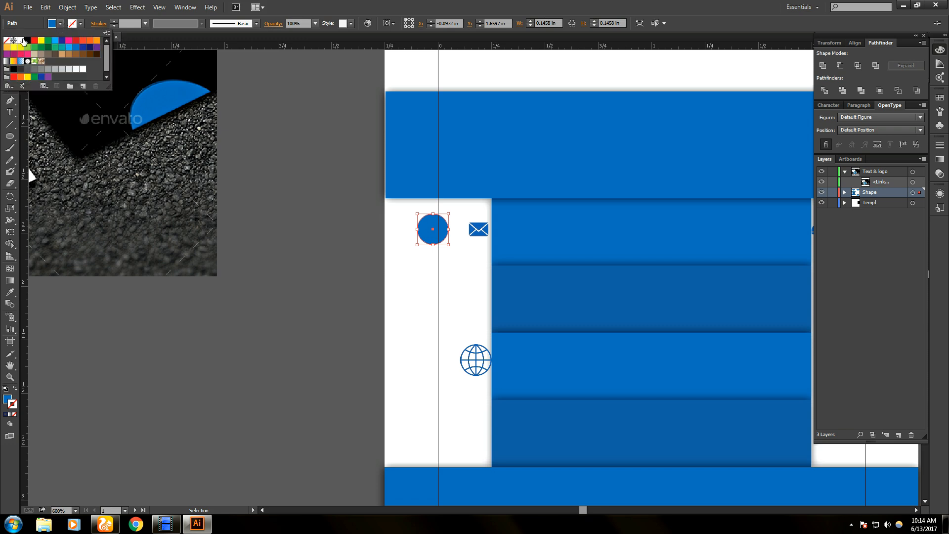
left_click(7, 41)
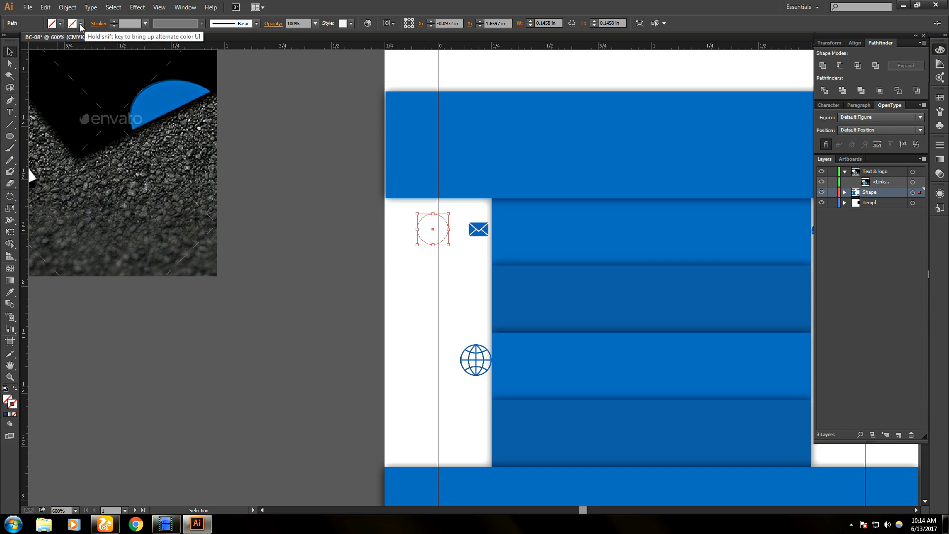
left_click(81, 24)
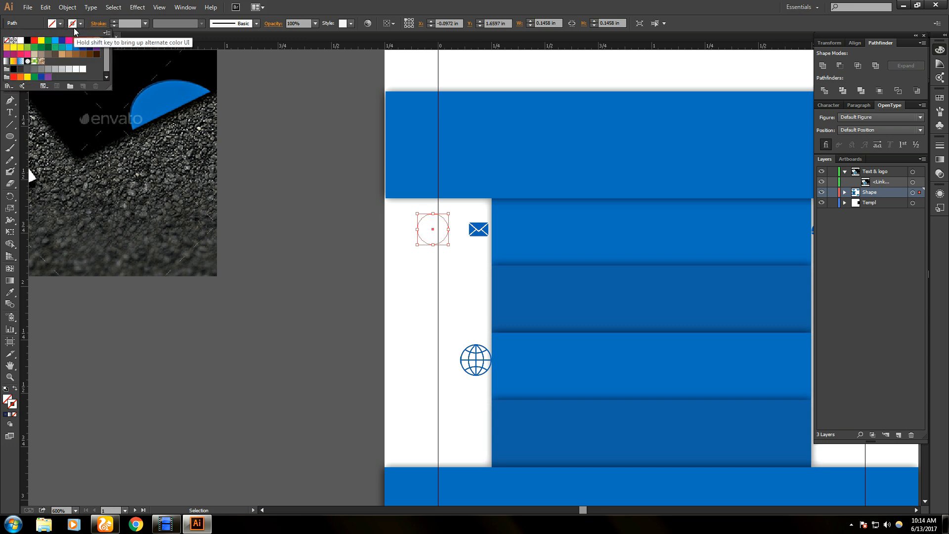
key("Escape")
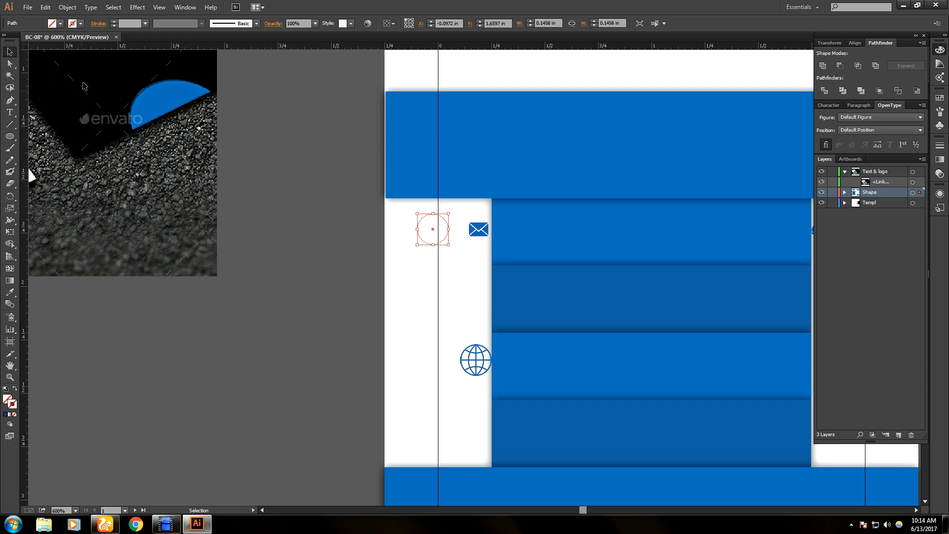
left_click(81, 24)
left_click(47, 48)
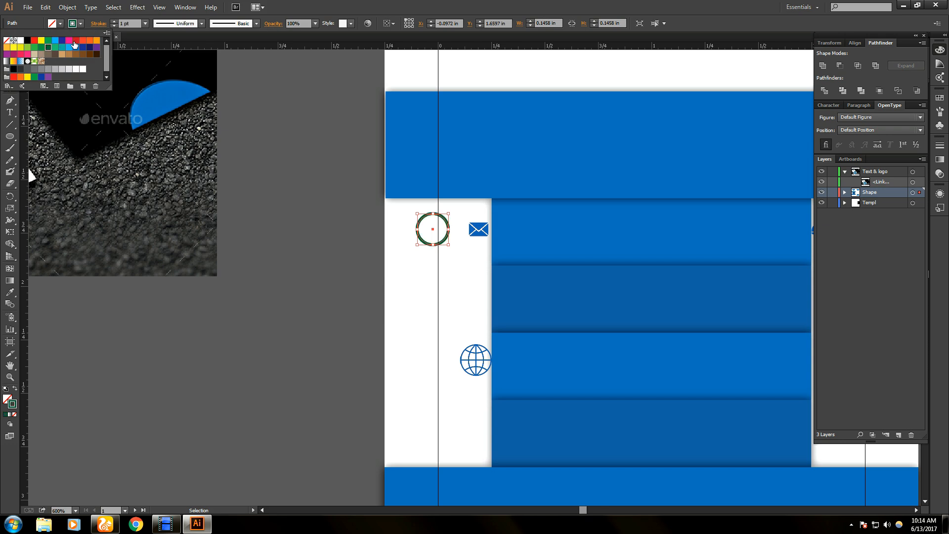
left_click(55, 41)
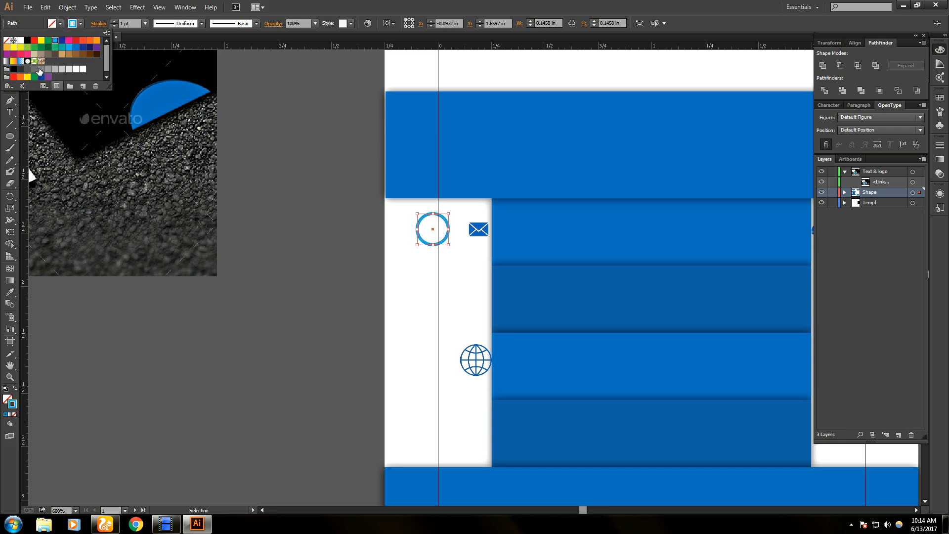
left_click(33, 24)
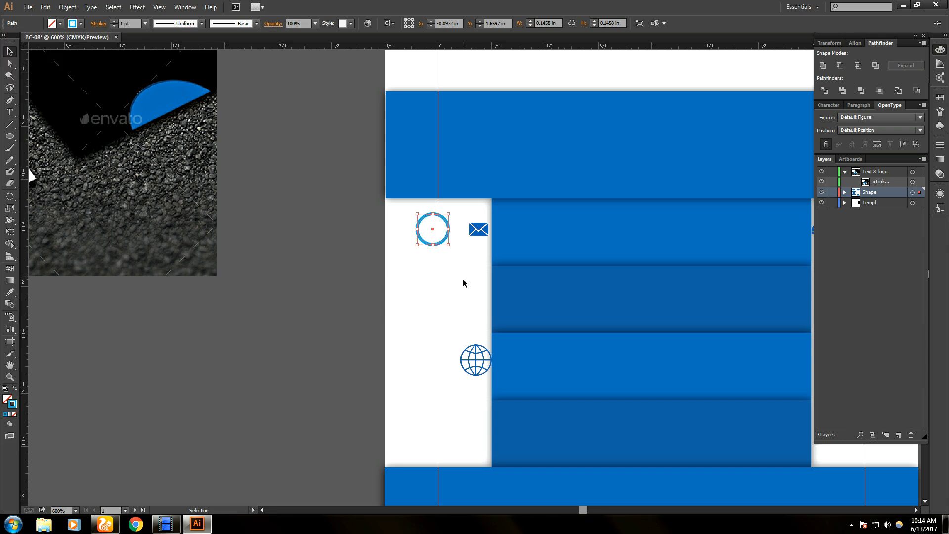
- Reselect and deselect the circle, then close the fill Color Picker unchanged
left_click(476, 228)
left_click(441, 240)
left_click(79, 404)
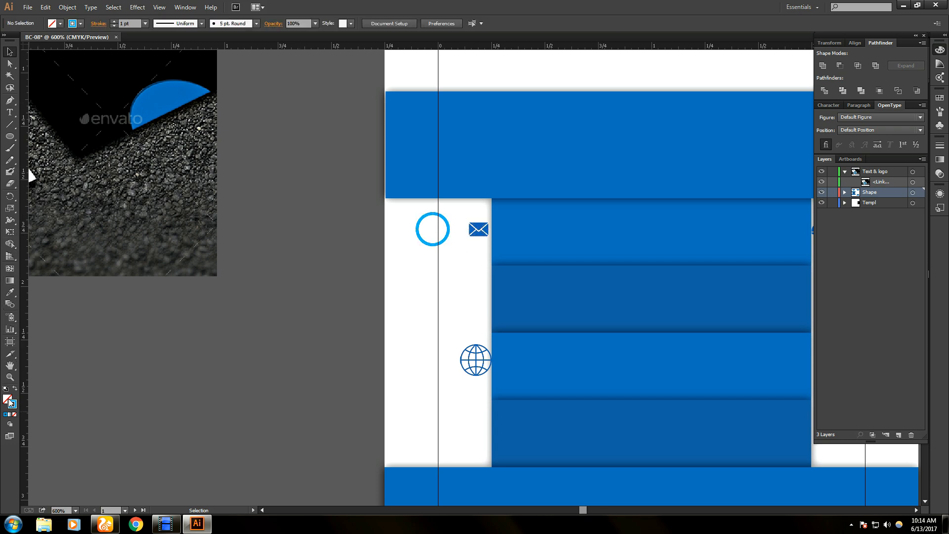
left_click(8, 400)
double_click(8, 399)
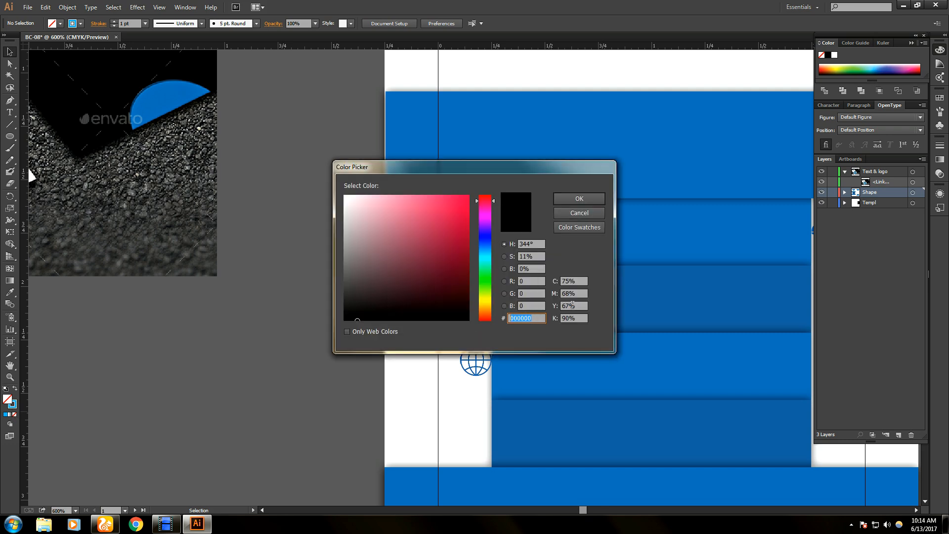
left_click(580, 213)
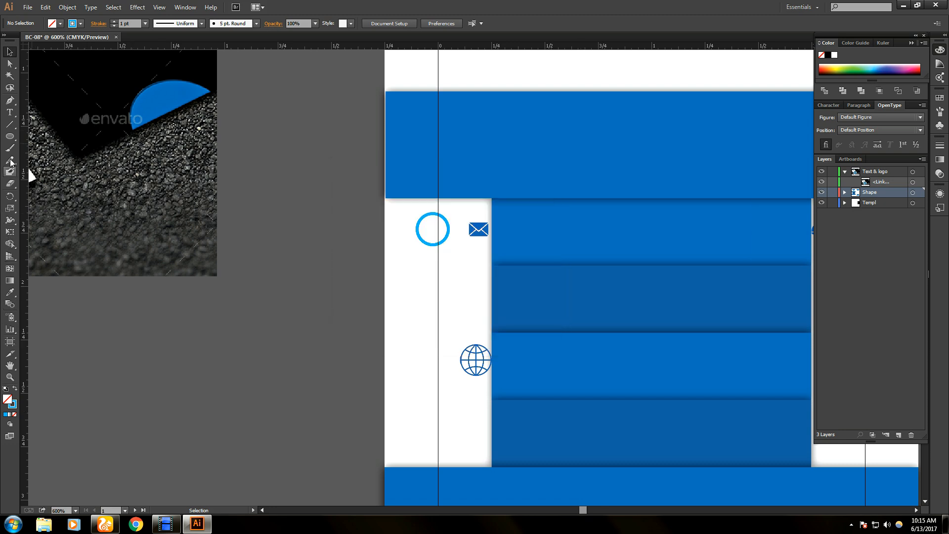
- Sample the reference card's blue near the globe icon with the Eyedropper
left_click(10, 292)
left_click_drag(101, 189, 353, 198)
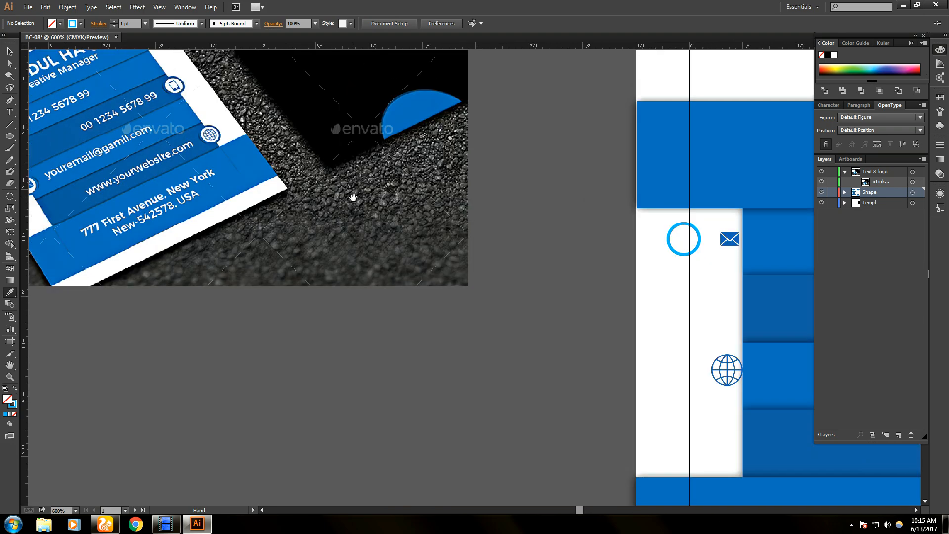
left_click(220, 137)
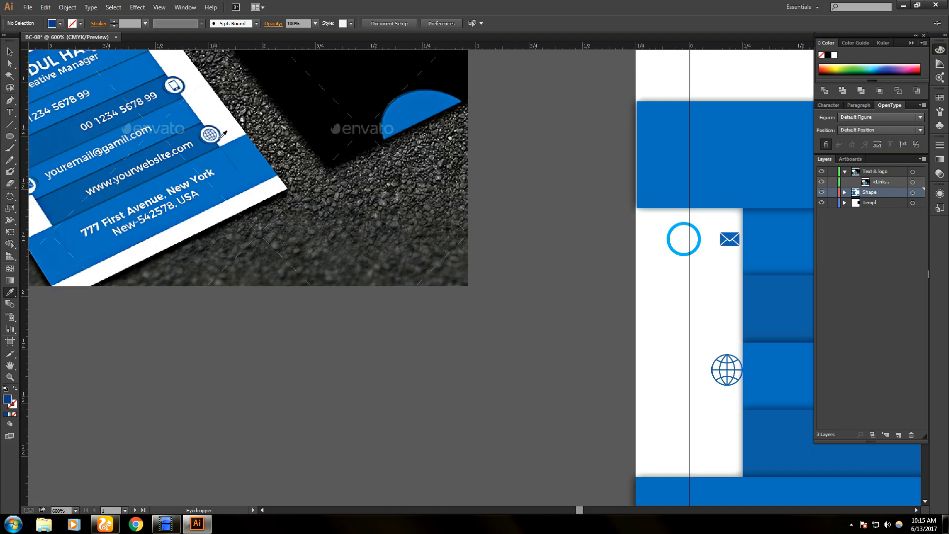
scroll(221, 137, "up", 1)
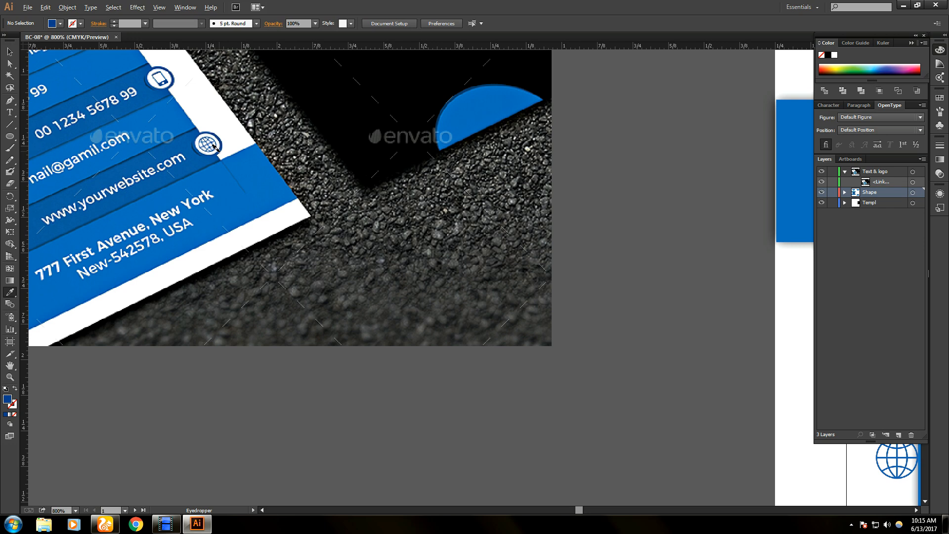
scroll(222, 147, "up", 3)
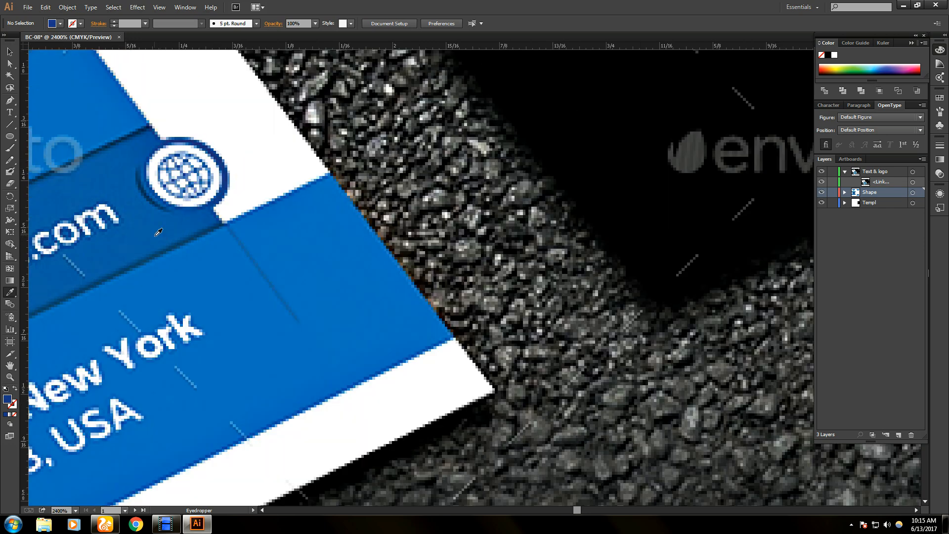
scroll(147, 231, "down", 1)
- Pan back from the enlarged reference to the card and reselect the blue circle
left_click_drag(230, 235, 609, 239)
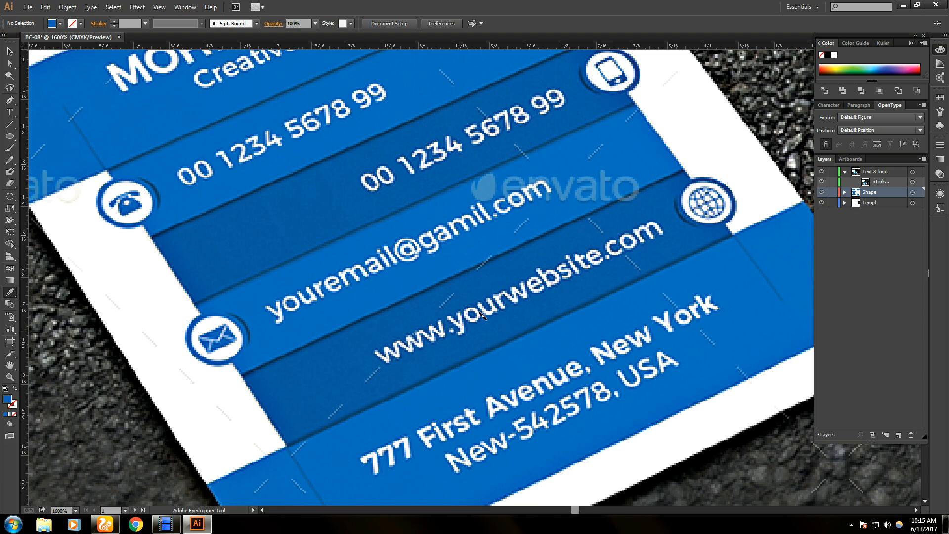
scroll(483, 316, "down", 3)
left_click_drag(685, 257, 69, 169)
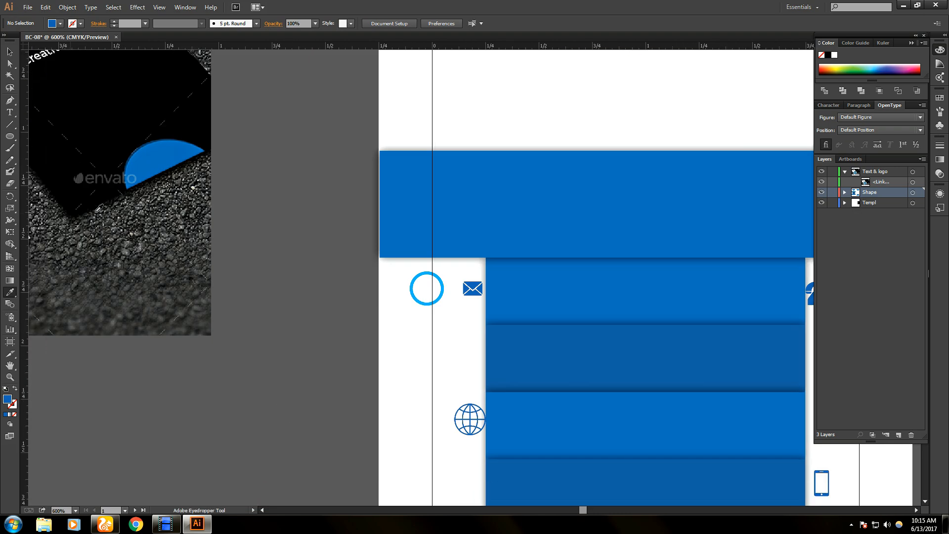
left_click(9, 51)
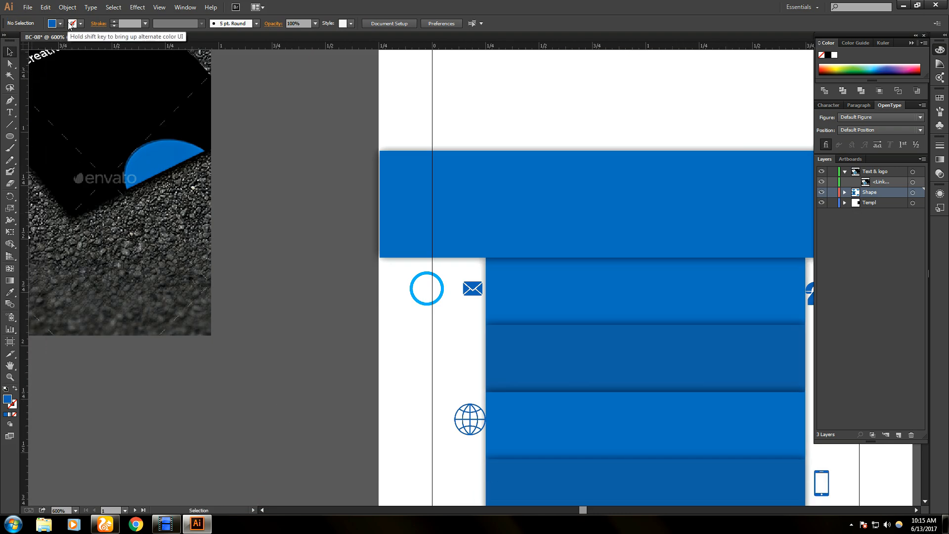
left_click(443, 292)
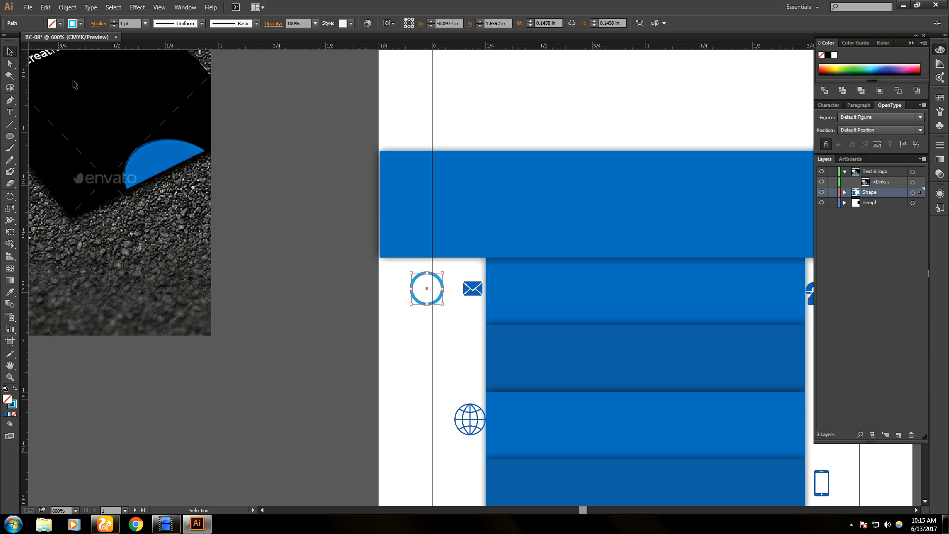
- Try navy 1F2B5F as the circle's fill, then set the fill to None
double_click(9, 401)
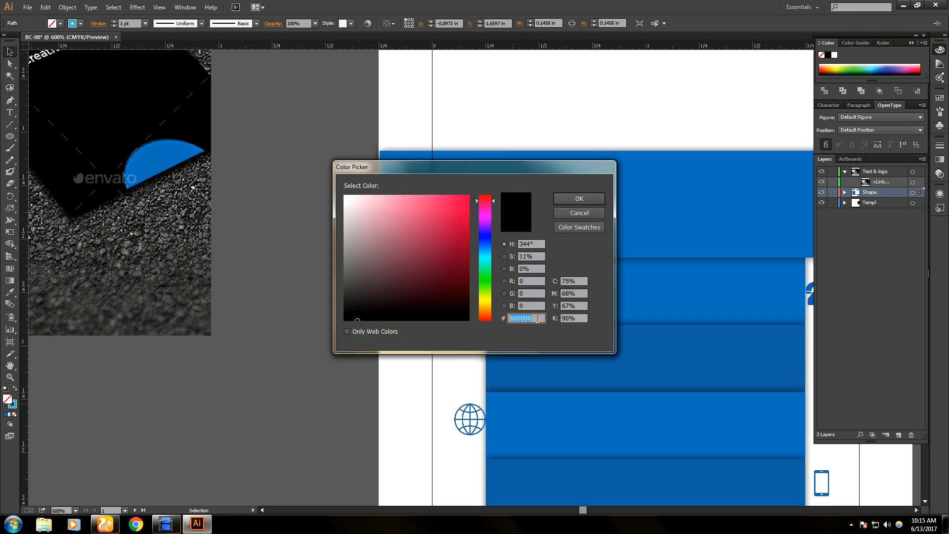
type("1F2B5F")
left_click(580, 198)
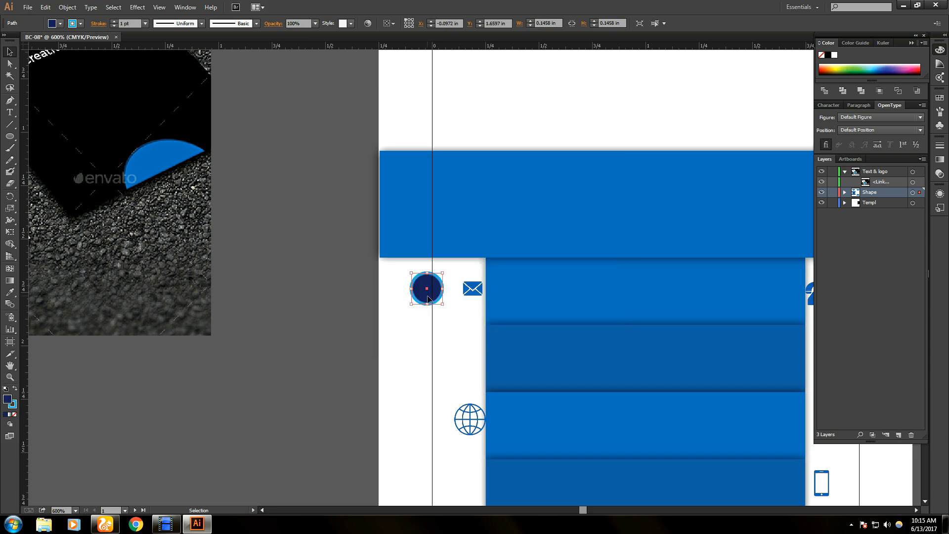
key("slash")
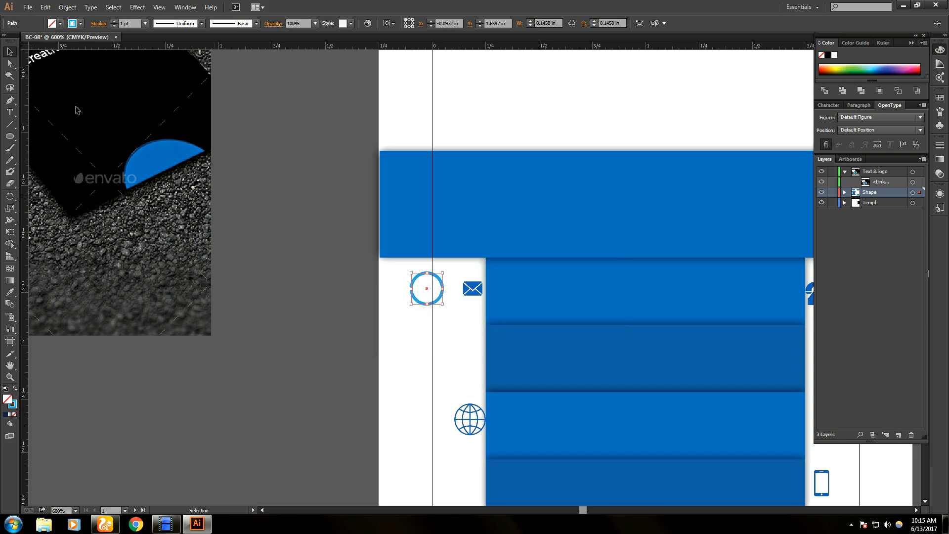
left_click(74, 24)
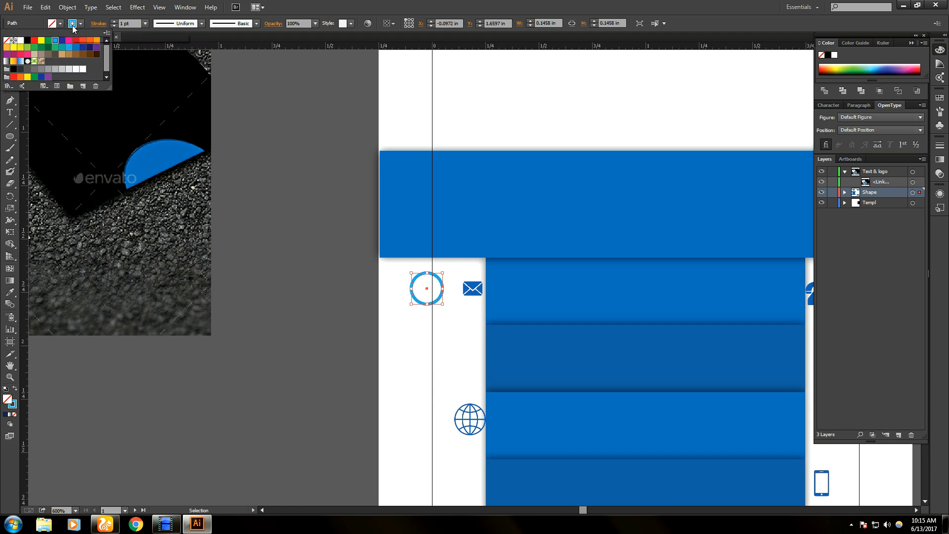
left_click(75, 25)
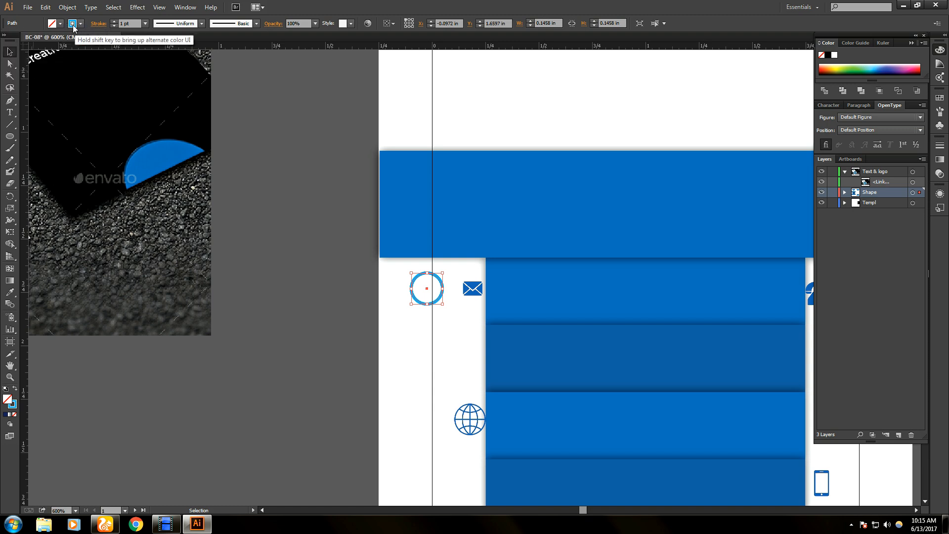
left_click(74, 25, "shift")
left_click(75, 25)
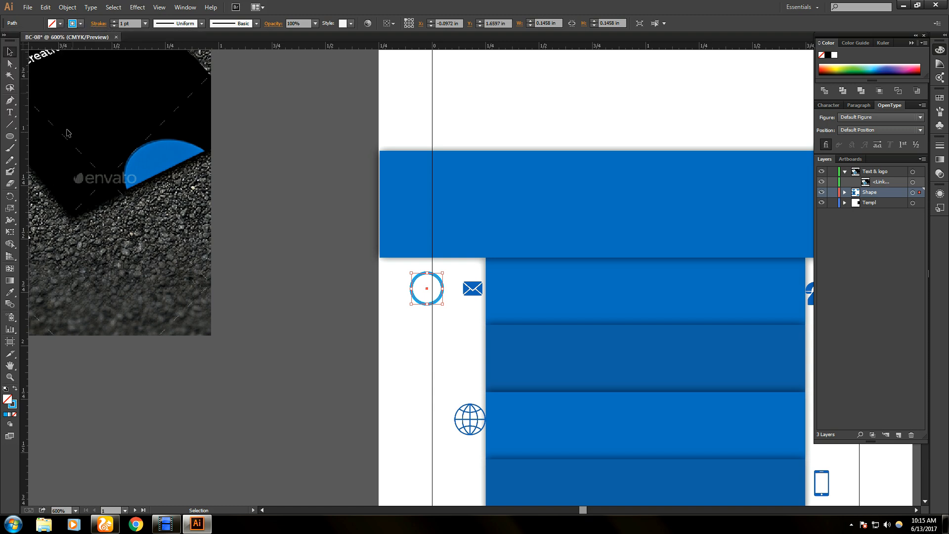
- Apply navy 1F2B5F to the circle's outline, leaving the circle unfilled
double_click(8, 400)
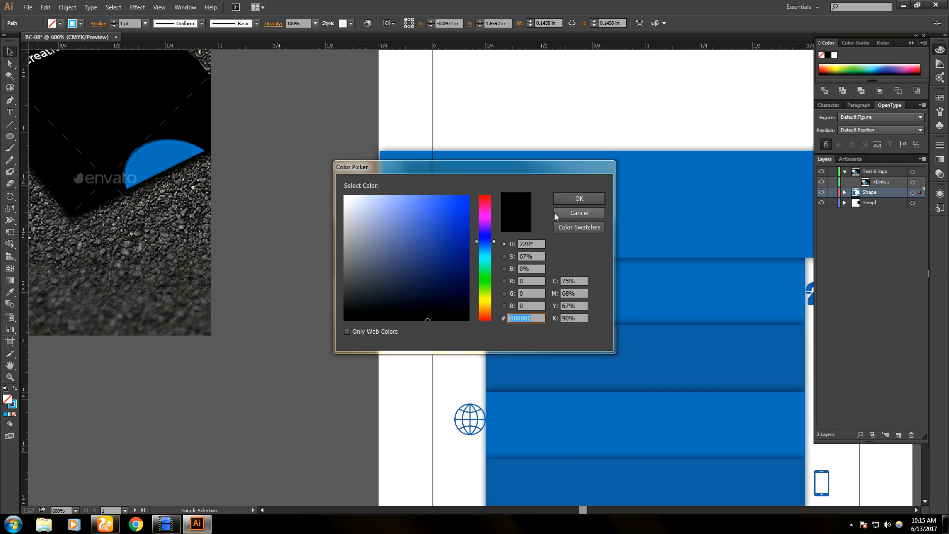
type("1F2B5F")
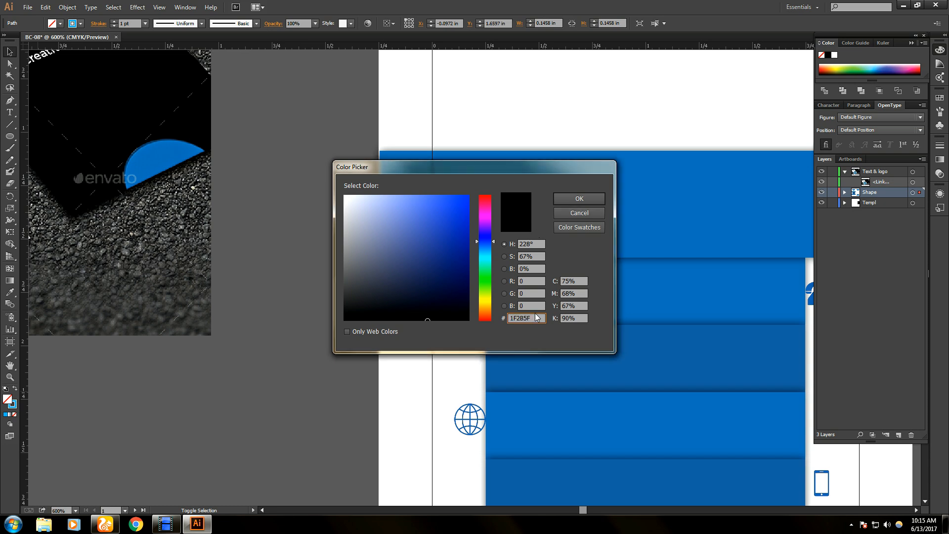
key("Return")
key("ctrl+z")
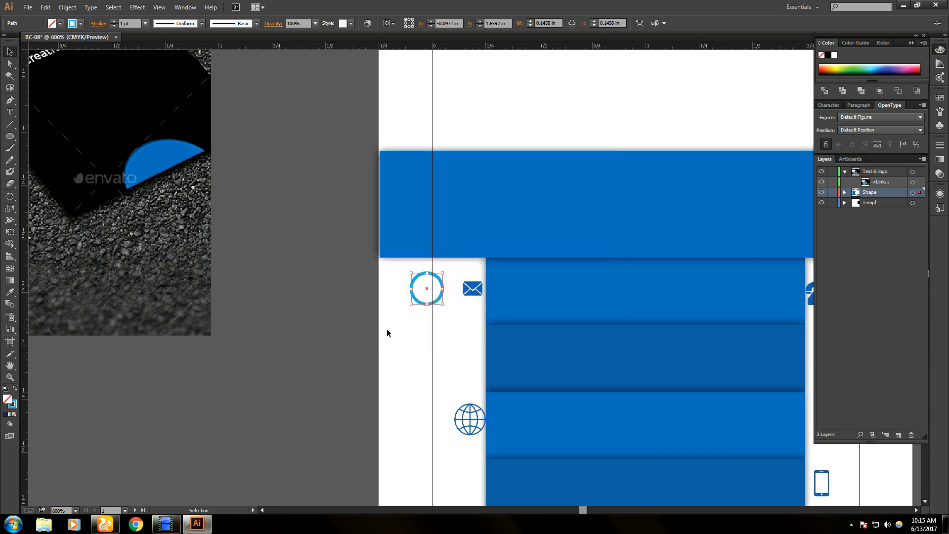
left_click(8, 415)
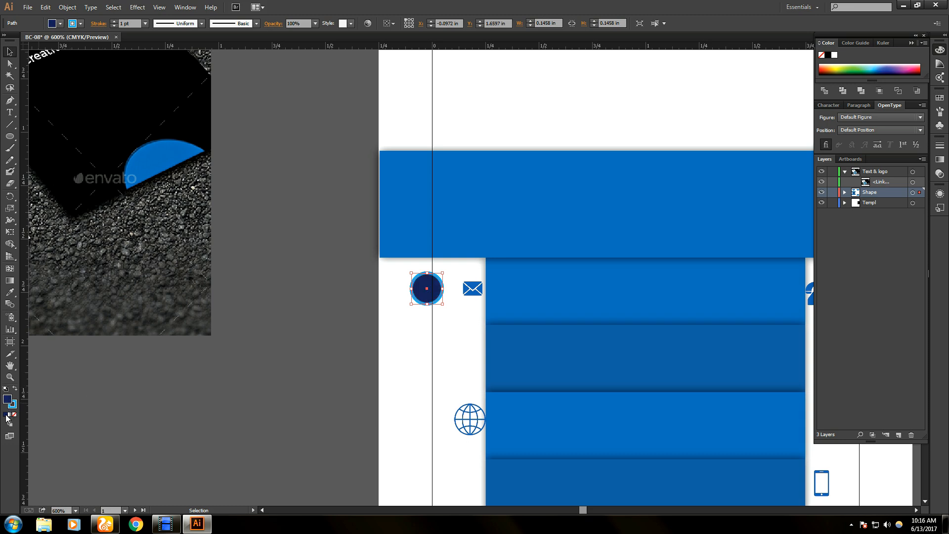
left_click(15, 415)
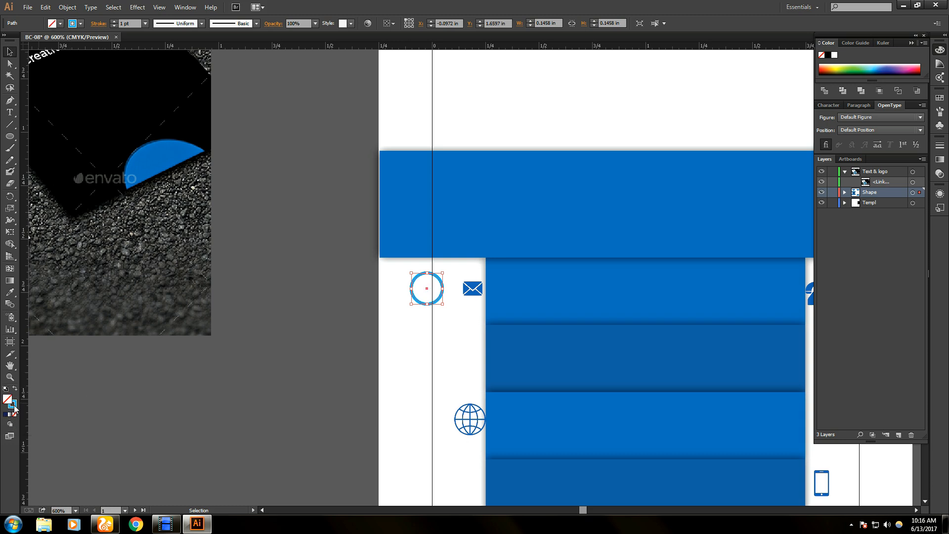
left_click(14, 406)
double_click(13, 405)
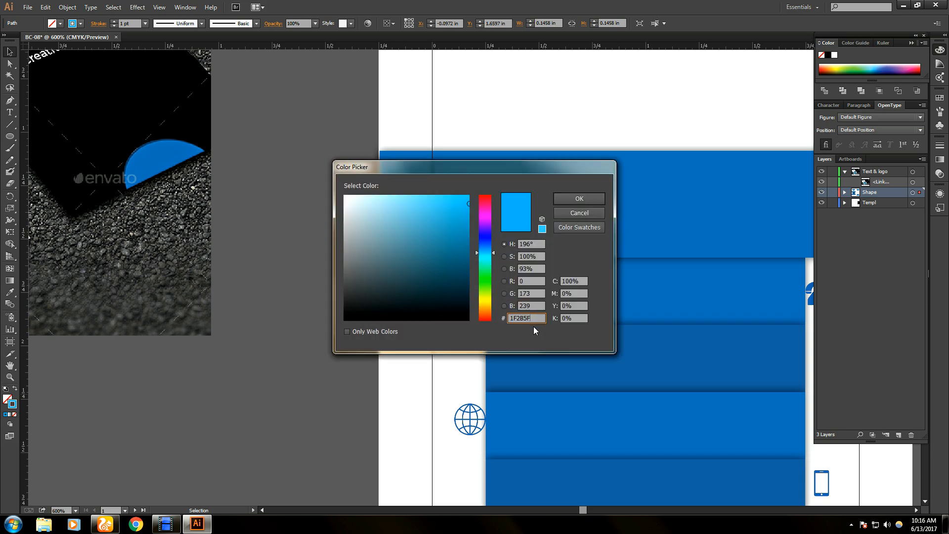
key("Return")
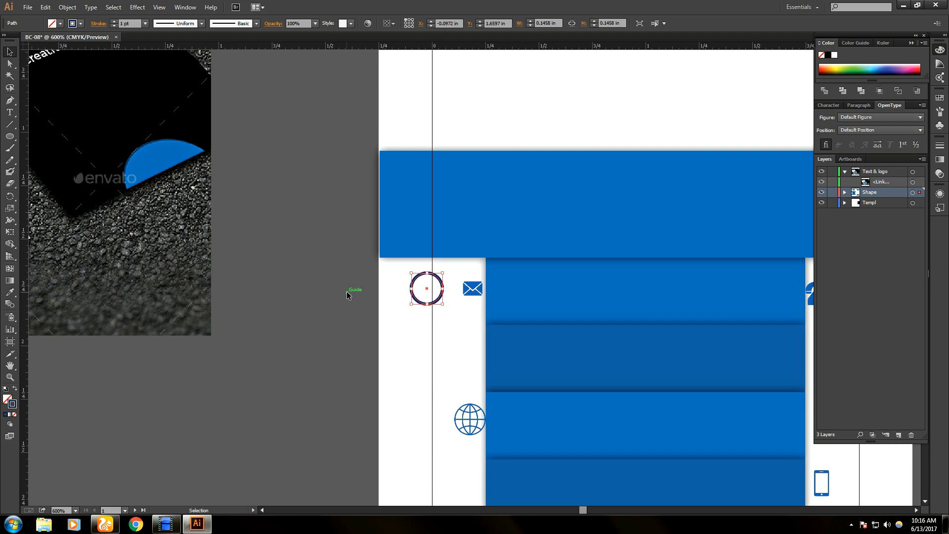
left_click(458, 306)
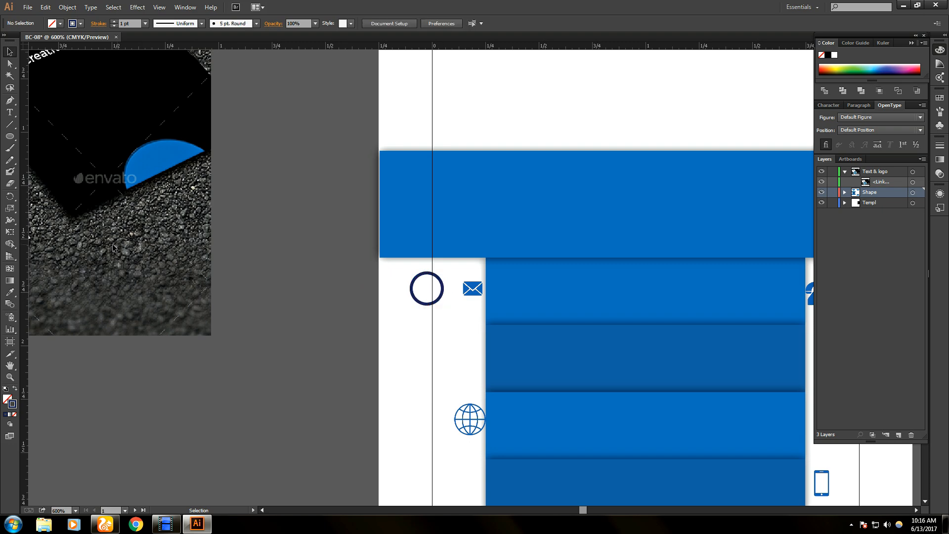
- Pan past the mockup reference image back to the blue card artboard
left_click_drag(60, 206, 452, 233)
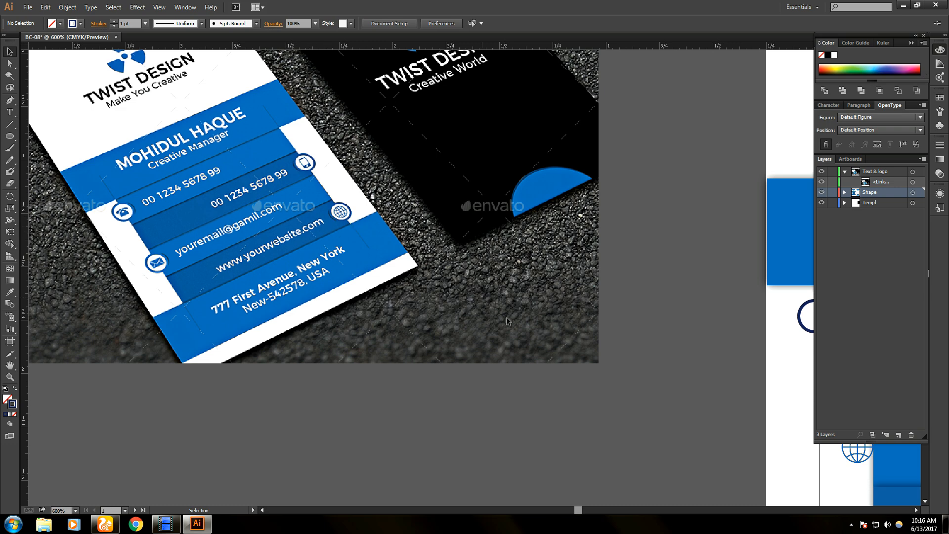
key("space")
left_click_drag(582, 319, 1, 220)
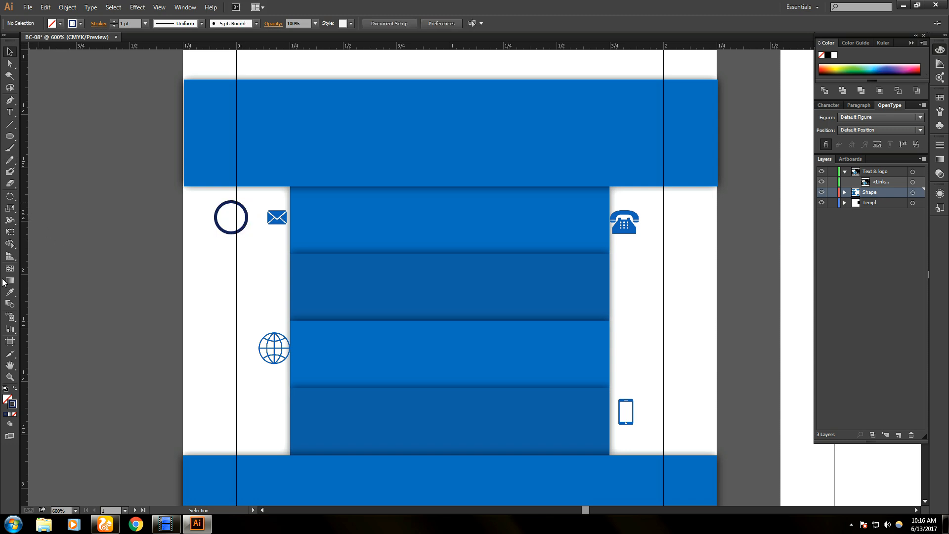
- Sample the darker band's blue with the Eyedropper, then reselect the outlined circle
left_click(9, 293)
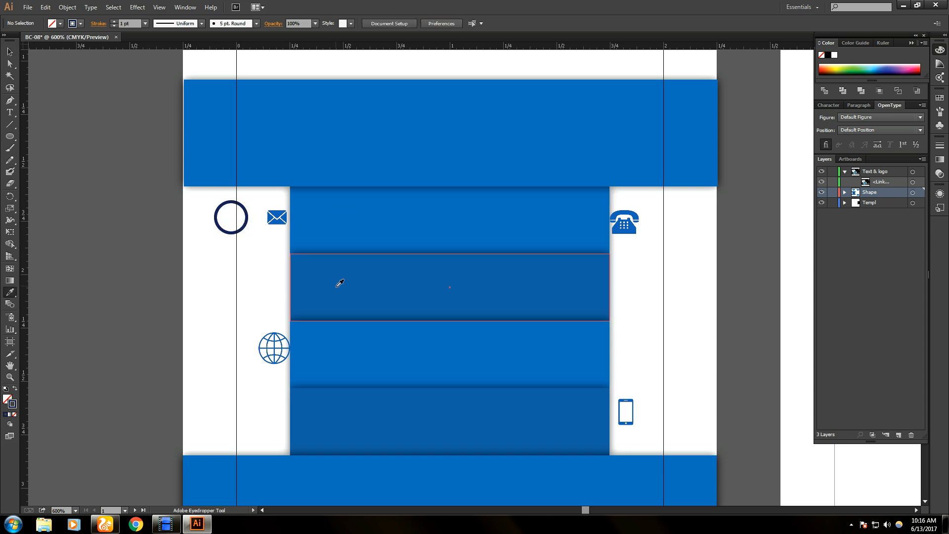
left_click(364, 287)
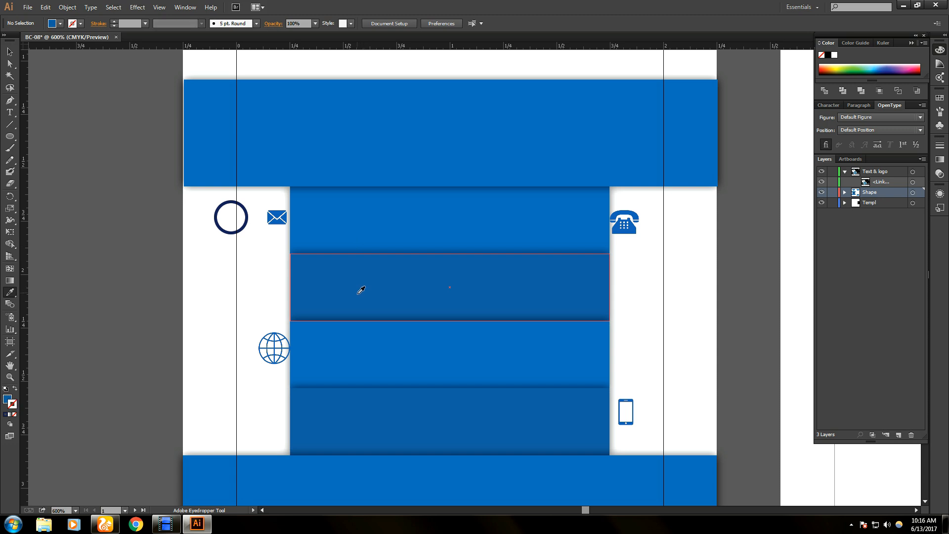
double_click(12, 407)
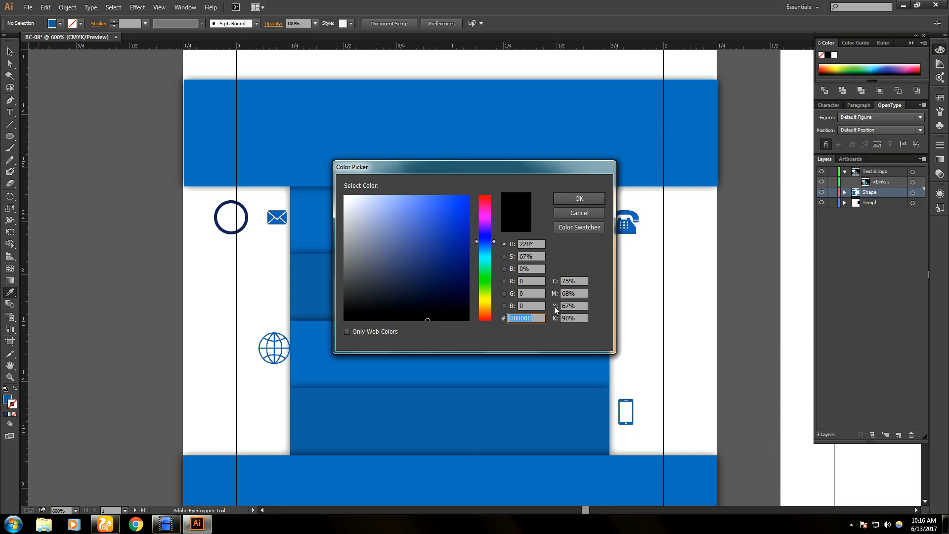
left_click(582, 213)
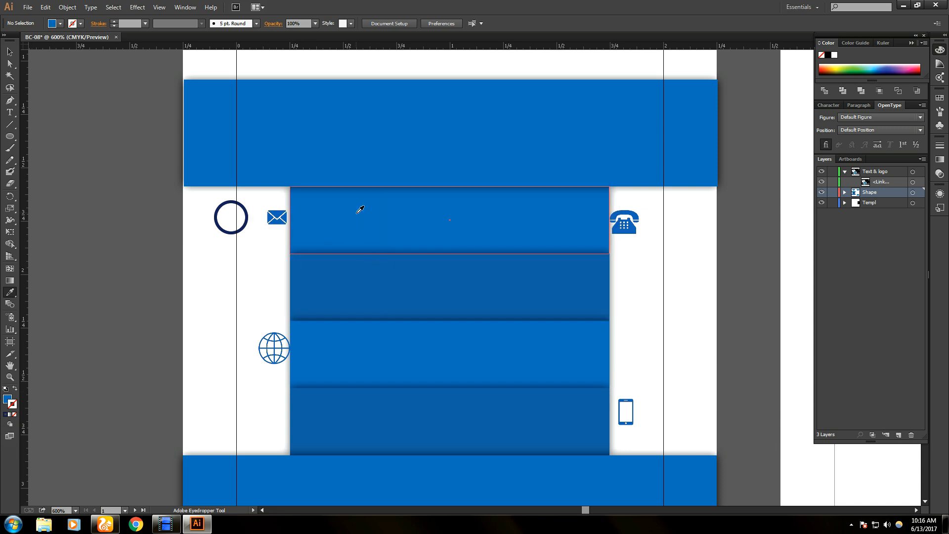
key("v")
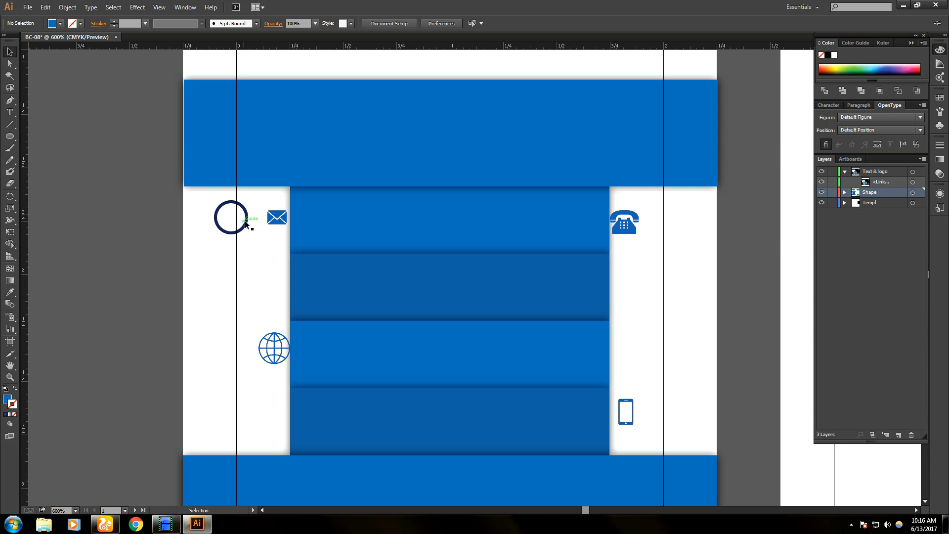
left_click(245, 221)
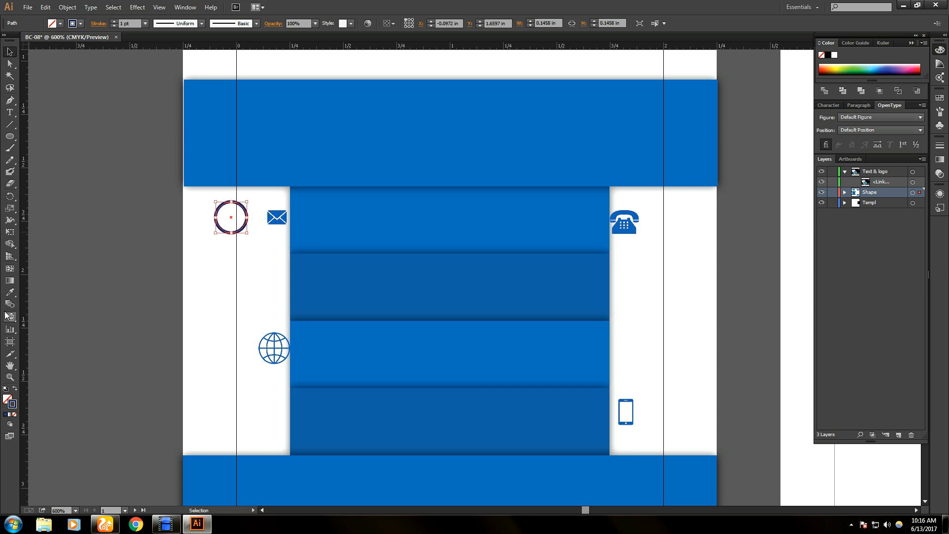
- Eyedrop the band's blue onto the circle, then remove its fill and restore a 1 pt outline
left_click(11, 294)
left_click(380, 222)
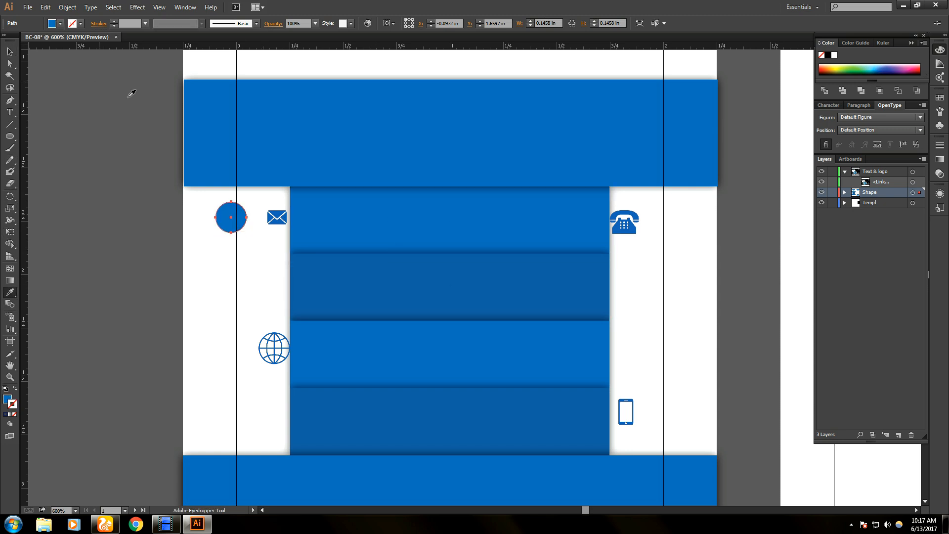
left_click(10, 52)
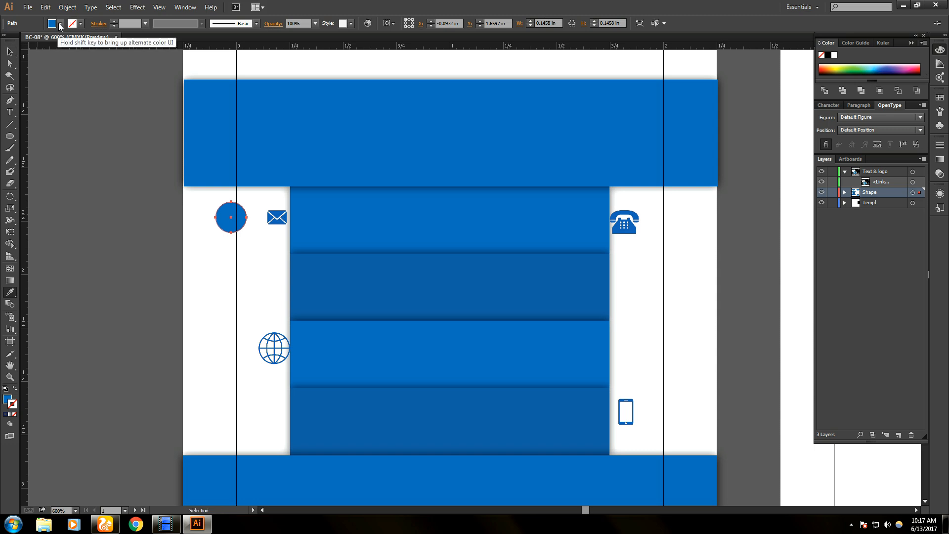
left_click(60, 23)
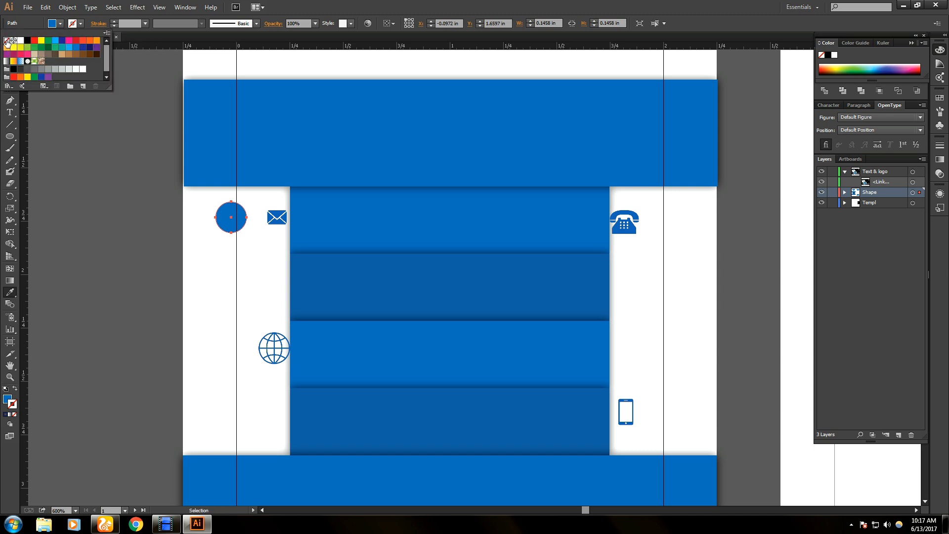
left_click(6, 40)
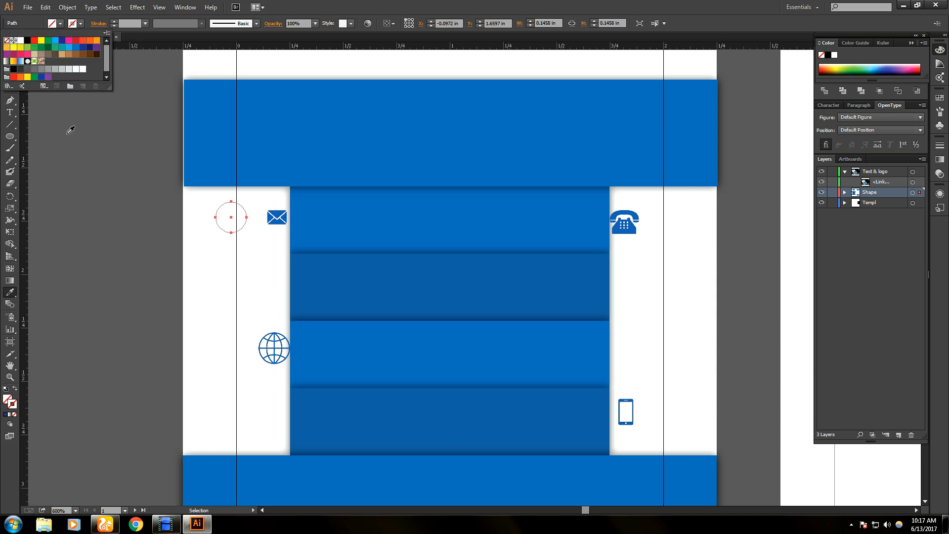
left_click(127, 231)
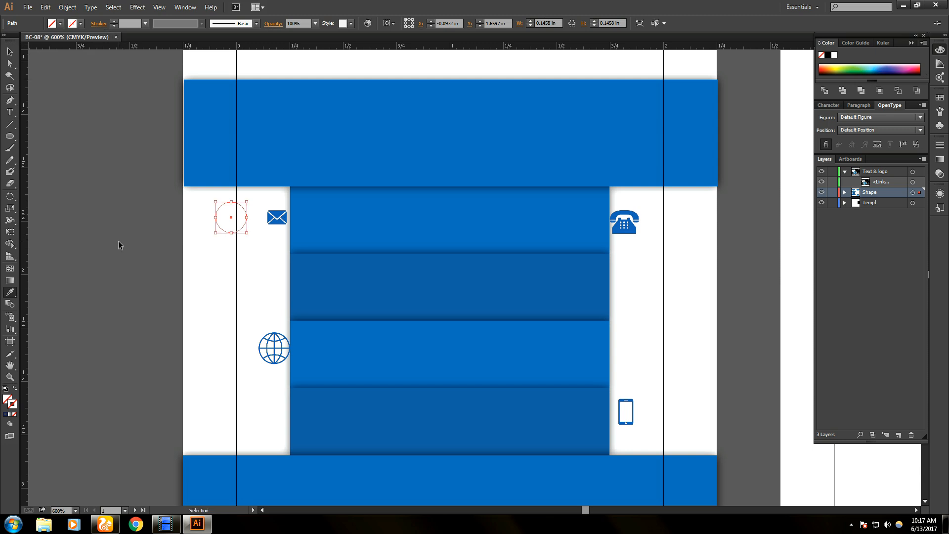
key("ctrl+shift+b")
left_click(6, 417)
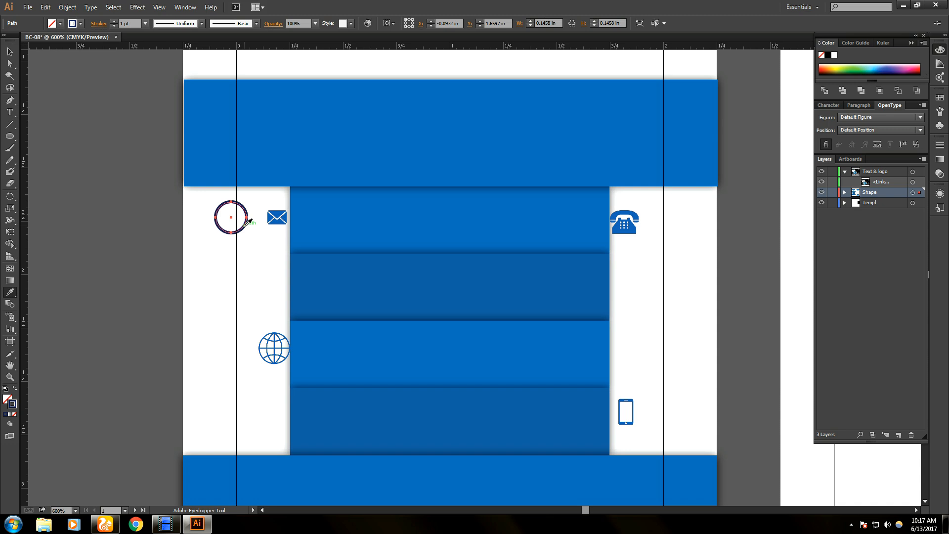
- Eyedrop the banner blue into the circle's fill and read its value in the Color Picker
left_click(10, 51)
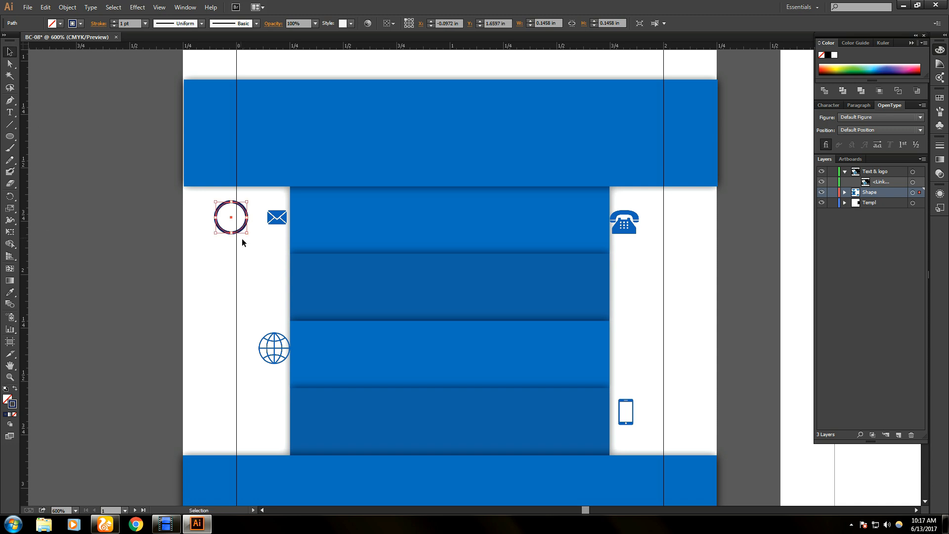
left_click(9, 292)
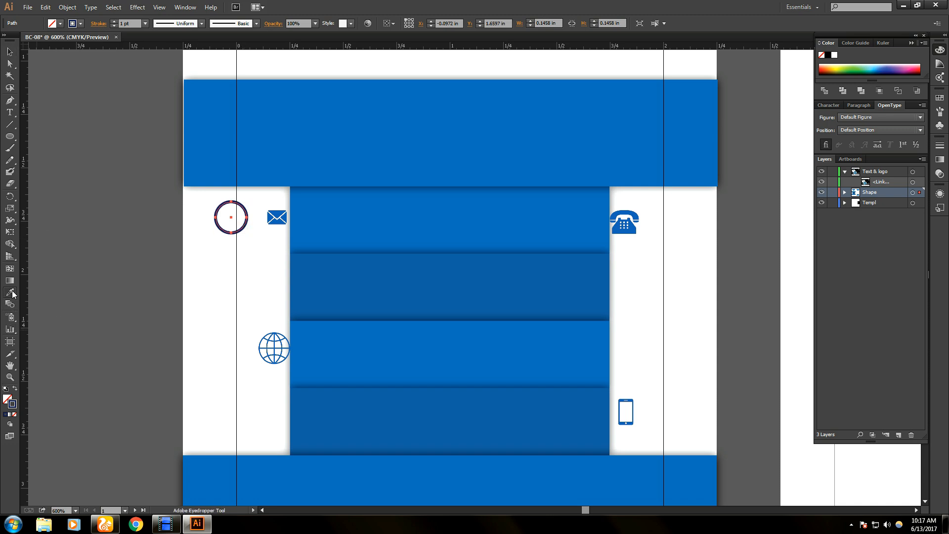
left_click(331, 223)
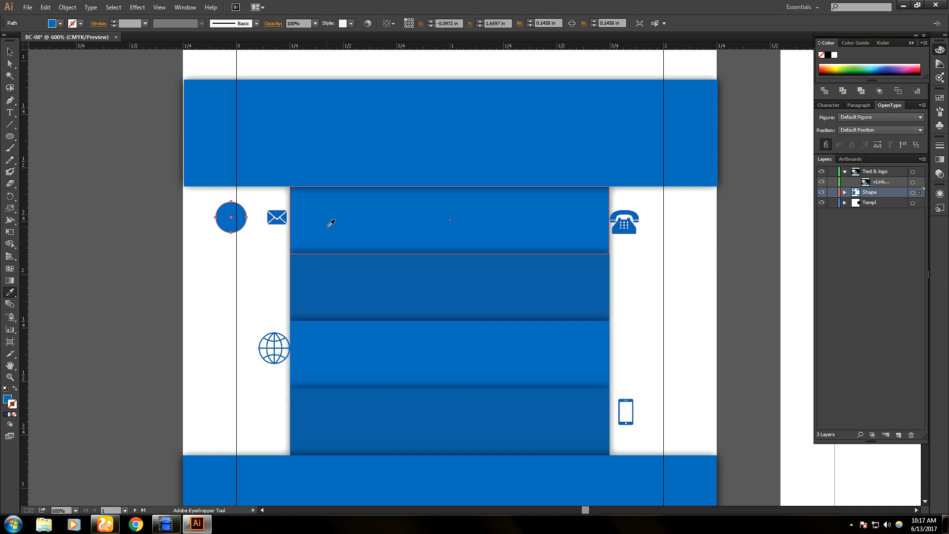
double_click(6, 400)
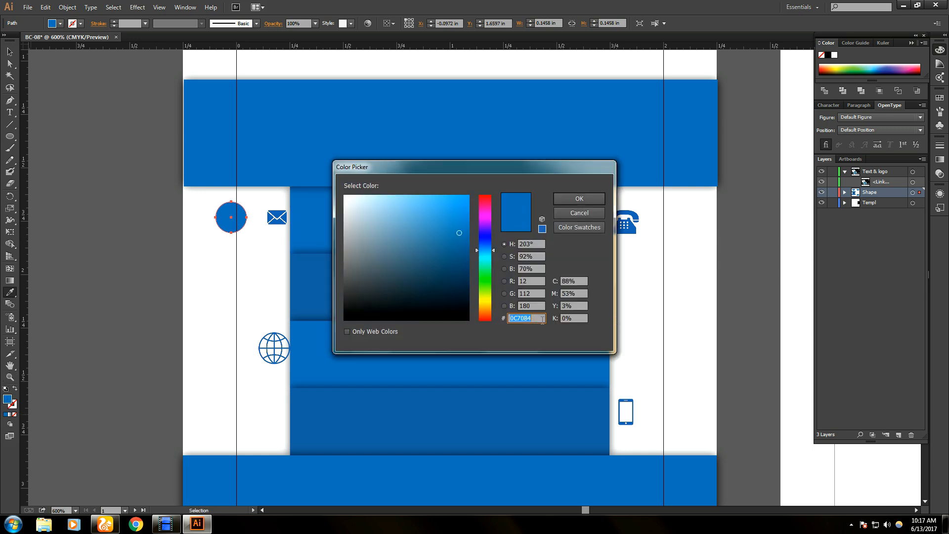
left_click(580, 200)
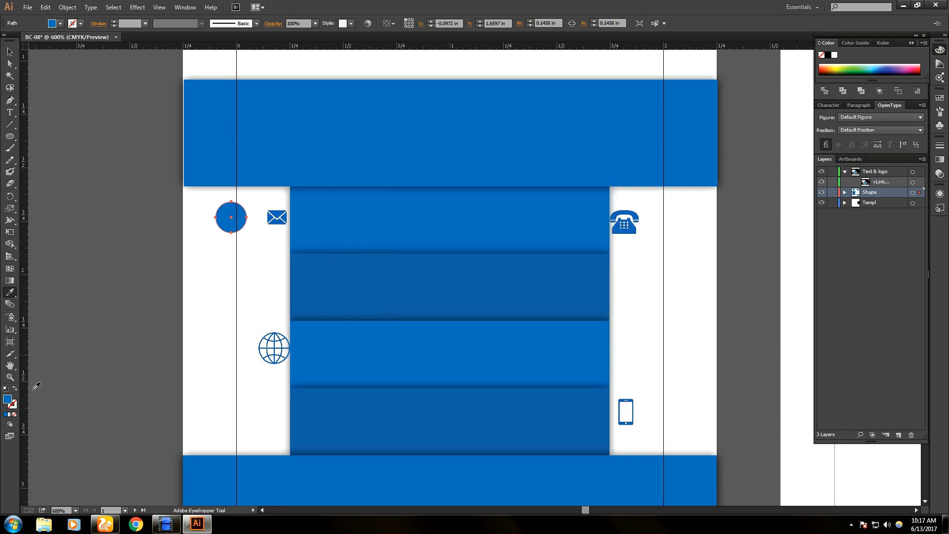
- Set the circle to no fill with a 0C70B4 blue outline
left_click(9, 51)
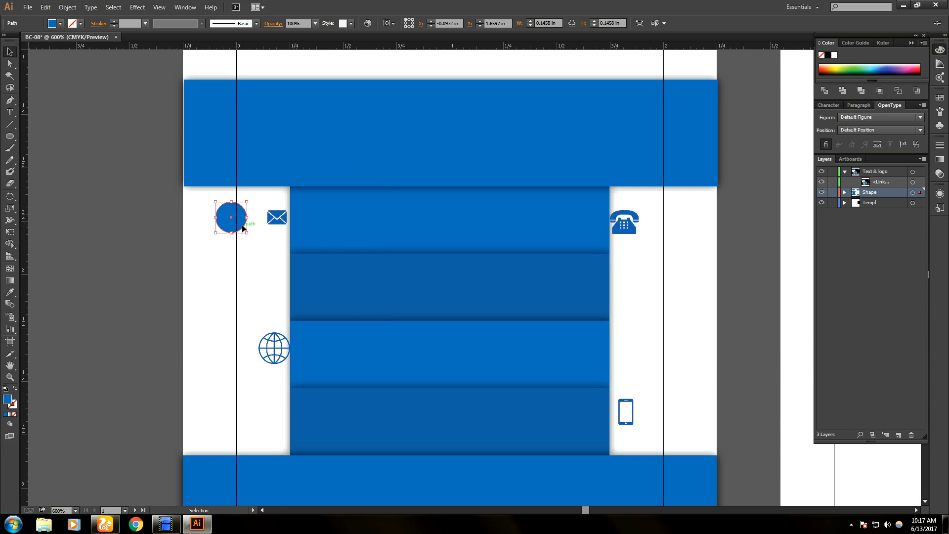
left_click(60, 24)
left_click(6, 40)
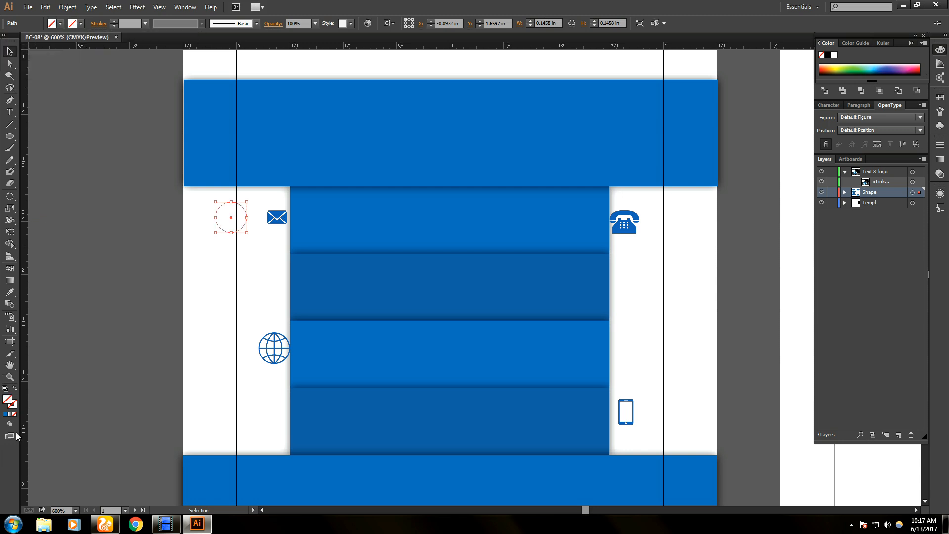
left_click(79, 23)
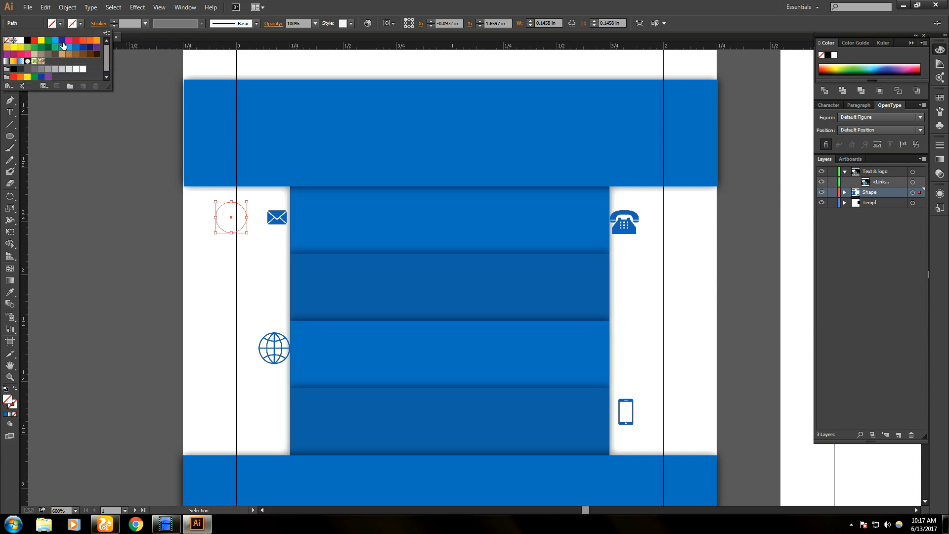
left_click(61, 40)
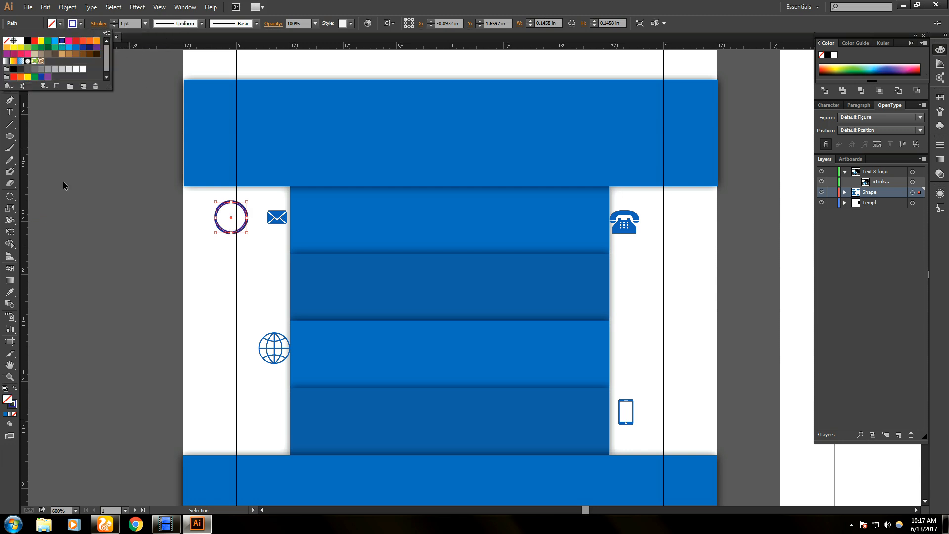
double_click(13, 405)
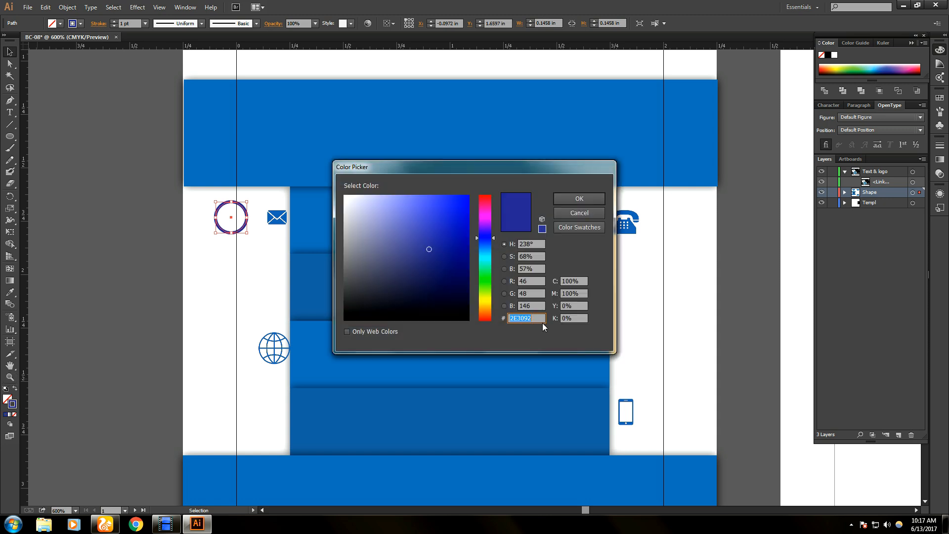
key("ctrl+v")
left_click(583, 197)
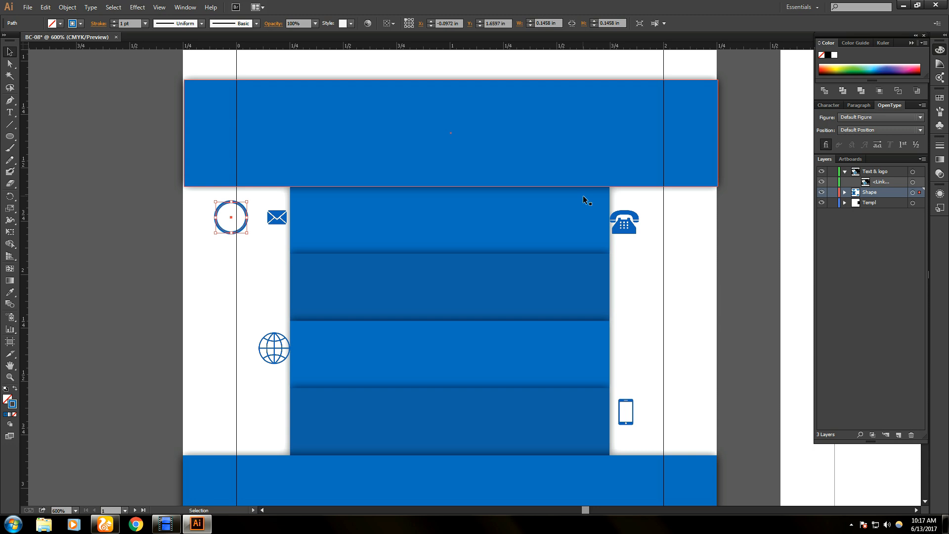
left_click(220, 252)
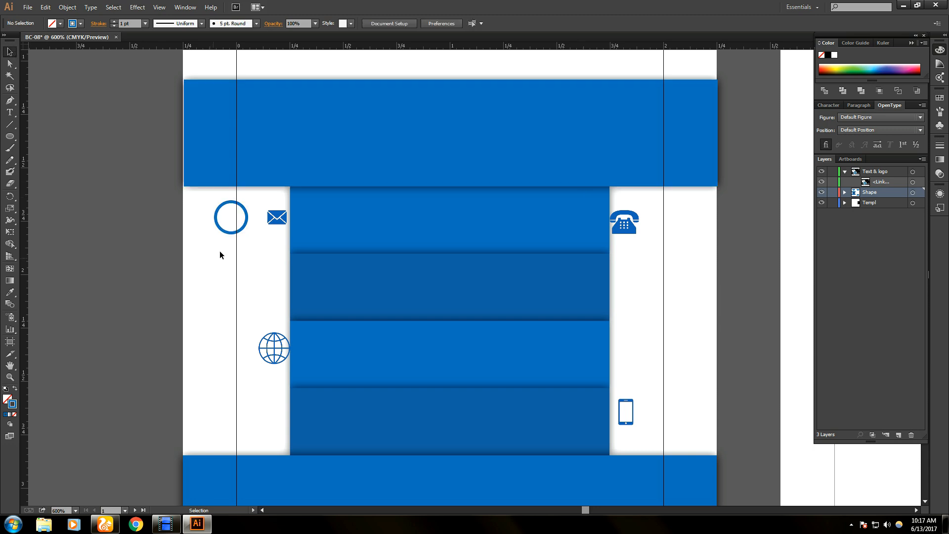
- Drag the envelope icon into the circle and nudge it onto the guide to centre it
left_click_drag(269, 223, 241, 223)
left_click(242, 247)
left_click(239, 232)
left_click(241, 242)
left_click(239, 223)
left_click(269, 262)
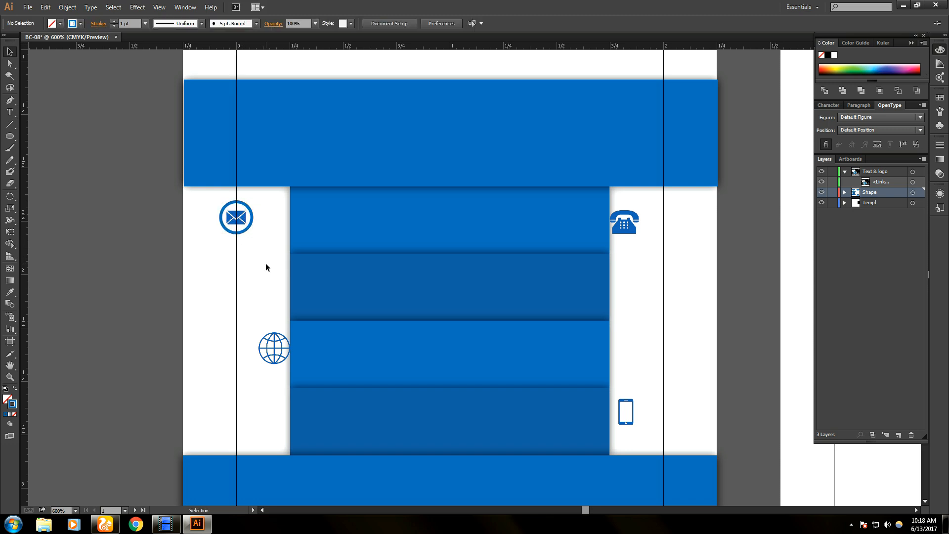
- Undo an accidental move of the blue band group and reselect the envelope
left_click_drag(212, 202, 251, 237)
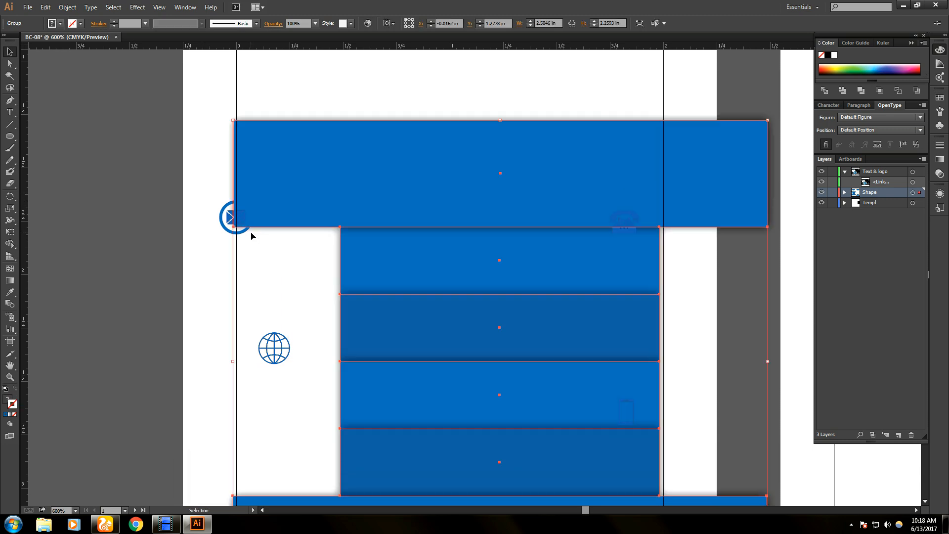
key("ctrl+z")
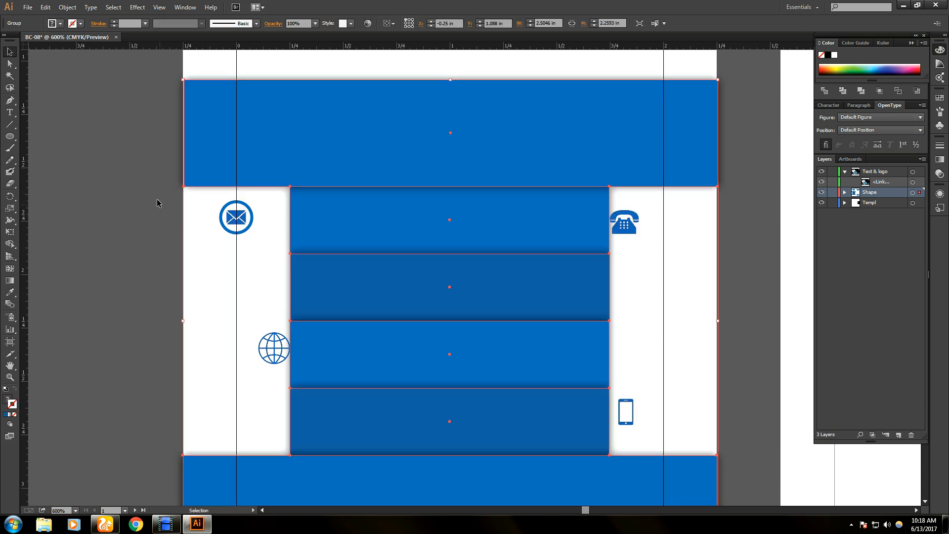
left_click(257, 211)
left_click(242, 215)
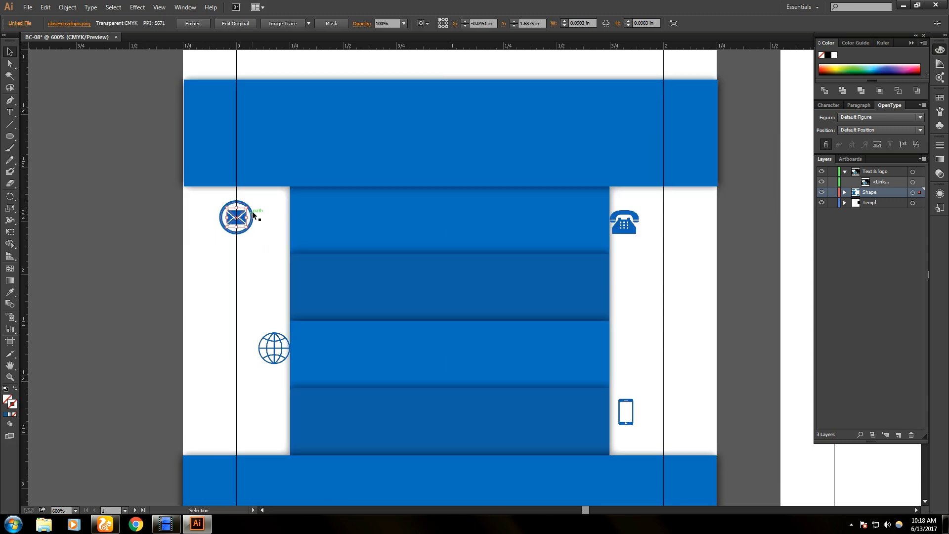
- Set the envelope ring's stroke weight to 0.5 pt
left_click(258, 230)
key("space")
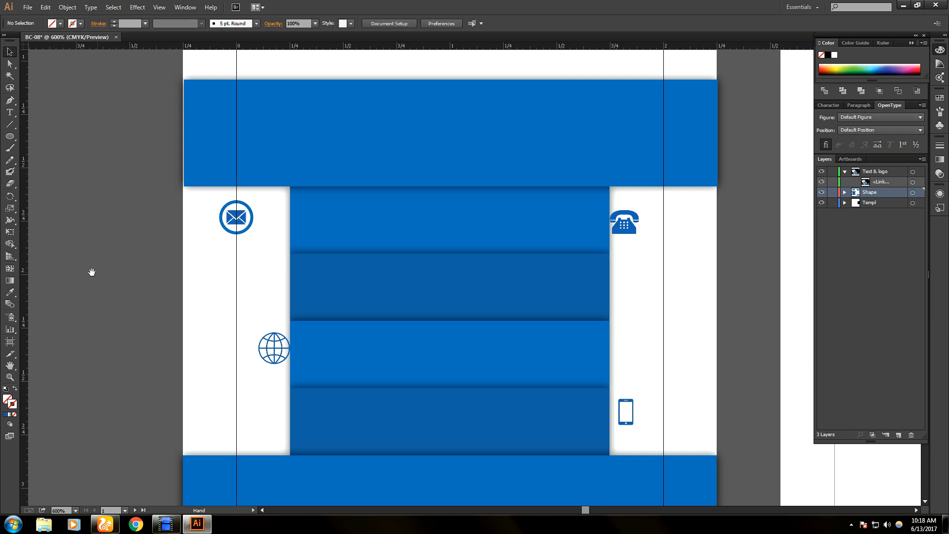
left_click_drag(91, 273, 265, 272)
left_click(446, 225)
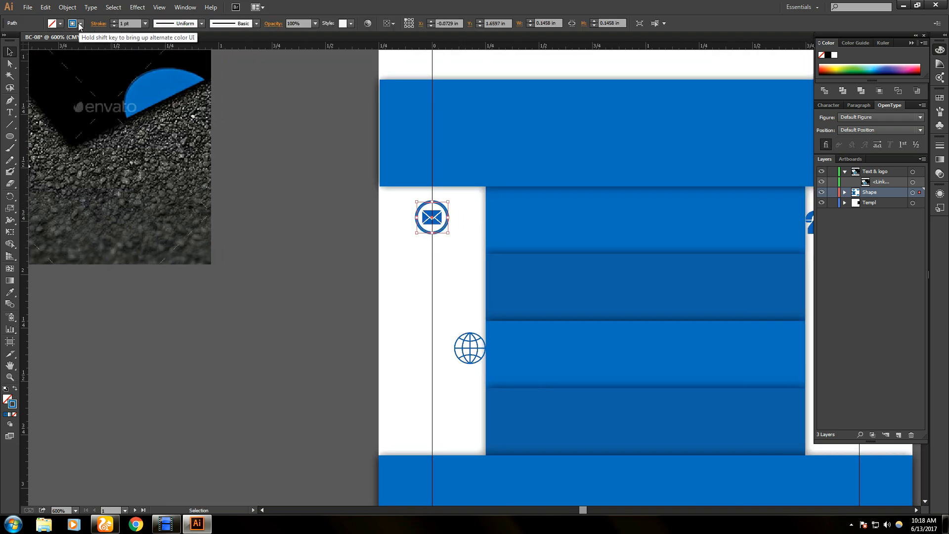
left_click(123, 24)
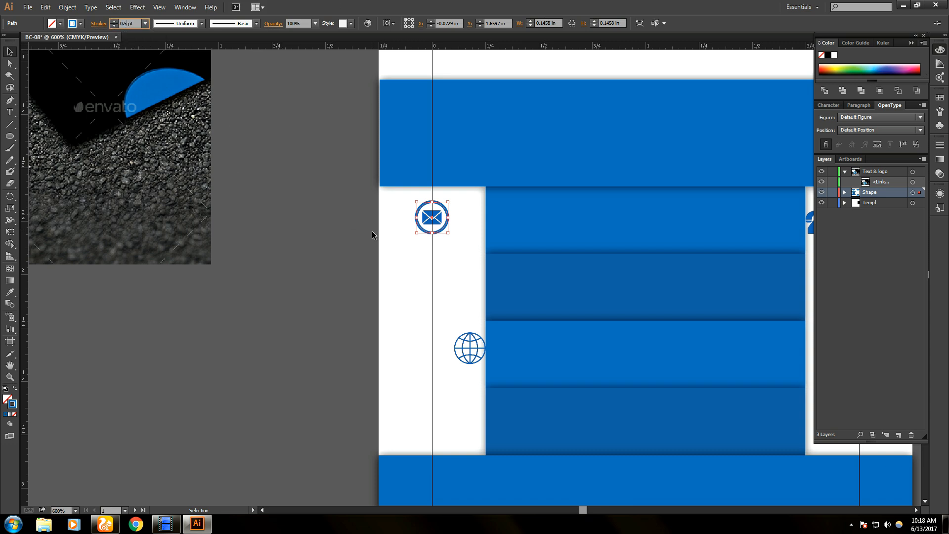
left_click(416, 257)
- Alt-drag a spare copy of the ring onto the pasteboard
left_click(439, 236)
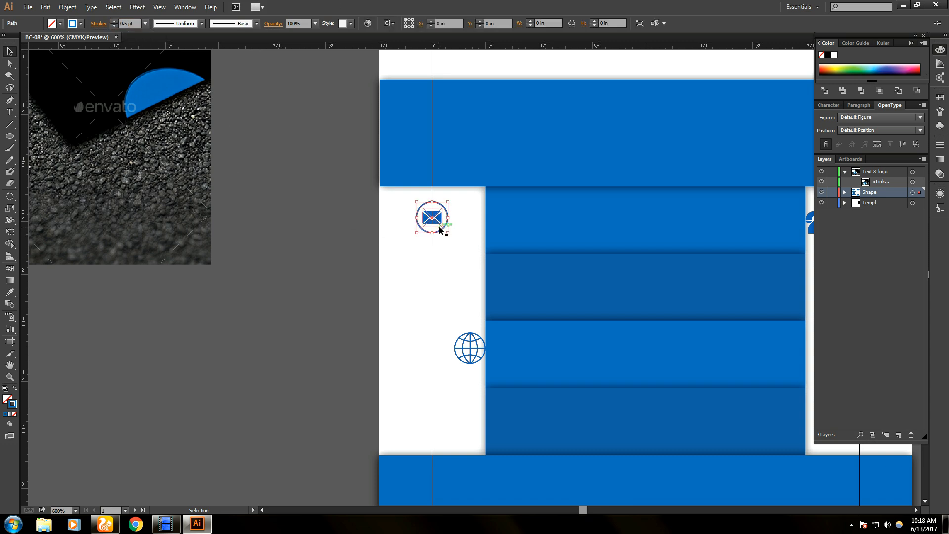
left_click_drag(444, 232, 345, 284)
left_click(403, 285)
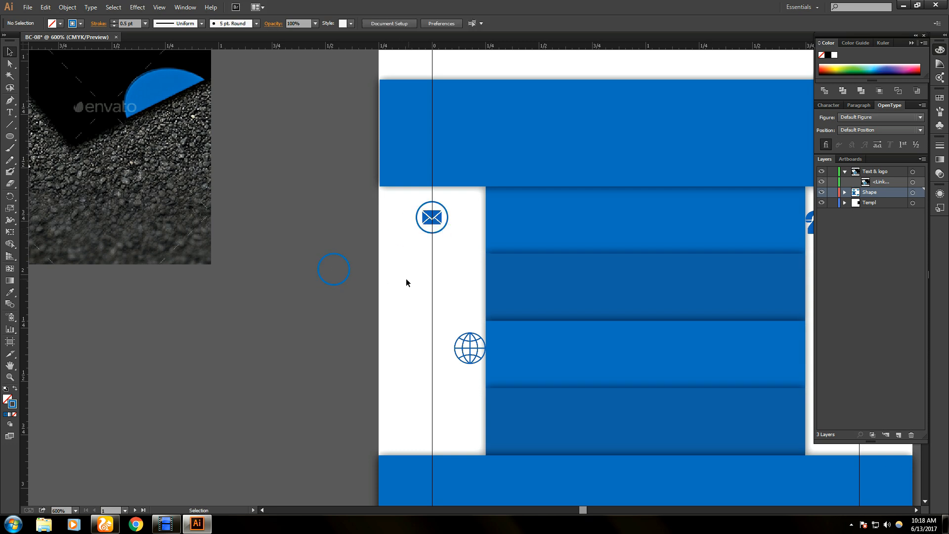
- Group the envelope with its ring and nudge the group slightly left
left_click(437, 230)
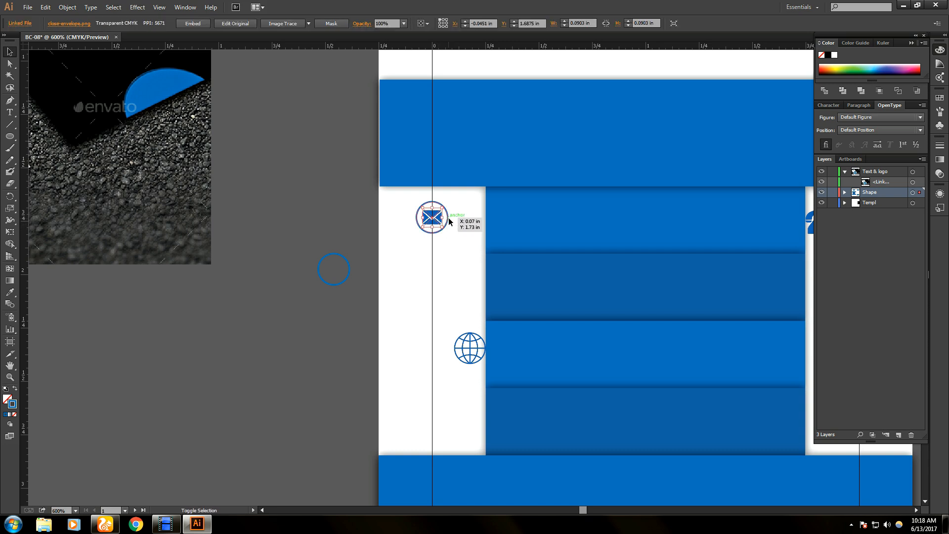
left_click(431, 203, "shift")
right_click(433, 219)
left_click(451, 265)
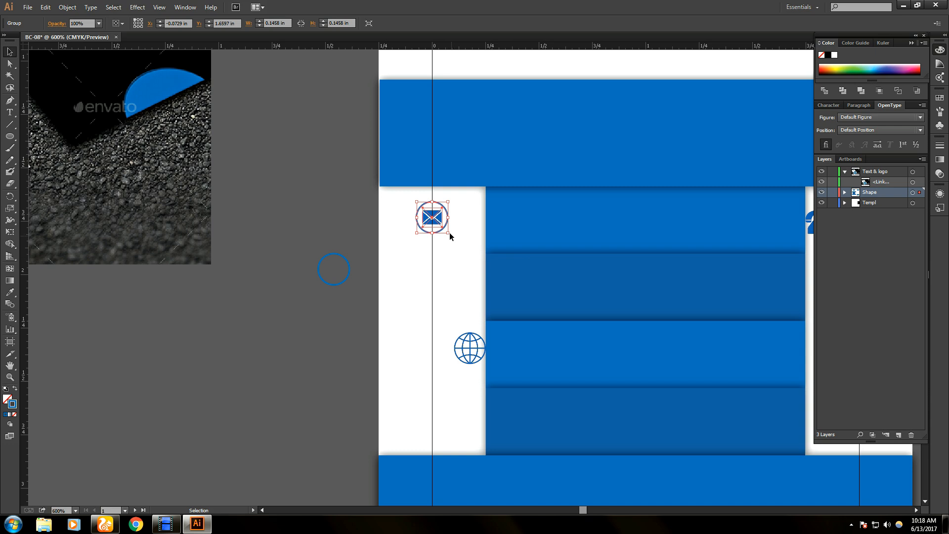
left_click_drag(448, 232, 478, 225)
left_click(478, 250)
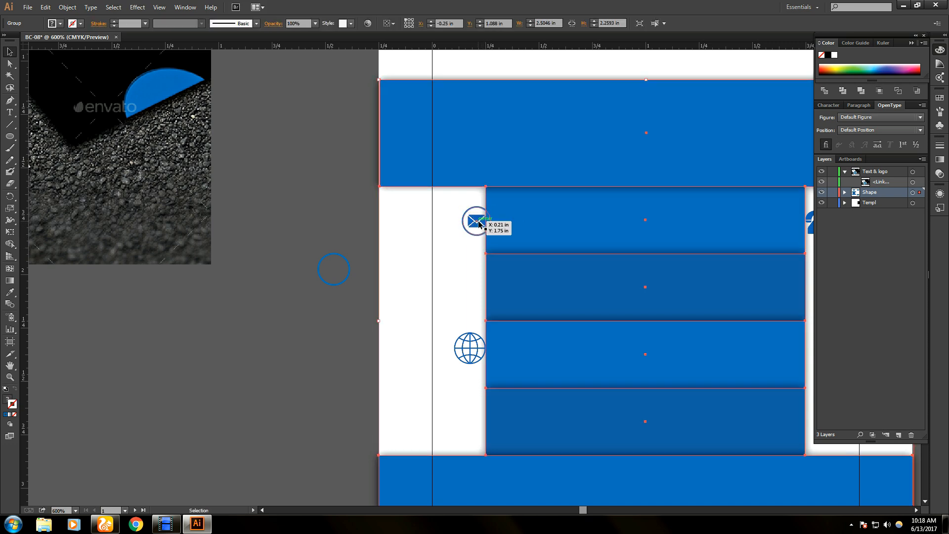
left_click(477, 225)
left_click_drag(476, 223, 473, 224)
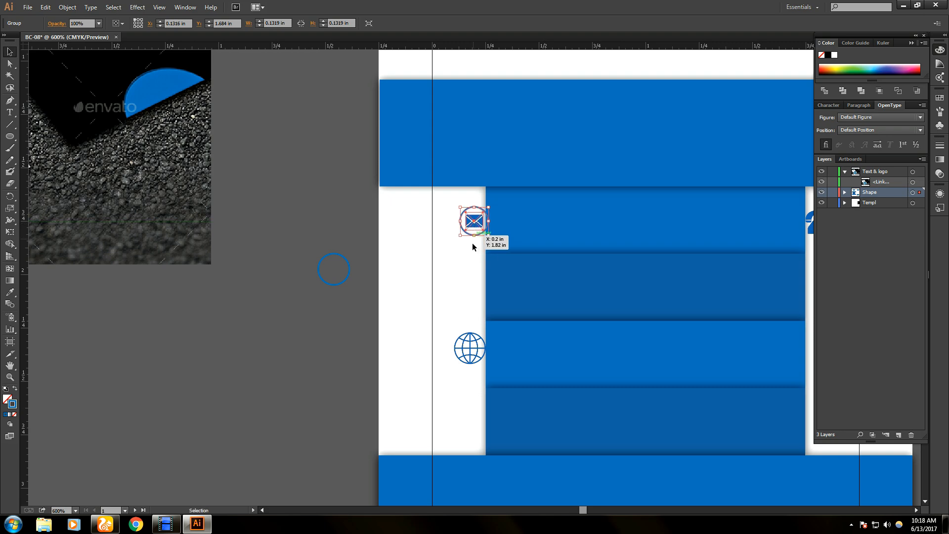
left_click(472, 243)
scroll(119, 272, "down", 1)
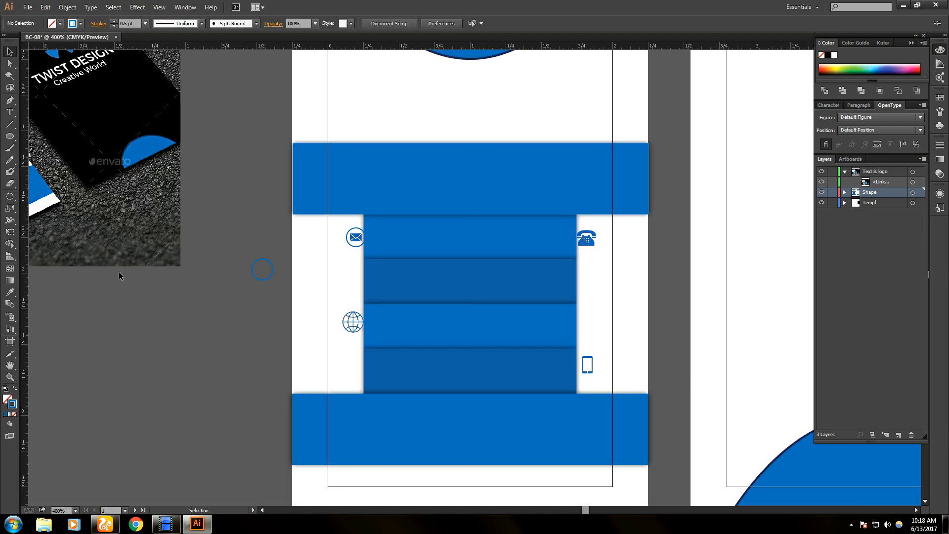
- Ungroup the envelope from its ring and bring the envelope image to the front
left_click_drag(59, 174, 142, 242)
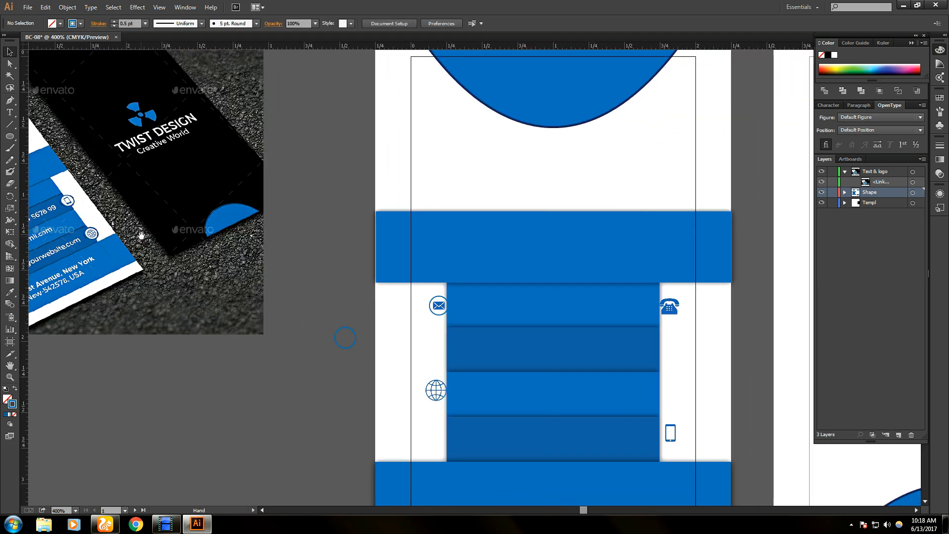
left_click(442, 314)
right_click(439, 308)
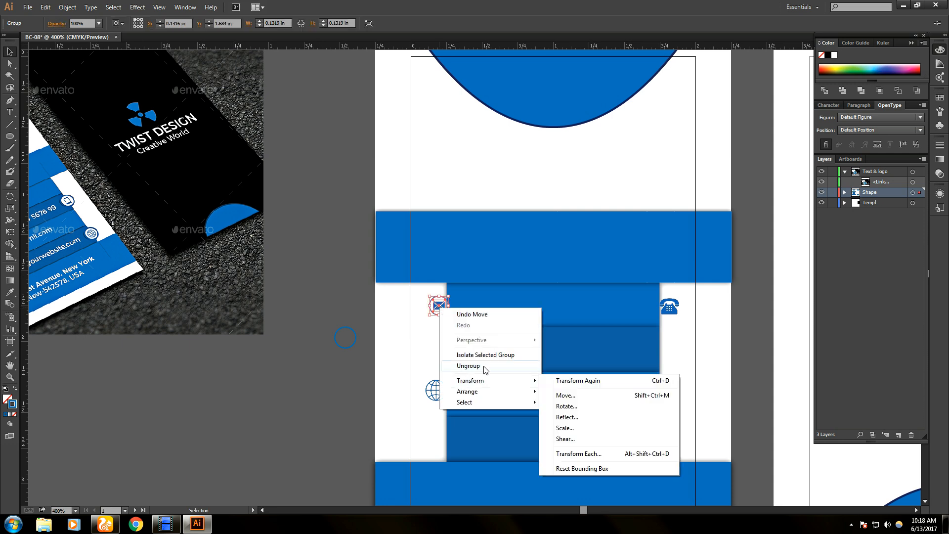
left_click(468, 366)
left_click(426, 339)
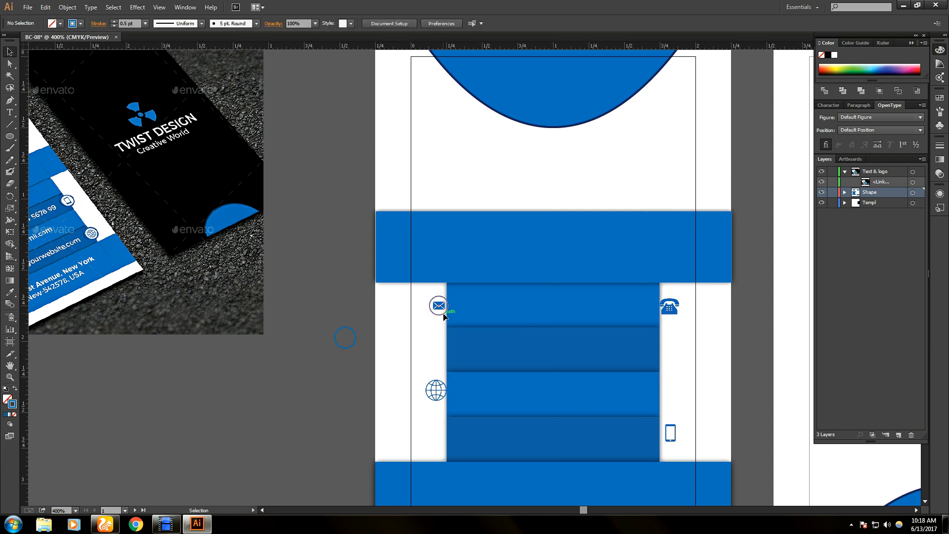
left_click(444, 317)
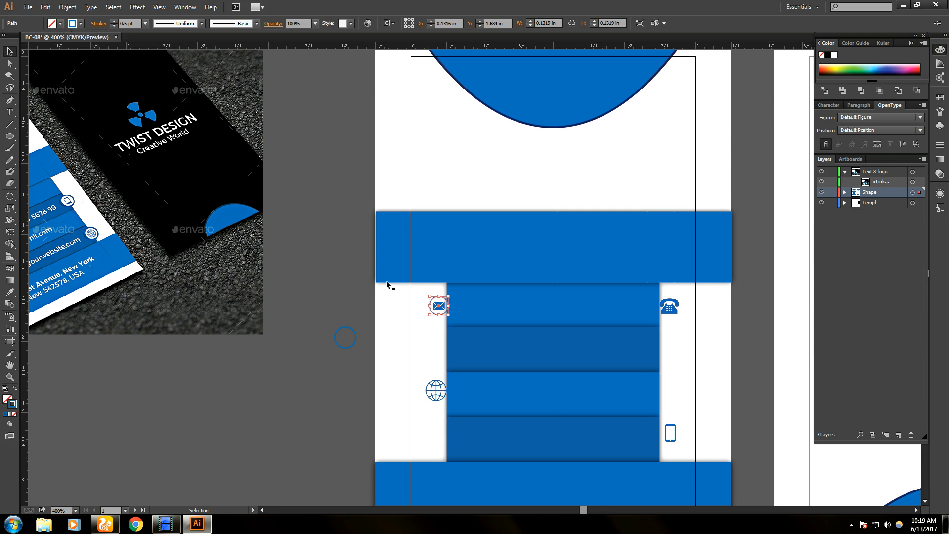
left_click(440, 310)
right_click(441, 310)
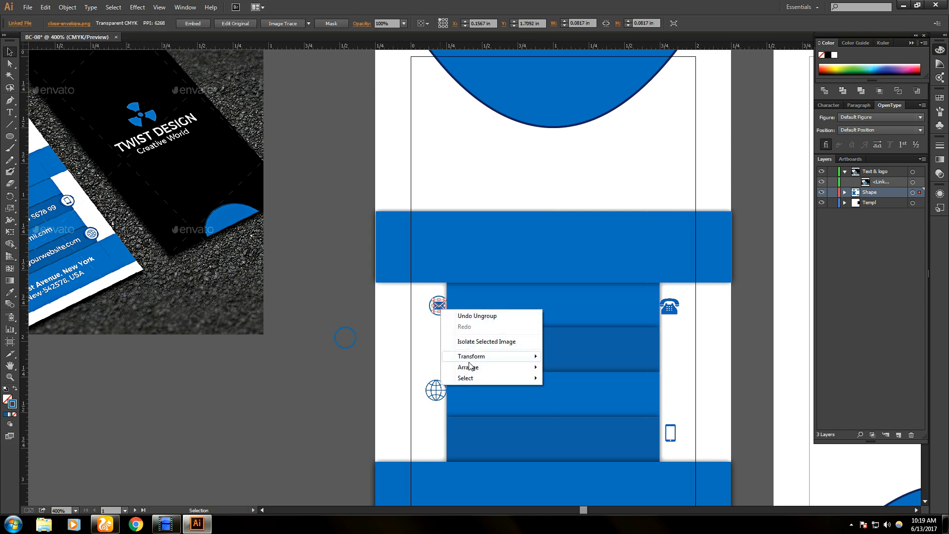
mouse_move(471, 370)
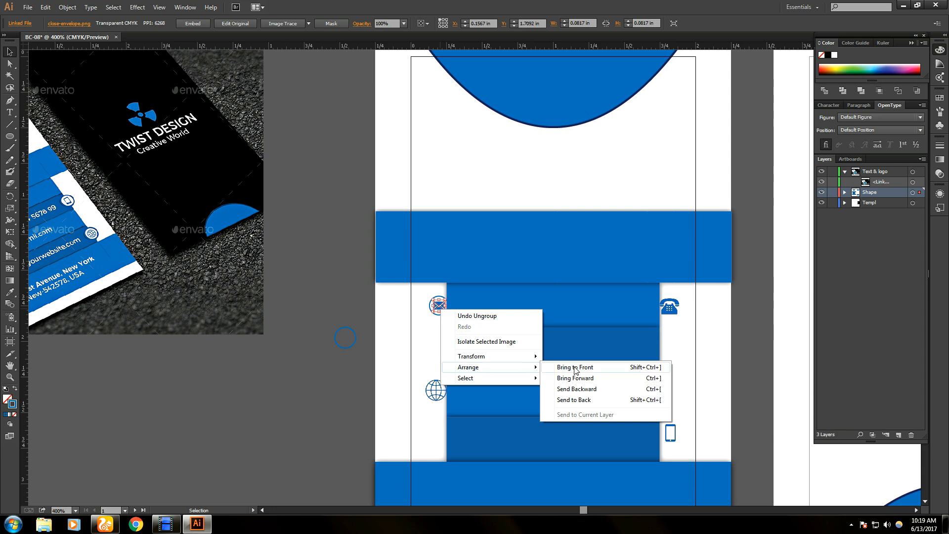
left_click(575, 368)
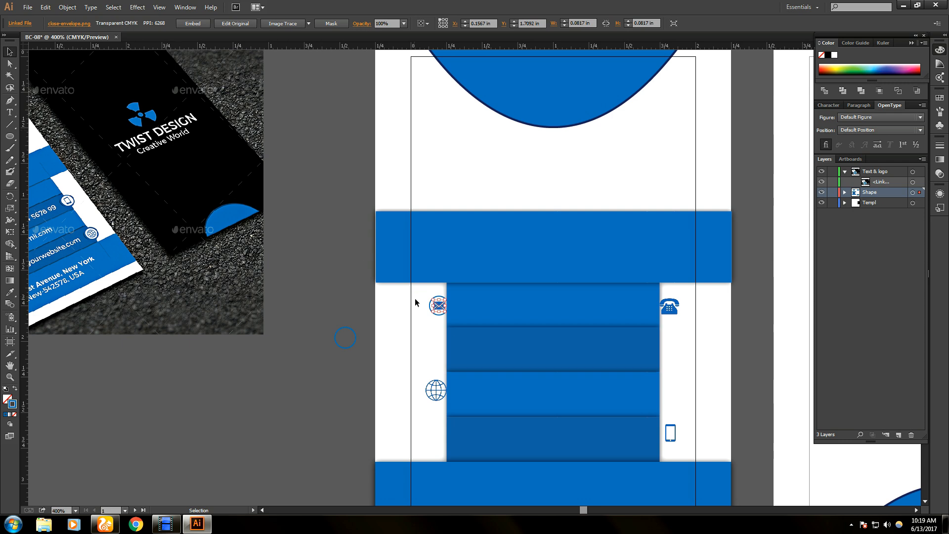
- Fill the ring behind the envelope with white
left_click(441, 315)
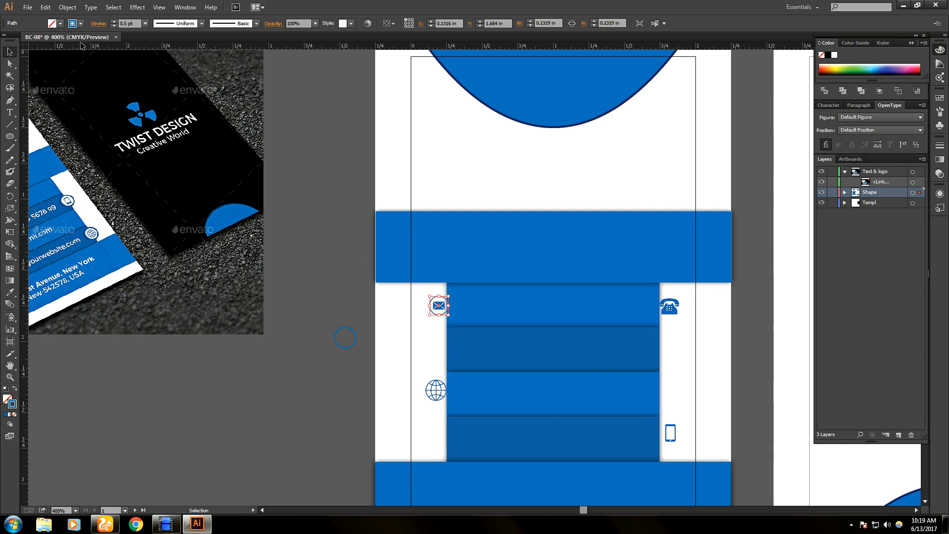
left_click(59, 24)
left_click(20, 41)
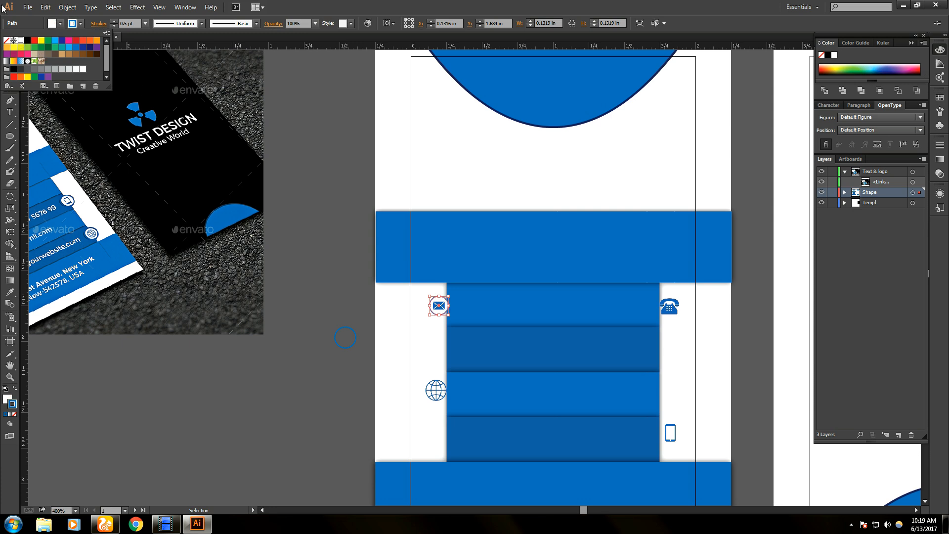
left_click(25, 19)
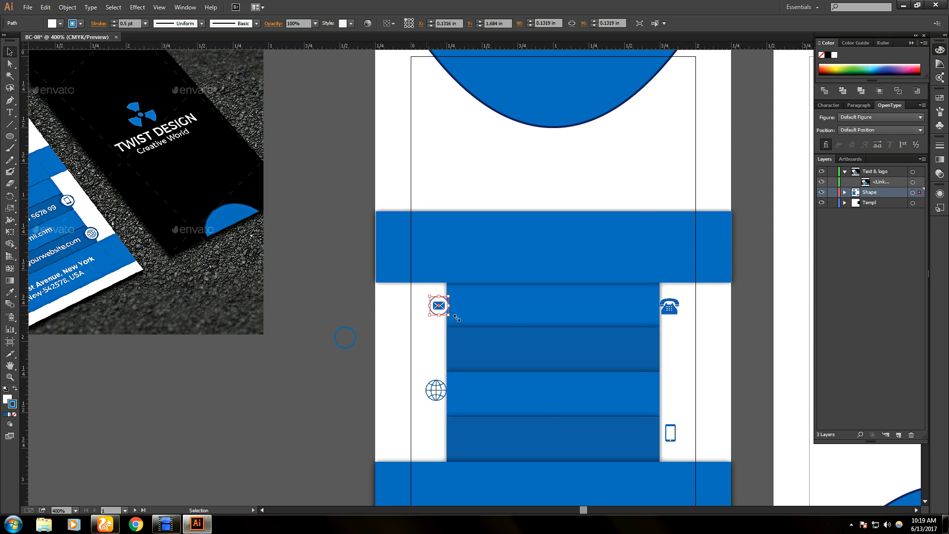
- Drag the envelope and ring together onto the blue panel's edge, then undo that move
scroll(521, 351, "up", 3)
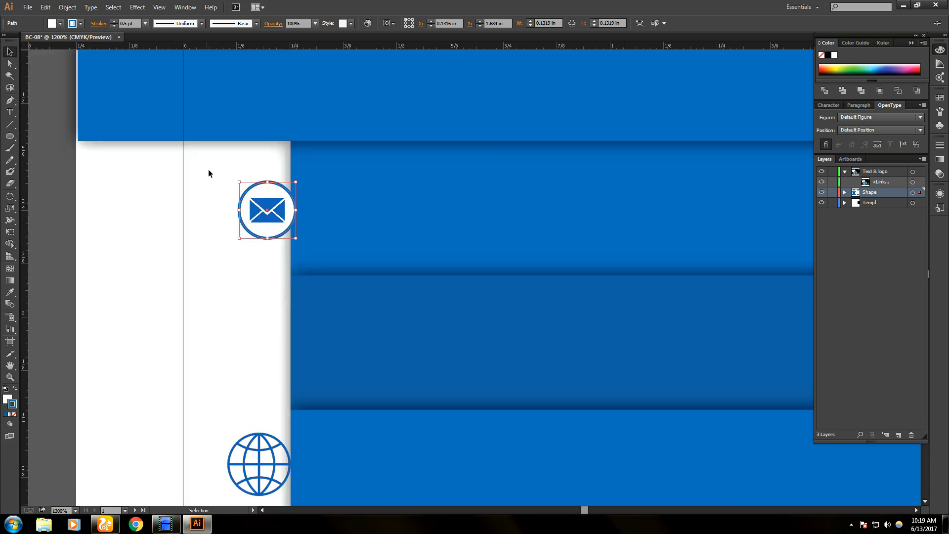
left_click(298, 242)
left_click(233, 260)
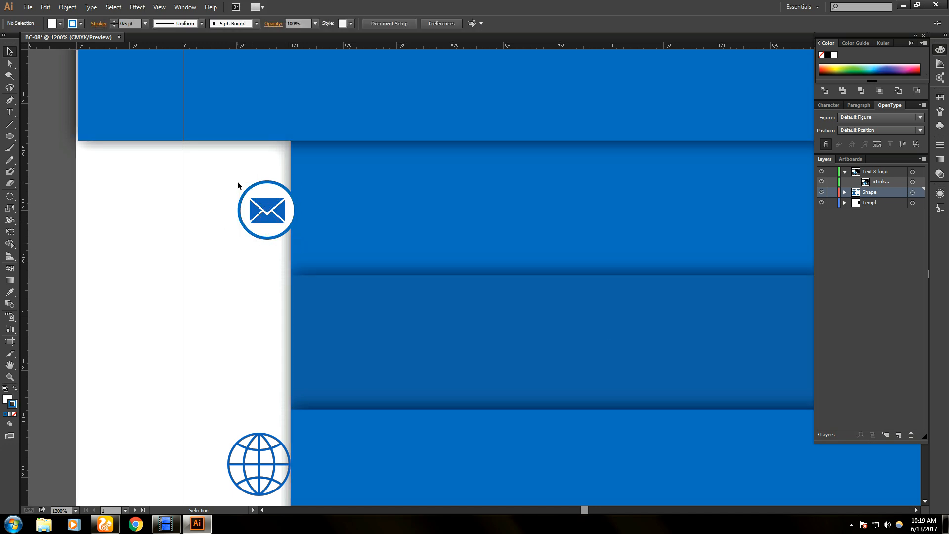
left_click_drag(280, 271, 279, 267)
scroll(280, 267, "down", 1)
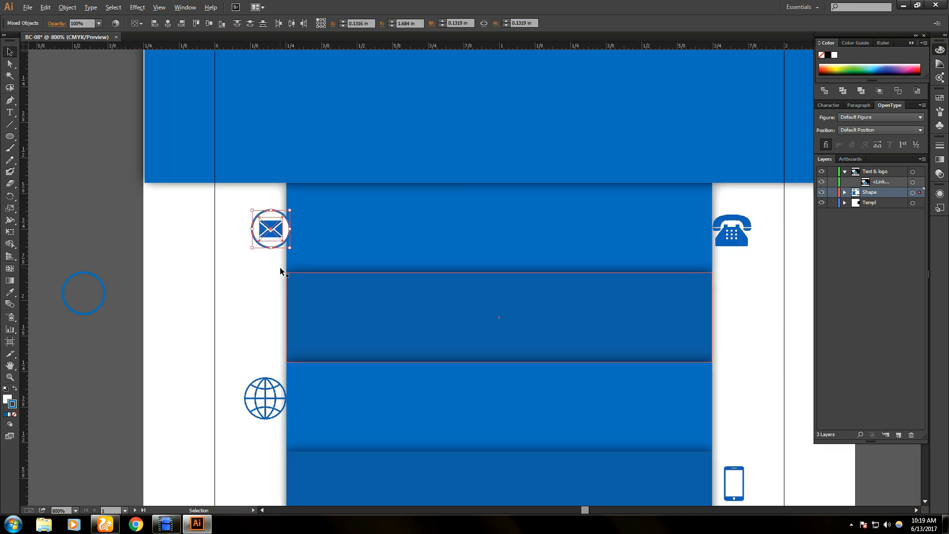
scroll(279, 266, "down", 1)
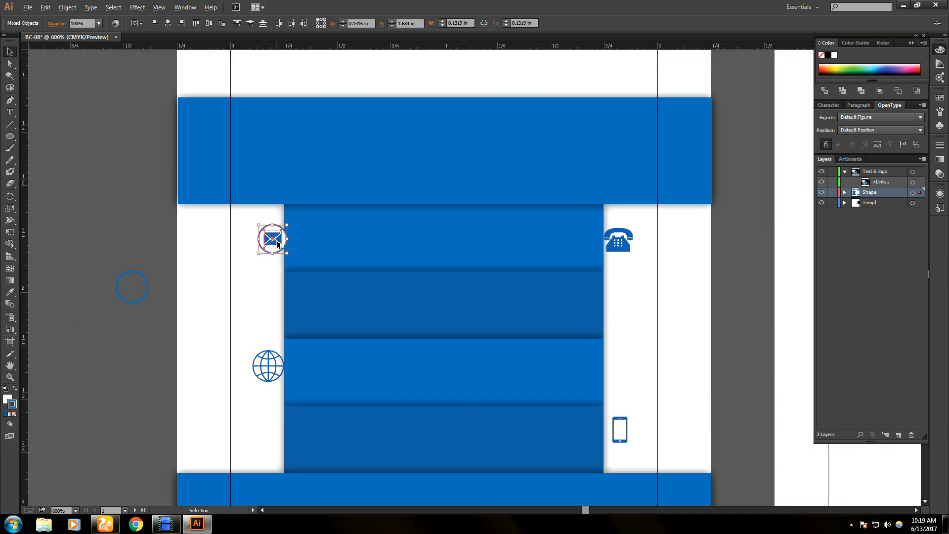
left_click_drag(279, 245, 290, 241)
key("ctrl+z")
left_click(259, 263)
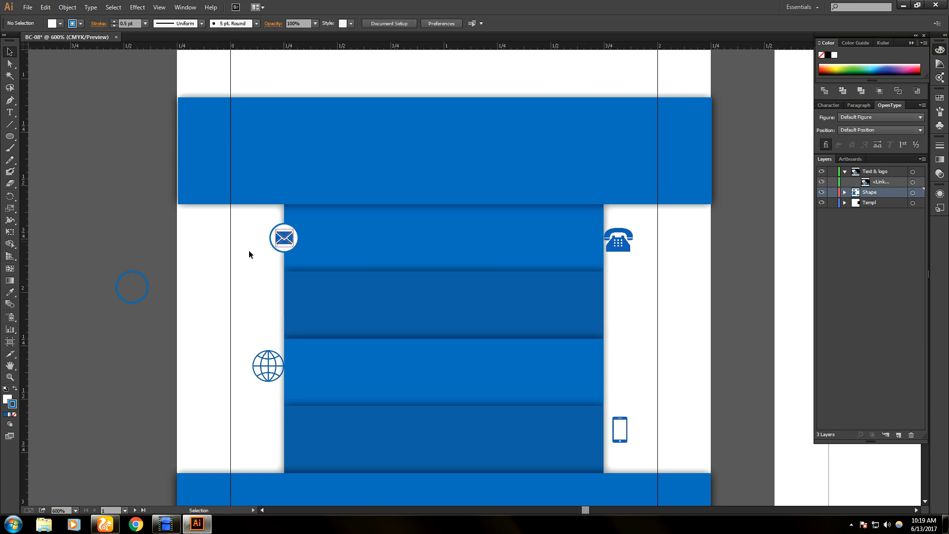
- Fill the spare circle on the pasteboard with white
left_click(147, 292)
left_click(60, 23)
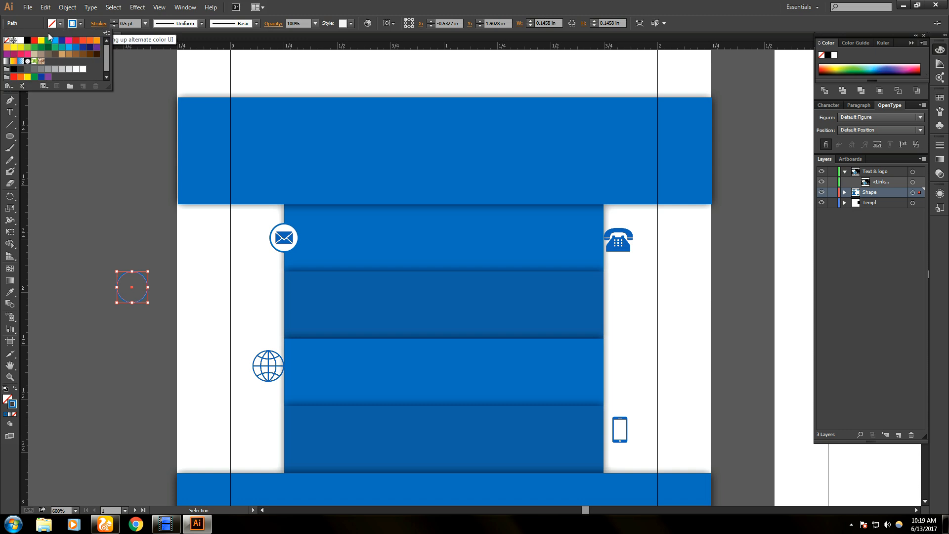
left_click(23, 40)
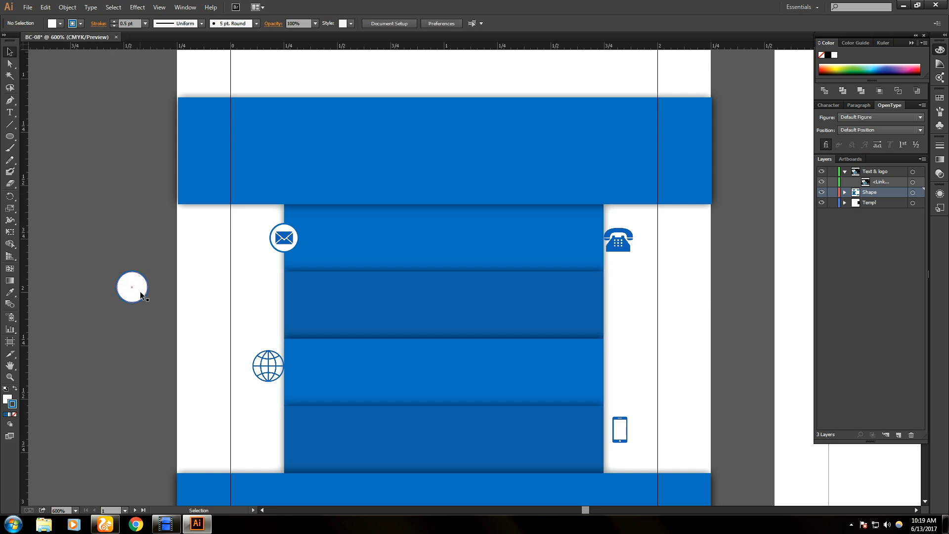
scroll(597, 449, "down", 1)
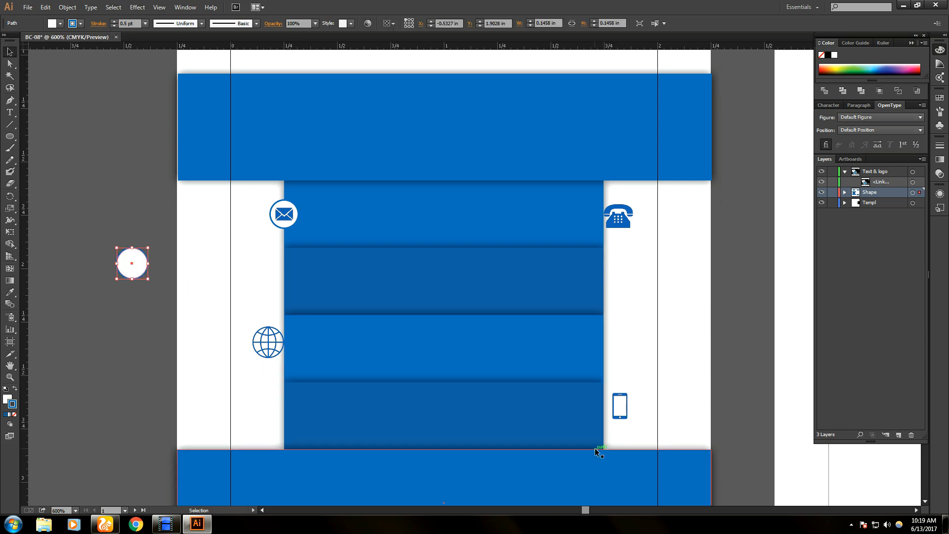
scroll(596, 451, "up", 1)
- Place the phone icon inside the white circle and bring it to the front
left_click(294, 242)
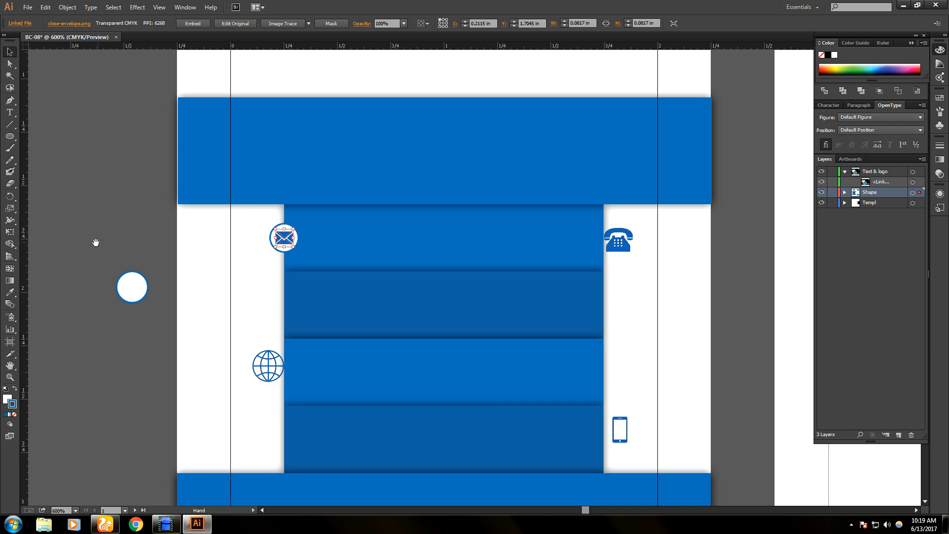
left_click_drag(96, 243, 138, 216)
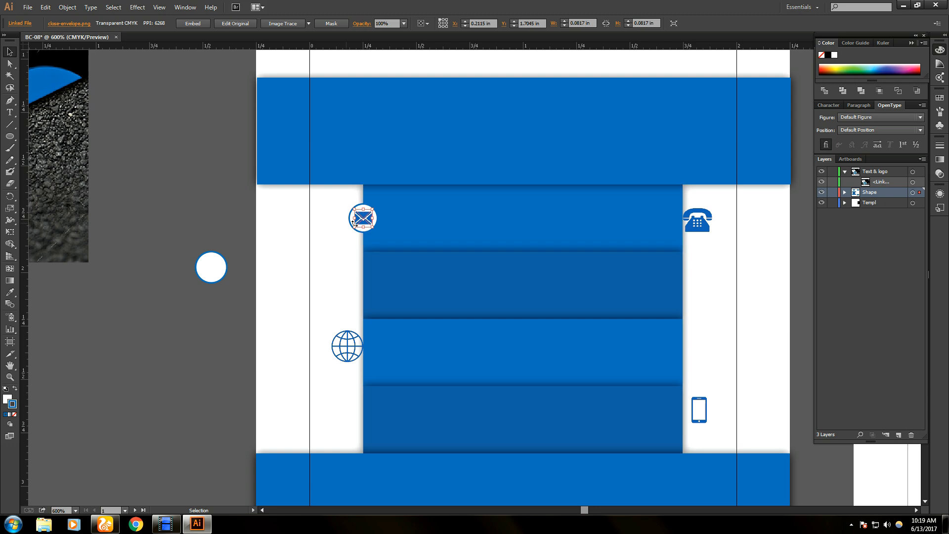
mouse_move(364, 224)
left_mouse_down()
mouse_move(221, 215)
mouse_move(373, 213)
mouse_move(365, 224)
left_mouse_up()
left_click_drag(684, 225, 314, 272)
left_click_drag(211, 268, 309, 271)
right_click(309, 271)
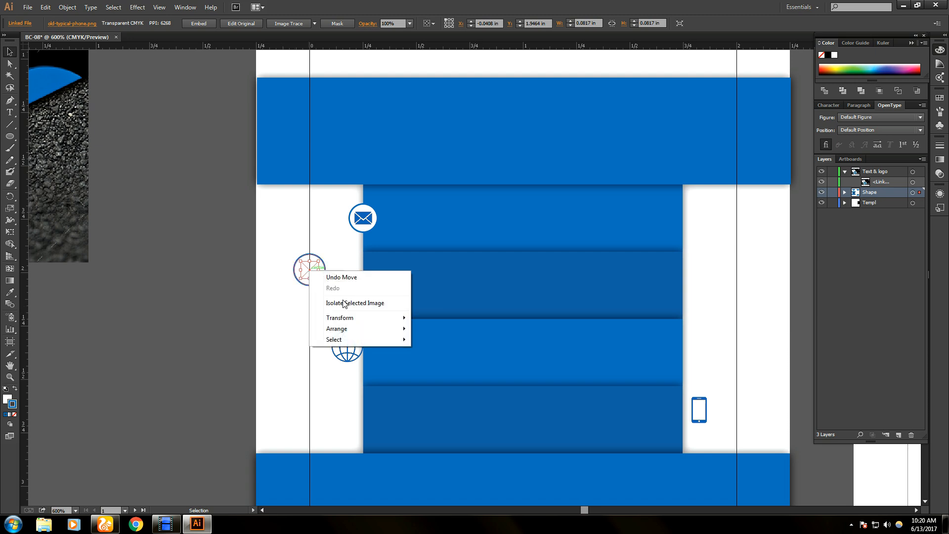
mouse_move(350, 330)
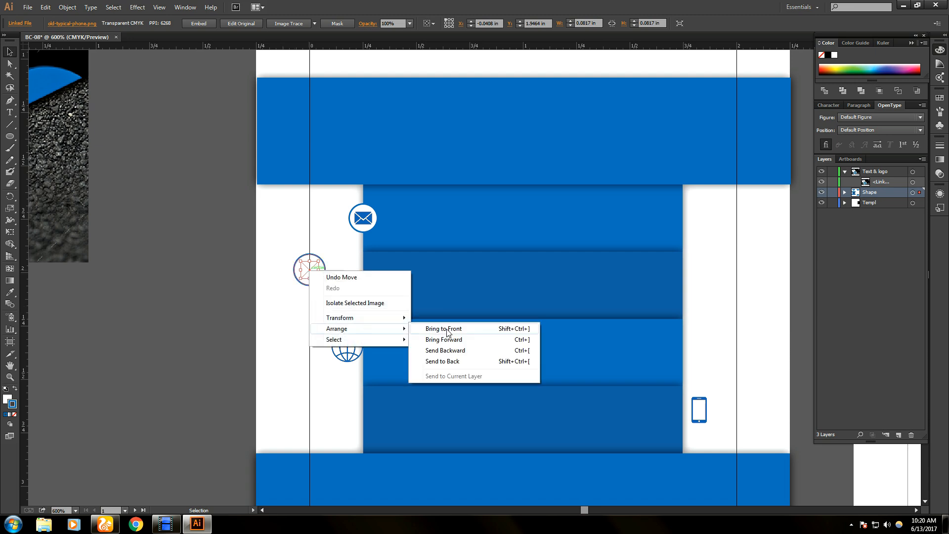
left_click(447, 329)
- Select the phone icon with its circle and resize them slightly
left_click(185, 271)
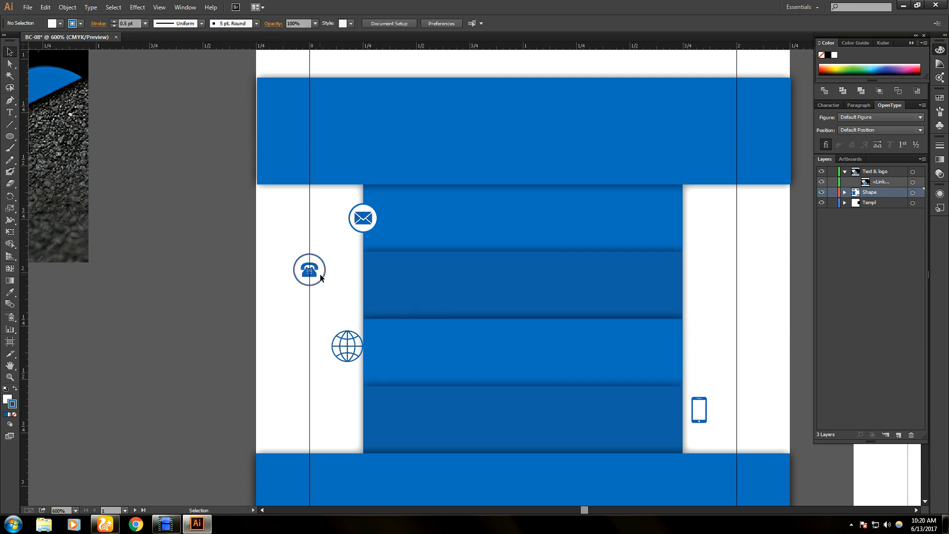
left_click(321, 277)
left_click(313, 272, "shift")
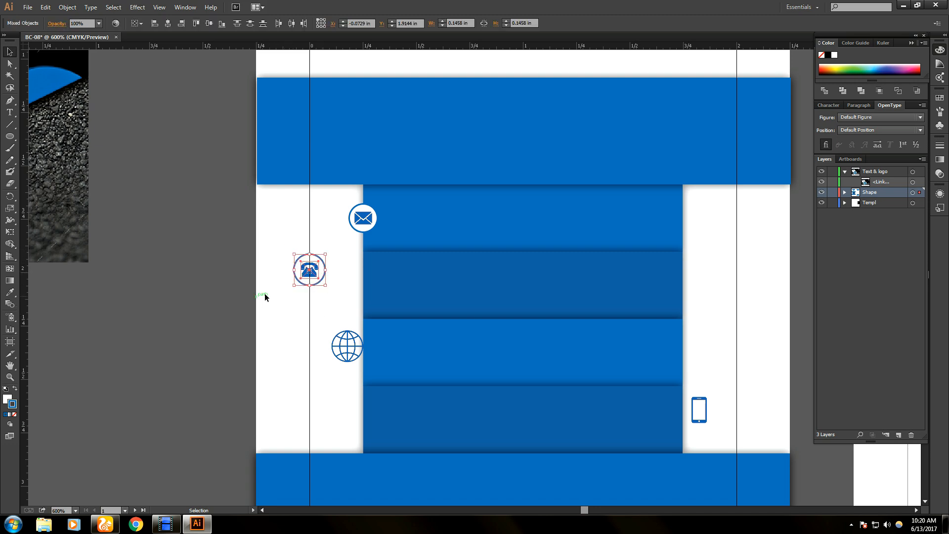
left_click_drag(325, 285, 311, 276)
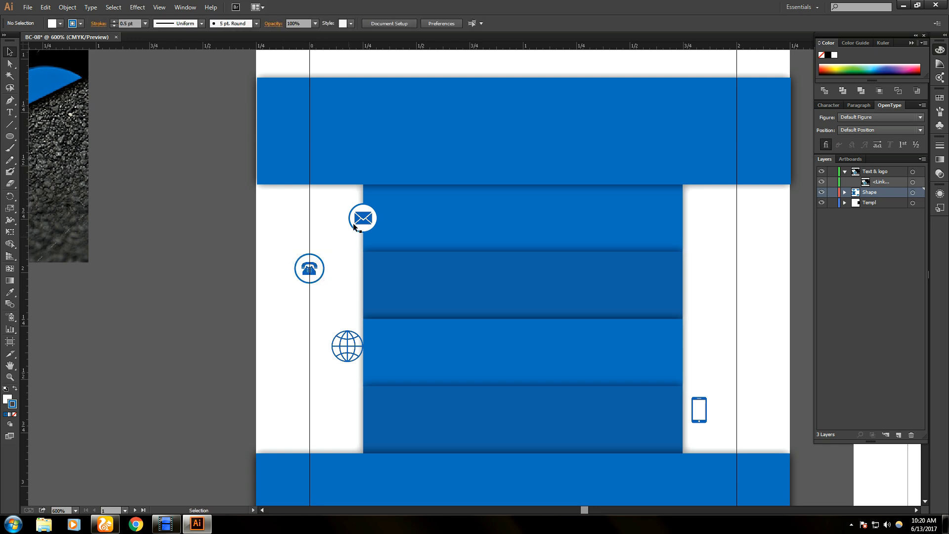
- Move a spare empty circle onto the pasteboard and reposition the phone image
mouse_move(363, 219)
left_mouse_down()
mouse_move(310, 269)
mouse_move(362, 217)
left_mouse_up()
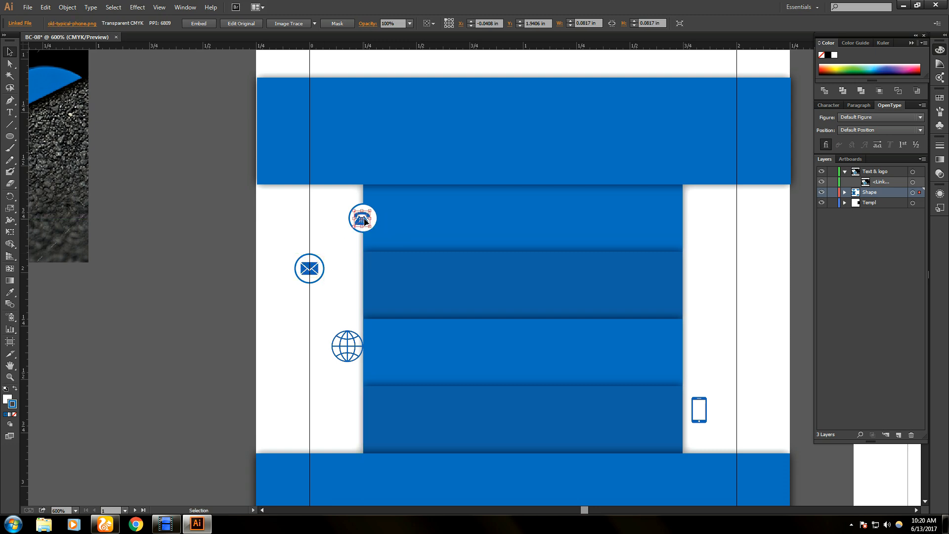
left_click(319, 282)
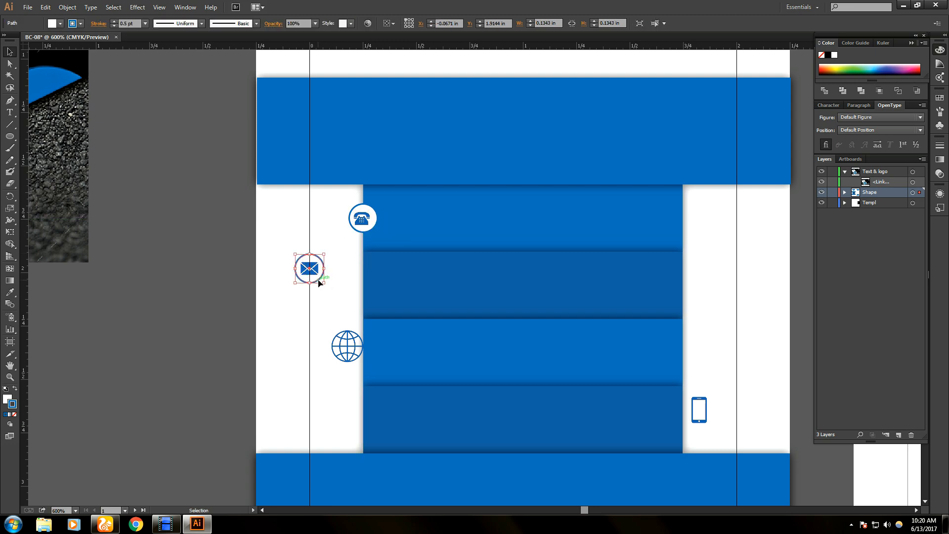
left_click_drag(316, 280, 219, 294)
left_click(286, 301)
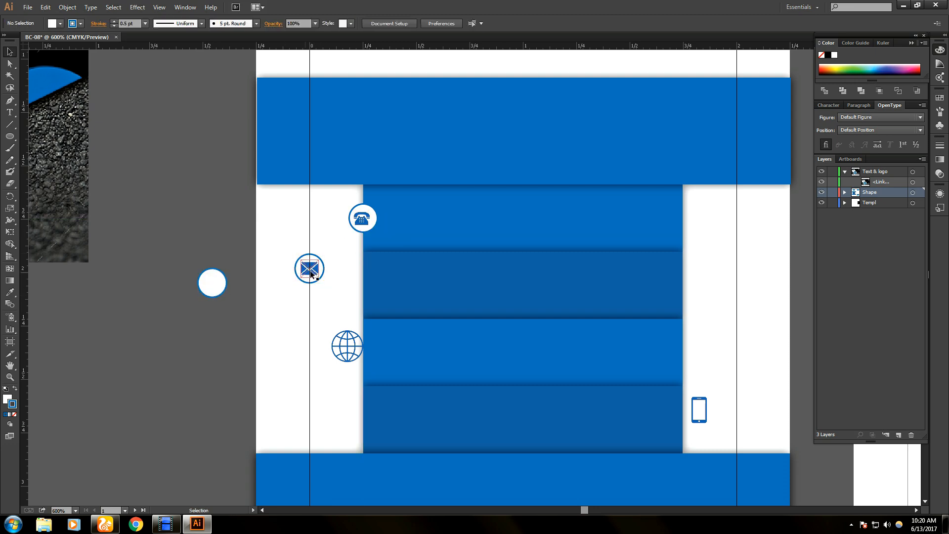
left_click(367, 223)
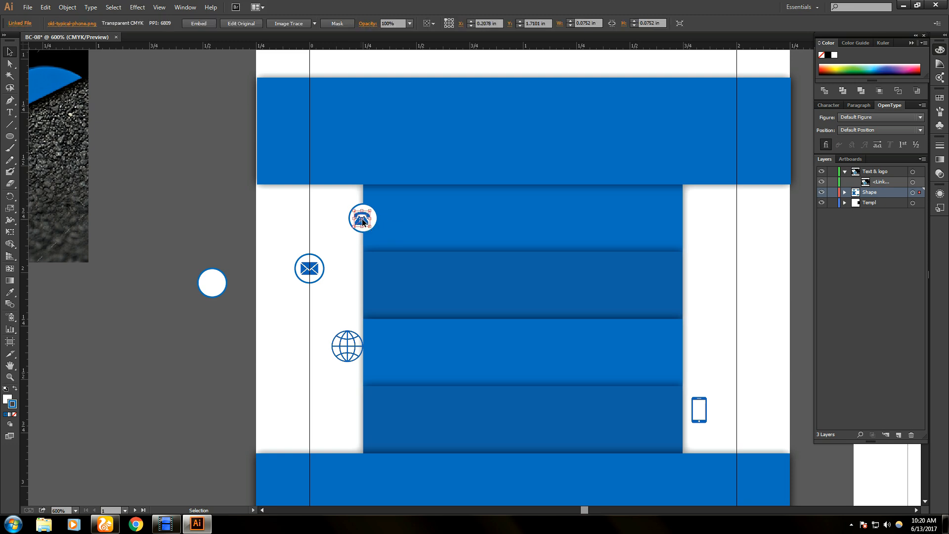
left_click_drag(363, 221, 185, 218)
left_click(324, 253)
left_click(147, 248)
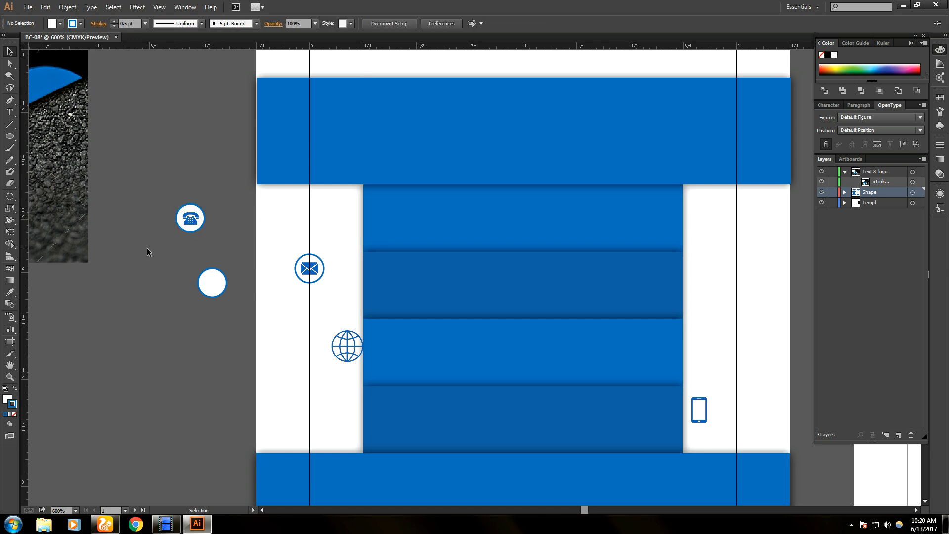
- Move the small globe image into the empty white circle
scroll(79, 192, "up", 3, "alt")
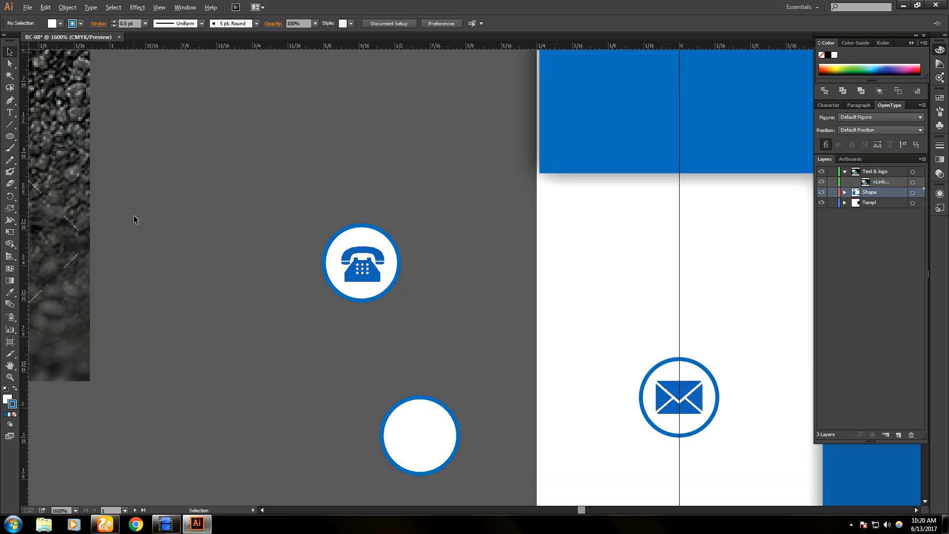
scroll(133, 215, "down", 2, "alt")
left_click(478, 431)
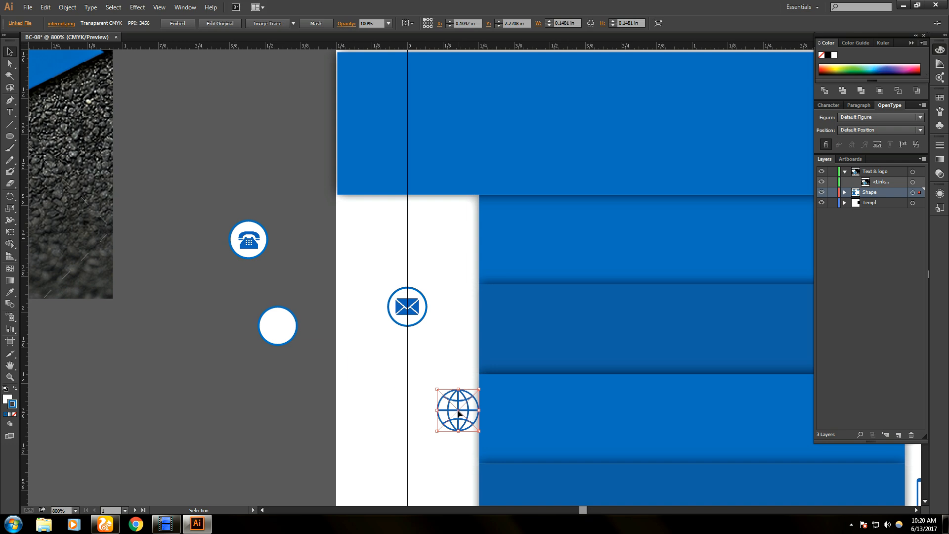
left_click_drag(477, 431, 414, 387)
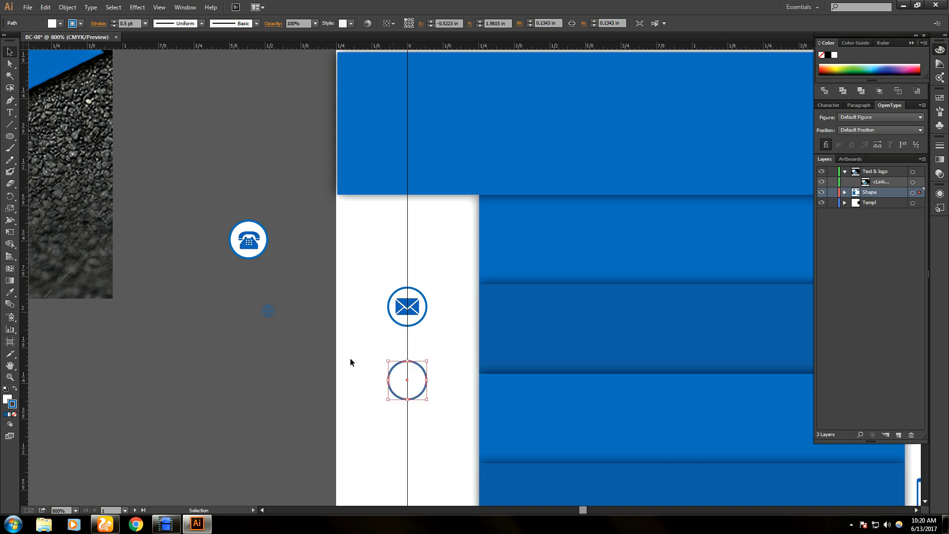
left_click(263, 313)
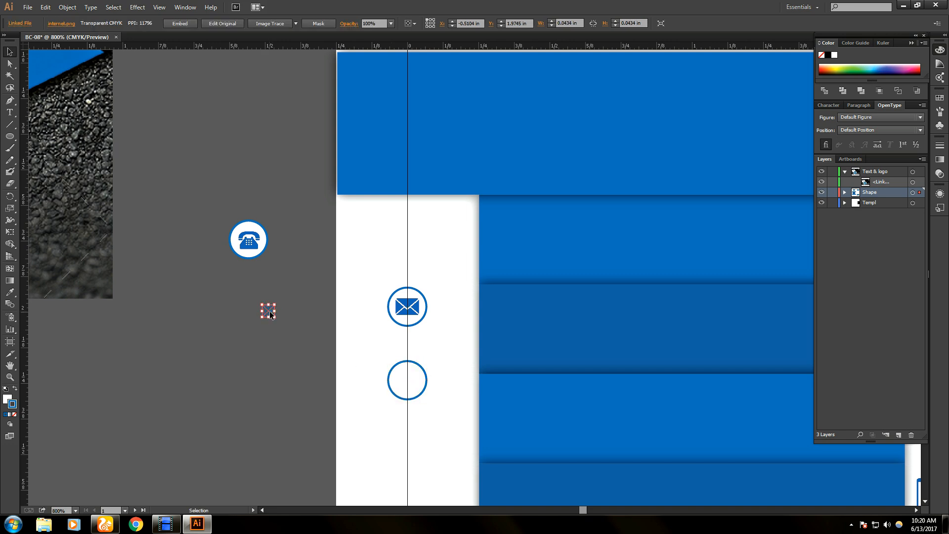
left_click_drag(270, 311, 398, 379)
left_click(254, 326)
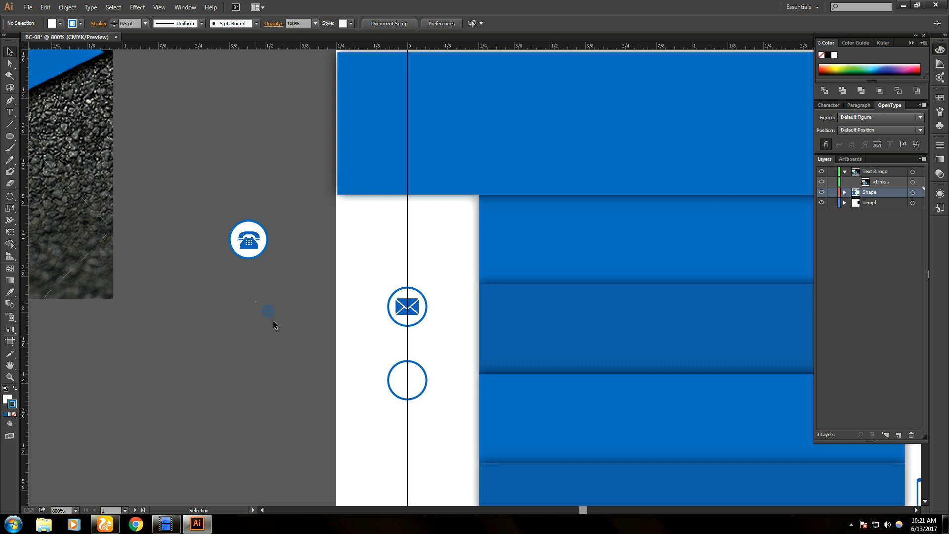
left_click_drag(271, 317, 398, 378)
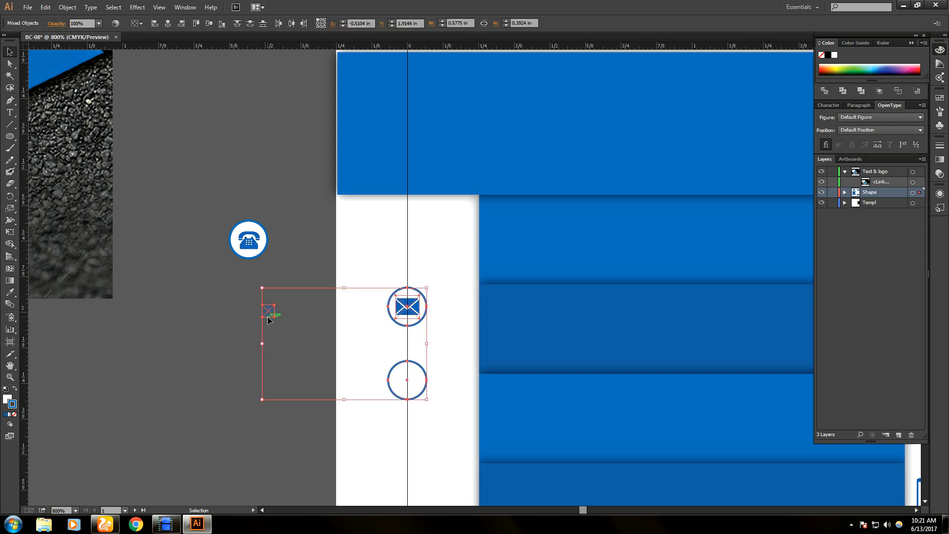
left_click(268, 311)
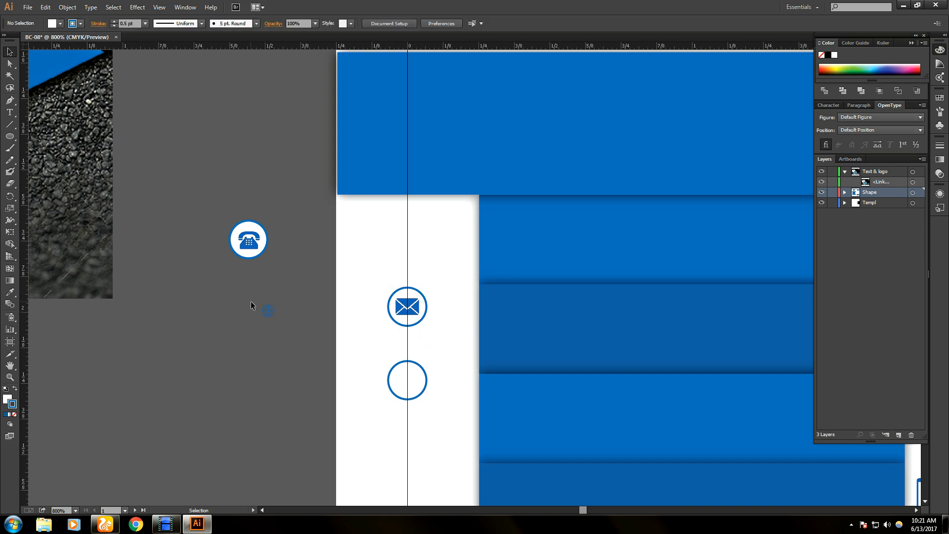
left_click(271, 317)
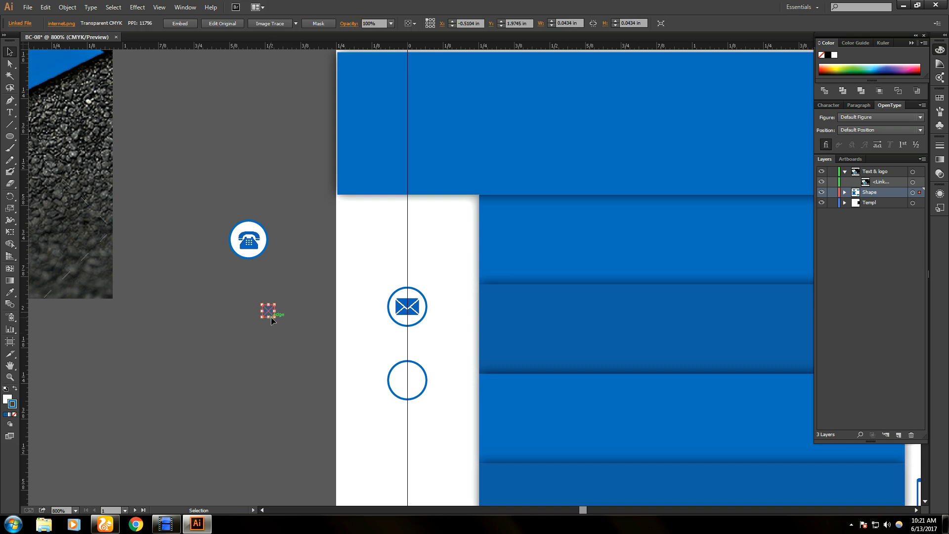
left_click_drag(271, 316, 420, 389)
- Bring the globe in front of its circle, centre and enlarge it, then move both to the pasteboard
right_click(406, 384)
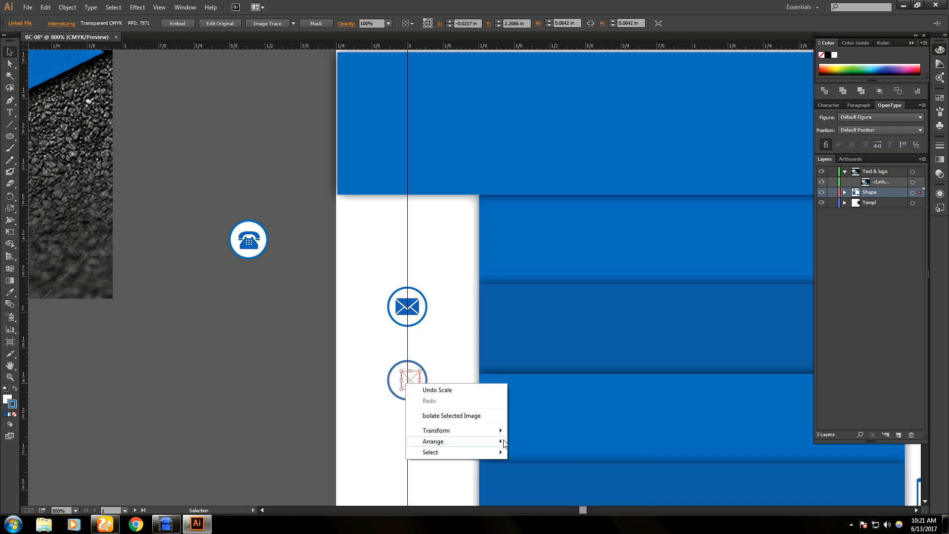
mouse_move(504, 444)
left_click(537, 441)
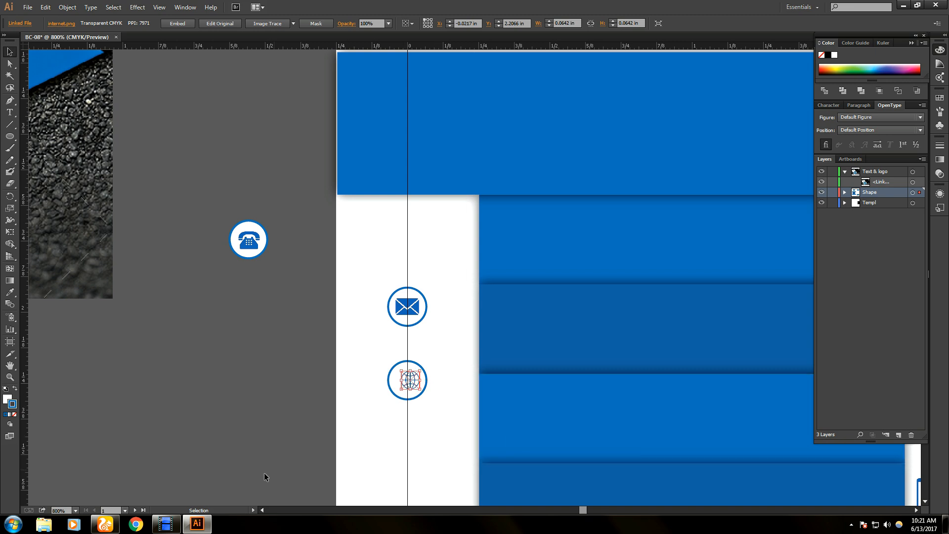
left_click_drag(416, 385, 412, 385)
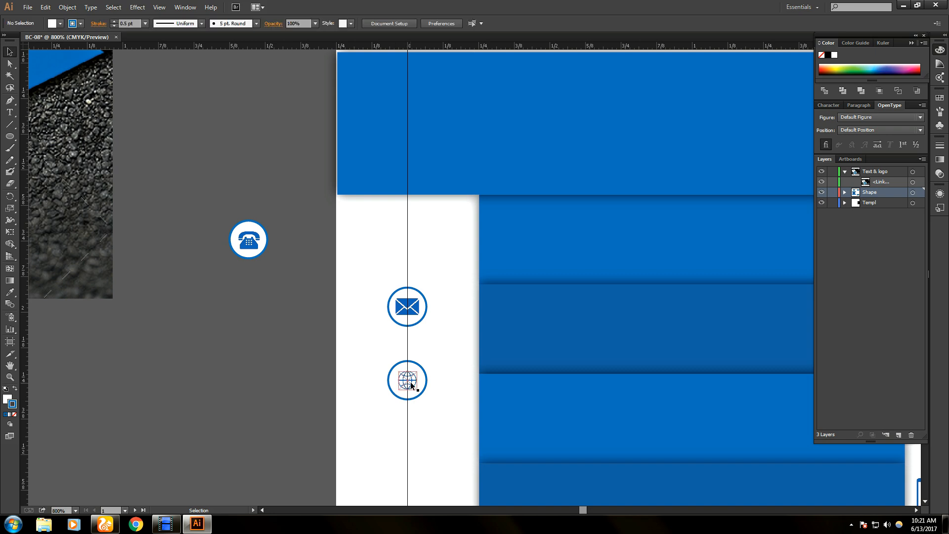
left_click_drag(417, 389, 412, 384)
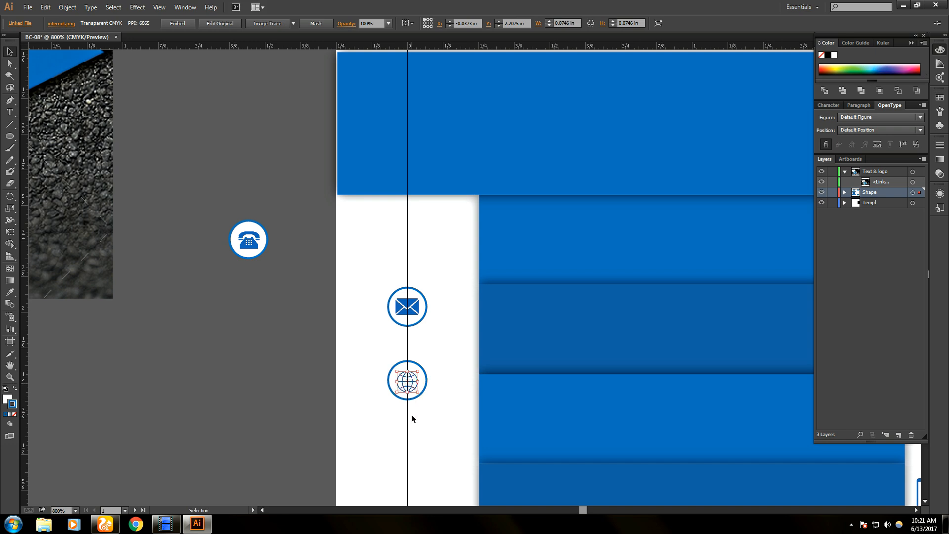
left_click(384, 407)
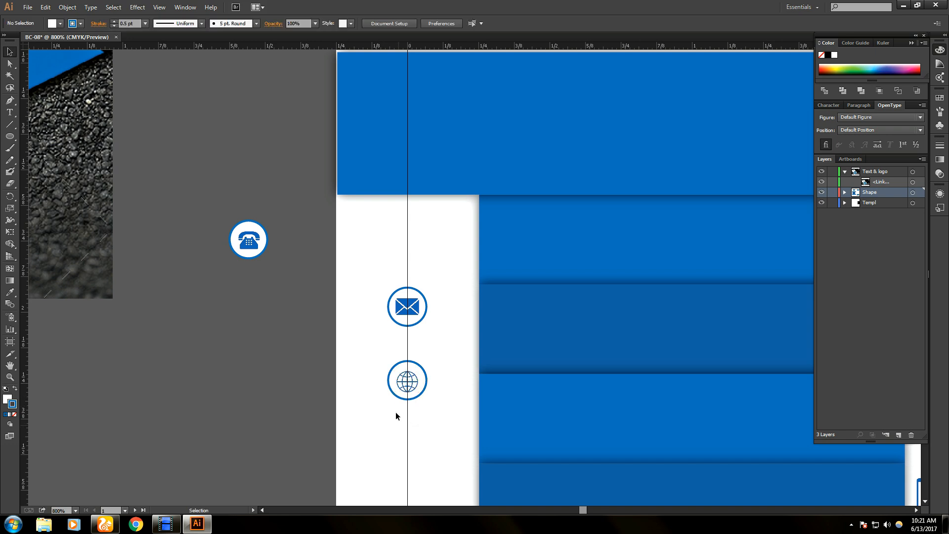
left_click(405, 383)
left_click_drag(418, 390, 414, 381)
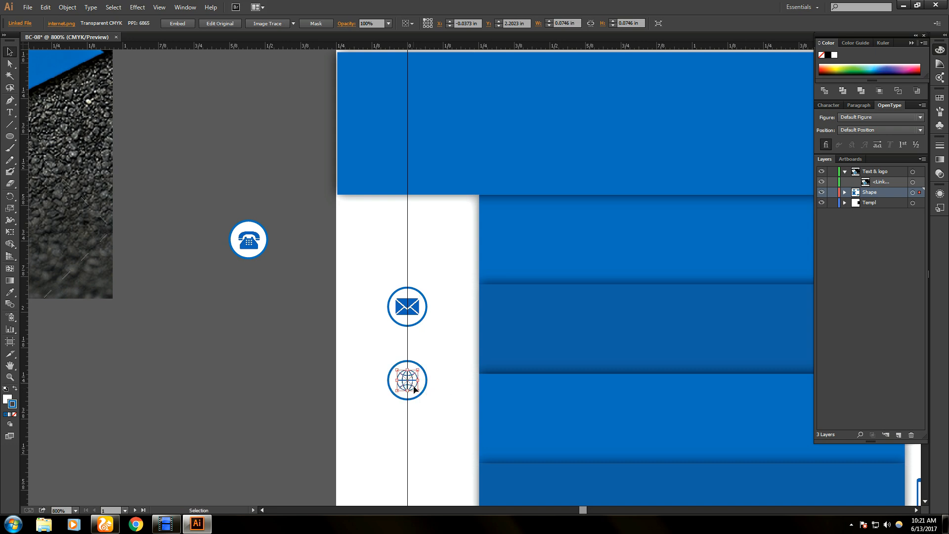
left_click_drag(372, 355, 260, 368)
left_click_drag(404, 315, 408, 317)
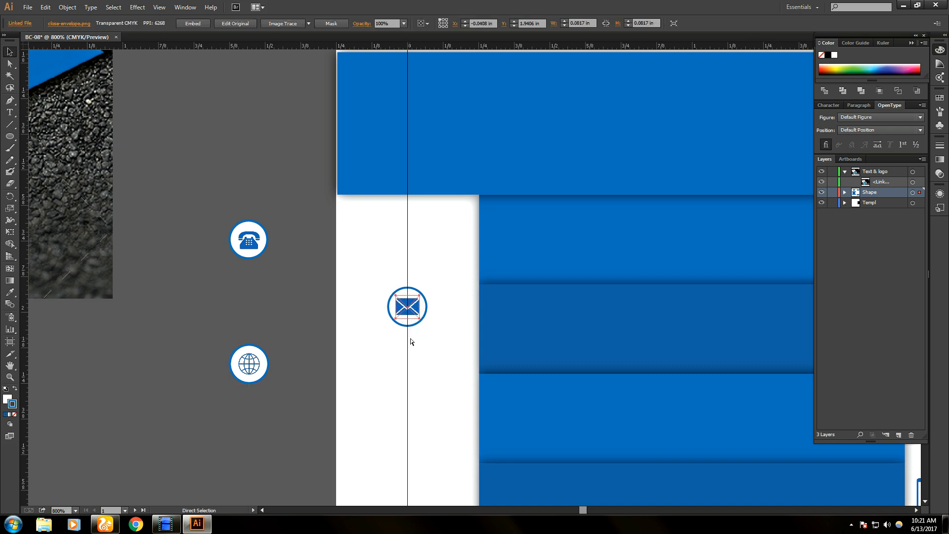
- Move the circled envelope and the mobile phone icon onto the pasteboard
key("ctrl+z")
key("ctrl+z")
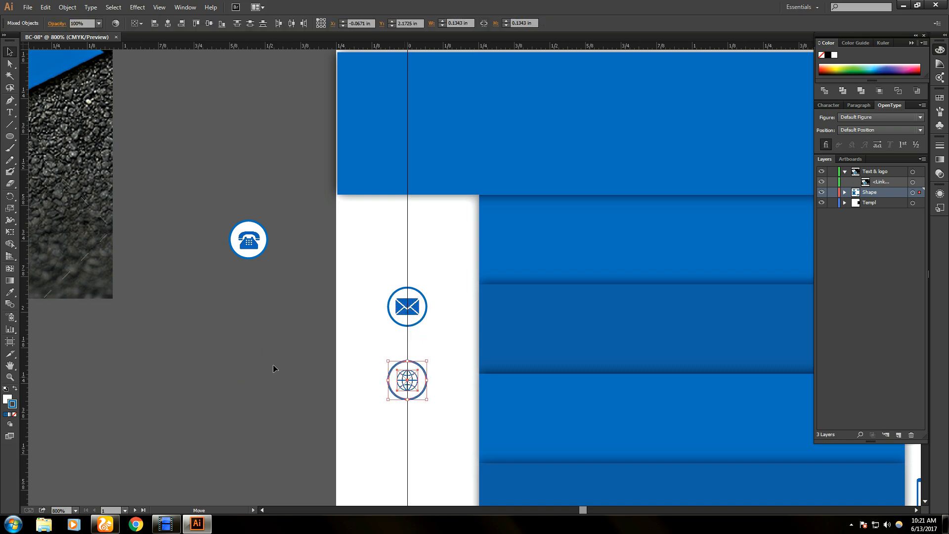
key("ctrl+shift+z")
left_click_drag(406, 311, 246, 310)
left_click(317, 358)
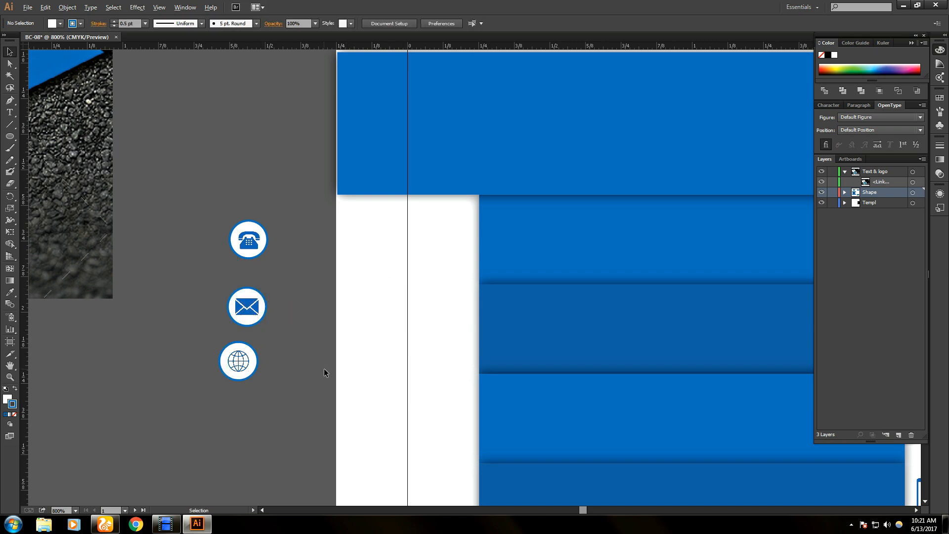
key("alt")
key("space")
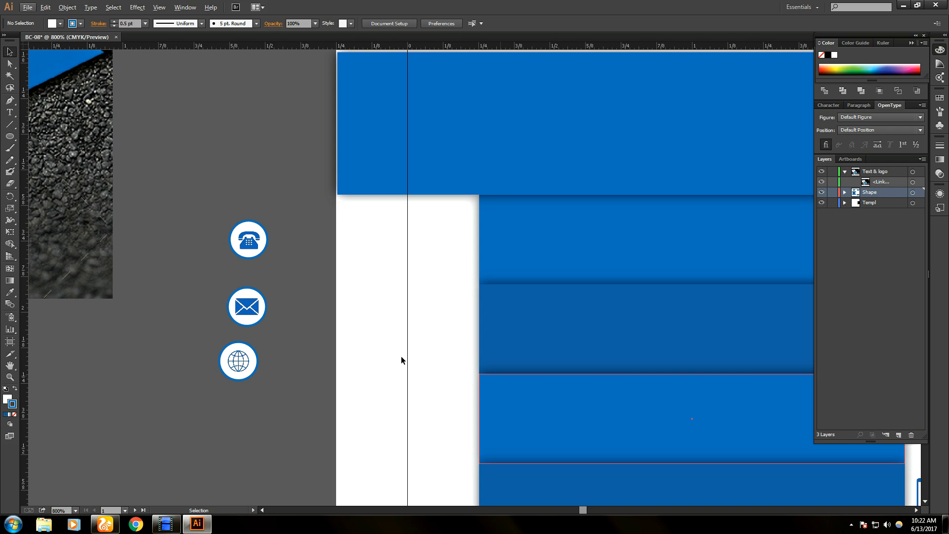
scroll(260, 430, "up", 1)
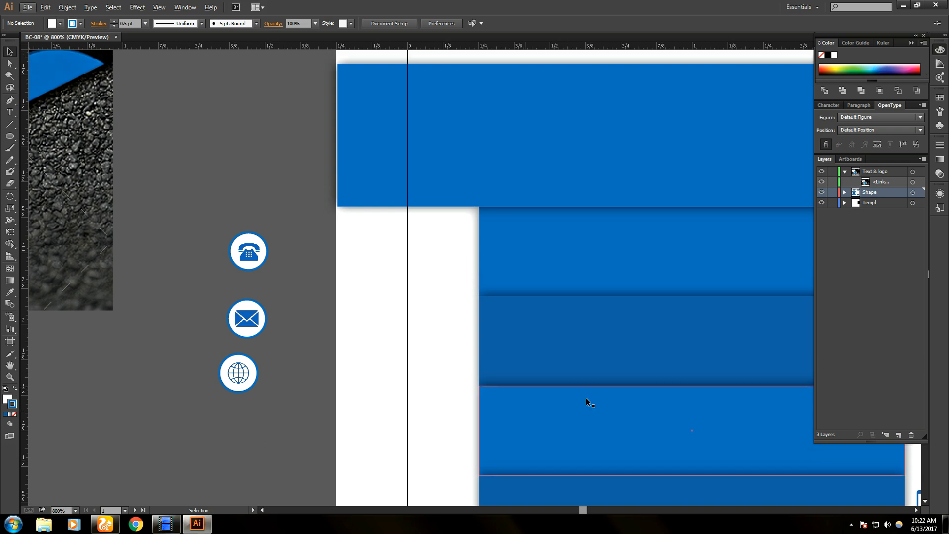
scroll(402, 400, "down", 1)
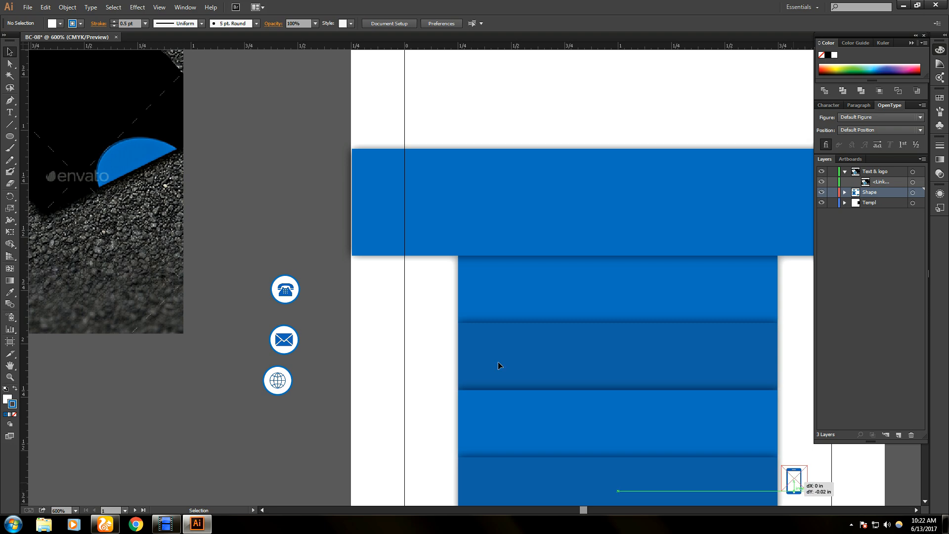
left_click_drag(793, 481, 237, 229)
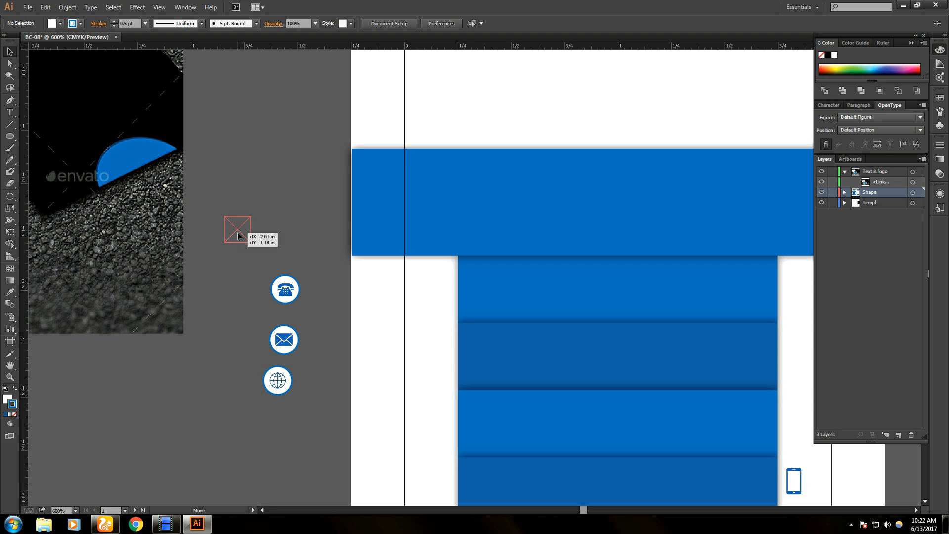
left_click(173, 524)
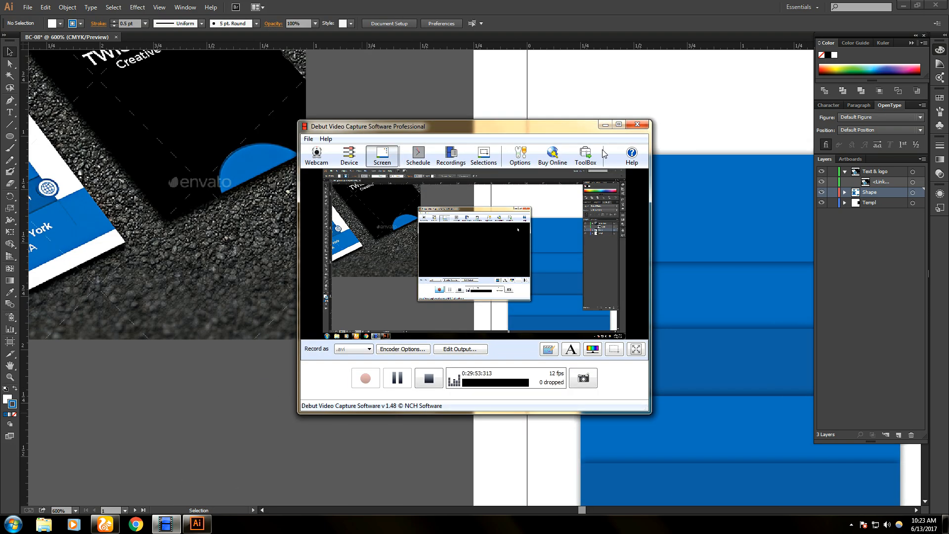
left_click(605, 124)
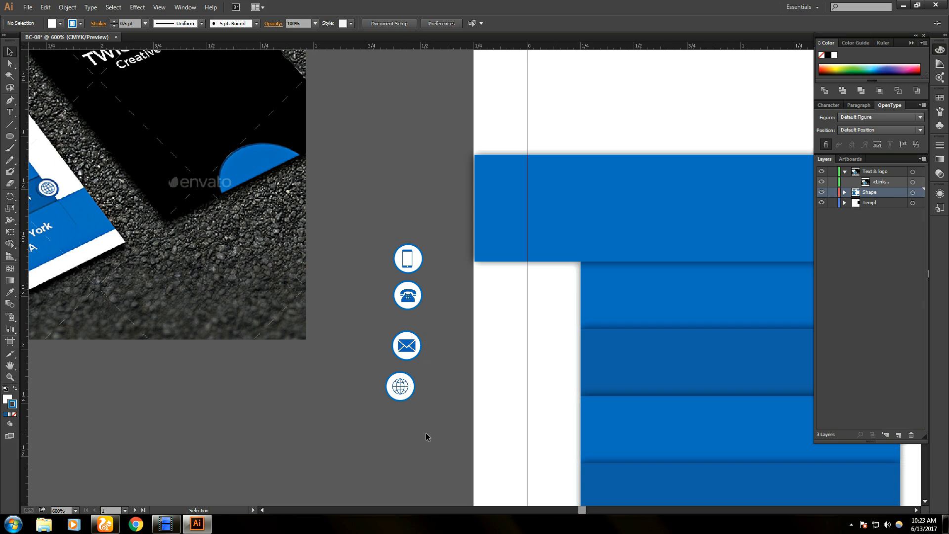
- Centre the smartphone, telephone and globe images within their circles using Align Center
left_click(398, 257)
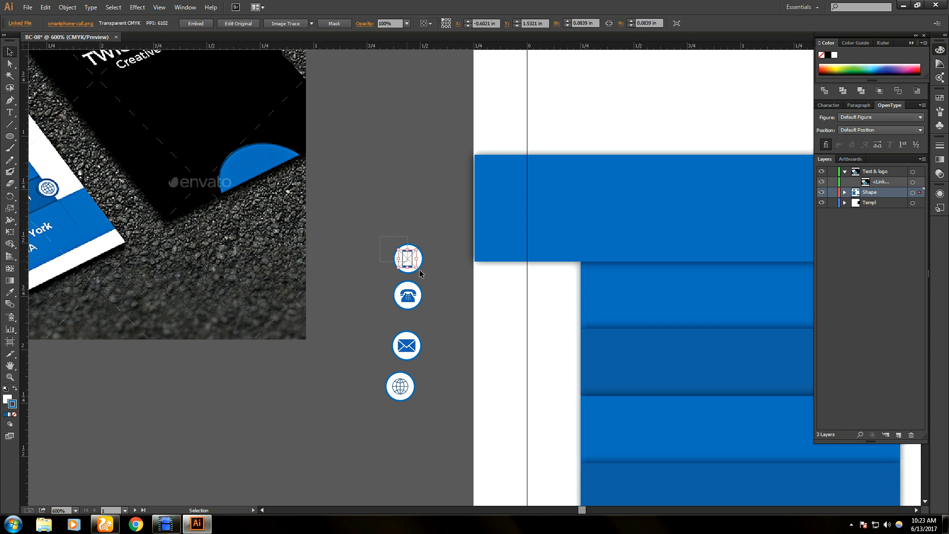
left_click_drag(434, 277, 435, 278)
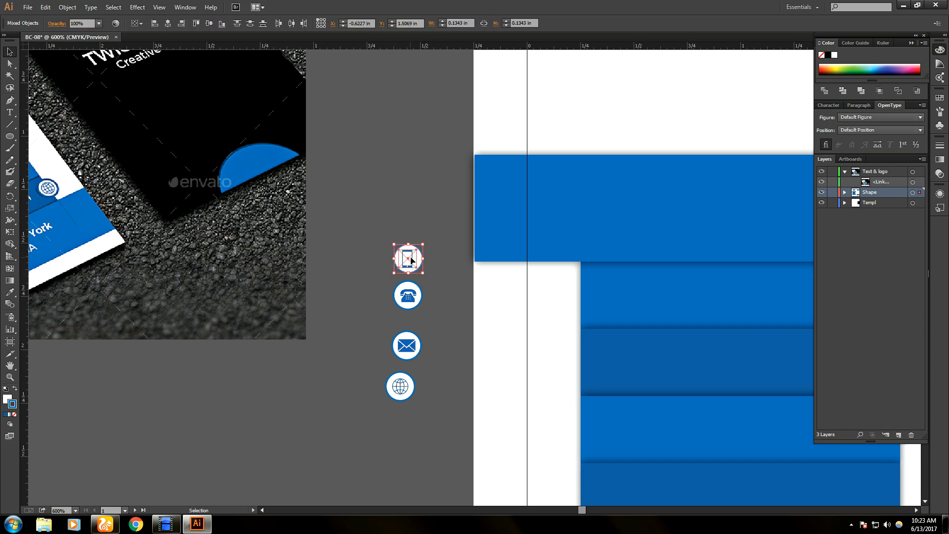
left_click(295, 24)
left_click(396, 304)
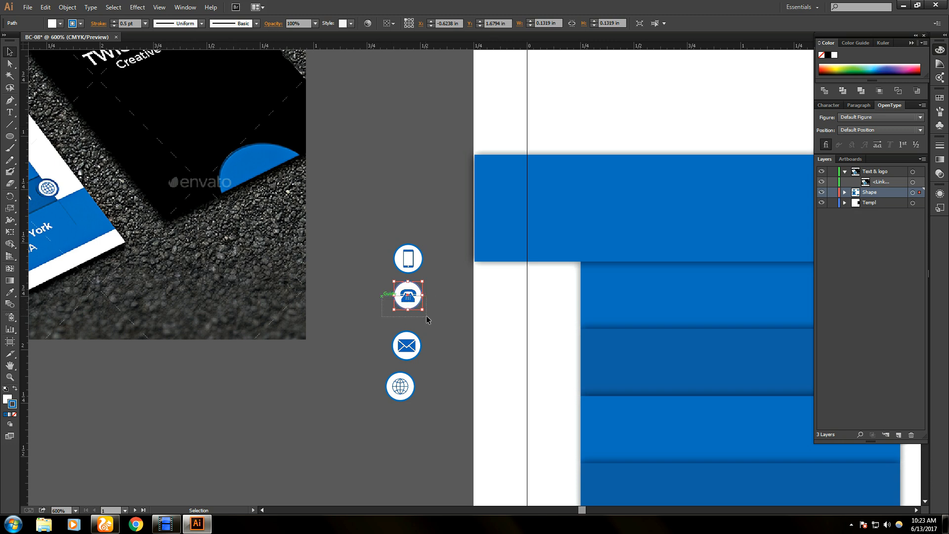
left_click_drag(426, 315, 441, 321)
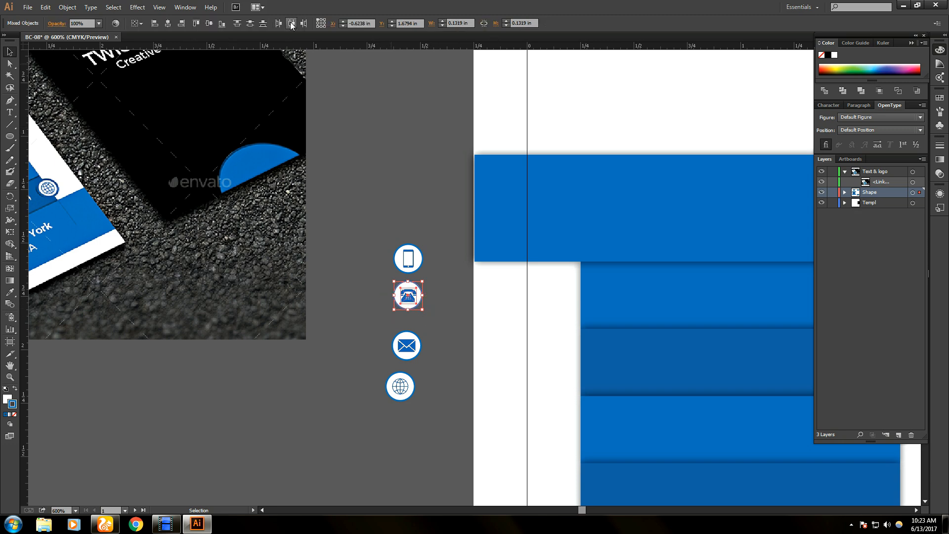
left_click(355, 310)
left_click(418, 356)
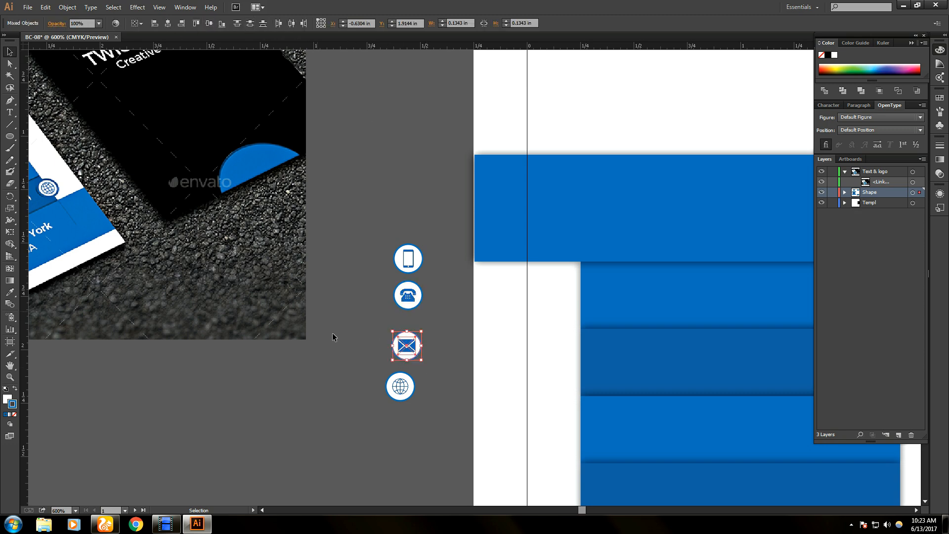
left_click(400, 387)
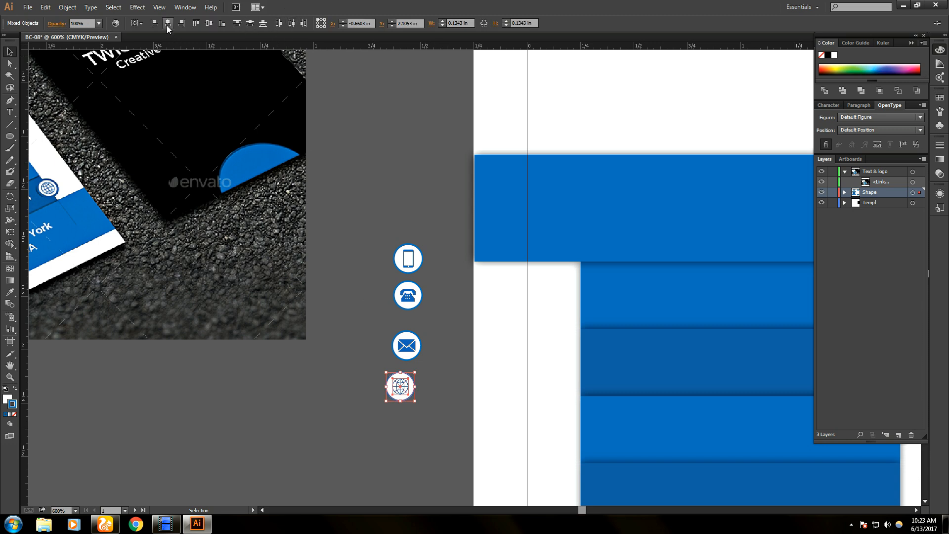
left_click(363, 146)
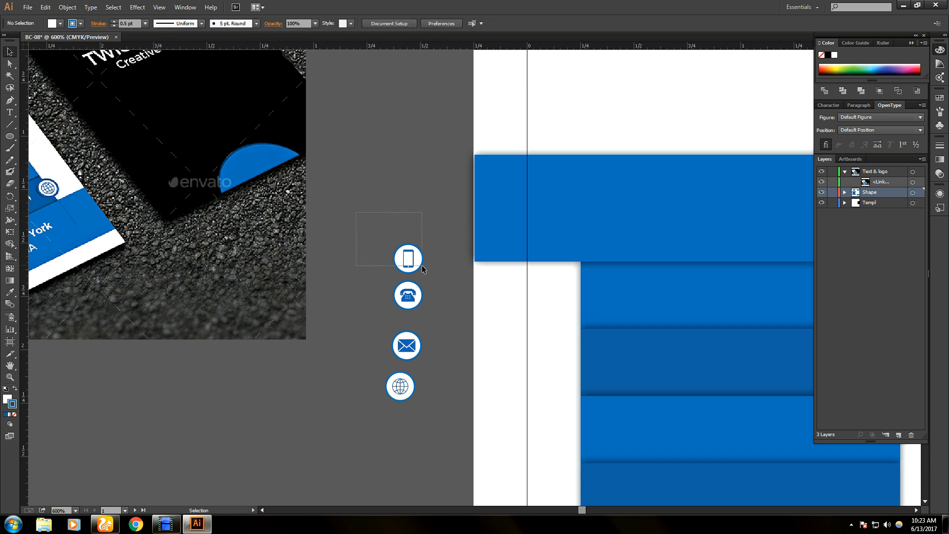
- Group the smartphone, telephone and envelope images with their circles using Ctrl+G
left_click_drag(422, 265, 429, 315)
key("ctrl+g")
left_click(428, 279)
key("ctrl+z")
key("ctrl+g")
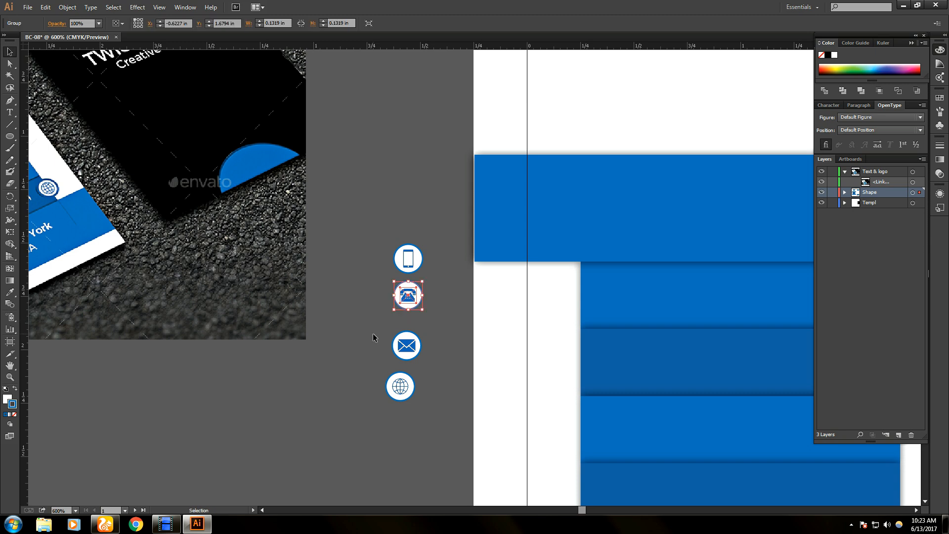
left_click_drag(373, 333, 422, 404)
key("ctrl+g")
key("ctrl+g")
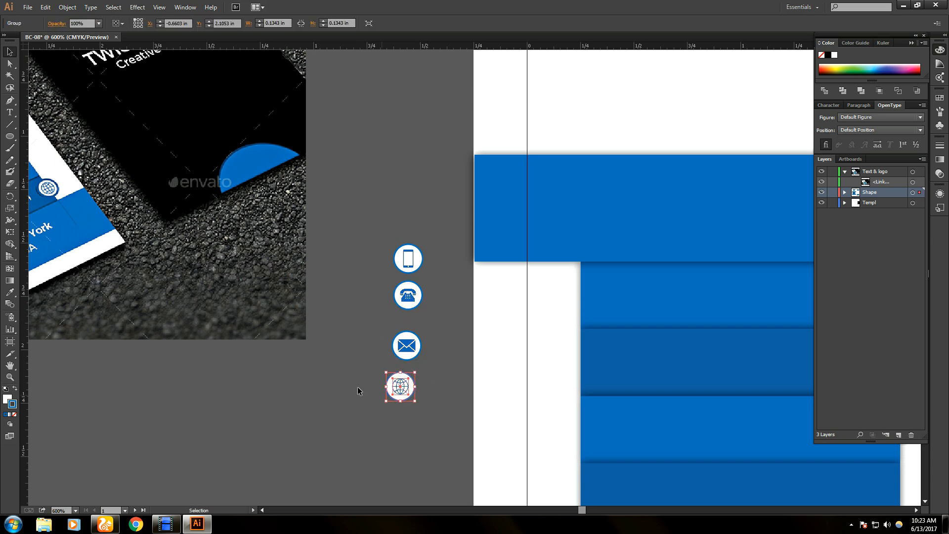
left_click(360, 391)
left_click(407, 260)
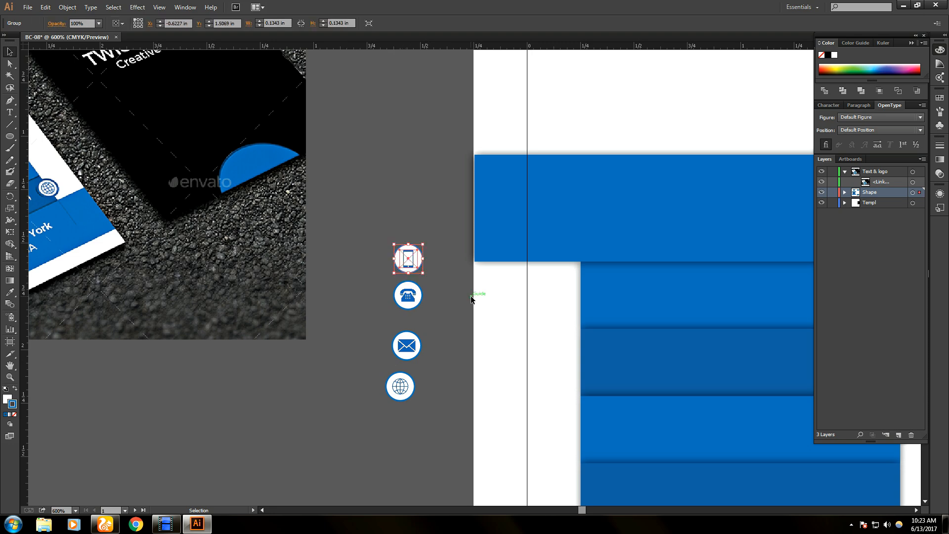
- Place the circled telephone icon on the card's left edge
scroll(228, 276, "down", 2)
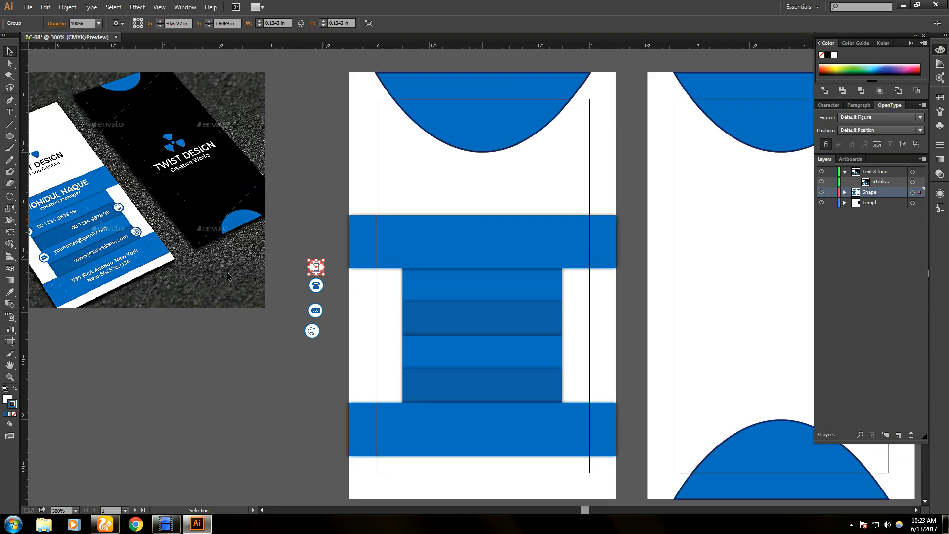
left_click_drag(77, 249, 202, 260)
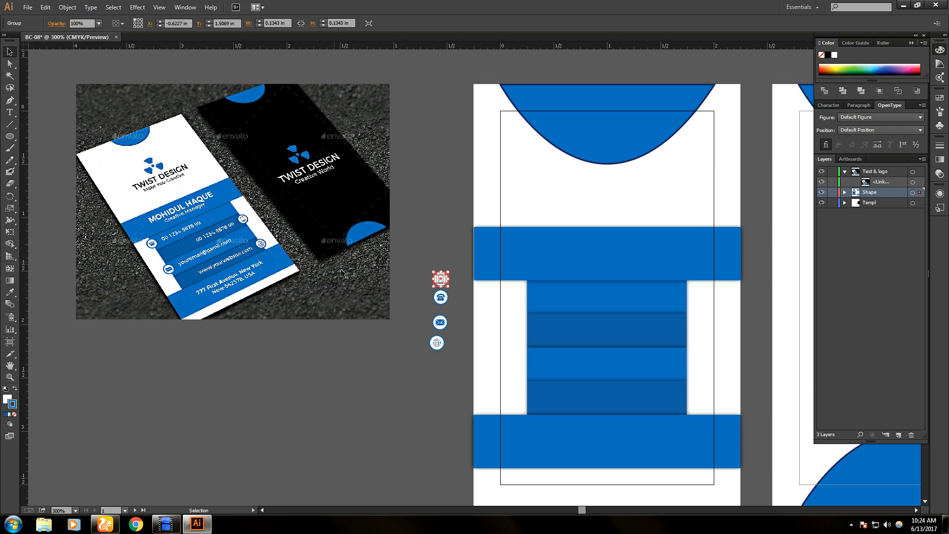
scroll(374, 325, "up", 1)
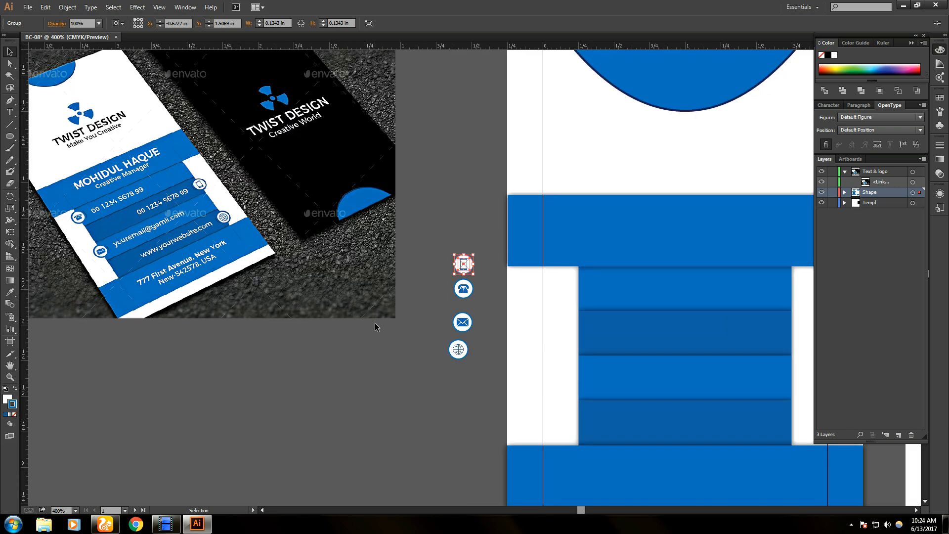
key("alt")
scroll(509, 340, "up", 1)
scroll(508, 339, "up", 1)
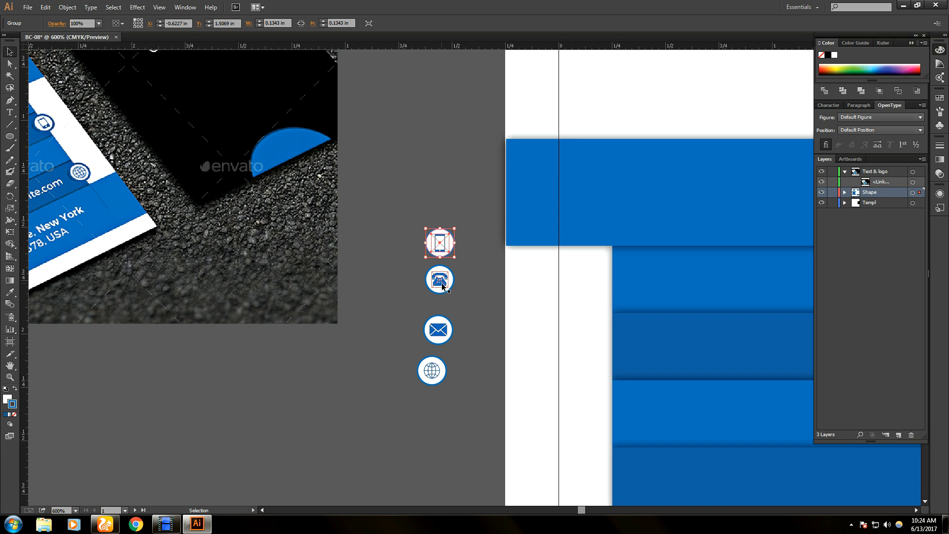
left_click_drag(439, 280, 611, 280)
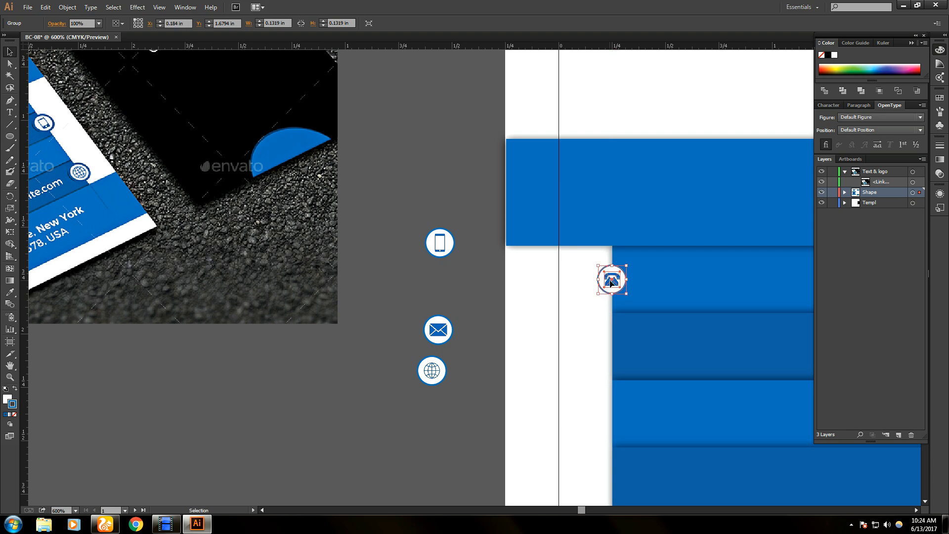
left_click(546, 329)
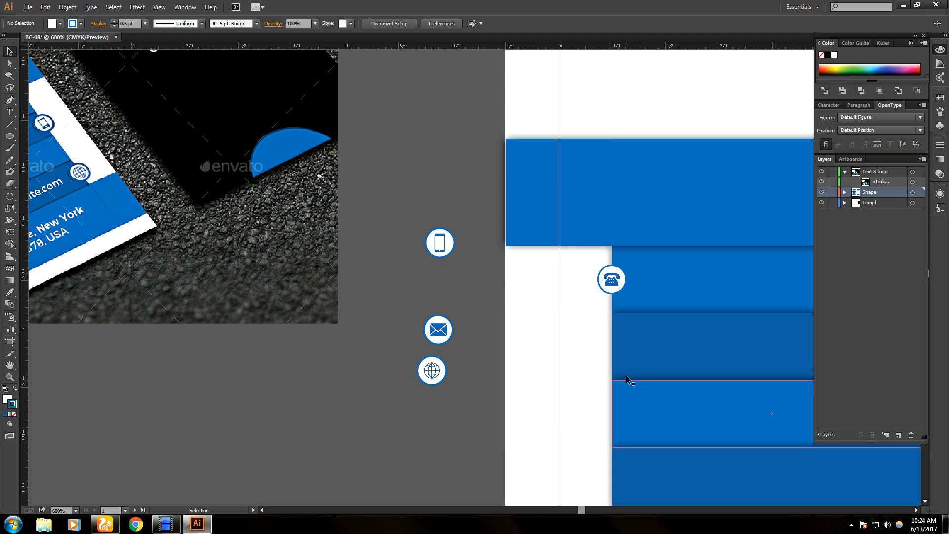
left_click(445, 330)
left_click(584, 395)
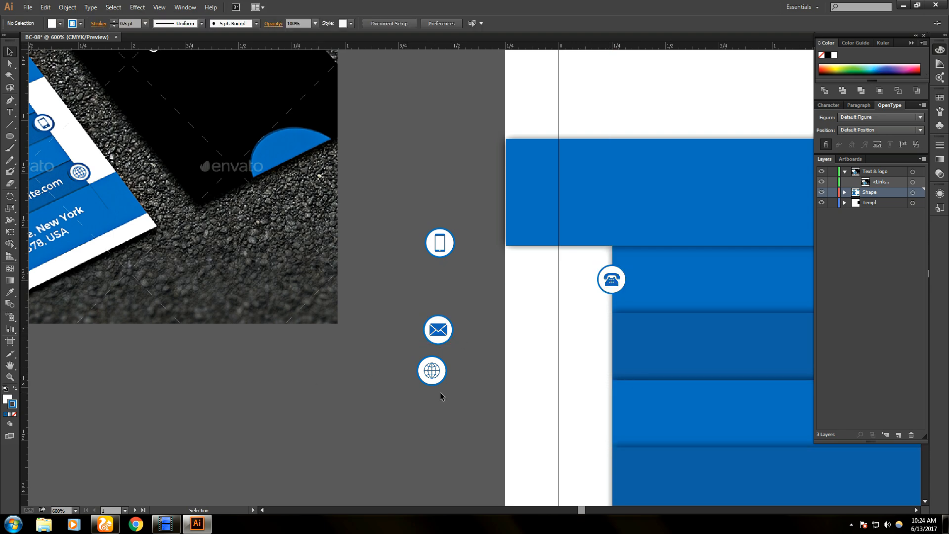
- Put the smartphone icon on the right edge and the envelope beside the third band
scroll(628, 412, "down", 1)
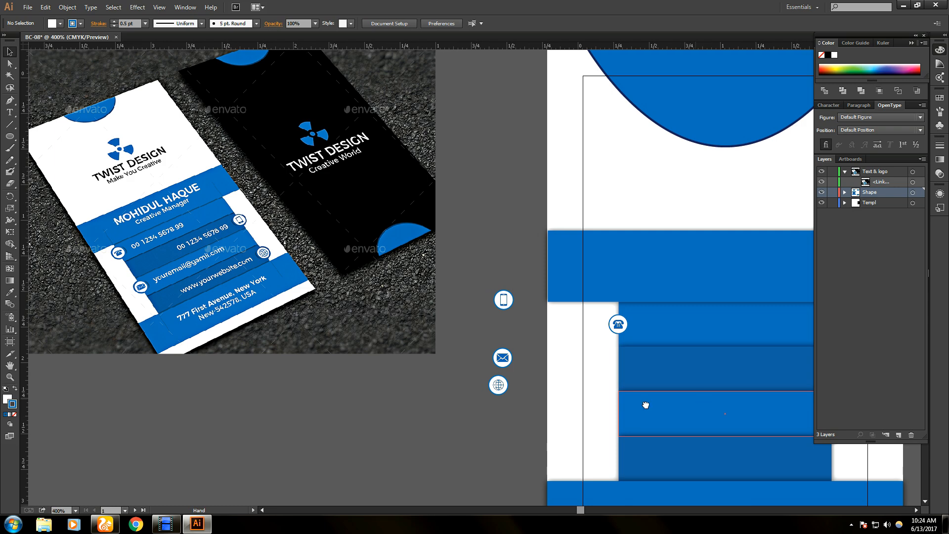
scroll(593, 395, "right", 3)
scroll(539, 393, "up", 1)
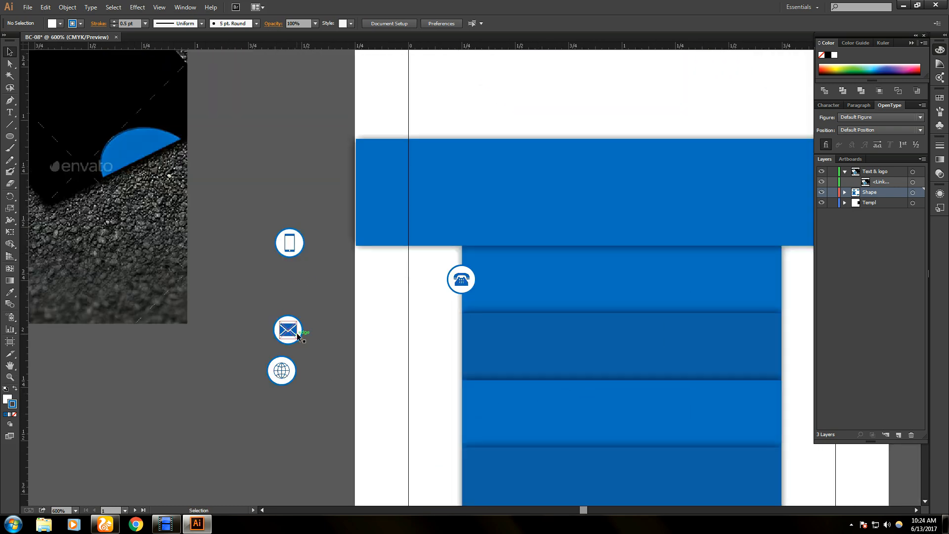
left_click_drag(289, 241, 782, 346)
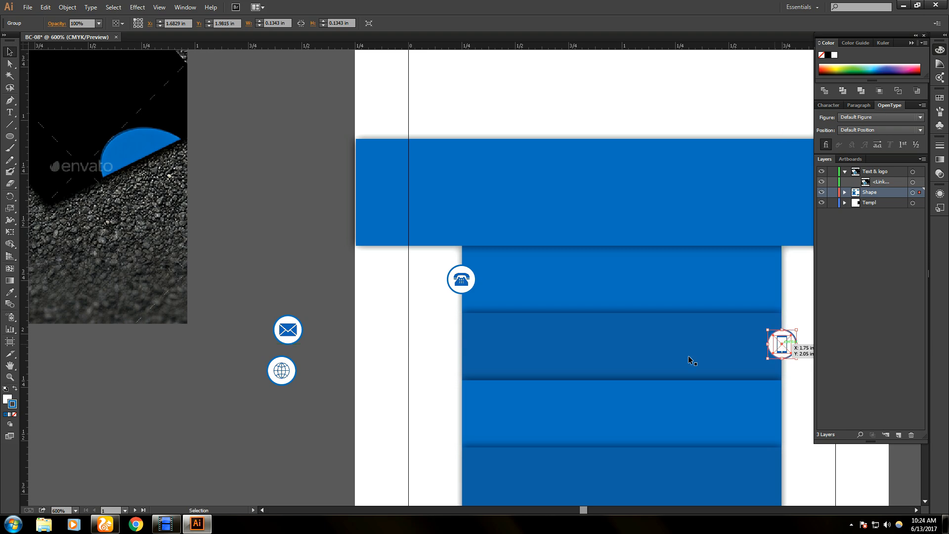
left_click(304, 339)
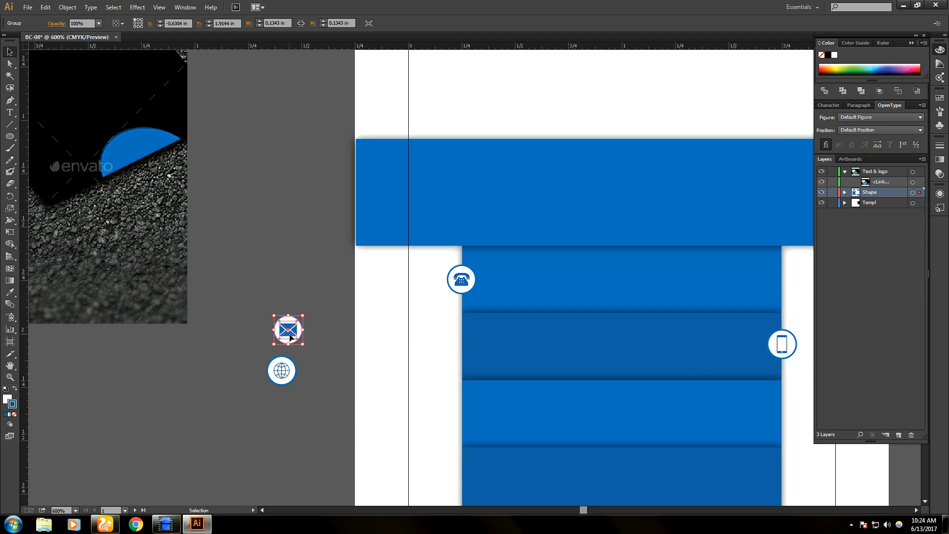
scroll(516, 429, "down", 1)
scroll(540, 440, "up", 1)
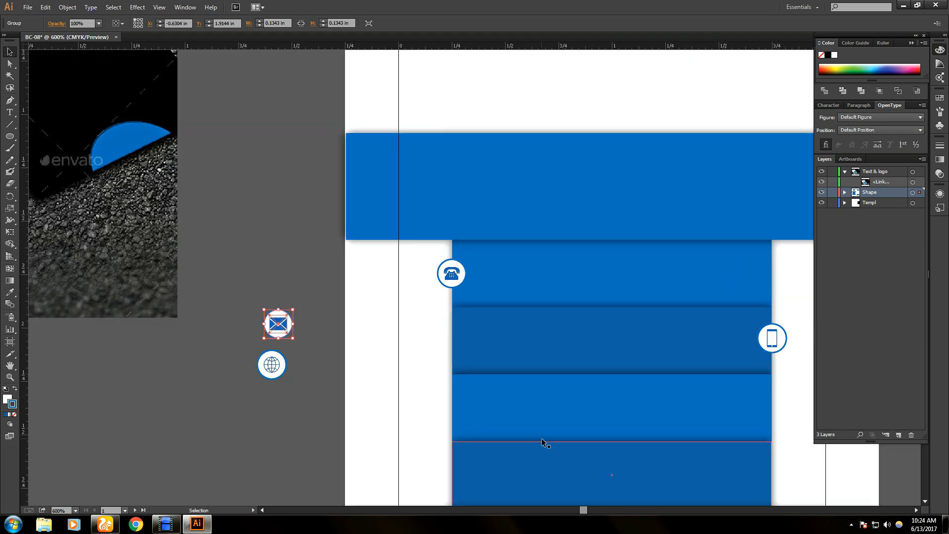
scroll(495, 356, "down", 3)
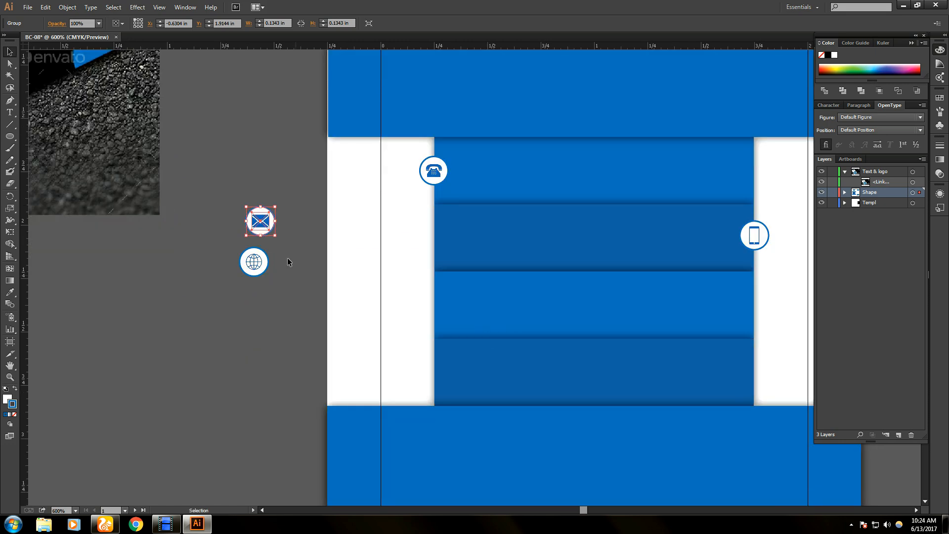
left_click_drag(258, 224, 259, 224)
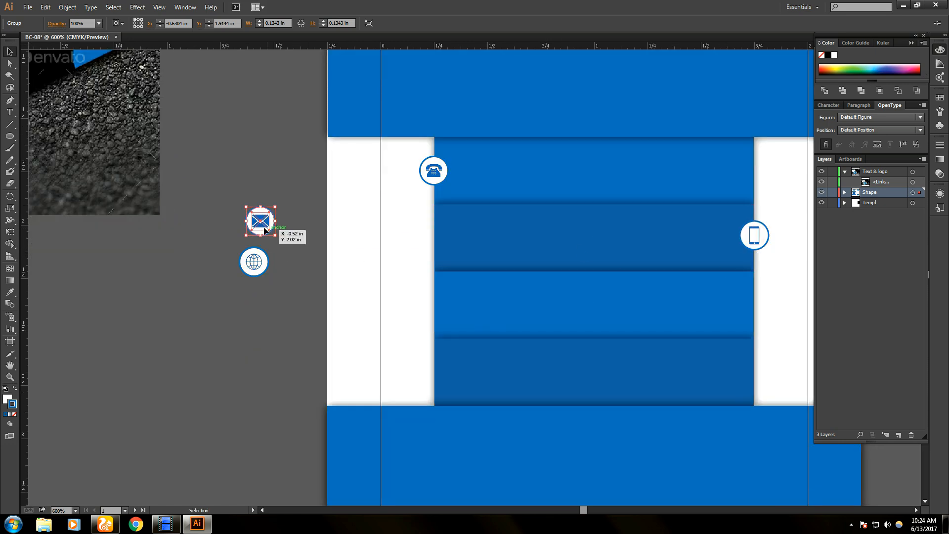
left_click_drag(265, 230, 437, 311)
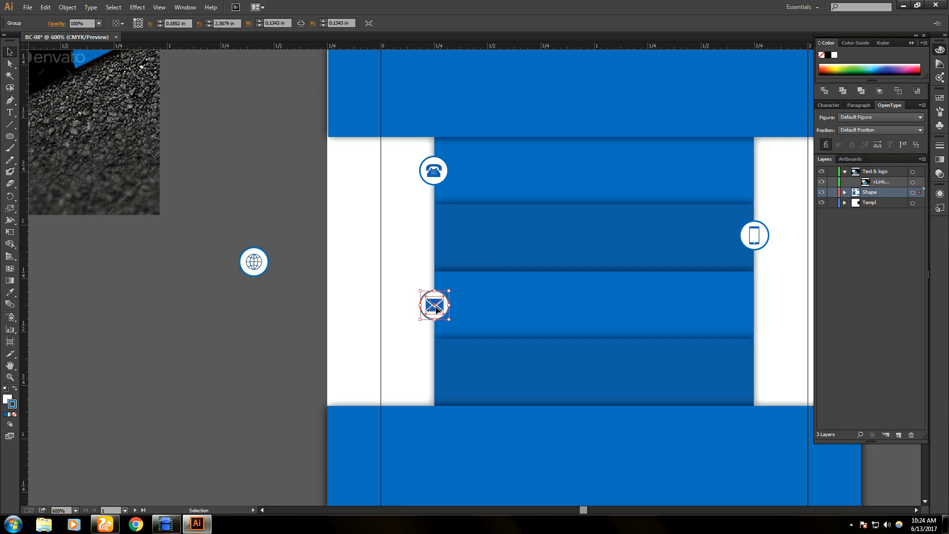
- Place the globe icon at the bottom band's right edge and toggle guides to check alignment
left_click(258, 266)
left_click_drag(259, 267, 760, 380)
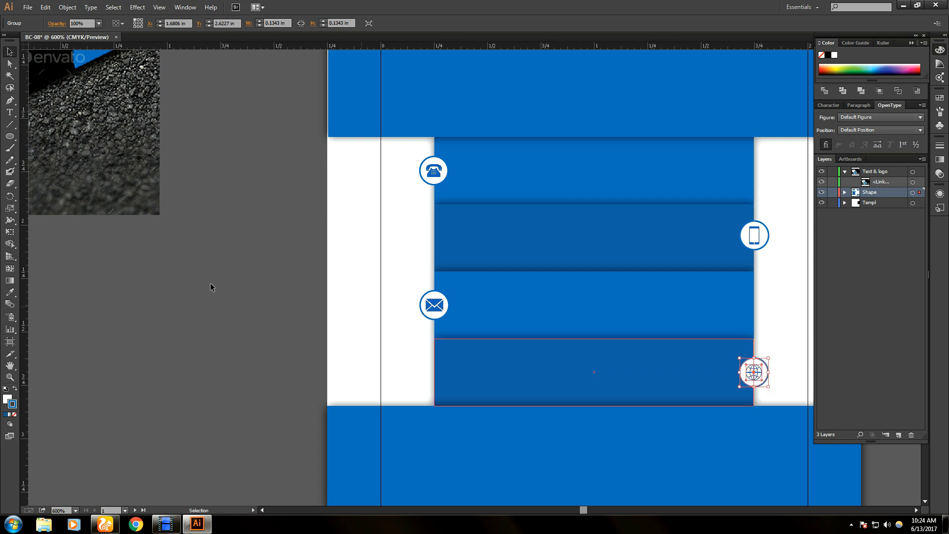
left_click(169, 271)
key("ctrl+semicolon")
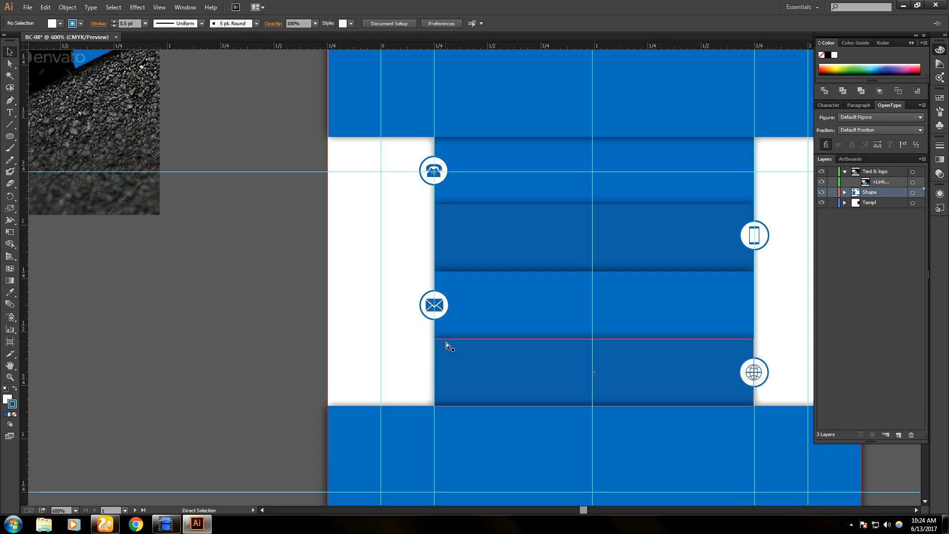
key("ctrl+semicolon")
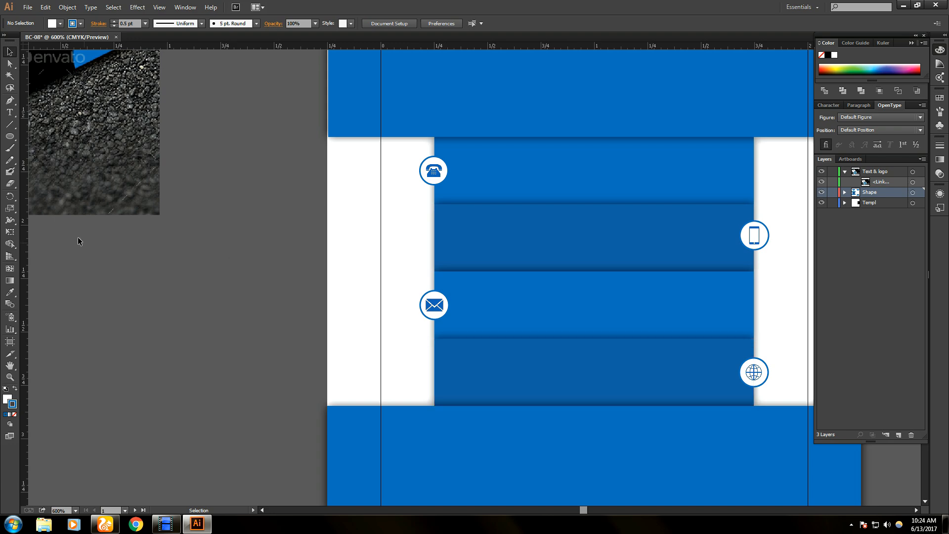
scroll(78, 236, "down", 1)
- In the Layers panel, drag the four icon groups from Shape into Text & logo, then collapse Shape
key("space")
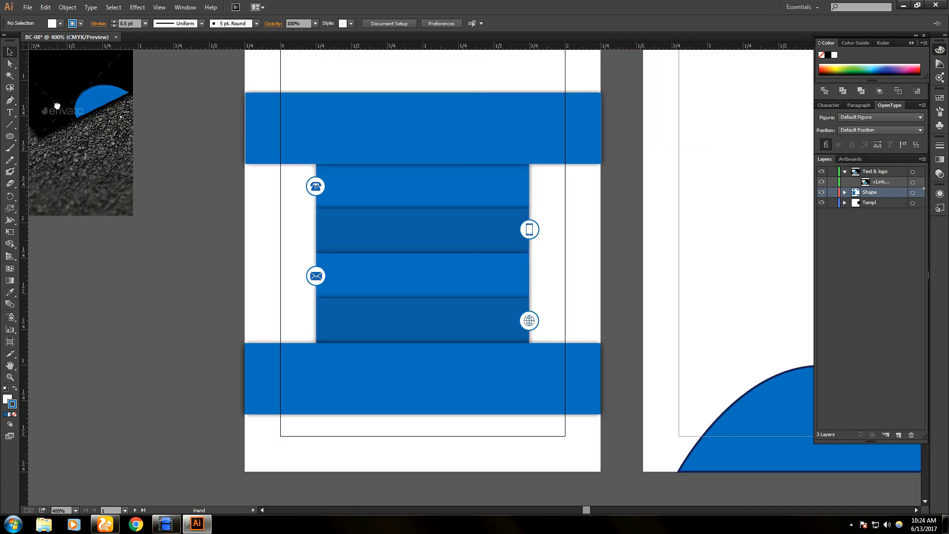
left_click_drag(56, 105, 521, 273)
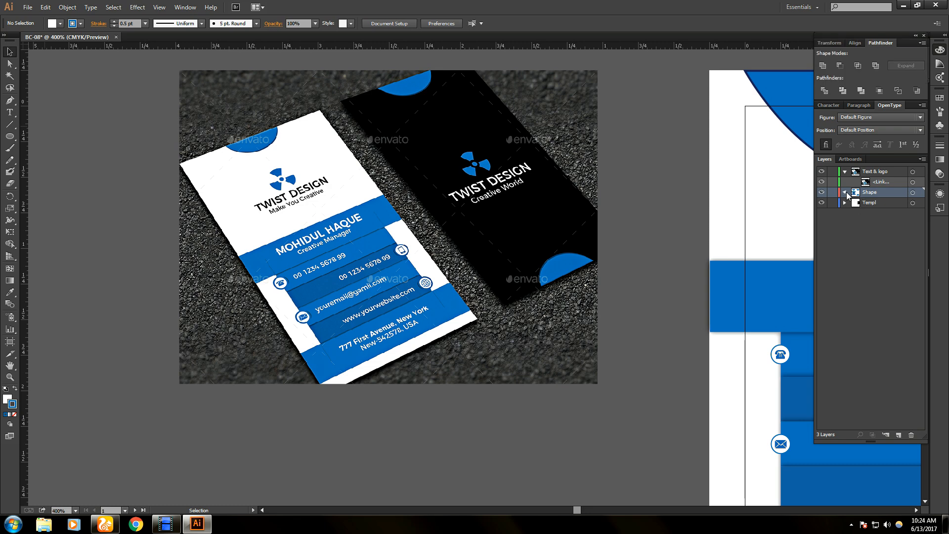
left_click(844, 192)
left_click(873, 204)
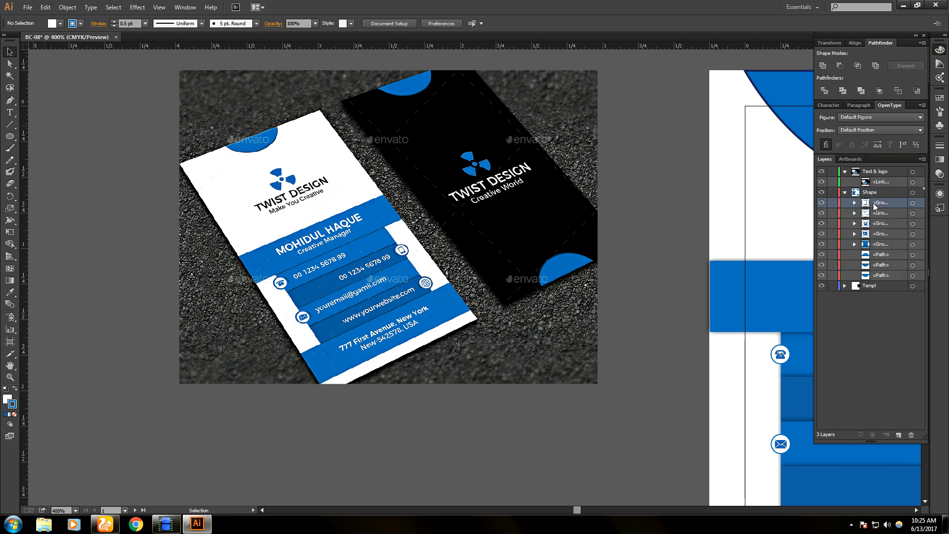
left_click(891, 234, "shift")
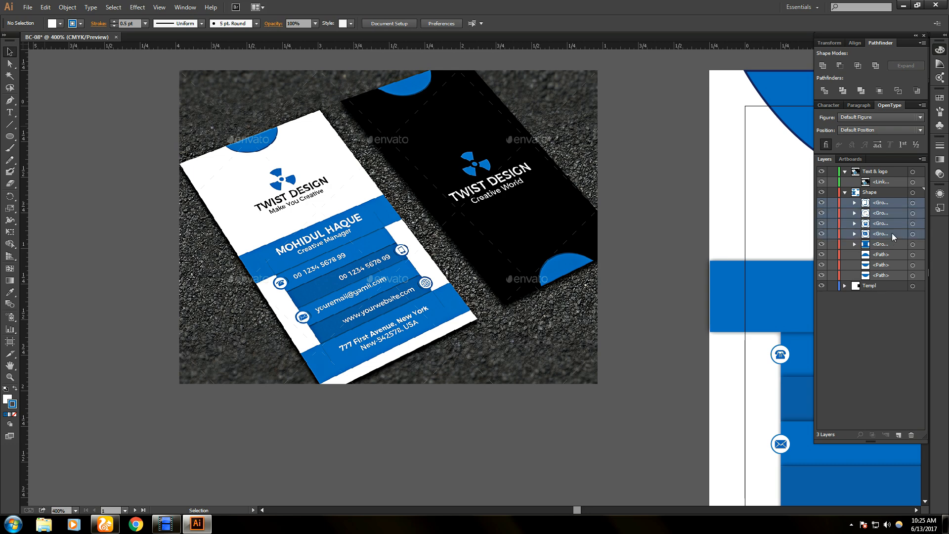
left_click_drag(887, 226, 879, 176)
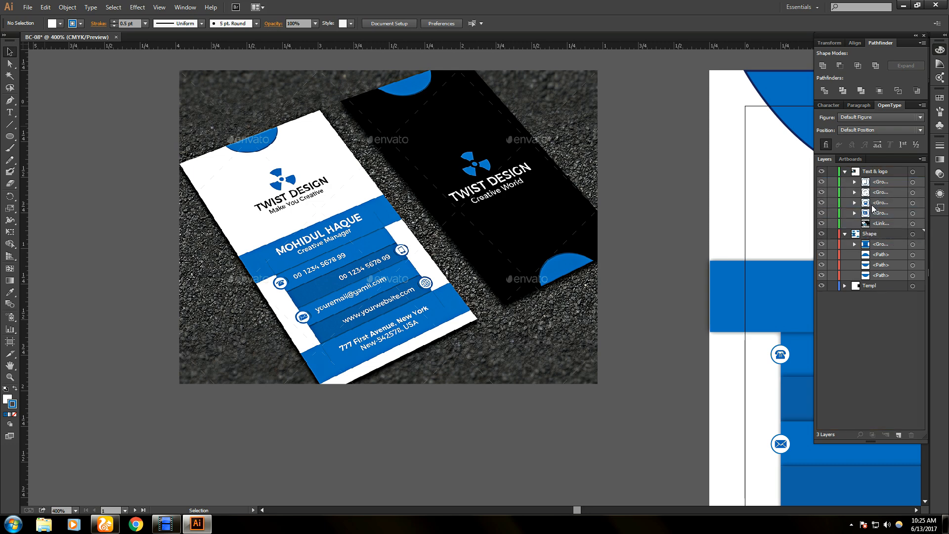
left_click(845, 233)
left_click(845, 233)
left_click(844, 233)
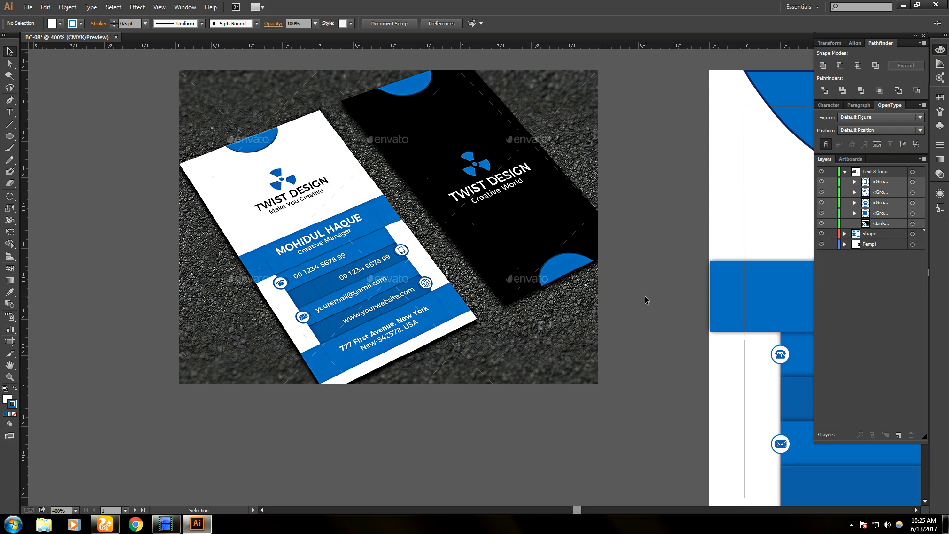
scroll(259, 304, "up", 4)
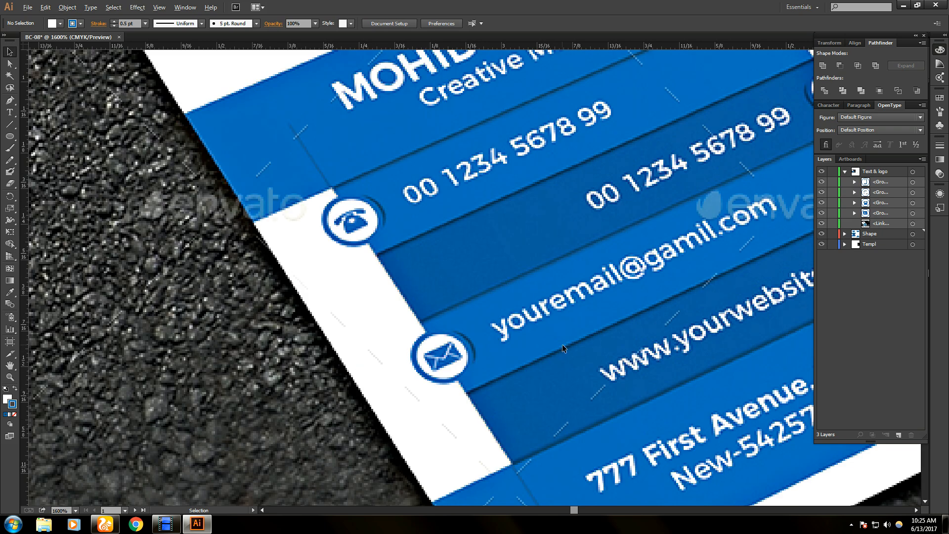
- Draw and close a Pen crescent curving around the phone icon's circle, then undo the closing curve
scroll(562, 344, "down", 3)
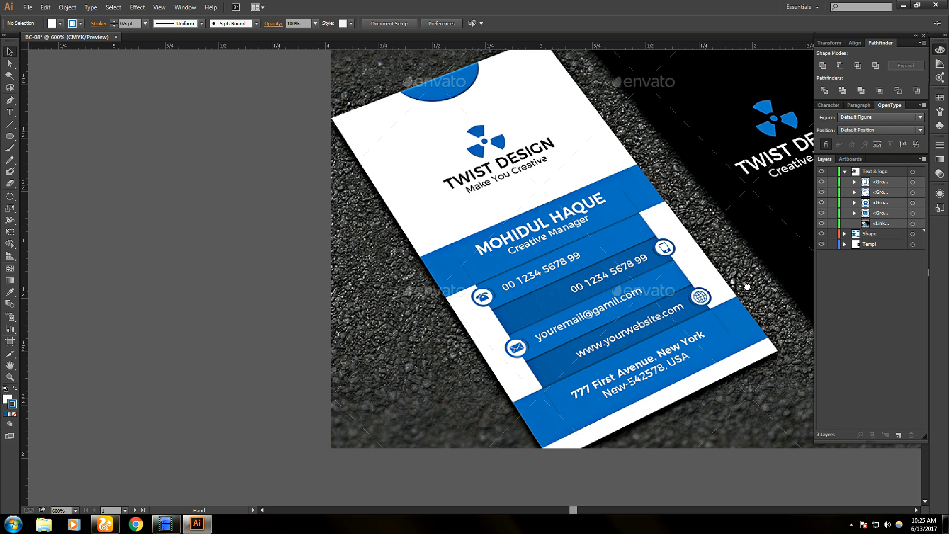
left_click_drag(747, 287, 283, 254)
left_click_drag(310, 328, 219, 283)
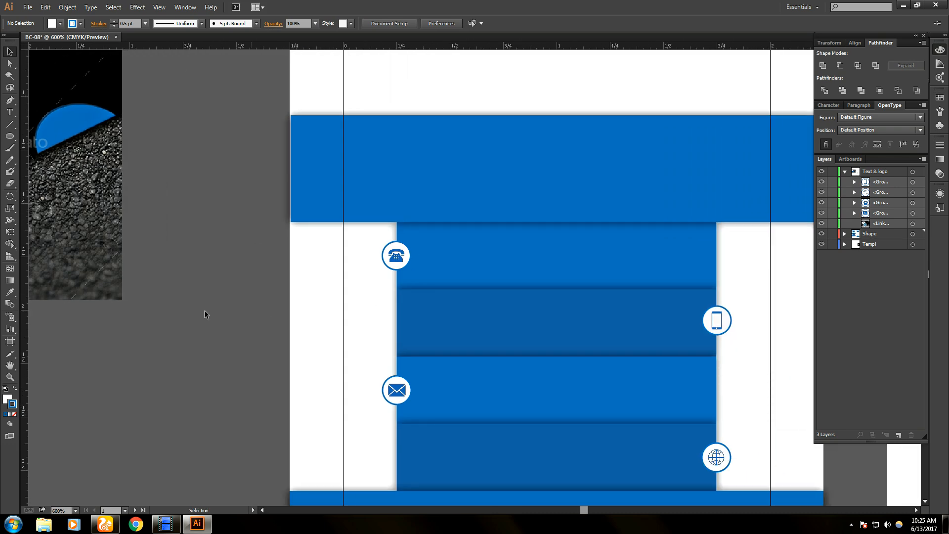
scroll(436, 273, "up", 1)
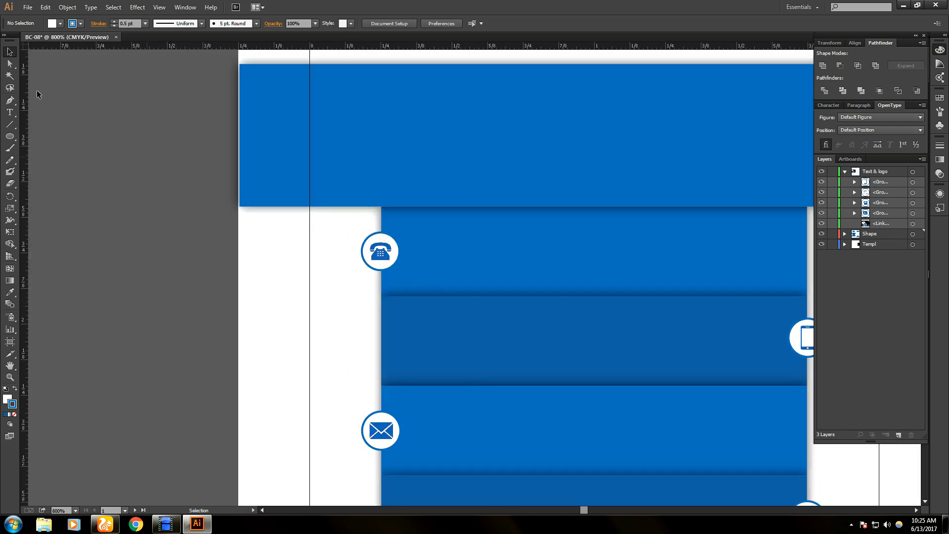
left_click(10, 102)
scroll(415, 248, "up", 3)
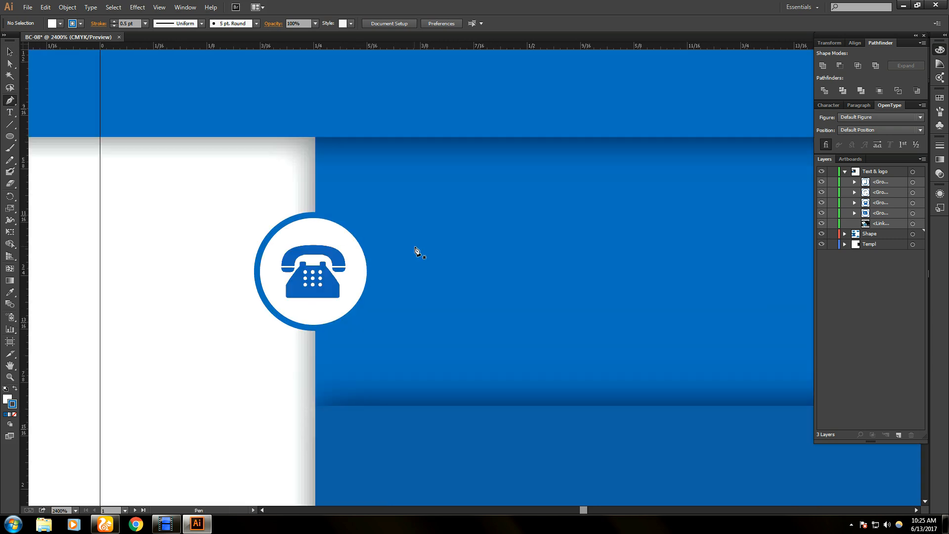
left_click(361, 215)
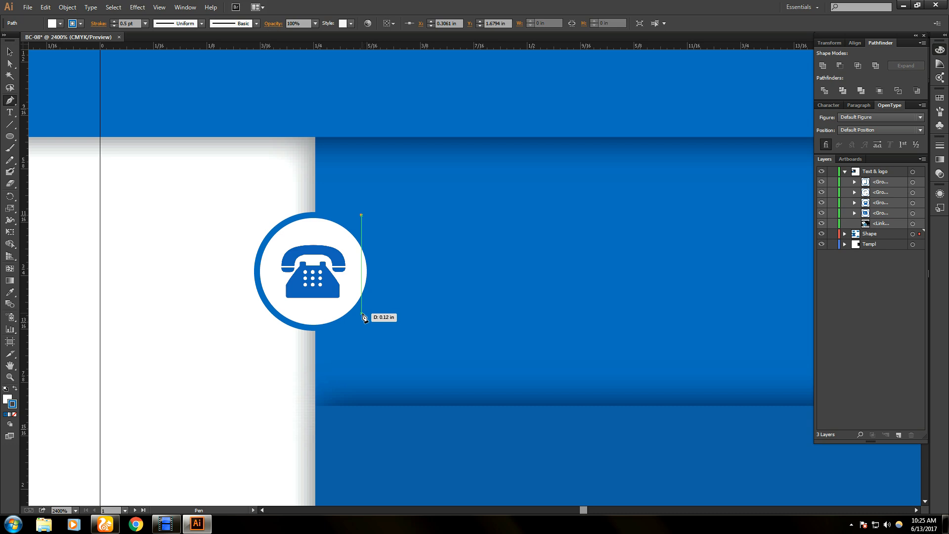
left_click_drag(362, 313, 308, 369)
left_click_drag(308, 368, 308, 368)
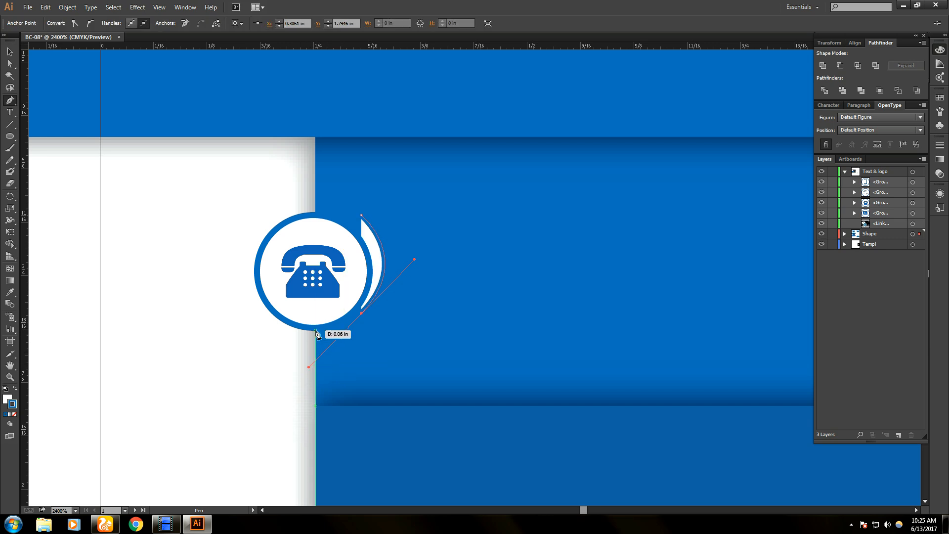
left_click(362, 216)
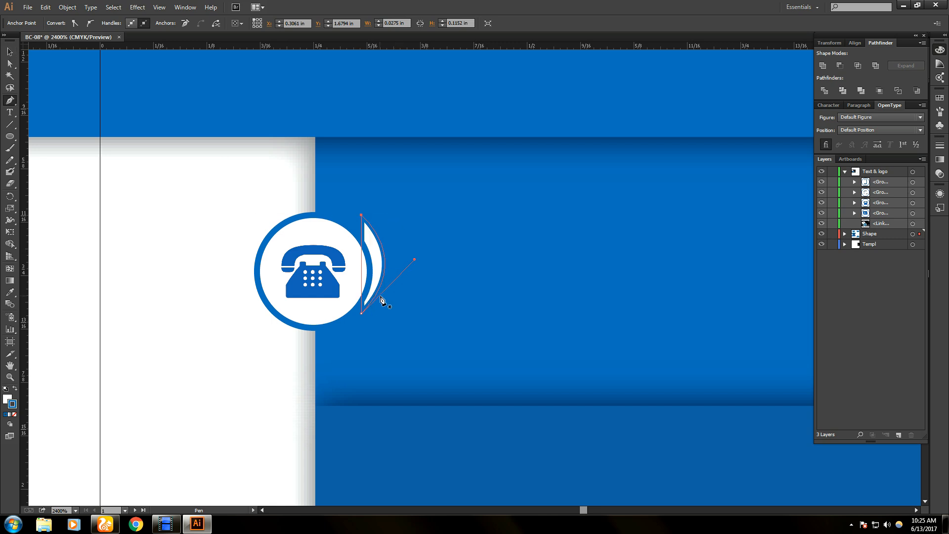
key("ctrl+z")
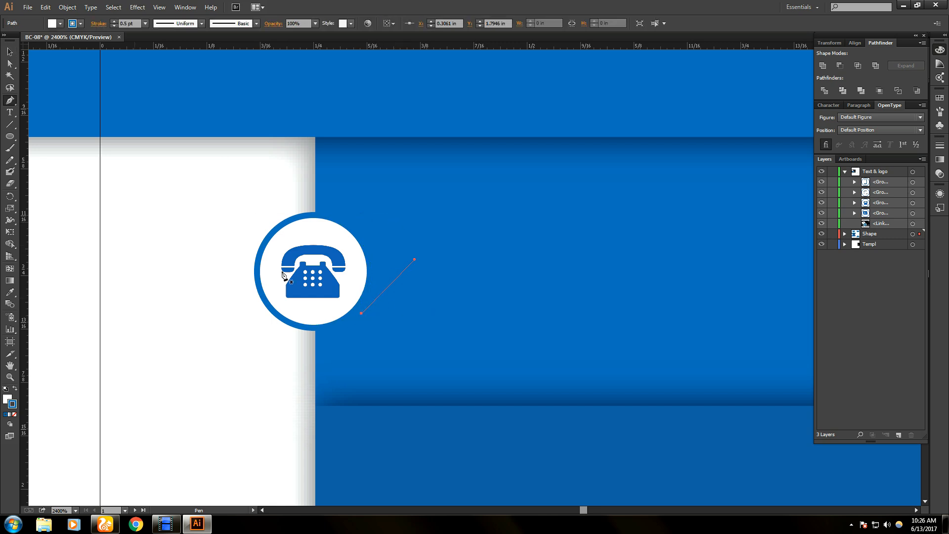
- Discard the first attempt and draw a closed crescent from the circle's top-right to bottom intersection
scroll(504, 333, "down", 1)
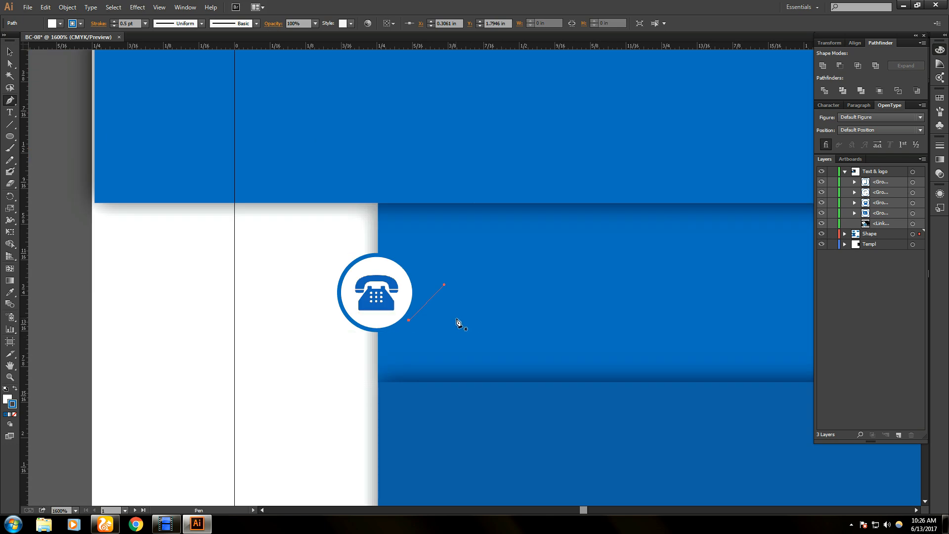
key("ctrl+shift+z")
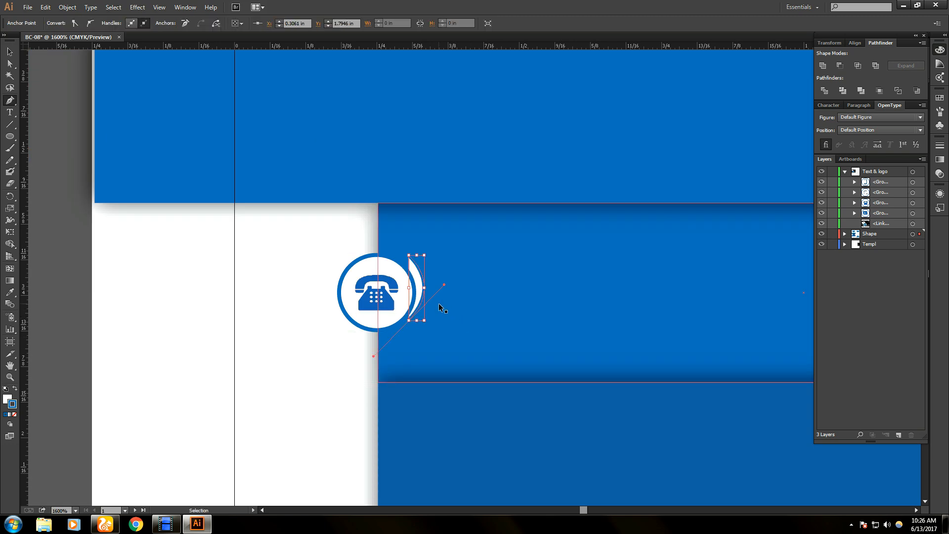
key("ctrl+z")
key("ctrl+z")
scroll(452, 301, "up", 1)
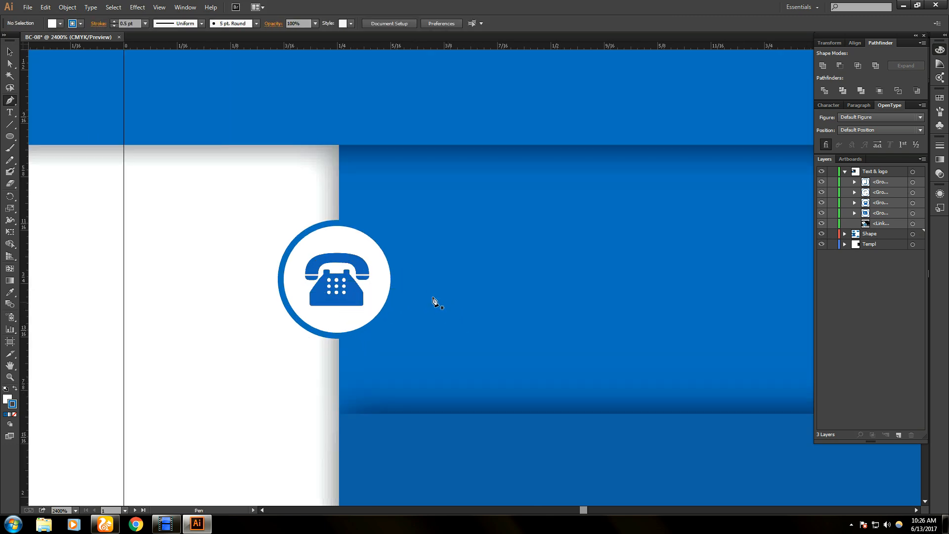
left_click(394, 223)
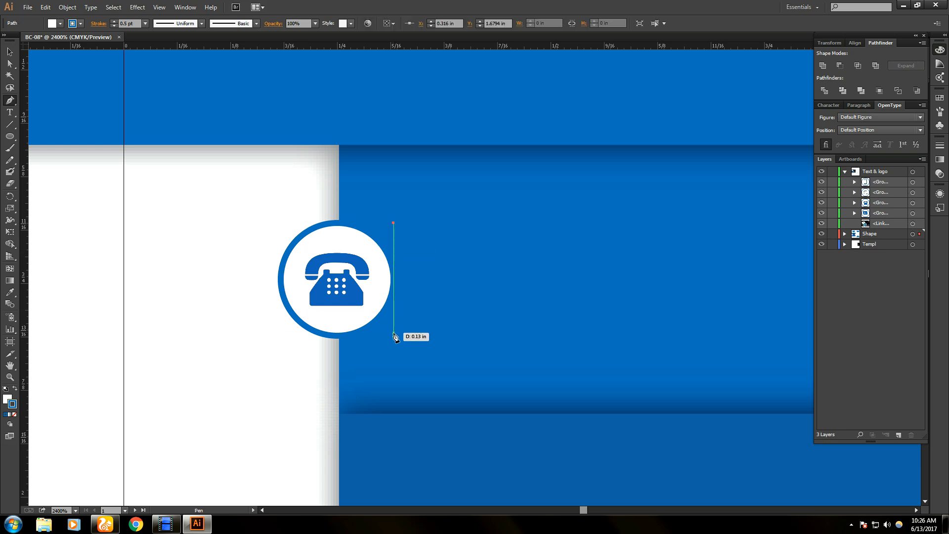
left_click_drag(393, 336, 335, 395)
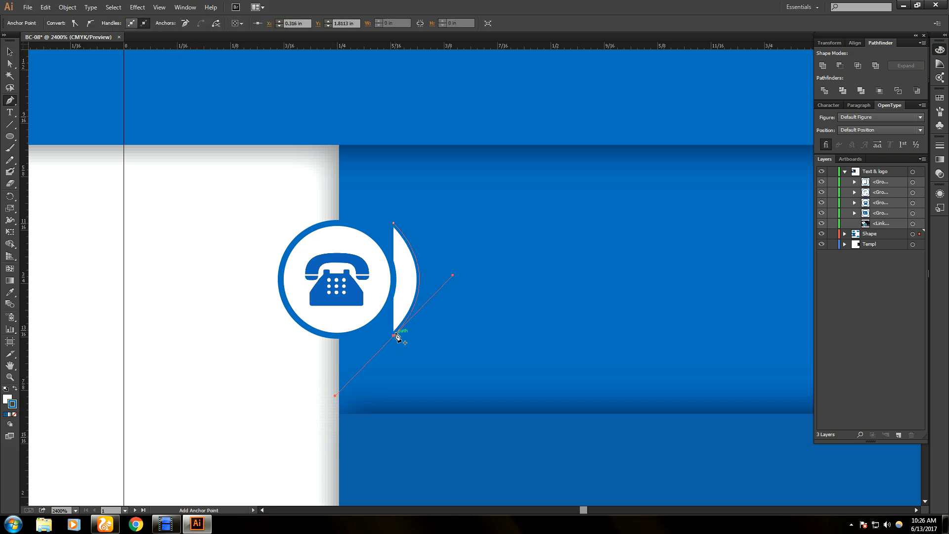
left_click(394, 224)
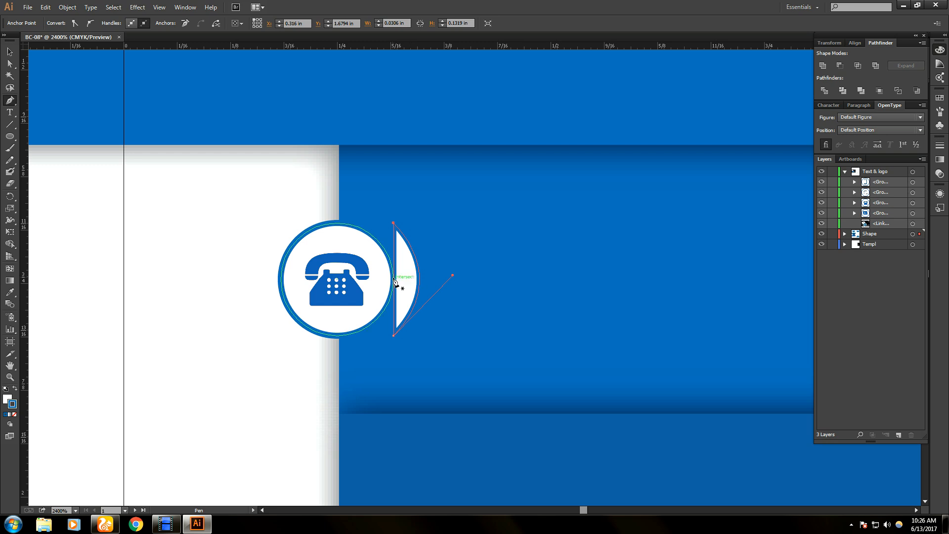
- Try narrowing the crescent from its left side, check an anchor, then deselect it
left_click(9, 52)
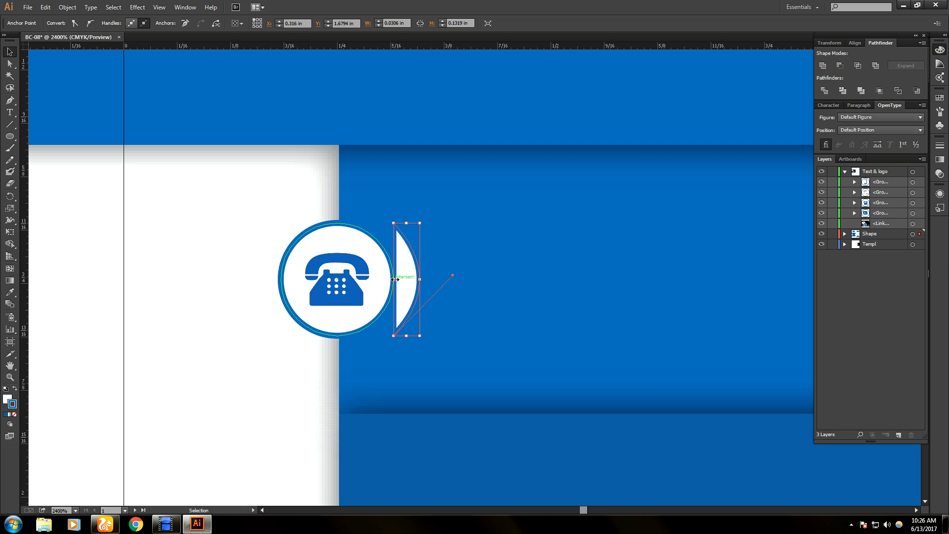
left_click_drag(394, 279, 404, 280)
key("a")
left_click(424, 310)
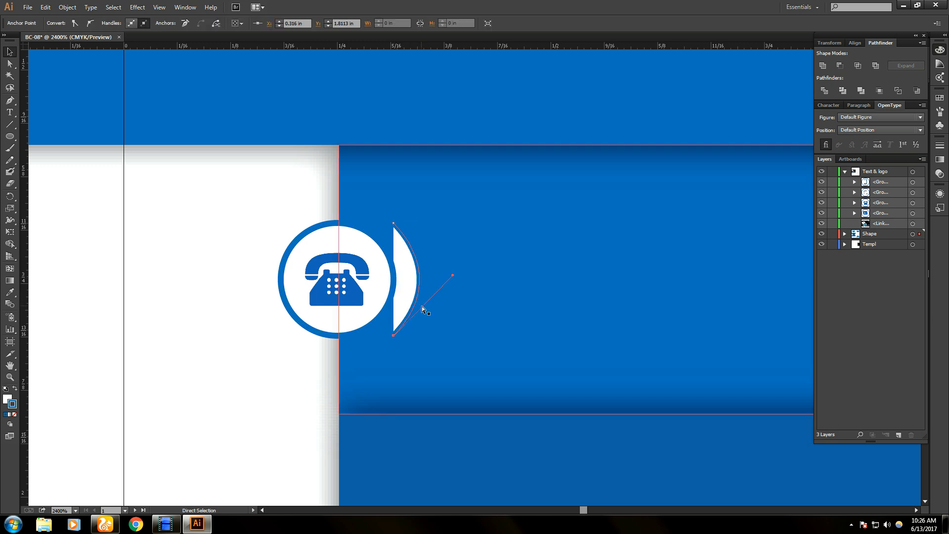
key("v")
left_click(233, 256)
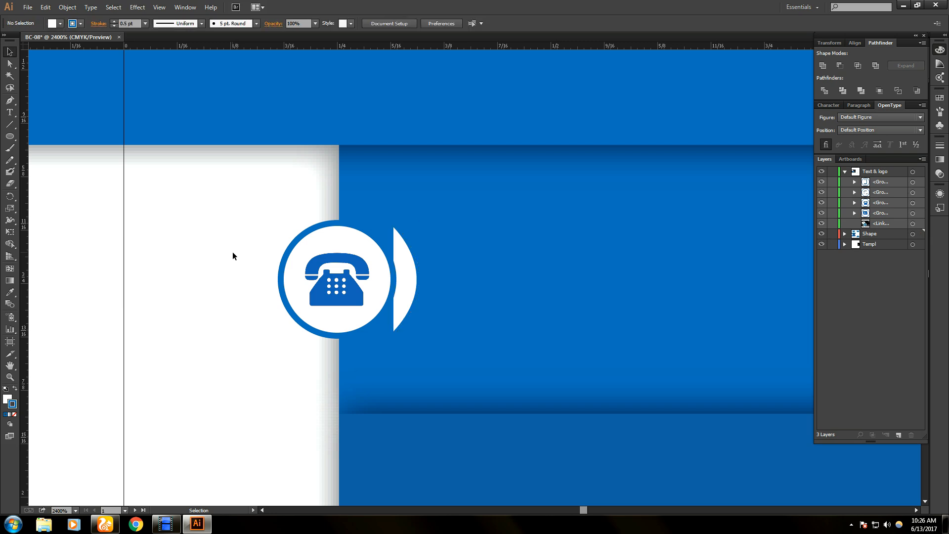
- Narrow the crescent into a thinner sliver and change its white fill to black
left_click(406, 290)
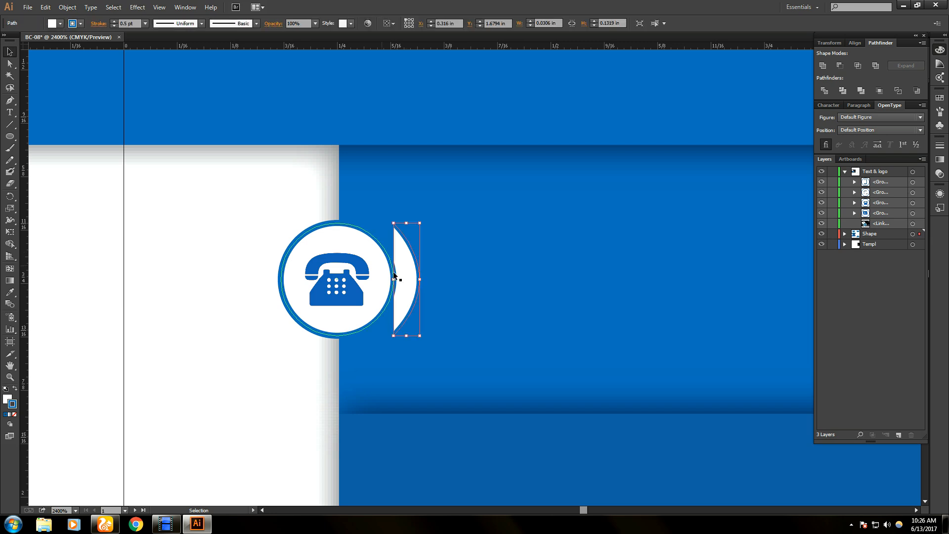
left_click_drag(394, 281, 405, 280)
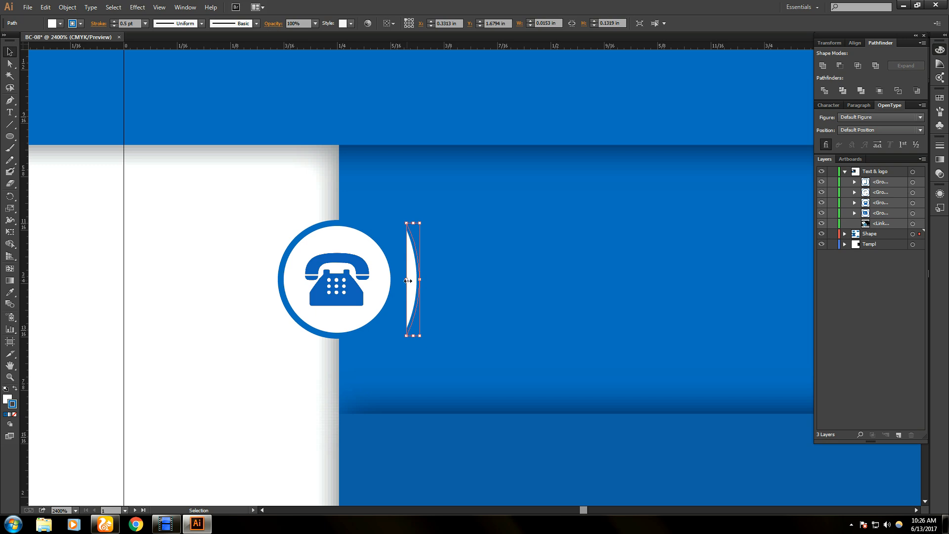
left_click_drag(407, 279, 405, 279)
left_click(60, 24)
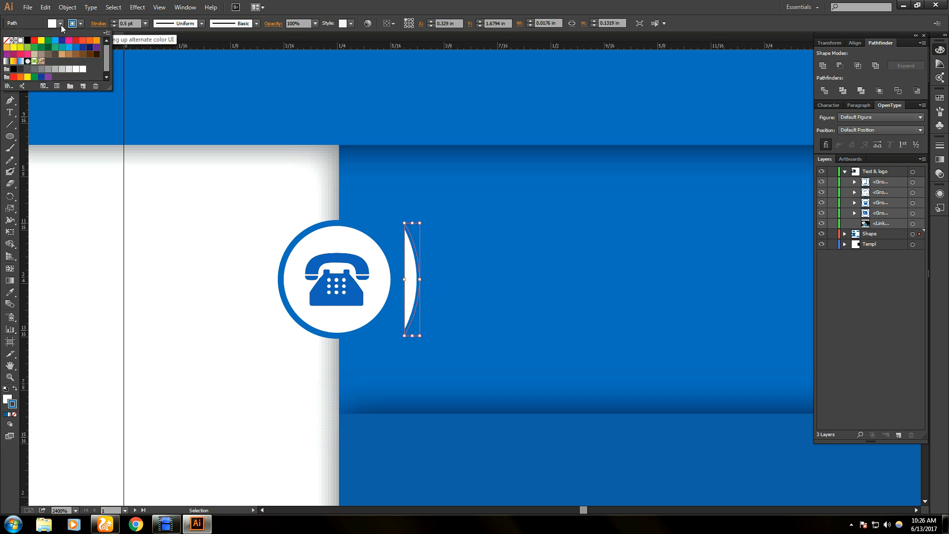
left_click(7, 41)
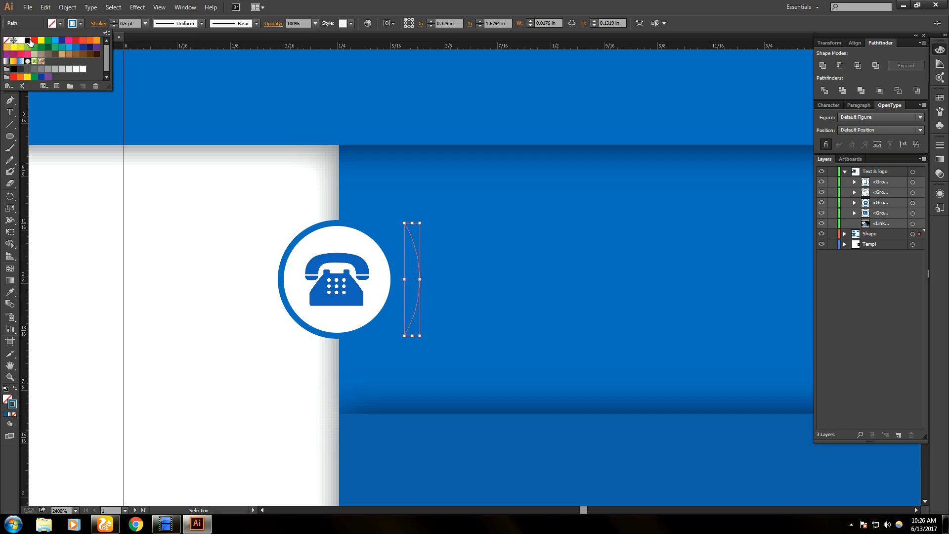
left_click(28, 40)
left_click(85, 23)
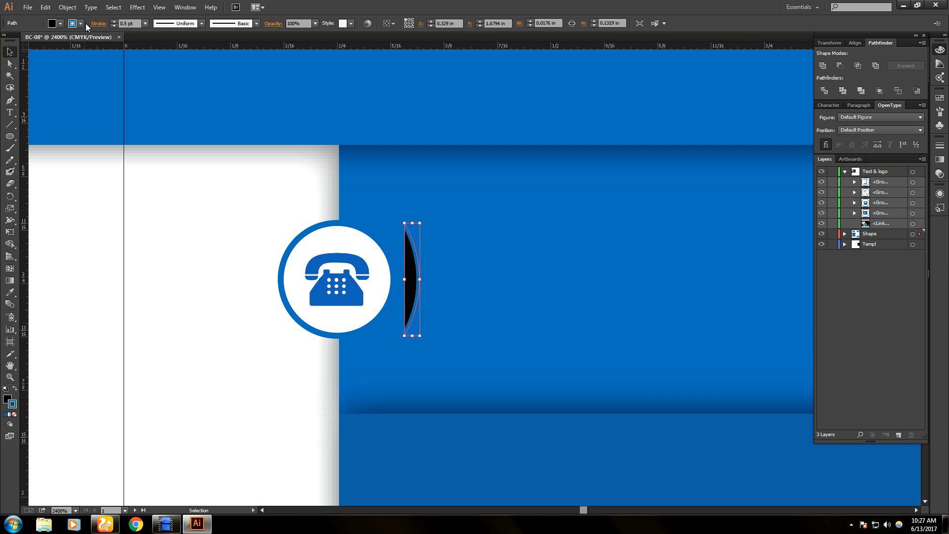
- Widen the black crescent, apply Width Profile 1, and set its stroke weight to 0 pt
left_click_drag(404, 336, 393, 335)
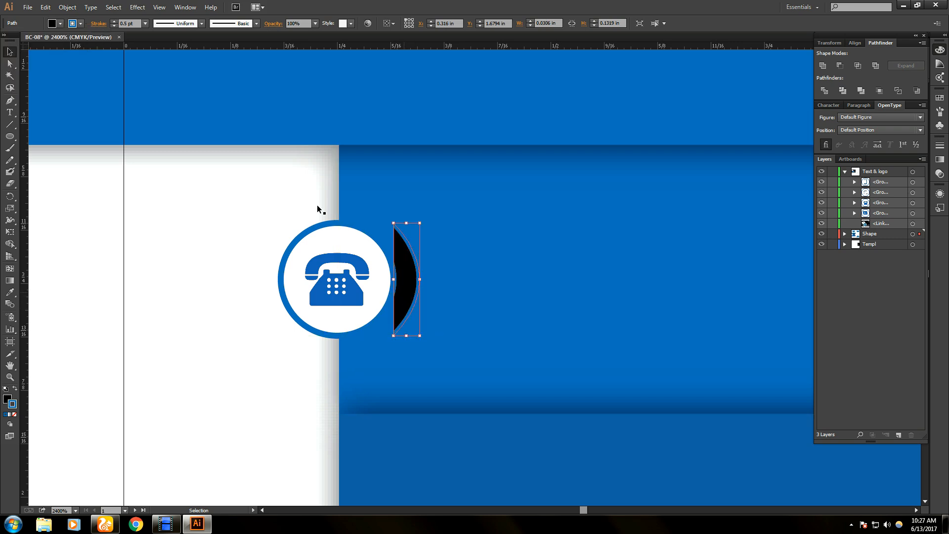
left_click(201, 23)
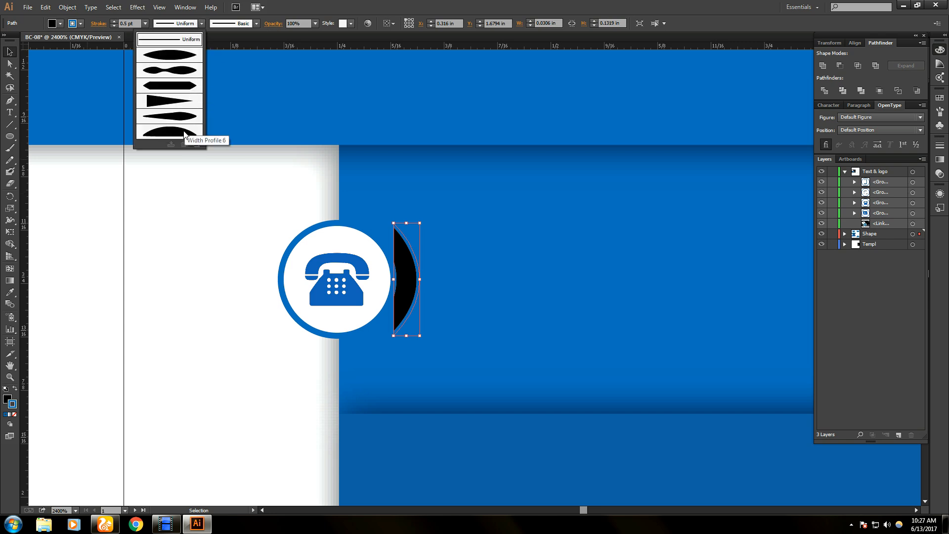
left_click(174, 54)
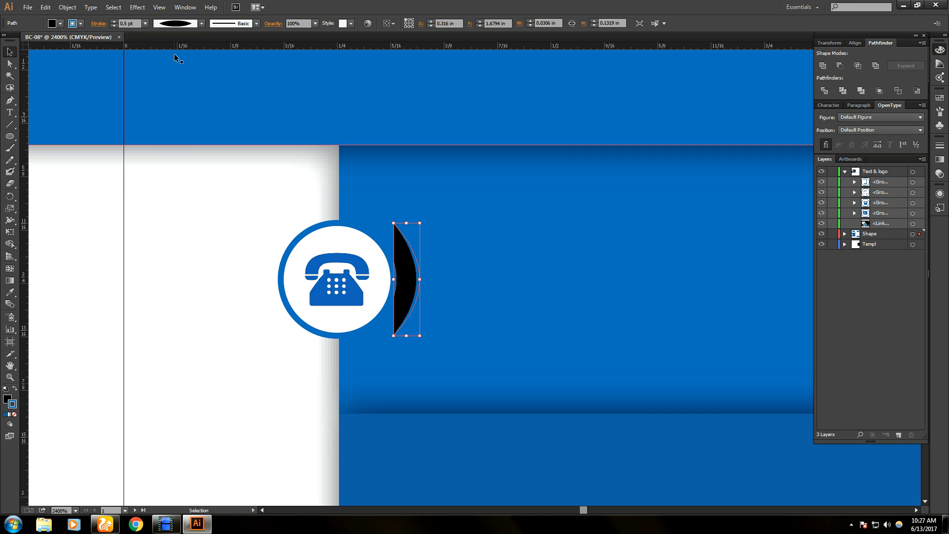
left_click(200, 26)
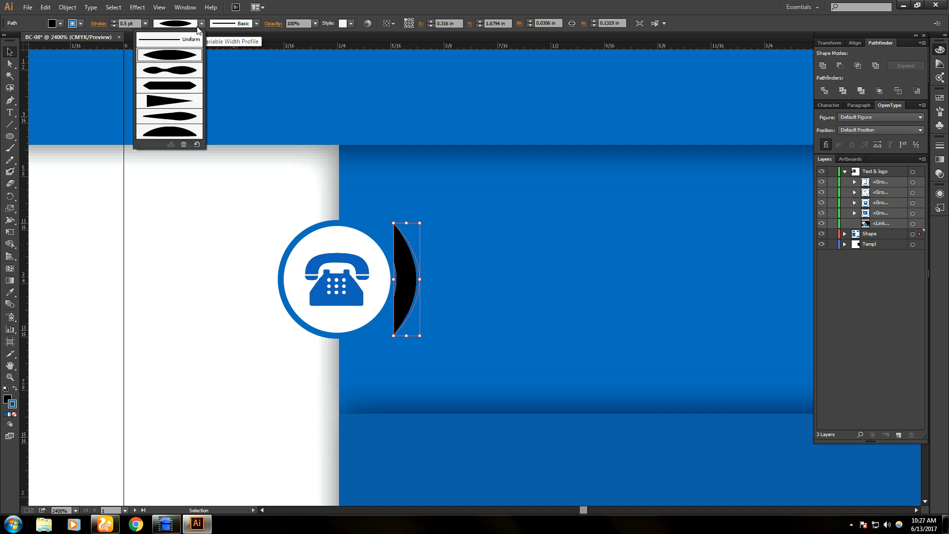
left_click(200, 26)
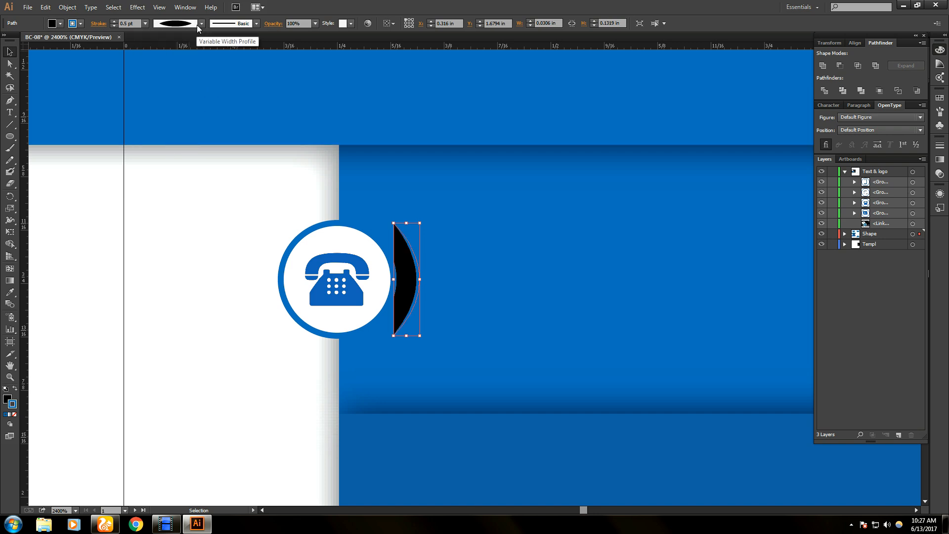
left_click(126, 24)
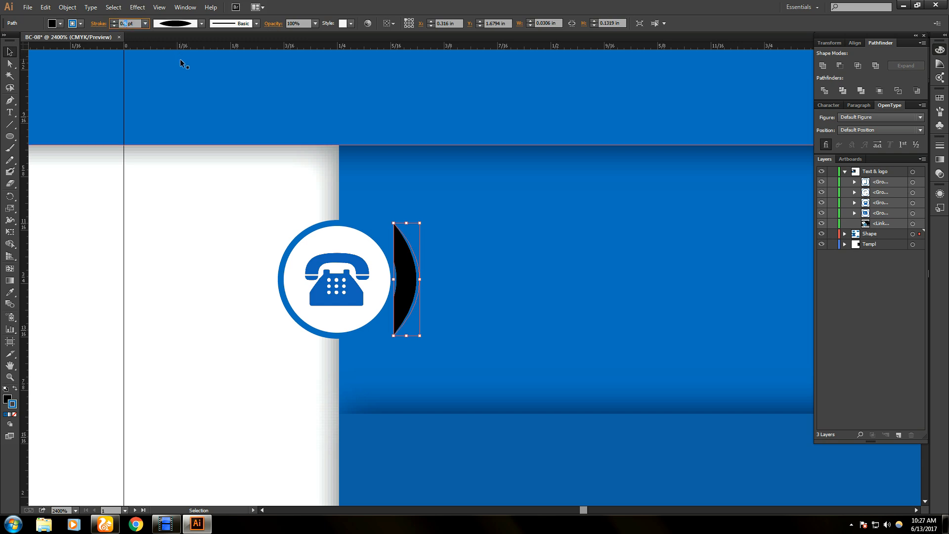
type("0")
left_click(181, 189)
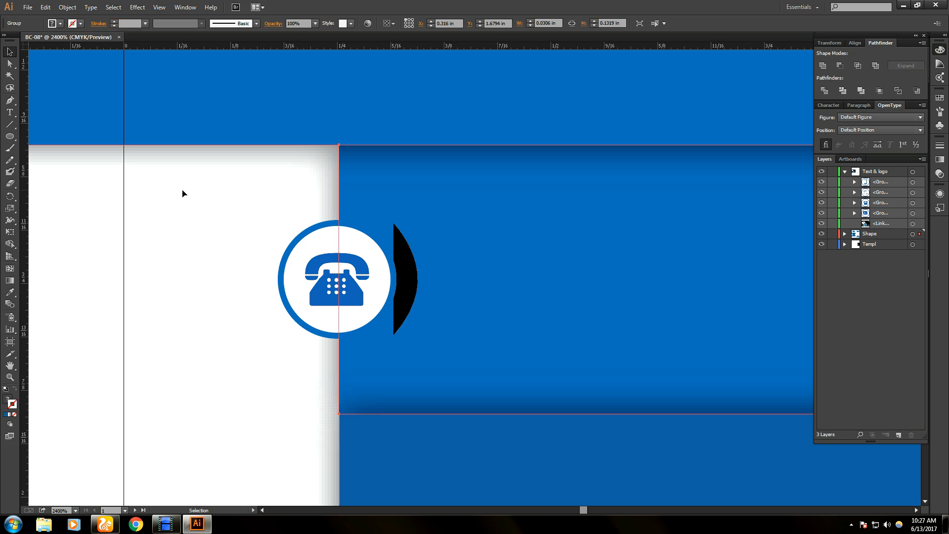
- Remove the background group's fill by mistake, then undo it
left_click(60, 23)
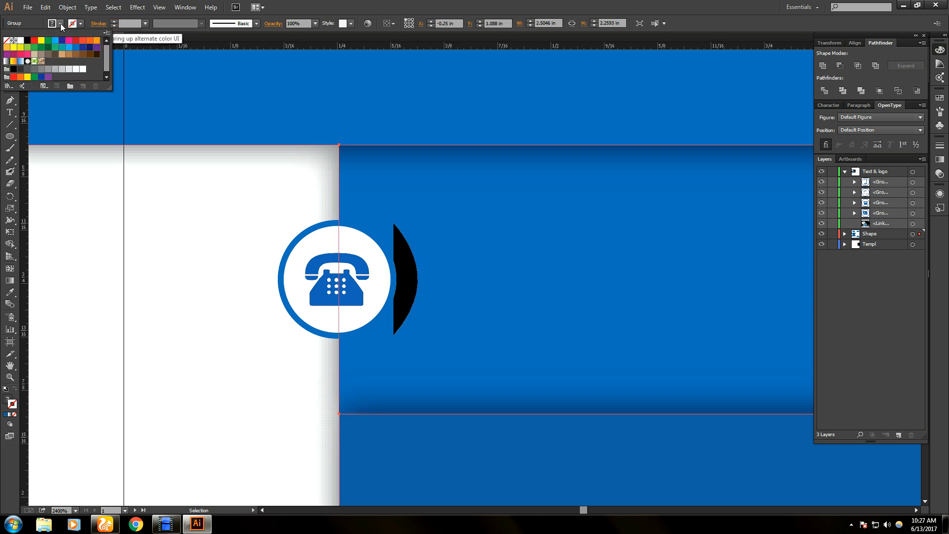
left_click(6, 40)
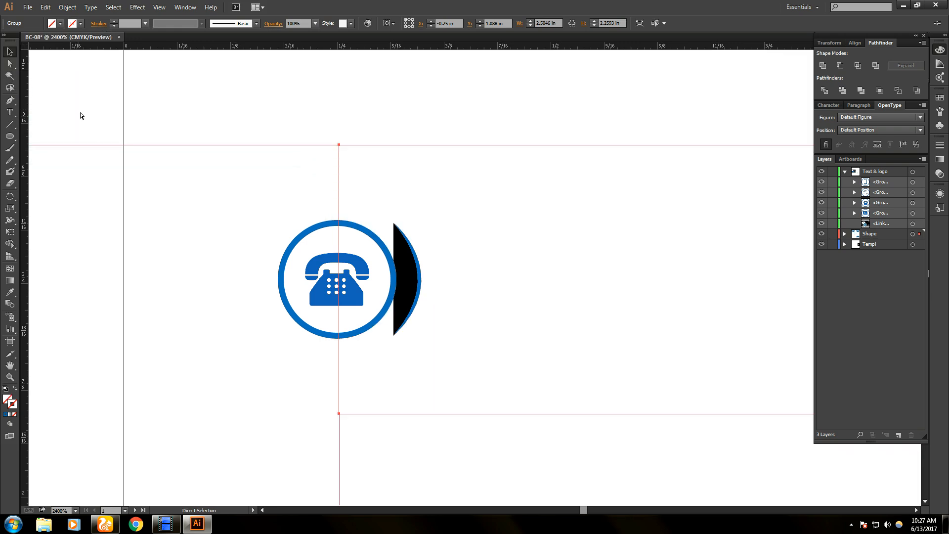
key("ctrl+z")
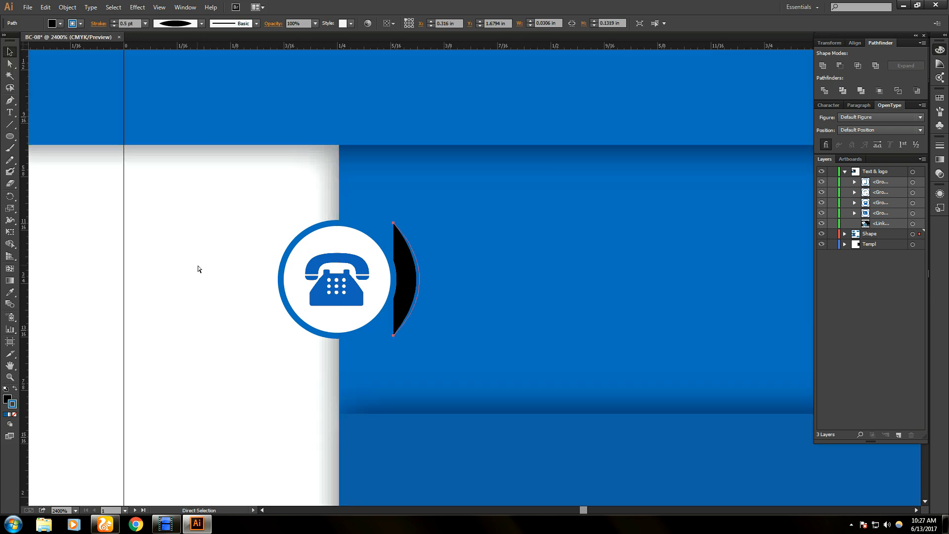
key("v")
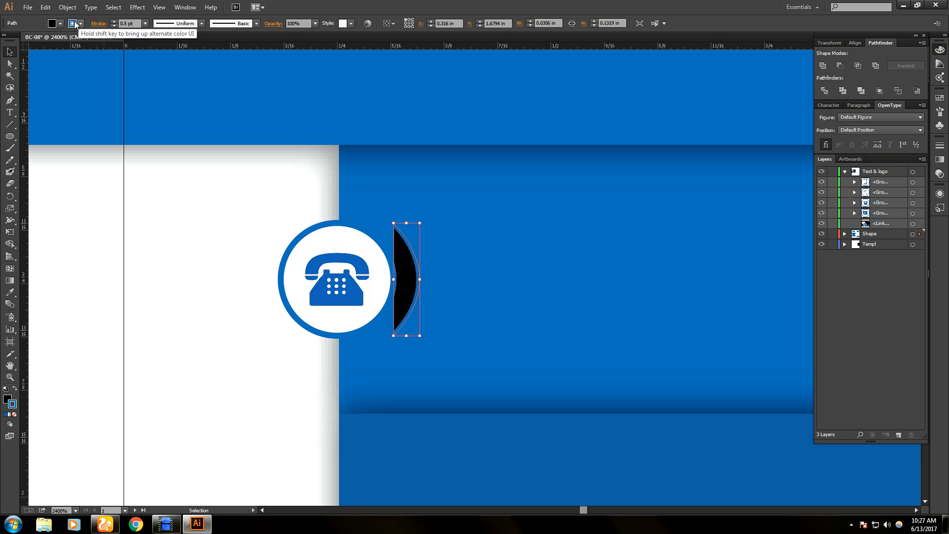
- Give the crescent no fill, a black stroke, and the tapering Width Profile 1
left_click(60, 24)
left_click(8, 41)
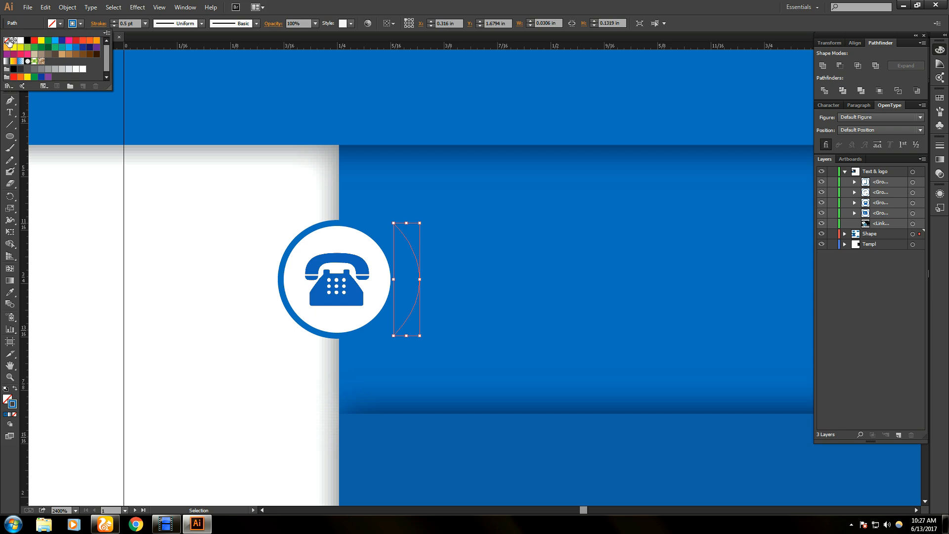
left_click(81, 24)
left_click(27, 41)
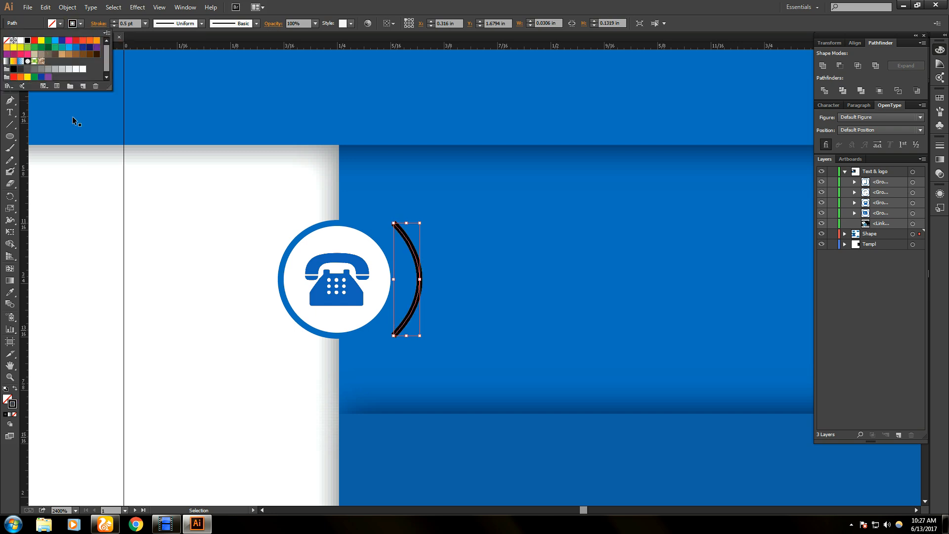
left_click(201, 24)
left_click(201, 24)
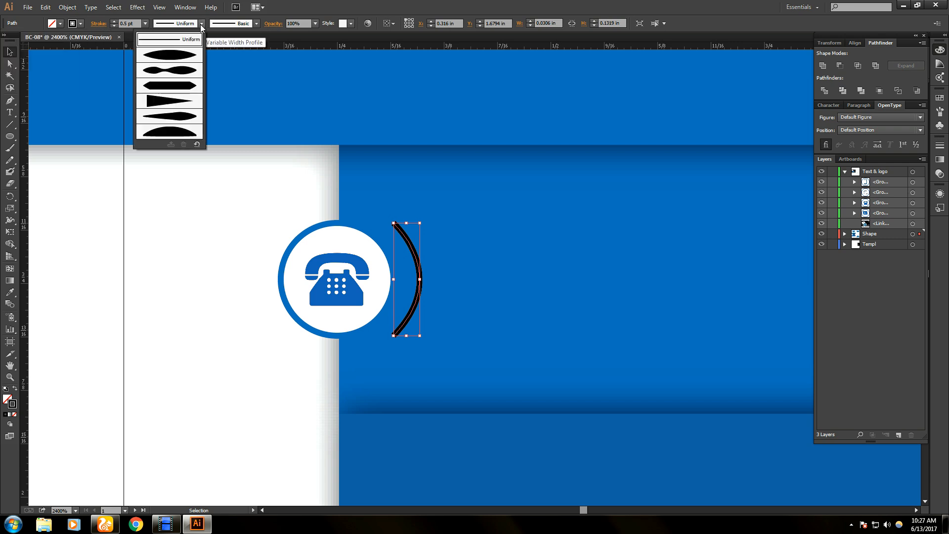
left_click(184, 56)
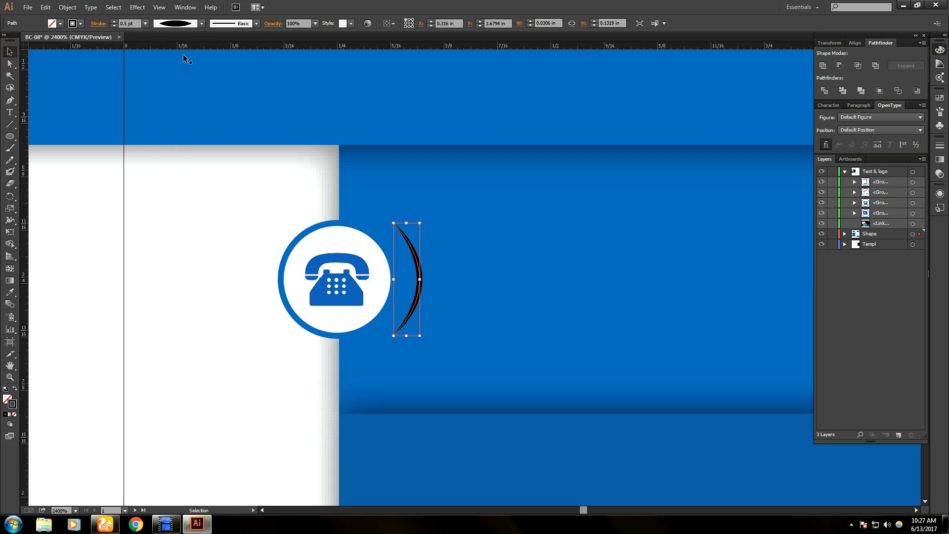
left_click(146, 248)
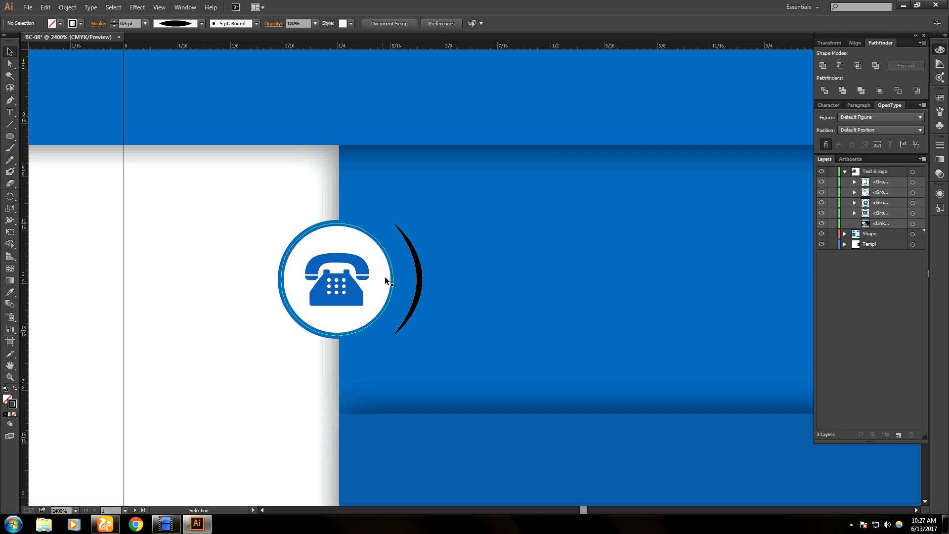
- Select the arc beside the phone icon and nudge it left and back right
scroll(455, 286, "down", 4)
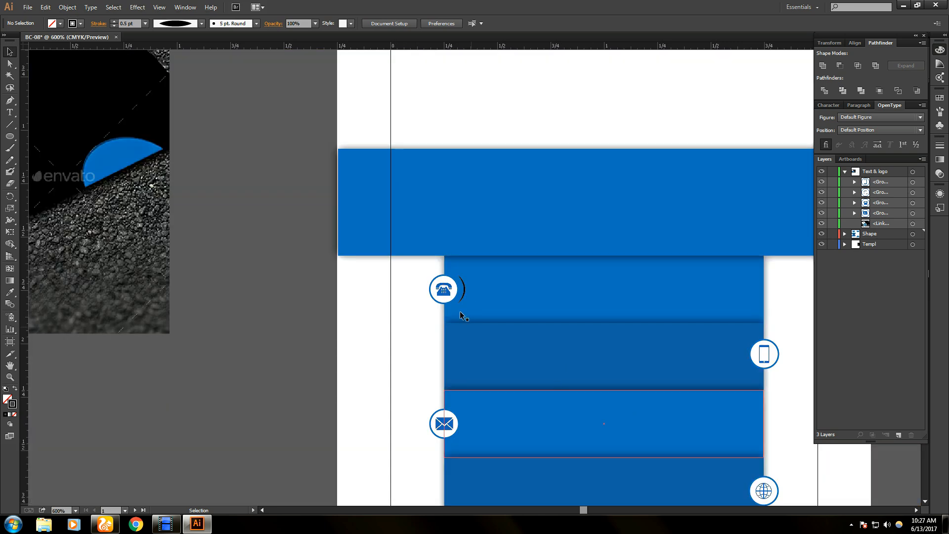
left_click(461, 293)
key("Left")
key("Left")
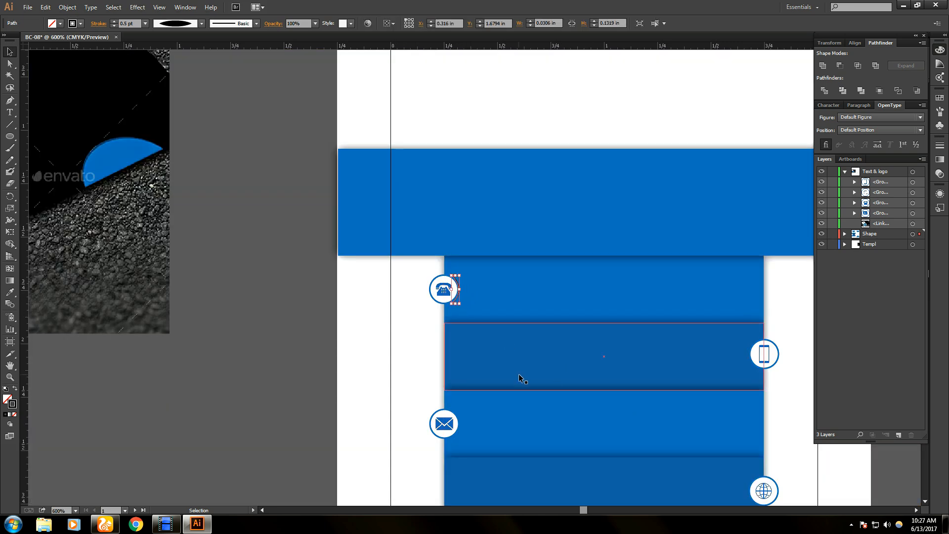
key("Right")
left_click(428, 369)
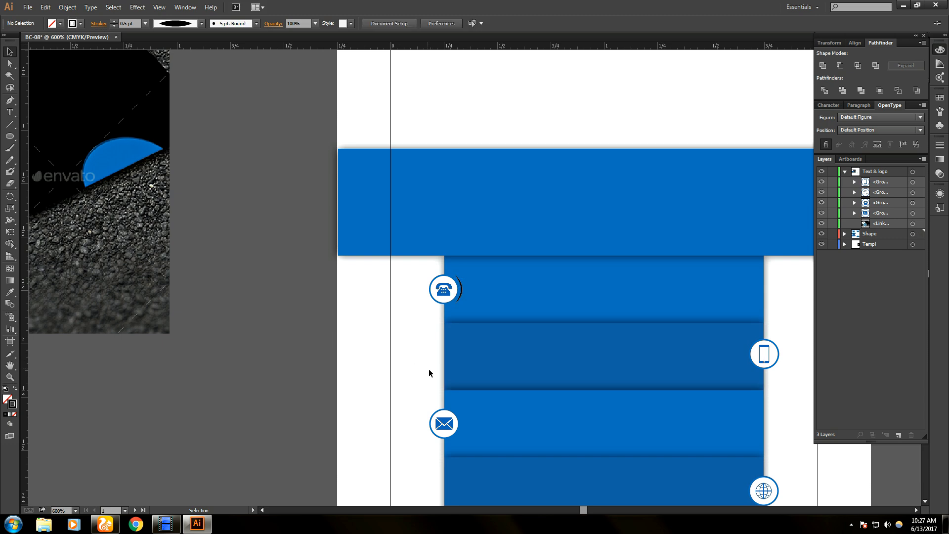
left_click(462, 286)
scroll(447, 312, "up", 2)
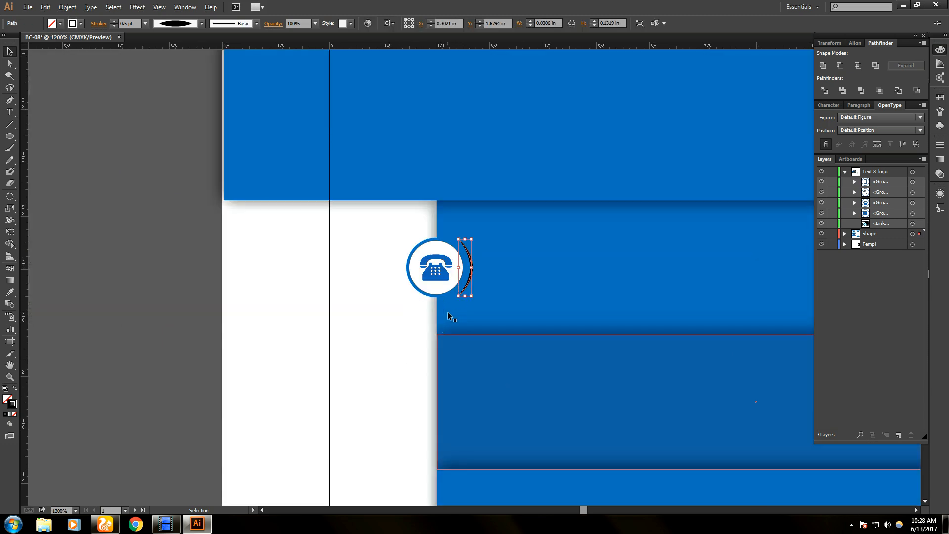
- Set the arc's opacity to 90%, then reselect it
left_click(315, 23)
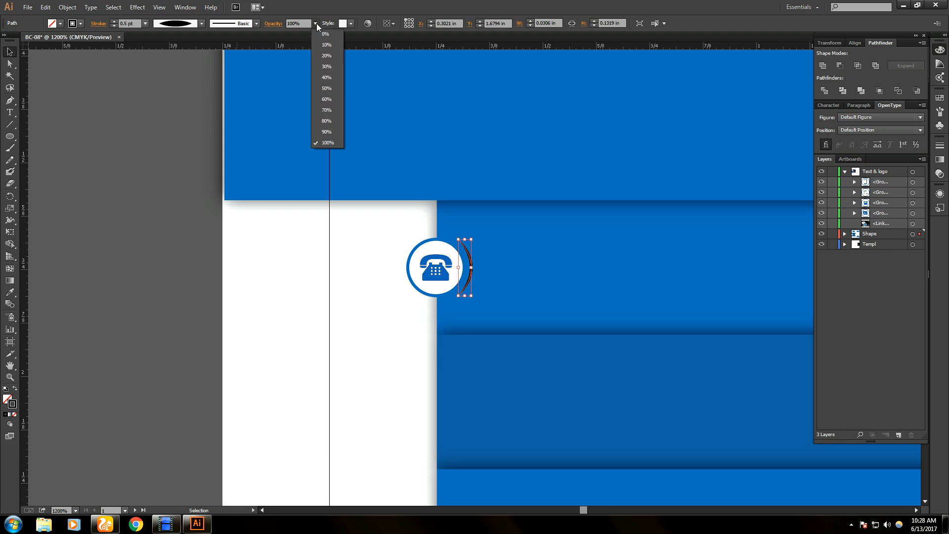
left_click(330, 132)
left_click(161, 216)
scroll(448, 349, "down", 2)
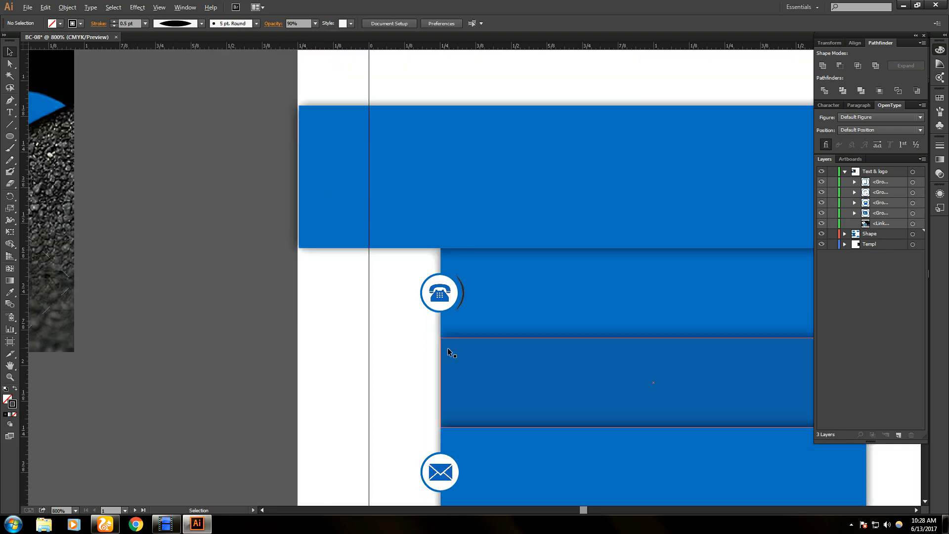
scroll(445, 348, "down", 1)
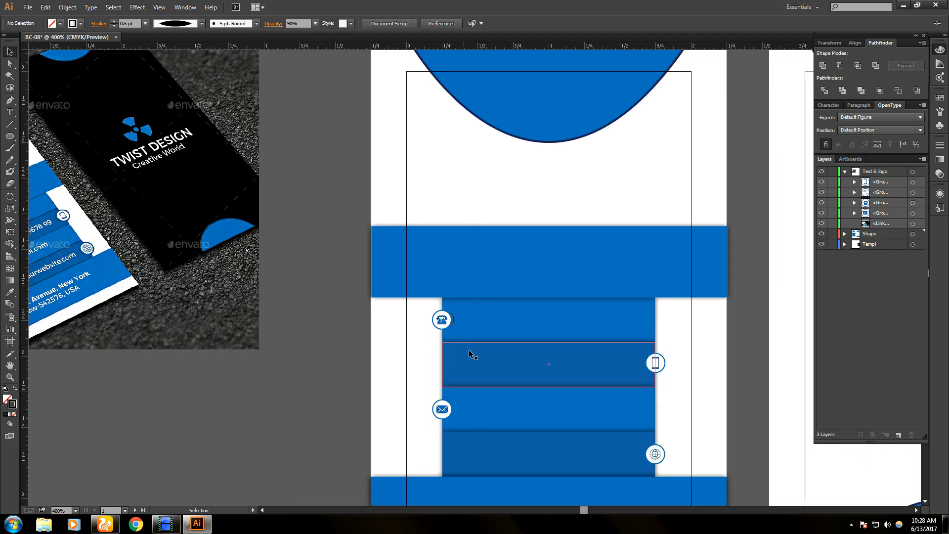
scroll(476, 351, "up", 3)
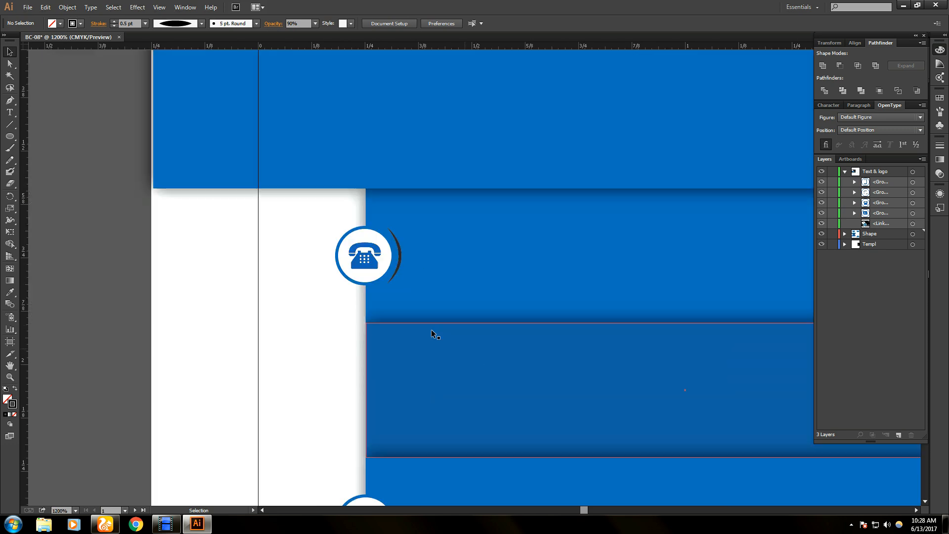
left_click(398, 258)
scroll(462, 403, "down", 4)
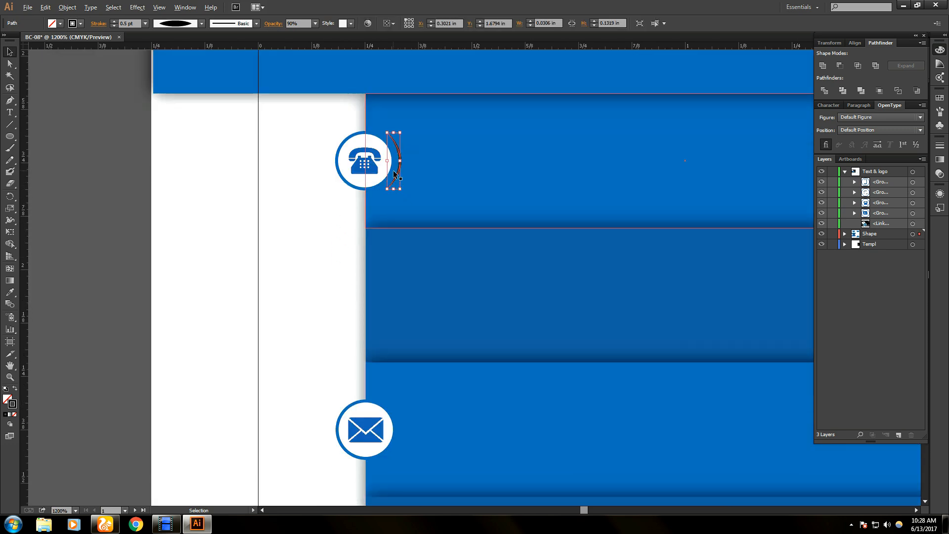
- Alt+Shift-drag a copy of the arc straight down beside the mail icon and select it
left_click_drag(394, 173, 408, 442)
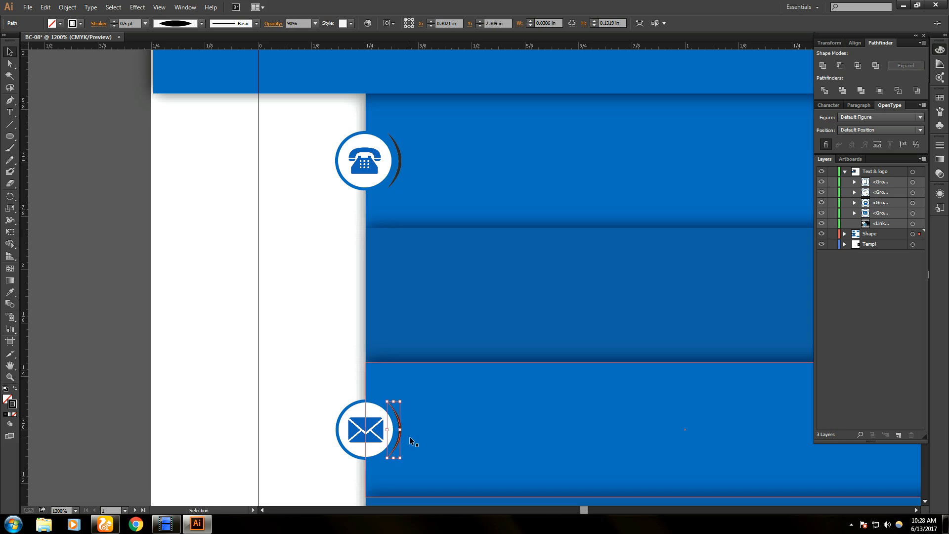
left_click(443, 431)
left_click(184, 342)
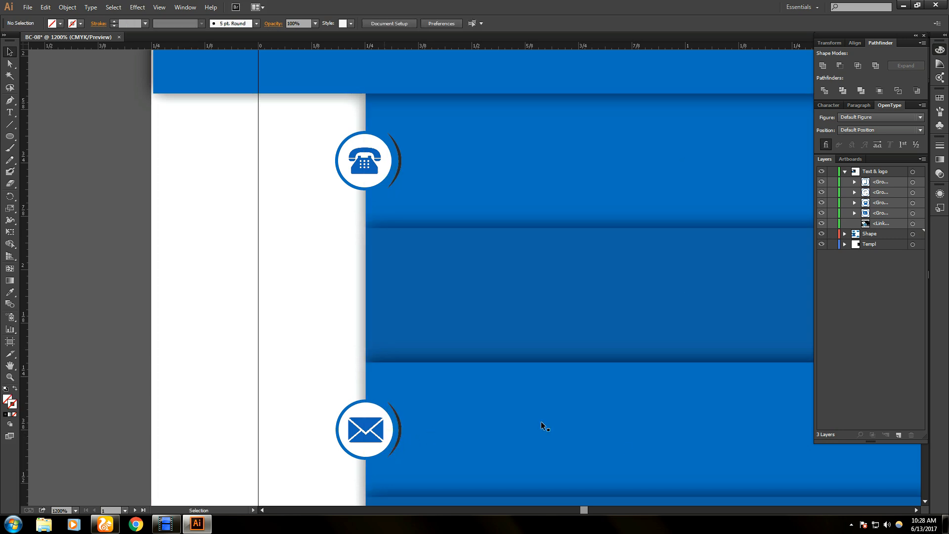
left_click(398, 434)
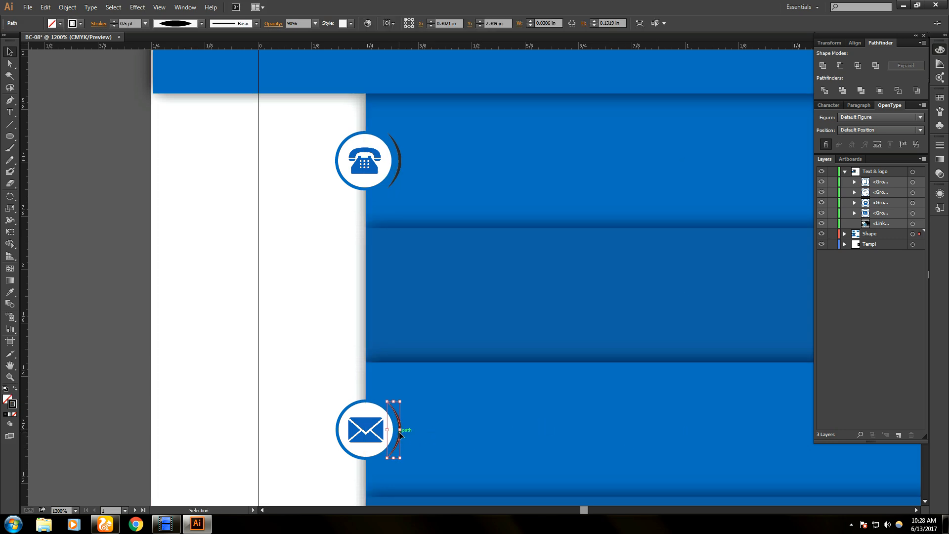
- Reflect the mail icon's arc across the vertical axis to create a mirrored copy
right_click(399, 438)
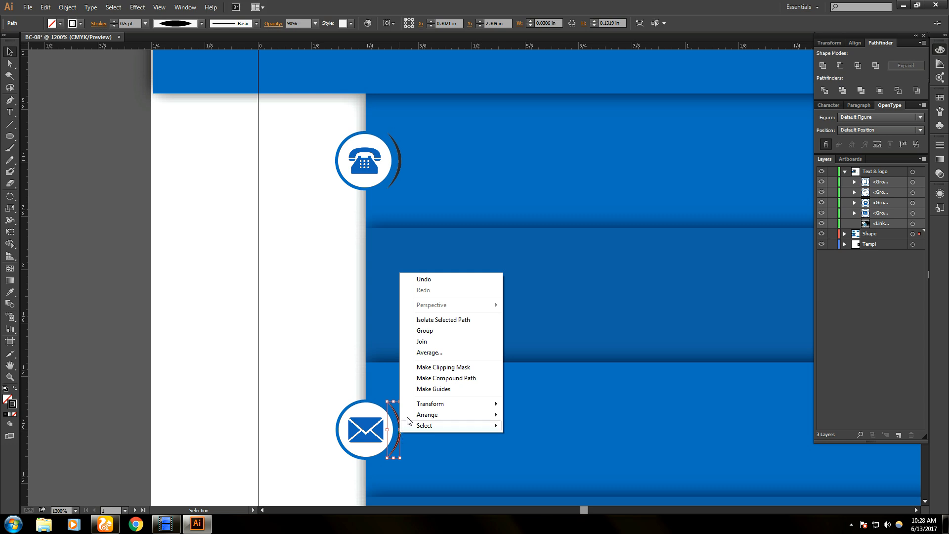
mouse_move(460, 416)
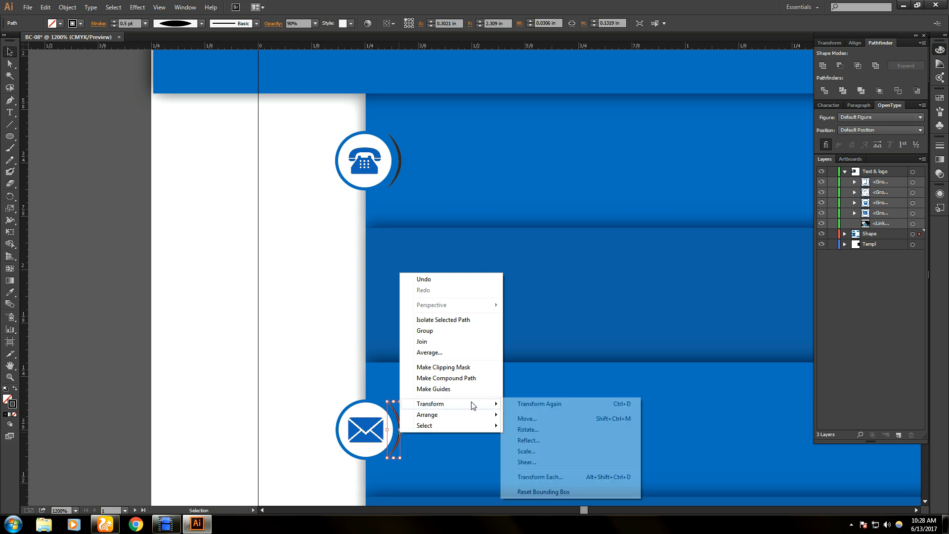
left_click(556, 446)
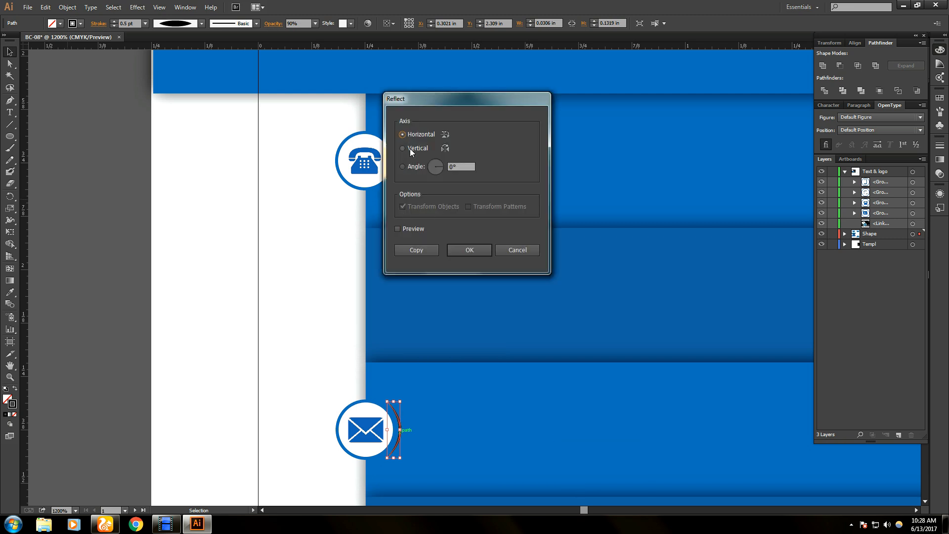
left_click(403, 147)
left_click(415, 250)
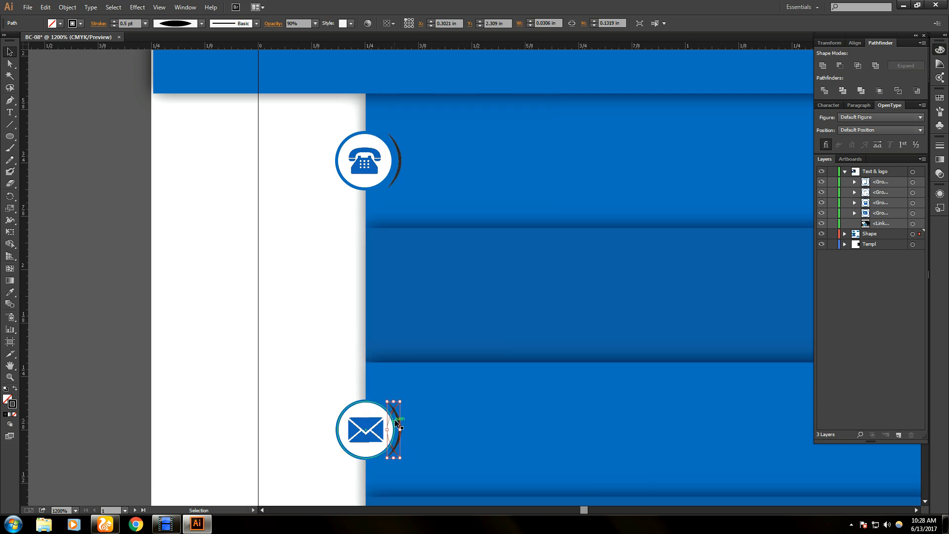
- Move the mirrored arc onto the left side of the globe icon
left_click_drag(397, 442, 552, 423)
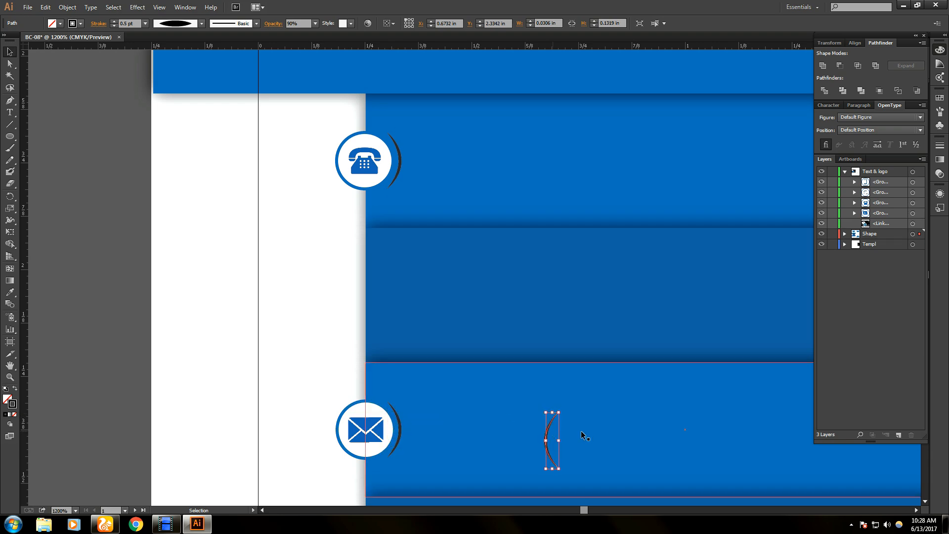
scroll(722, 426, "down", 2)
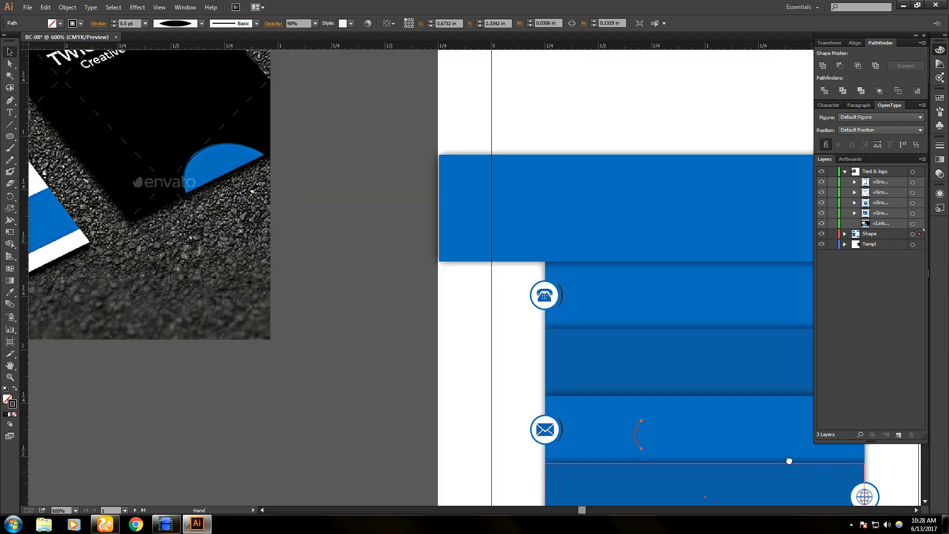
left_click_drag(823, 473, 453, 305)
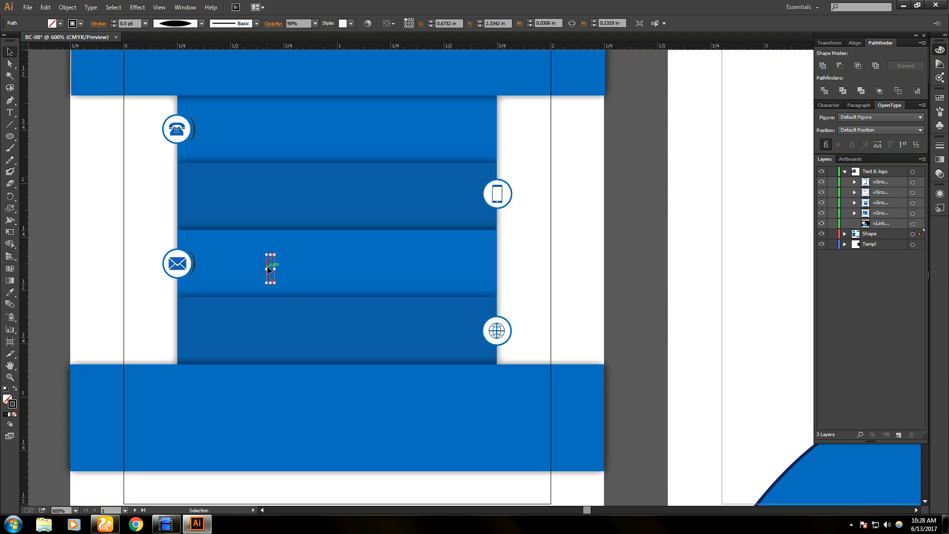
left_click_drag(270, 267, 478, 330)
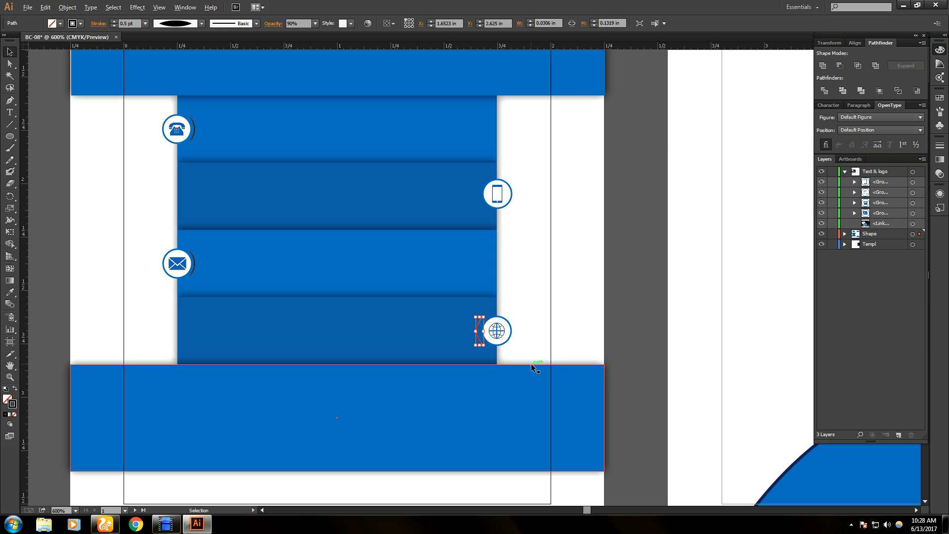
scroll(531, 363, "up", 2)
left_click_drag(426, 302, 429, 305)
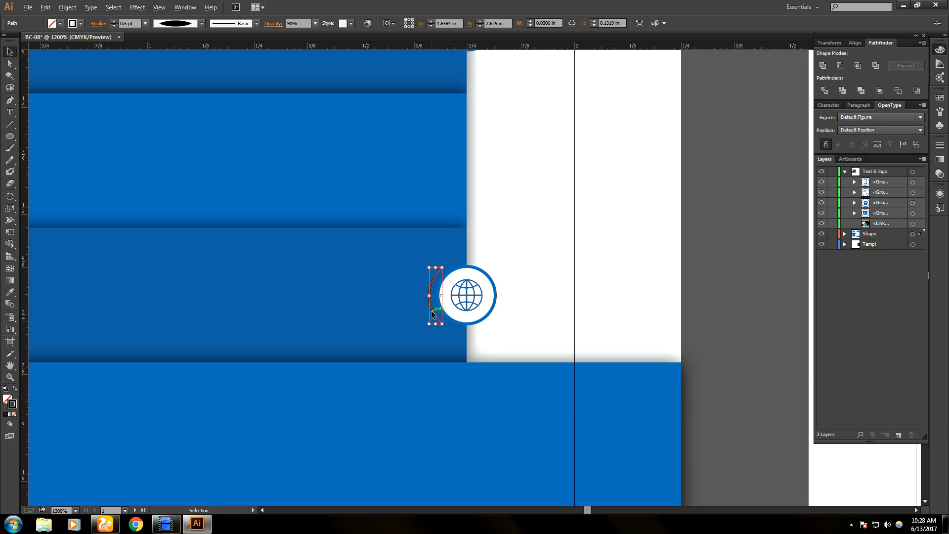
- Alt+Shift-drag a copy of that arc straight up beside the mobile phone icon
left_click_drag(432, 313, 429, 128, "alt+shift")
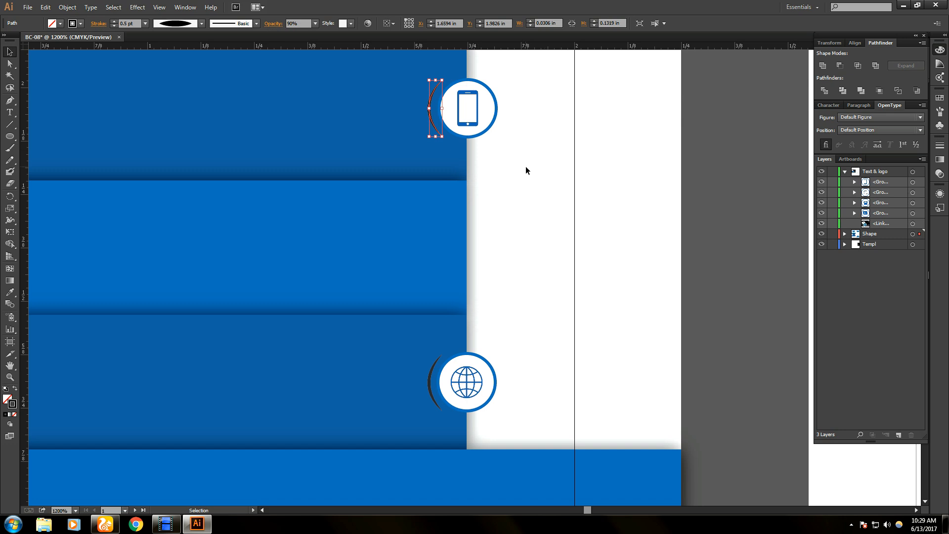
left_click(525, 173)
left_click(433, 116)
left_click(548, 176)
scroll(469, 212, "down", 2, "alt")
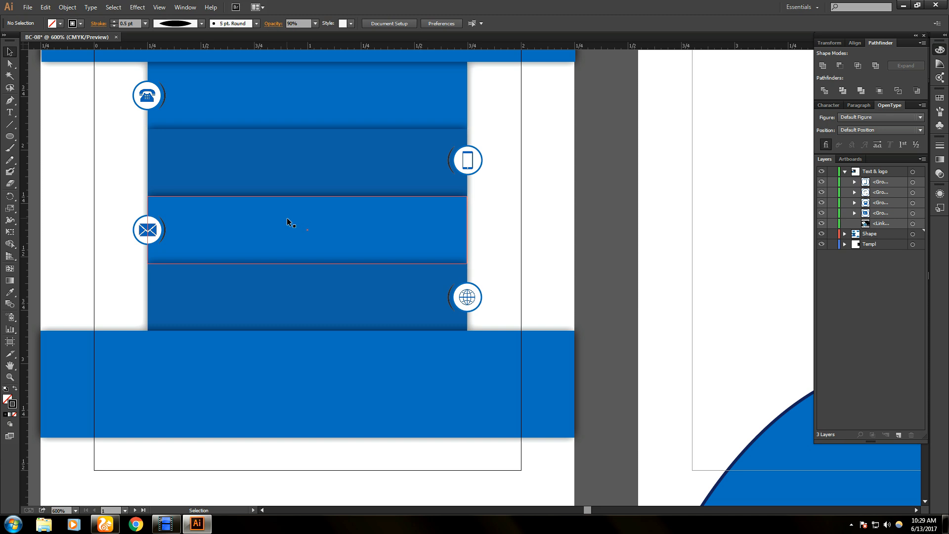
- Pan across the canvas with the Hand tool until the reference card photo is visible
left_click(174, 526)
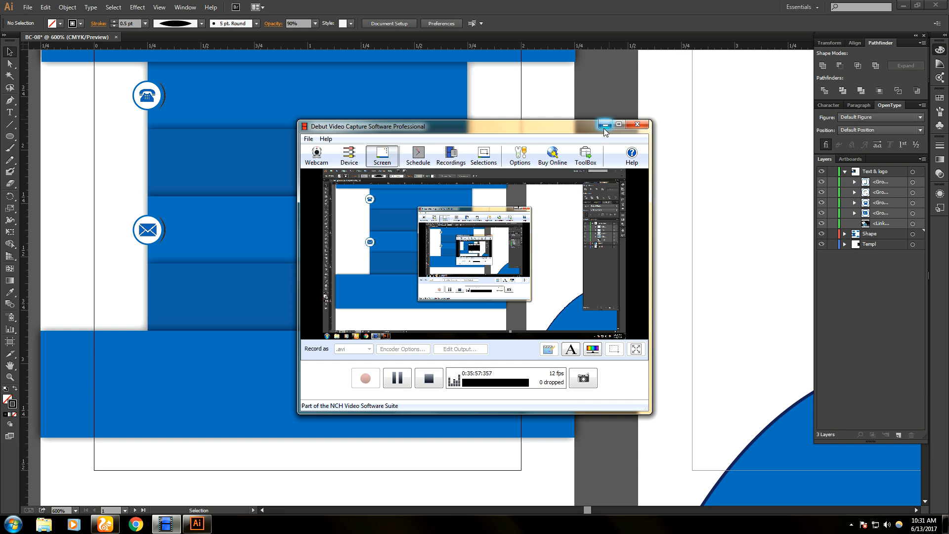
left_click(603, 129)
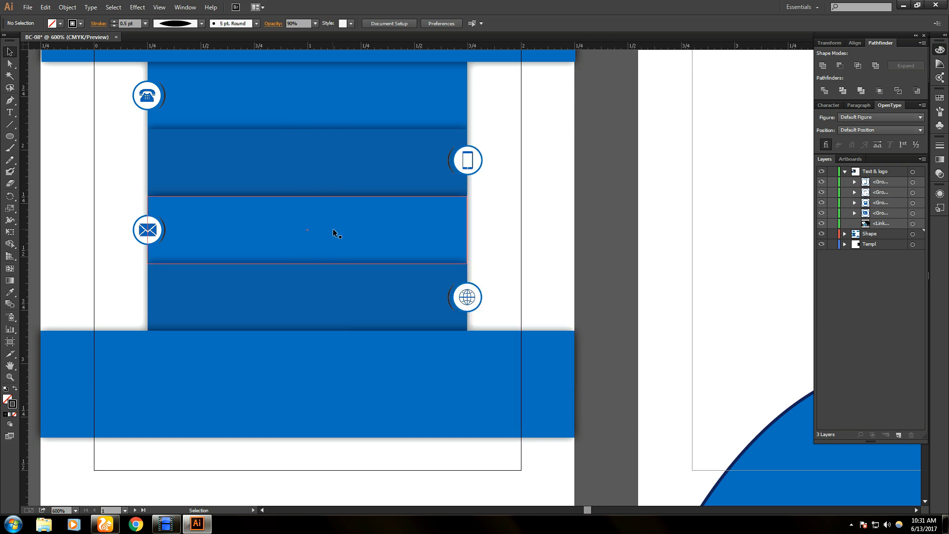
scroll(333, 228, "up", 1)
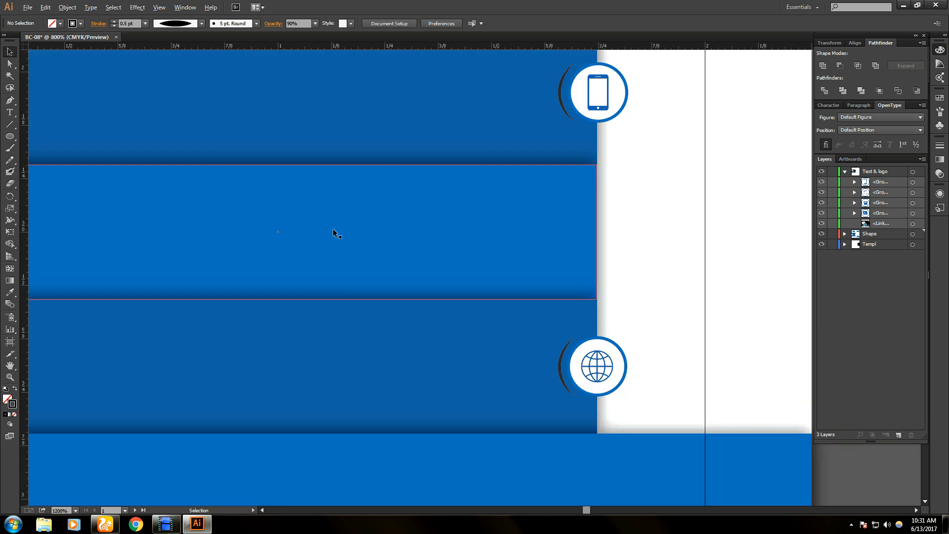
scroll(333, 229, "down", 1)
scroll(333, 228, "down", 1)
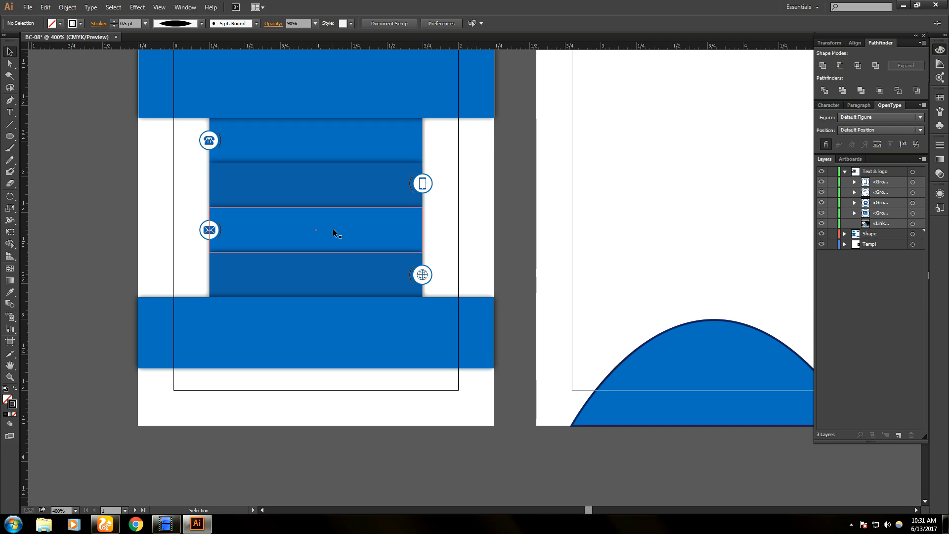
scroll(340, 178, "up", 2)
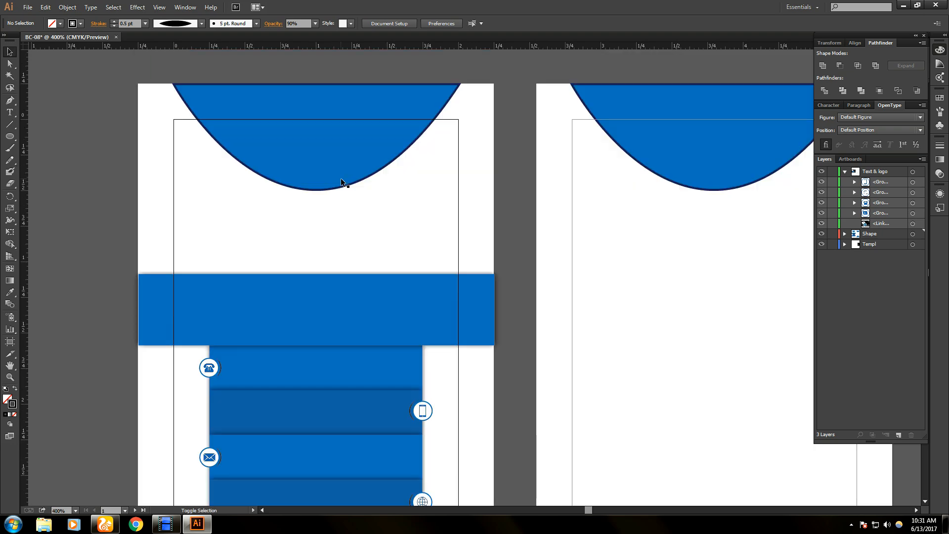
scroll(340, 178, "down", 2)
left_click_drag(116, 216, 722, 360)
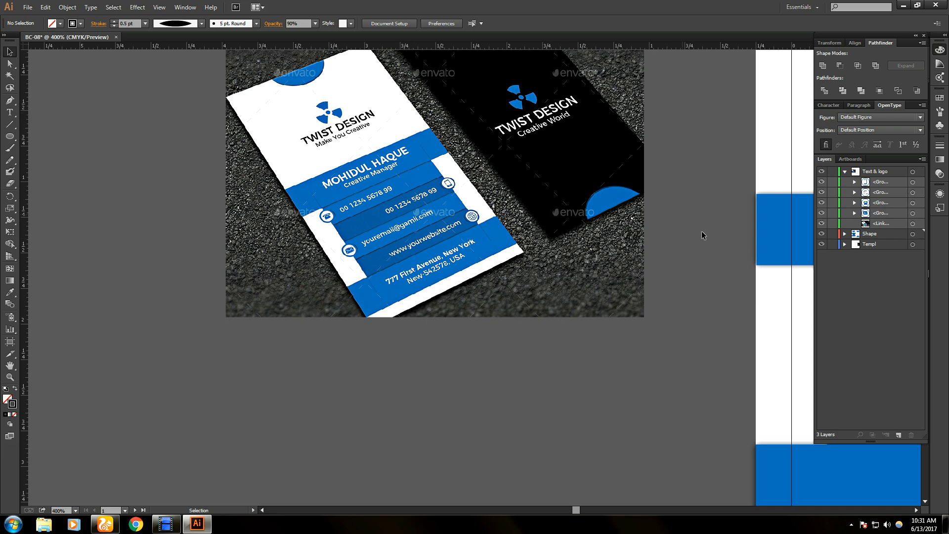
- Place the reference photo beside the card artboards, choose the Pen tool, and zoom in
left_click_drag(715, 245, 480, 297)
left_click_drag(313, 258, 479, 264)
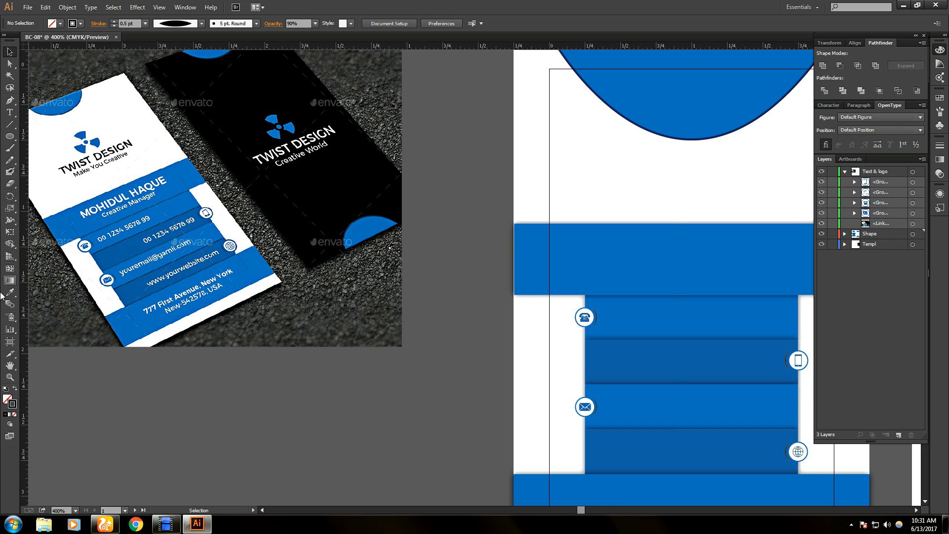
left_click(13, 103)
scroll(231, 350, "down", 2)
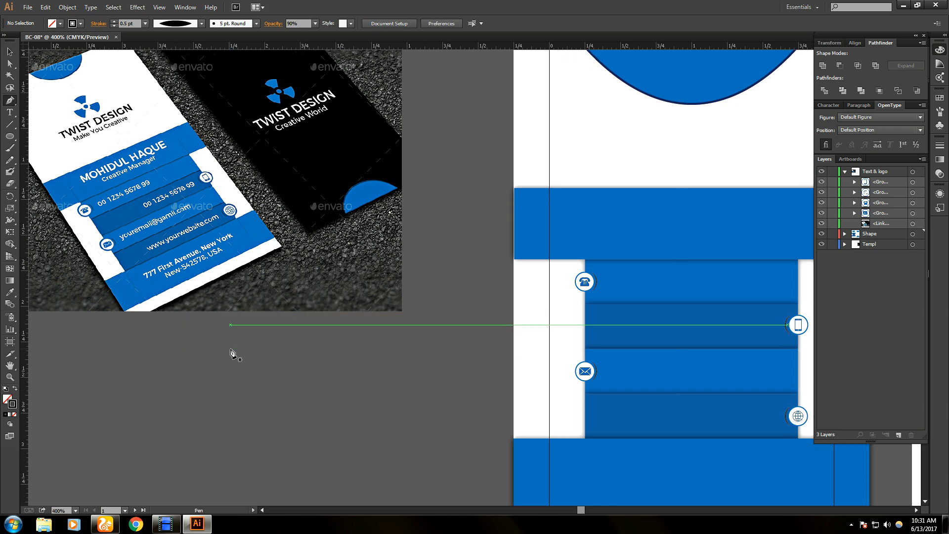
scroll(232, 353, "down", 1)
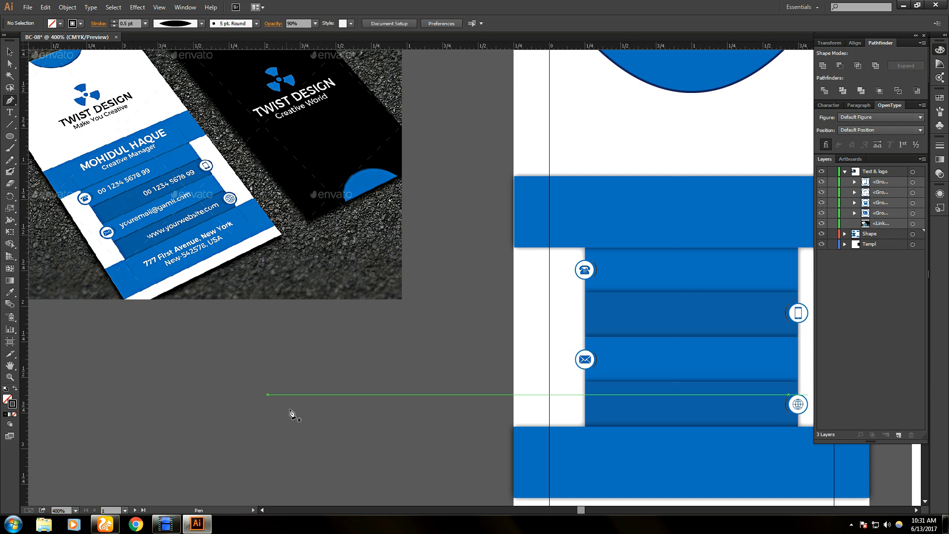
scroll(292, 413, "up", 1)
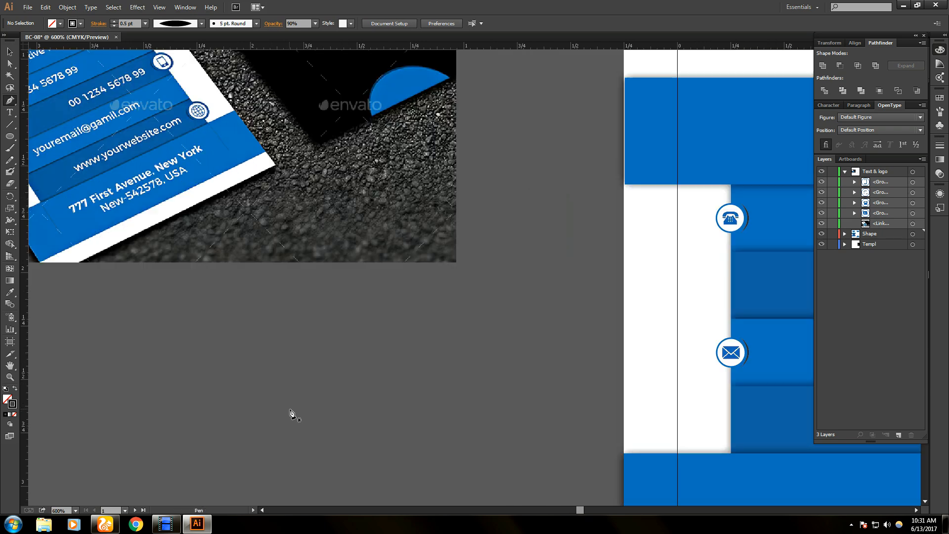
- Draw the logo path's opening short curved arc with the Pen tool
left_click(288, 383)
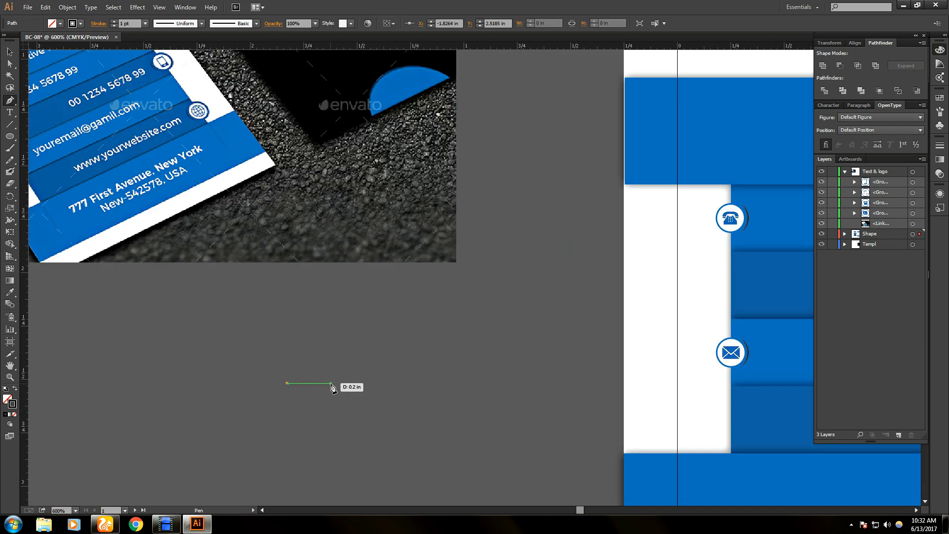
left_click_drag(331, 383, 353, 398)
left_click_drag(353, 400, 353, 403)
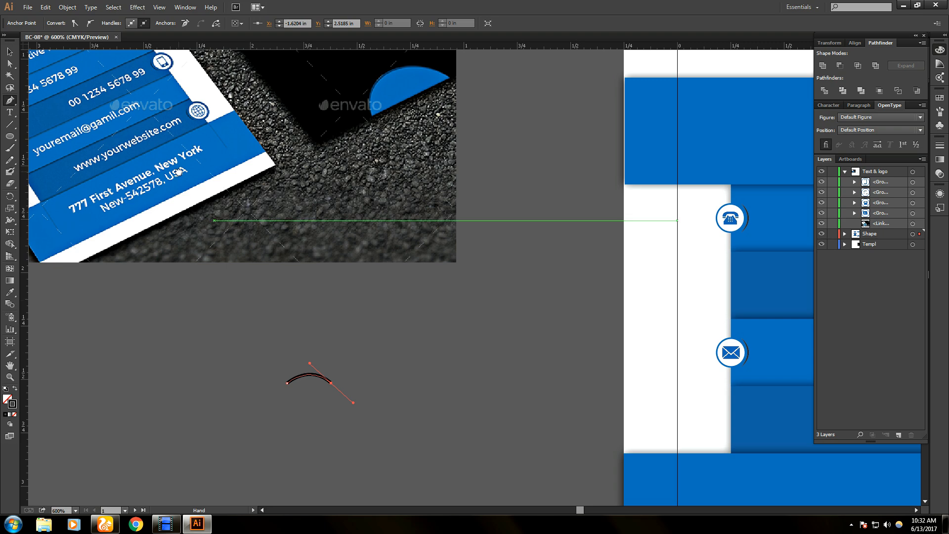
left_click_drag(180, 173, 334, 305)
left_click_drag(240, 217, 192, 174)
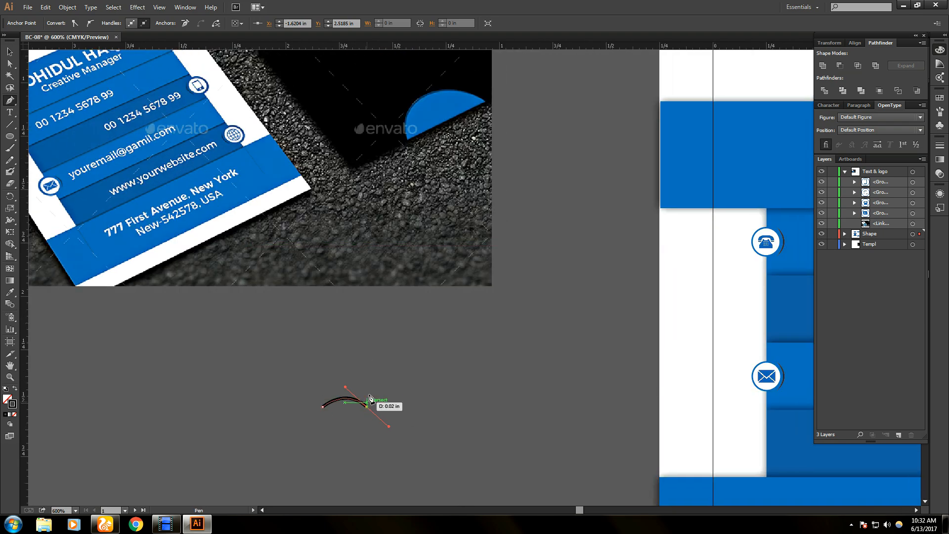
- Extend the arc with a steep straight segment rising to the upper right, discarding stray anchors
left_click(400, 338)
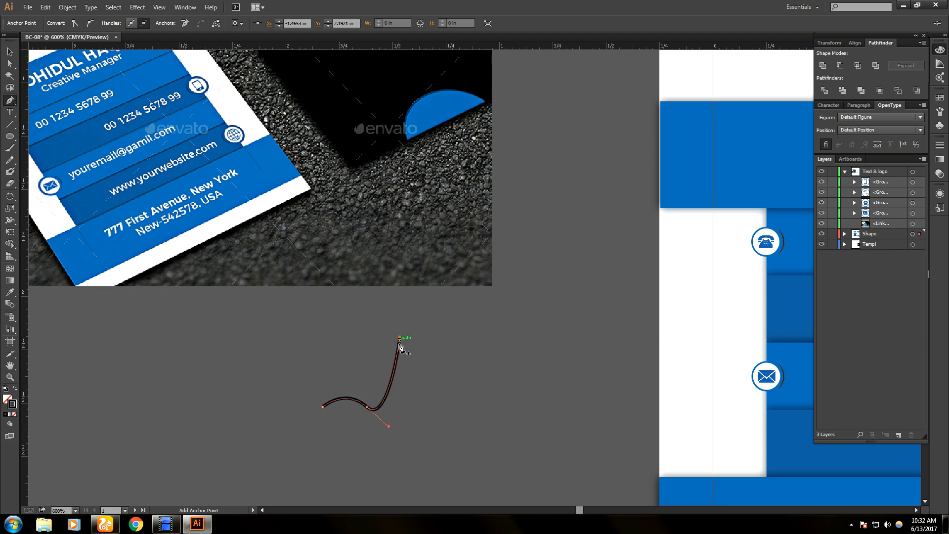
key("ctrl+z")
left_click(368, 408)
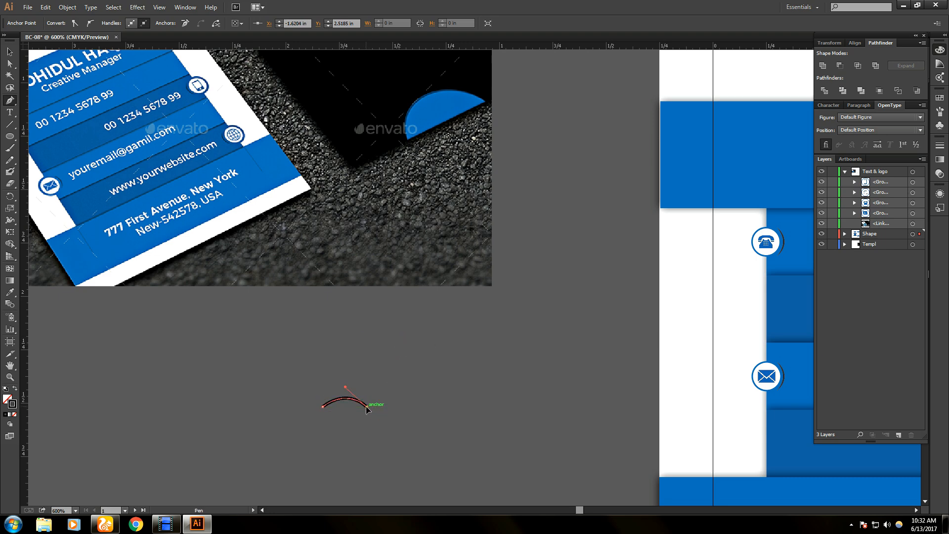
left_click_drag(393, 343, 398, 332)
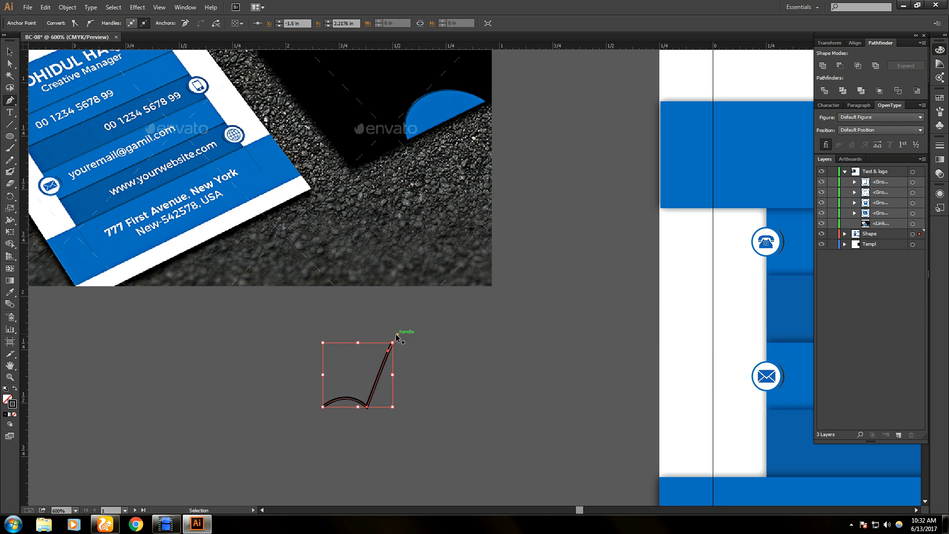
key("ctrl+z")
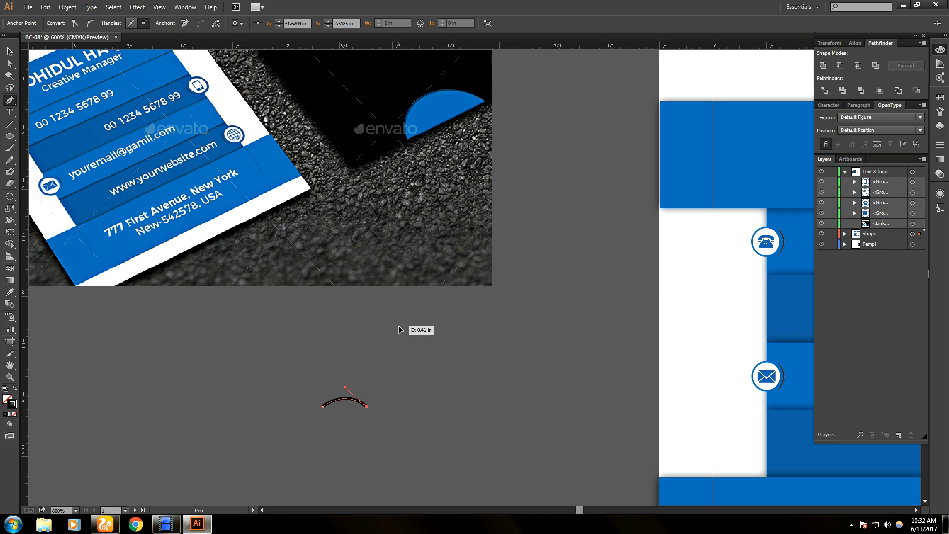
left_click_drag(399, 325, 395, 330)
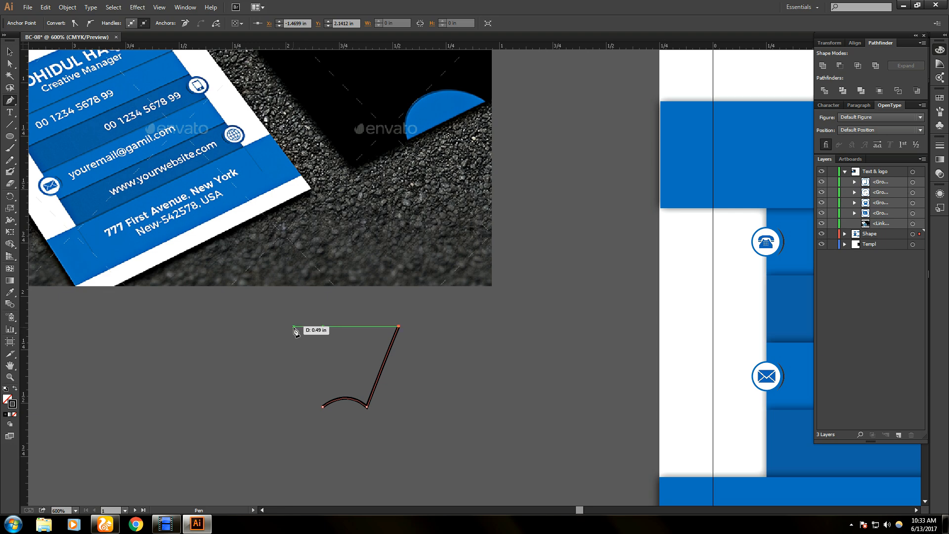
- Bend the last curved anchor of the petal and close the wedge outline at its starting point
mouse_move(294, 326)
left_mouse_down()
mouse_move(284, 352)
mouse_move(248, 369)
left_mouse_up()
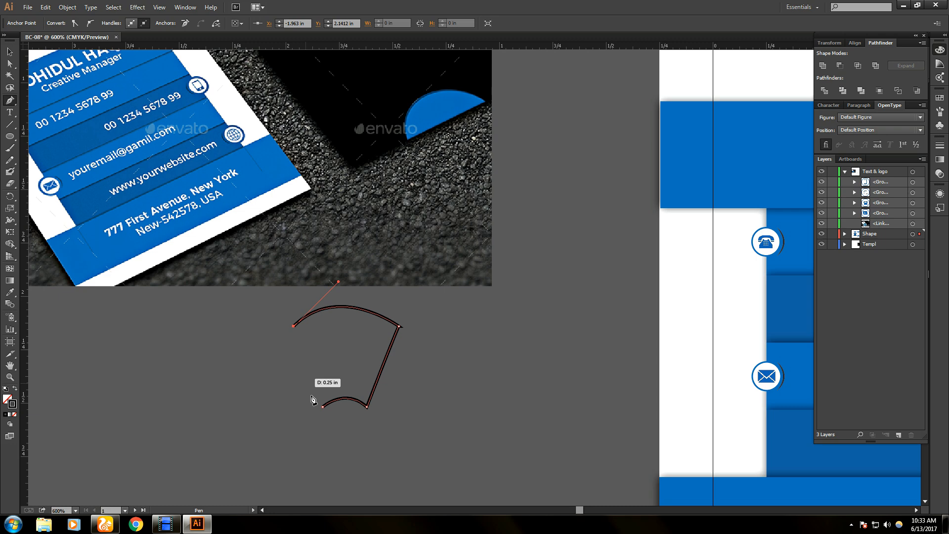
left_click_drag(322, 407, 323, 409)
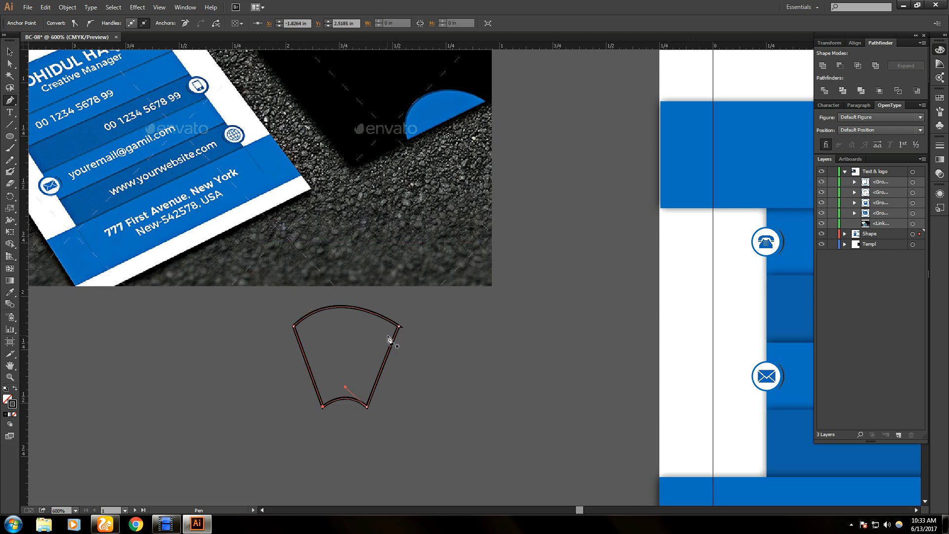
scroll(390, 339, "down", 1)
scroll(390, 338, "down", 1)
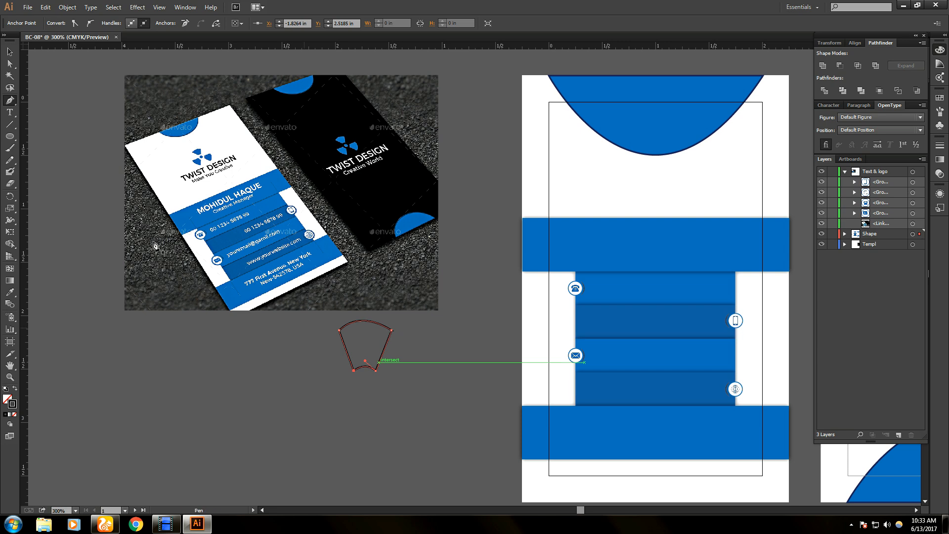
- Scale the wedge down to logo size and make a horizontally reflected copy of it
key("v")
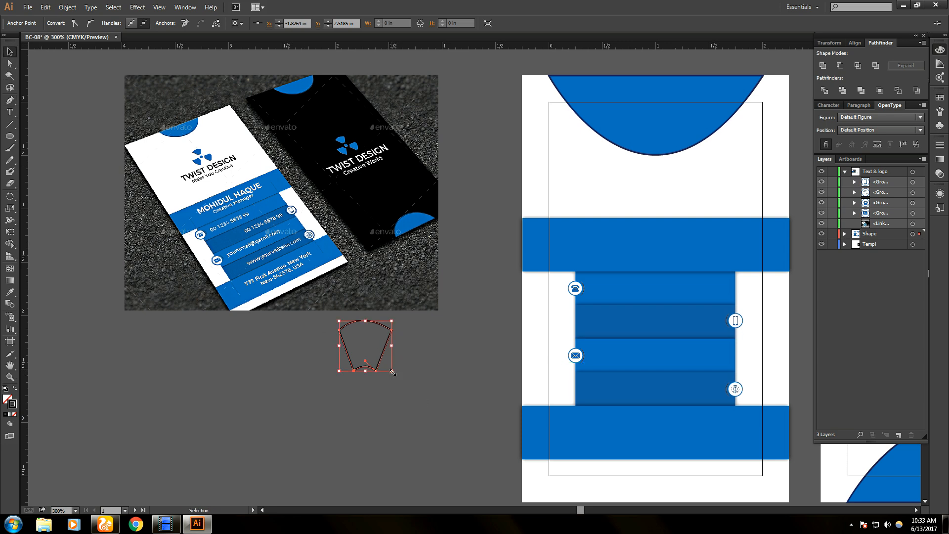
left_click_drag(391, 371, 379, 361)
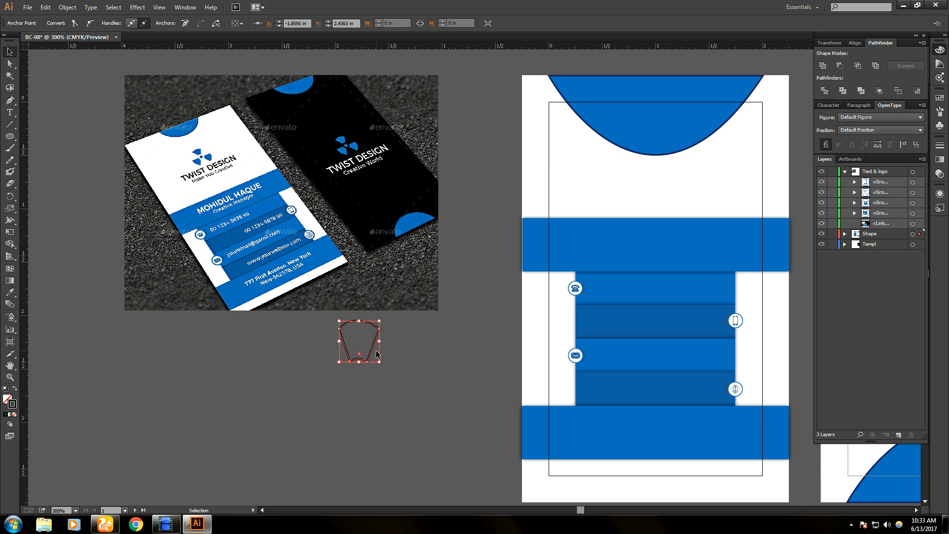
right_click(368, 346)
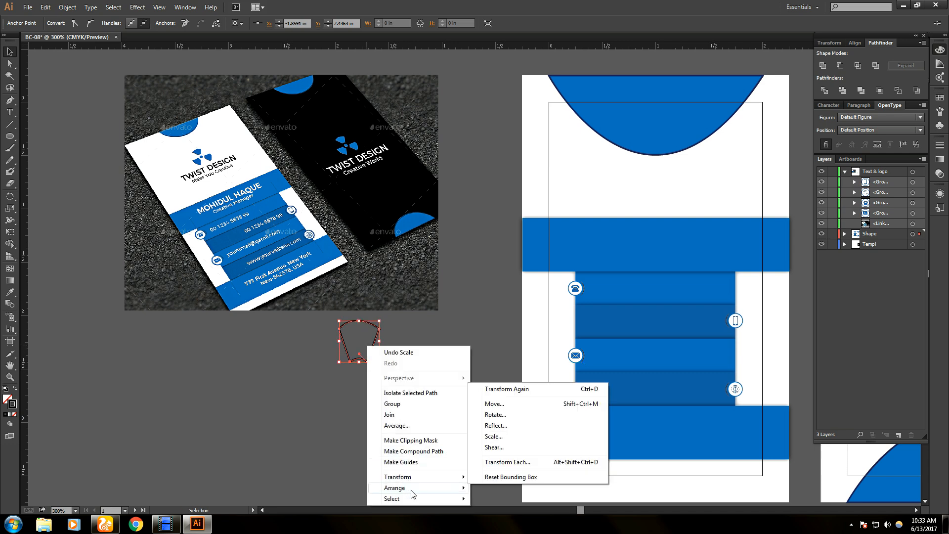
mouse_move(413, 490)
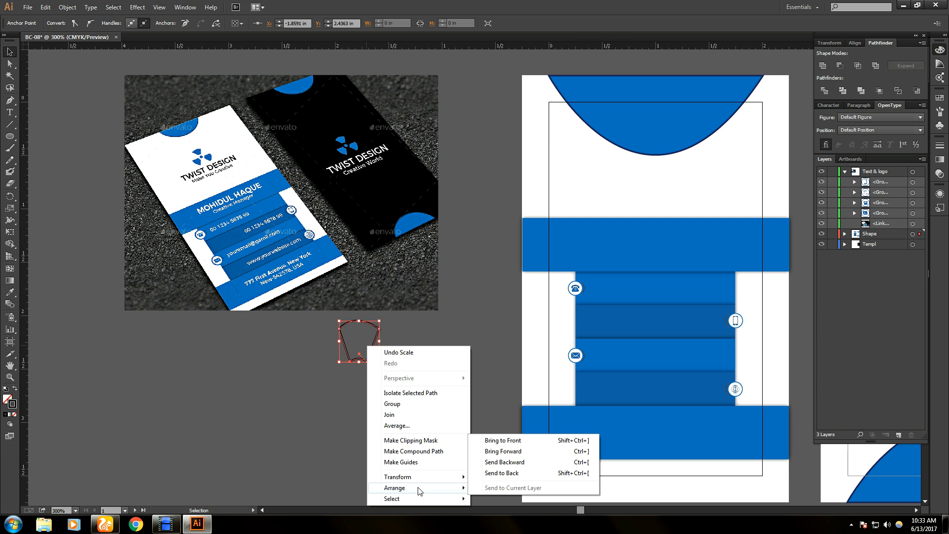
mouse_move(444, 478)
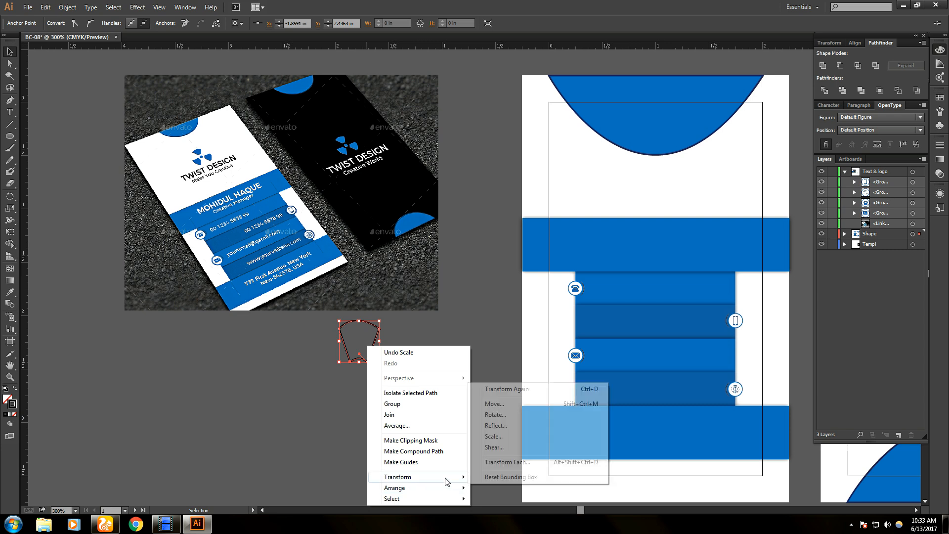
left_click(494, 425)
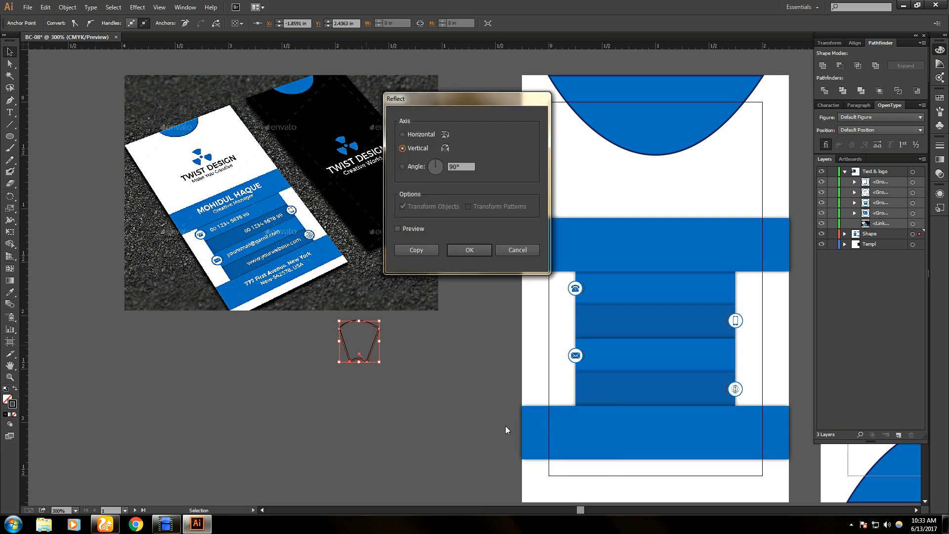
left_click(402, 134)
left_click(416, 250)
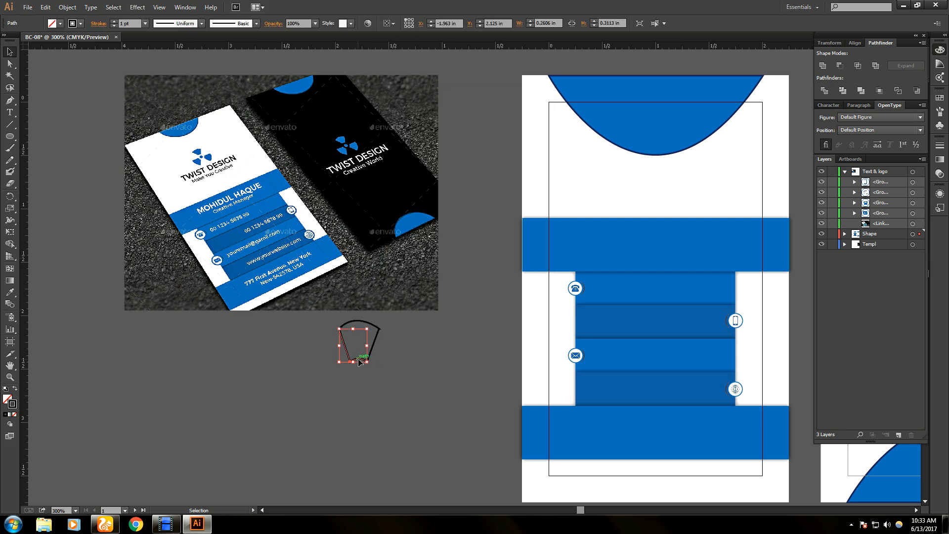
- Undo the reflected copy and reselect the whole wedge outline
left_click(360, 375)
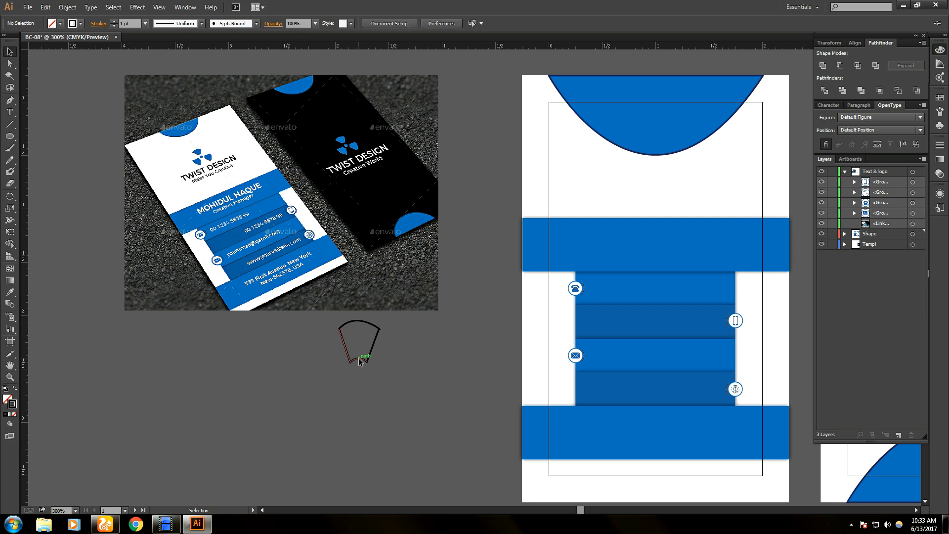
left_click(359, 361)
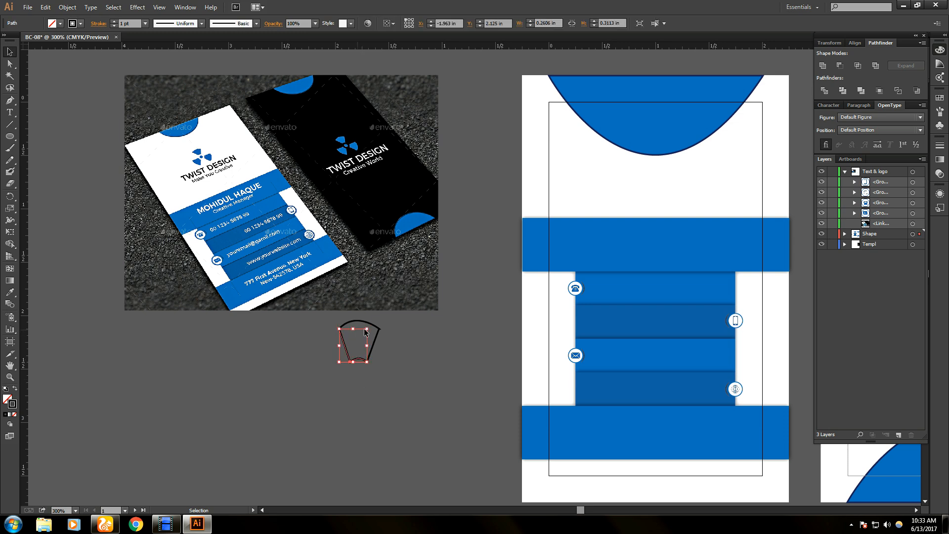
left_click(377, 383)
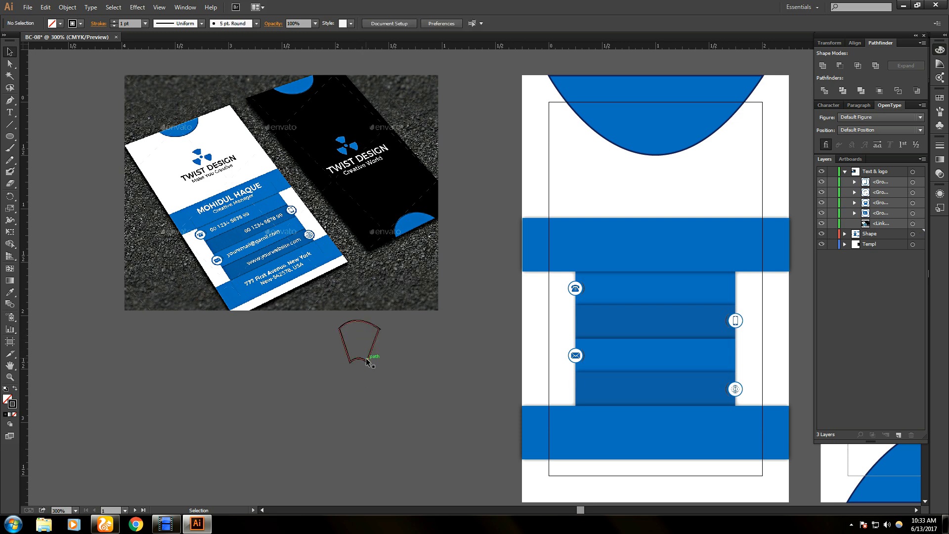
left_click(366, 362)
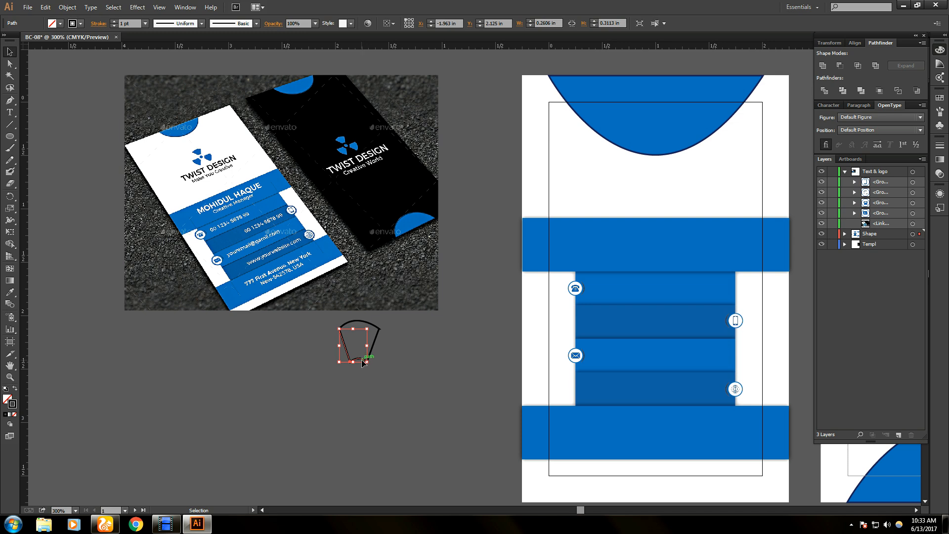
key("ctrl+z")
left_click(375, 381)
left_click_drag(326, 318, 387, 366)
- Reflect the wedge across the horizontal axis again, creating a flipped copy
right_click(373, 348)
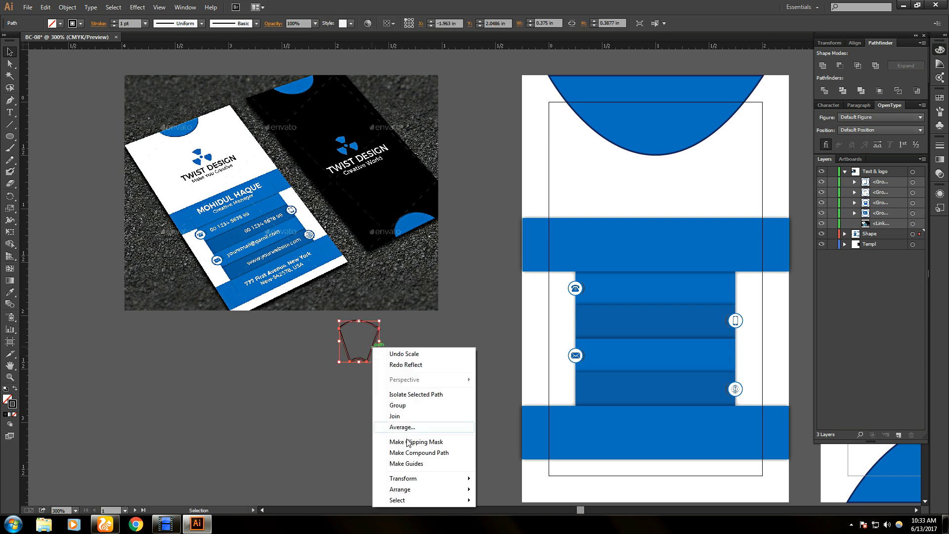
mouse_move(426, 482)
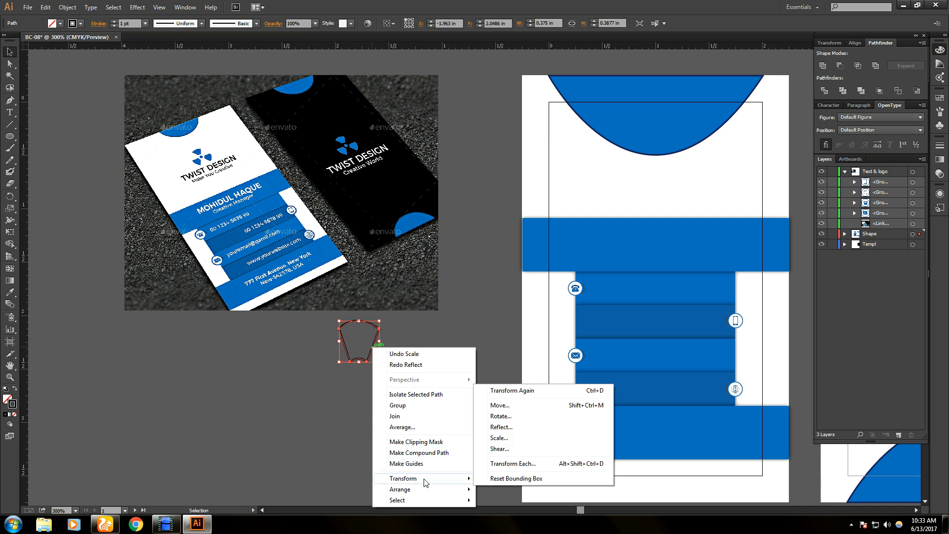
mouse_move(470, 489)
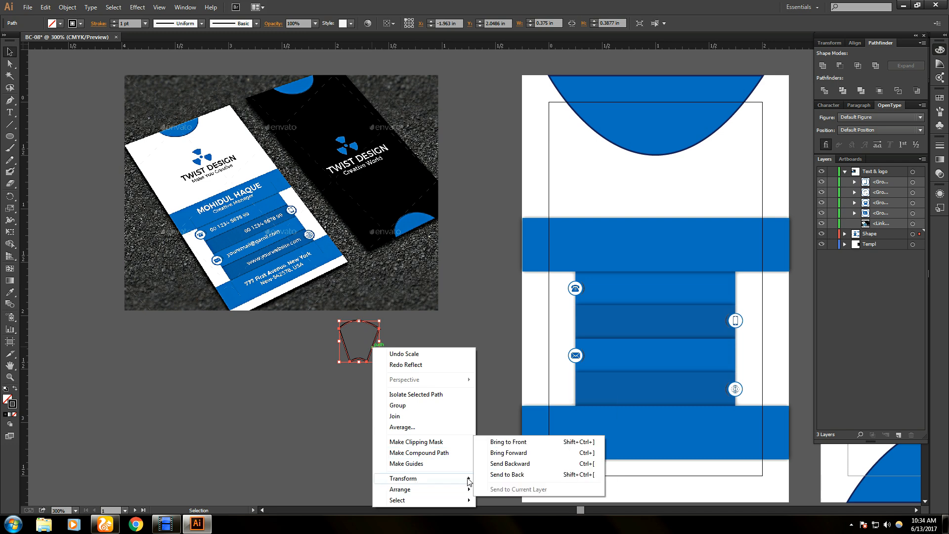
left_click(512, 428)
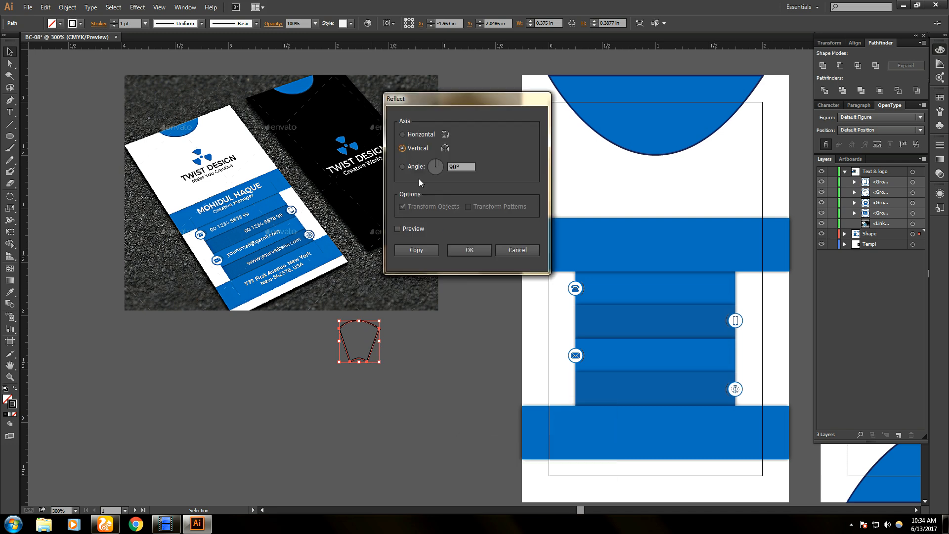
left_click(402, 135)
left_click(399, 228)
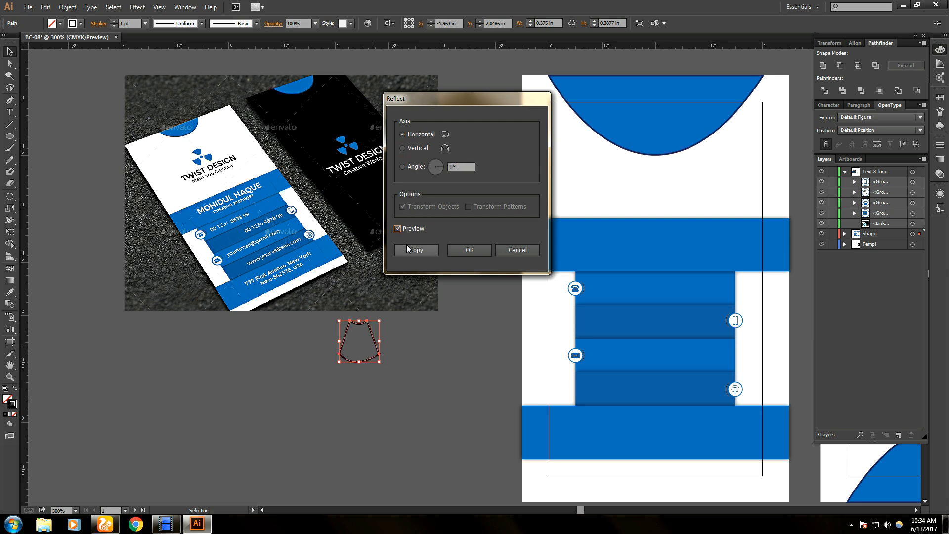
left_click(397, 229)
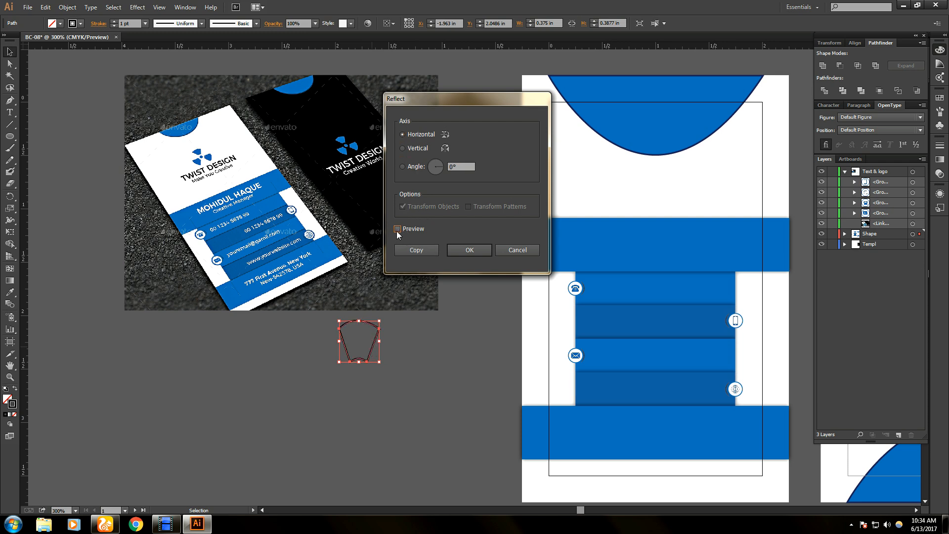
left_click(415, 251)
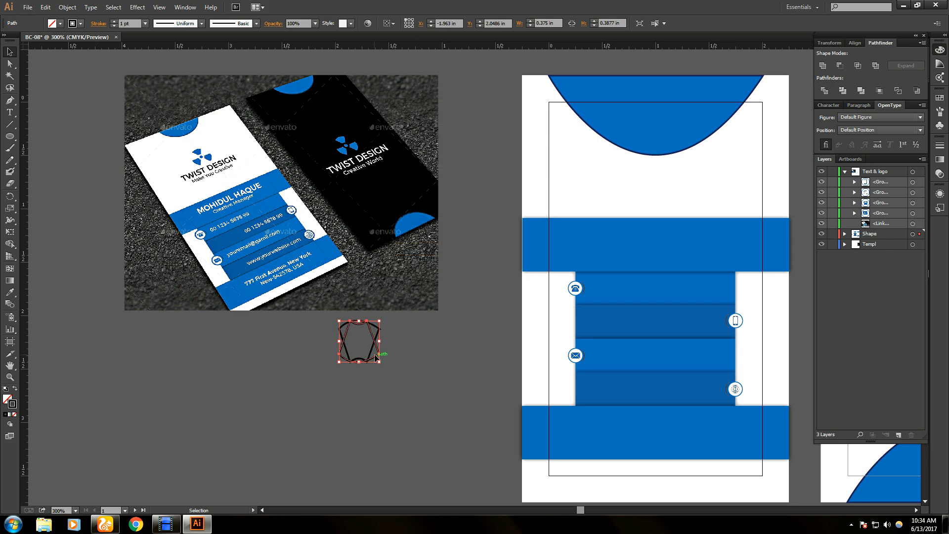
- Nudge the flipped copy below the original, then delete the lower copy
key("Down")
key("Down")
key("Down")
key("Down")
key("Down")
key("Down")
key("Down")
key("Down")
key("Down")
key("Down")
key("Down")
key("Down")
key("Down")
key("Down")
key("Down")
key("Down")
key("Down")
key("Down")
key("Down")
key("Down")
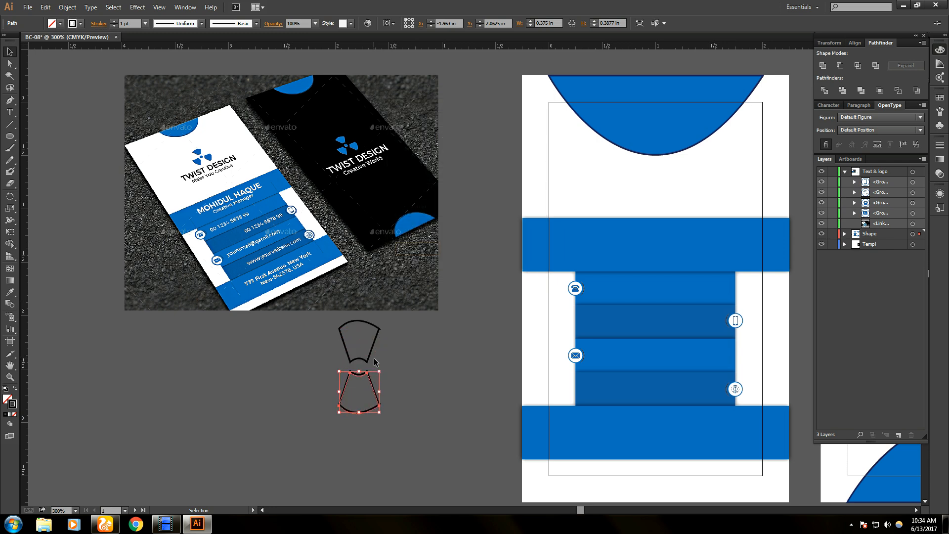
key("Down")
key("Down")
key("Up")
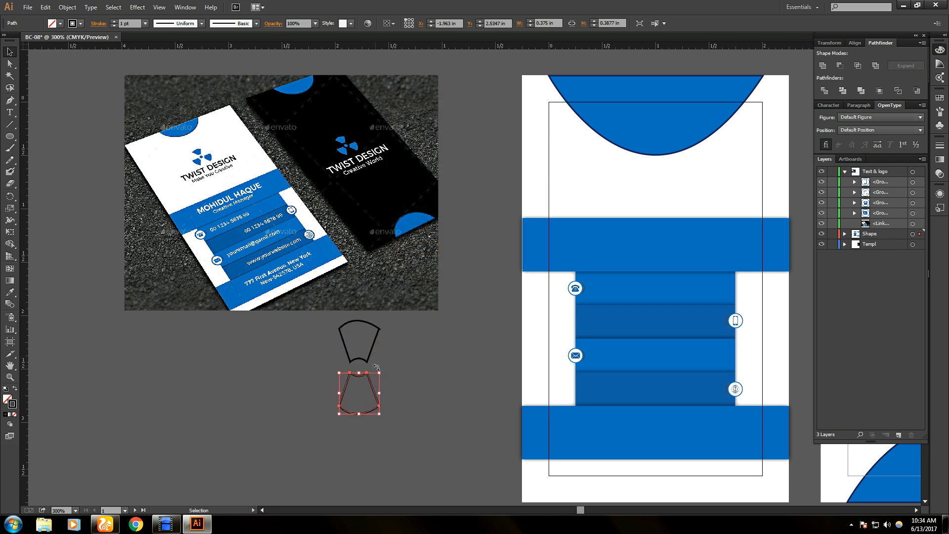
key("Up")
key("Up")
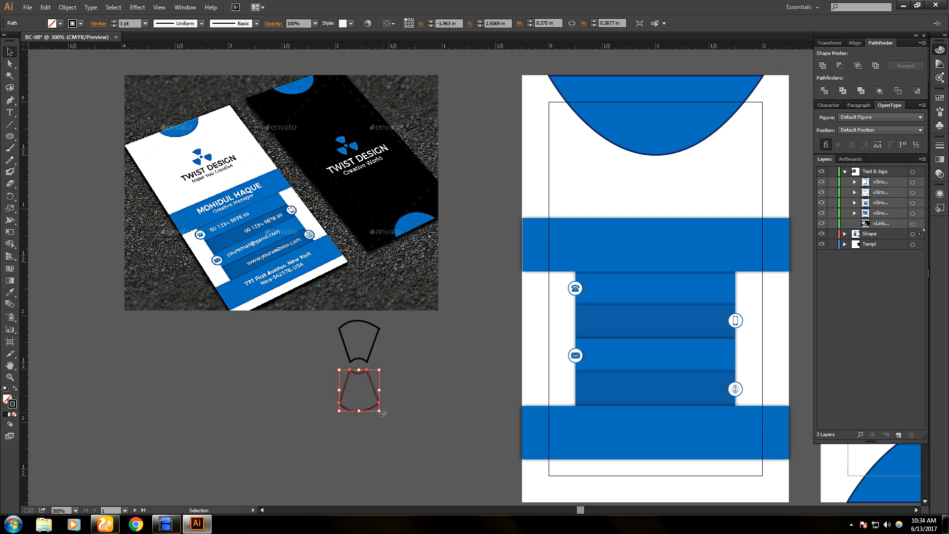
key("Delete")
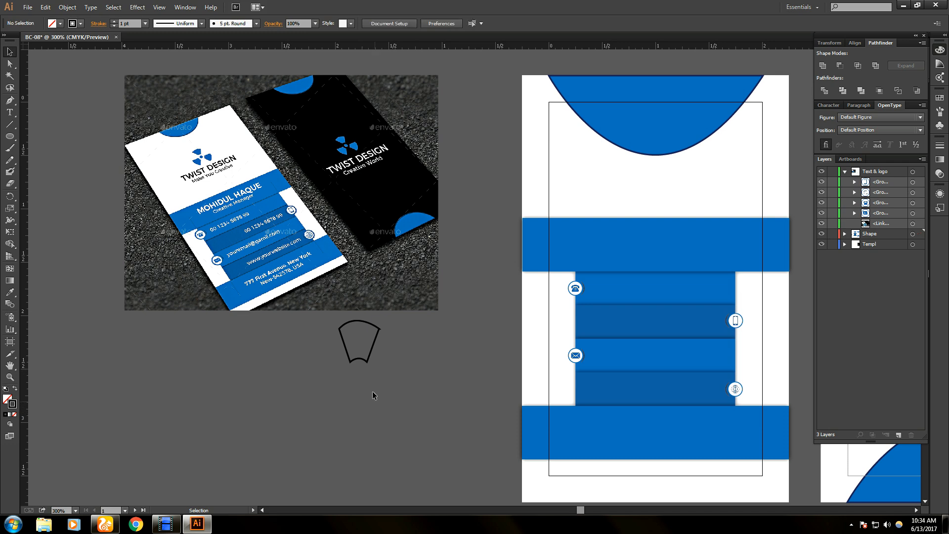
left_click(371, 352)
right_click(371, 351)
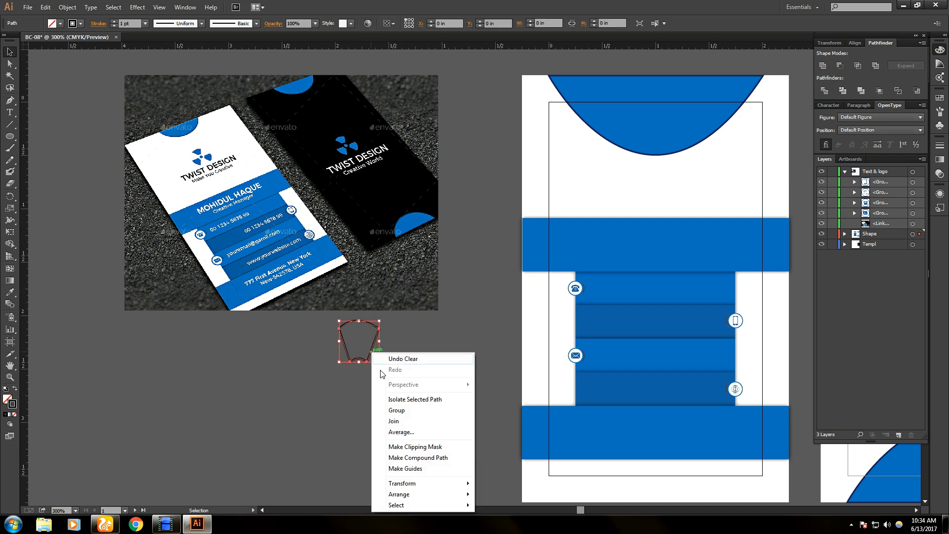
mouse_move(411, 482)
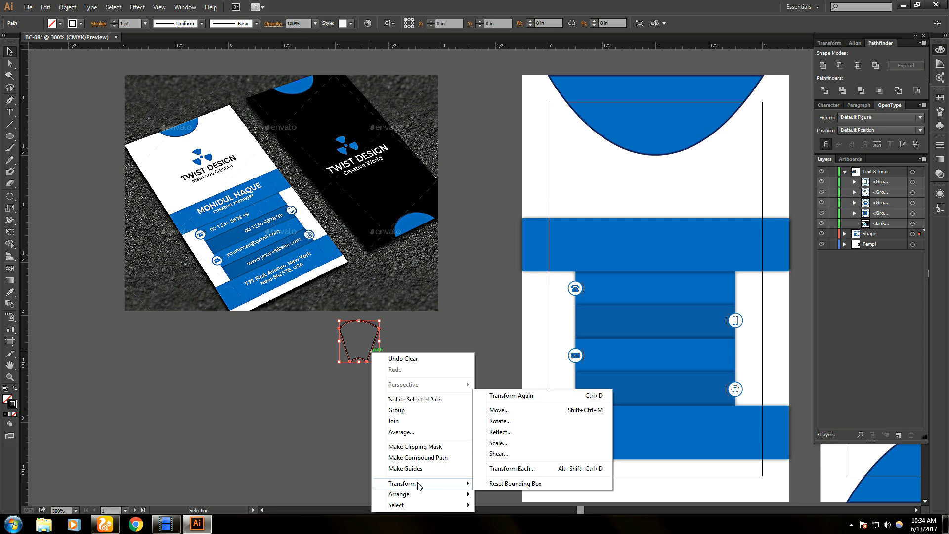
left_click(510, 431)
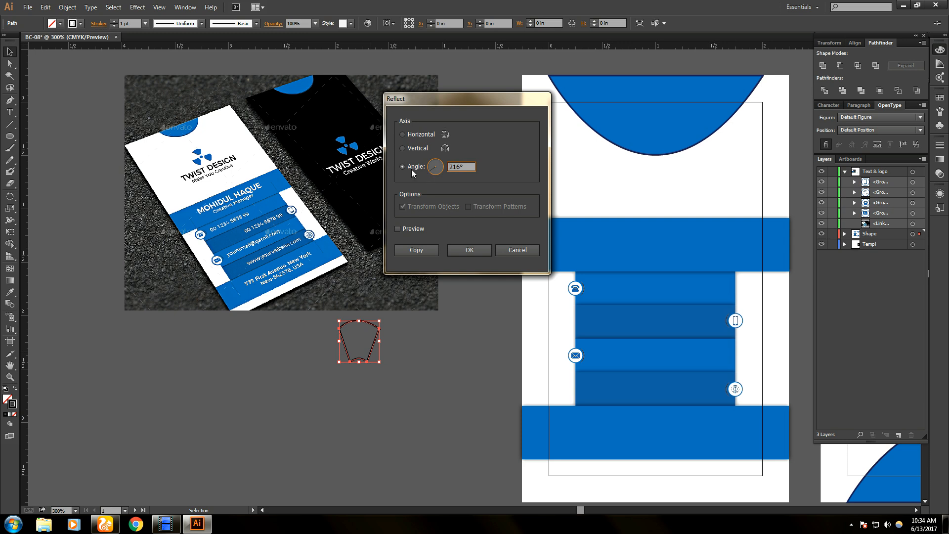
left_click(409, 248)
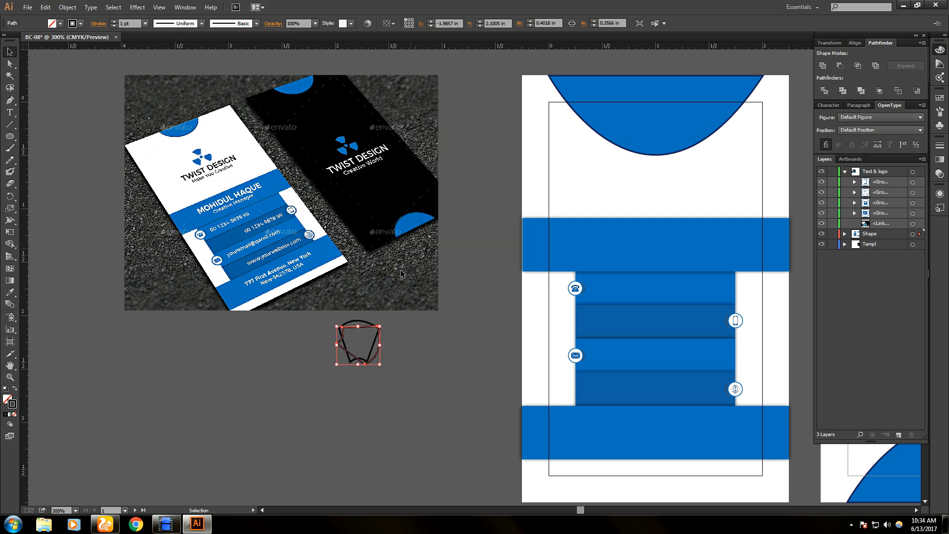
left_click(401, 331)
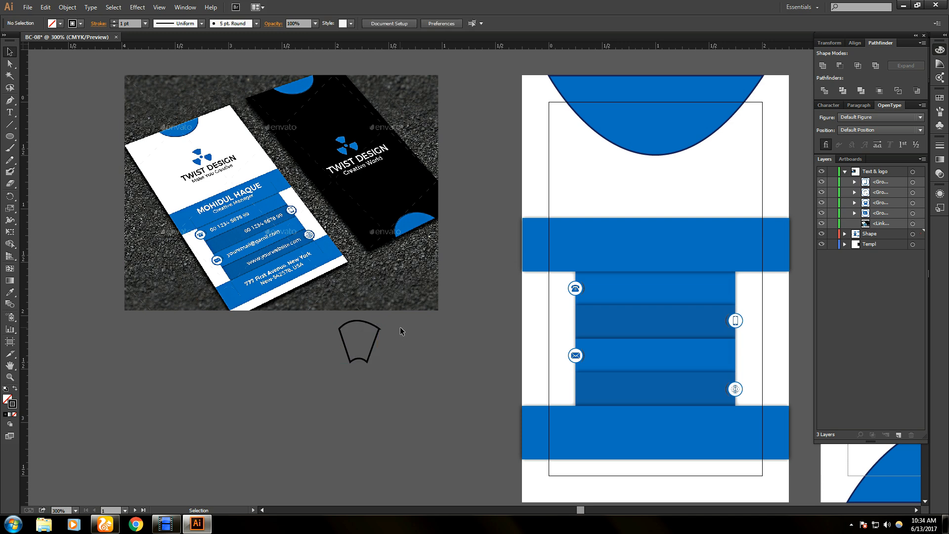
left_click(374, 346)
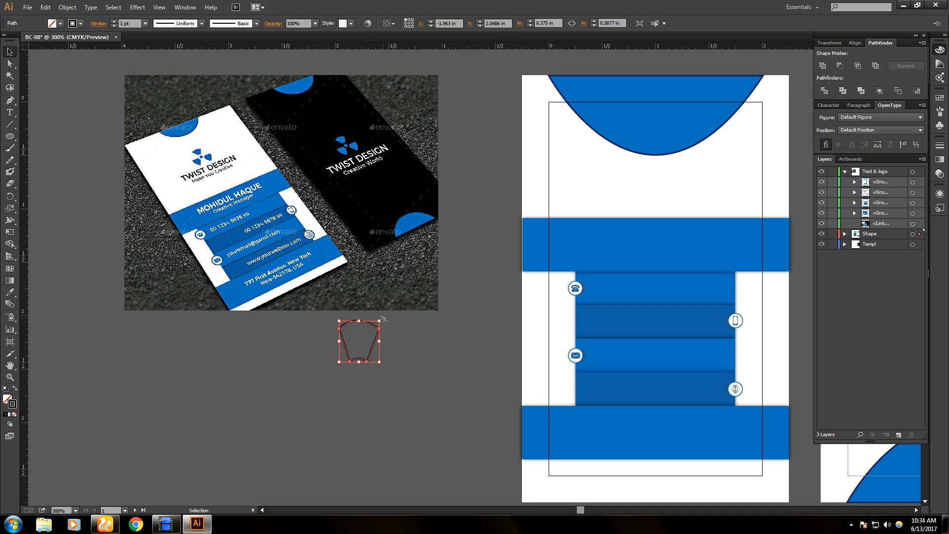
- Duplicate the blade just below itself, rotate the copy about 90 degrees, and nudge it into place
left_click_drag(382, 319, 375, 396)
key("ctrl+z")
left_click_drag(372, 354, 373, 359)
left_click_drag(383, 325, 367, 416)
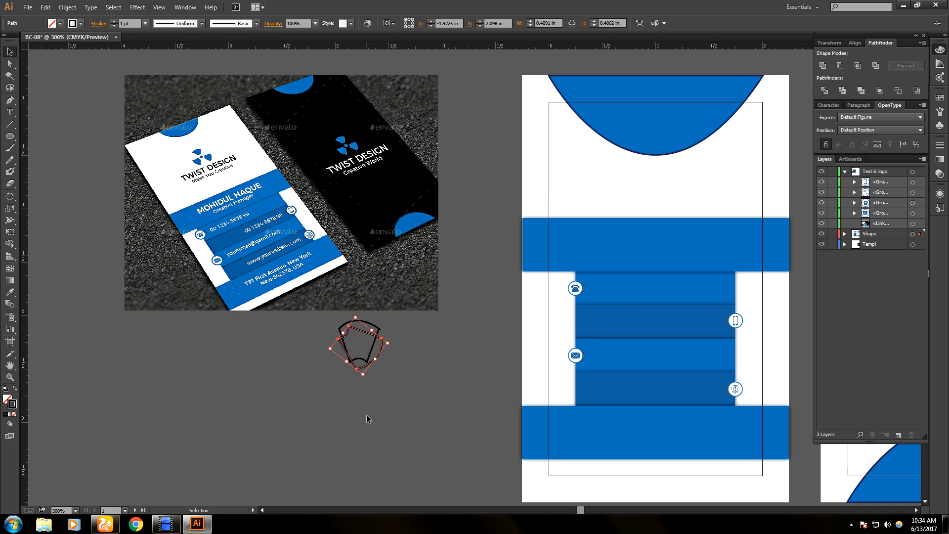
key("Right")
key("Right")
key("Right")
key("Right")
key("Right")
key("Right")
key("Right")
key("Right")
key("Down")
key("Down")
key("Down")
key("Down")
key("Down")
key("Down")
key("Down")
key("Down")
key("Down")
key("Down")
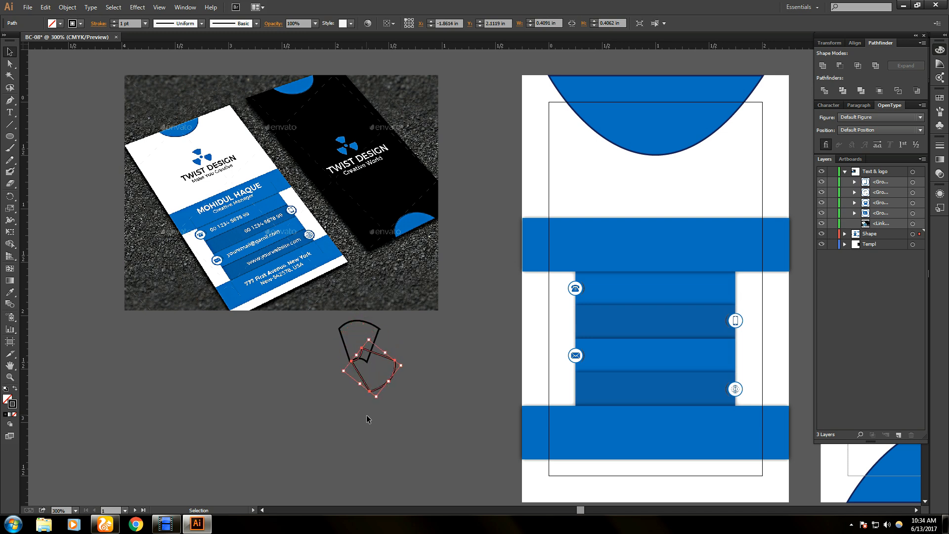
key("Right")
key("Right")
key("Right")
key("Right")
key("Right")
key("Right")
key("Right")
key("Right")
key("Right")
key("Right")
left_click_drag(374, 381, 366, 393)
left_click(362, 425)
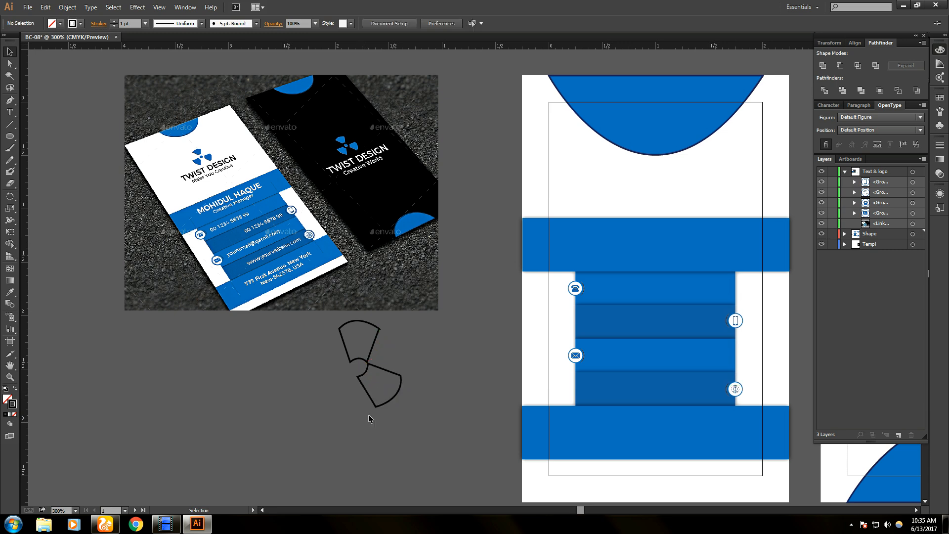
- Shift the lower blade down, then duplicate it to the lower left, rotated about 135 degrees
left_click(371, 392)
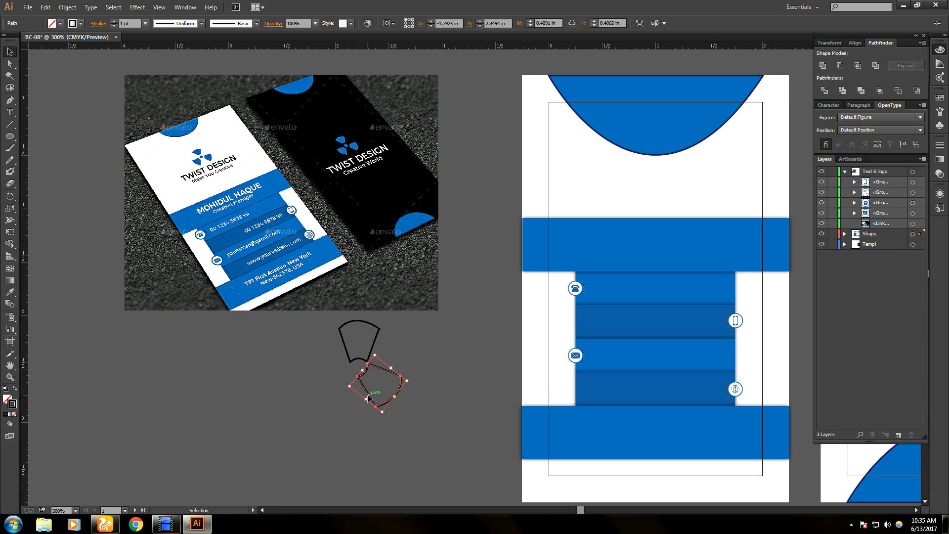
left_click_drag(368, 394, 371, 400)
left_click(366, 423)
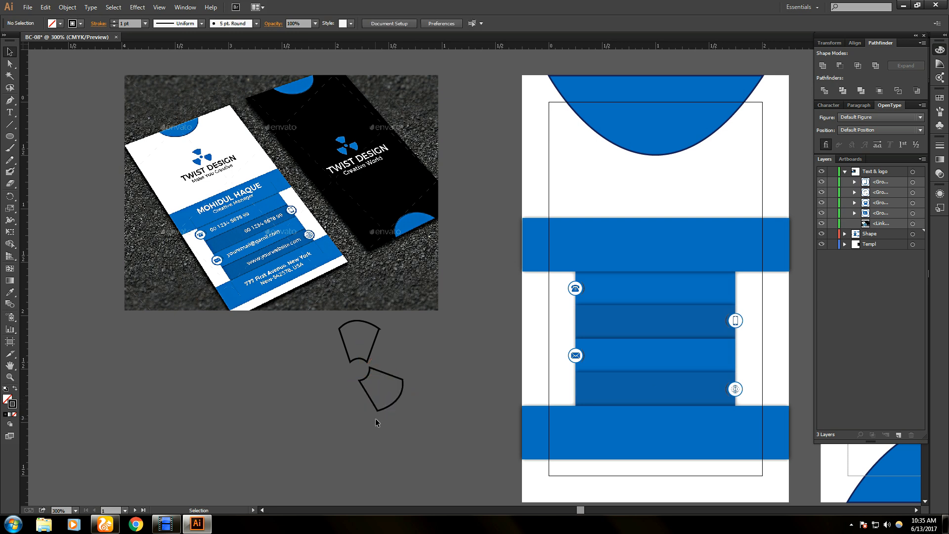
left_click_drag(369, 398, 312, 414, "alt")
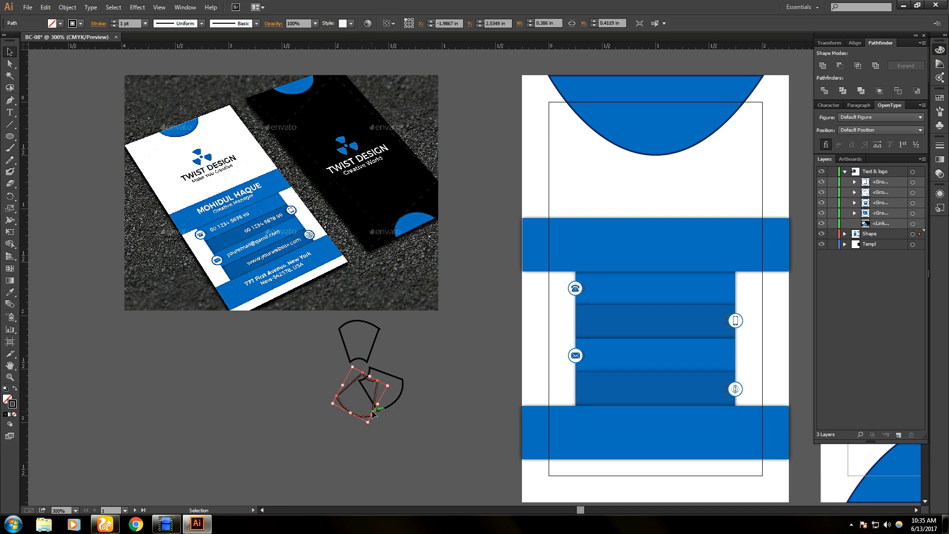
left_click_drag(373, 406, 351, 415)
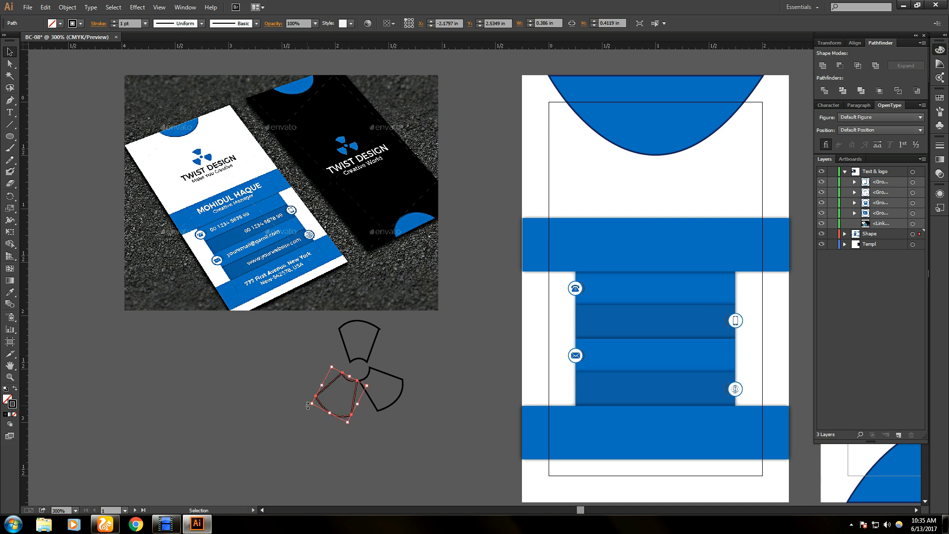
left_click_drag(307, 406, 305, 397)
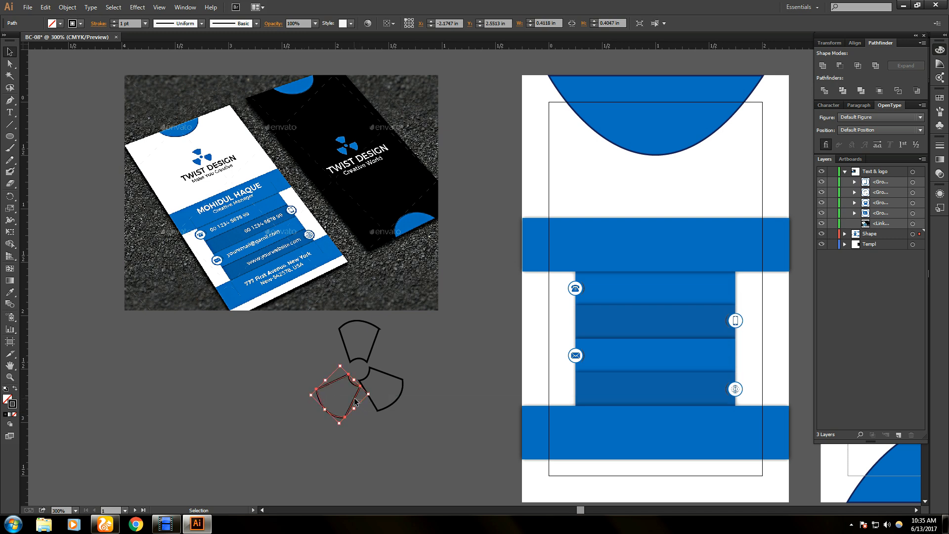
- Reposition the lower-left blade and fine-tune its rotation toward 135 degrees
key("ctrl+shift+a")
left_click(355, 403)
left_click_drag(355, 399, 354, 393)
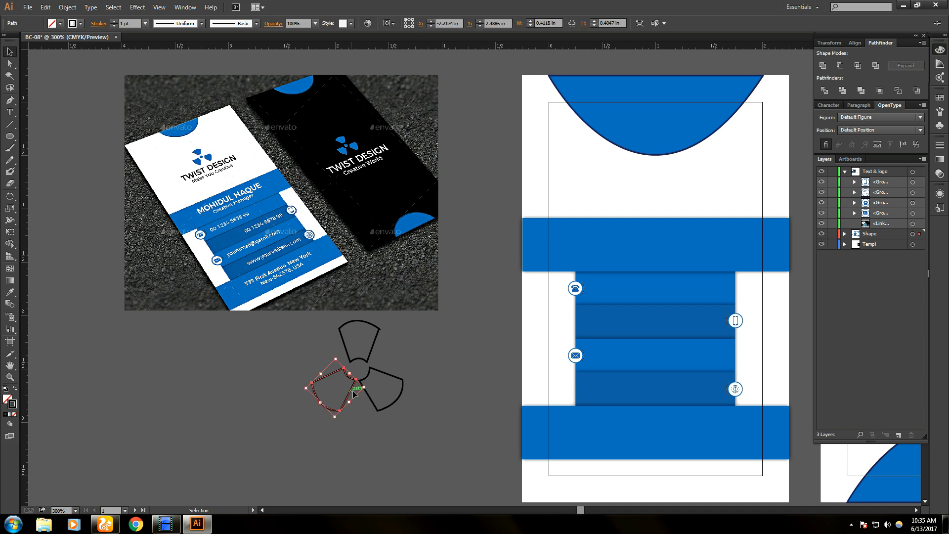
left_click_drag(336, 355, 335, 356)
left_click_drag(339, 355, 335, 356)
left_click_drag(349, 396, 350, 392)
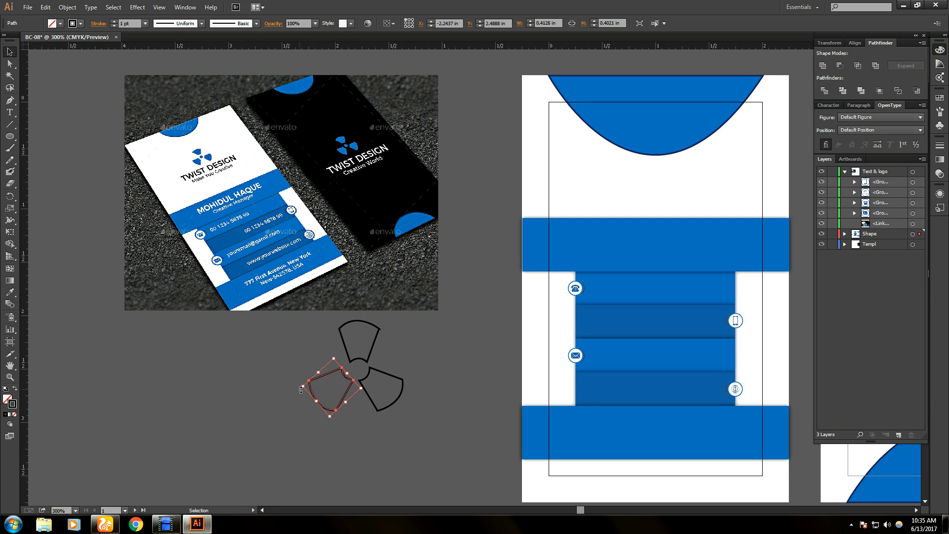
left_click_drag(300, 390, 300, 387)
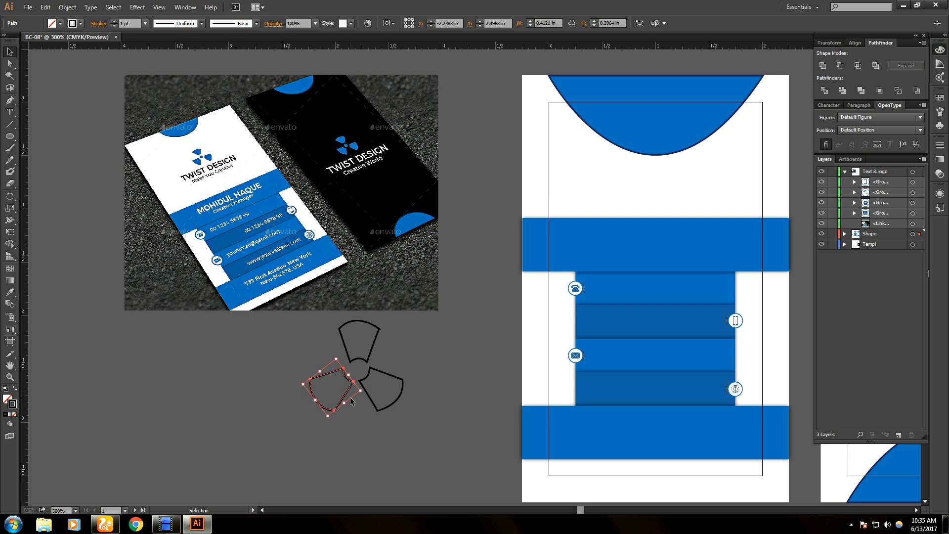
- Nudge the lower-left blade slightly up to complete the three-blade trefoil
left_click(350, 401)
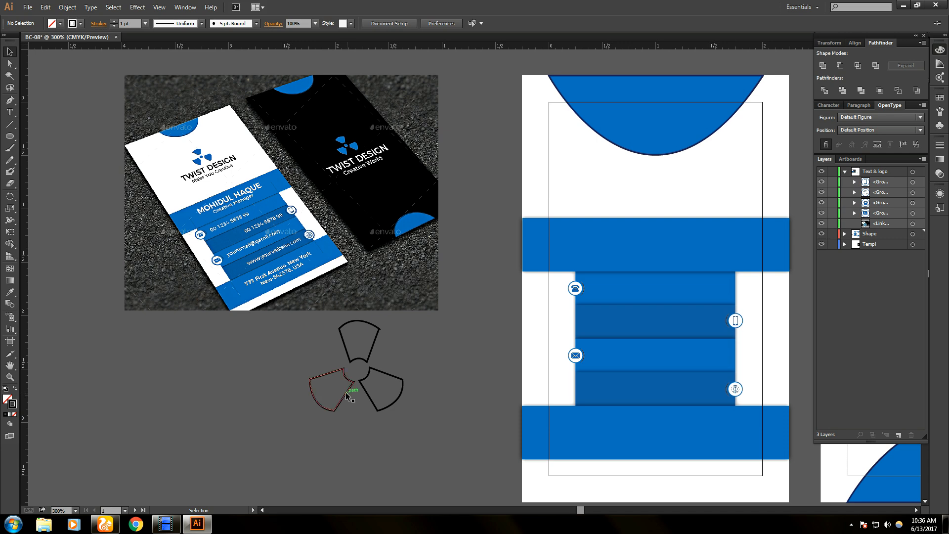
left_click(346, 394)
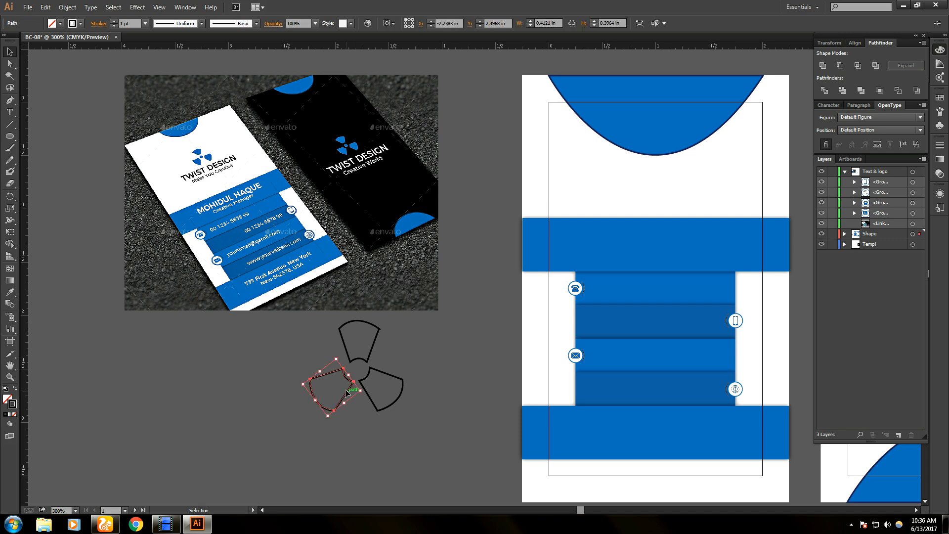
left_click_drag(345, 389, 345, 389)
left_click(166, 524)
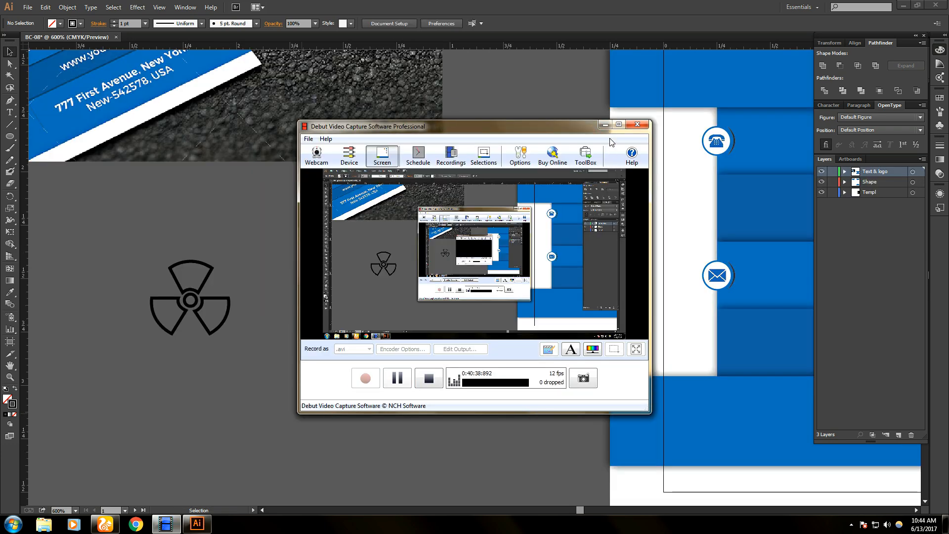
- Resume the Debut recording and return to the Illustrator artwork
left_click(245, 248)
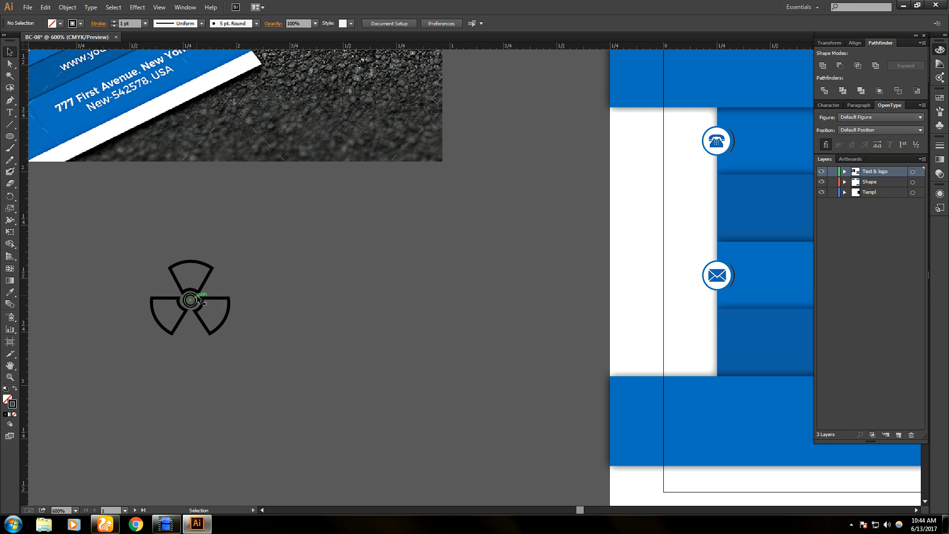
- Select the entire trefoil logo and set its stroke to None
left_click(80, 24)
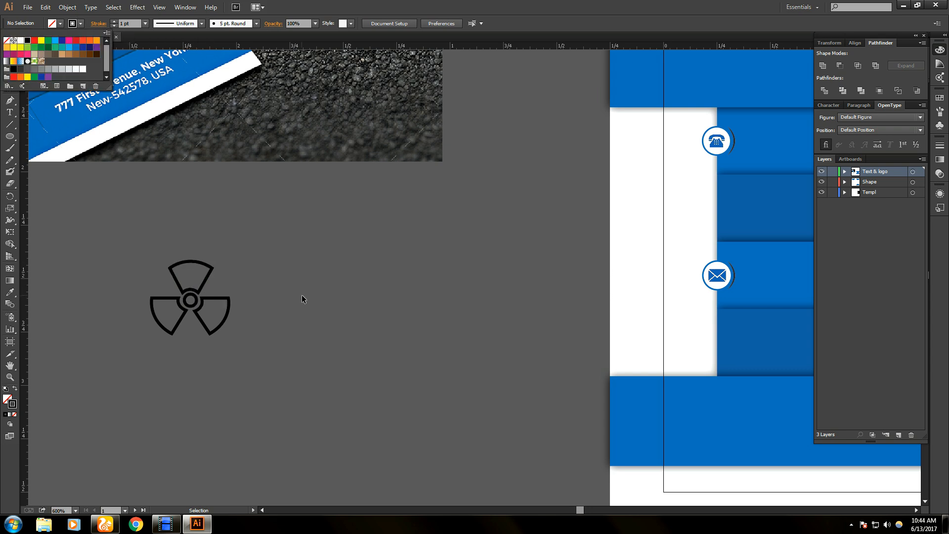
mouse_move(133, 240)
left_mouse_down()
mouse_move(153, 271)
mouse_move(253, 352)
mouse_move(208, 312)
left_mouse_up()
right_click(209, 312)
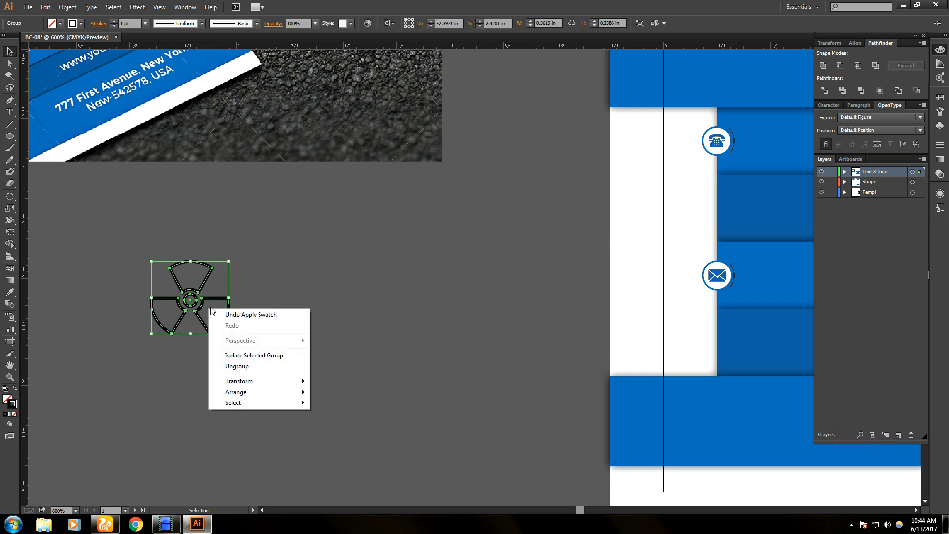
left_click(286, 288)
left_click_drag(81, 224, 287, 367)
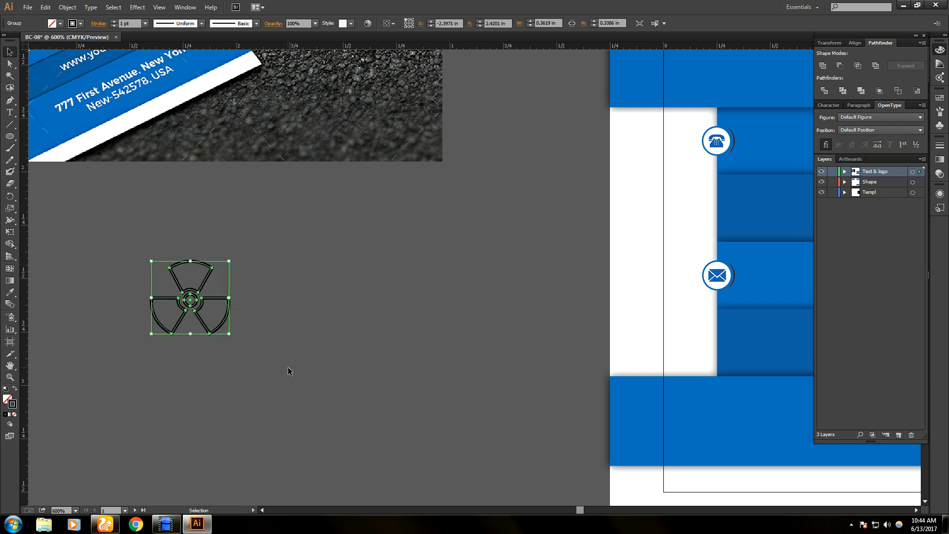
left_click(80, 23)
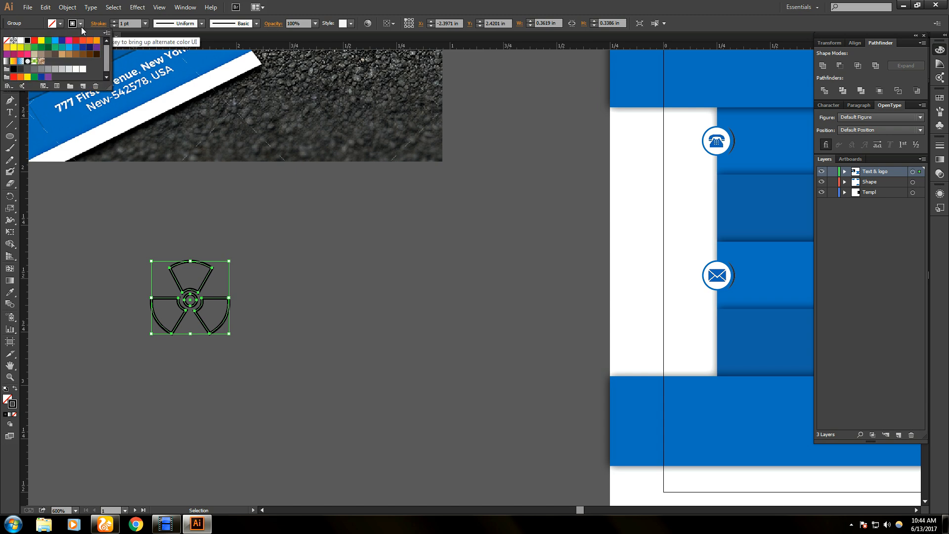
left_click(9, 41)
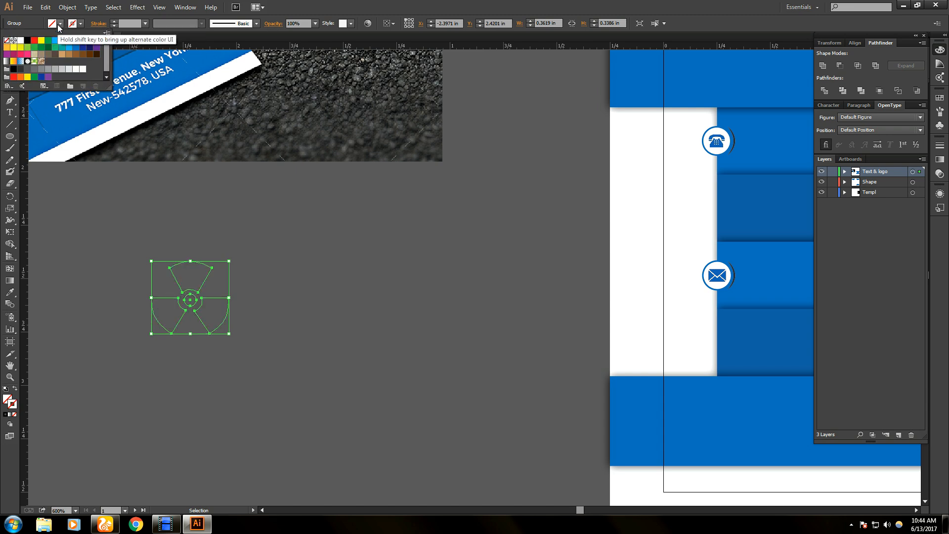
- Pick the Eyedropper and bring the reference card photo into view
left_click(10, 292)
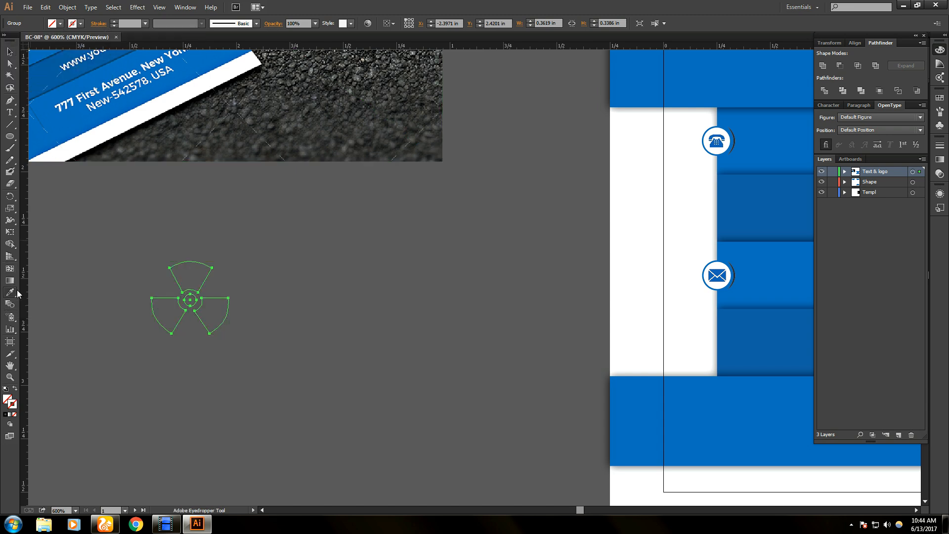
scroll(211, 212, "up", 1)
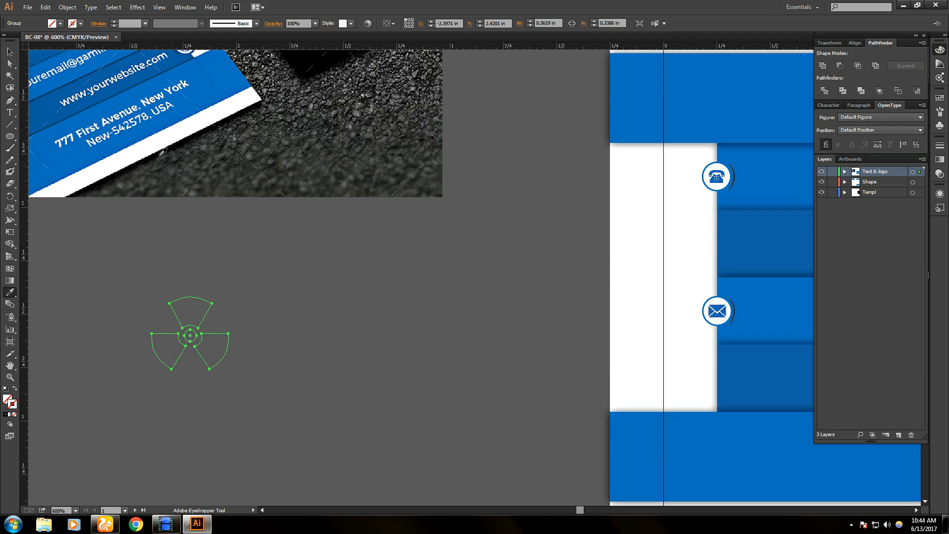
key("space")
left_click_drag(104, 96, 484, 359)
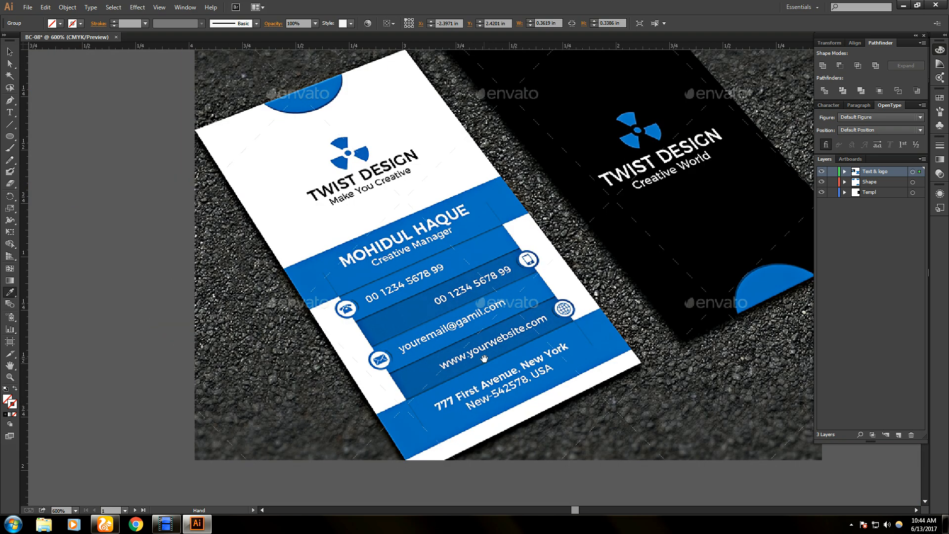
- Fill the trefoil logo with the blue sampled from the reference photo's logo, then select it
left_click(368, 151)
left_click(10, 51)
key("space")
left_click_drag(410, 234, 403, 233)
left_click_drag(564, 334, 192, 79)
left_click(223, 337)
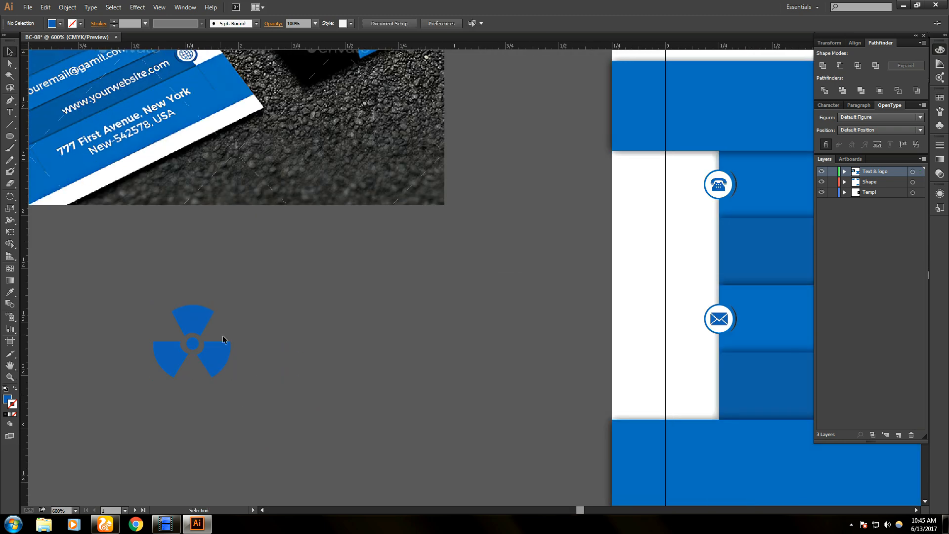
left_click_drag(269, 395, 292, 398)
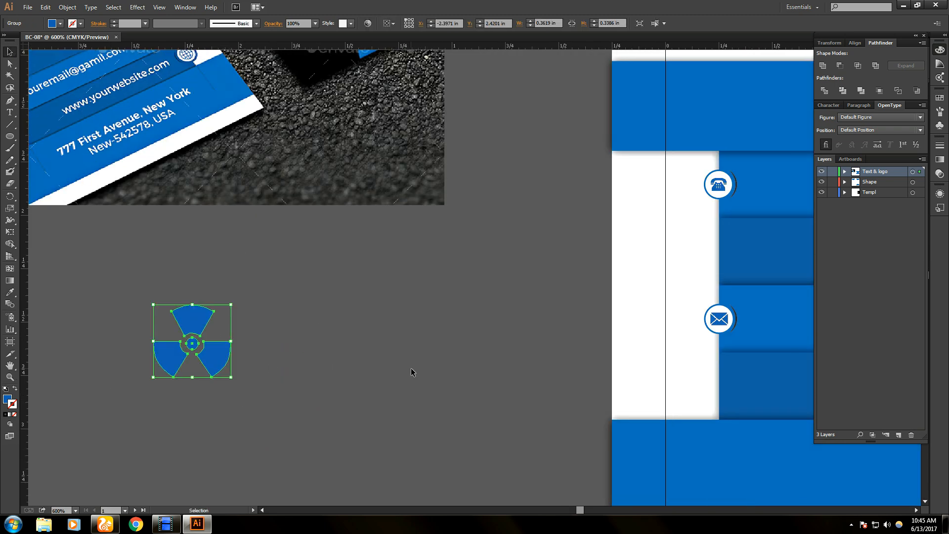
- Show the layout guides and bring the card's centre into view
scroll(411, 368, "down", 1)
key("alt")
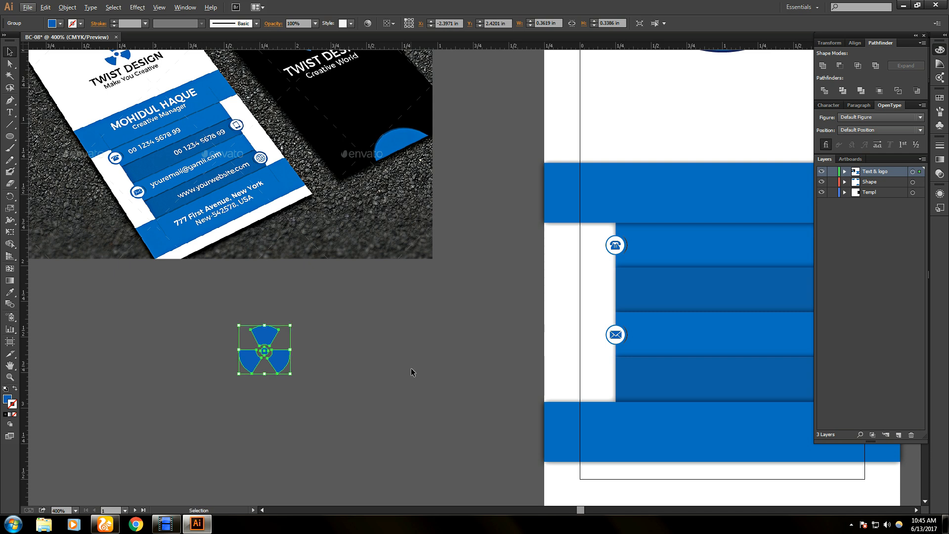
key("a")
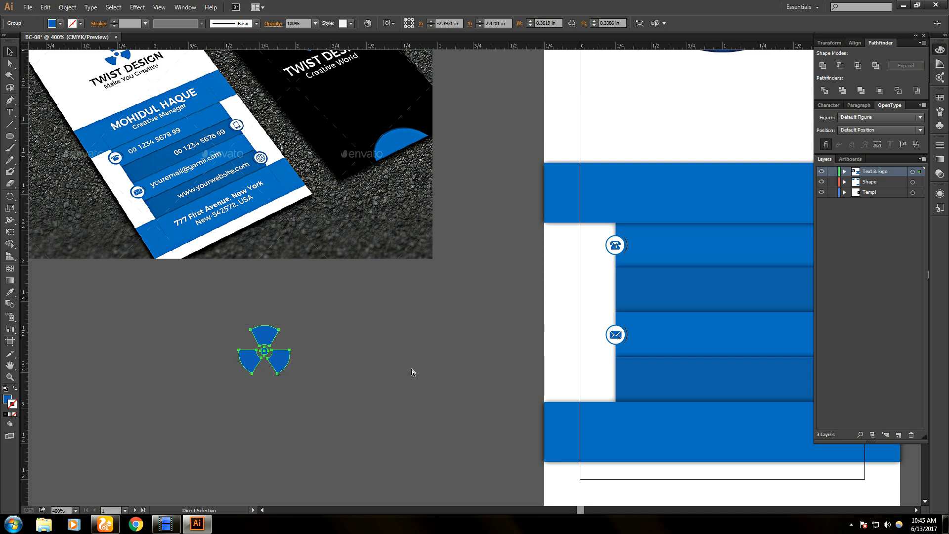
key("ctrl+semicolon")
key("space")
left_click_drag(277, 352, 519, 115)
left_click(545, 132)
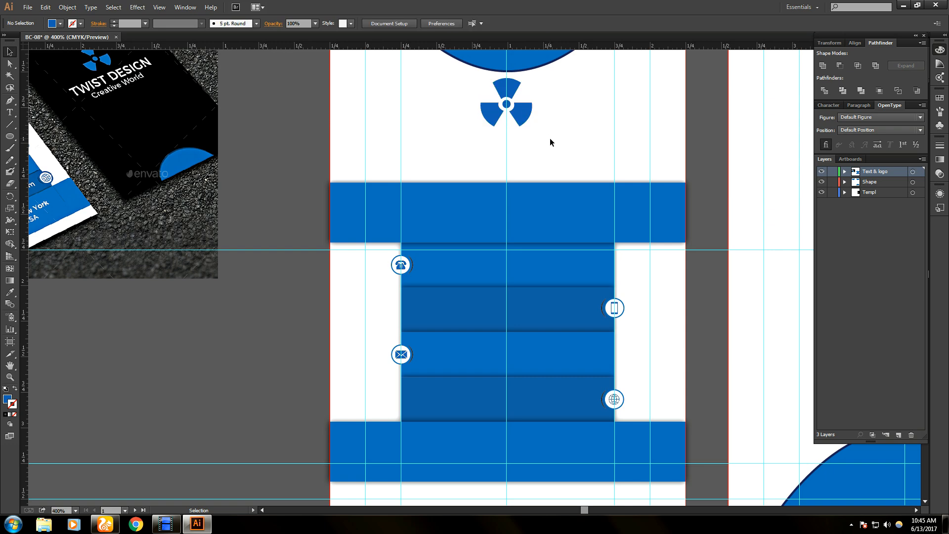
- Preview the card without guides, then restore guides and bleed border and check the logo's placement
key("space")
left_click_drag(132, 167, 158, 262)
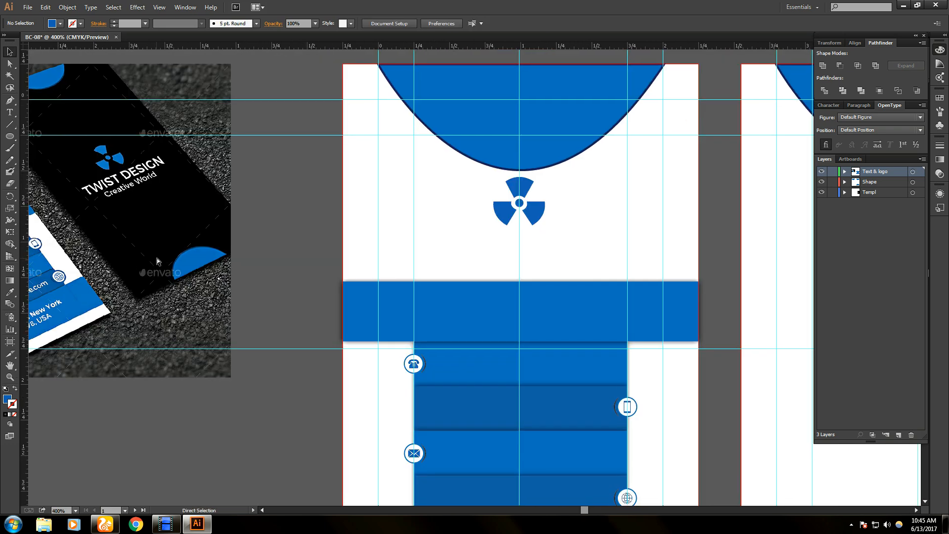
key("ctrl+semicolon")
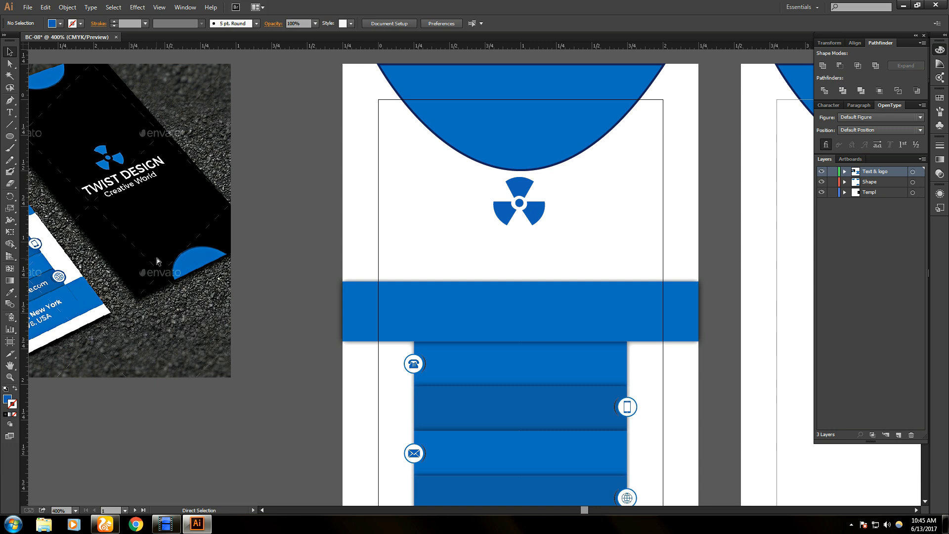
key("ctrl+semicolon")
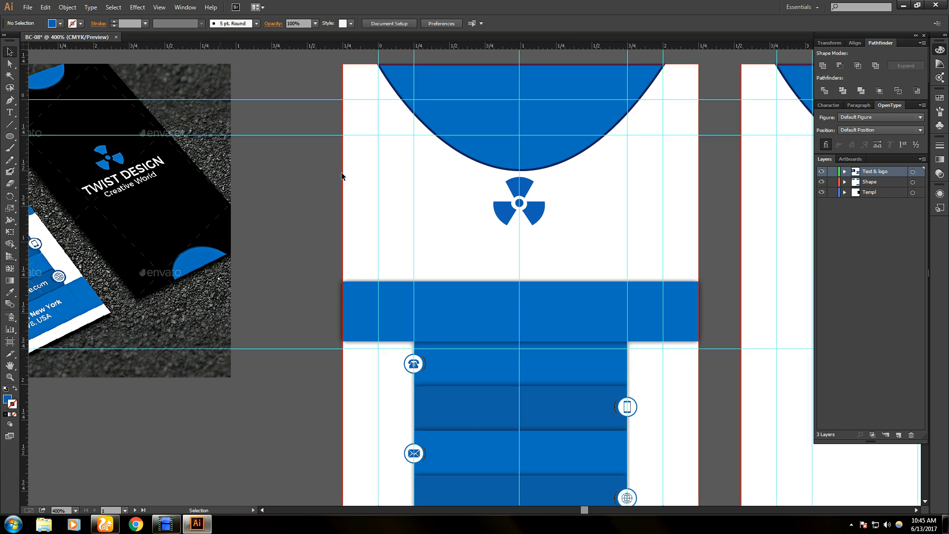
left_click(535, 218)
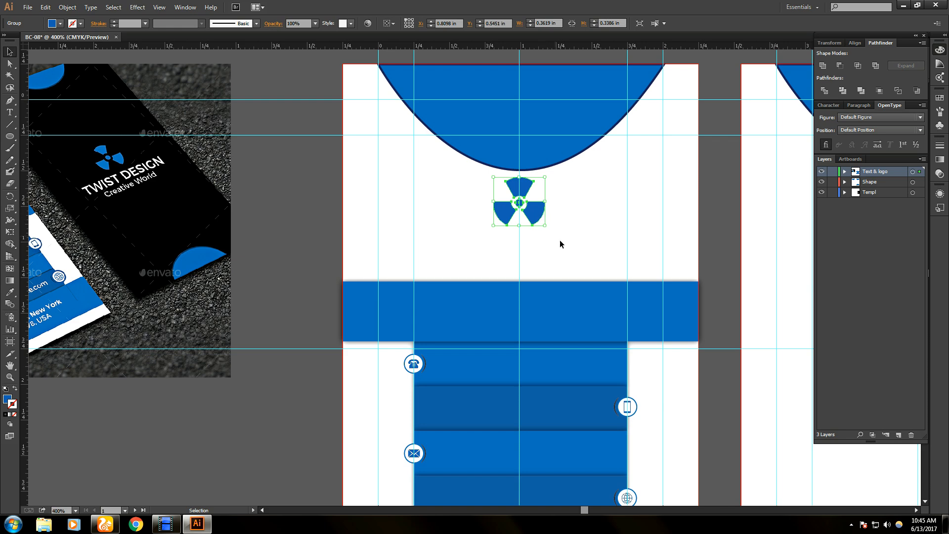
left_click(566, 259)
scroll(552, 314, "down", 3)
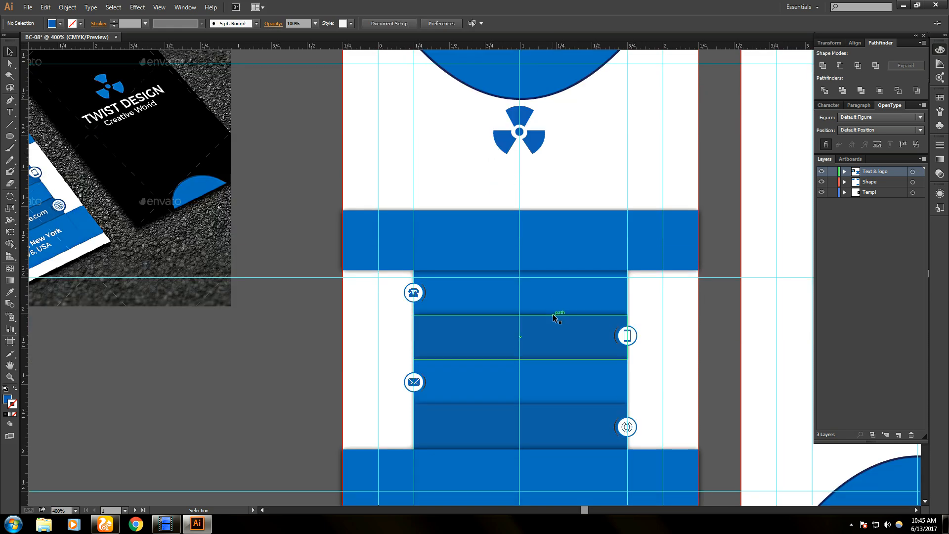
scroll(553, 313, "down", 2)
scroll(553, 313, "up", 4)
scroll(553, 313, "down", 5)
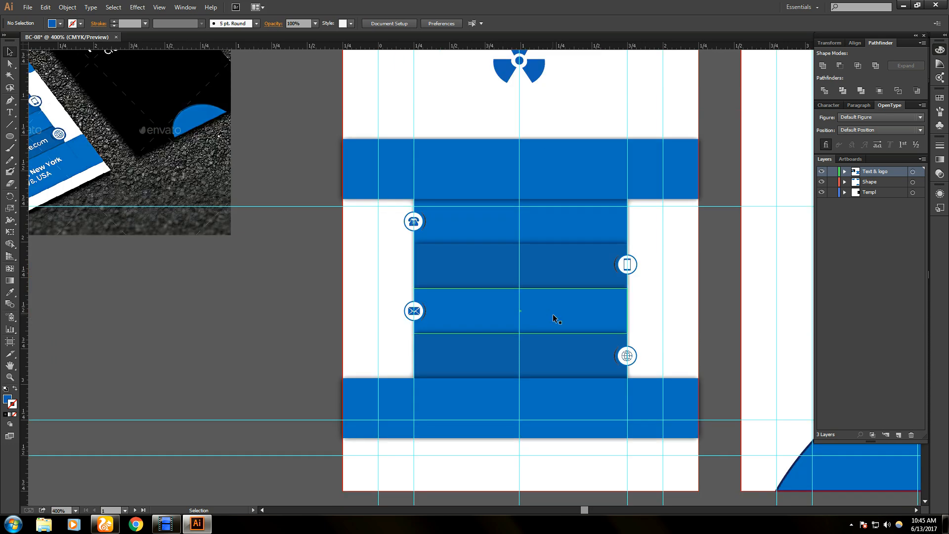
scroll(553, 313, "up", 8)
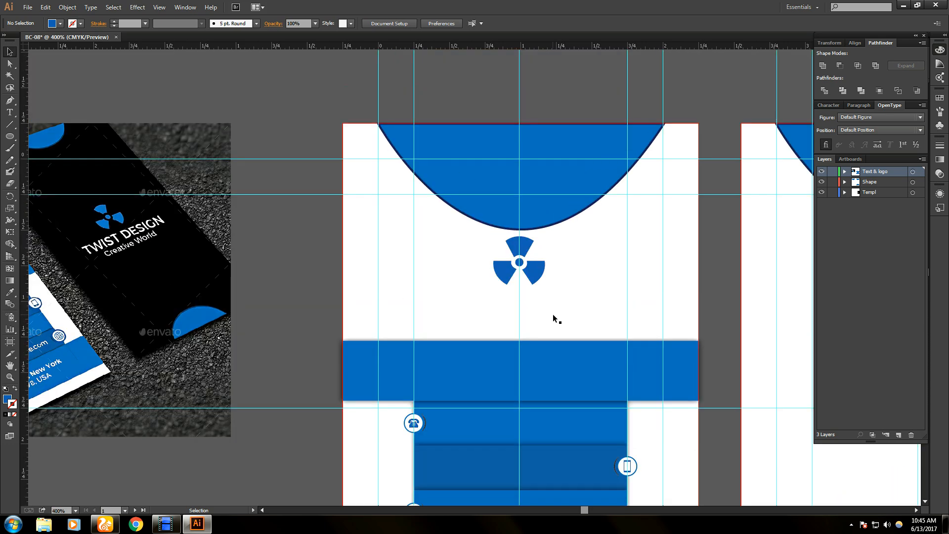
- Narrow the top blue arch from both its left and right sides
left_click(556, 221)
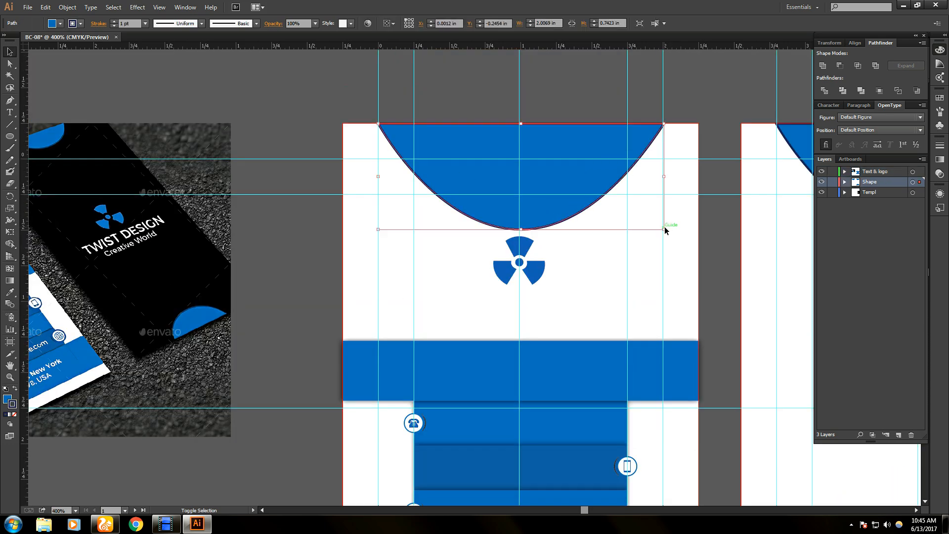
left_click_drag(665, 230, 663, 225)
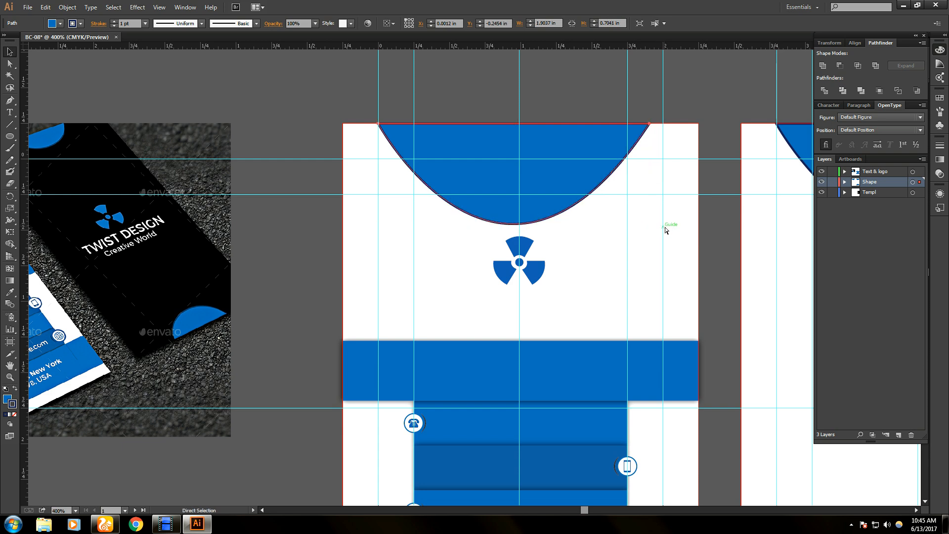
key("ctrl+z")
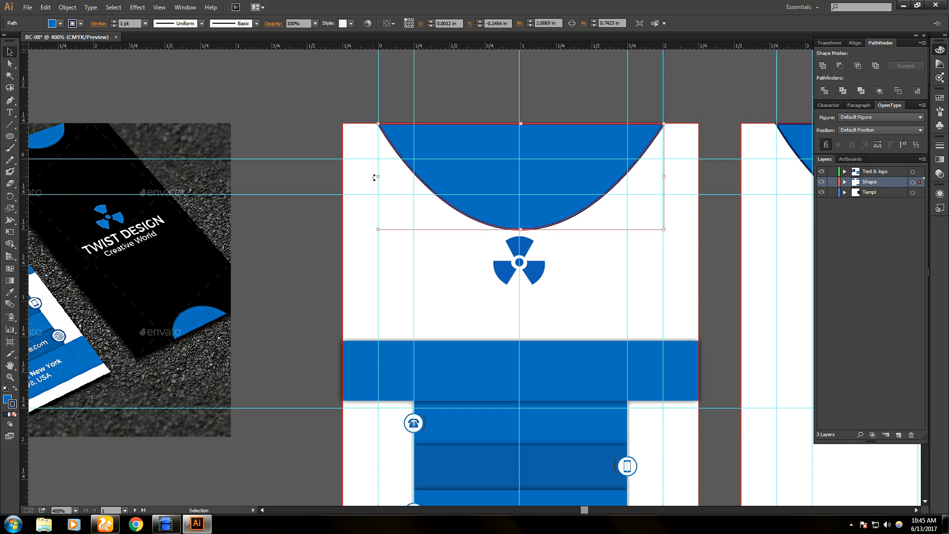
left_click_drag(374, 177, 414, 177)
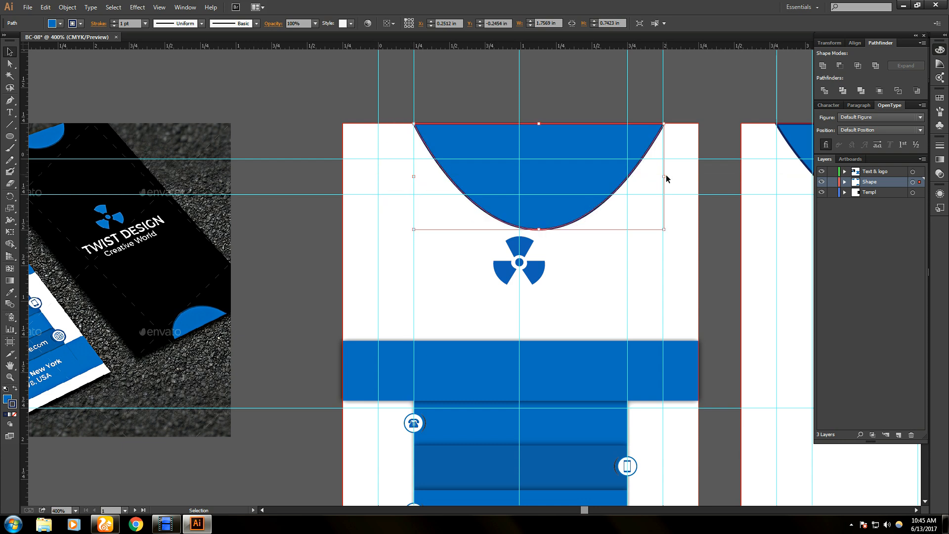
left_click_drag(663, 176, 626, 178)
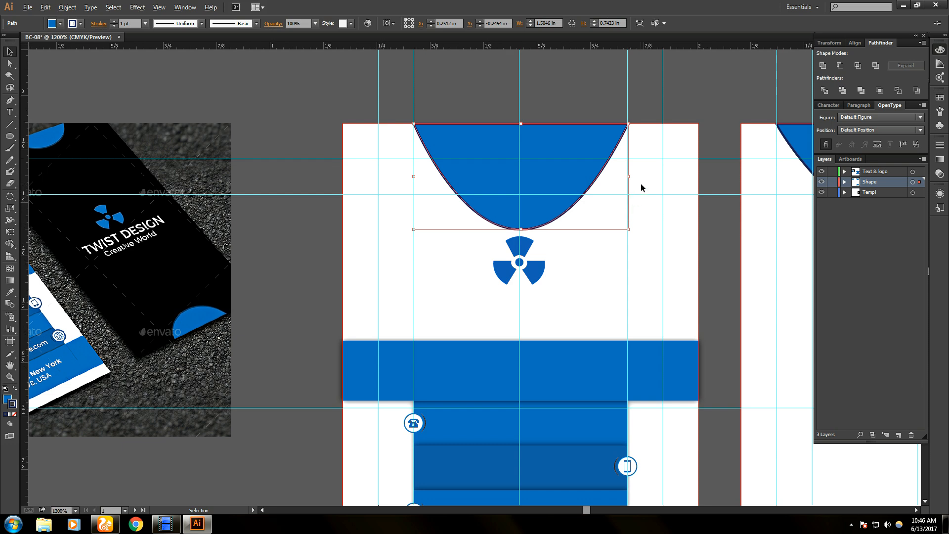
- Trim the arch slightly narrower and make it shallower, ending at the guide
scroll(643, 187, "up", 3)
scroll(613, 183, "up", 3)
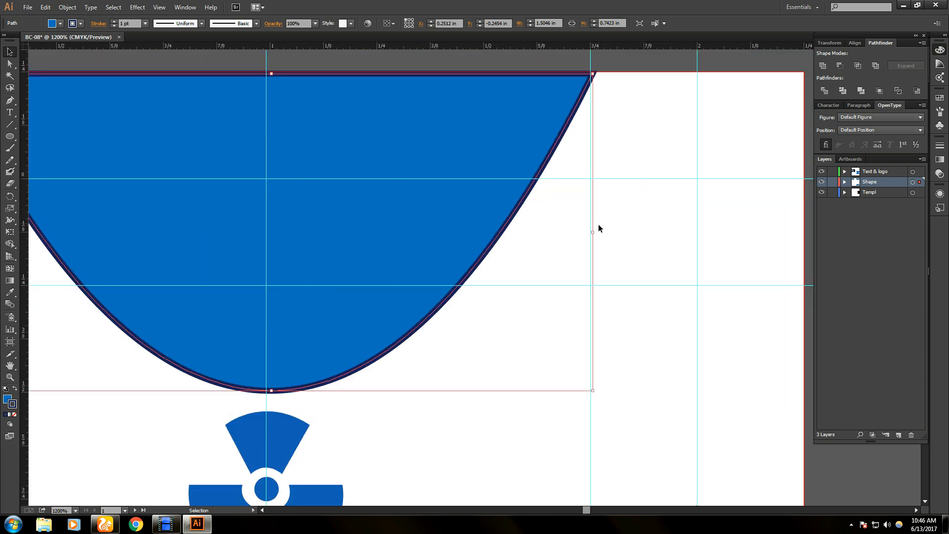
left_click_drag(594, 233, 591, 233)
scroll(397, 327, "down", 2)
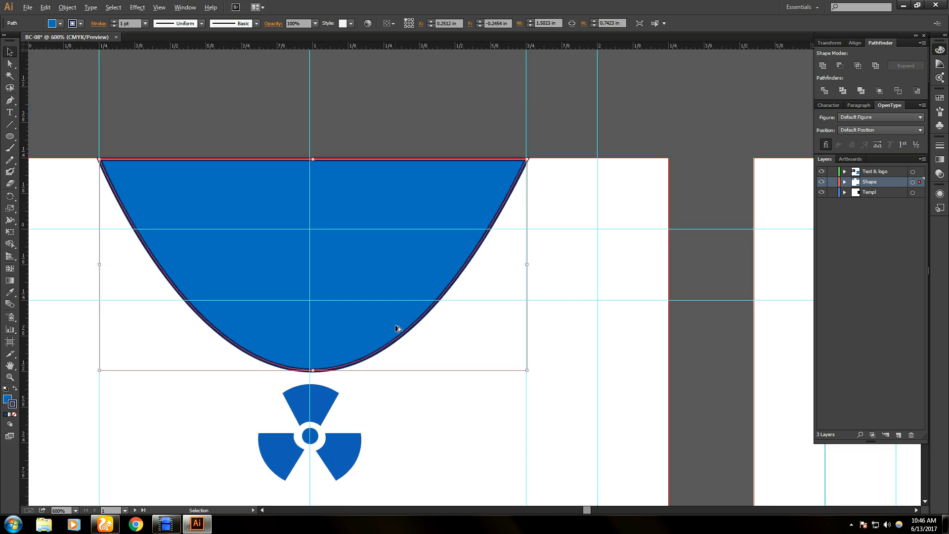
left_click_drag(334, 356, 333, 304)
key("ctrl+semicolon")
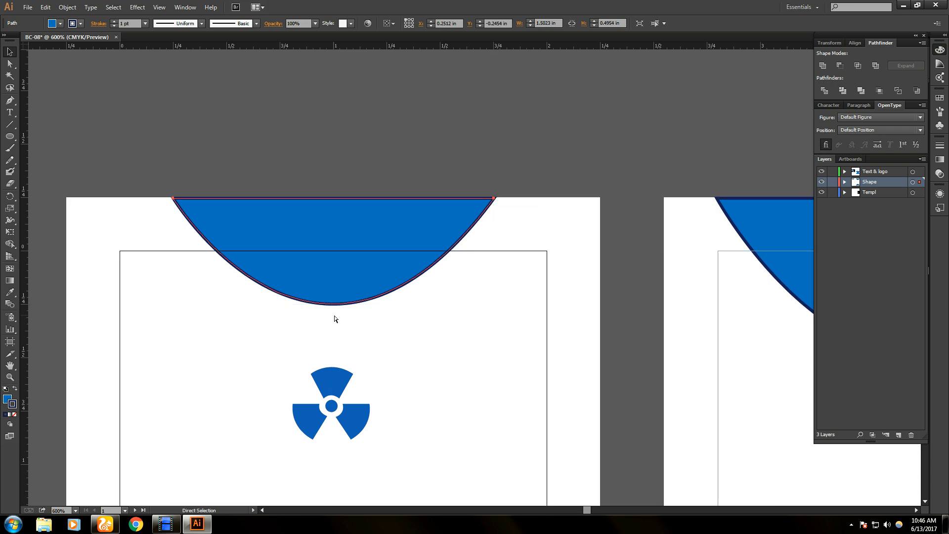
key("ctrl+semicolon")
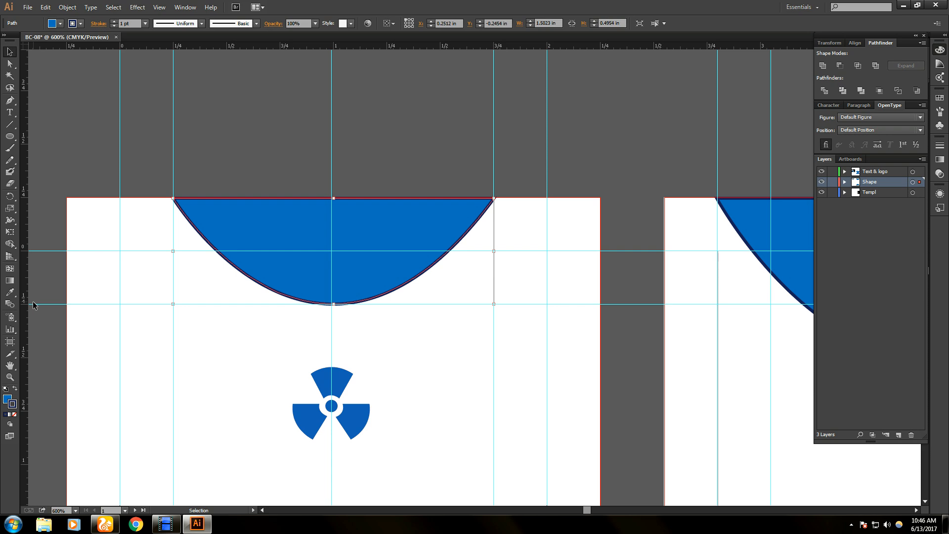
- Add two vertical guides either side of centre and align the arch's sides to them
left_click_drag(23, 306, 226, 308)
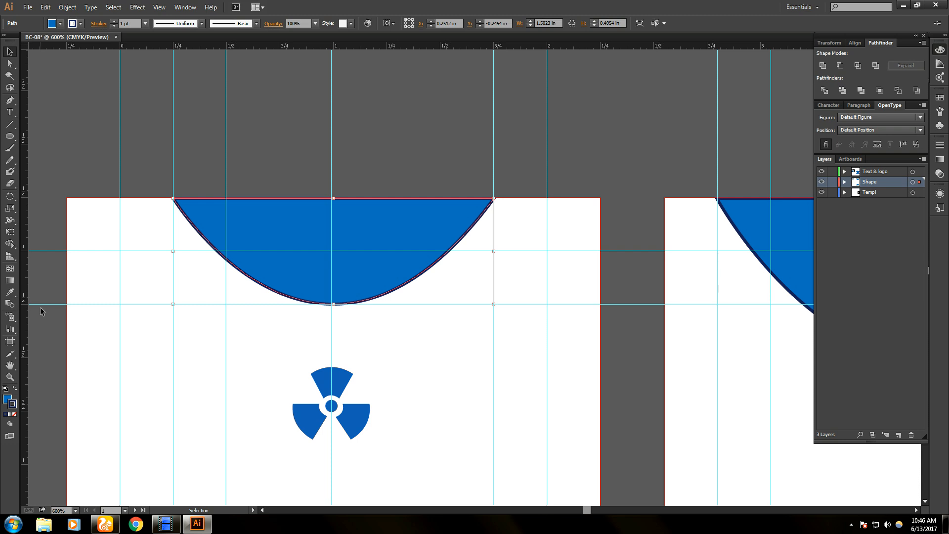
left_click_drag(26, 310, 441, 328)
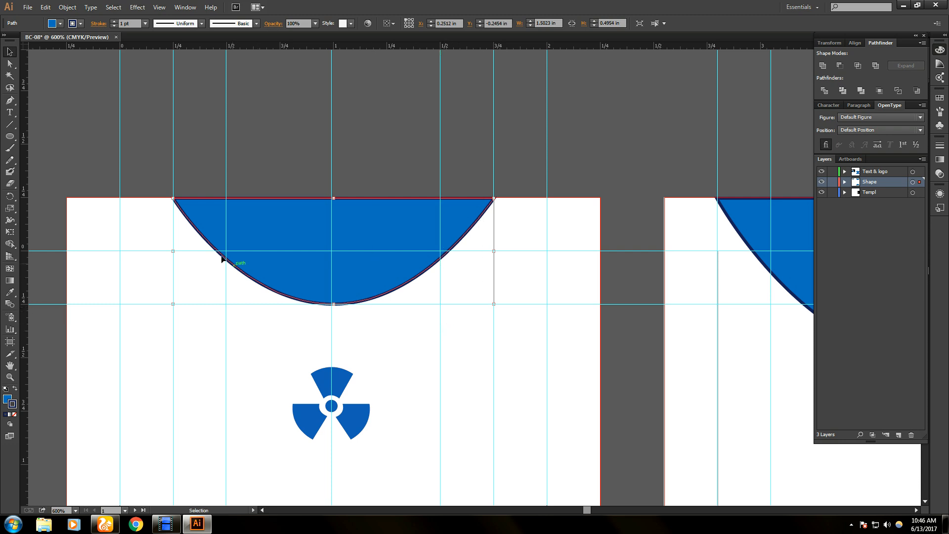
left_click_drag(173, 251, 227, 253)
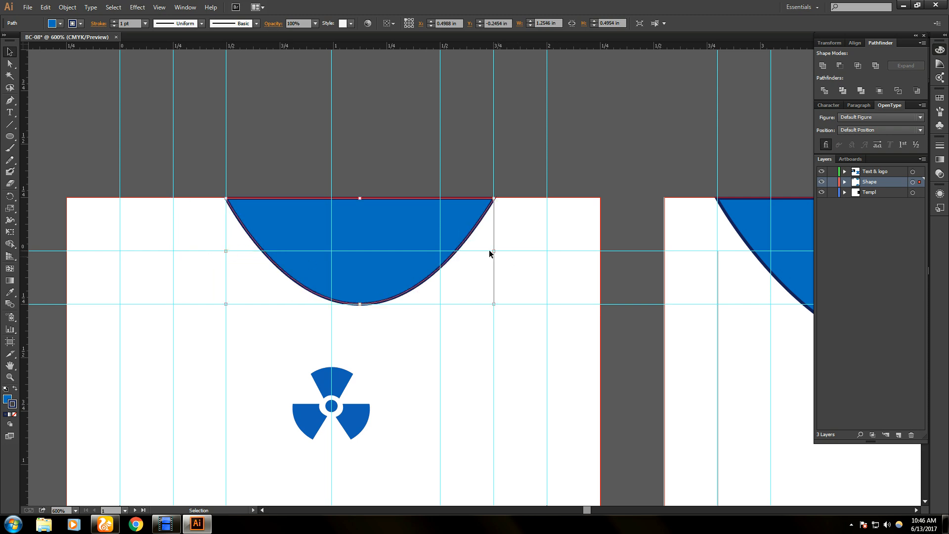
left_click_drag(494, 251, 441, 253)
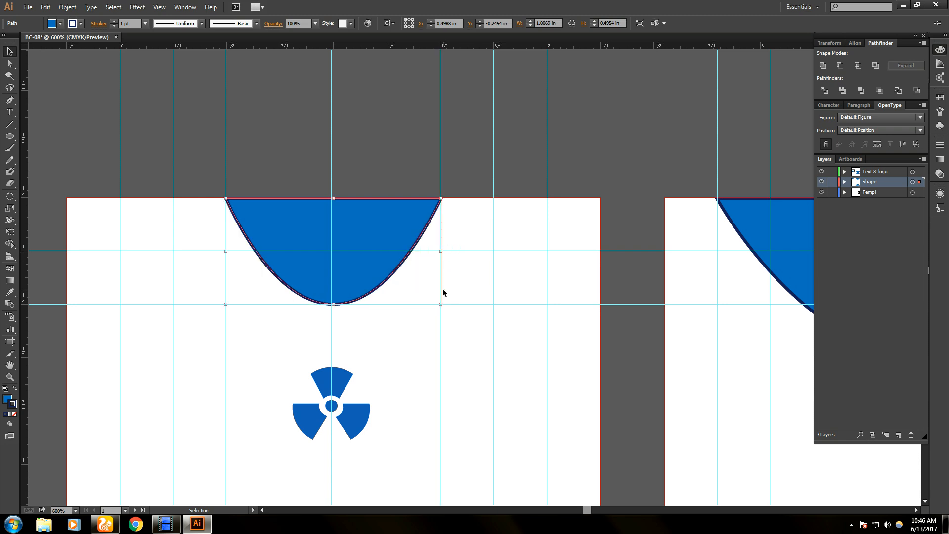
key("ctrl+semicolon")
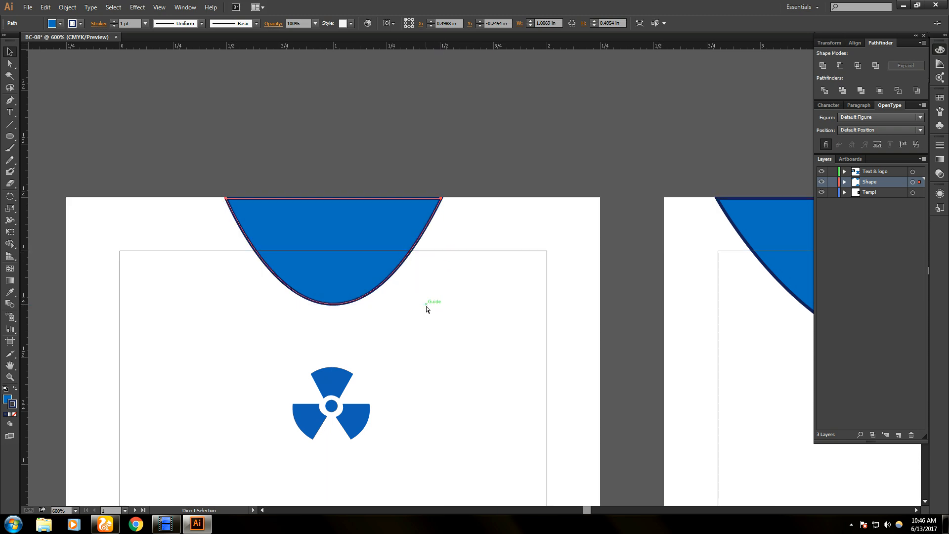
key("ctrl+semicolon")
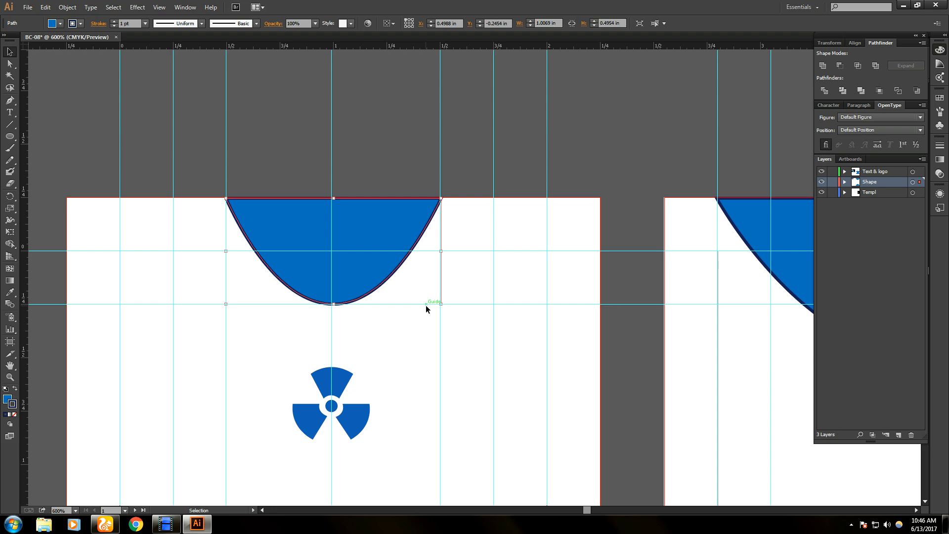
- Delete the large arch on the second card
scroll(426, 304, "down", 2)
scroll(425, 304, "up", 1)
scroll(426, 304, "down", 1)
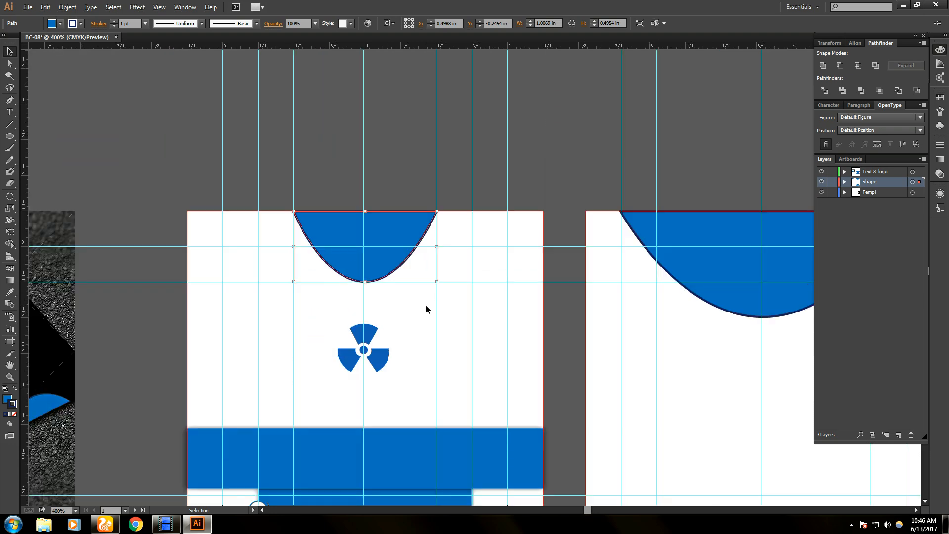
scroll(426, 306, "down", 1)
left_click_drag(673, 360, 478, 371)
left_click(509, 292)
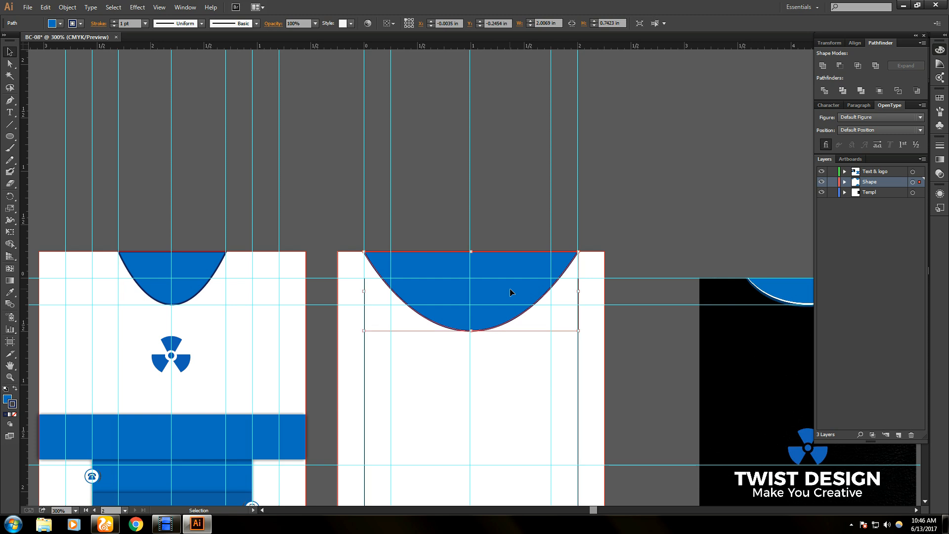
key("Delete")
- Copy the small arch to the top of the second card and delete that card's lower arch
left_click(197, 269)
left_click_drag(198, 269, 494, 268)
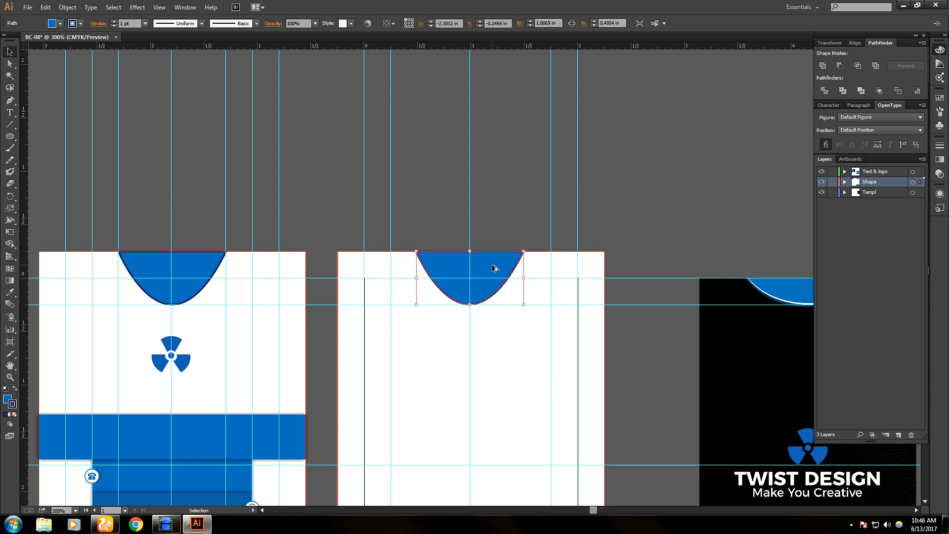
left_click(533, 397)
scroll(542, 395, "down", 2)
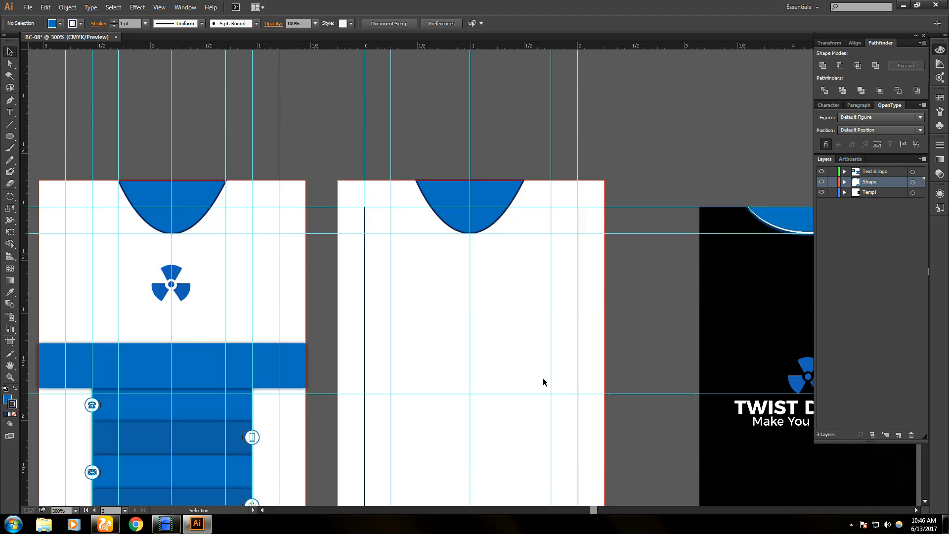
scroll(542, 377, "down", 4)
left_click(508, 411)
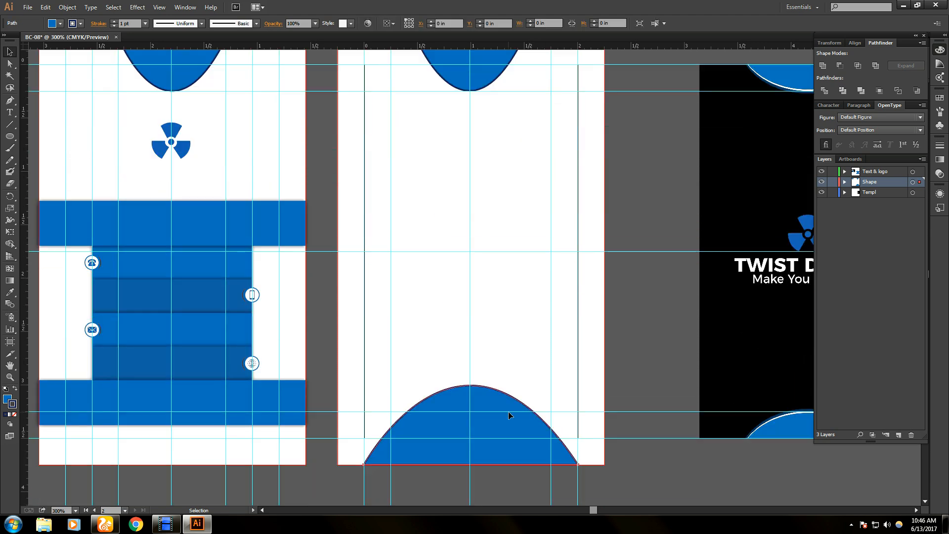
key("Delete")
scroll(512, 422, "up", 2)
left_click(500, 127)
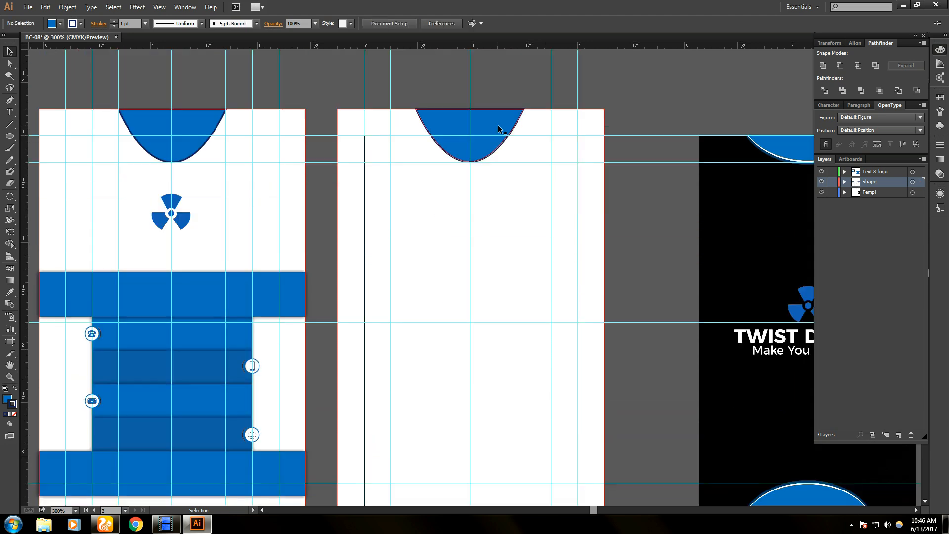
- Make a horizontally reflected copy of the blue bowl shape with Reflect
right_click(497, 144)
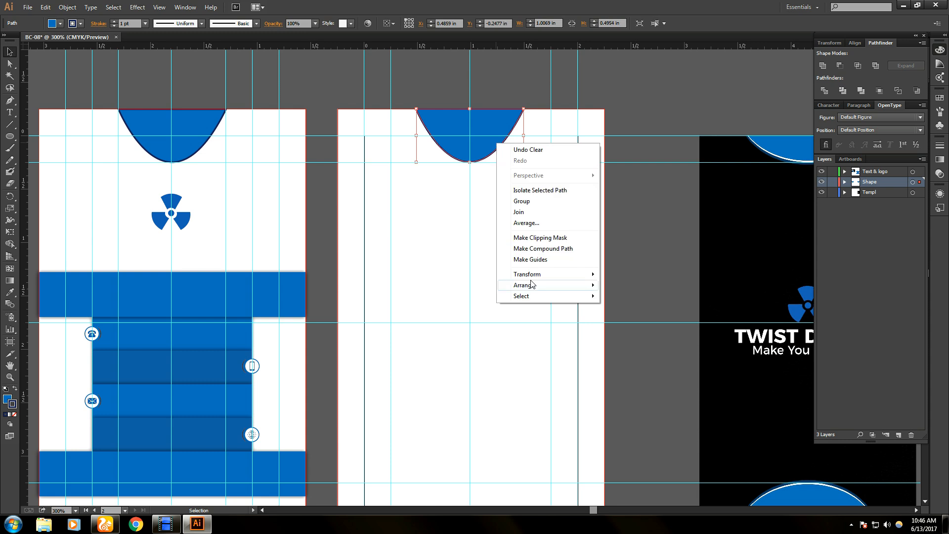
mouse_move(557, 286)
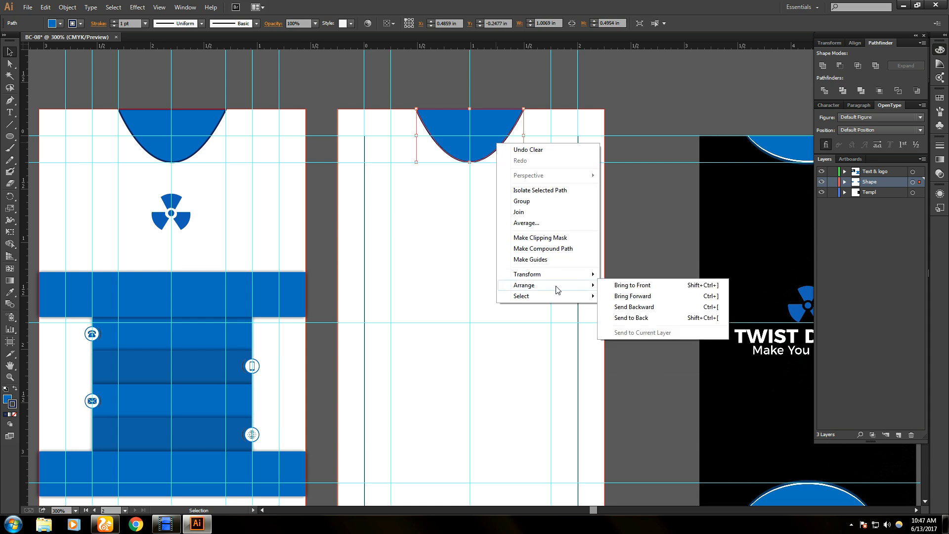
mouse_move(584, 277)
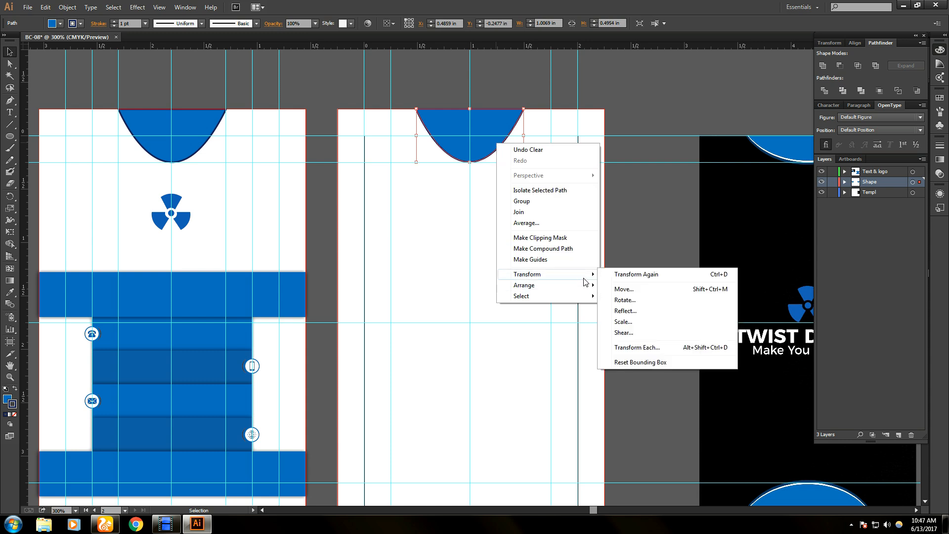
left_click(627, 314)
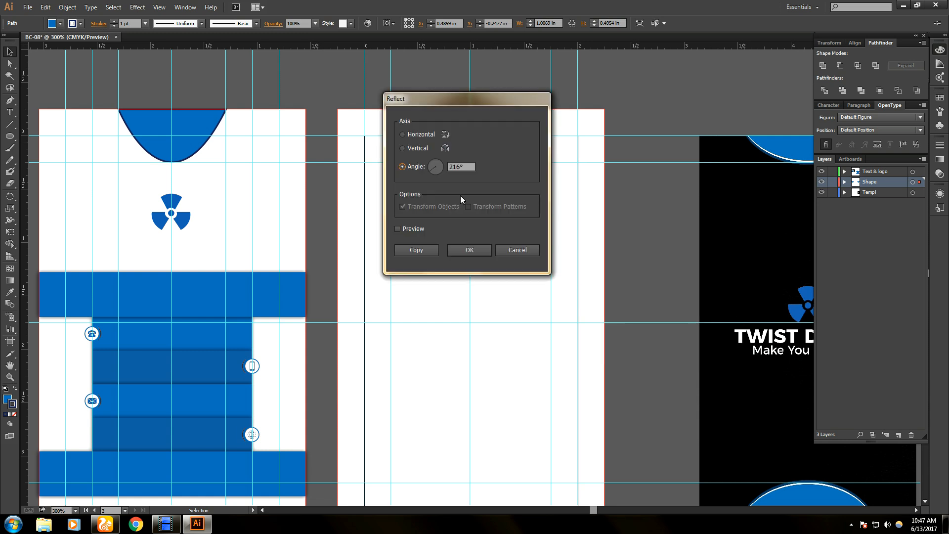
left_click(402, 148)
left_click(402, 134)
left_click(398, 228)
left_click(397, 228)
left_click_drag(425, 98, 651, 89)
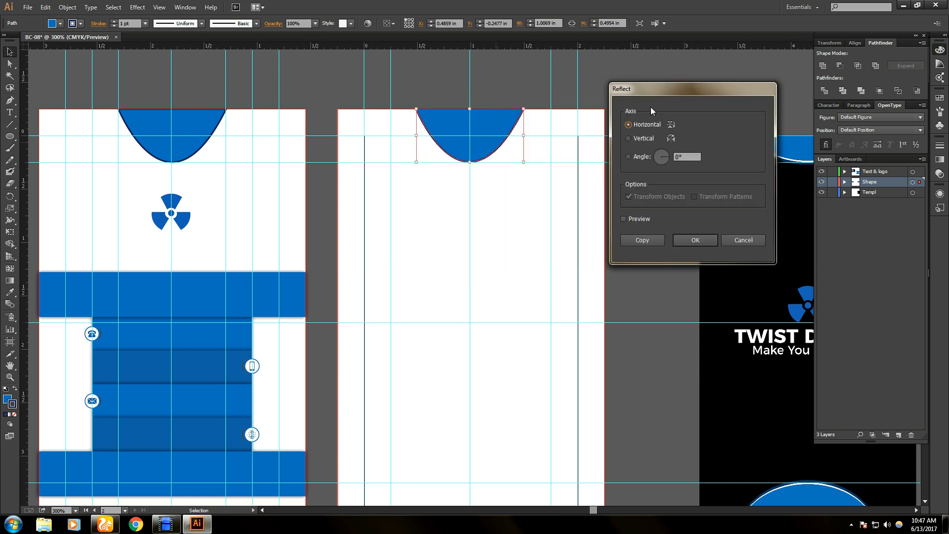
left_click(624, 219)
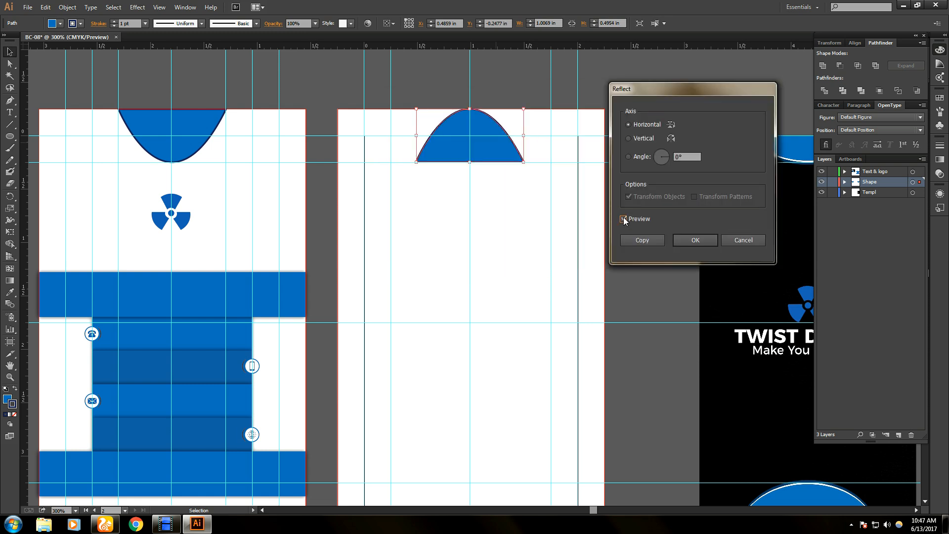
left_click(624, 218)
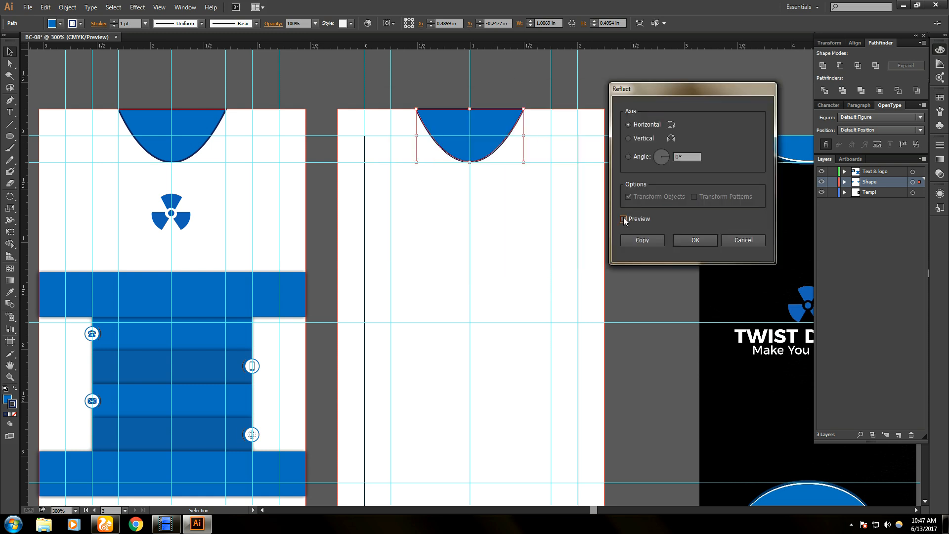
left_click(645, 241)
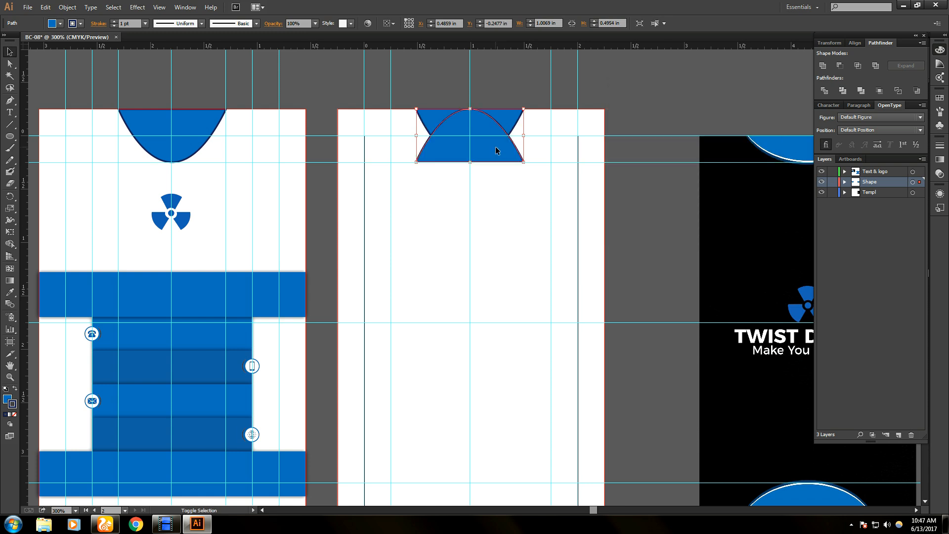
- Drag the flipped copy down to the card's bottom edge as an arch
scroll(496, 204, "down", 3)
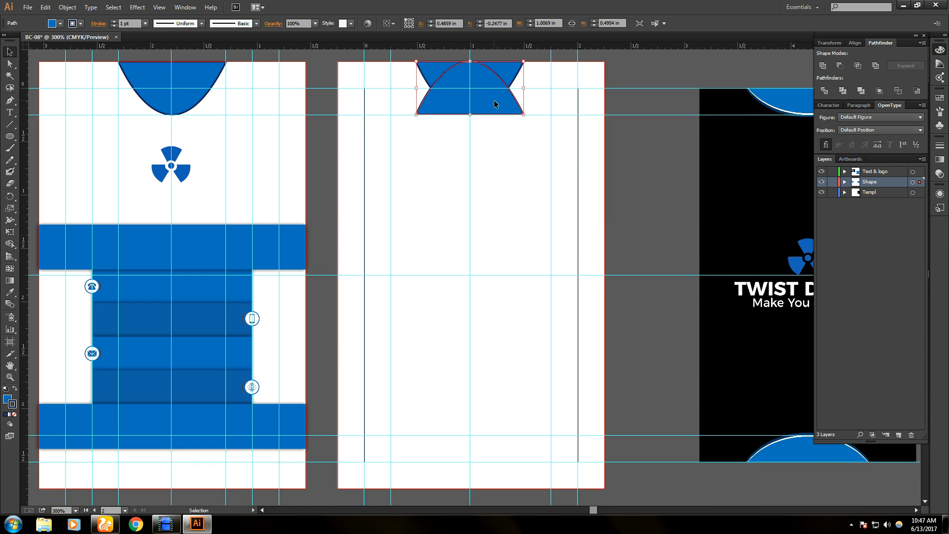
left_click_drag(497, 107, 500, 477)
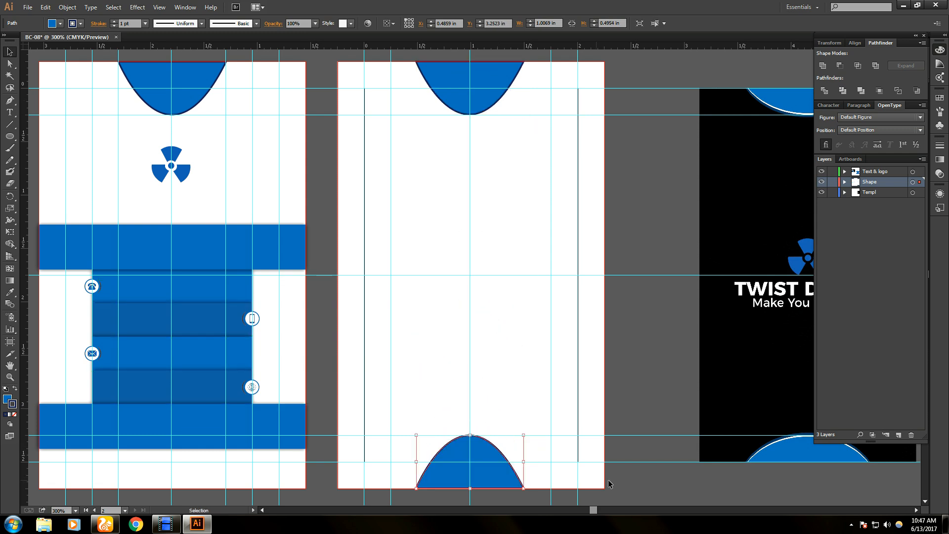
left_click(650, 483)
- Hide and restore the guides to check the card layout
scroll(282, 381, "up", 2)
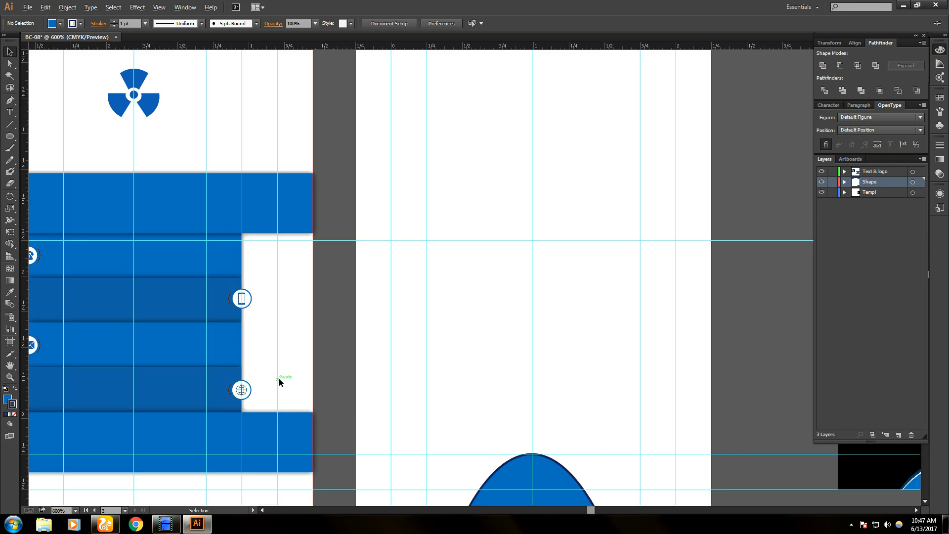
scroll(281, 380, "down", 3)
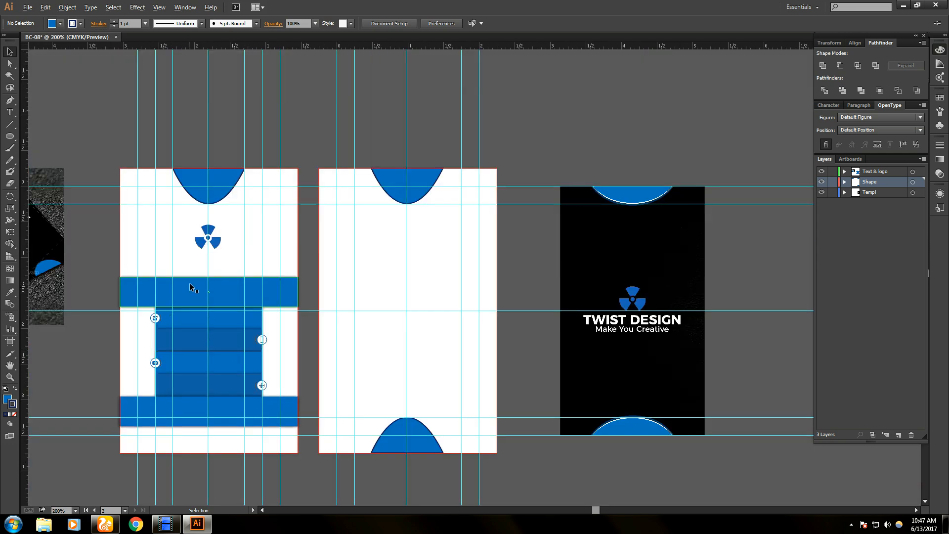
key("alt")
key("ctrl+semicolon")
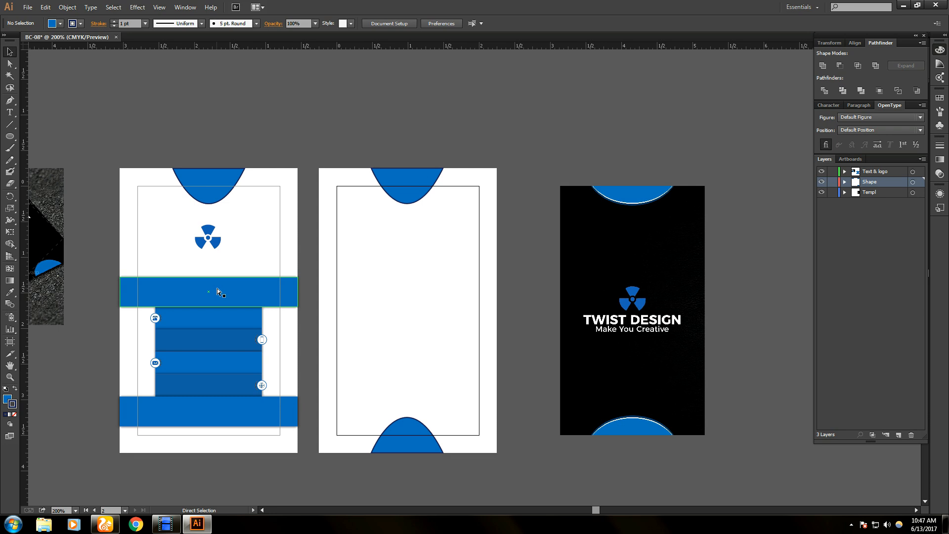
key("ctrl+semicolon")
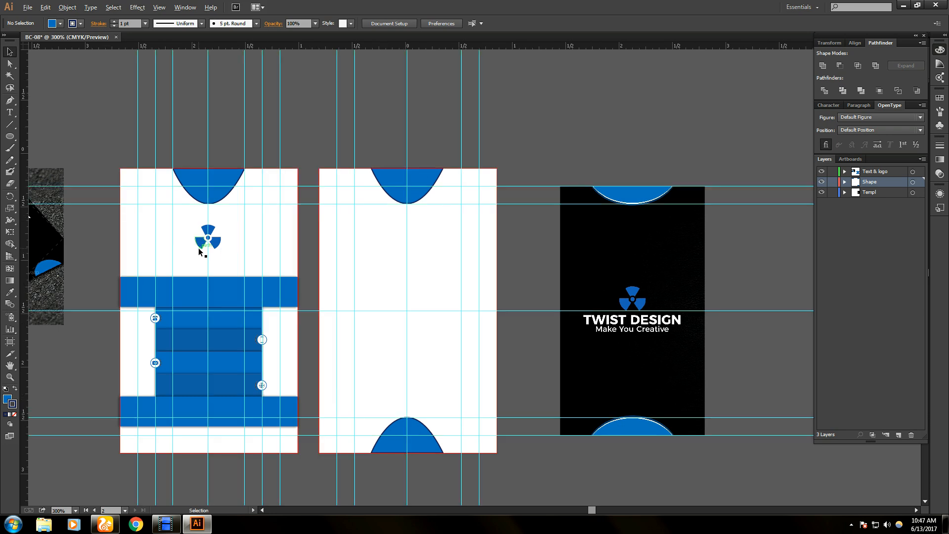
- Raise the trefoil logo closer to the top blue bowl
scroll(199, 252, "up", 1)
left_click(224, 210)
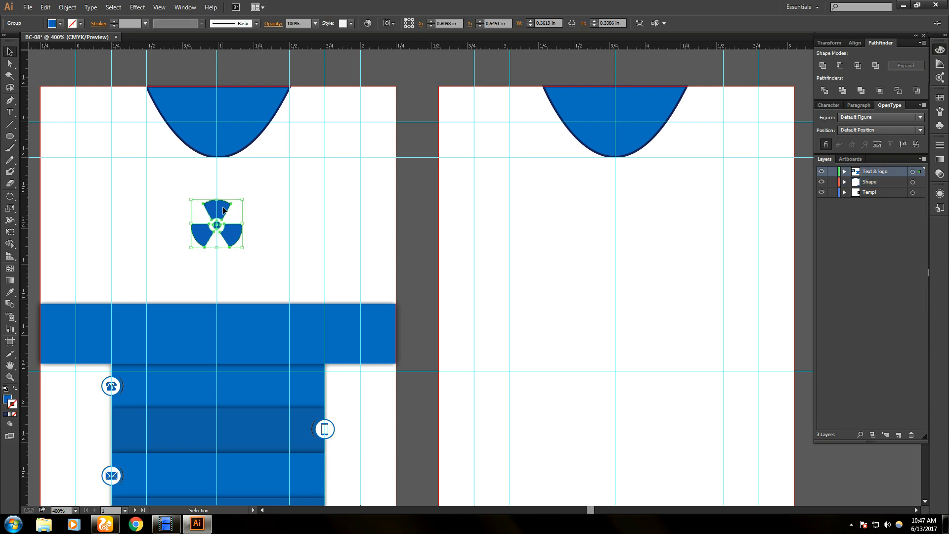
left_click_drag(225, 209, 228, 184)
left_click(261, 206)
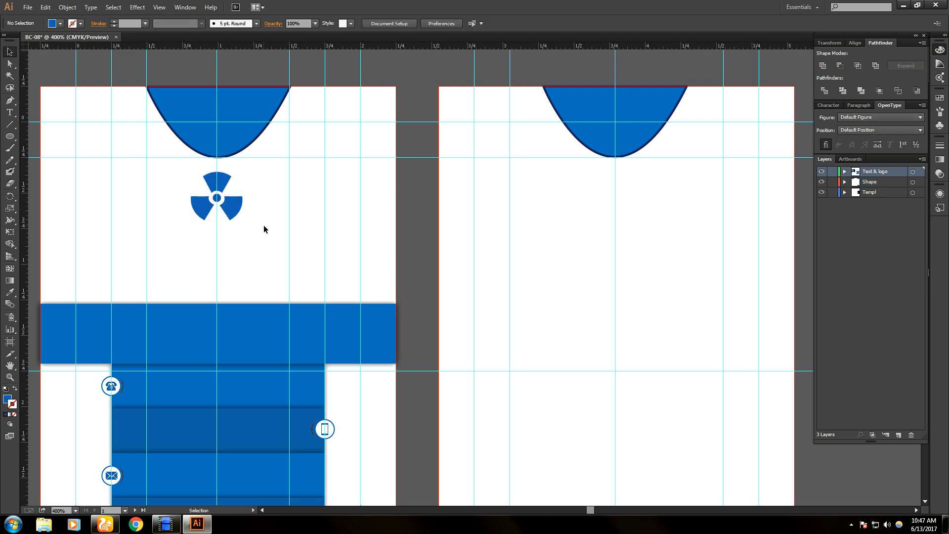
- Pan to bring the card front and the reference mockup into view
scroll(178, 253, "down", 2)
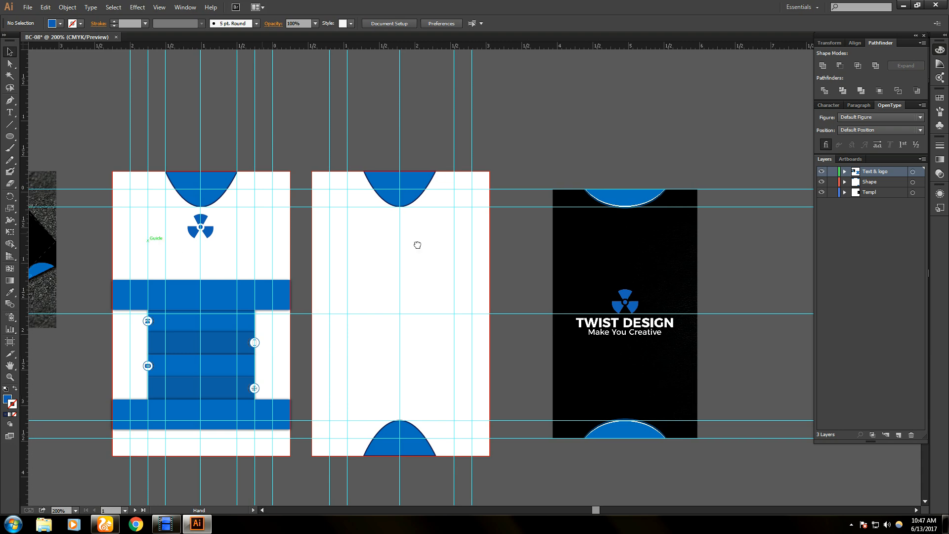
left_click_drag(148, 240, 364, 265)
scroll(405, 300, "up", 1)
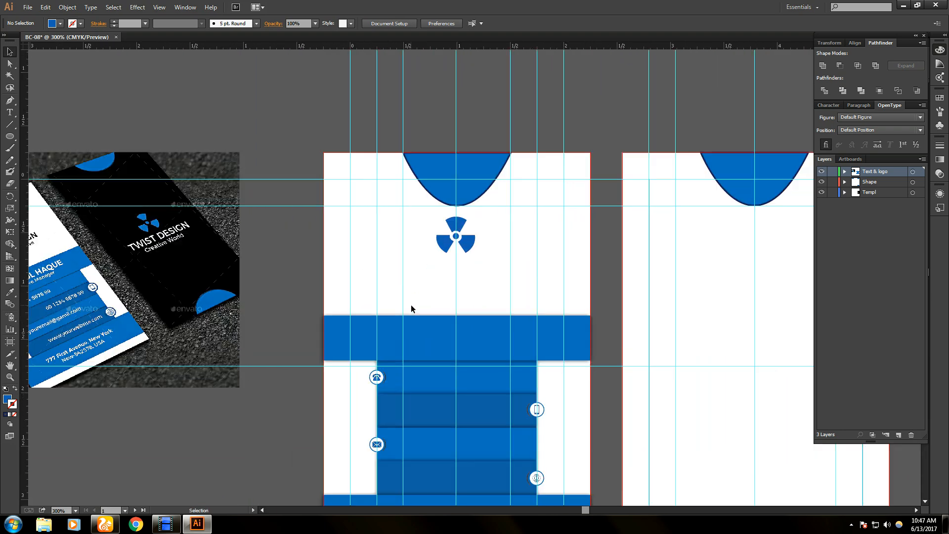
left_click_drag(95, 228, 151, 231)
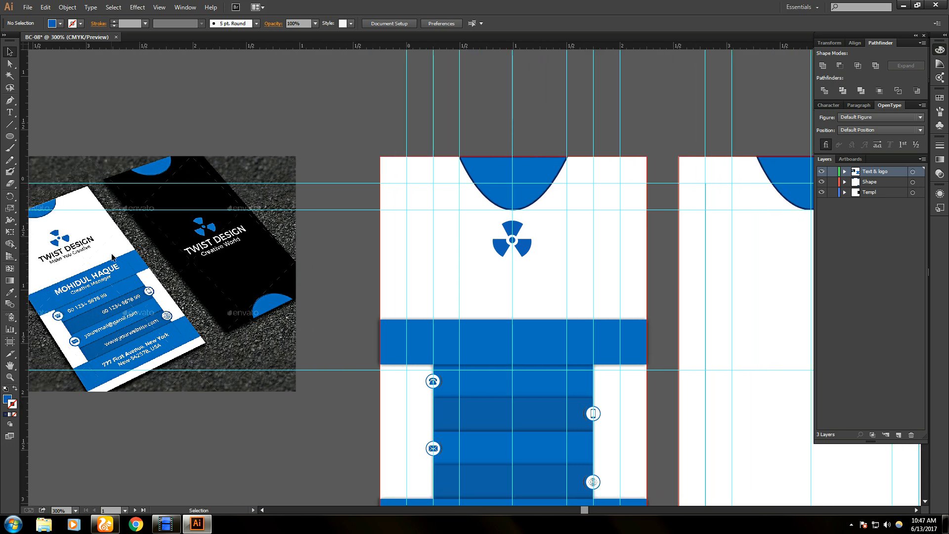
- Draw an empty area-type box under the trefoil logo, redrawing it until it spans the guides
left_click(10, 112)
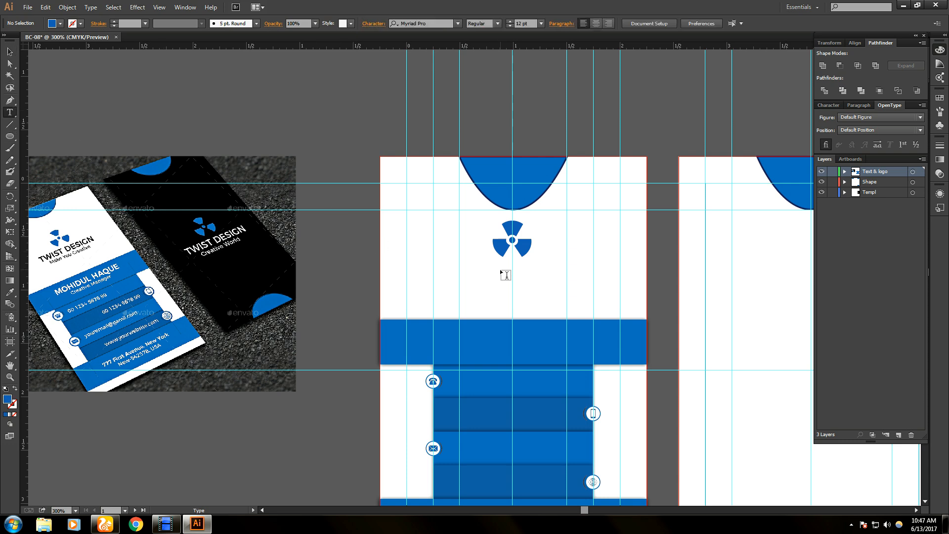
left_click_drag(459, 261, 595, 292)
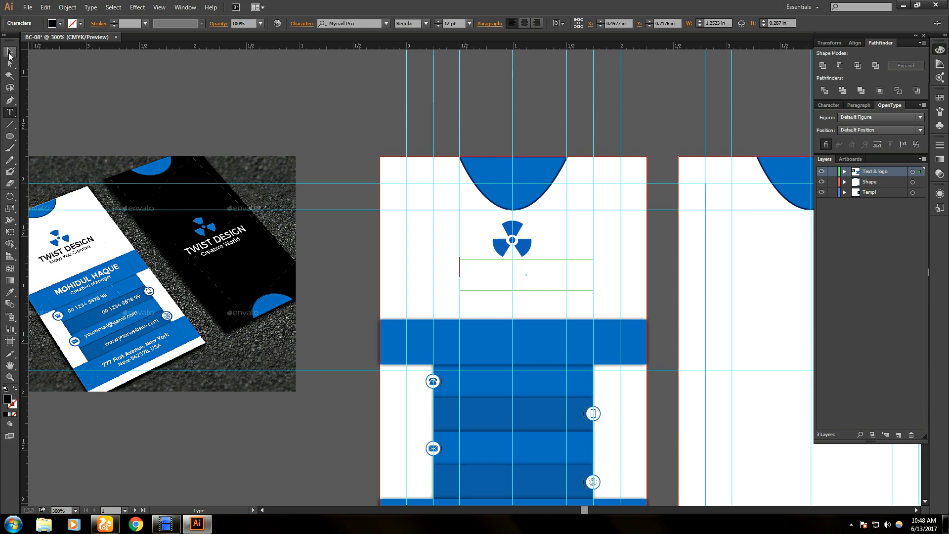
key("Escape")
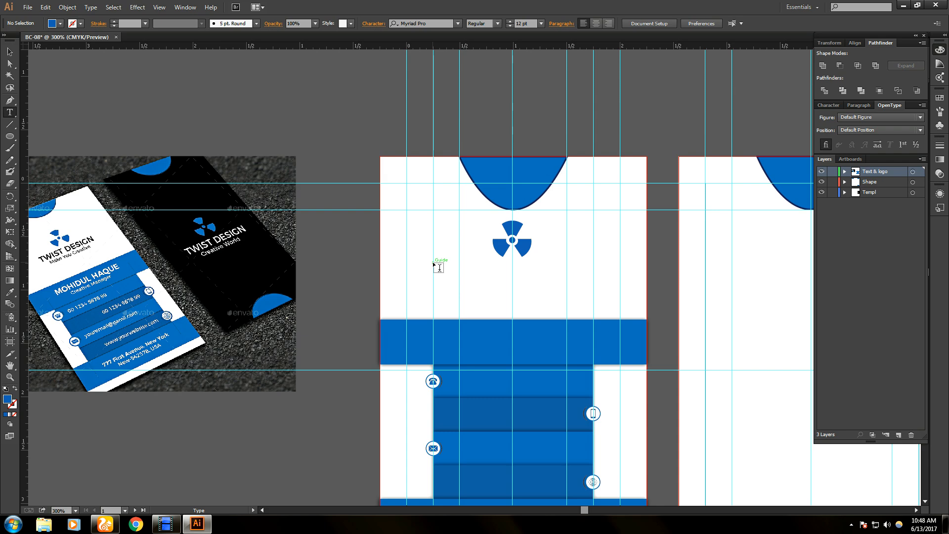
mouse_move(115, 283)
left_mouse_down()
mouse_move(191, 283)
mouse_move(126, 283)
left_mouse_up()
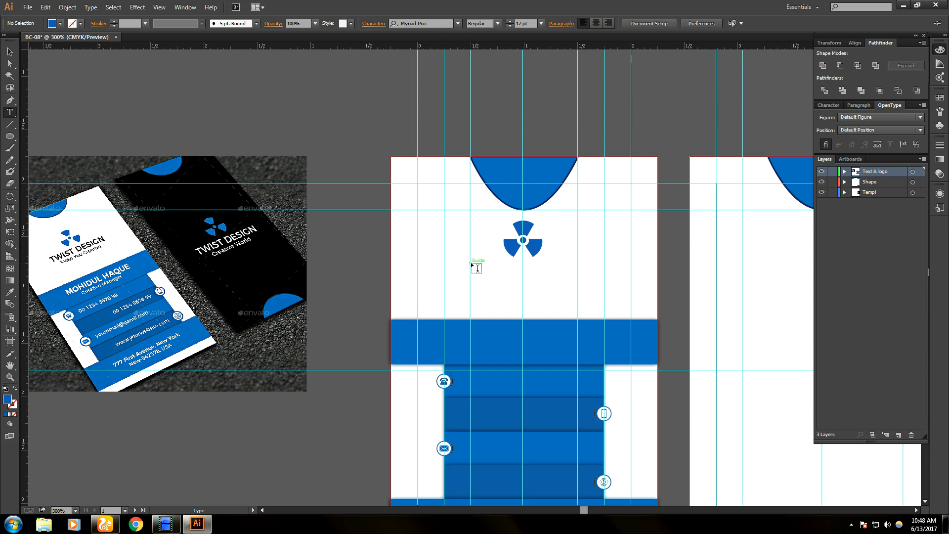
left_click_drag(471, 263, 578, 291)
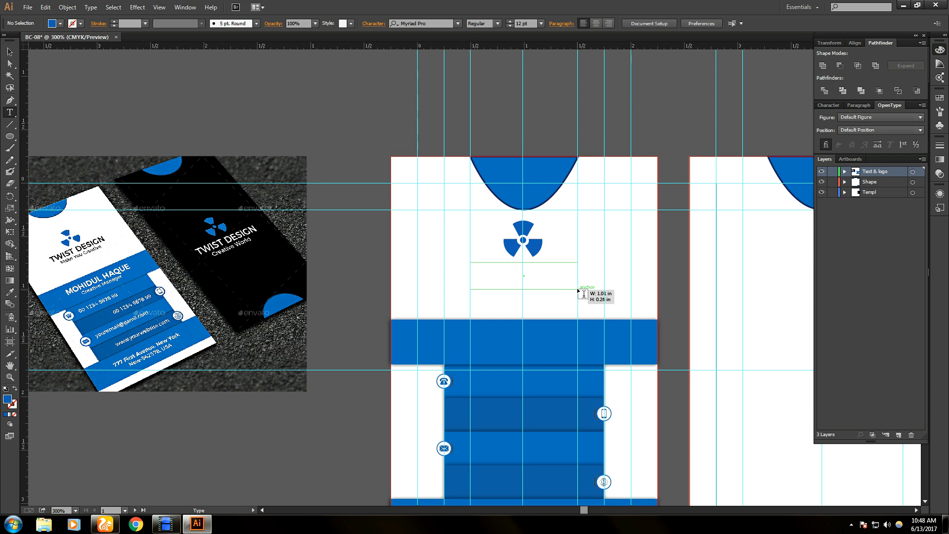
left_click_drag(583, 293, 600, 294)
key("ctrl+z")
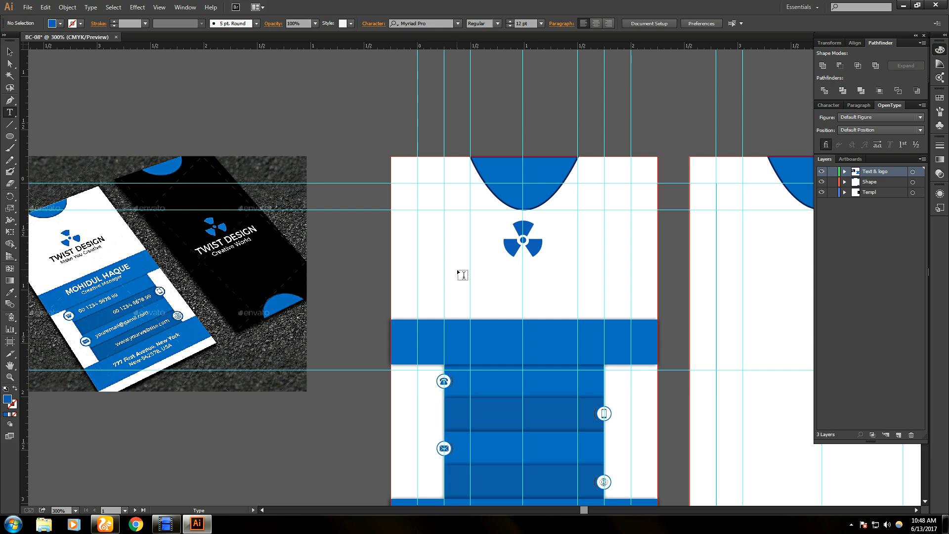
left_click_drag(457, 271, 596, 297)
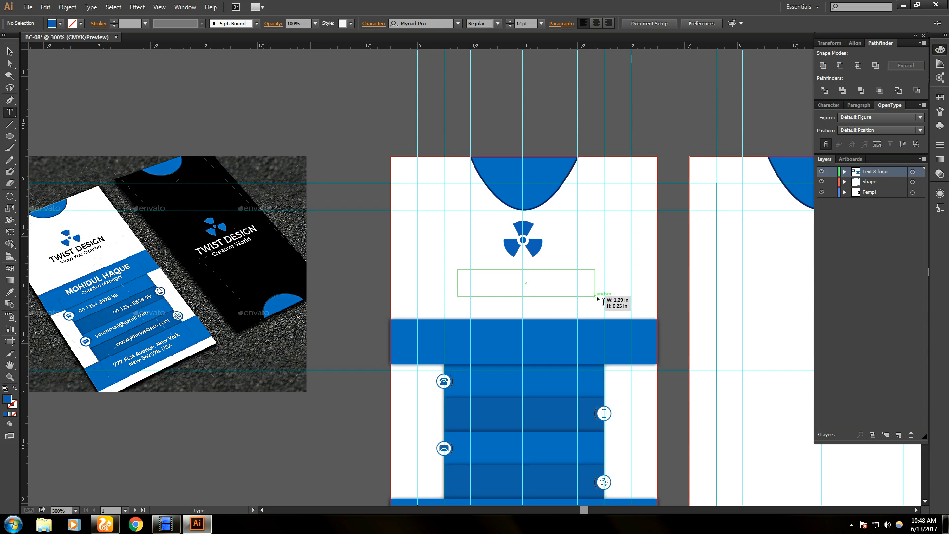
left_click_drag(596, 297, 593, 297)
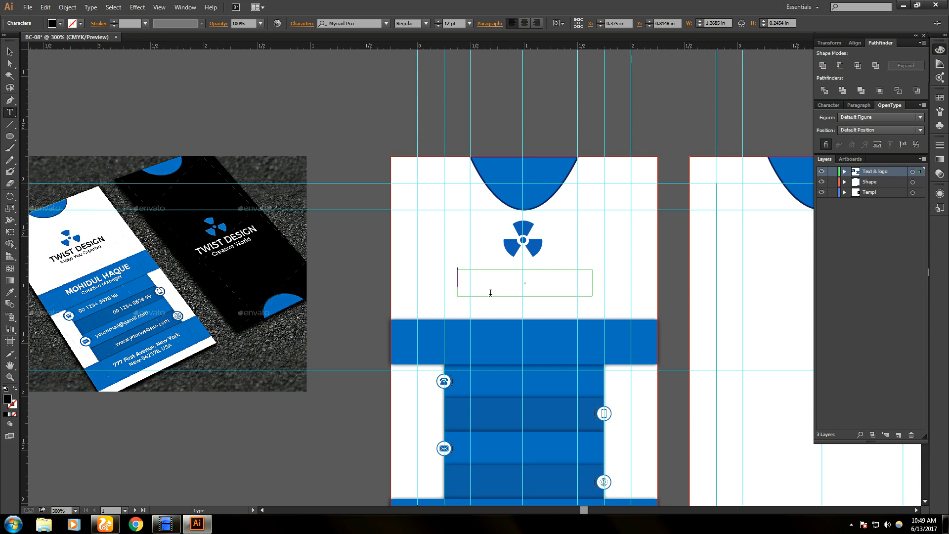
- Type the heading 'TWIST DESIGN' and set it in Montserrat Regular
type("TWIST DE")
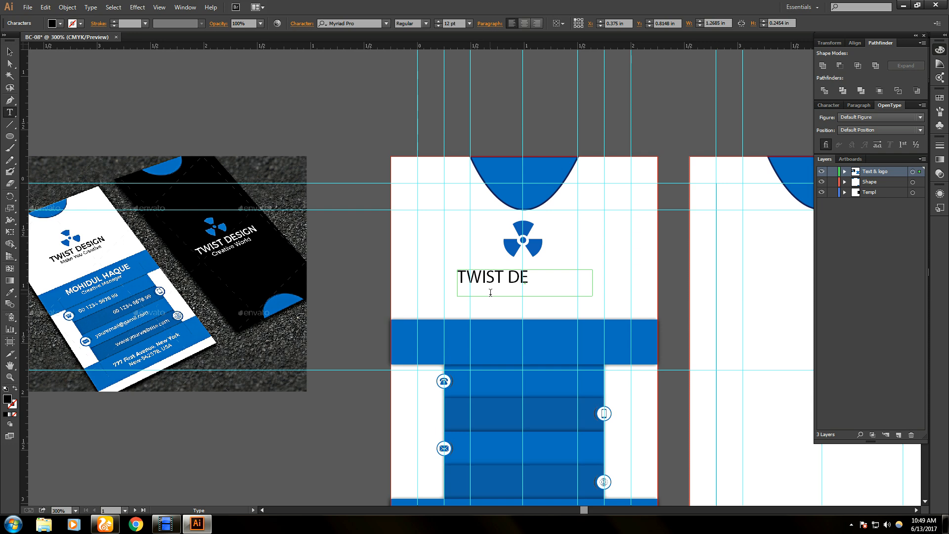
type("SIGN")
left_click(386, 24)
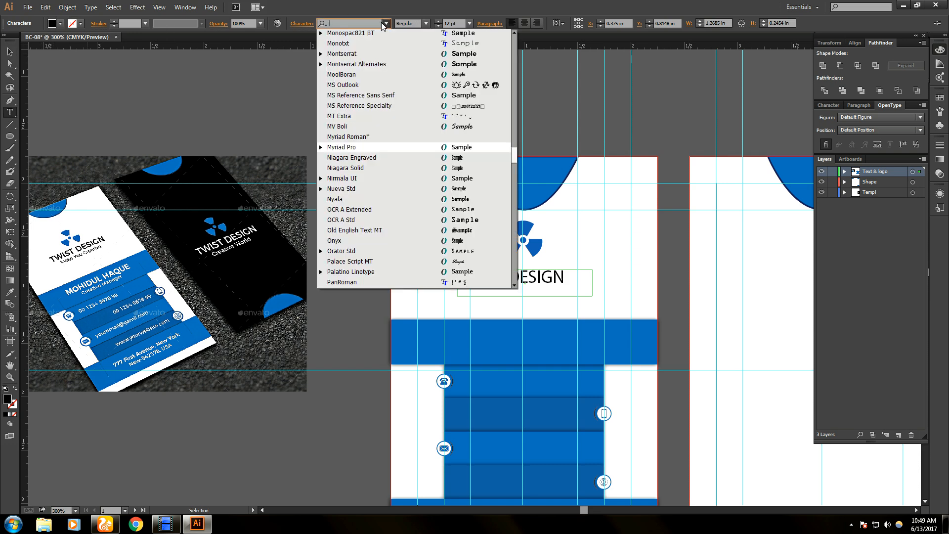
type("mon")
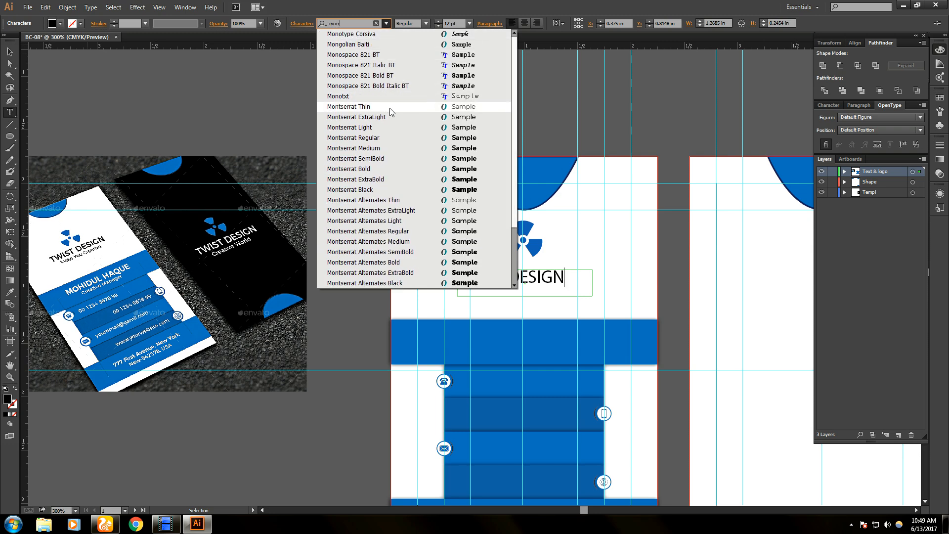
left_click(394, 138)
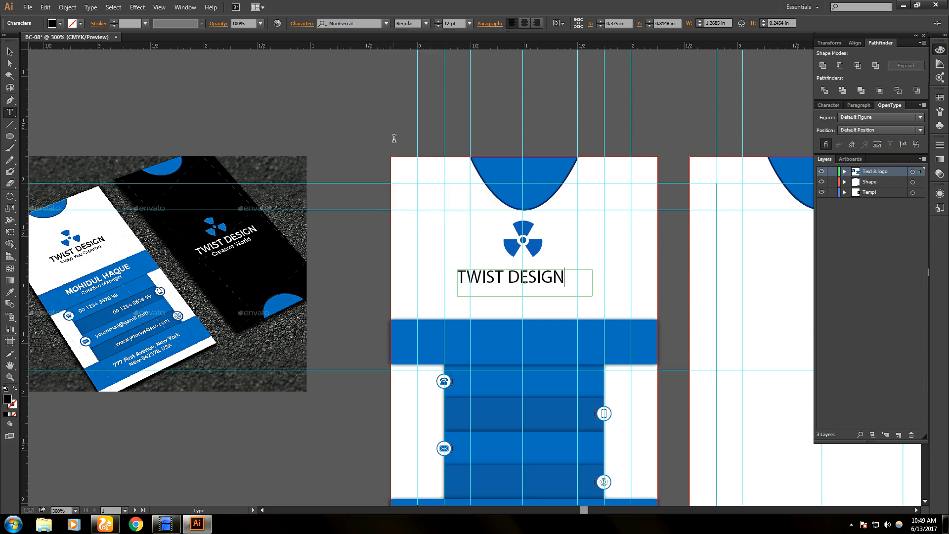
left_click_drag(568, 277, 434, 280)
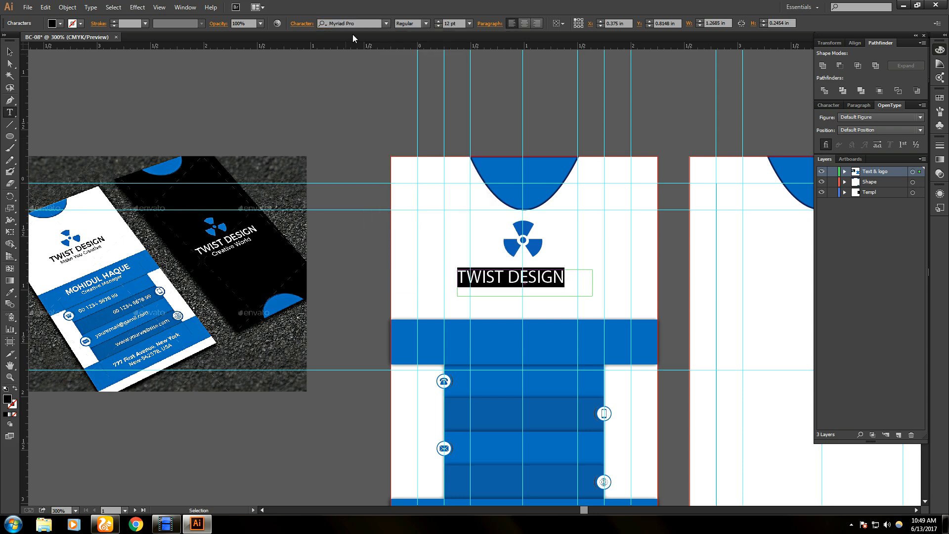
left_click(385, 25)
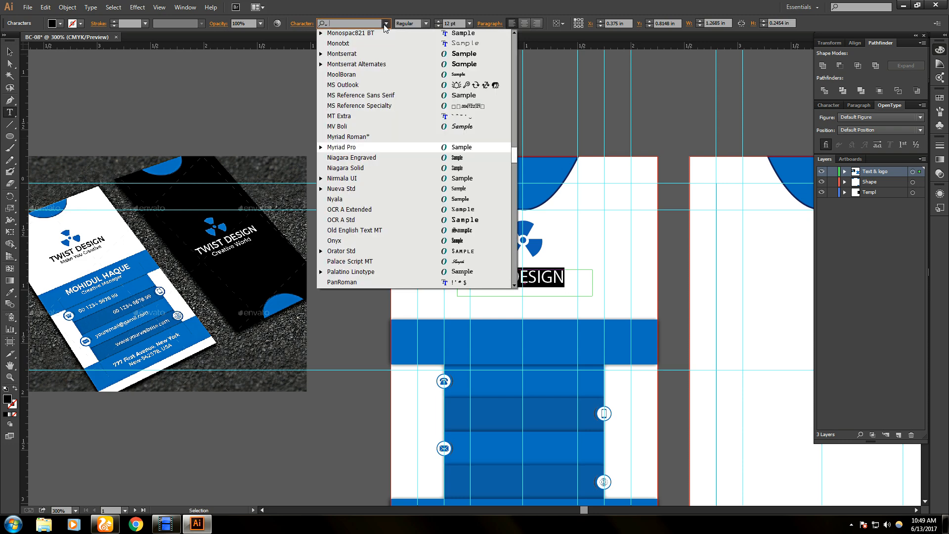
type("mon")
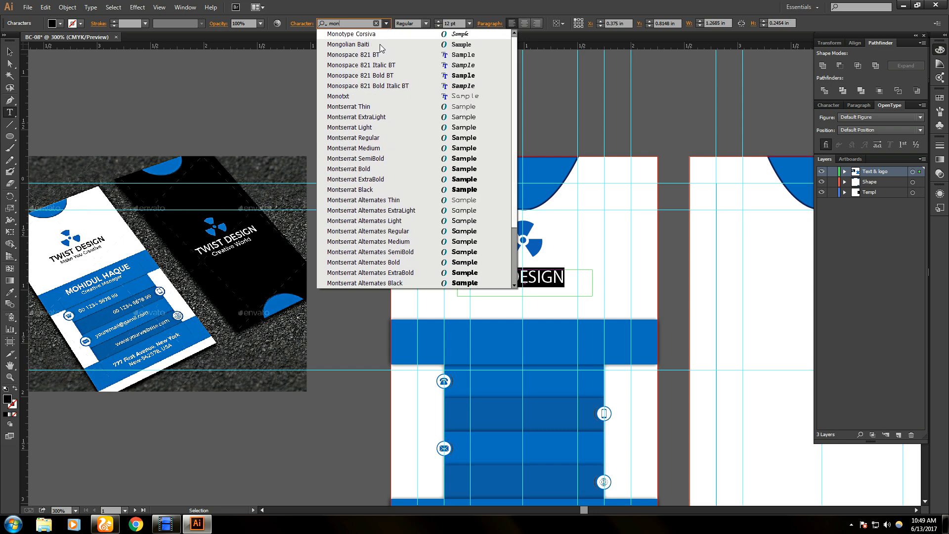
left_click(371, 139)
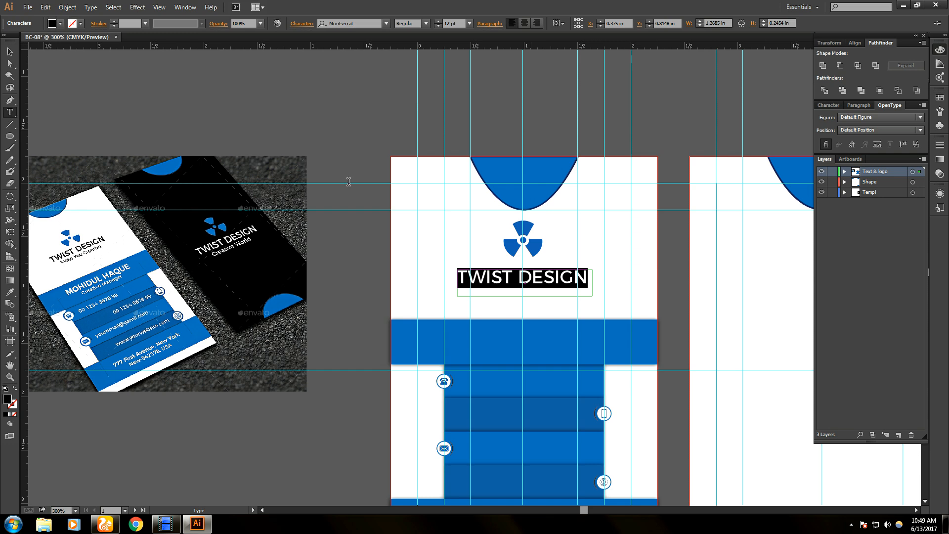
left_click(9, 51)
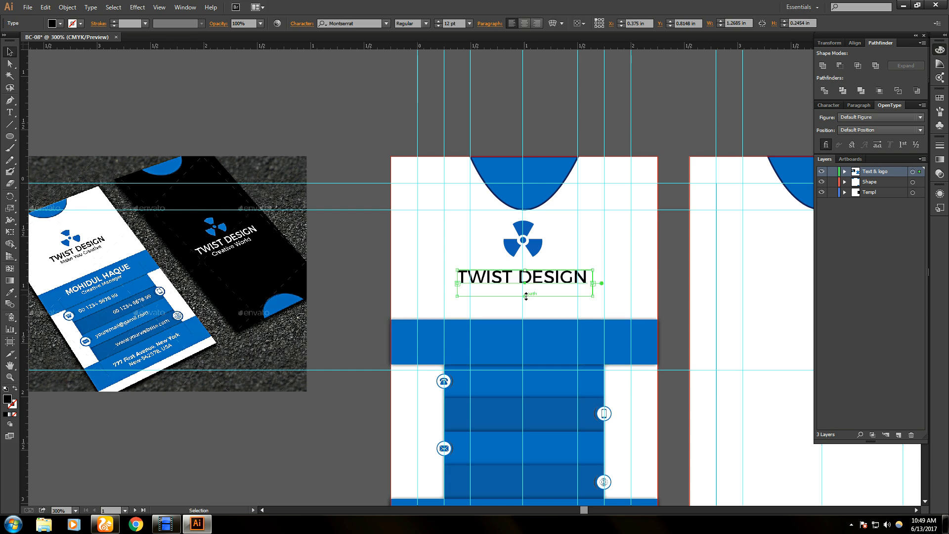
- Raise the heading to 13 pt and widen its box so it fits on one line
double_click(565, 285)
key("ctrl+a")
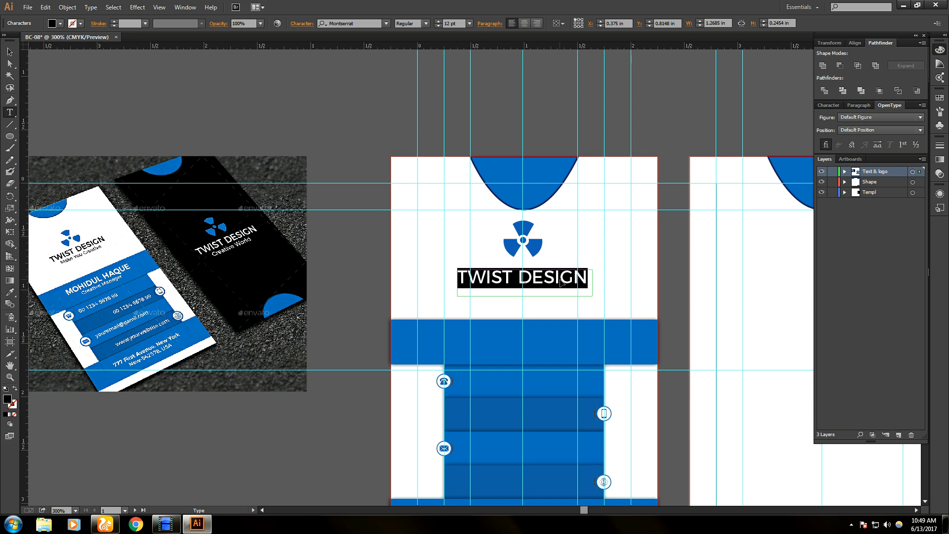
left_click(438, 22)
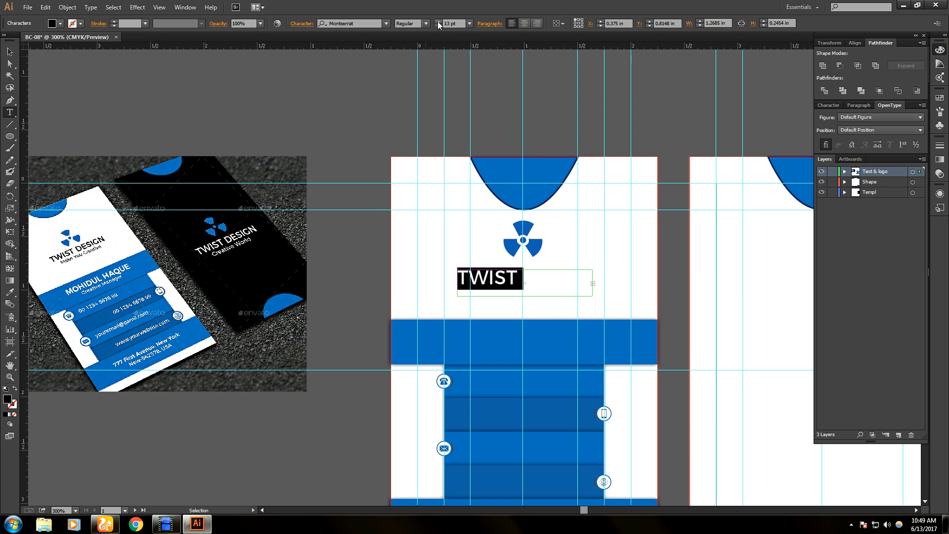
left_click(9, 52)
left_click_drag(594, 284, 525, 287)
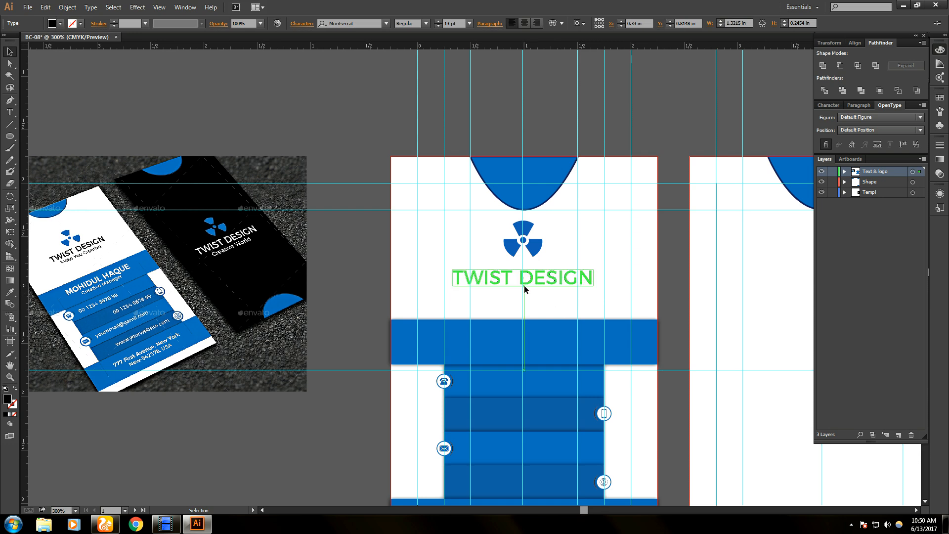
left_click(556, 309)
left_click(545, 281)
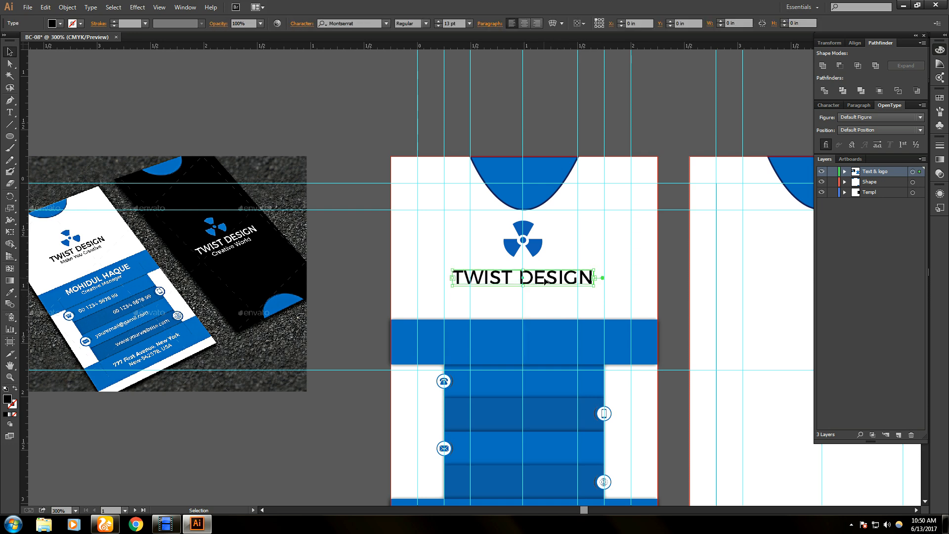
- Duplicate the heading just below it and replace the copy's text with 'Make Your Crea'
left_click_drag(545, 281, 547, 297)
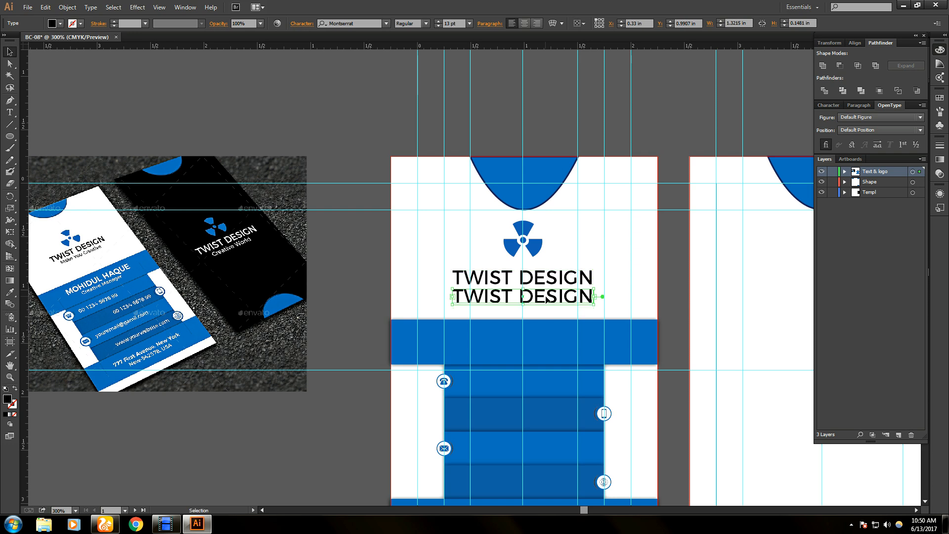
key("t")
triple_click(546, 297)
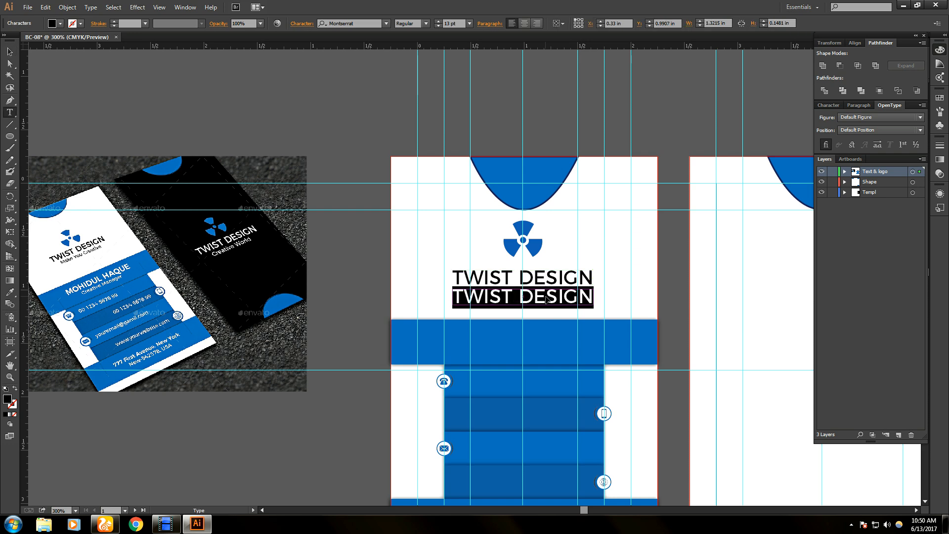
key("BackSpace")
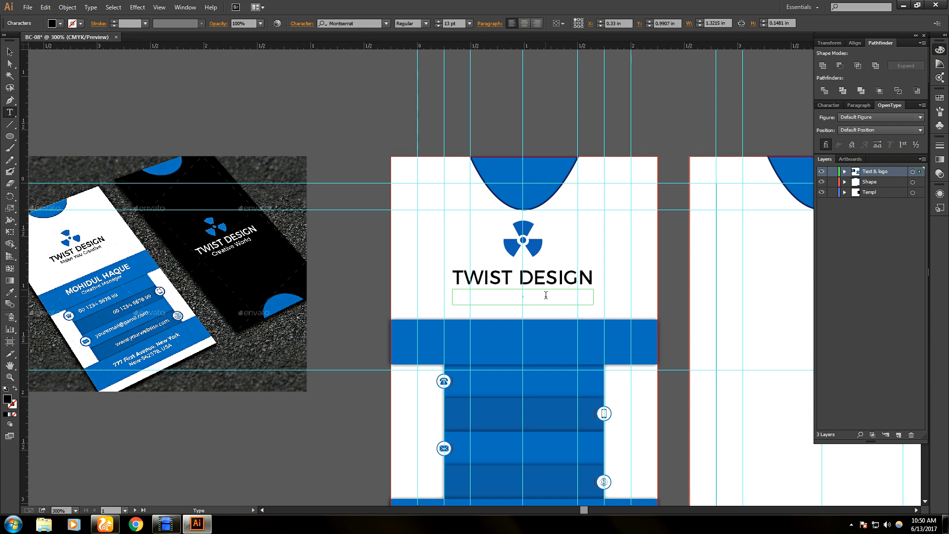
type("Make You")
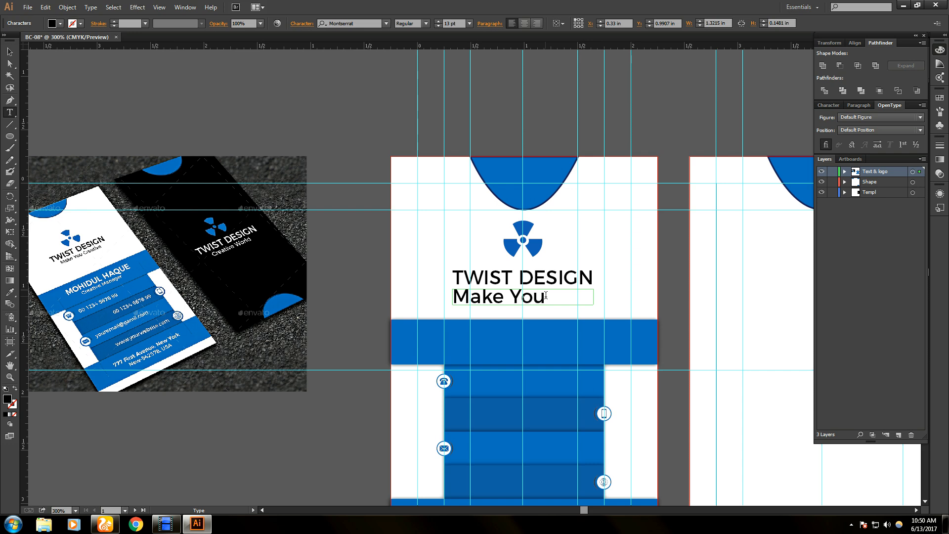
type("r Crea")
key("ctrl+a")
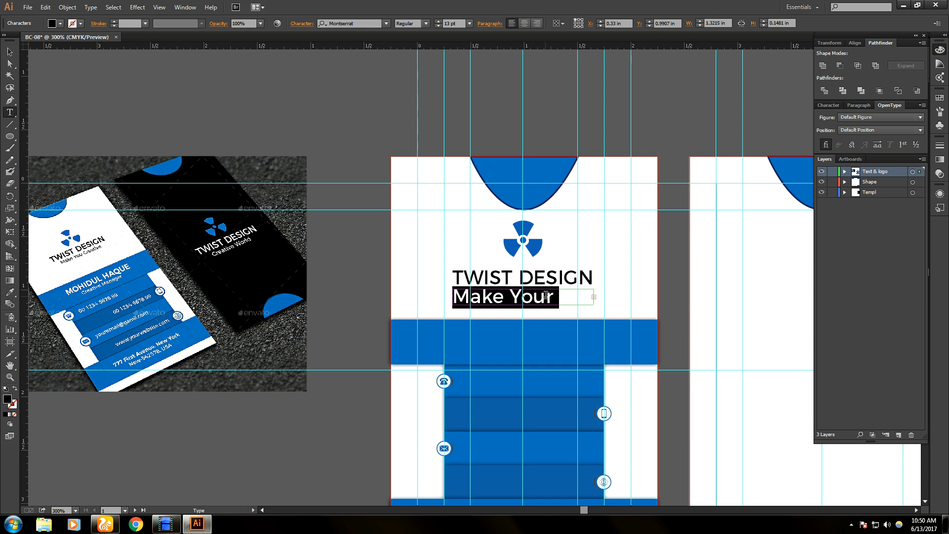
- Set the tagline to 9 pt Montserrat Light
left_click(438, 22)
left_click(438, 25)
left_click(438, 26)
left_click(438, 25)
left_click(438, 25)
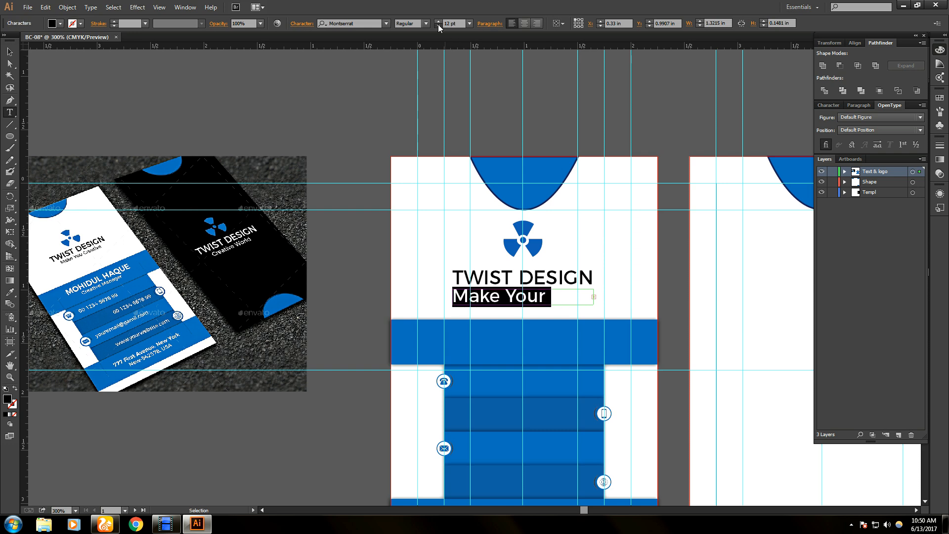
left_click(439, 25)
left_click(438, 25)
left_click(438, 25)
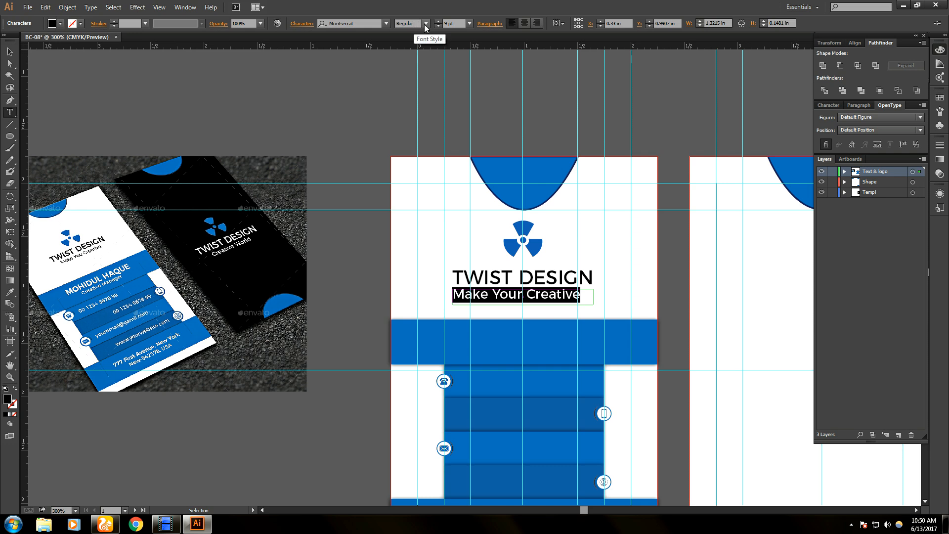
left_click(425, 24)
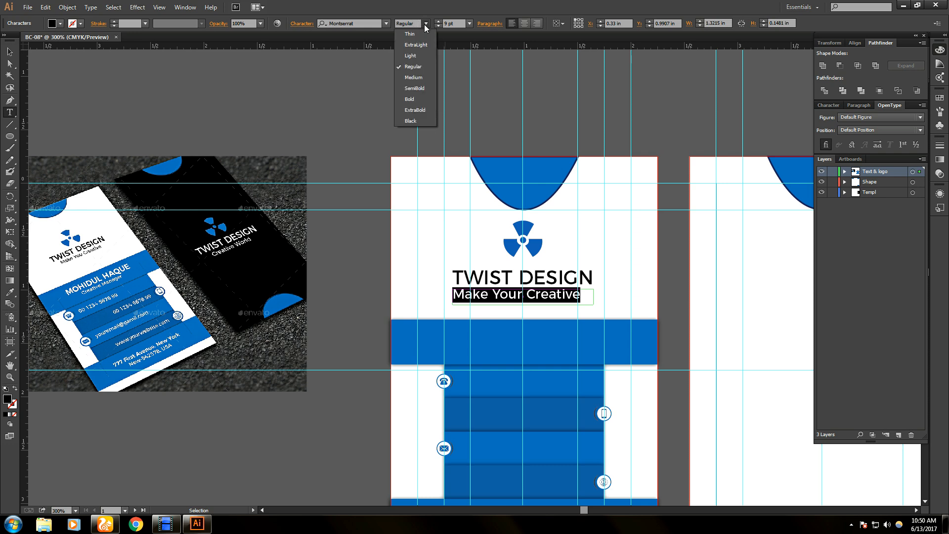
left_click(414, 78)
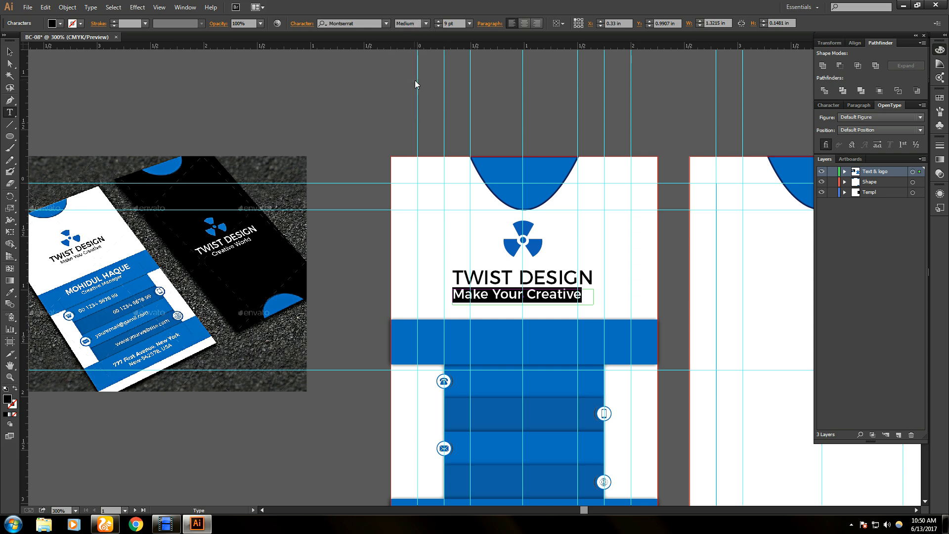
left_click(426, 23)
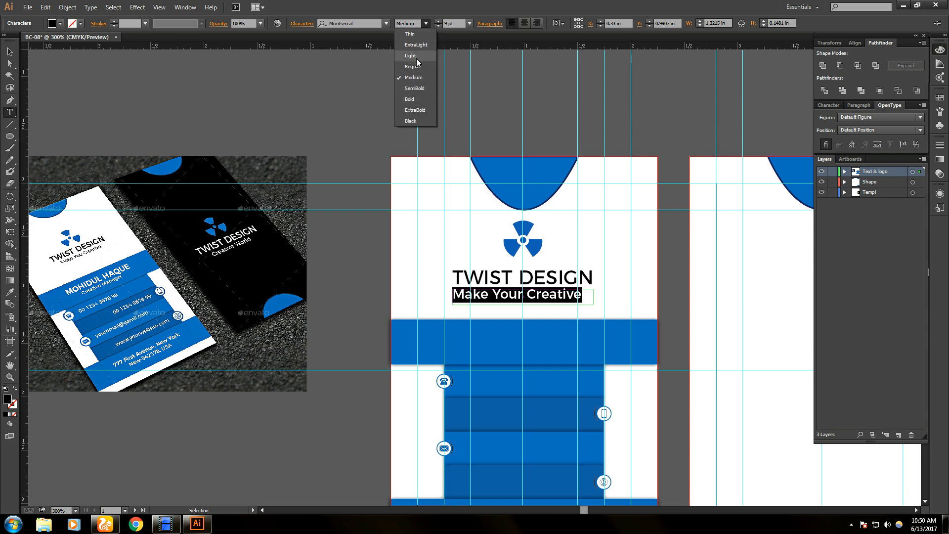
left_click(417, 57)
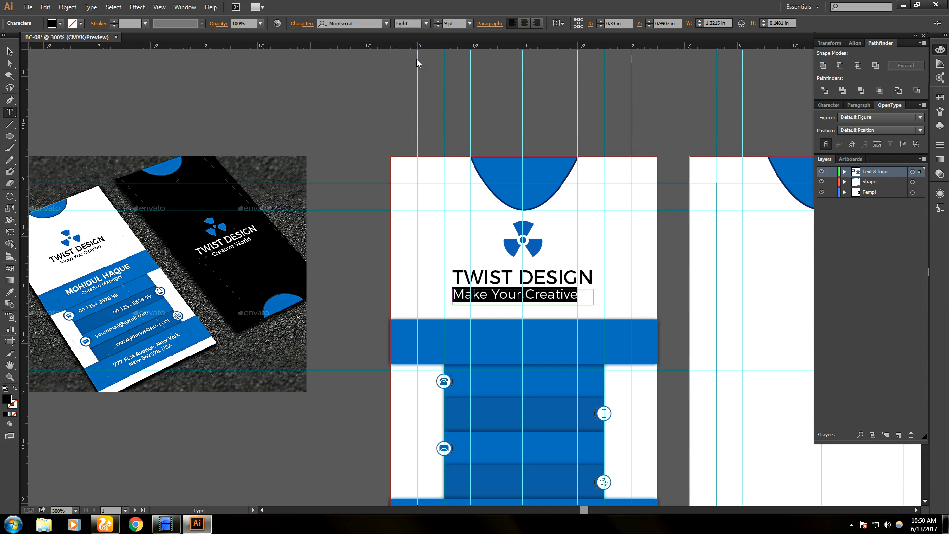
- Resize the tagline frame and centre it just below TWIST DESIGN
left_click(9, 52)
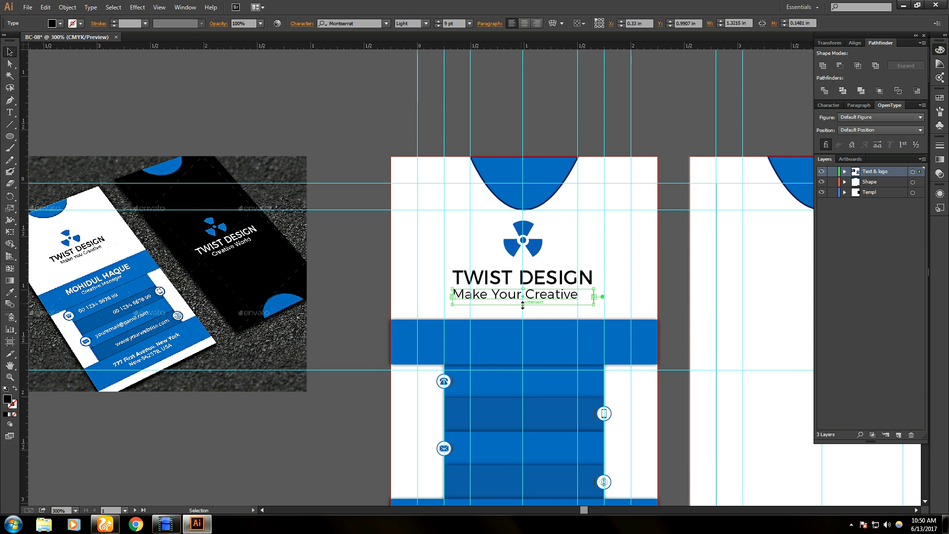
left_click_drag(523, 305, 523, 300)
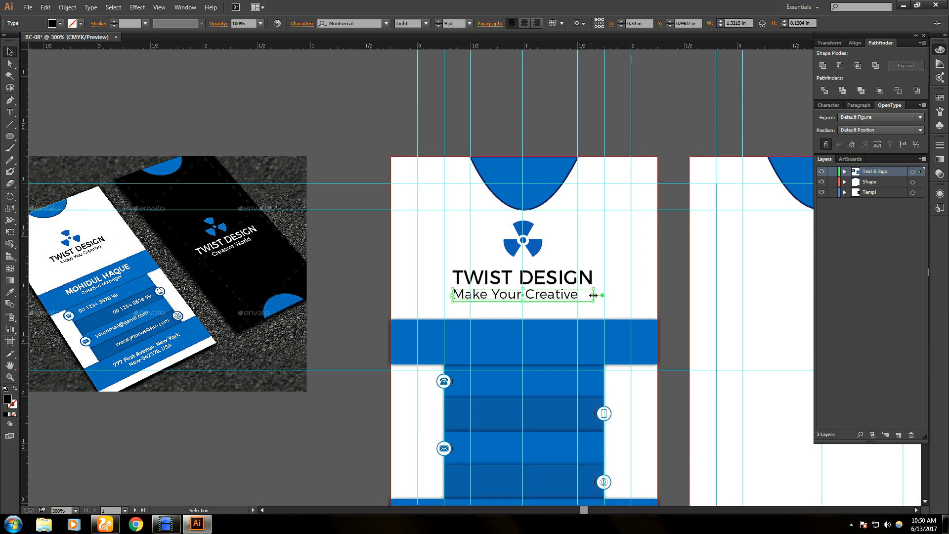
left_click_drag(591, 296, 583, 297)
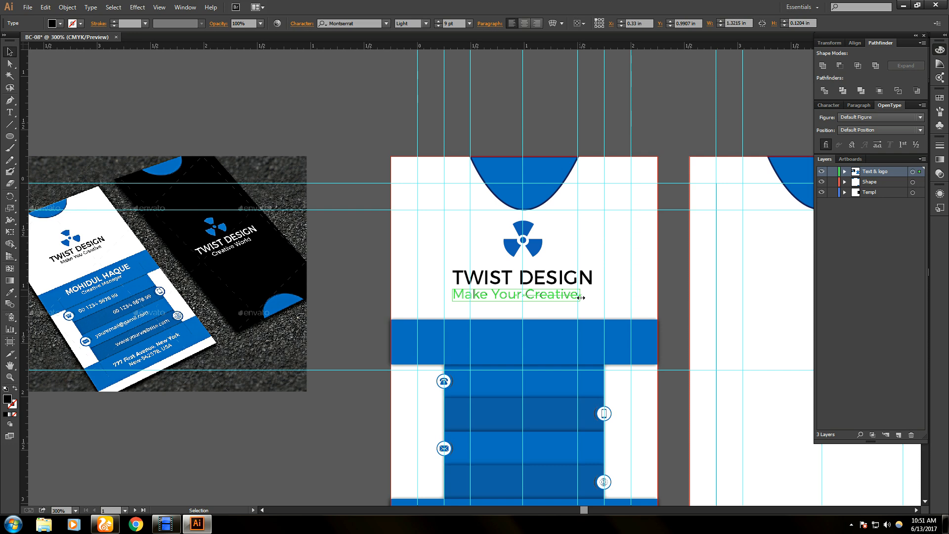
left_click_drag(580, 298, 542, 298)
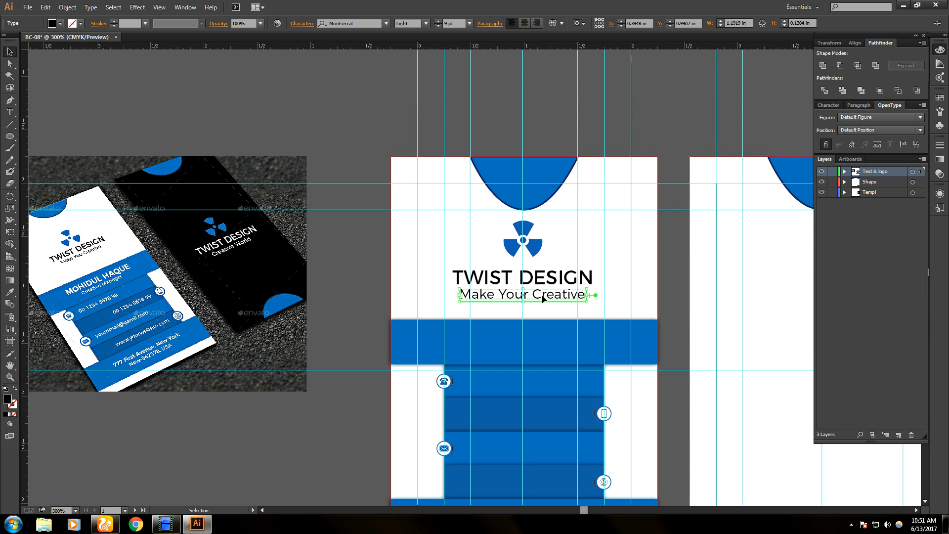
key("Down")
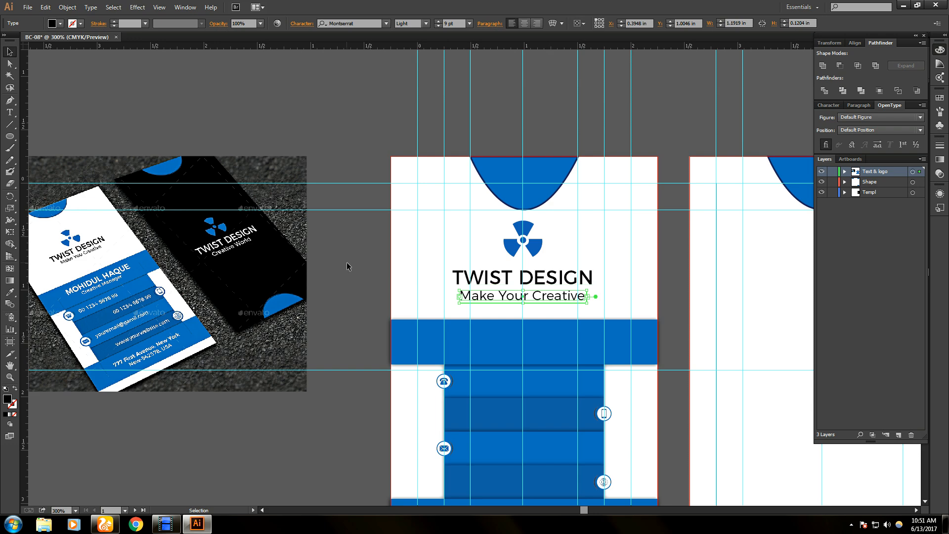
left_click(352, 288)
scroll(599, 426, "down", 3)
scroll(589, 420, "down", 1)
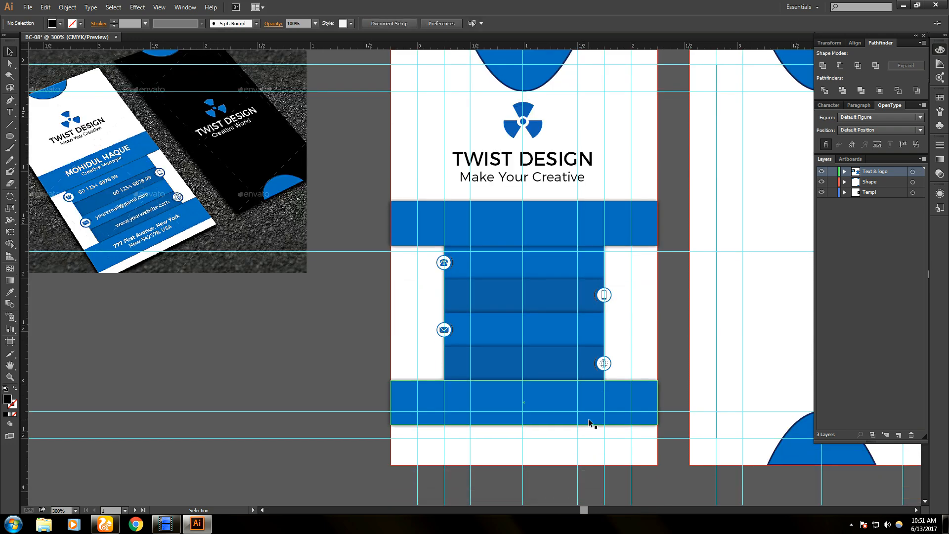
left_click_drag(372, 198, 673, 423)
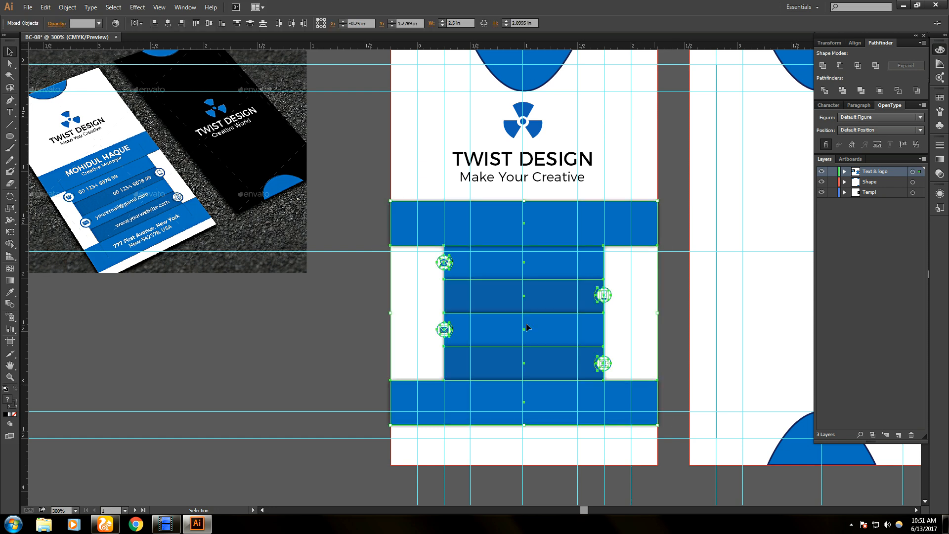
left_click(316, 309)
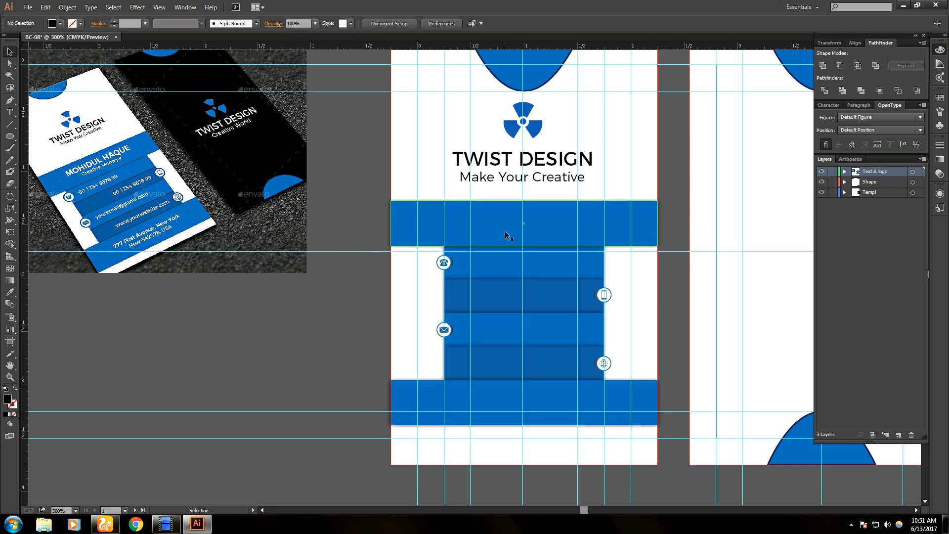
left_click_drag(341, 181, 672, 421)
left_click(301, 335)
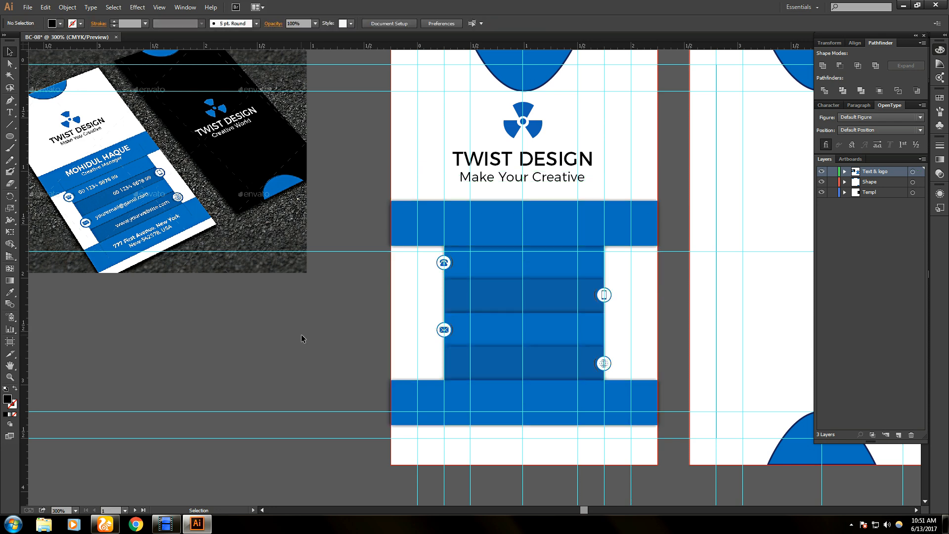
left_click(508, 218)
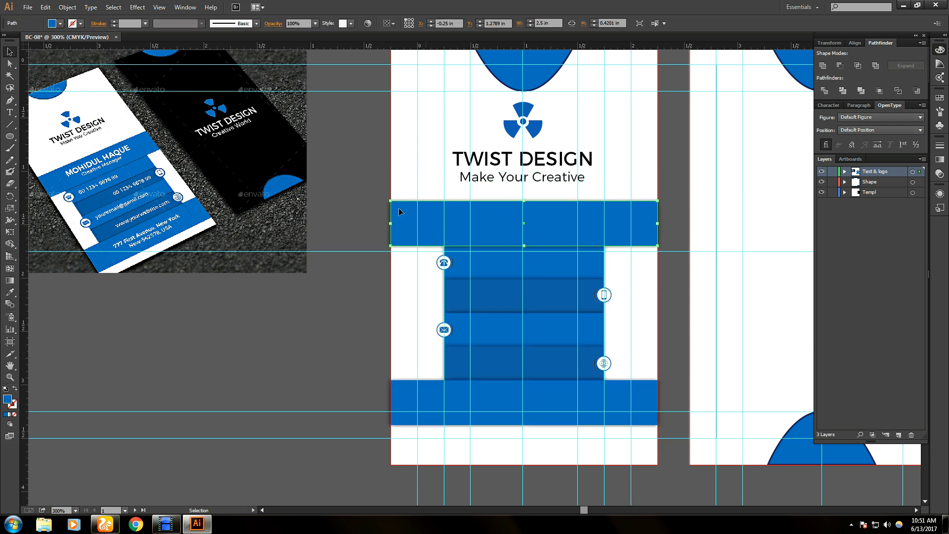
left_click_drag(362, 199, 684, 424)
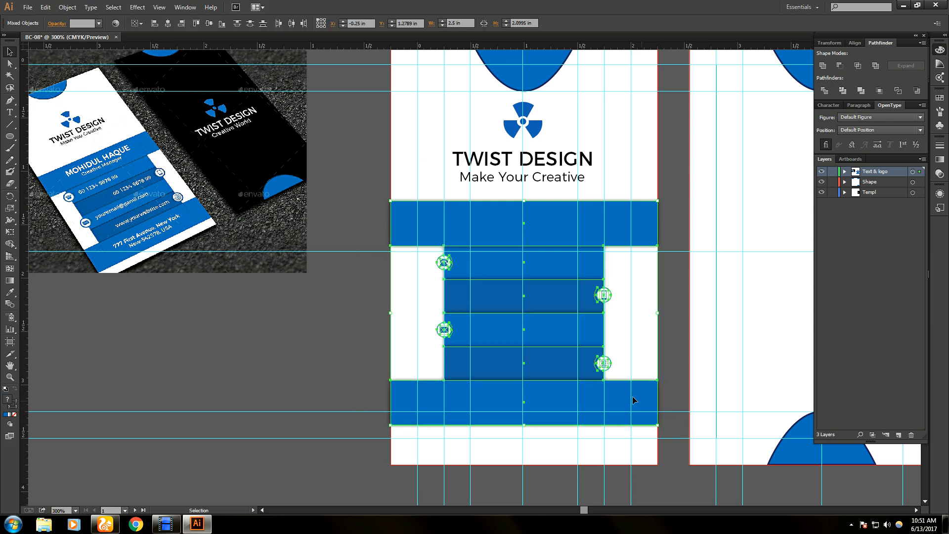
key("Down")
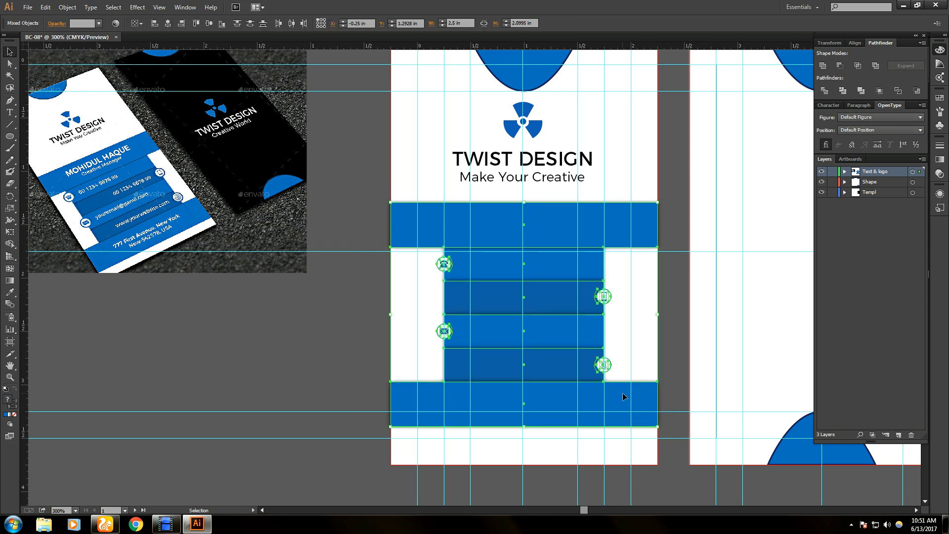
left_click(688, 347)
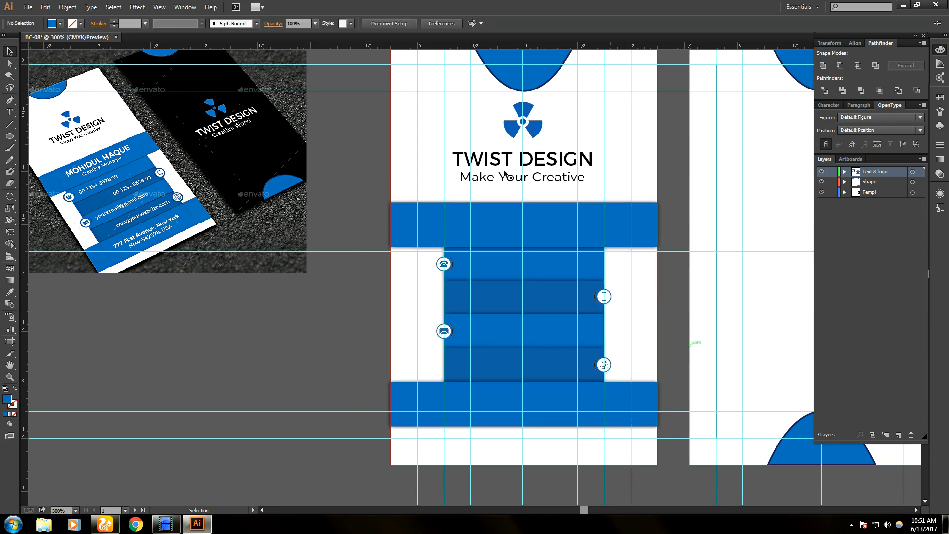
left_click_drag(354, 103, 671, 190)
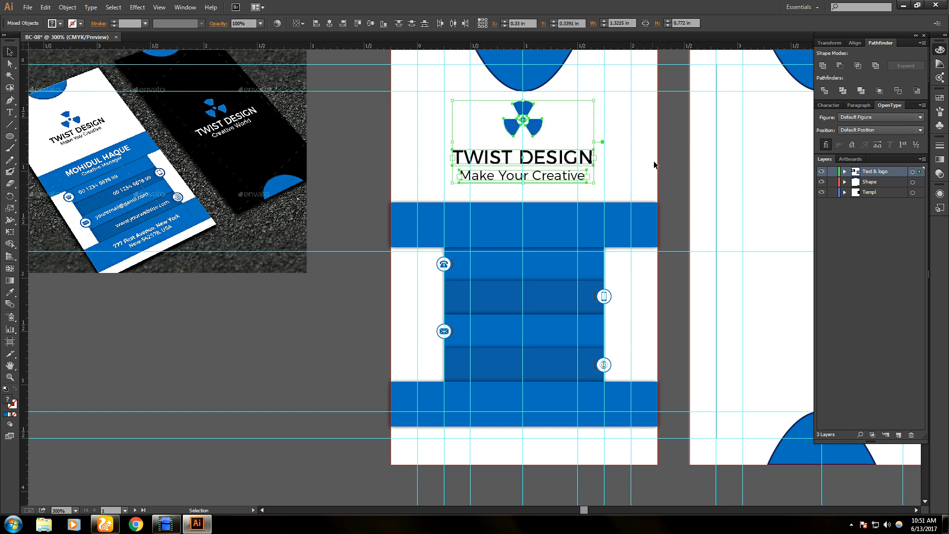
left_click(669, 165)
scroll(645, 191, "up", 3)
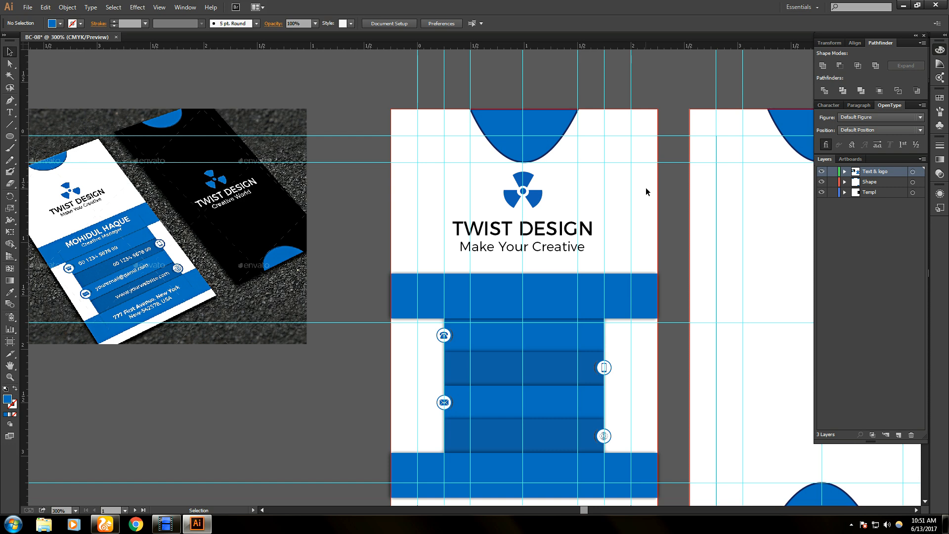
scroll(646, 191, "up", 1)
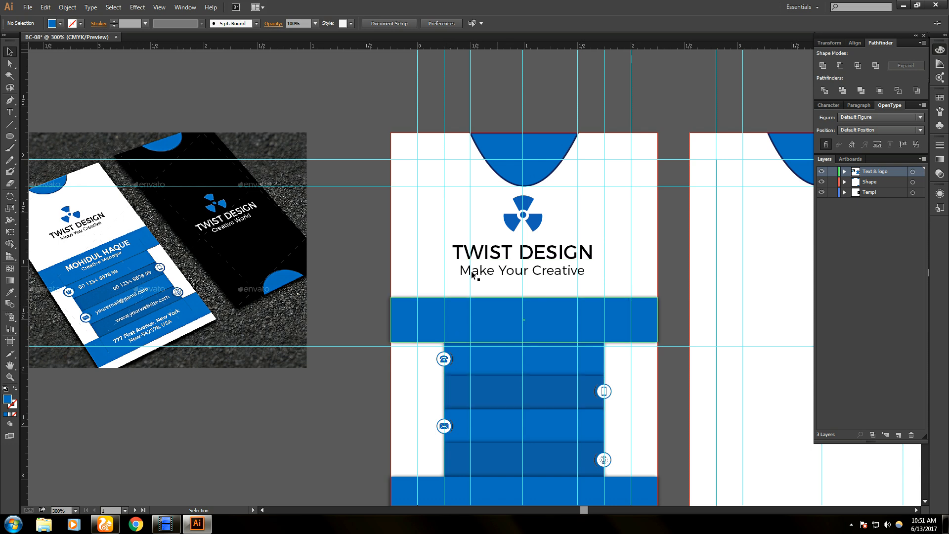
left_click_drag(349, 213, 673, 276)
left_click(370, 282)
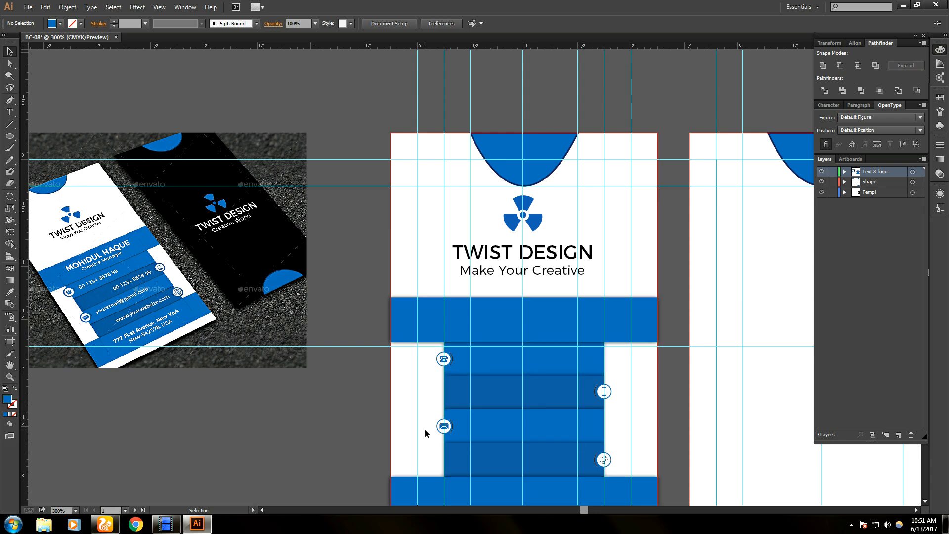
scroll(343, 434, "down", 2)
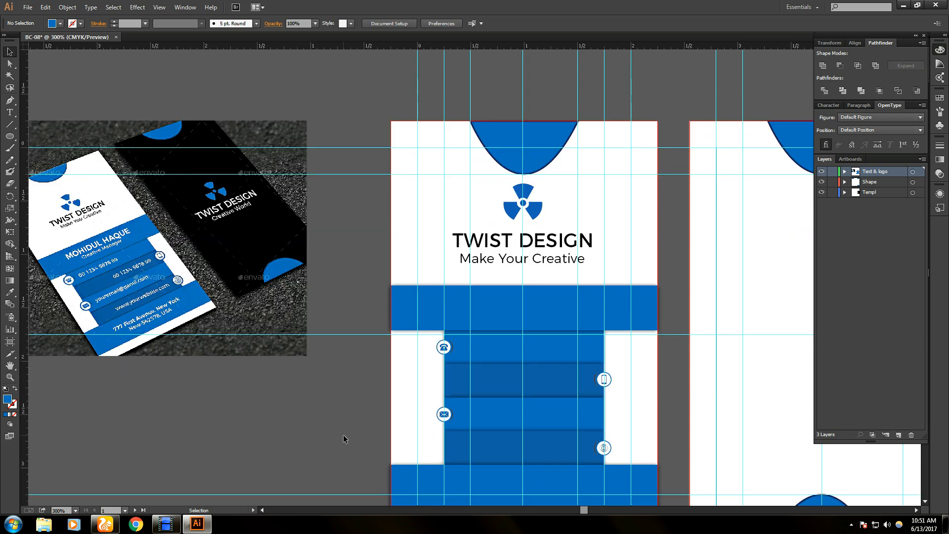
- Shorten the bottom blue strip and replace the upper band with a copy of it
left_click(545, 452)
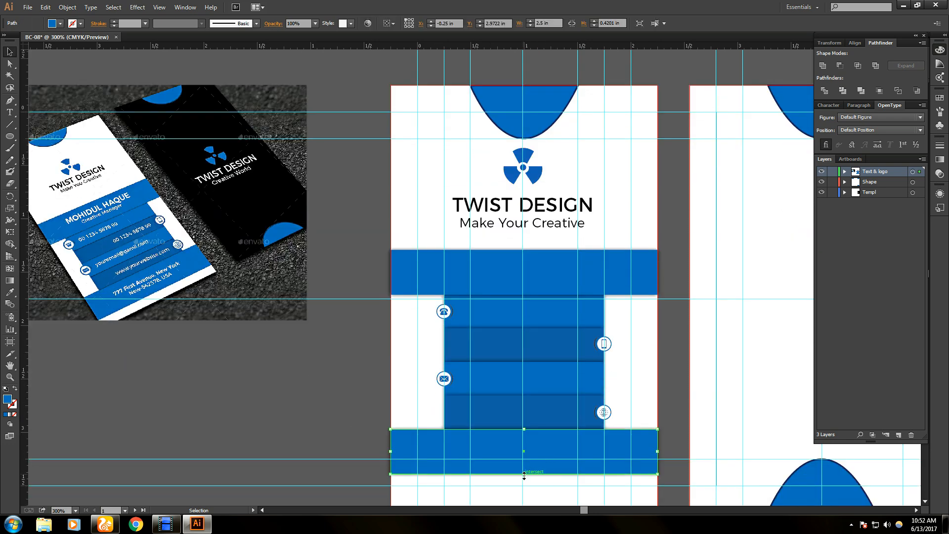
mouse_move(524, 474)
left_mouse_down()
mouse_move(525, 460)
mouse_move(527, 468)
left_mouse_up()
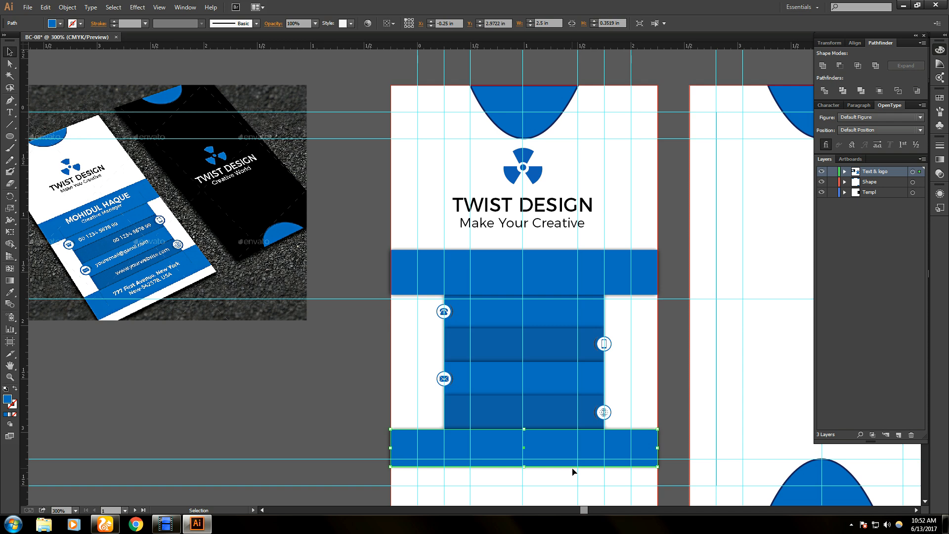
left_click(518, 272)
key("Delete")
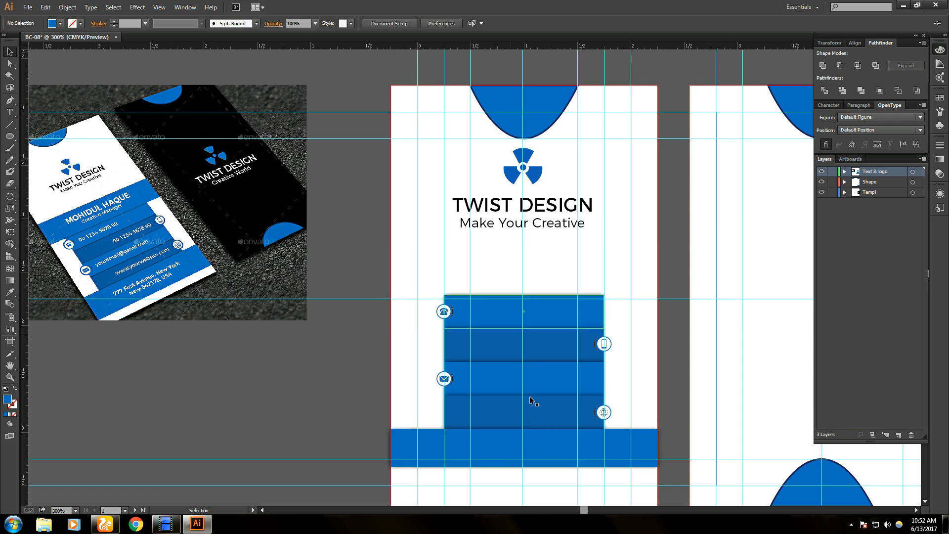
left_click(545, 445)
left_click_drag(558, 452, 553, 278)
- Select all the blue strips and contact icons and nudge them down
left_click(311, 362)
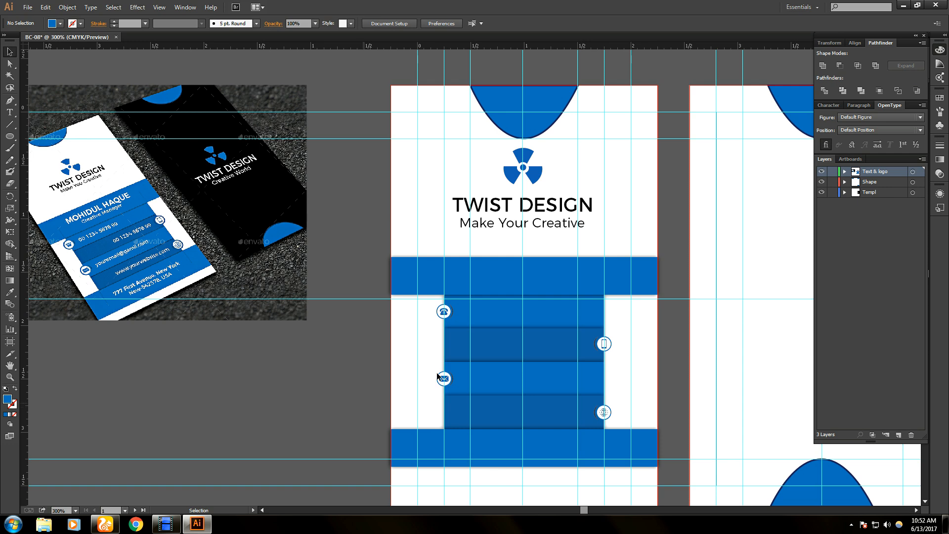
left_click_drag(579, 447, 654, 454)
key("ctrl+z")
left_click_drag(346, 250, 676, 461)
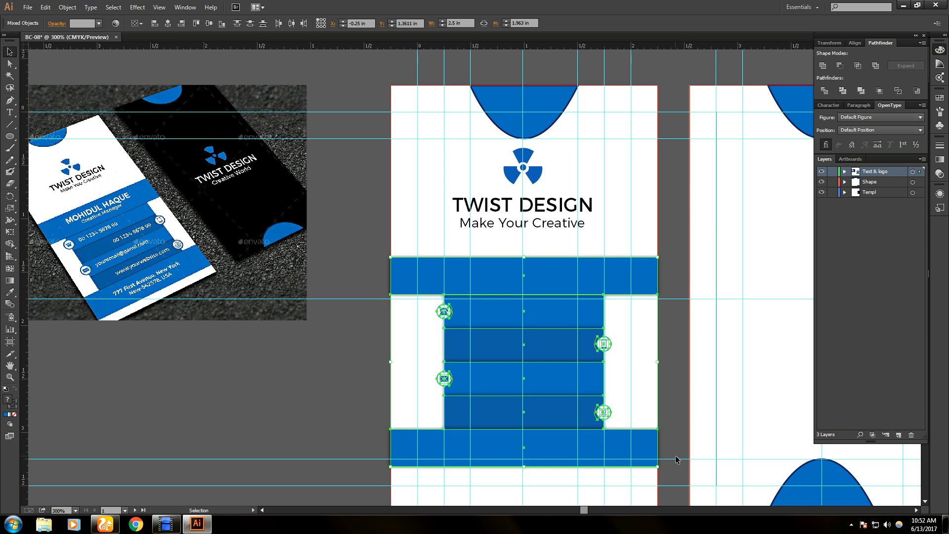
key("Down")
key("Down")
key("Down")
key("Down")
key("Down")
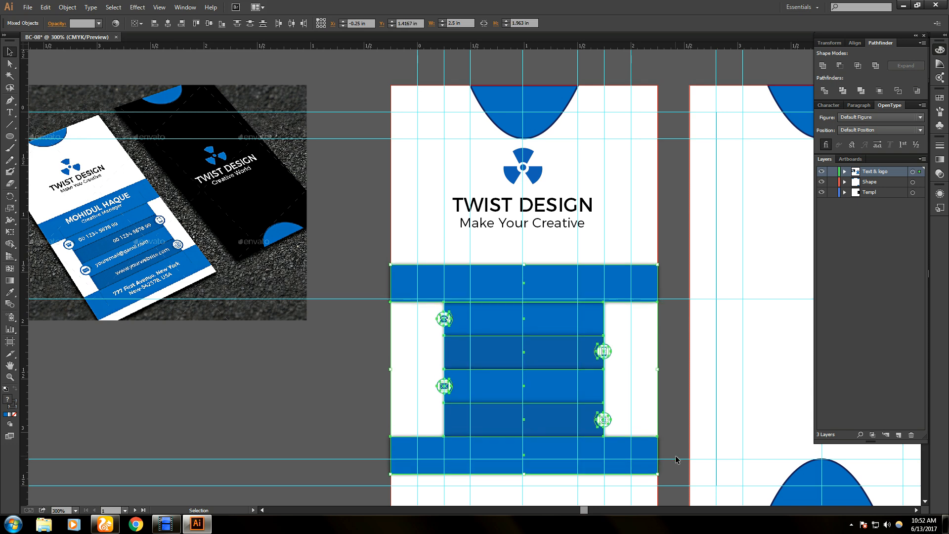
- Nudge the logo, heading and tagline down slightly
left_click(340, 223)
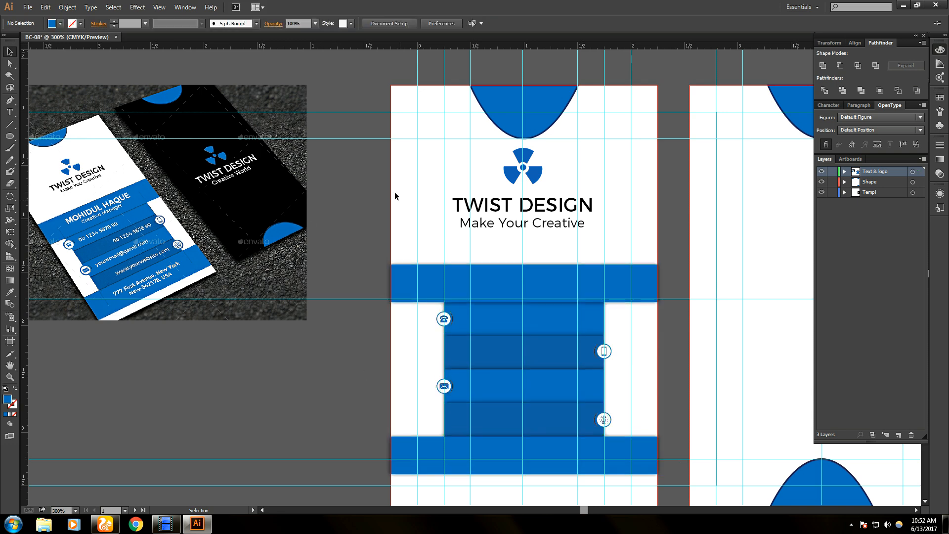
left_click_drag(362, 147, 595, 228)
key("Down")
key("Down")
key("Down")
key("Down")
key("Down")
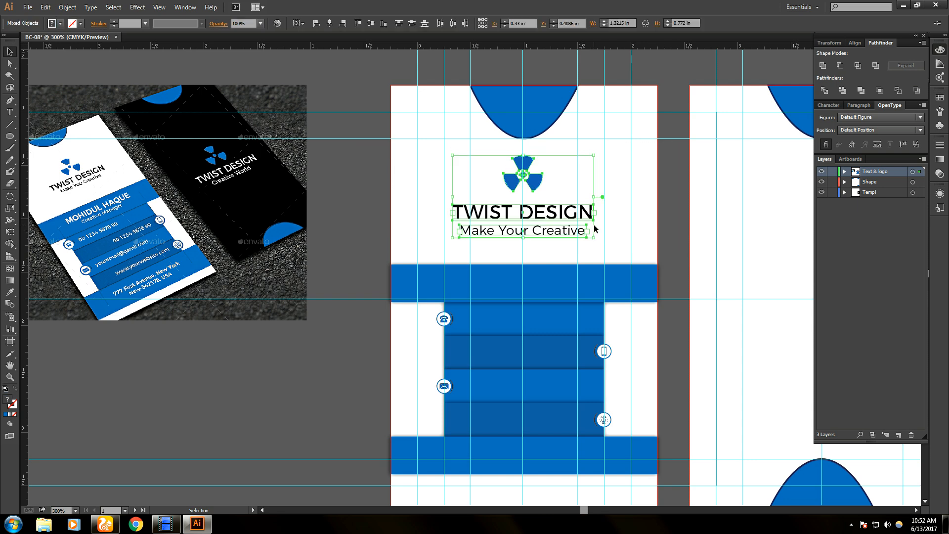
key("Down")
left_click(337, 242)
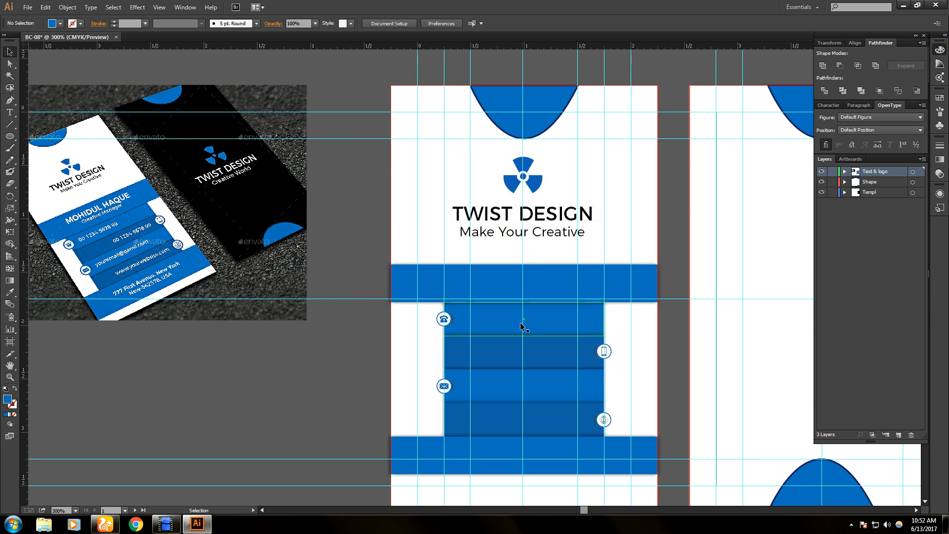
- Copy the TWIST DESIGN heading into the upper blue band, ready for editing
scroll(521, 396, "down", 3)
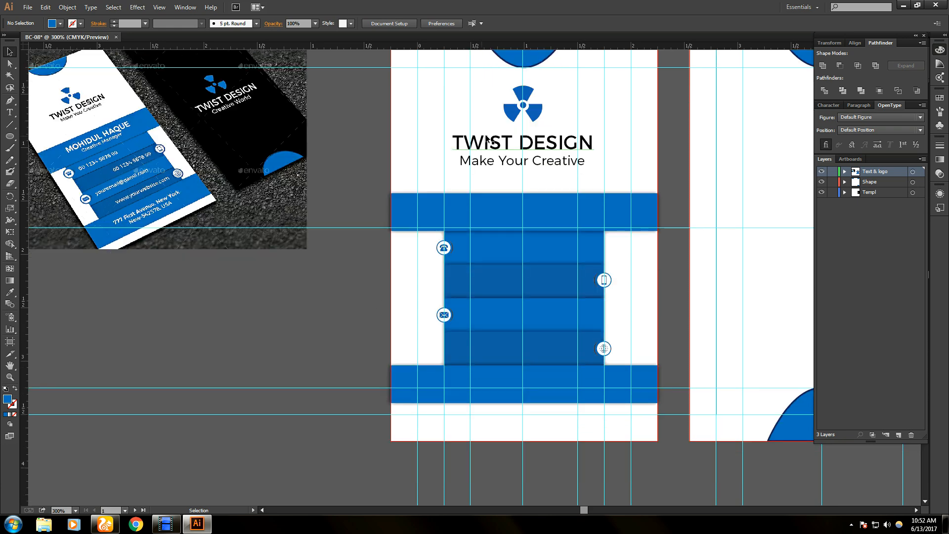
left_click(505, 166)
left_click(513, 145)
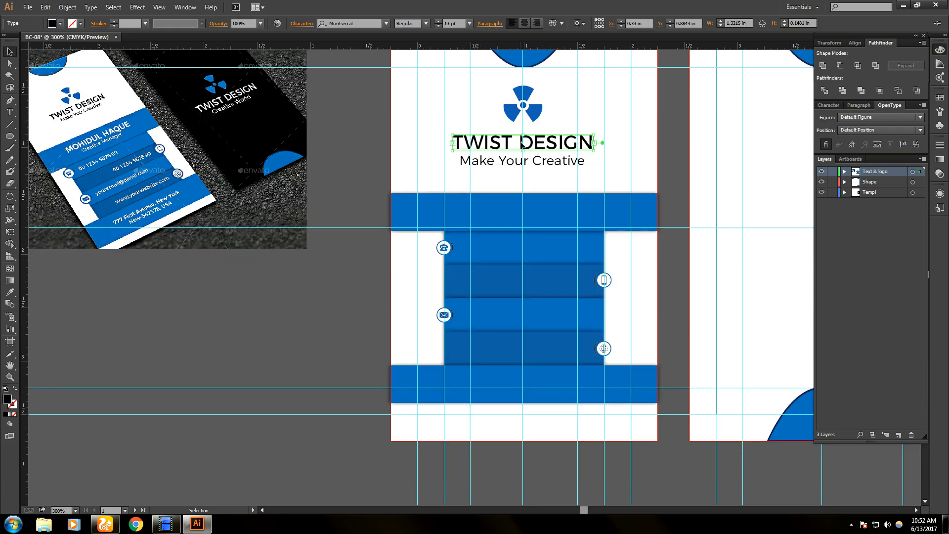
left_click_drag(512, 144, 511, 209)
double_click(511, 209)
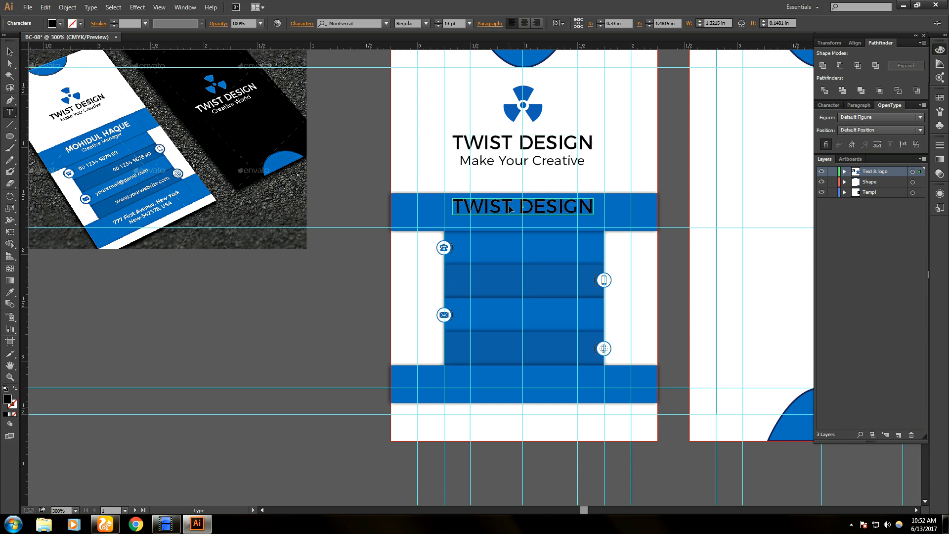
- Replace the copied heading text with the cardholder's name
triple_click(493, 205)
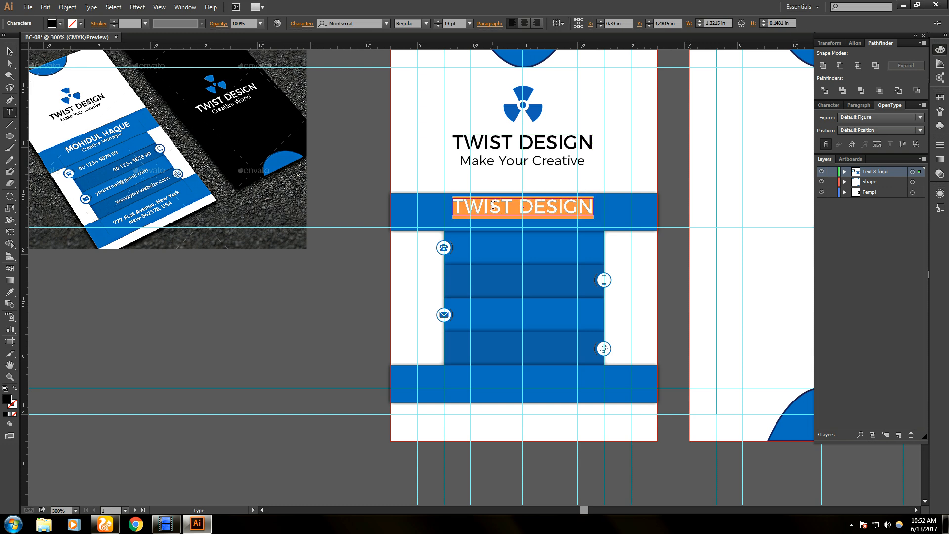
key("BackSpace")
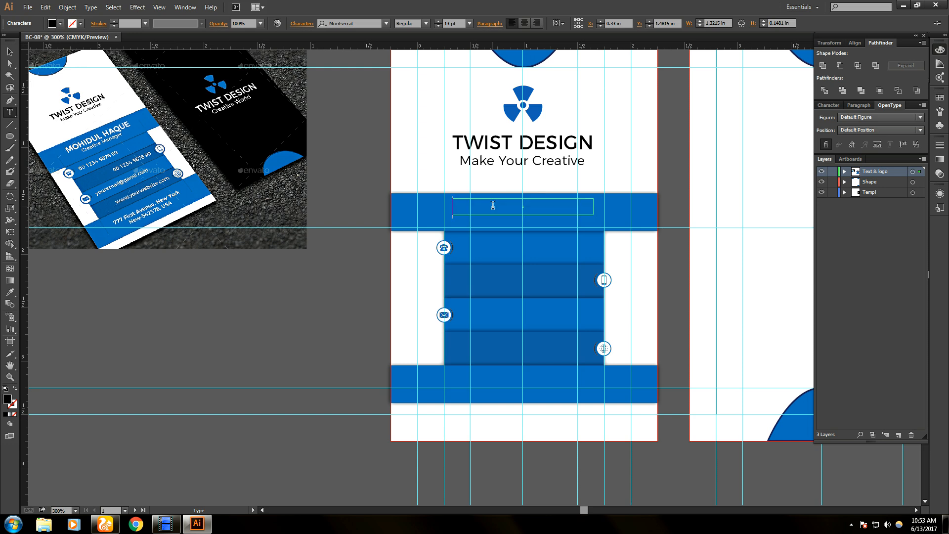
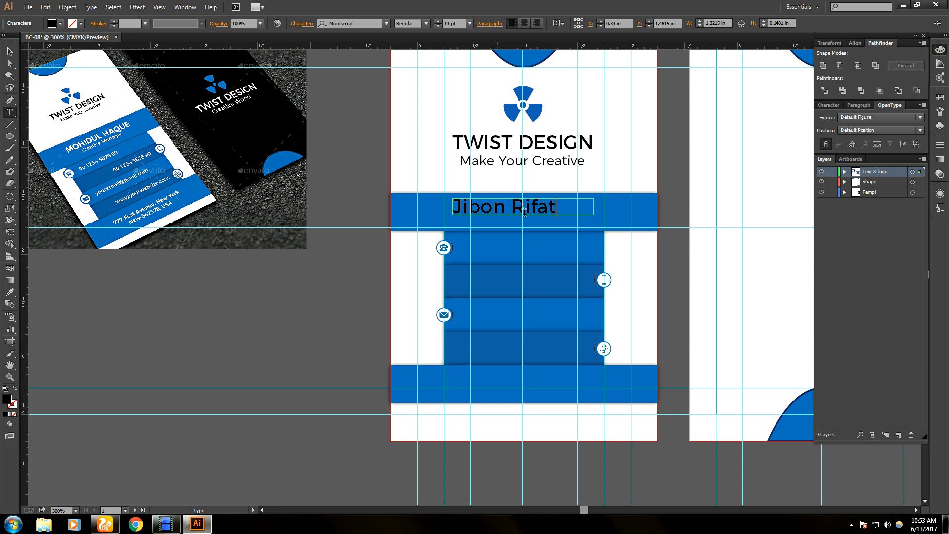
- Make the name white, then fit its frame and centre it in the blue band
left_click_drag(565, 209, 418, 212)
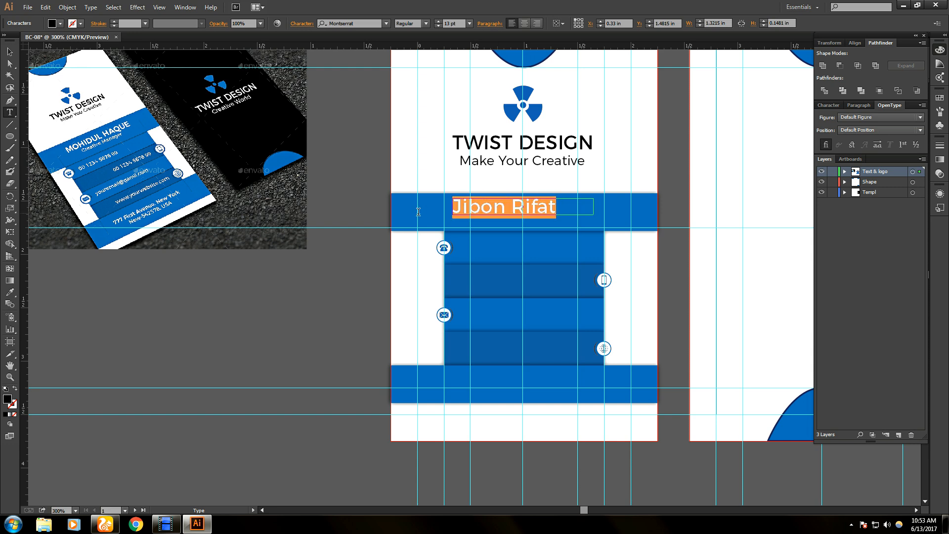
left_click(60, 24)
left_click(20, 40)
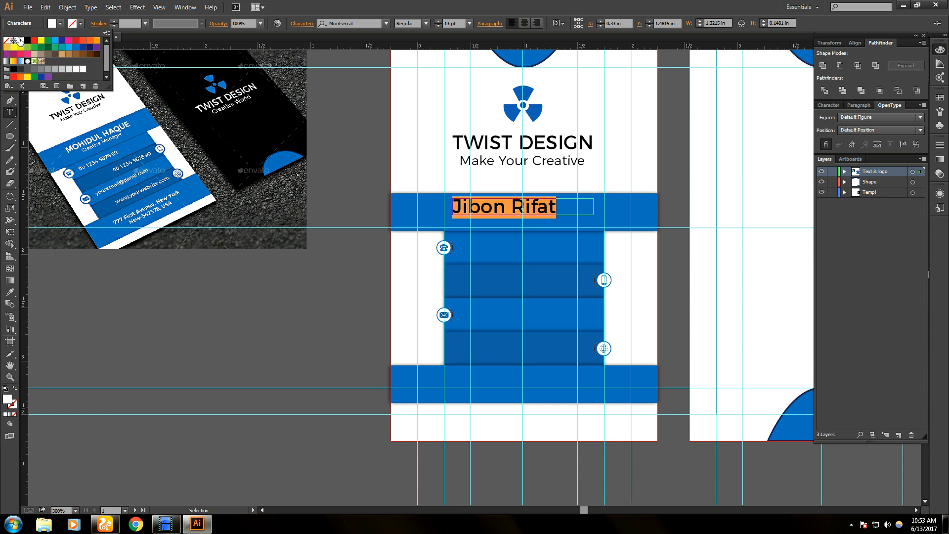
left_click(9, 52)
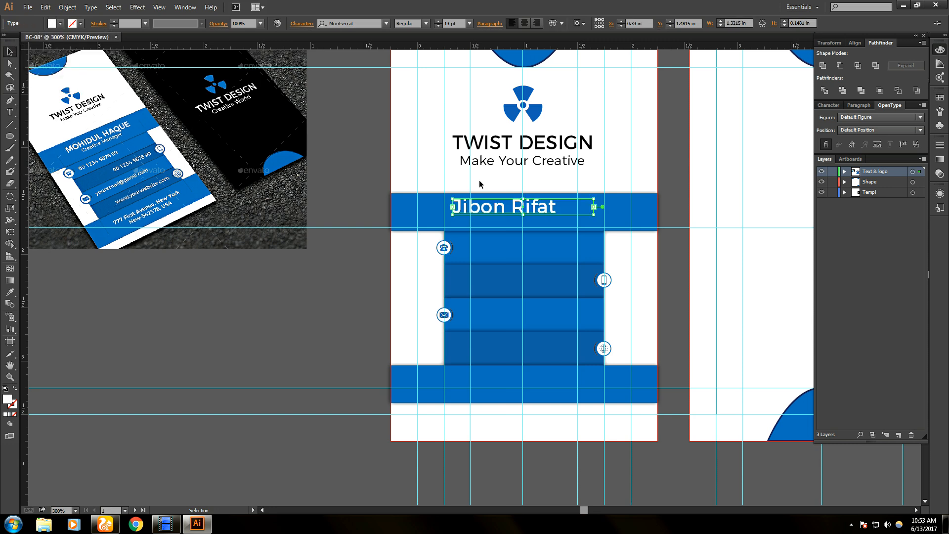
left_click_drag(594, 207, 555, 208)
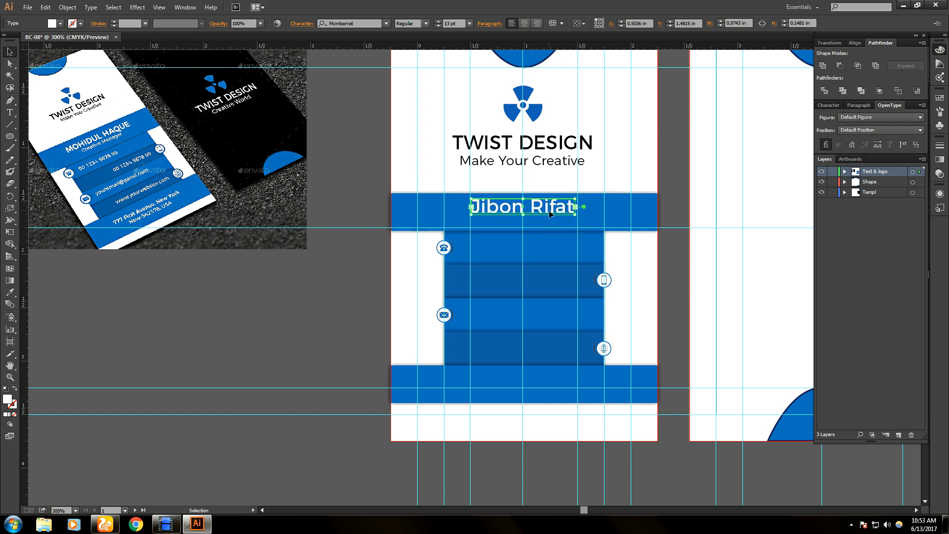
left_click_drag(549, 215, 550, 214)
left_click(364, 273)
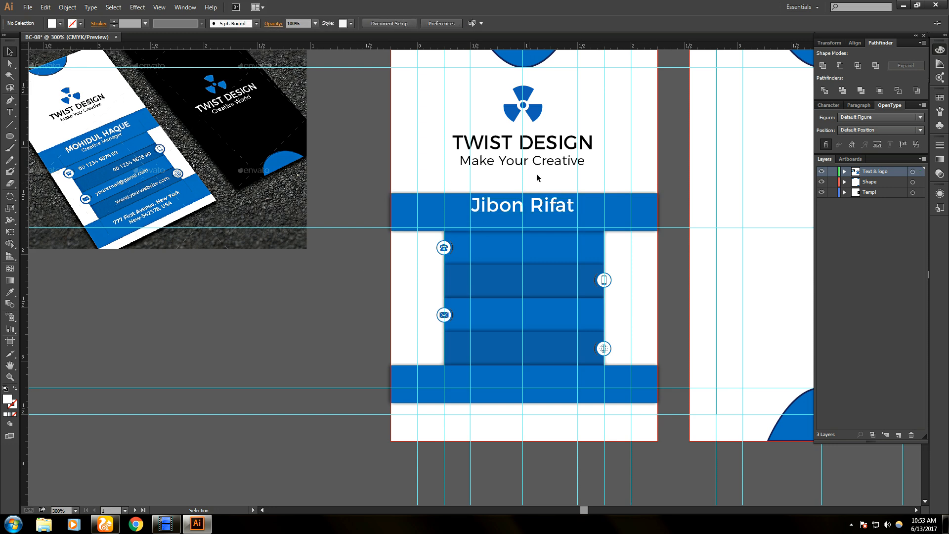
- Set TWIST DESIGN to 11 pt and narrow its frame to fit the text
left_click(541, 143)
triple_click(542, 144)
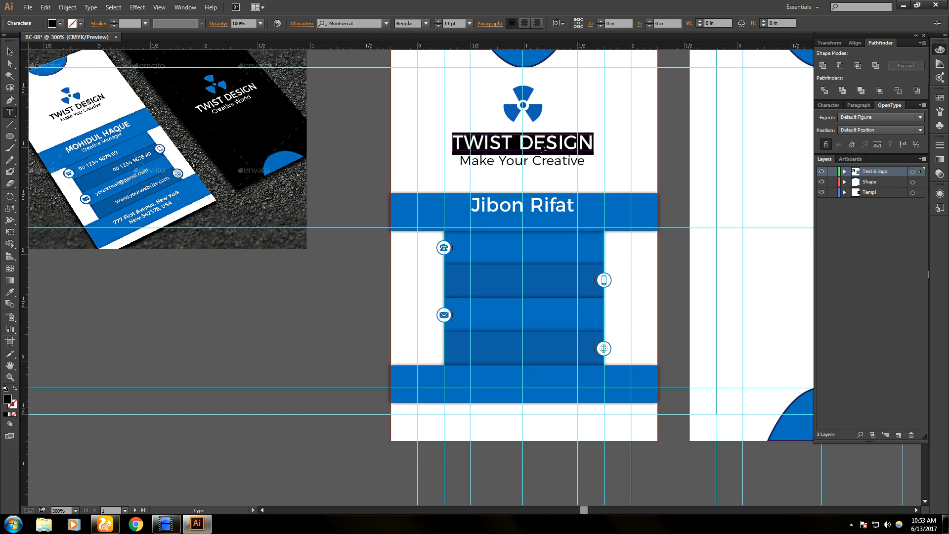
left_click(437, 23)
left_click(437, 25)
left_click(437, 26)
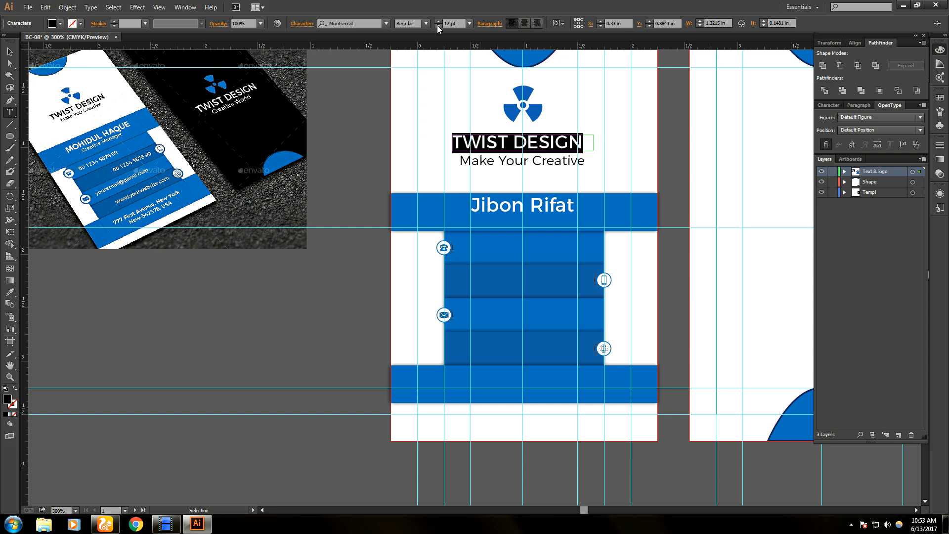
left_click(438, 25)
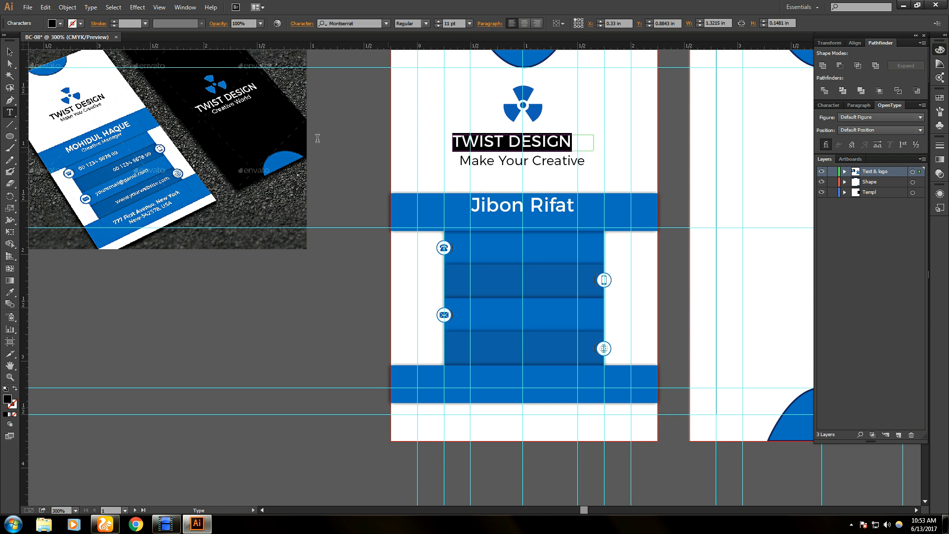
left_click(13, 52)
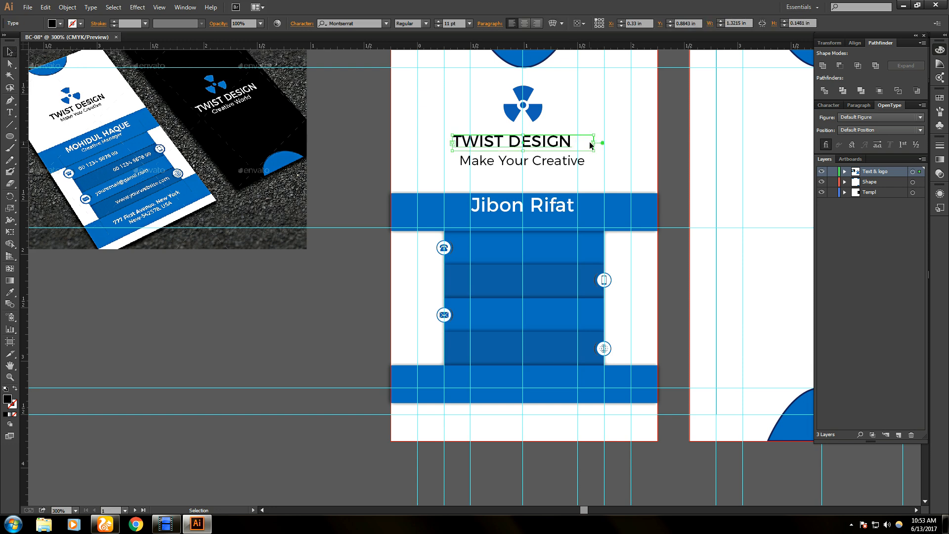
left_click_drag(594, 143, 560, 145)
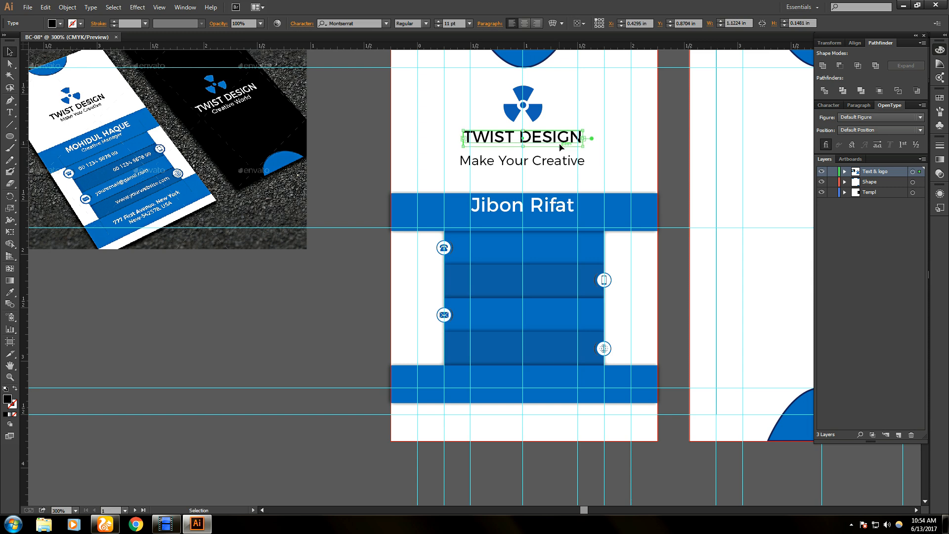
- Move the tagline slightly right and up, closer to the heading
left_click(557, 165)
key("Right")
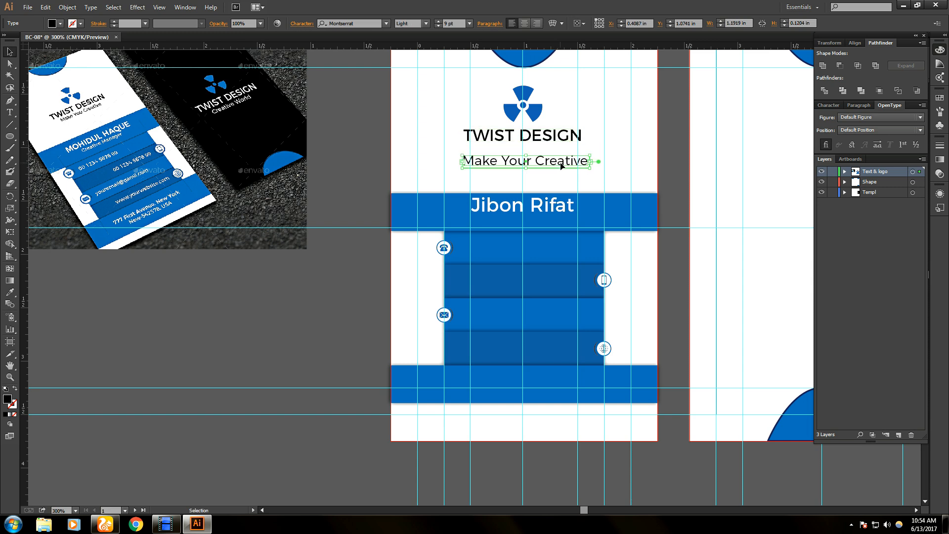
left_click_drag(561, 166, 562, 159)
- Keep the tagline at 9 pt, narrow its frame and centre it under the heading
double_click(559, 154)
key("ctrl+a")
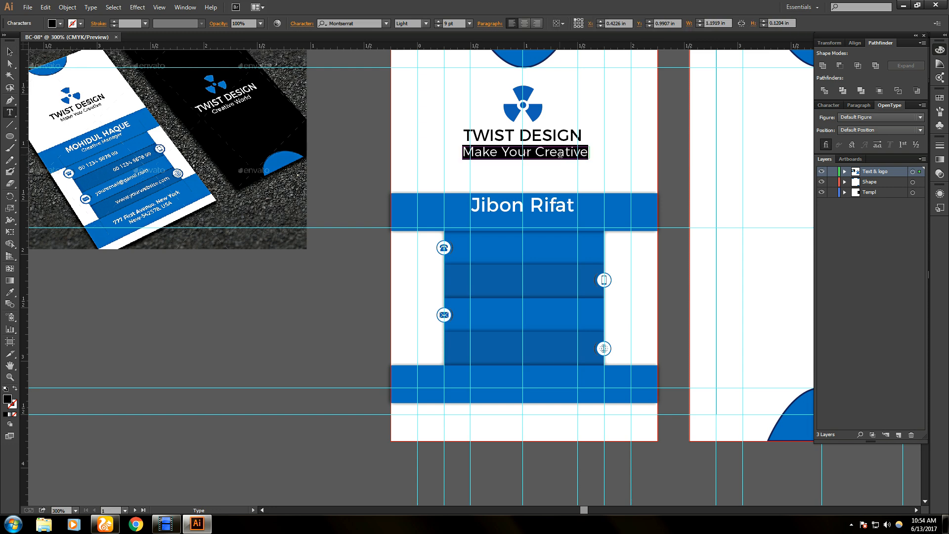
left_click(438, 21)
left_click(438, 22)
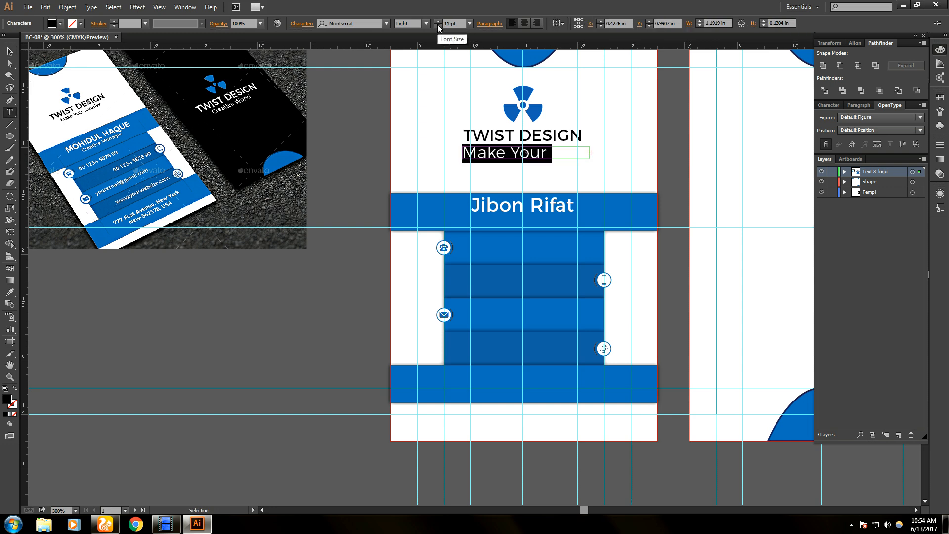
left_click(437, 25)
left_click(438, 25)
left_click(437, 25)
left_click(438, 26)
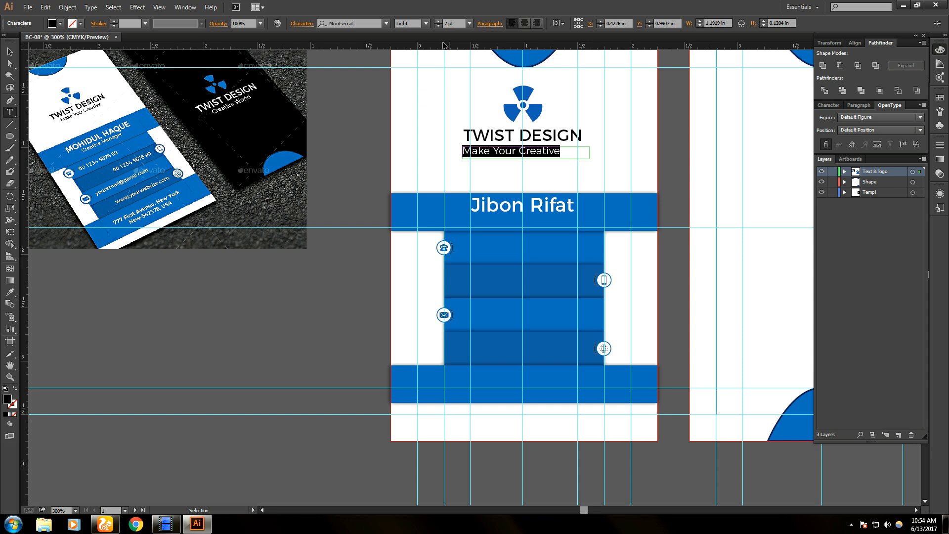
left_click(5, 51)
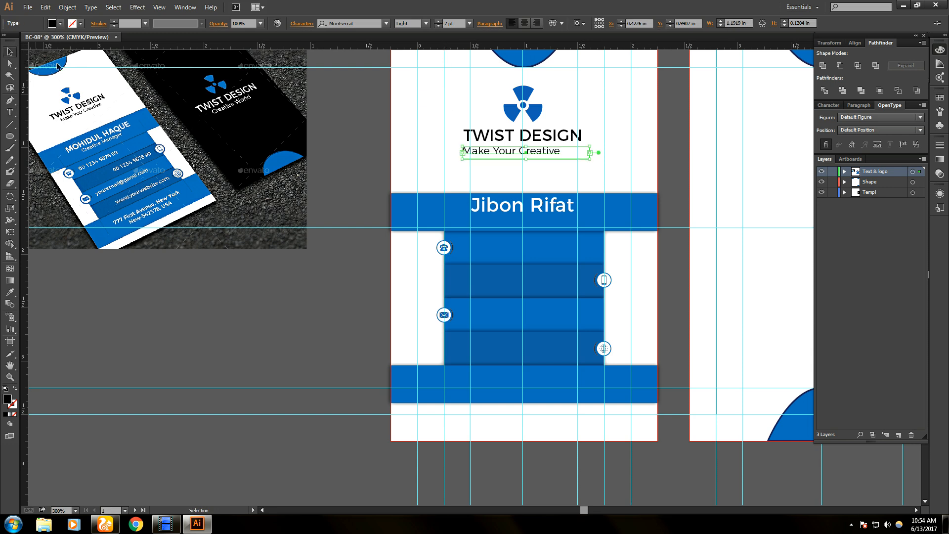
left_click_drag(588, 153, 564, 154)
key("Right")
key("Right")
key("Right")
key("Right")
key("Right")
key("Right")
key("Right")
key("Right")
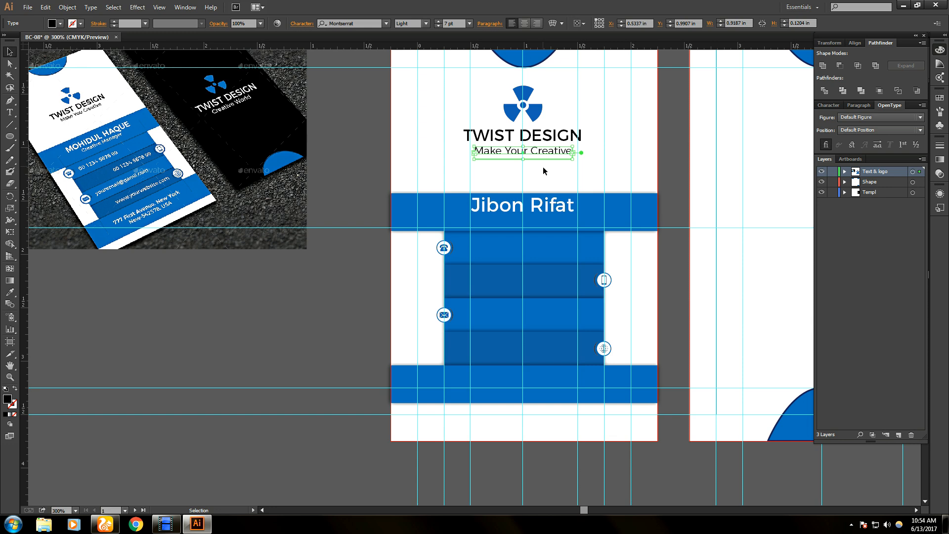
left_click(543, 170)
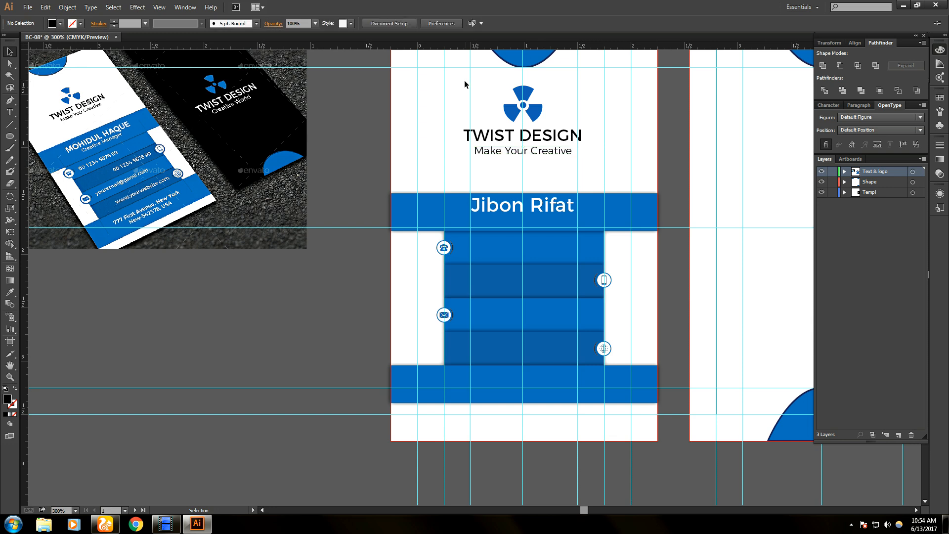
- Nudge the logo and both text lines slightly lower on the card
left_click_drag(433, 87, 607, 171)
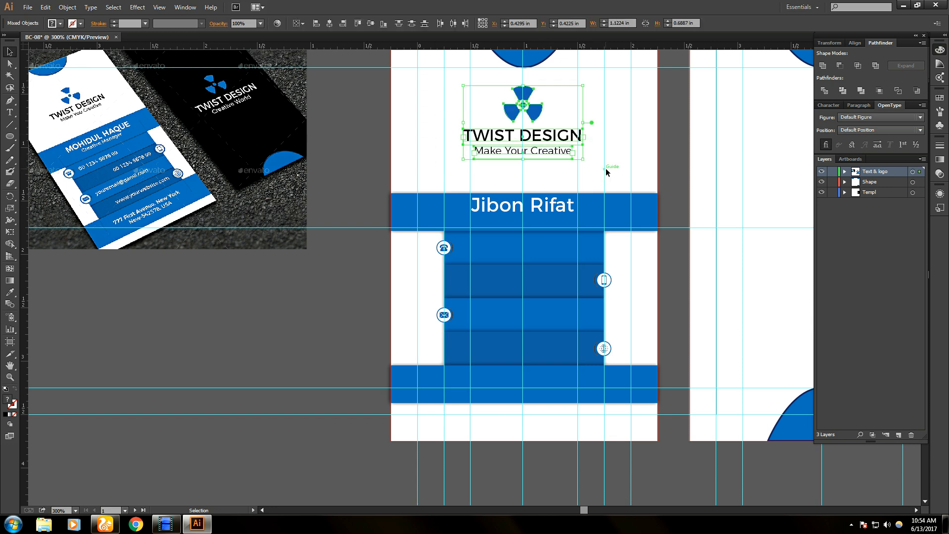
key("Down")
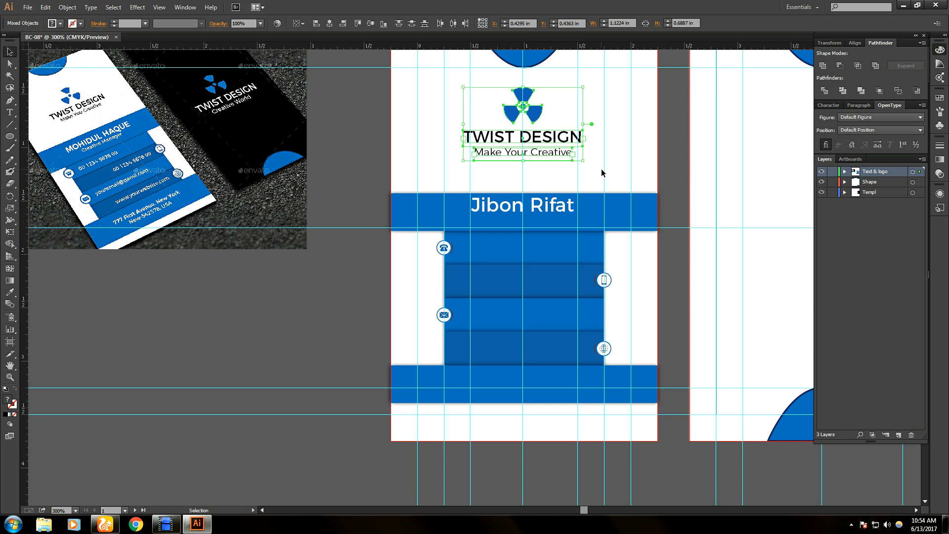
key("Down")
key("Down")
key("Down")
key("Down")
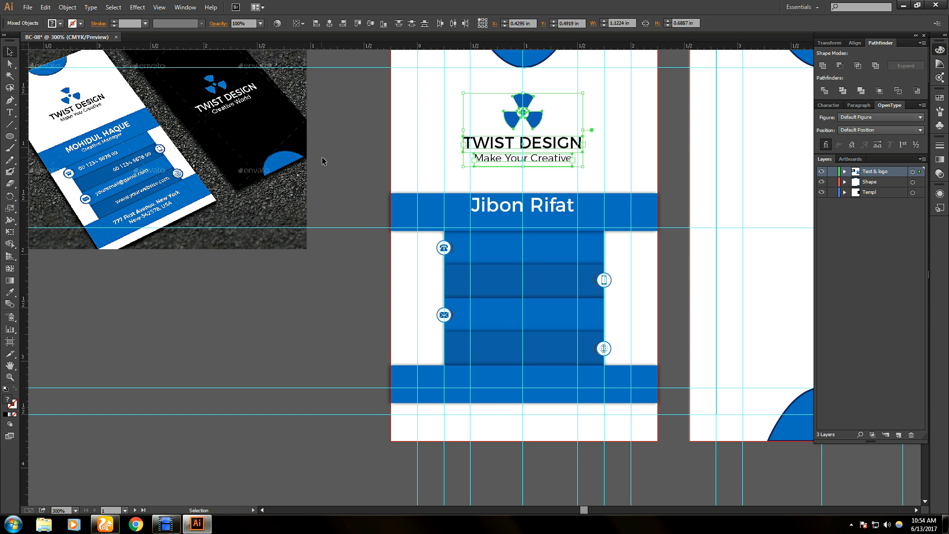
left_click(322, 161)
left_click(562, 163)
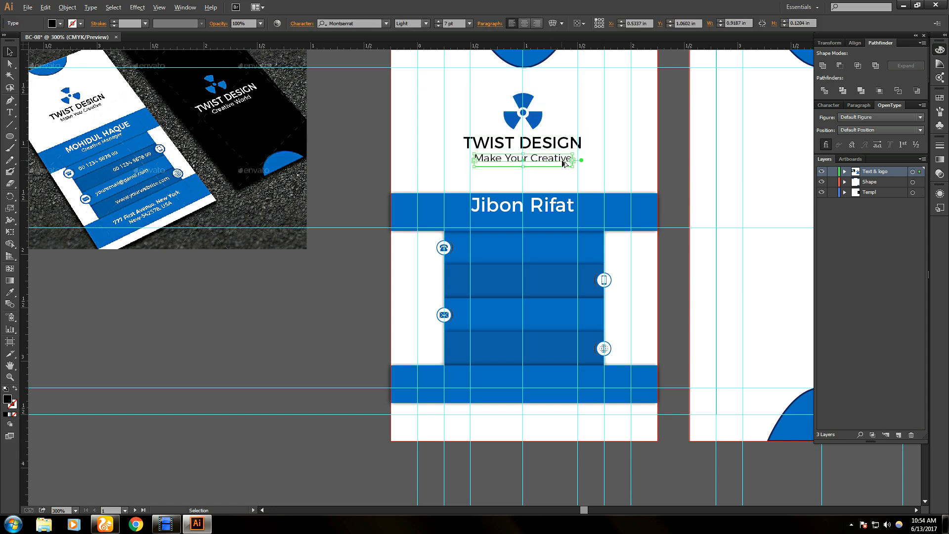
- Duplicate the tagline below the name and retype it as 'Graphic Designer'
left_click_drag(562, 163, 562, 225)
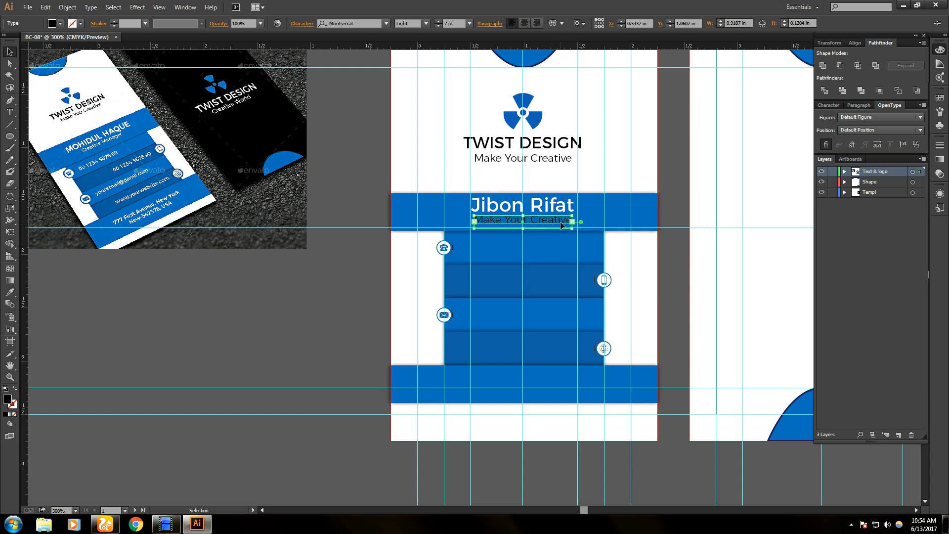
triple_click(560, 223)
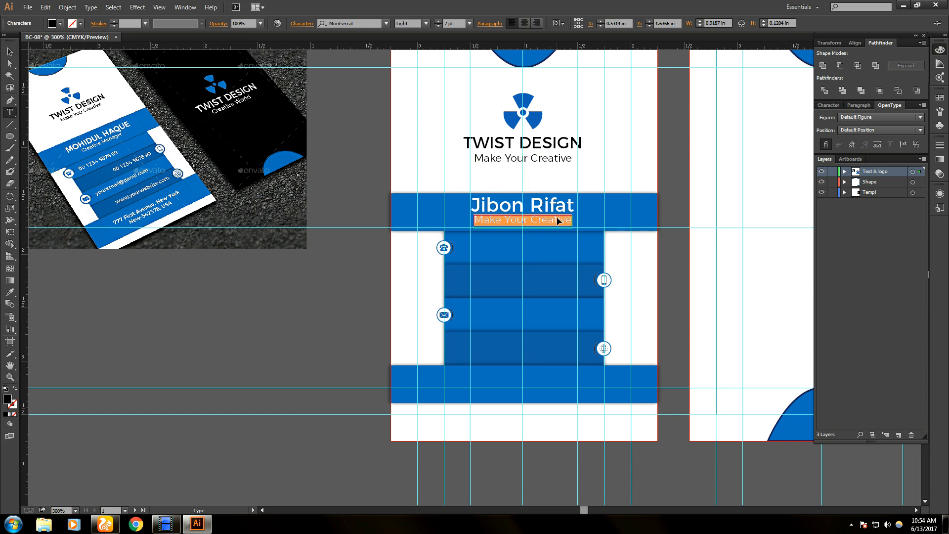
type("gra")
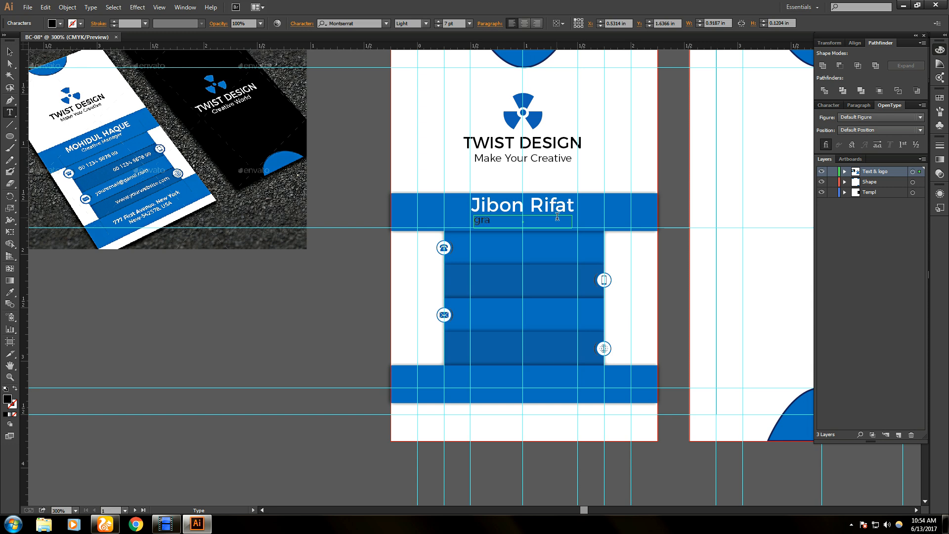
key("BackSpace")
key("BackSpace")
type("Graphic Desig")
left_click(8, 44)
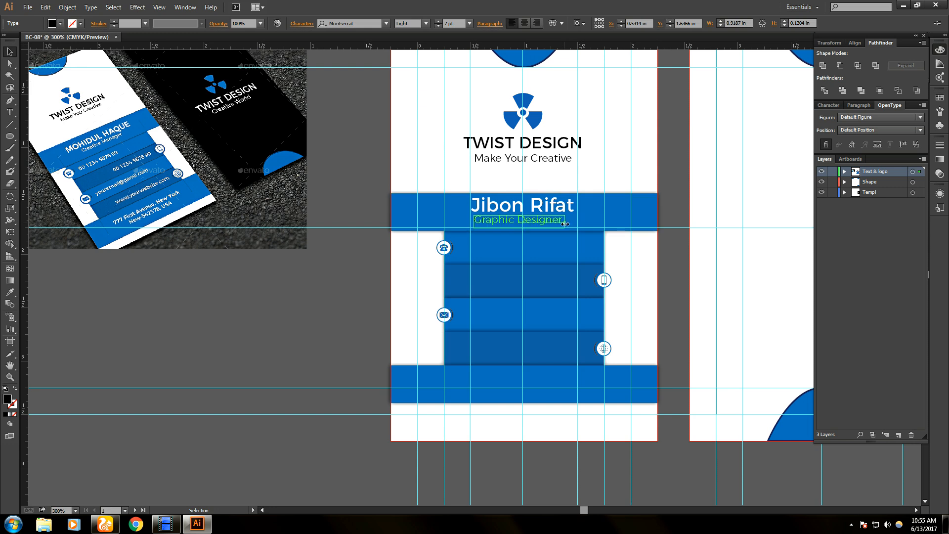
- Make the Graphic Designer text white and centre it under the name
double_click(550, 224)
key("ctrl+a")
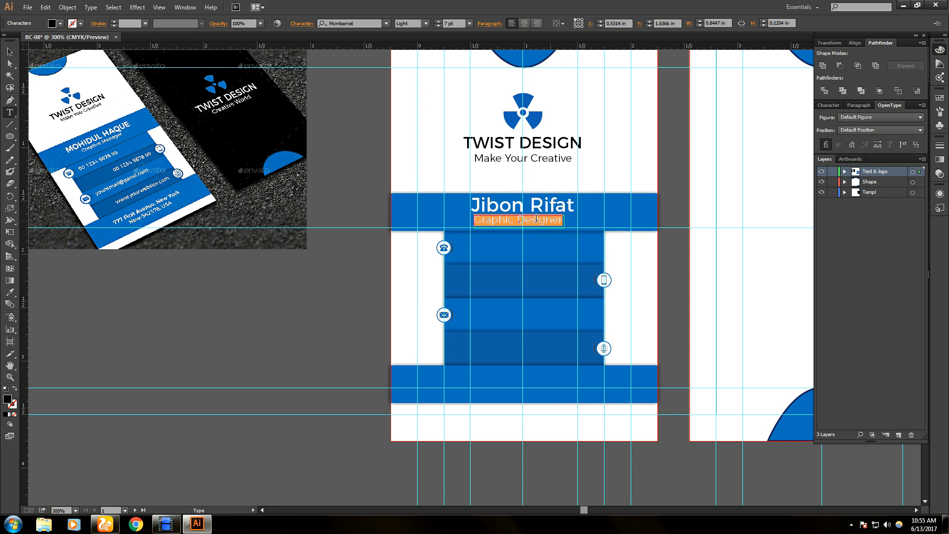
left_click(59, 24)
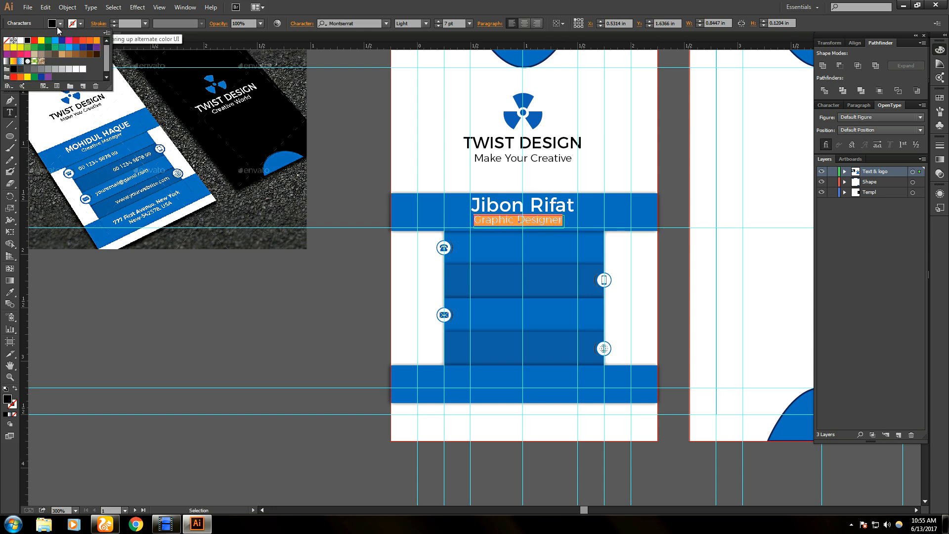
left_click(21, 40)
key("Escape")
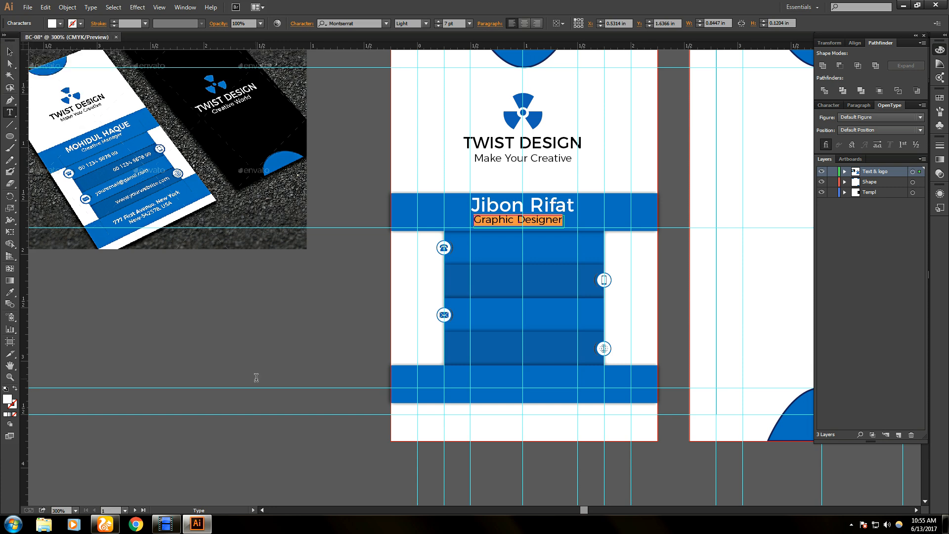
left_click(9, 52)
left_click_drag(532, 221, 542, 225)
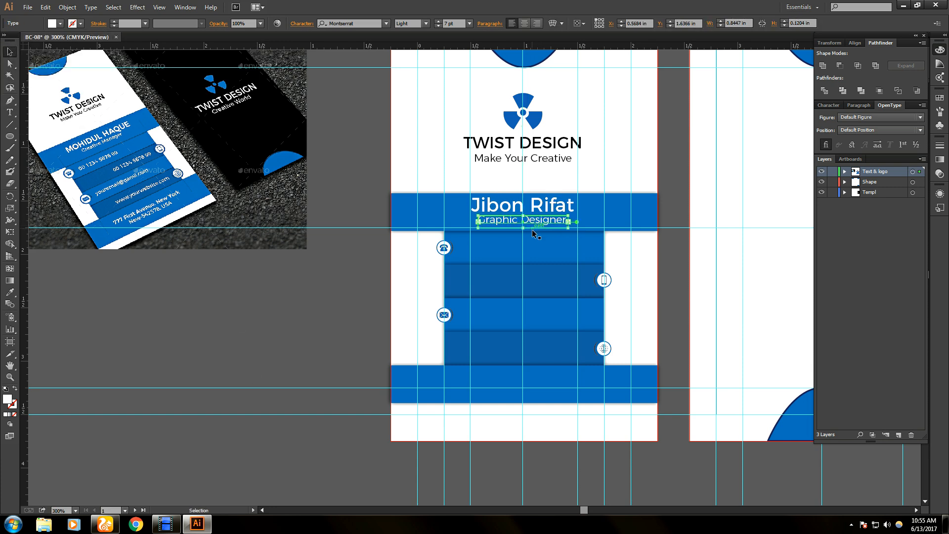
left_click(372, 276)
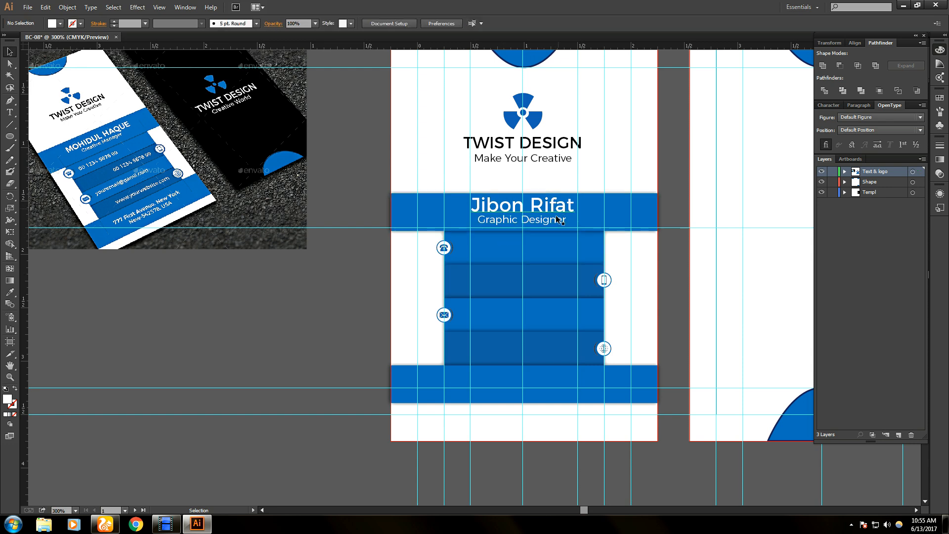
- Hide the guides, shift the name slightly left, and clear a stray empty text object
key("ctrl+semicolon")
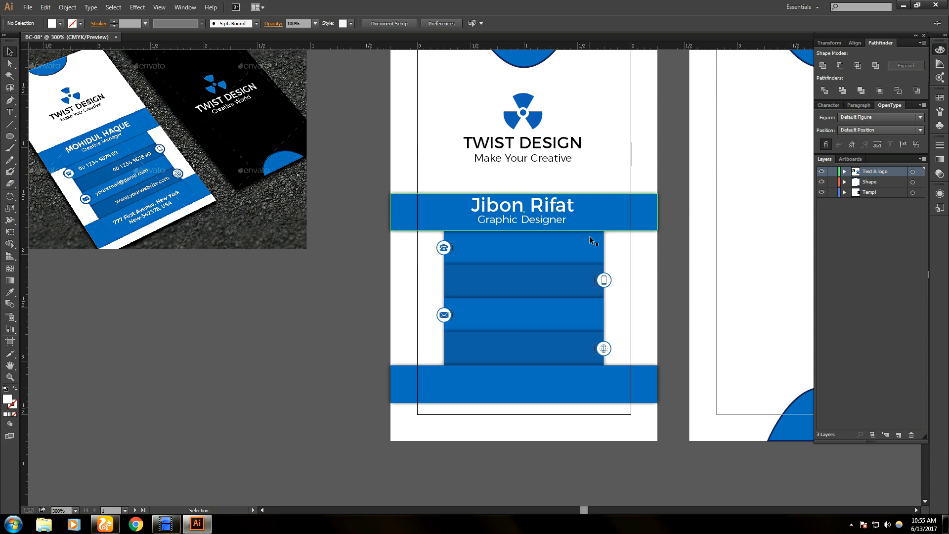
left_click(561, 210)
left_click_drag(560, 209, 557, 209)
left_click(552, 221, "shift")
double_click(551, 221)
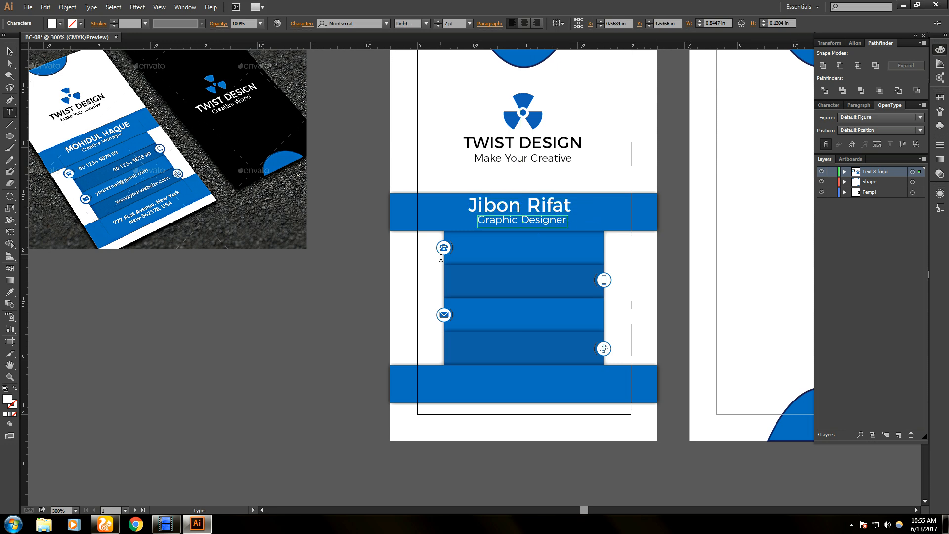
key("Escape")
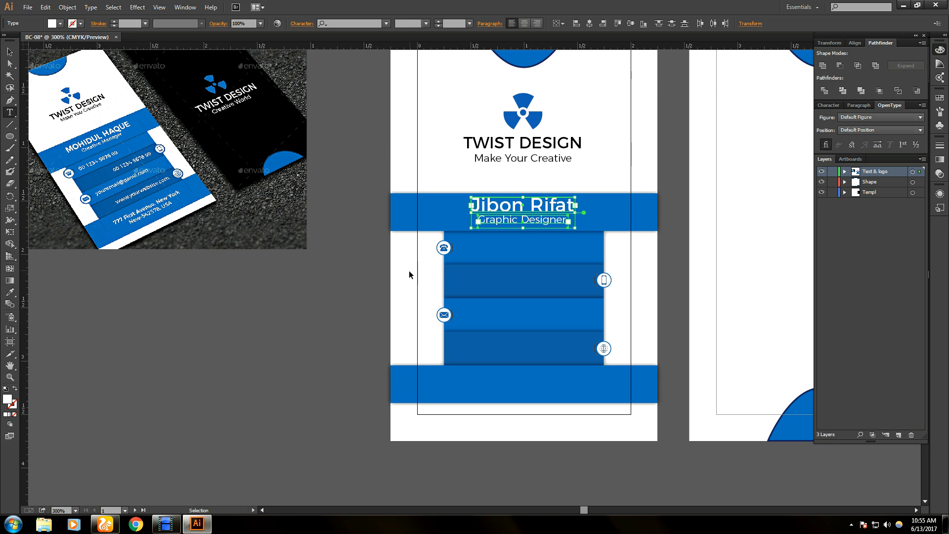
key("t")
left_click(391, 273)
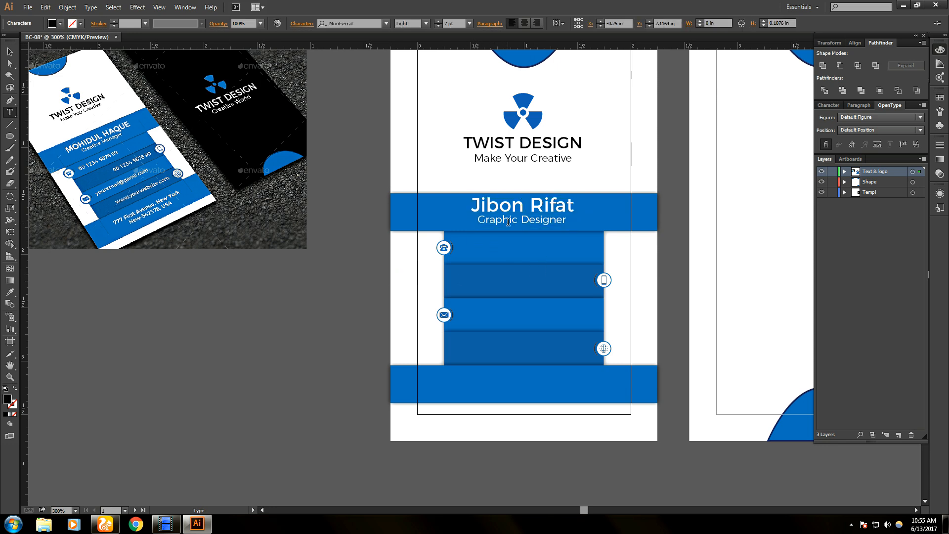
left_click(9, 52)
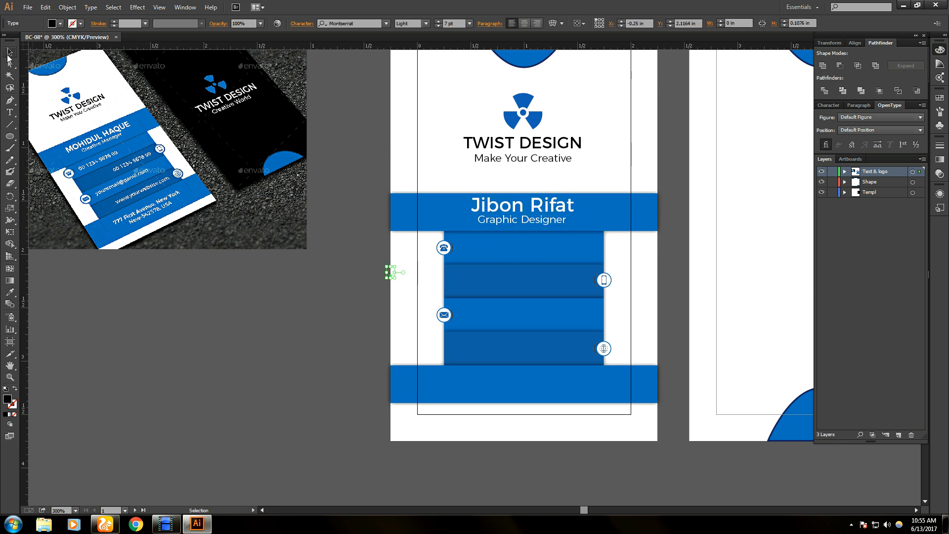
left_click(524, 223)
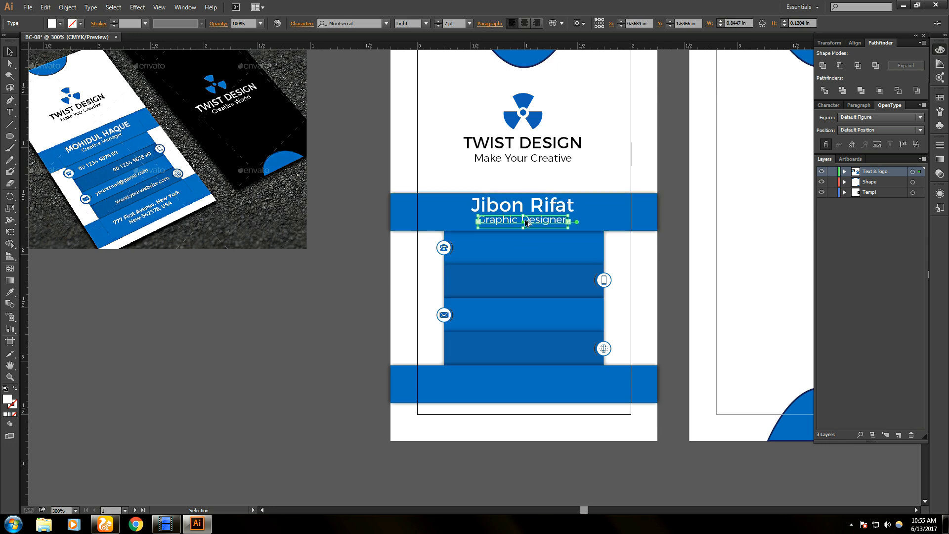
- Copy the title line into the first contact strip and add a vertical alignment guide
left_click_drag(523, 223, 518, 247)
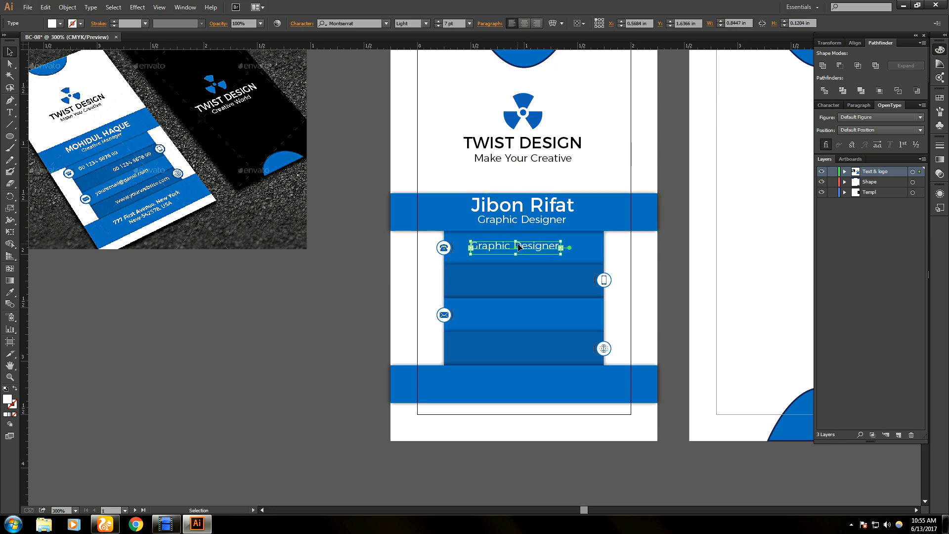
key("Left")
key("Left")
key("Left")
key("Left")
key("Left")
key("Left")
key("Left")
key("Left")
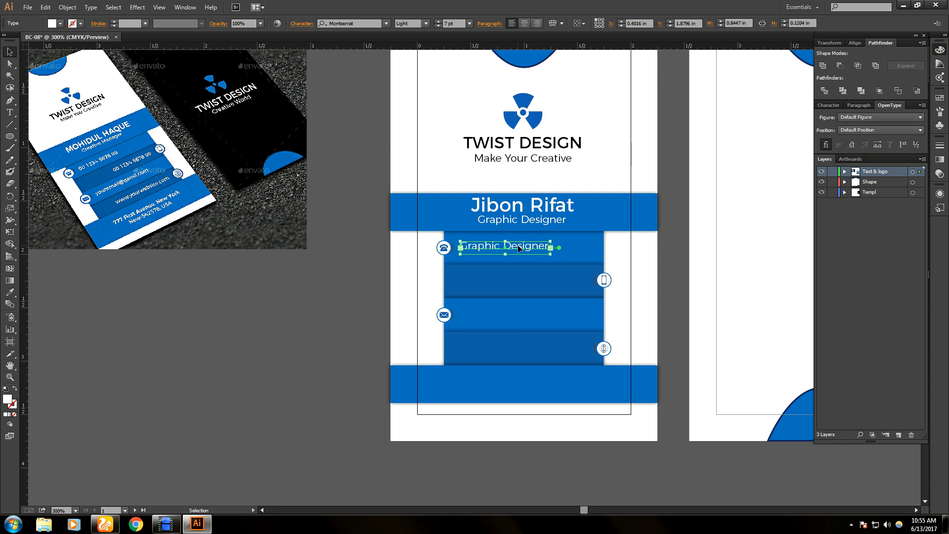
key("Right")
key("ctrl+semicolon")
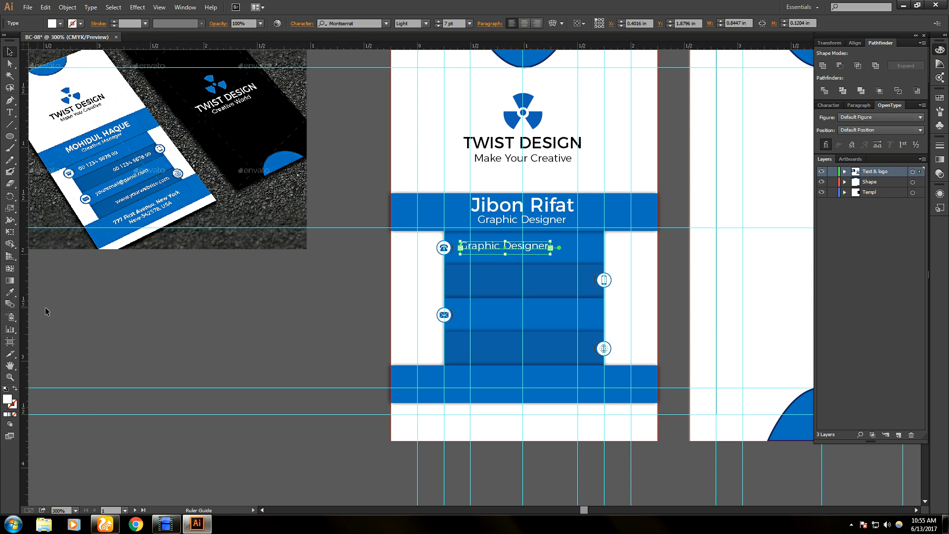
left_click_drag(46, 311, 460, 329)
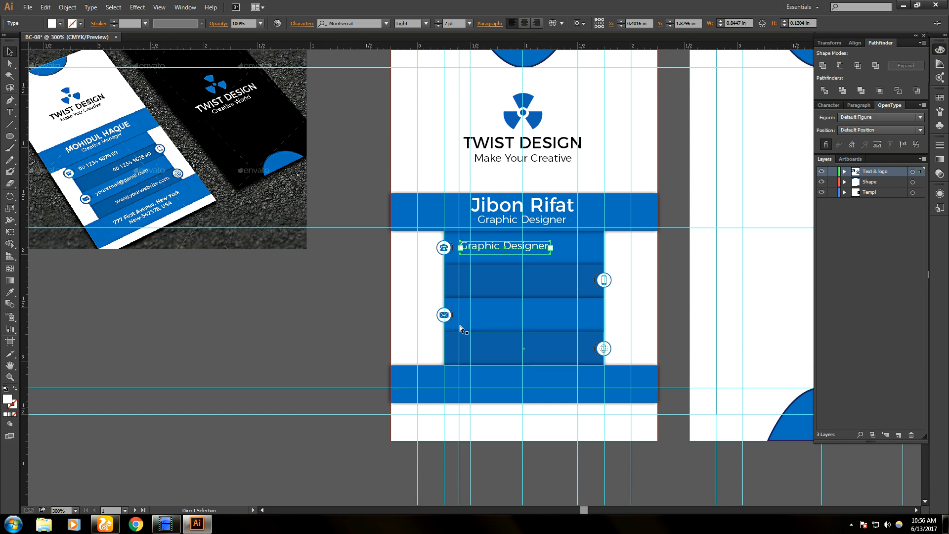
key("ctrl+z")
left_click_drag(29, 309, 461, 318)
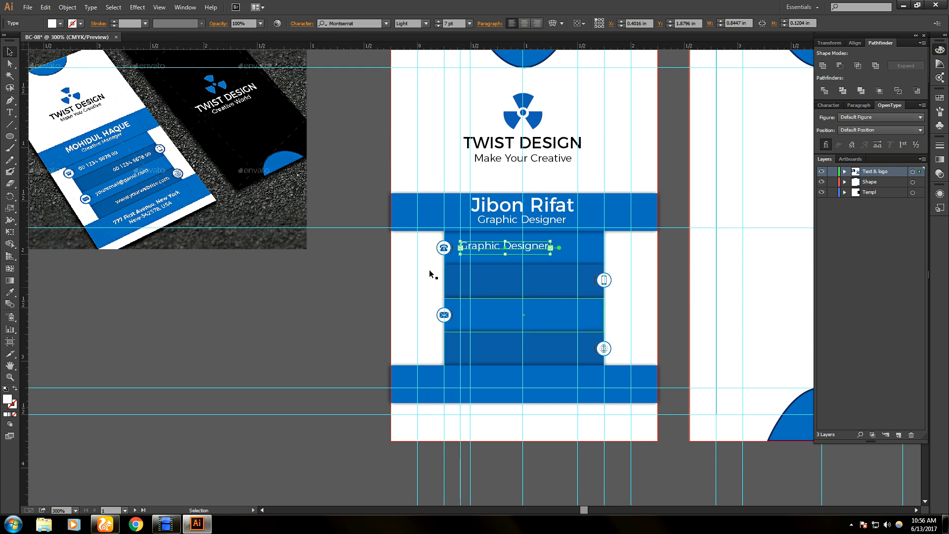
- Replace the copied text with a sample phone number
double_click(492, 250)
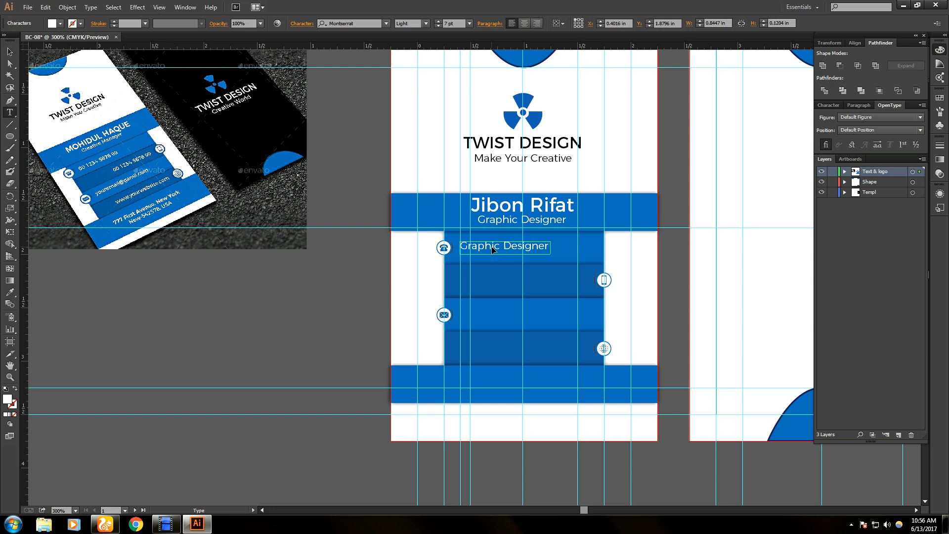
key("ctrl+a")
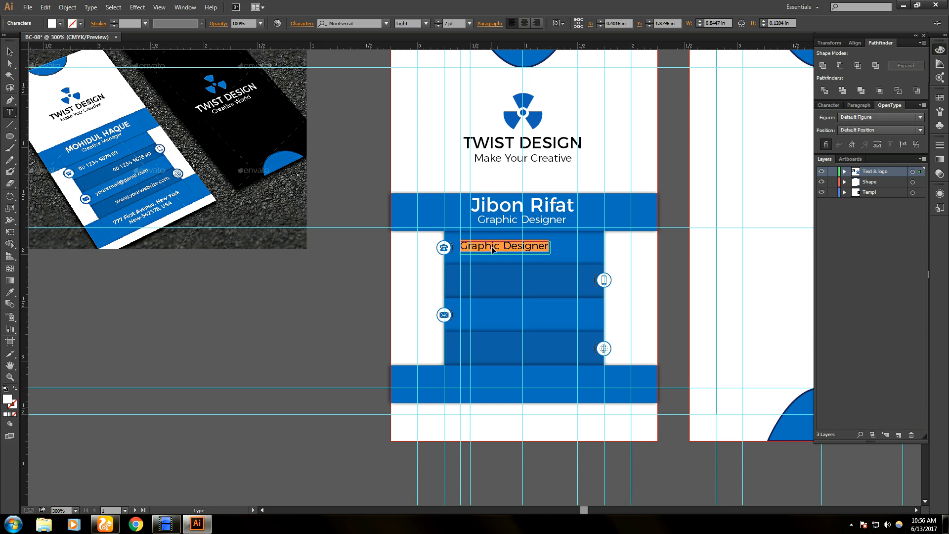
key("BackSpace")
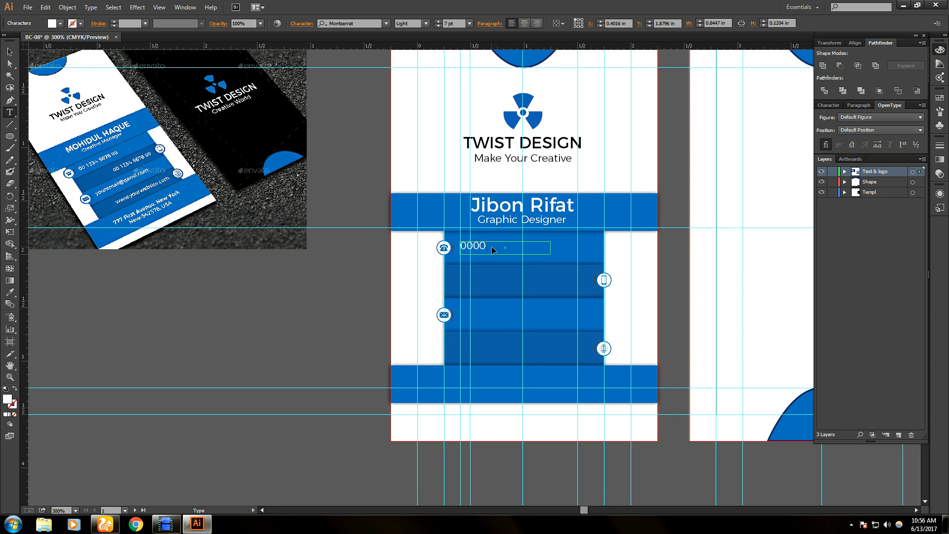
type("000 123 456 125")
key("Escape")
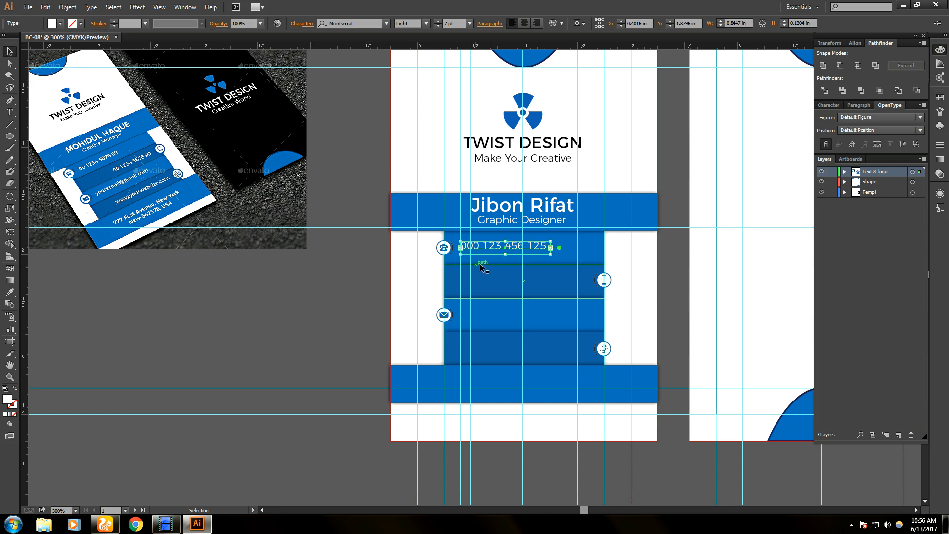
- Shorten the phone number's text frame and set it to Montserrat Regular
left_click_drag(507, 255, 507, 248)
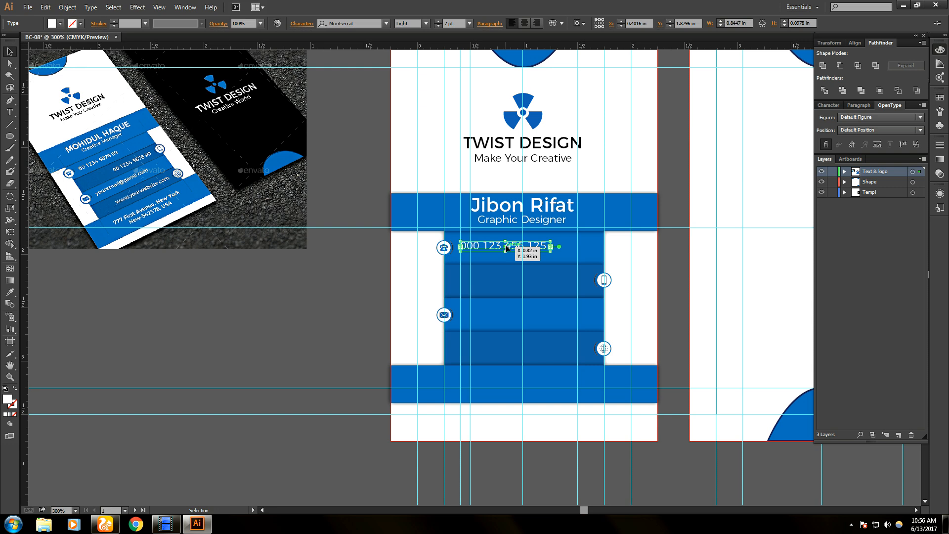
double_click(507, 245)
key("ctrl+a")
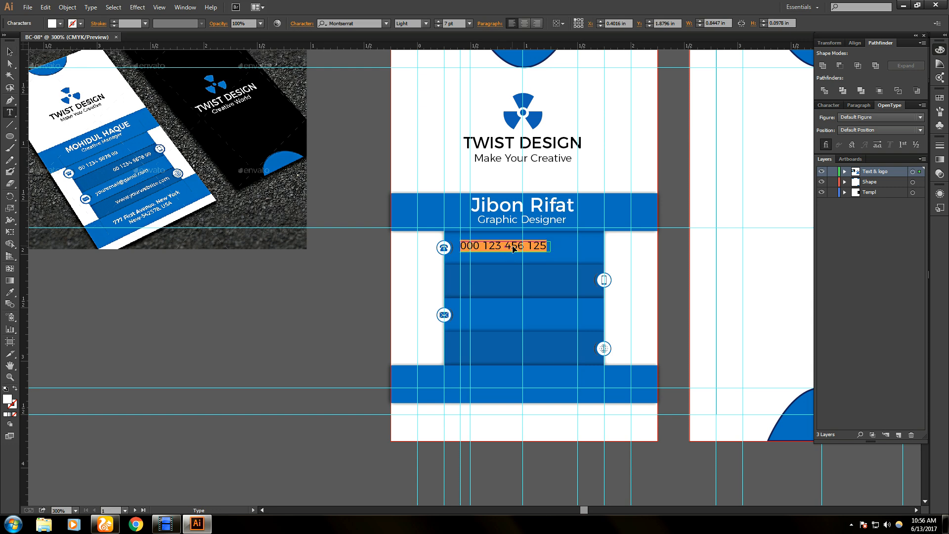
left_click(426, 23)
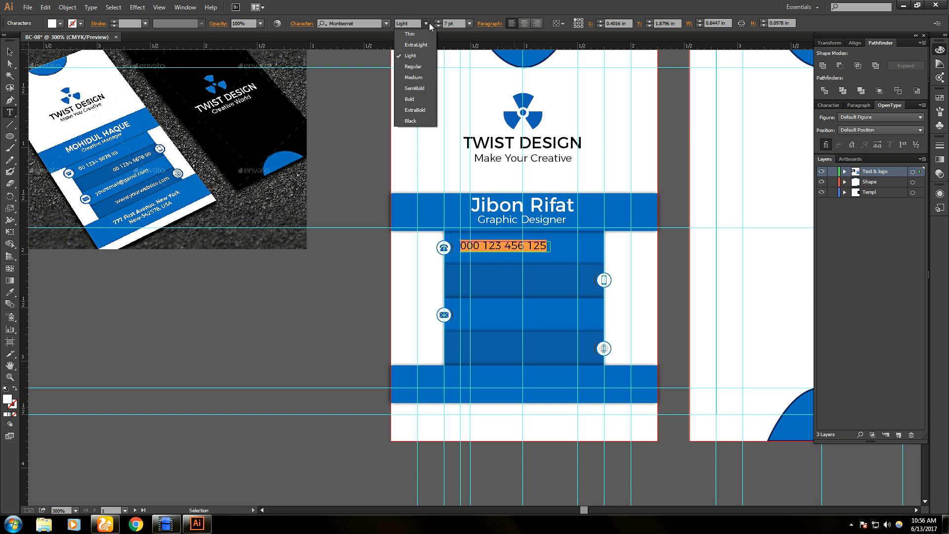
left_click(420, 71)
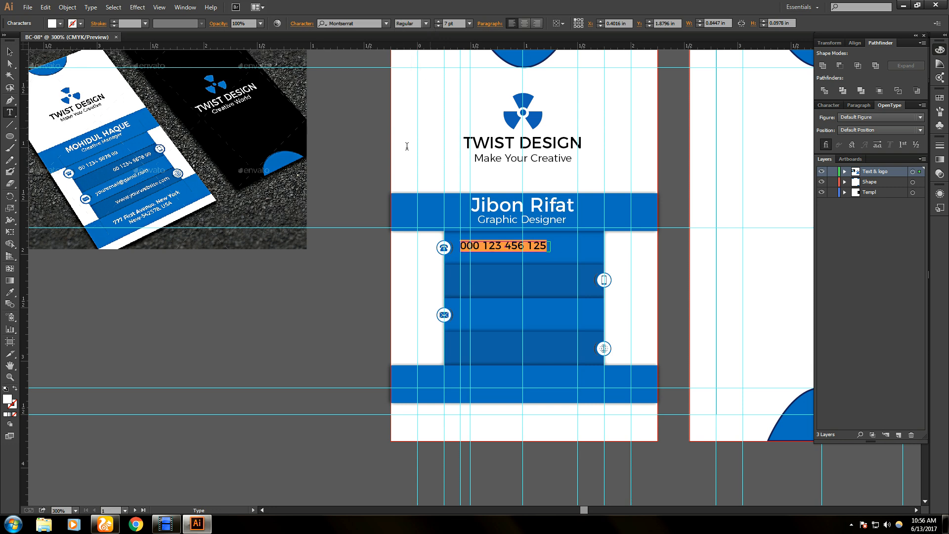
key("Escape")
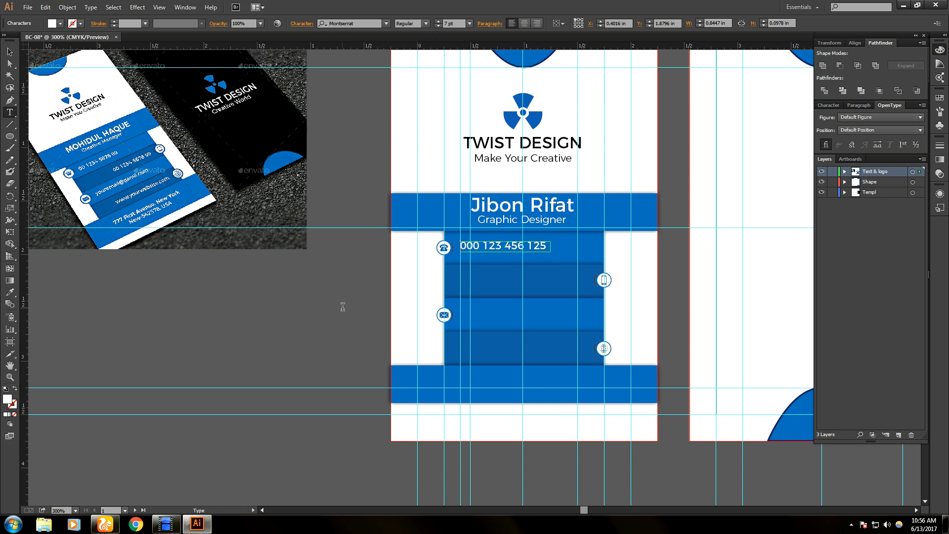
left_click(10, 54)
- Copy the phone number into the second strip, add a vertical guide, and edit its final digits
left_click_drag(491, 253, 528, 284)
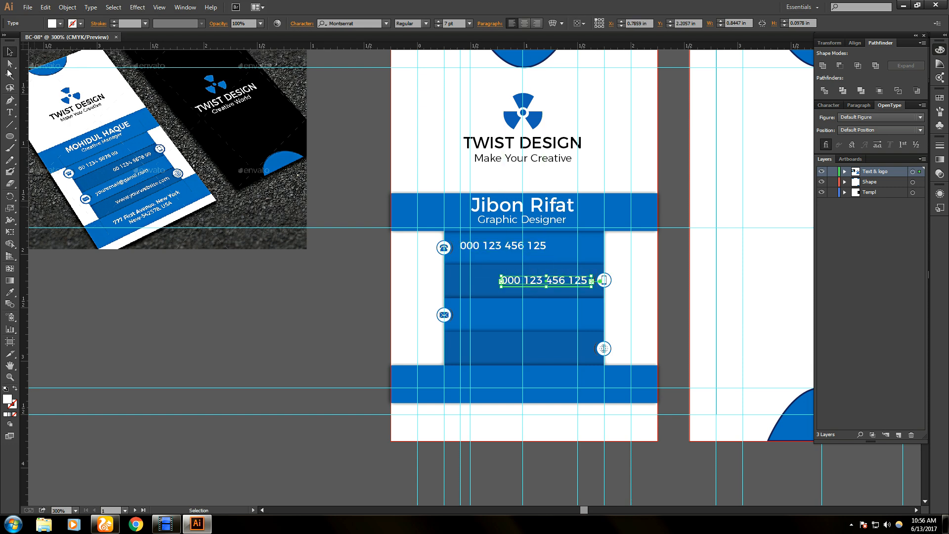
left_click_drag(23, 104, 594, 244)
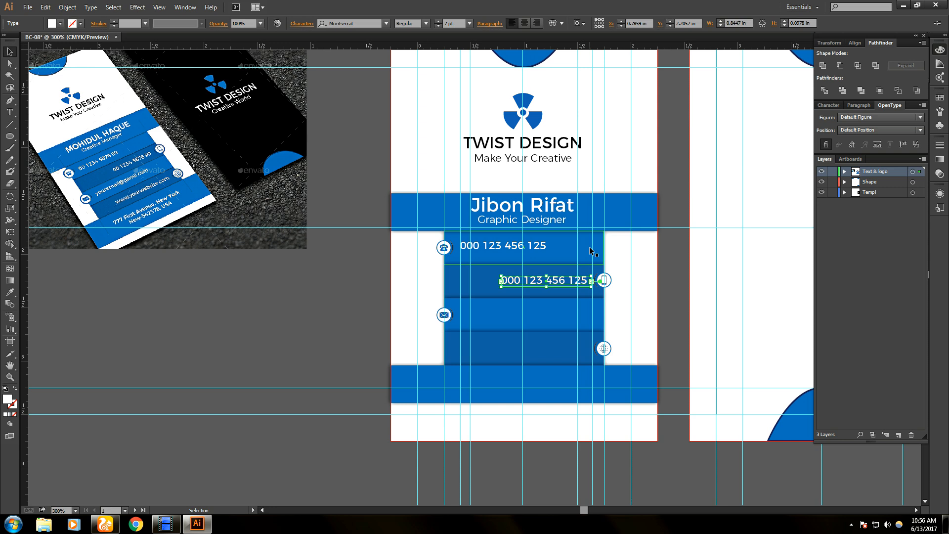
key("t")
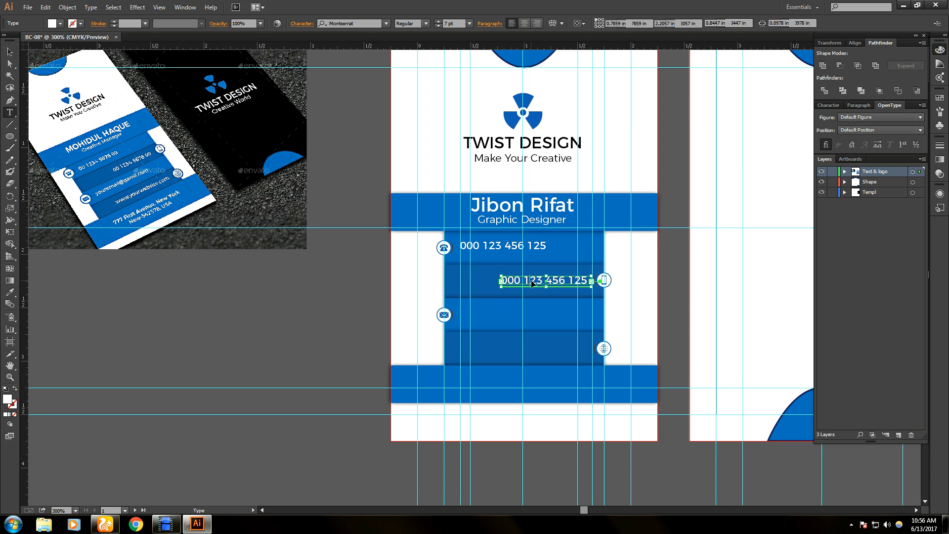
triple_click(531, 283)
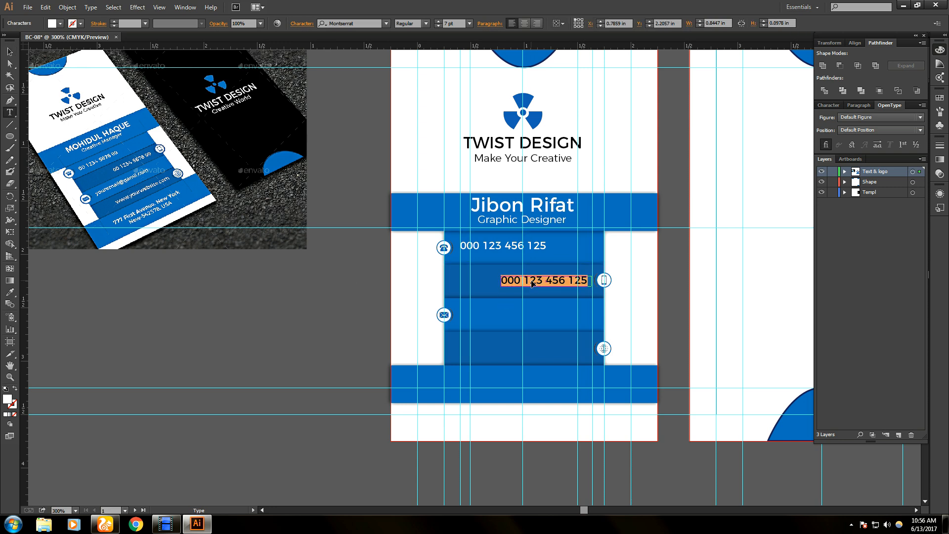
left_click(584, 279)
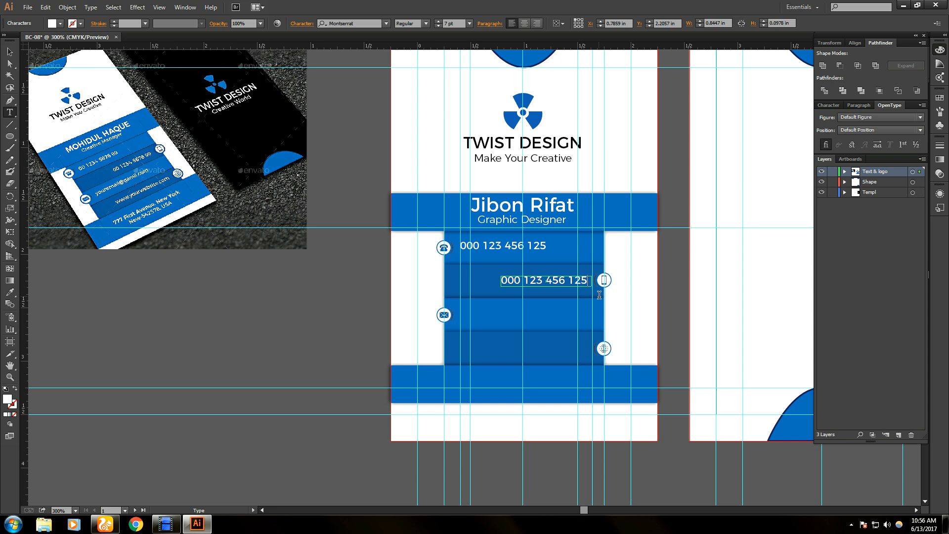
key("BackSpace")
key("BackSpace")
type("3")
type("9")
key("BackSpace")
type("7")
key("BackSpace")
type("4")
left_click(9, 52)
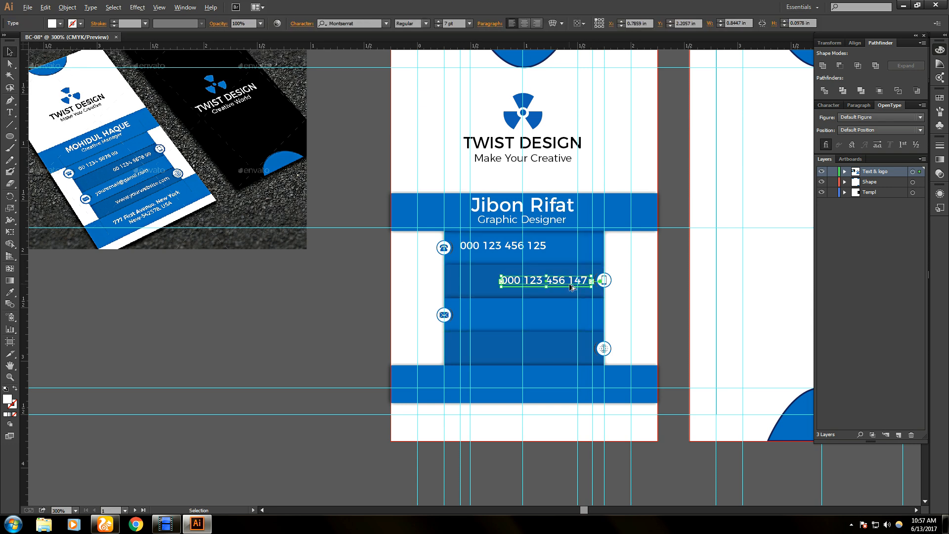
- Retype the second line as a mobile number with the +880 country code
key("t")
left_click(571, 285)
double_click(571, 286)
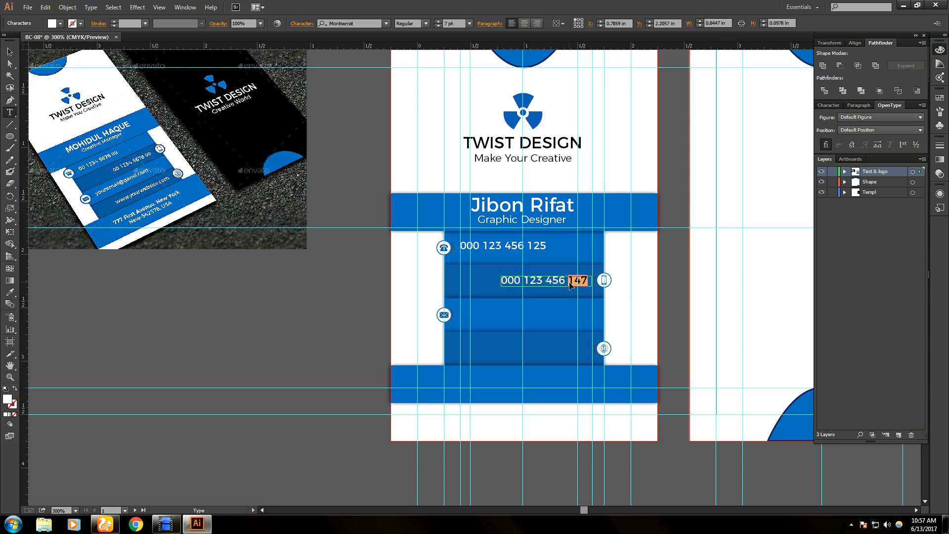
key("BackSpace")
key("BackSpace")
key("BackSpace")
key("BackSpace")
key("BackSpace")
key("BackSpace")
key("BackSpace")
key("BackSpace")
key("BackSpace")
type("000 0")
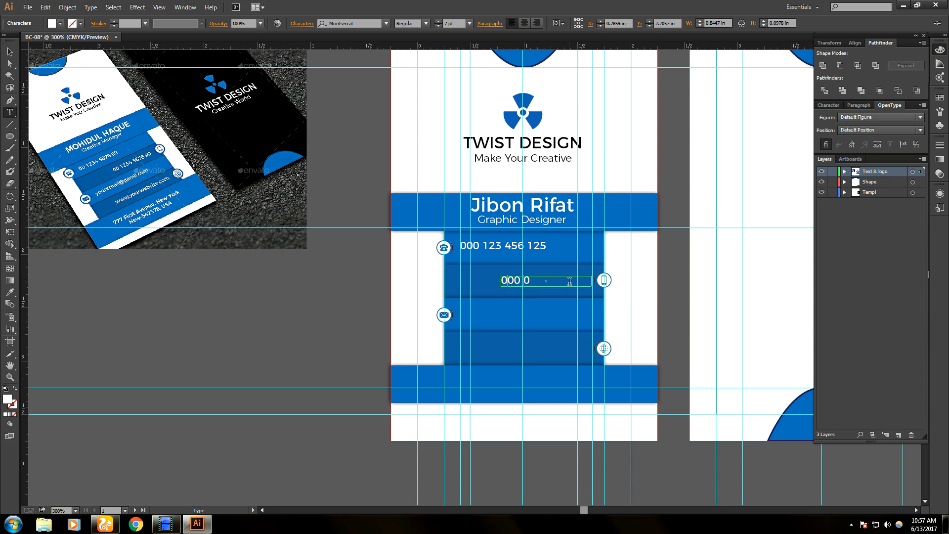
key("BackSpace")
key("BackSpace")
key("BackSpace")
key("BackSpace")
key("BackSpace")
type("88")
key("BackSpace")
key("BackSpace")
type("+880")
type("712300")
key("BackSpace")
key("BackSpace")
key("BackSpace")
key("BackSpace")
key("BackSpace")
key("BackSpace")
key("BackSpace")
key("BackSpace")
key("BackSpace")
key("BackSpace")
key("BackSpace")
key("BackSpace")
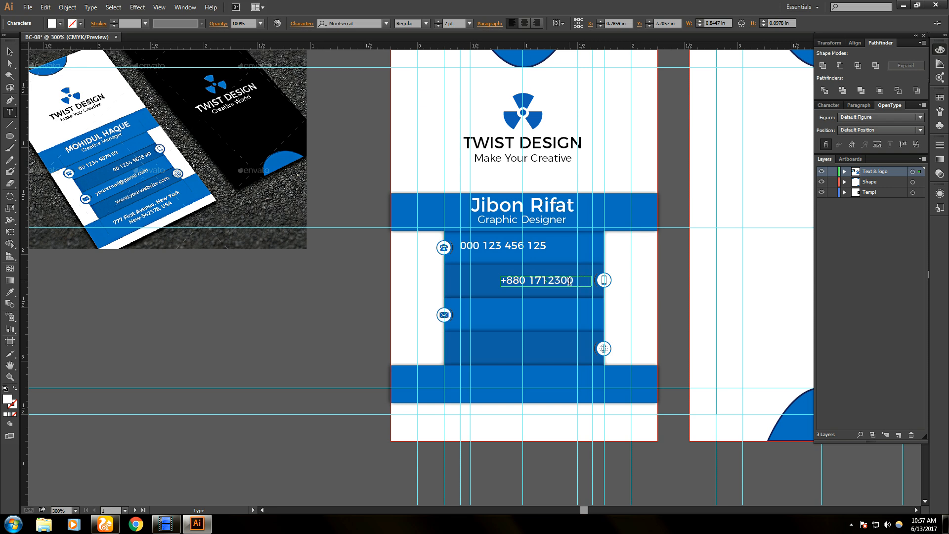
key("BackSpace")
key("BackSpace")
- Narrow the mobile number's text frame and nudge it left beside the mobile icon
left_click(10, 51)
left_click(350, 306)
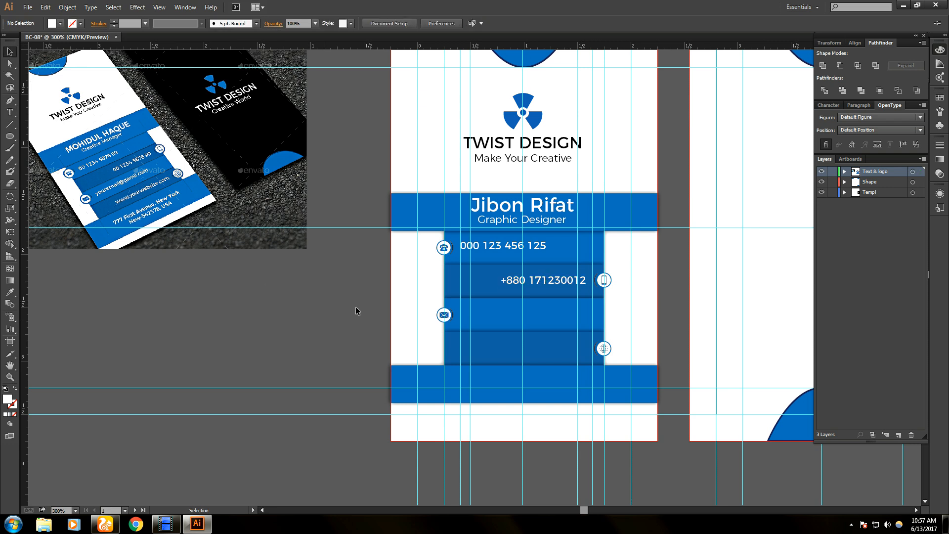
left_click(581, 280)
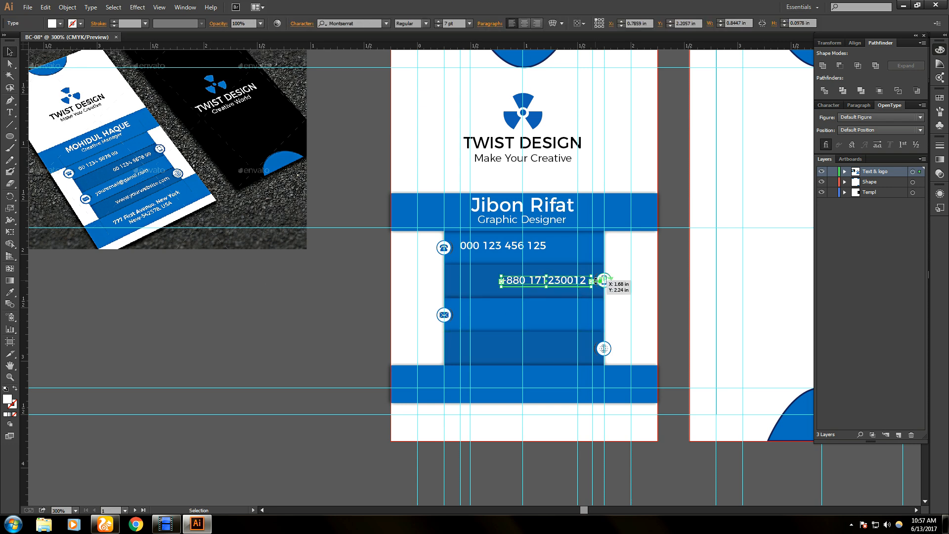
left_click_drag(592, 281, 588, 285)
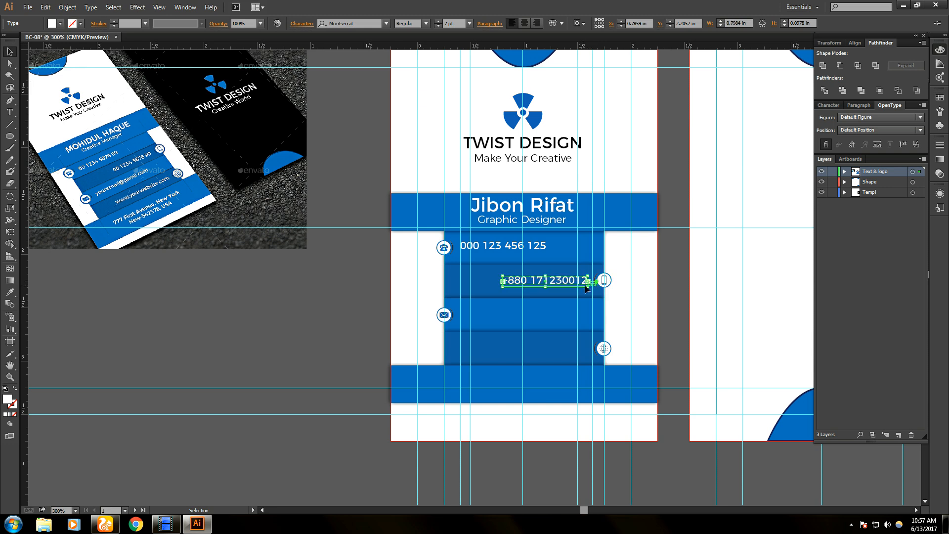
left_click(383, 295)
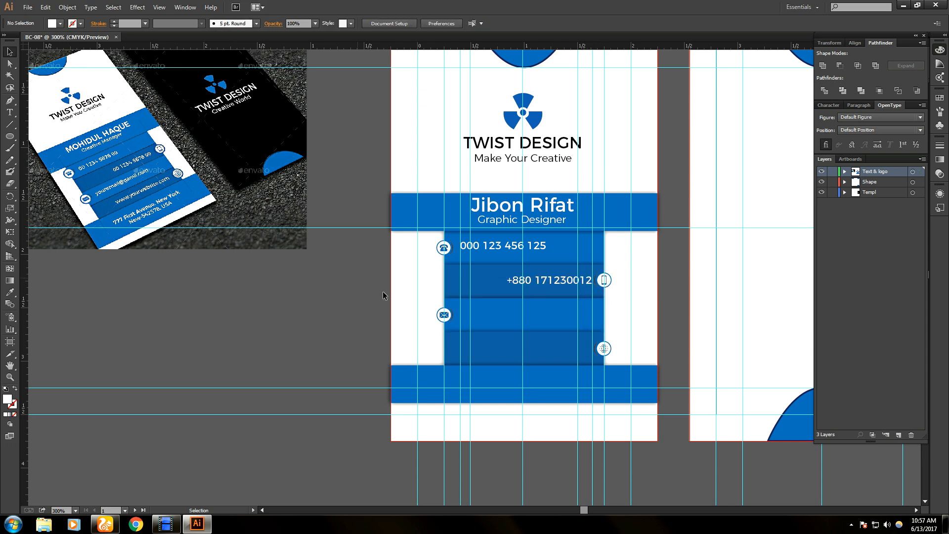
left_click(572, 288)
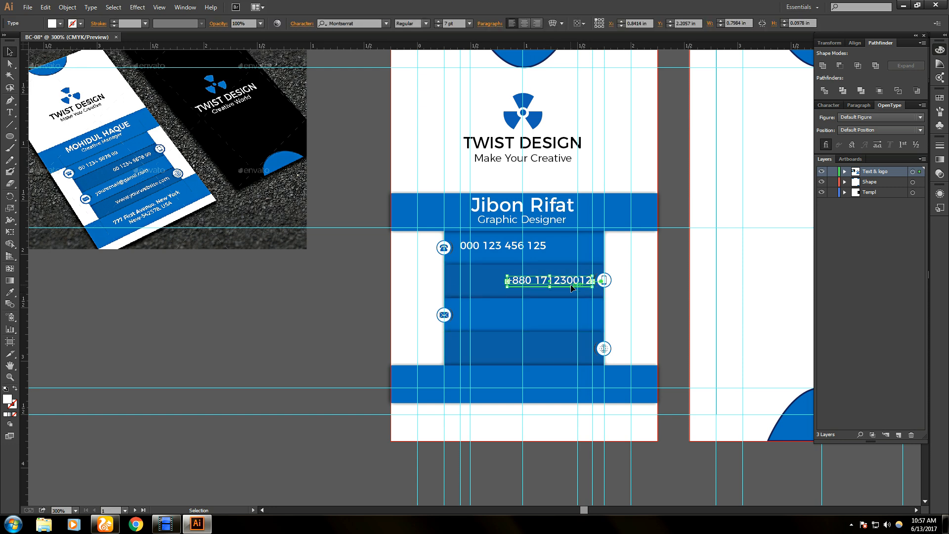
key("Left")
key("Left")
key("Left")
key("Left")
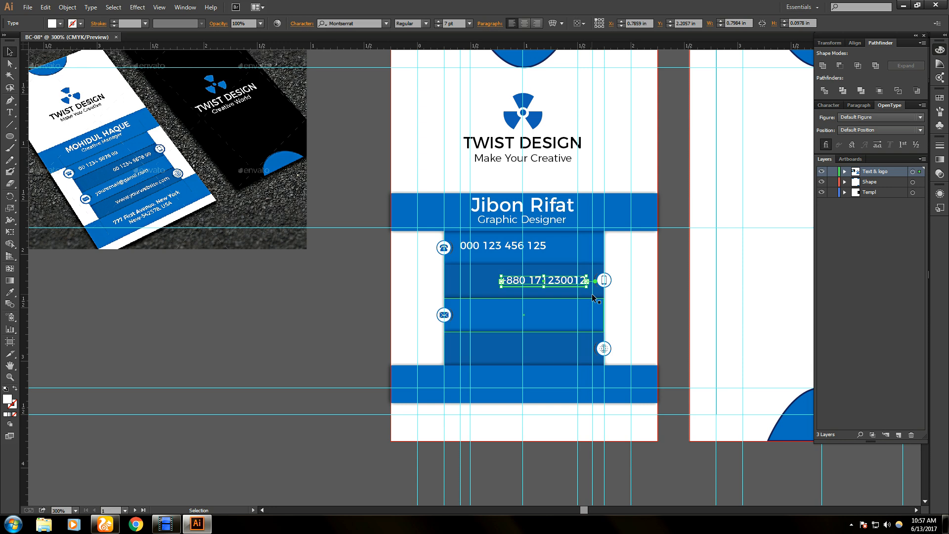
- Lock the guides from the canvas context menu
left_click(594, 295)
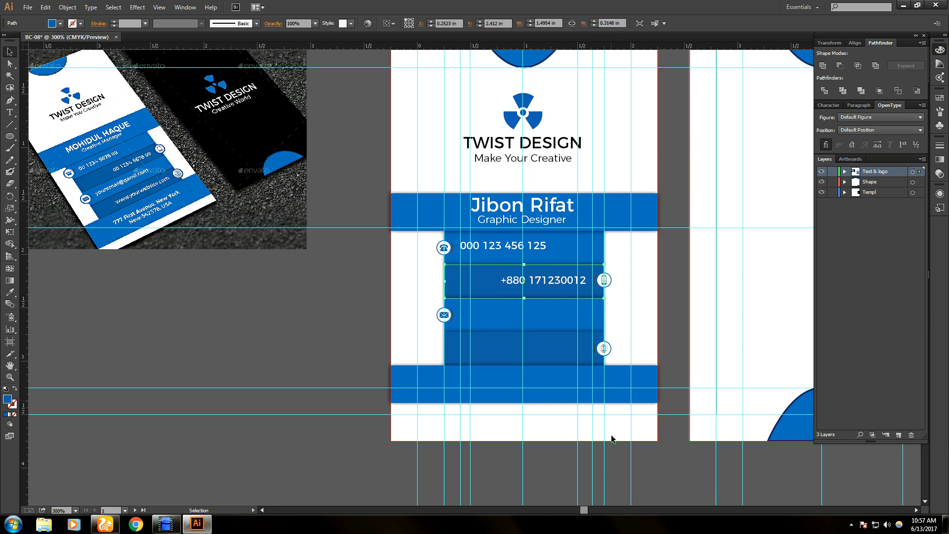
left_click(593, 463)
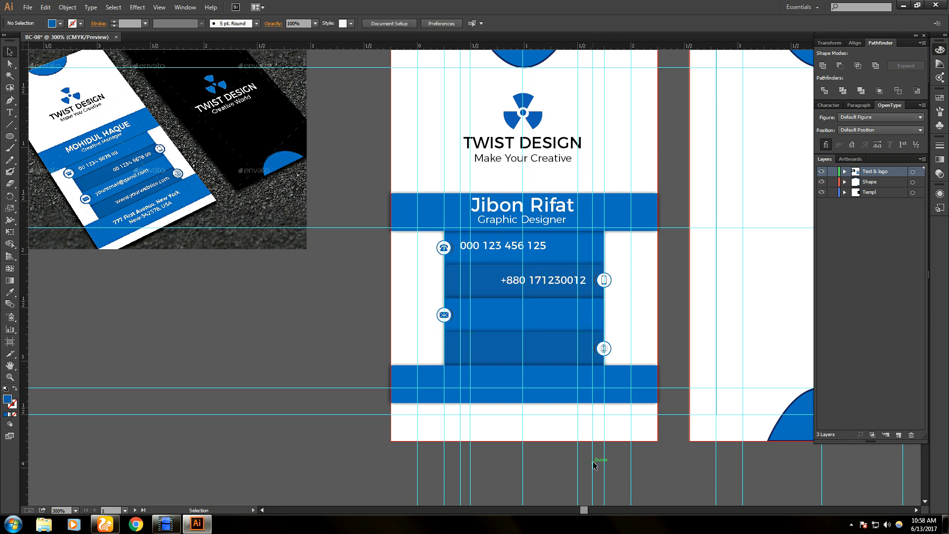
right_click(593, 463)
left_click(608, 426)
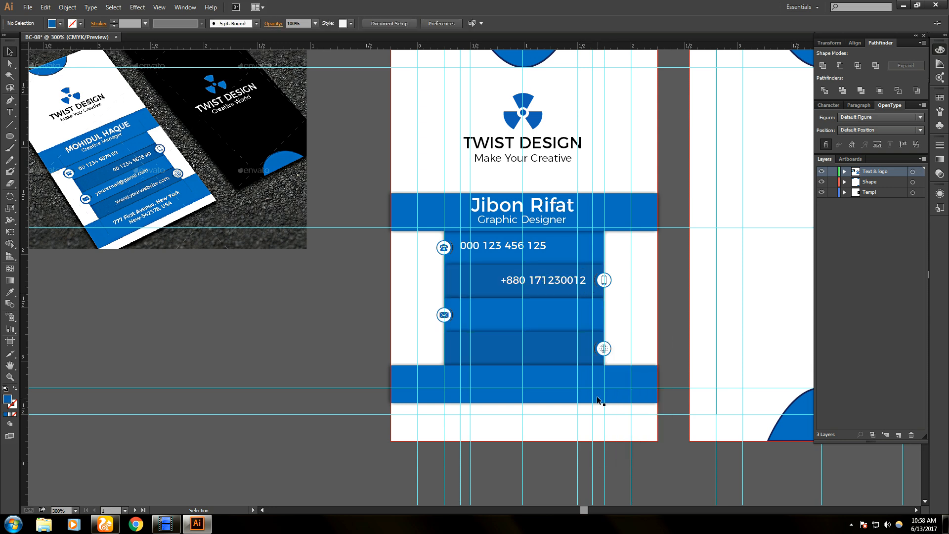
right_click(605, 463)
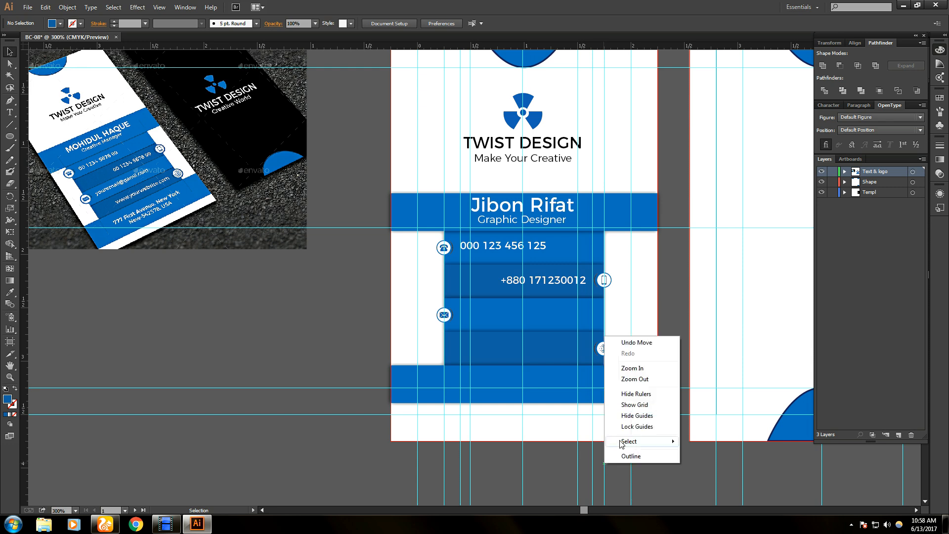
left_click(611, 472)
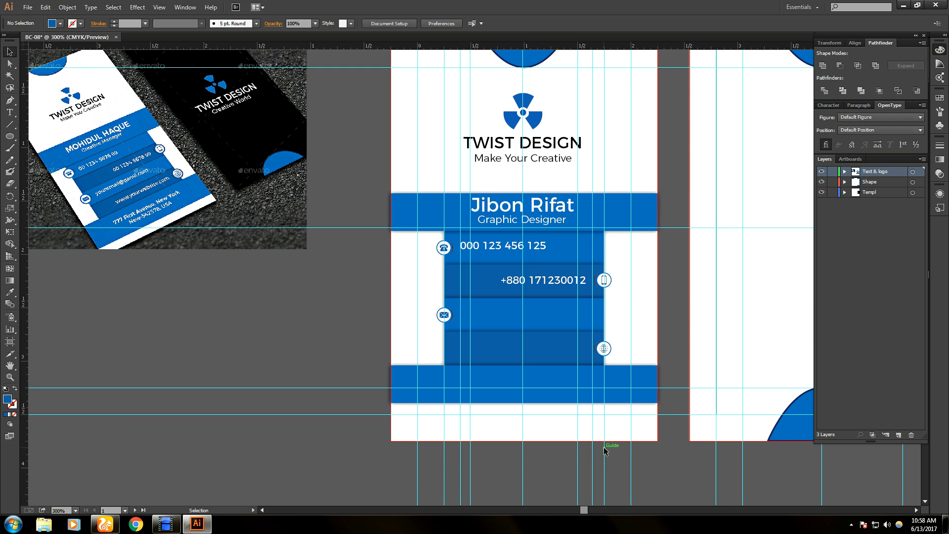
right_click(593, 473)
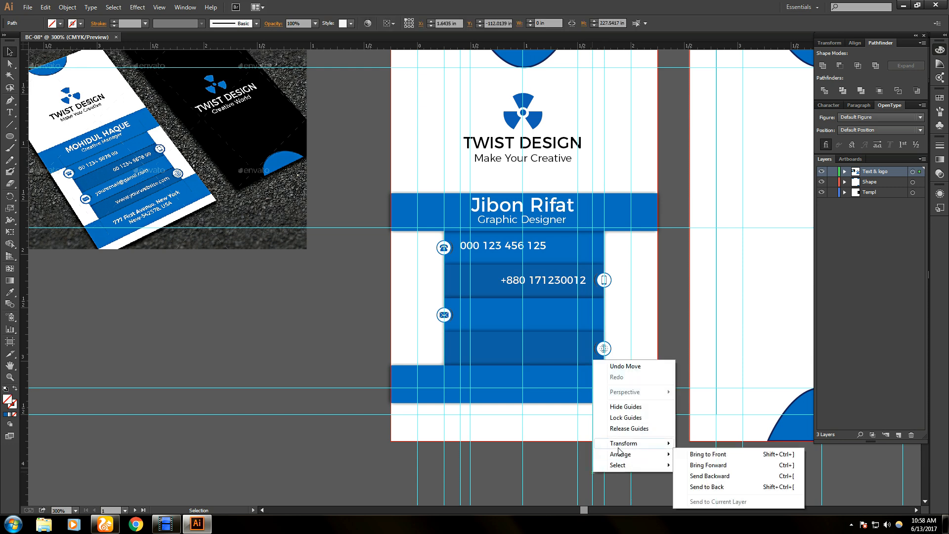
left_click(627, 367)
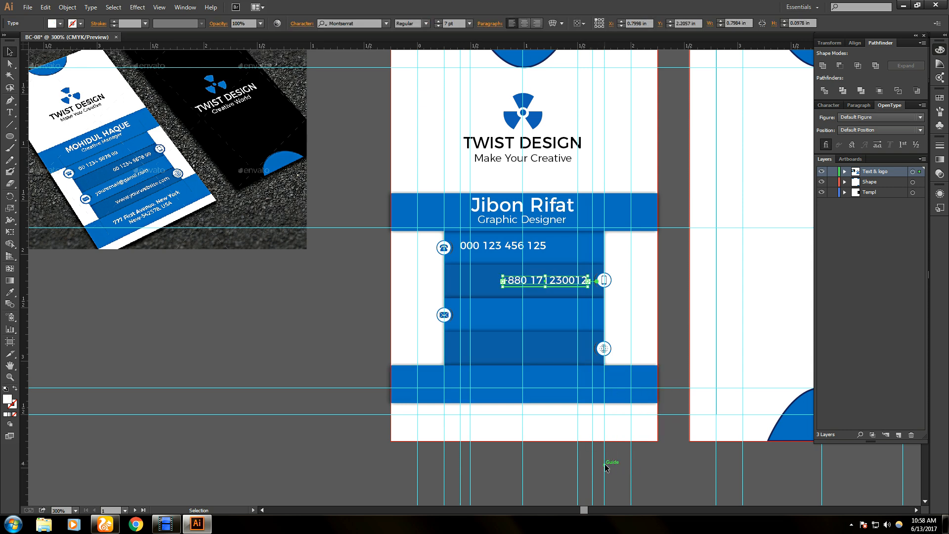
key("Right")
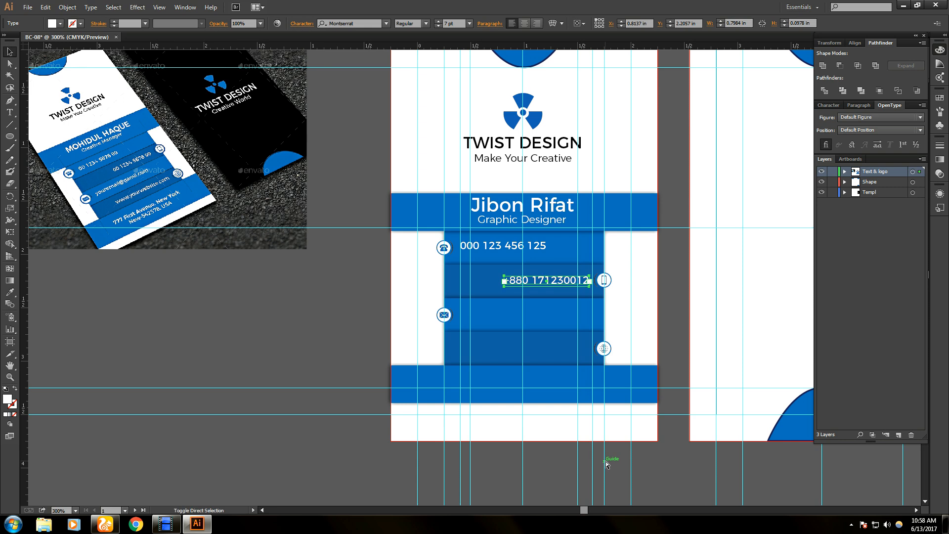
left_click(642, 469)
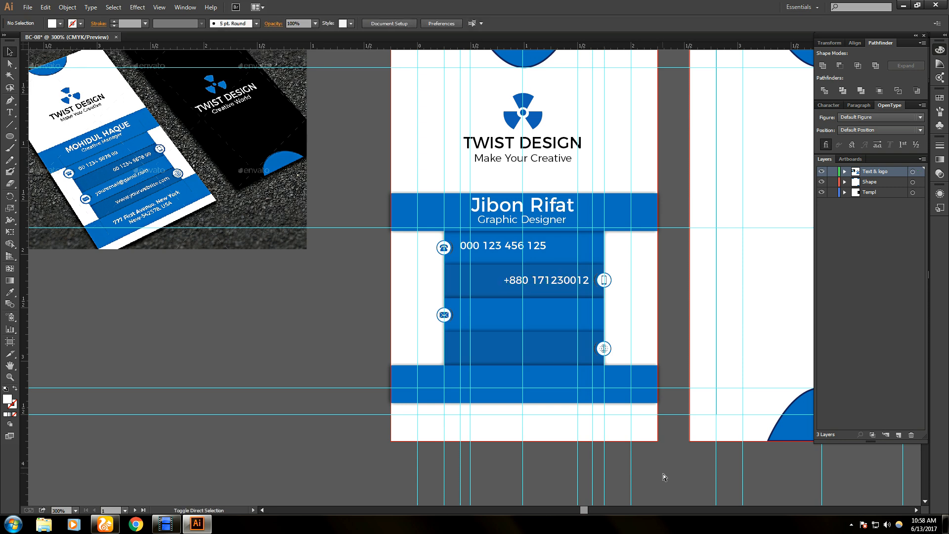
left_click(567, 282)
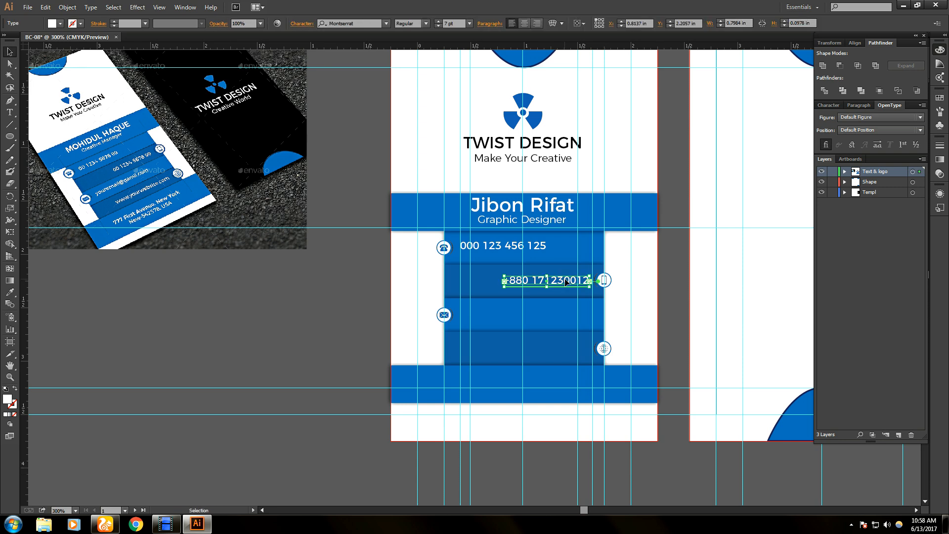
key("Left")
key("Left")
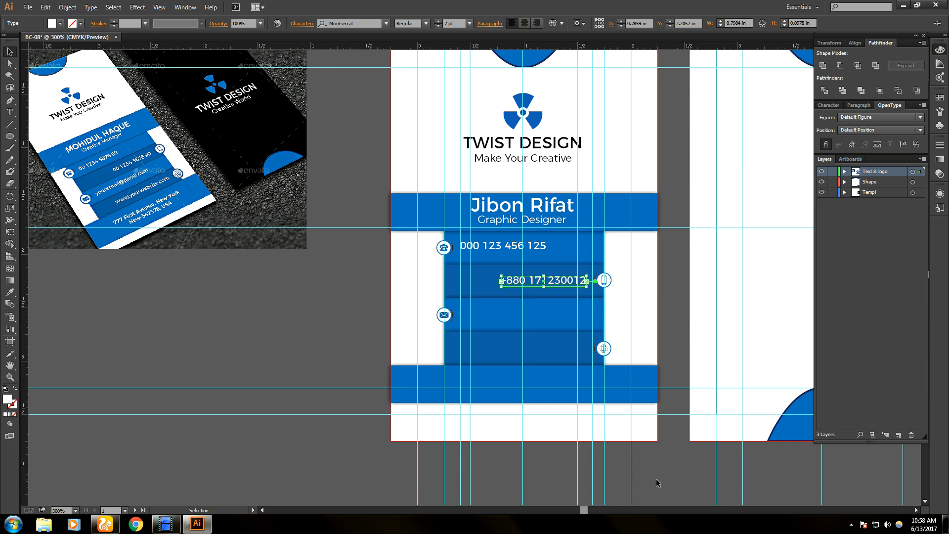
key("Left")
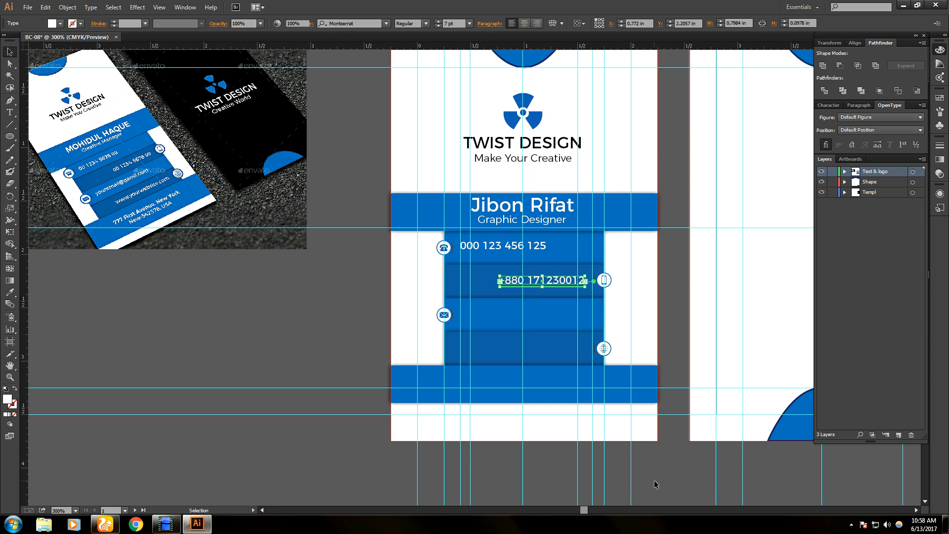
- Try selecting the vertical guide, then lock and unlock the guides
left_click(654, 479)
left_click(592, 484)
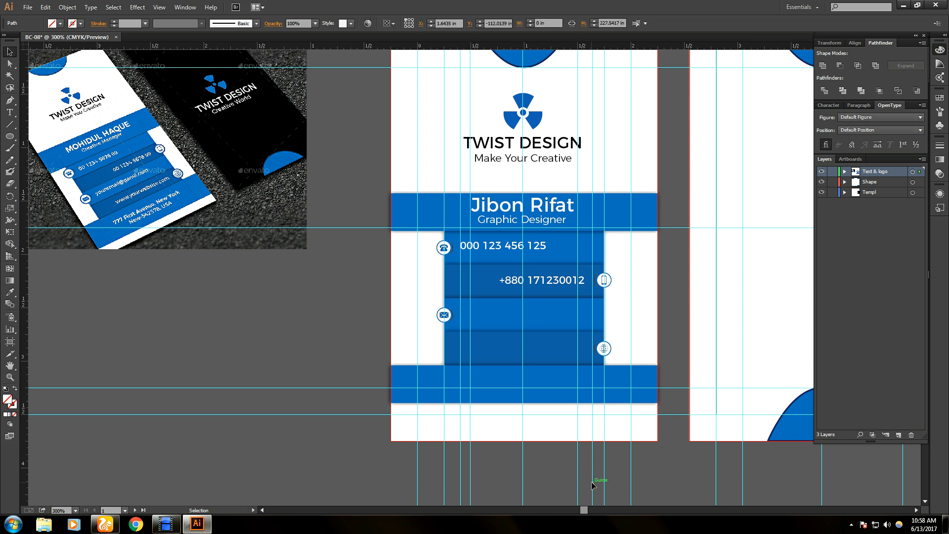
key("ctrl+a")
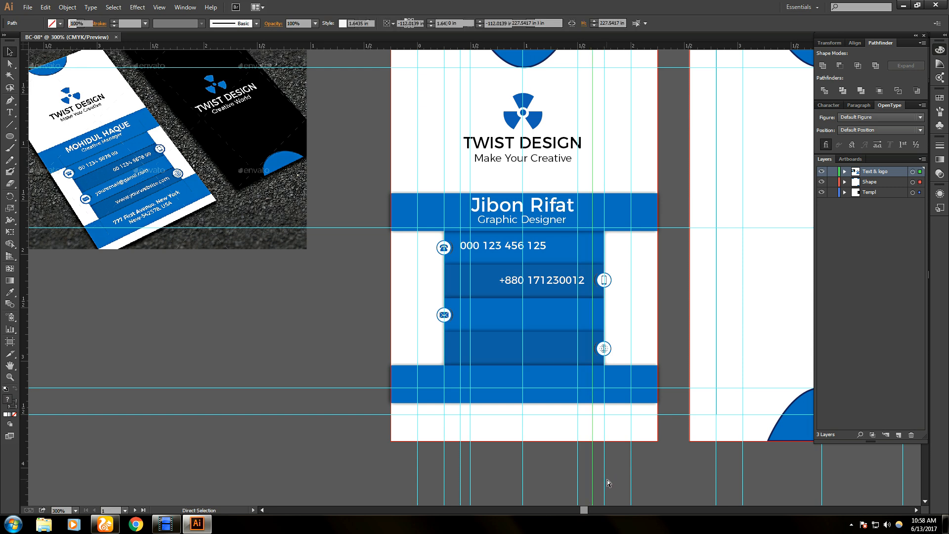
key("ctrl+shift+a")
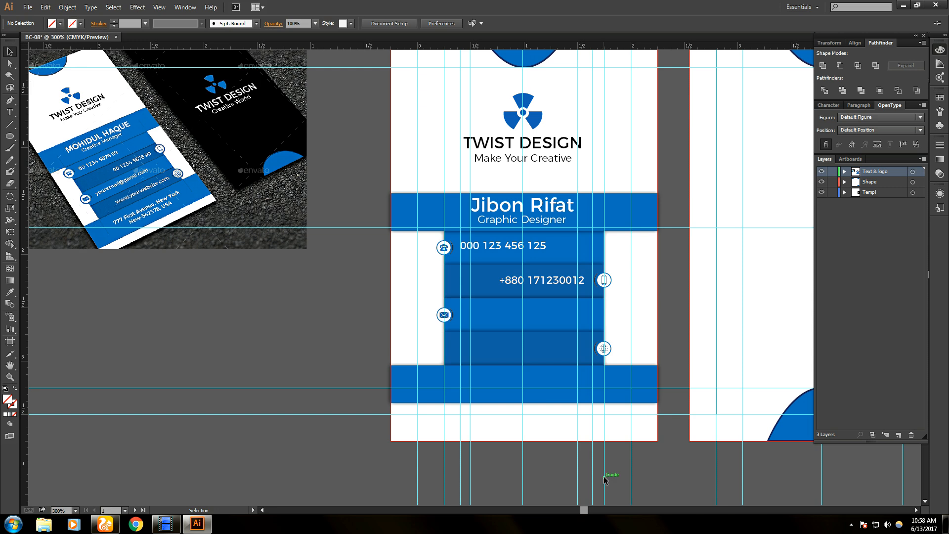
right_click(593, 478)
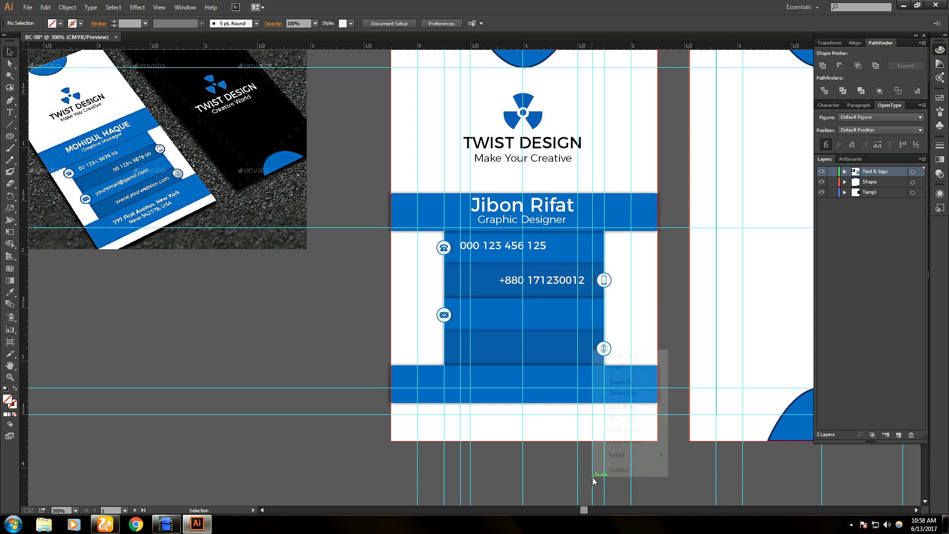
left_click(613, 443)
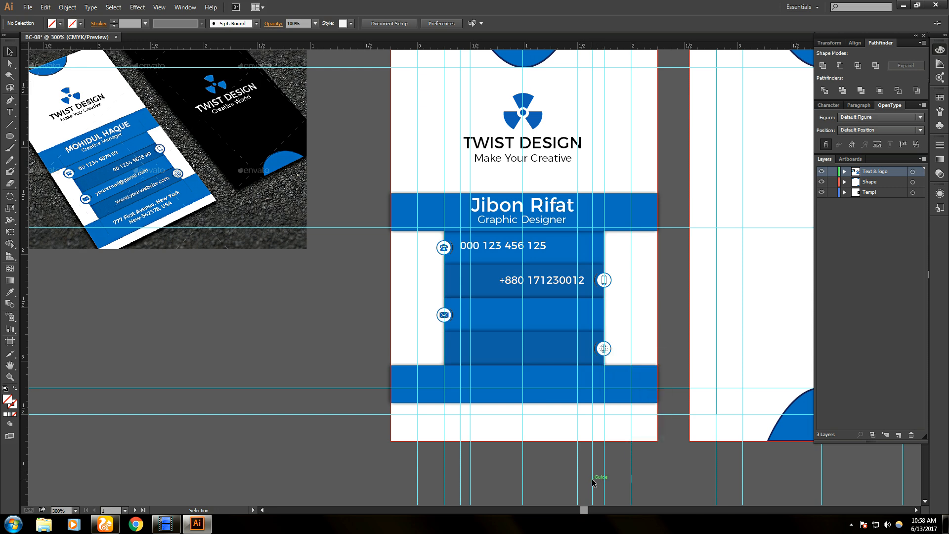
right_click(596, 476)
left_click(617, 440)
- Shift the vertical guide beside the number slightly left with Direct Selection
key("a")
left_click_drag(593, 411, 588, 413)
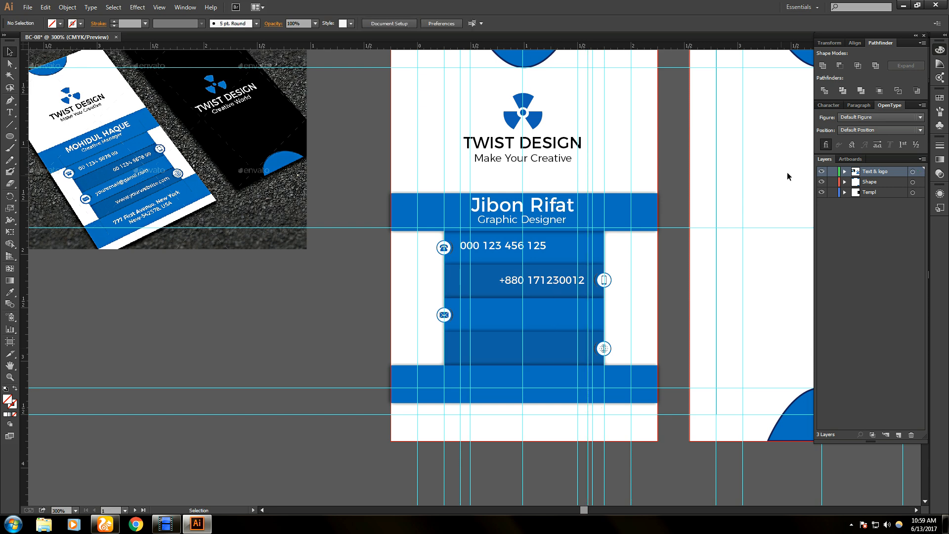
key("ctrl+z")
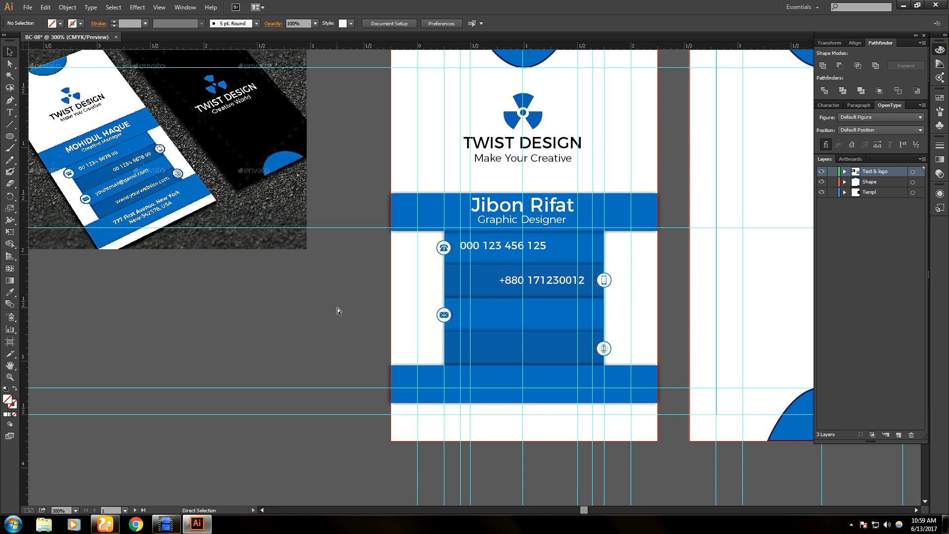
key("ctrl+shift+z")
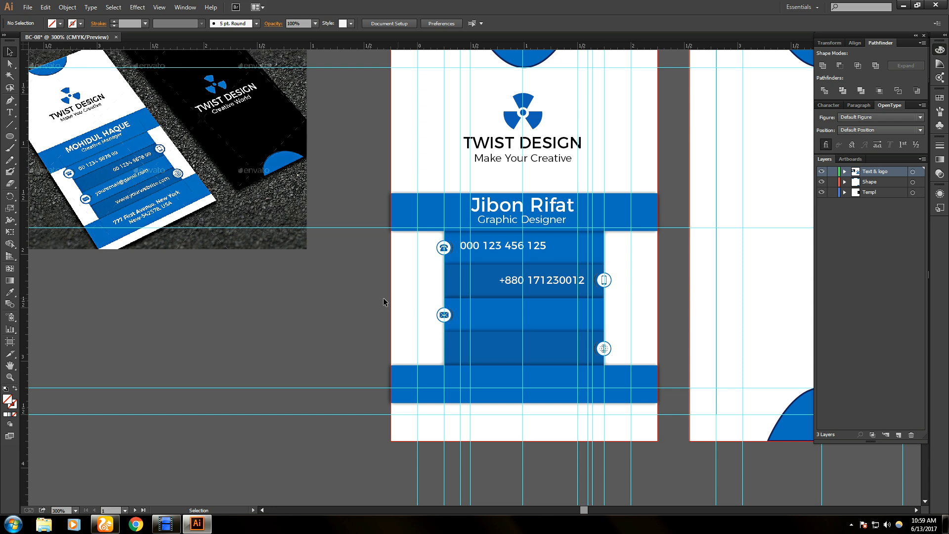
left_click_drag(336, 94, 684, 461)
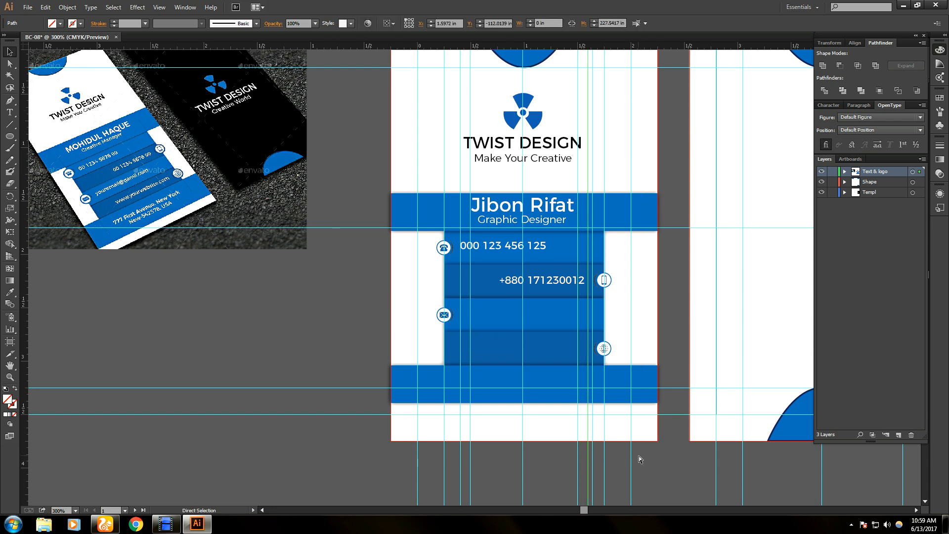
key("ctrl+shift+a")
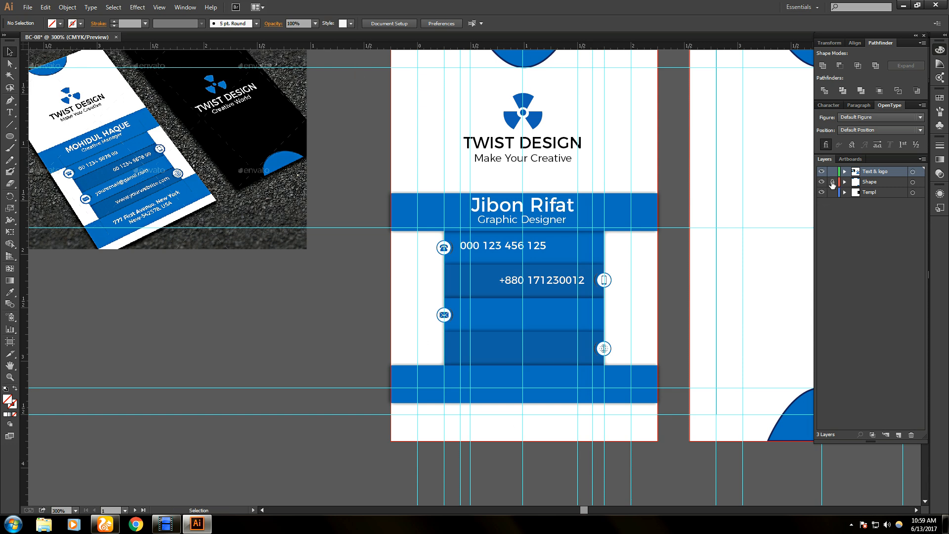
- Delete the old vertical guide and pull a new one beside the contact strips
left_click(880, 184)
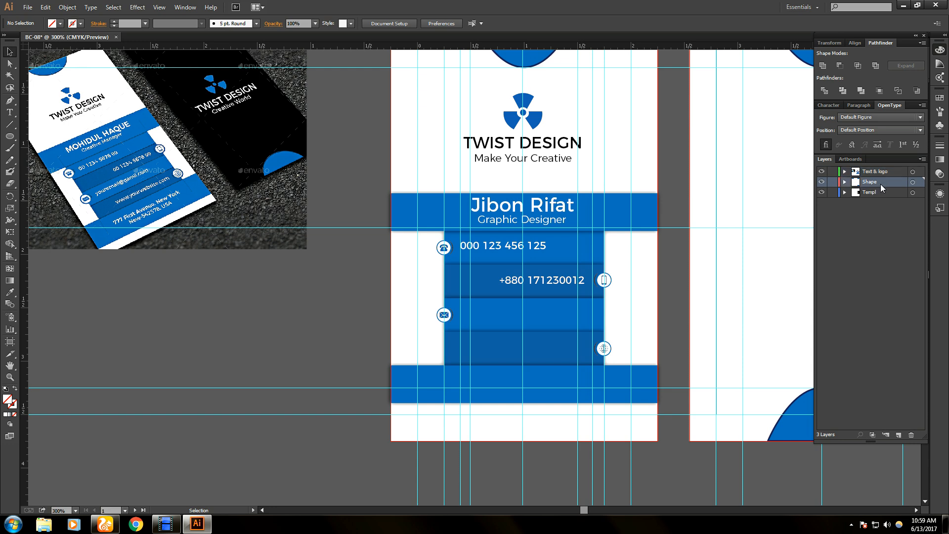
left_click(885, 195, "shift")
left_click(880, 173, "shift")
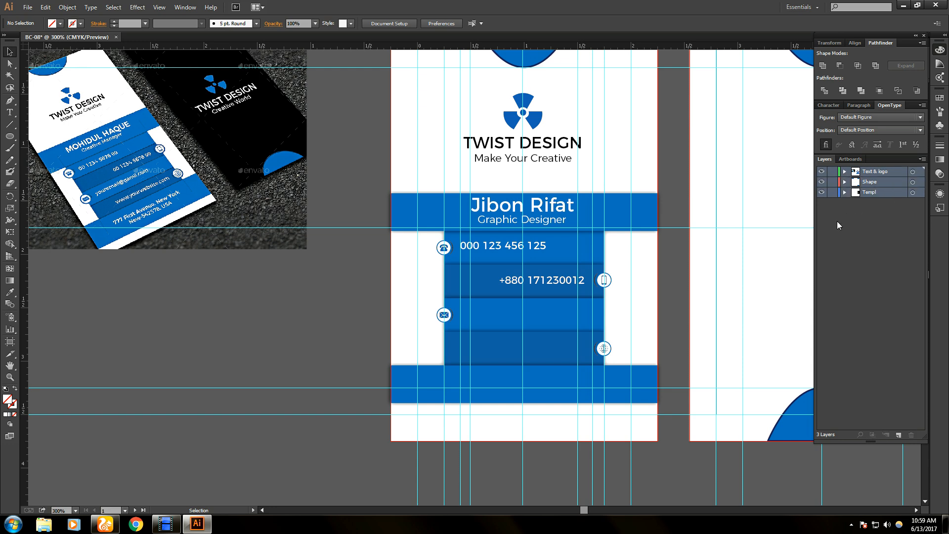
key("ctrl+a")
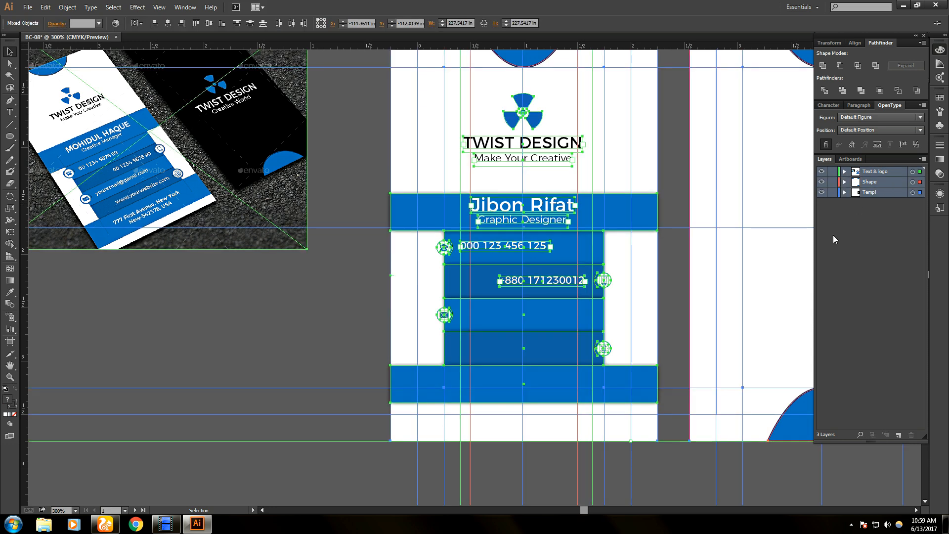
left_click(611, 466)
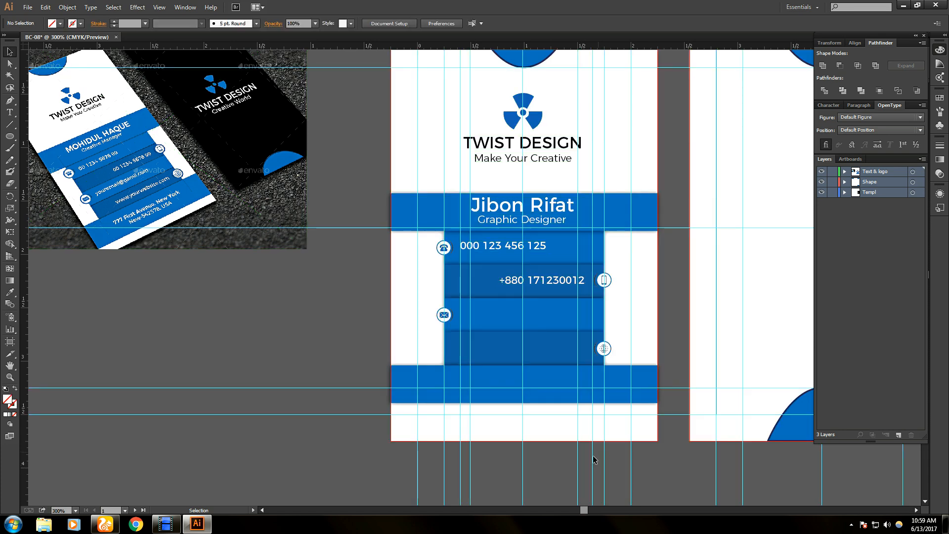
left_click(592, 459)
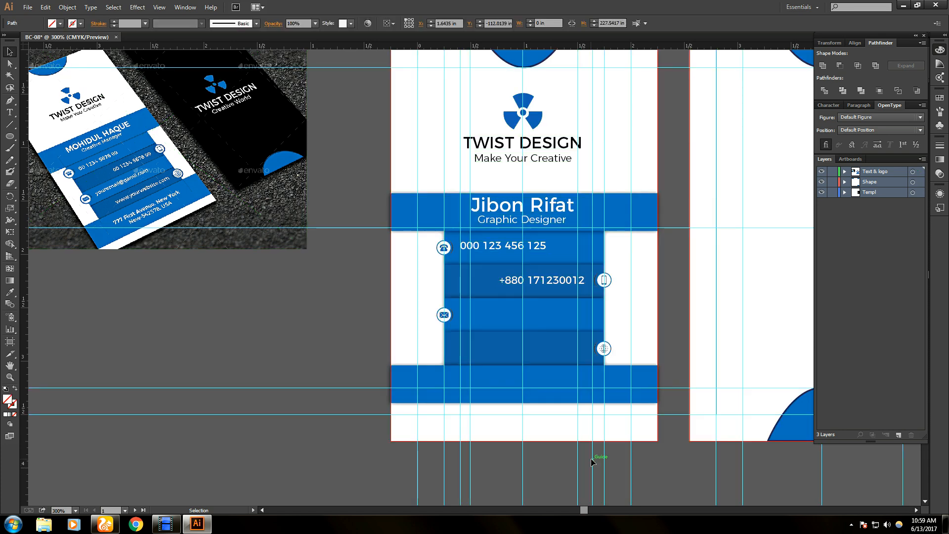
key("Delete")
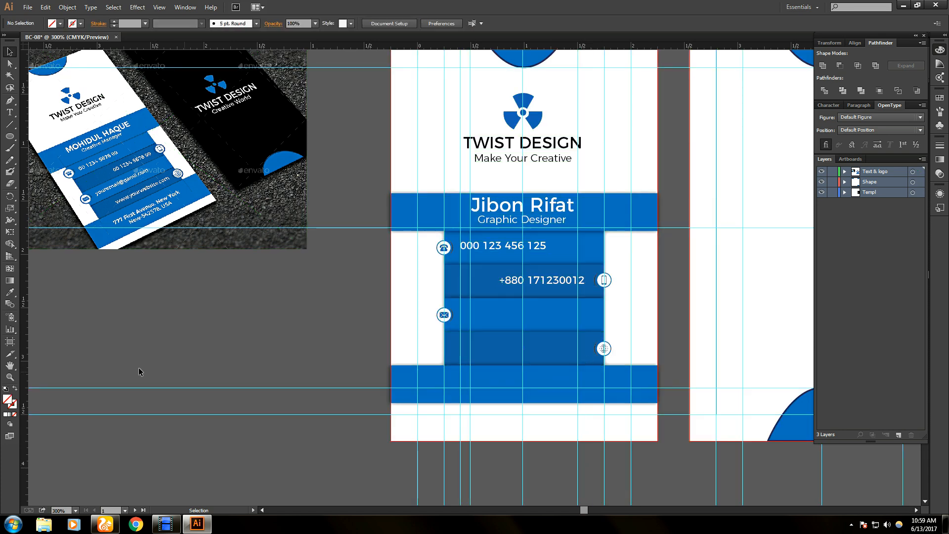
left_click_drag(24, 340, 588, 402)
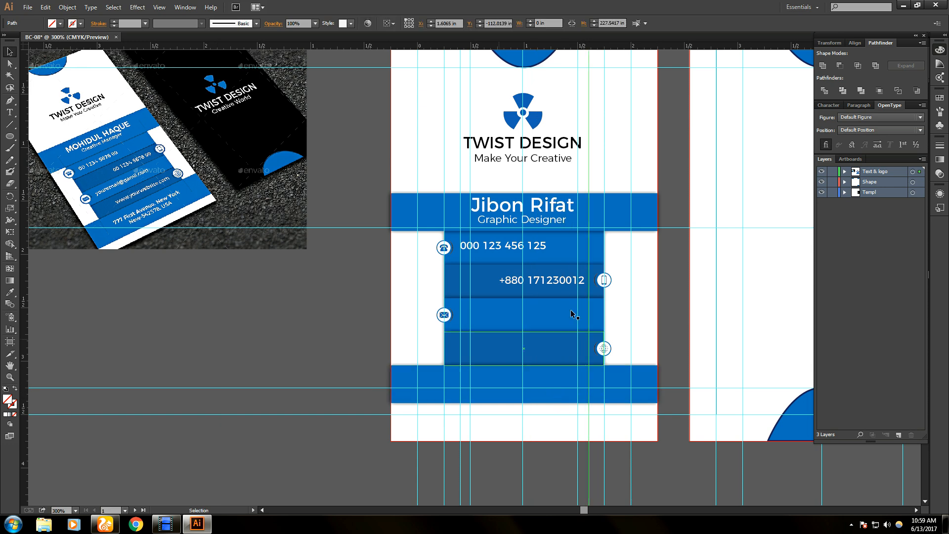
left_click(564, 285)
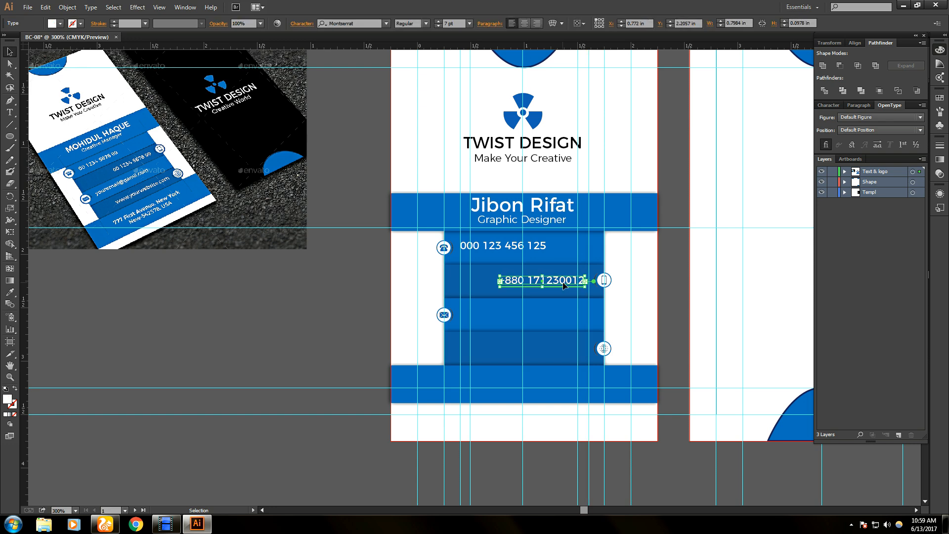
key("Right")
key("Right")
key("Right")
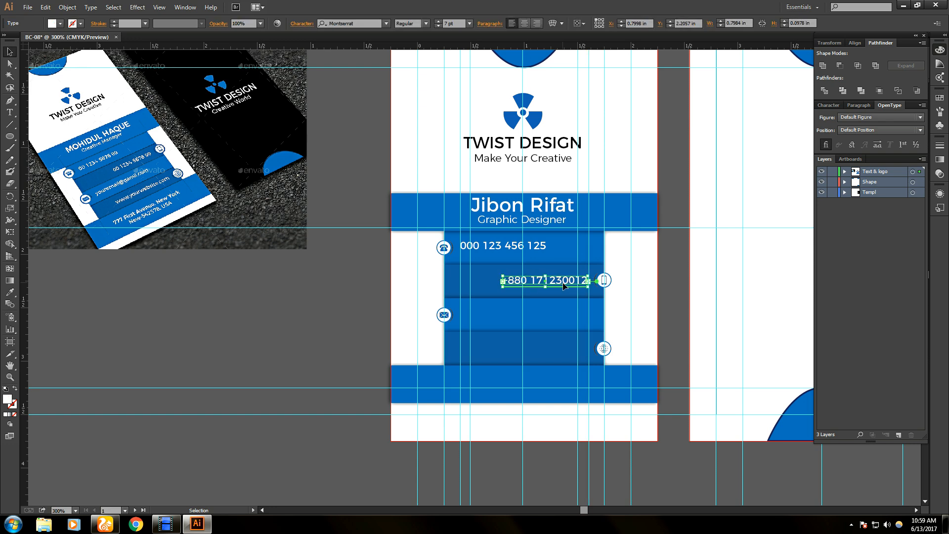
left_click(306, 318)
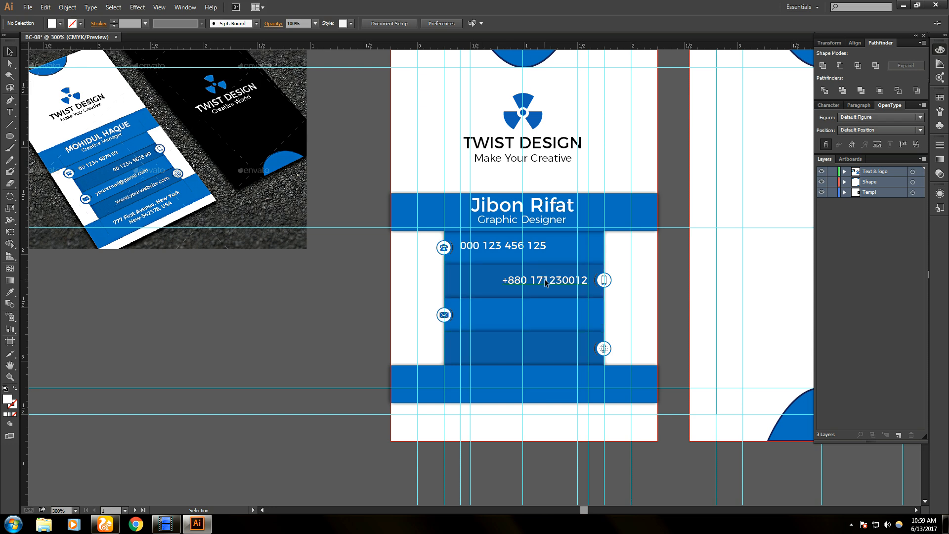
left_click_drag(545, 282, 512, 316)
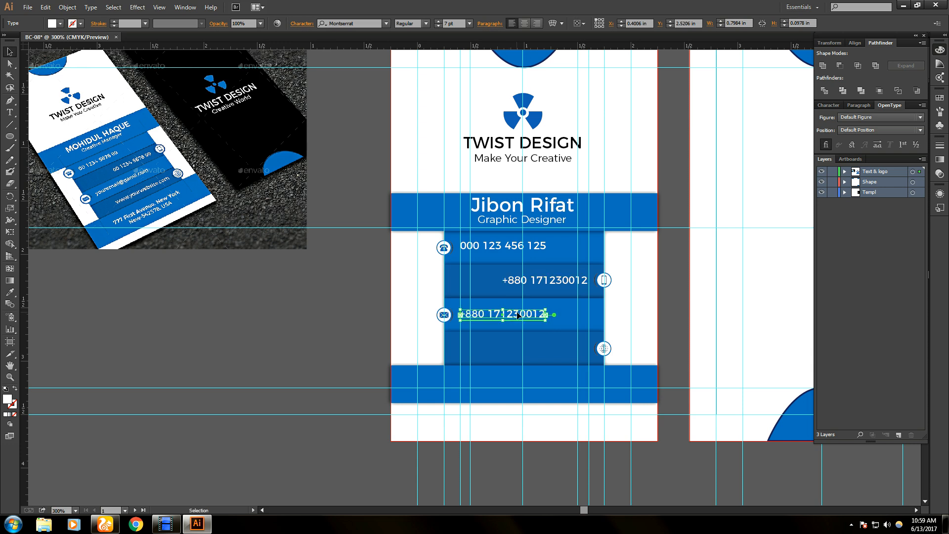
- Replace the copied number with the card's e-mail address and widen its text box
double_click(518, 315)
key("ctrl+a")
key("BackSpace")
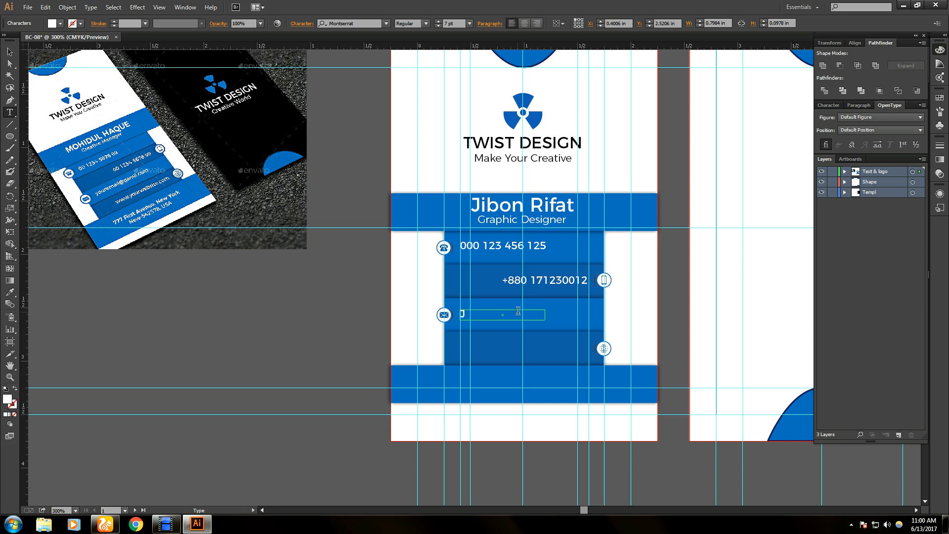
key("Escape")
mouse_move(545, 315)
left_mouse_down()
mouse_move(562, 315)
mouse_move(552, 316)
left_mouse_up()
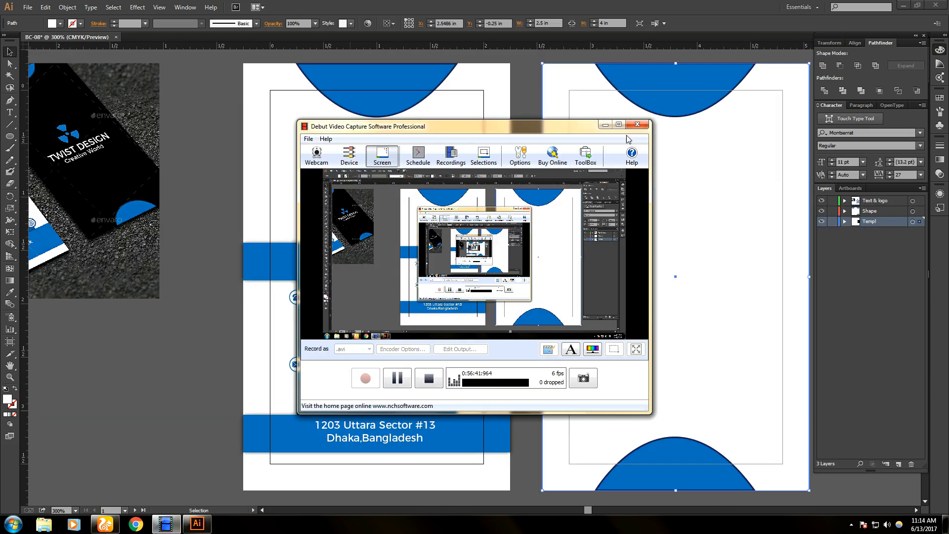
- Pan to the black front card beside the blank middle card and show guides
left_click(604, 125)
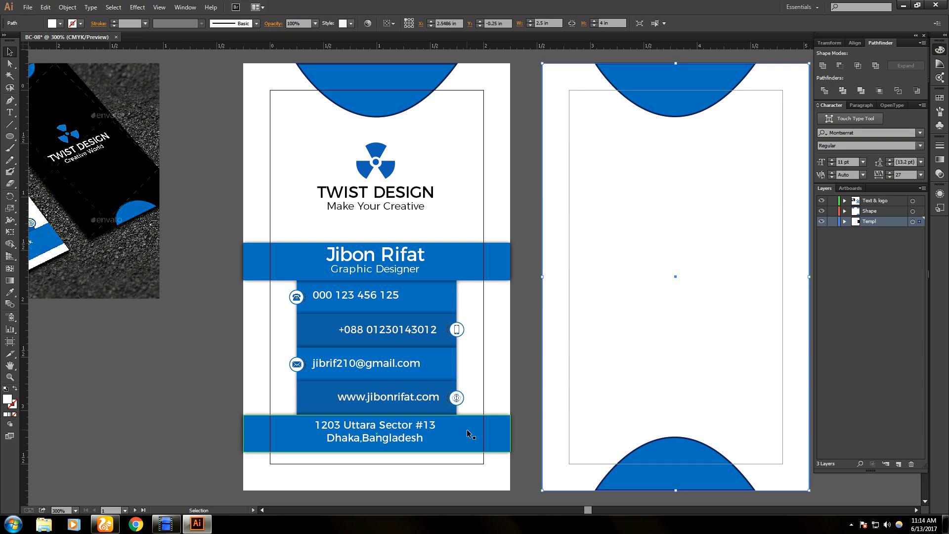
left_click_drag(636, 337, 563, 332)
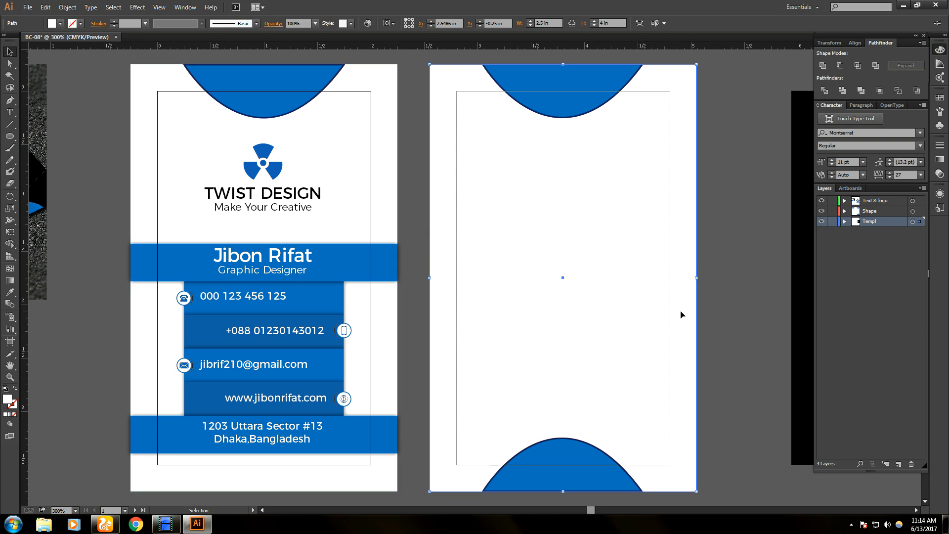
key("space")
left_click_drag(725, 313, 568, 313)
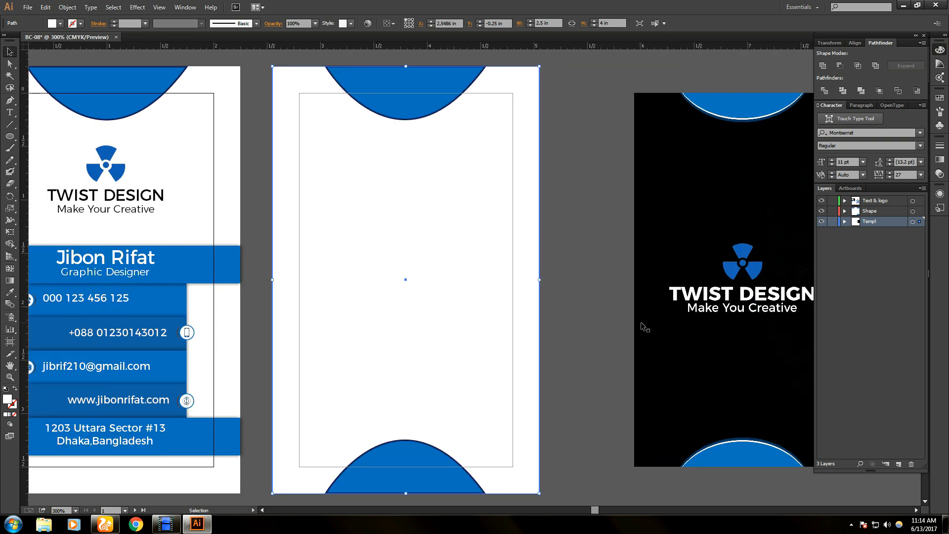
key("space")
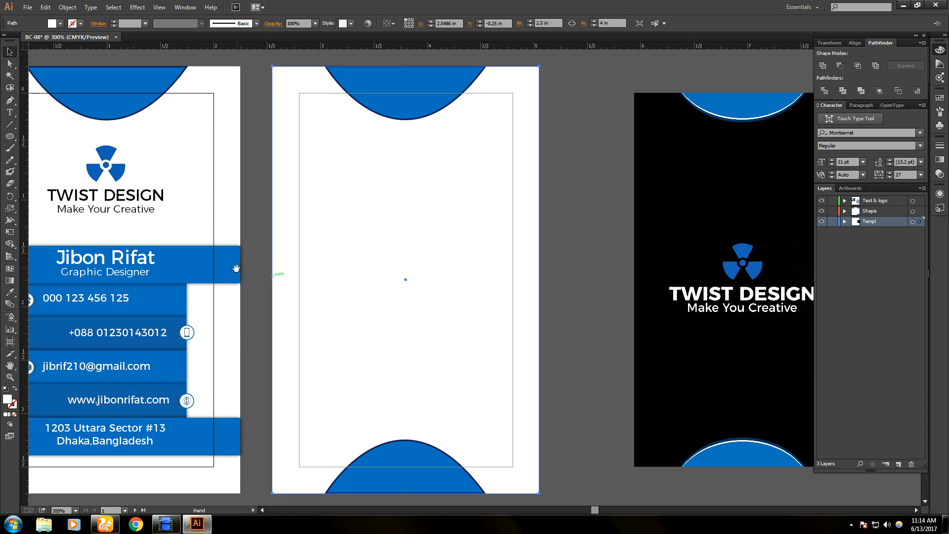
mouse_move(242, 269)
left_mouse_down()
mouse_move(699, 301)
mouse_move(403, 292)
mouse_move(204, 263)
mouse_move(237, 283)
left_mouse_up()
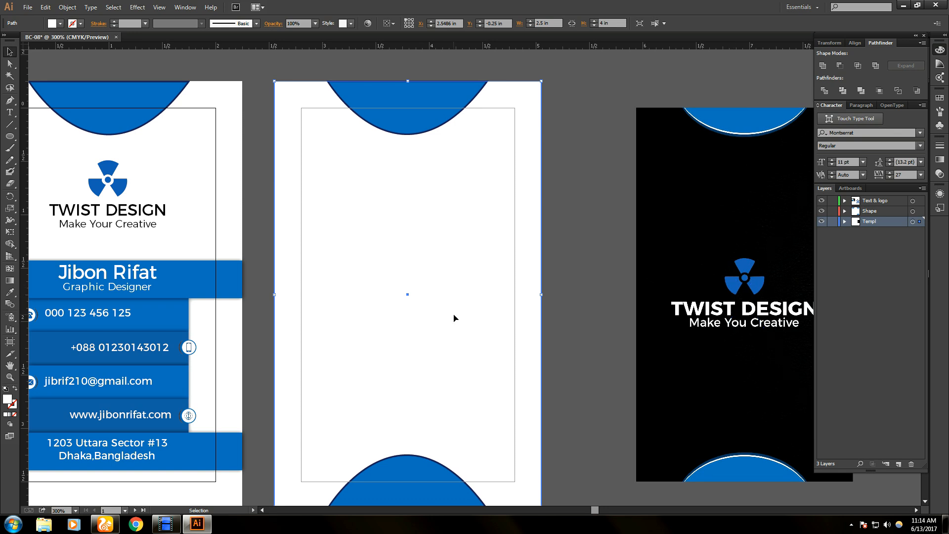
key("a")
key("ctrl+semicolon")
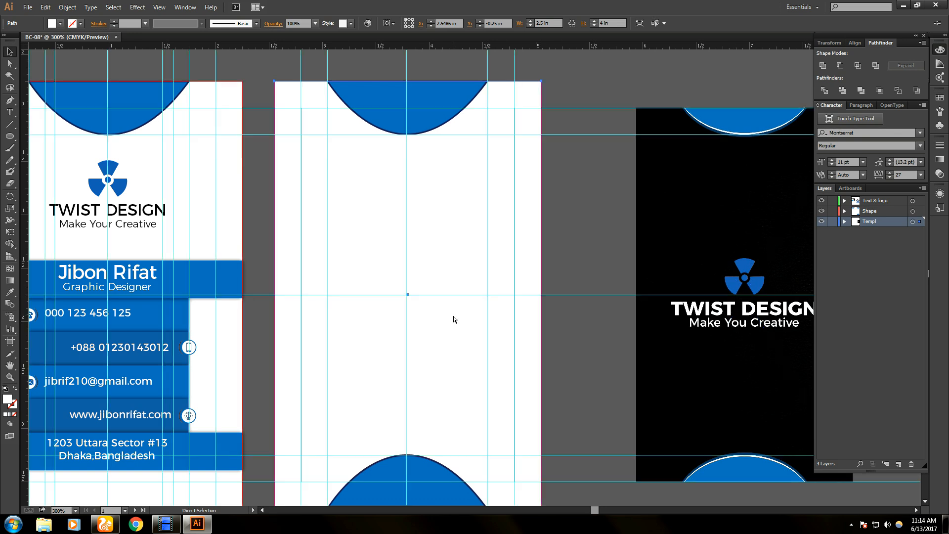
key("v")
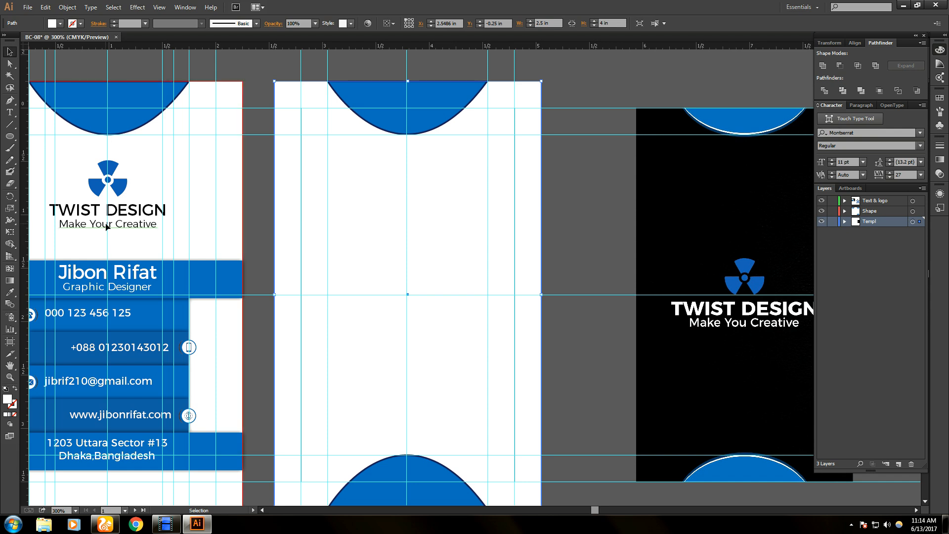
- Copy the logo, TWIST DESIGN title and tagline onto the middle card's centre
left_click(107, 223)
left_click(118, 213, "shift")
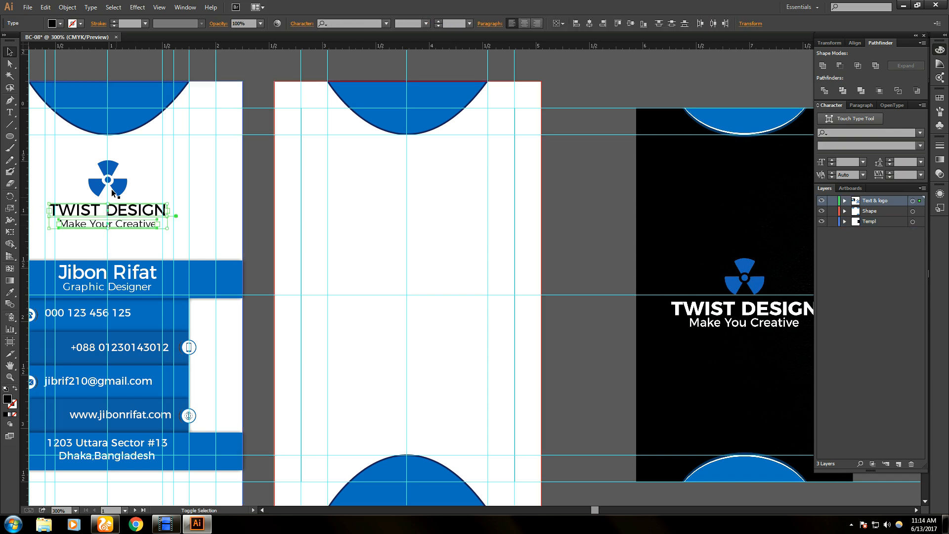
left_click(113, 186, "shift")
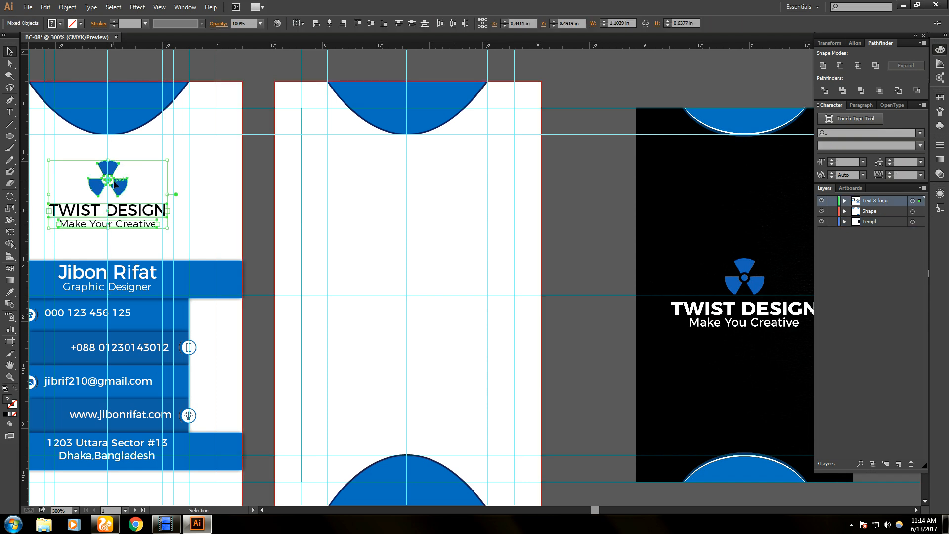
left_click_drag(115, 185, 410, 275)
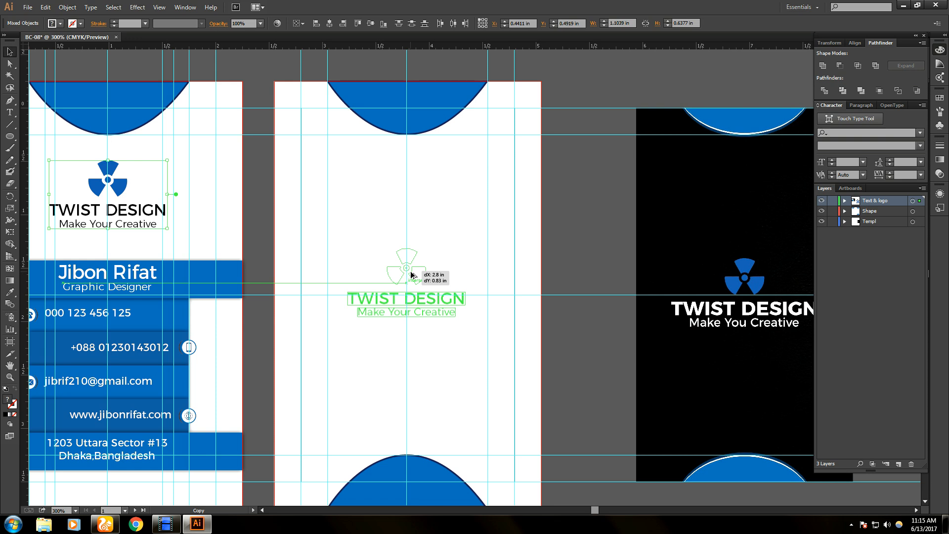
left_click_drag(411, 275, 410, 275)
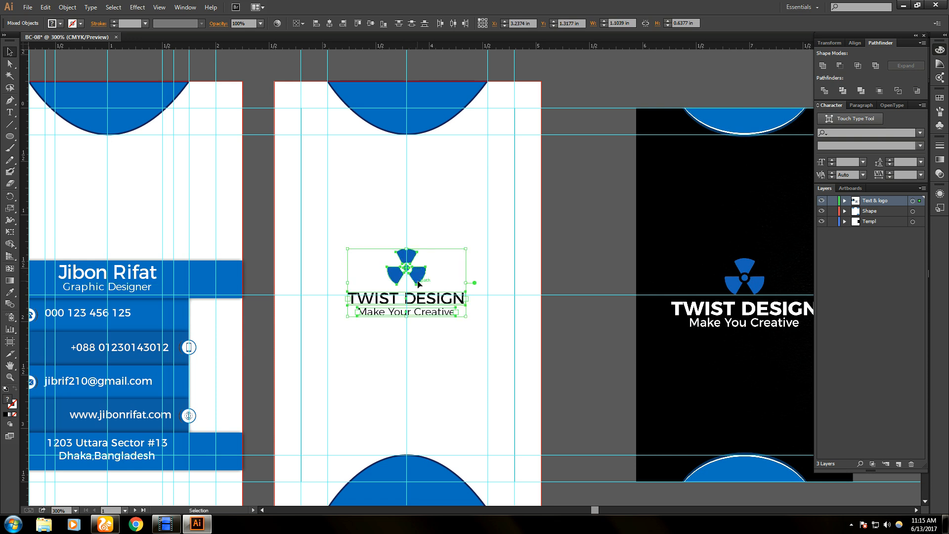
key("Down")
key("Down")
key("Down")
key("Down")
key("Down")
key("Down")
key("Down")
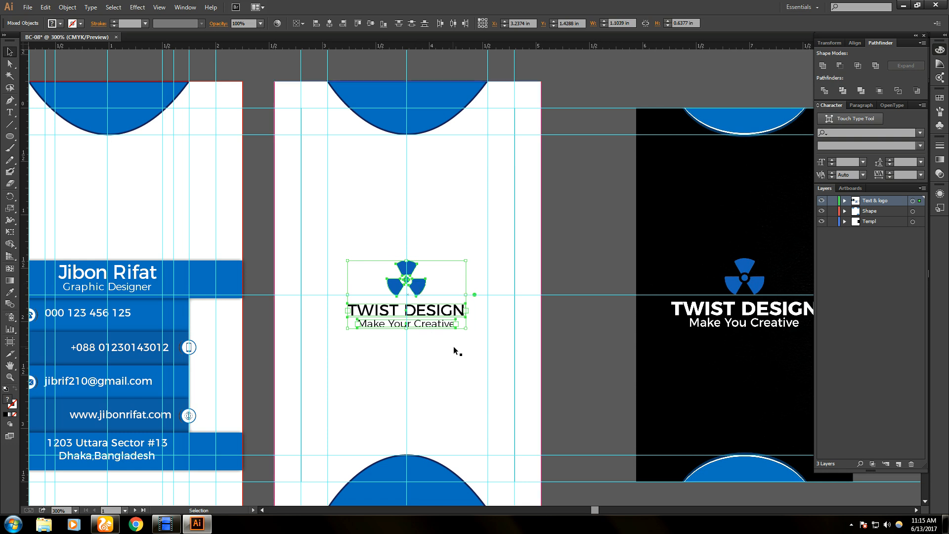
left_click(445, 329)
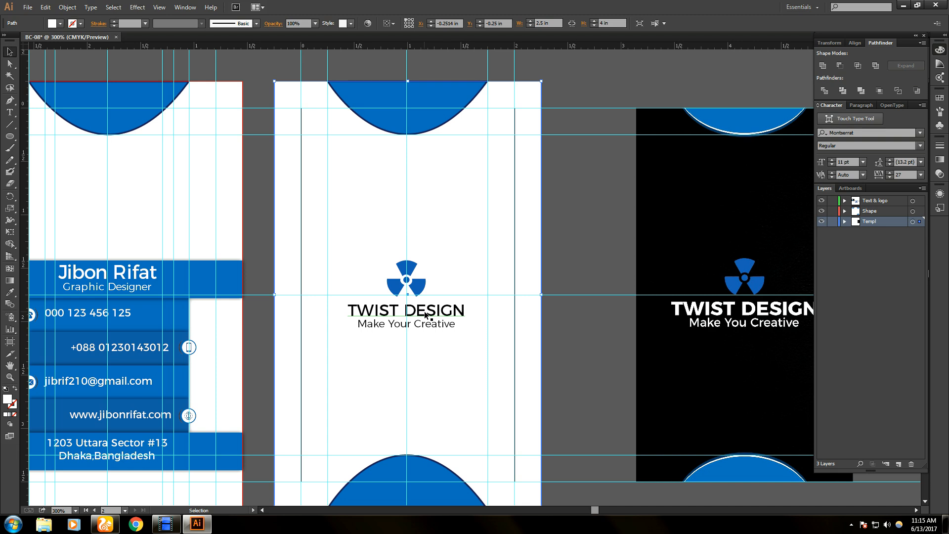
- Undo the stray background moves and enlarge the copied logo icon above the title
left_click_drag(340, 255, 475, 351)
key("ctrl+z")
left_click_drag(445, 266, 427, 275)
key("ctrl+z")
left_click(406, 280)
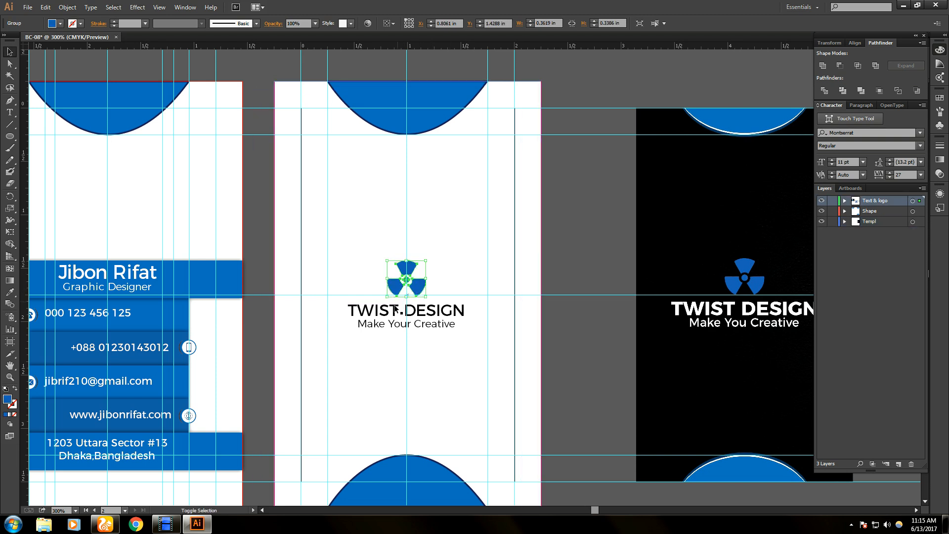
left_click(408, 310, "shift")
left_click(410, 325, "shift")
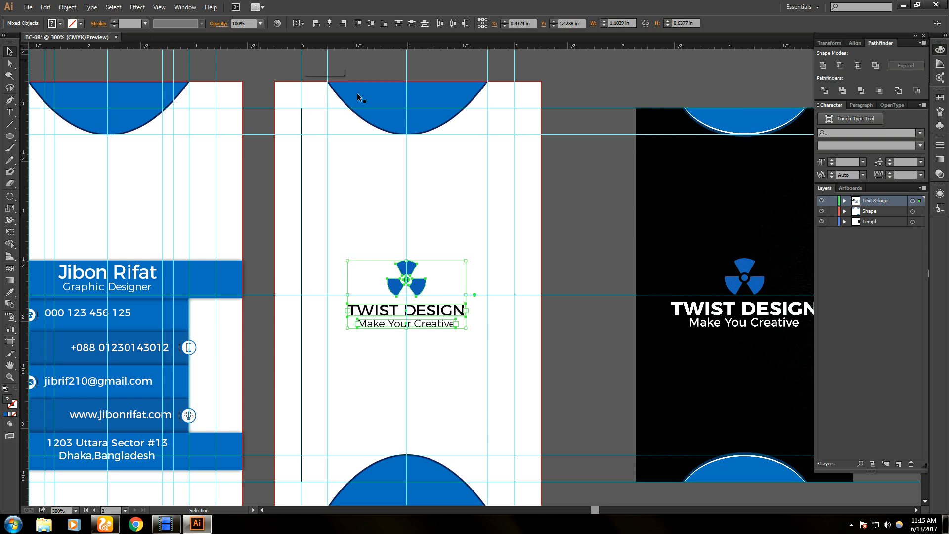
left_click(457, 362)
left_click(412, 273)
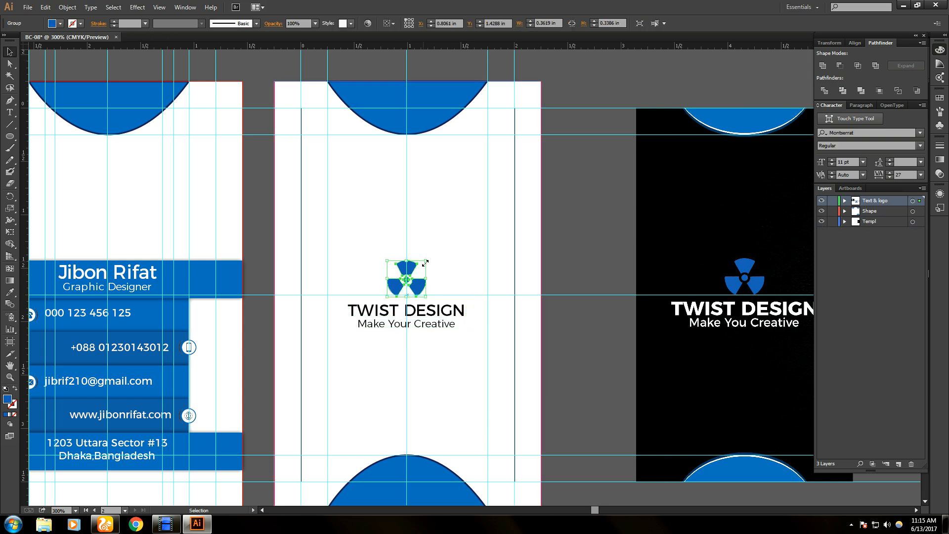
mouse_move(425, 262)
left_mouse_down()
mouse_move(438, 252)
mouse_move(416, 278)
left_mouse_up()
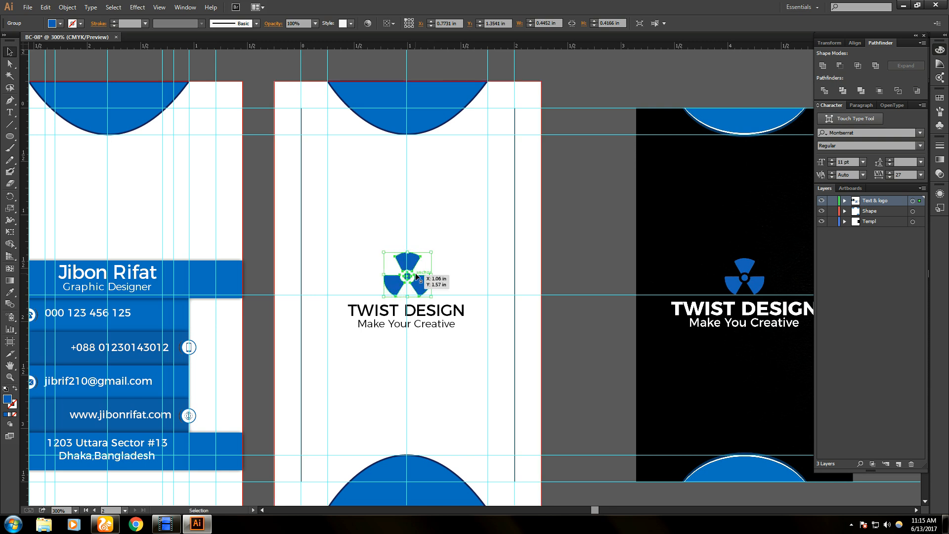
- Nudge the enlarged logo icon slightly left so it centres over TWIST DESIGN
scroll(417, 283, "up", 4)
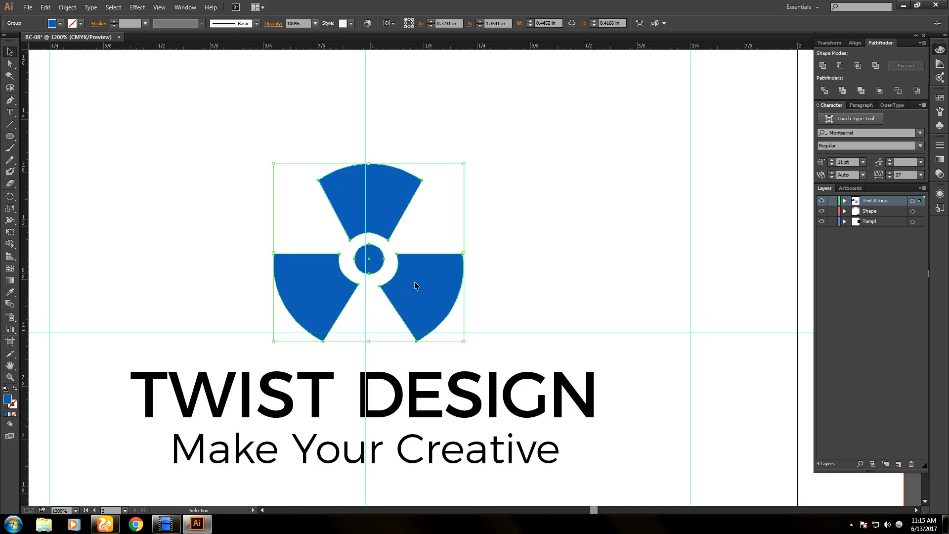
mouse_move(414, 285)
left_mouse_down()
mouse_move(414, 275)
mouse_move(412, 287)
left_mouse_up()
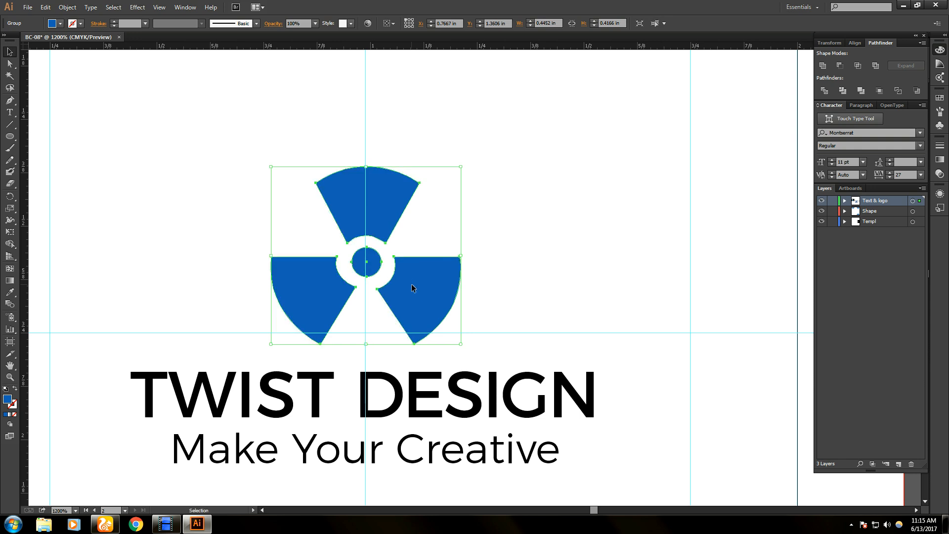
key("ctrl+minus")
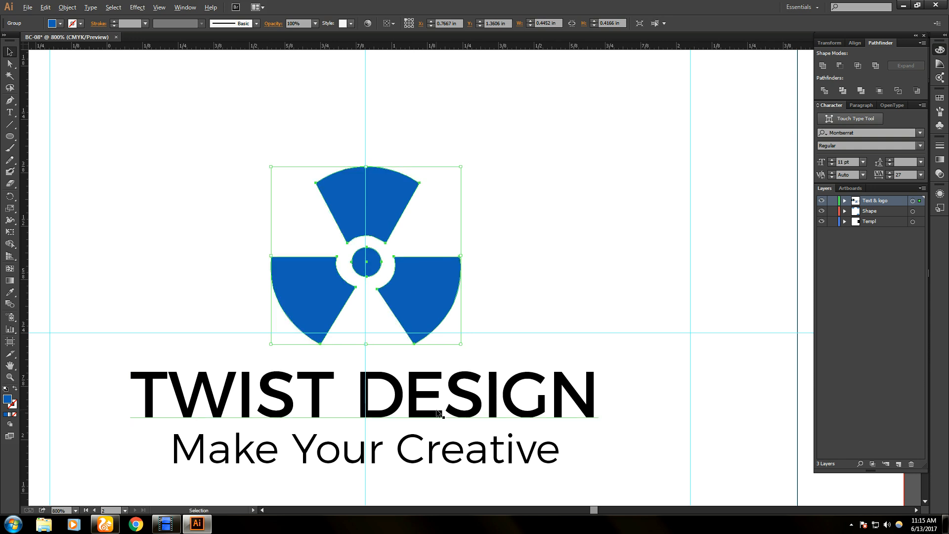
key("ctrl+minus")
double_click(440, 411)
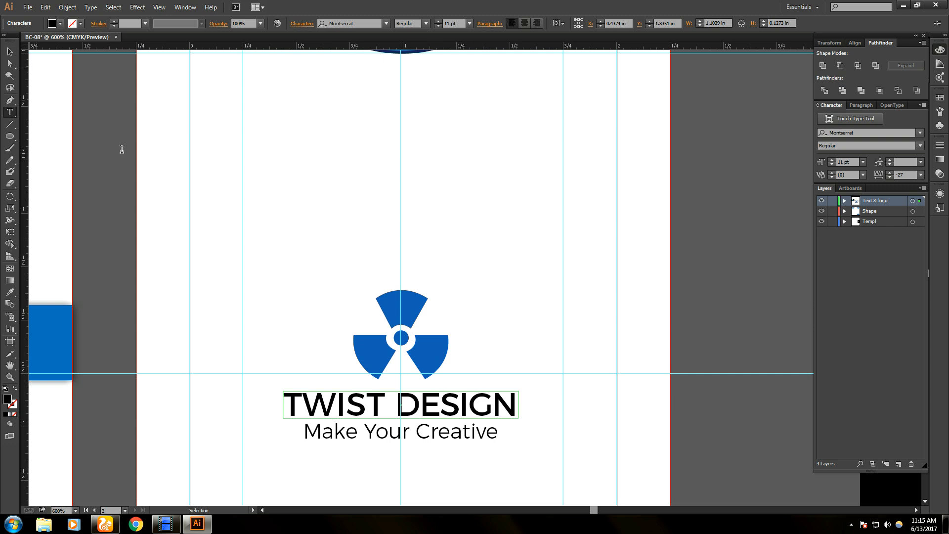
- Raise the TWIST DESIGN title's font size to 13 pt
key("ctrl")
key("ctrl+a")
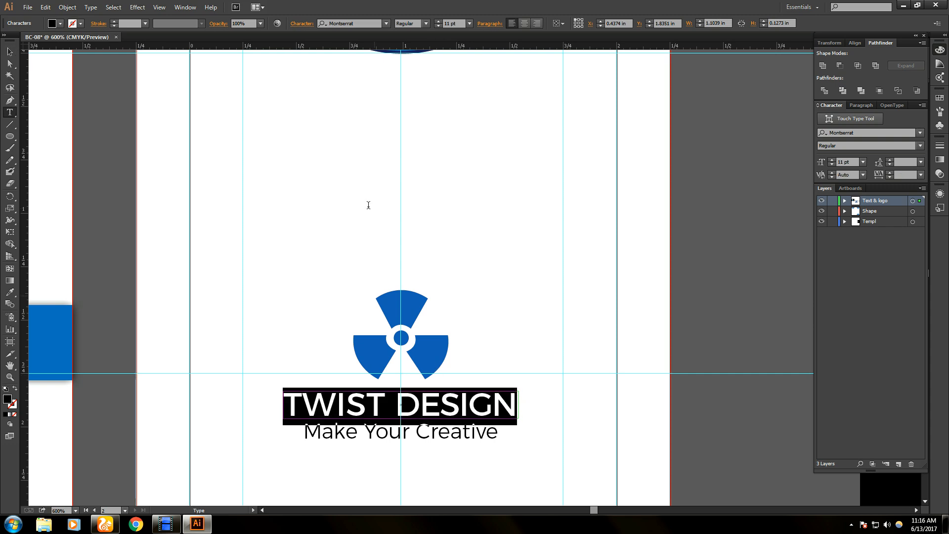
left_click(438, 21)
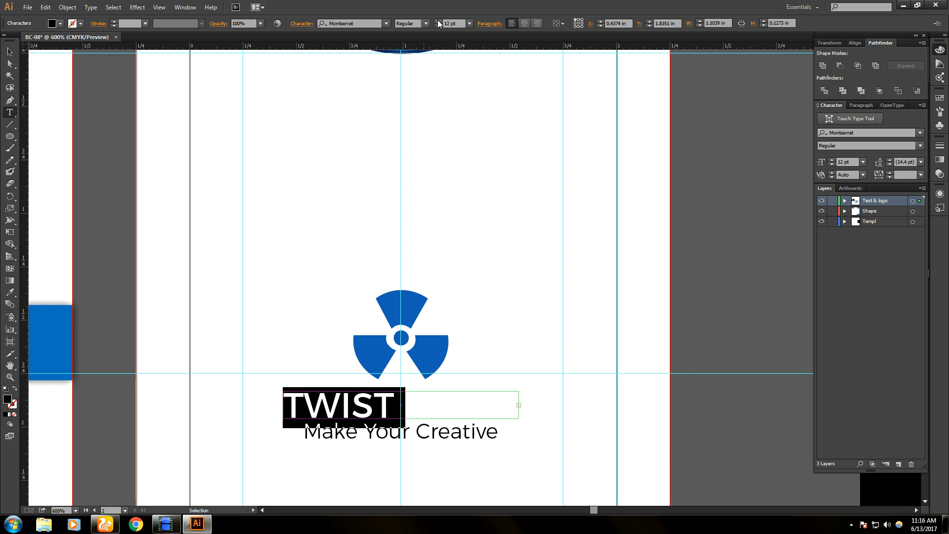
left_click(439, 23)
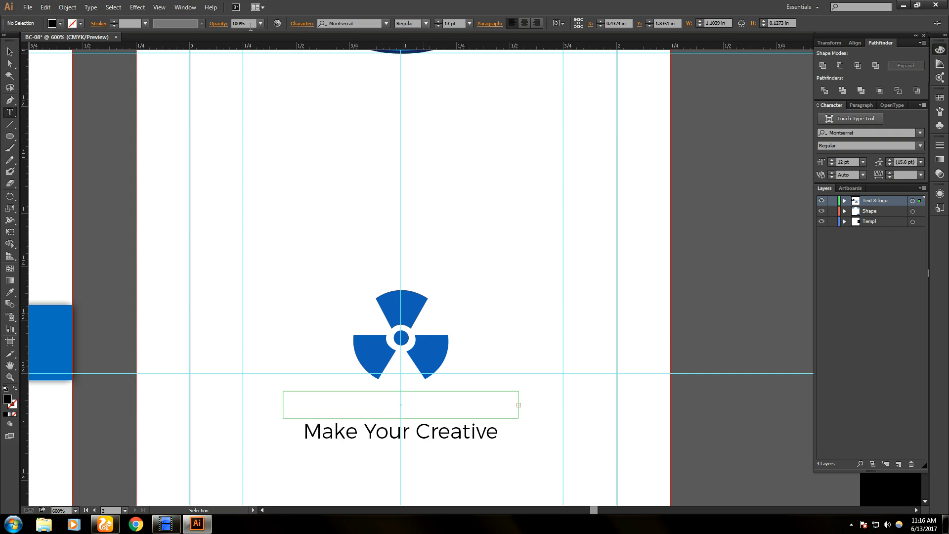
key("Escape")
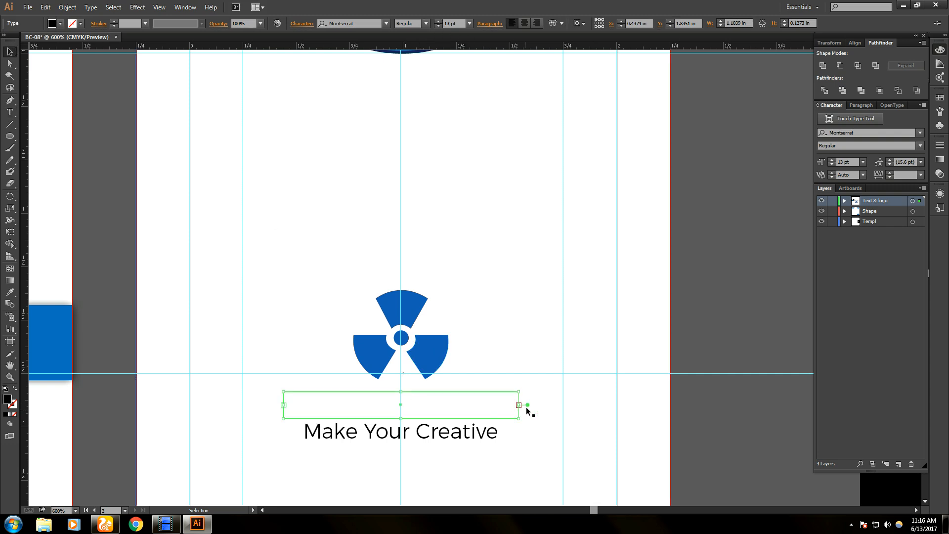
- Resize the title's text frame to show the full title, centred under the logo
left_click_drag(519, 404, 558, 406)
left_click_drag(282, 405, 260, 405)
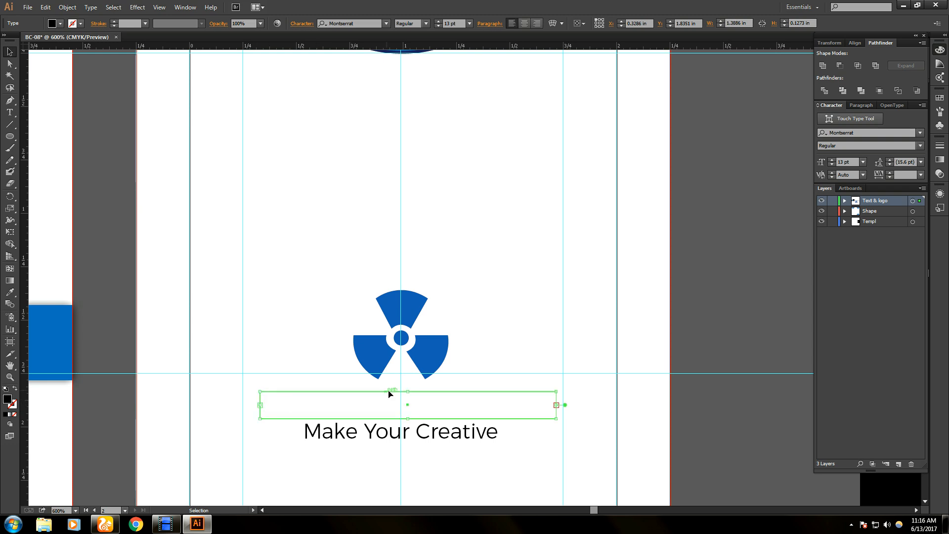
left_click_drag(408, 392, 407, 386)
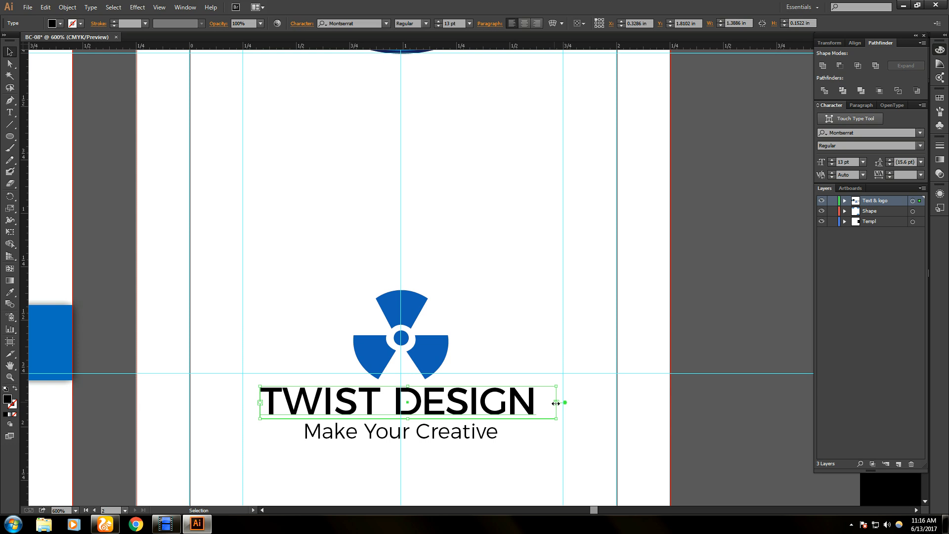
left_click_drag(556, 403, 541, 403)
left_click_drag(474, 404, 490, 406)
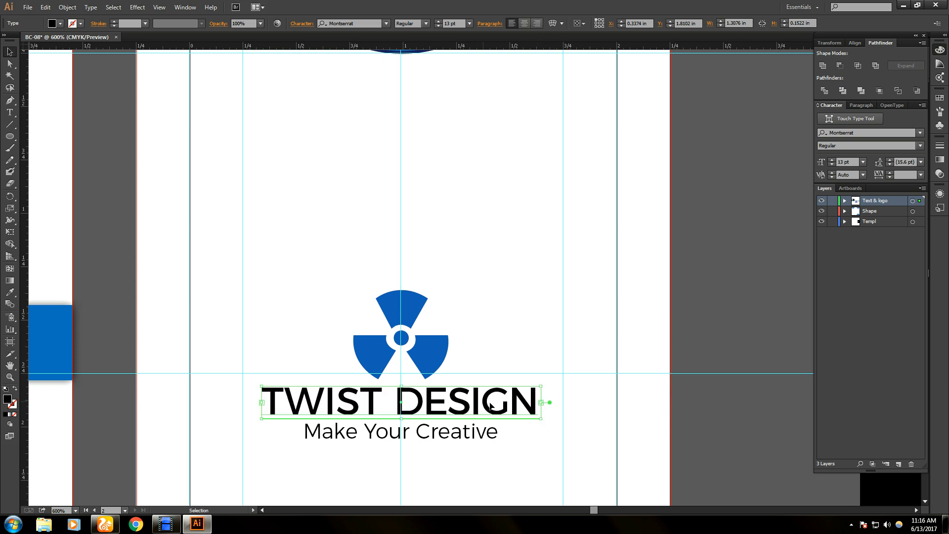
scroll(430, 450, "up", 4)
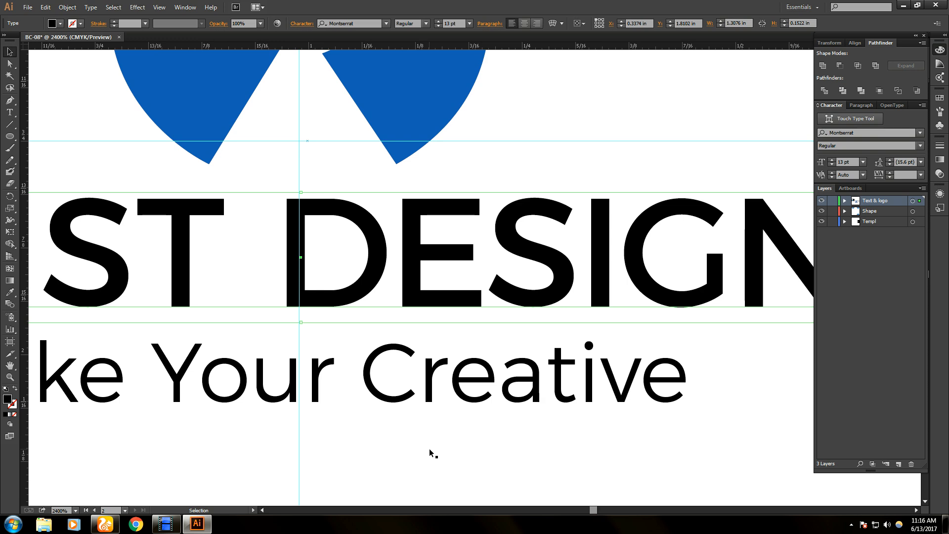
left_click_drag(356, 251, 362, 267)
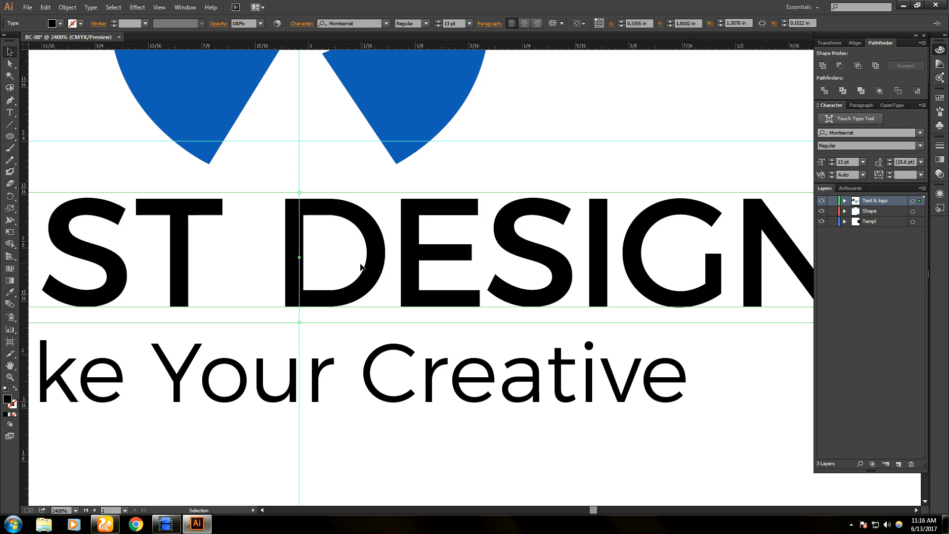
scroll(388, 365, "down", 2)
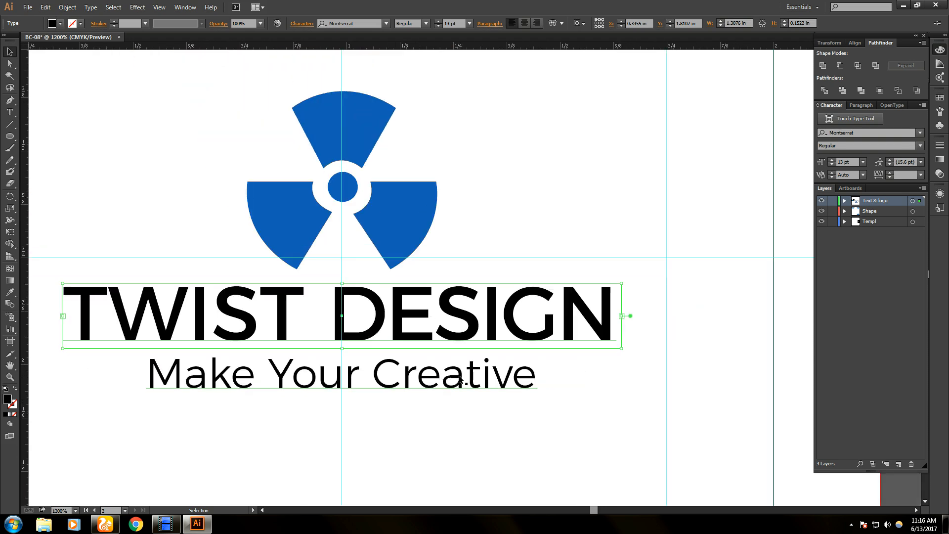
- Enlarge the Make Your Creative tagline to 10 pt and widen its text box
left_click(391, 386)
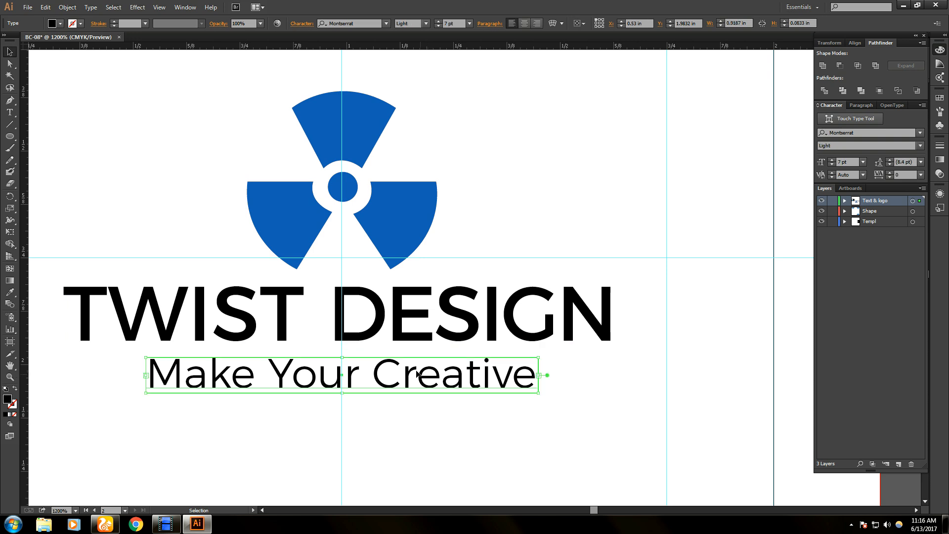
key("t")
triple_click(428, 388)
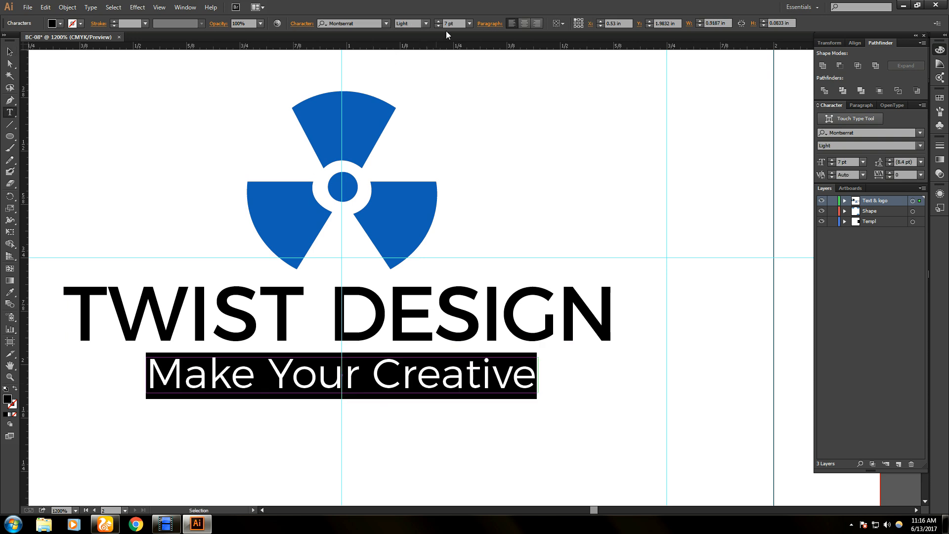
left_click(438, 21)
left_click(438, 22)
left_click(438, 21)
left_click(10, 52)
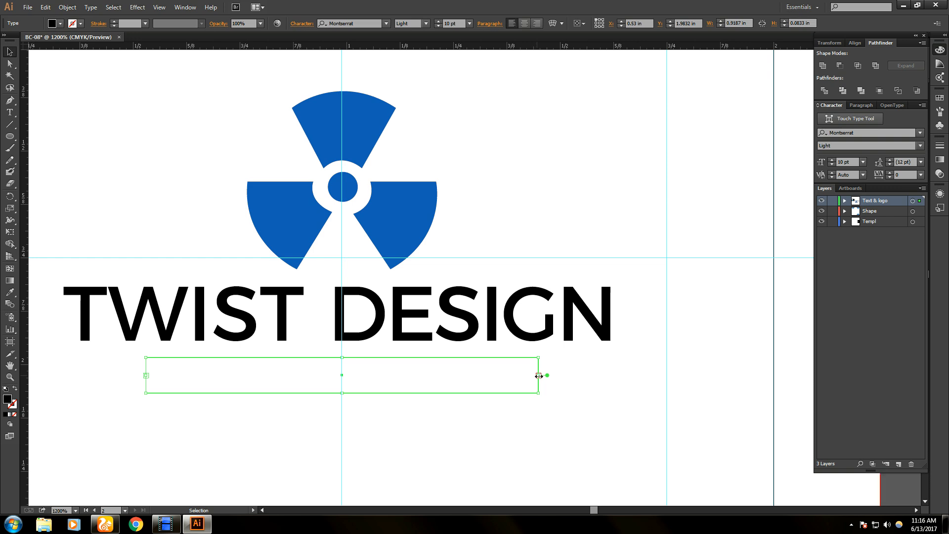
left_click_drag(539, 375, 611, 376)
mouse_move(380, 395)
left_mouse_down()
mouse_move(381, 419)
mouse_move(385, 406)
left_mouse_up()
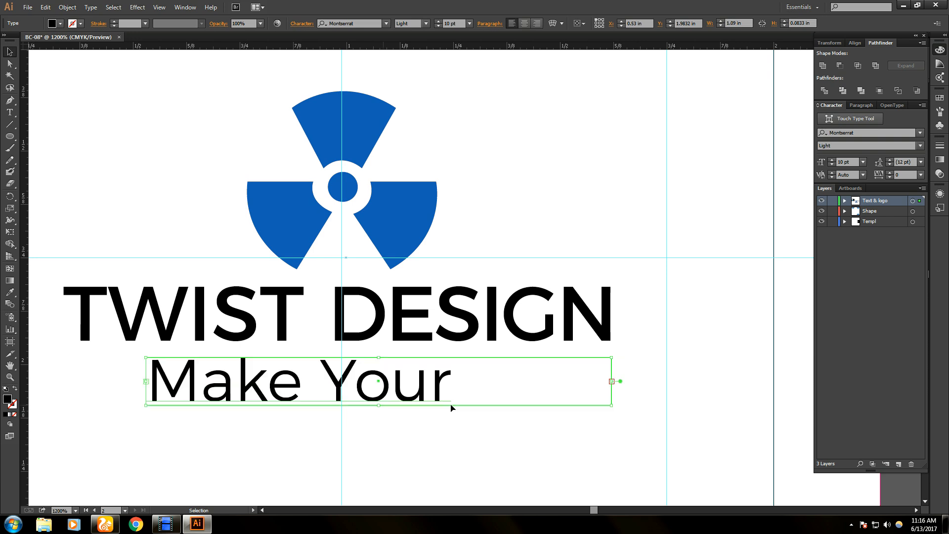
left_click_drag(612, 381, 707, 381)
scroll(498, 395, "down", 4)
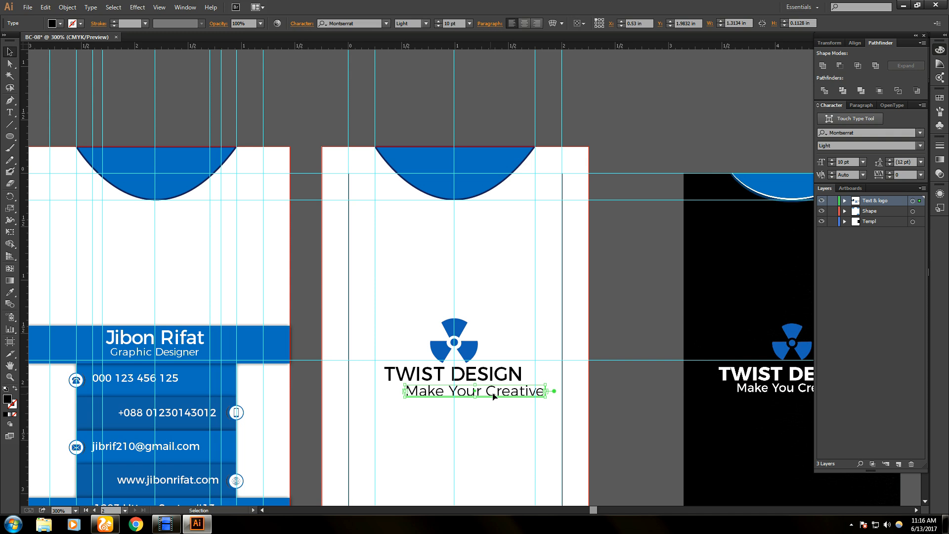
- Set the tagline to 9 pt and narrow its text box to fit the words
key("t")
triple_click(494, 394)
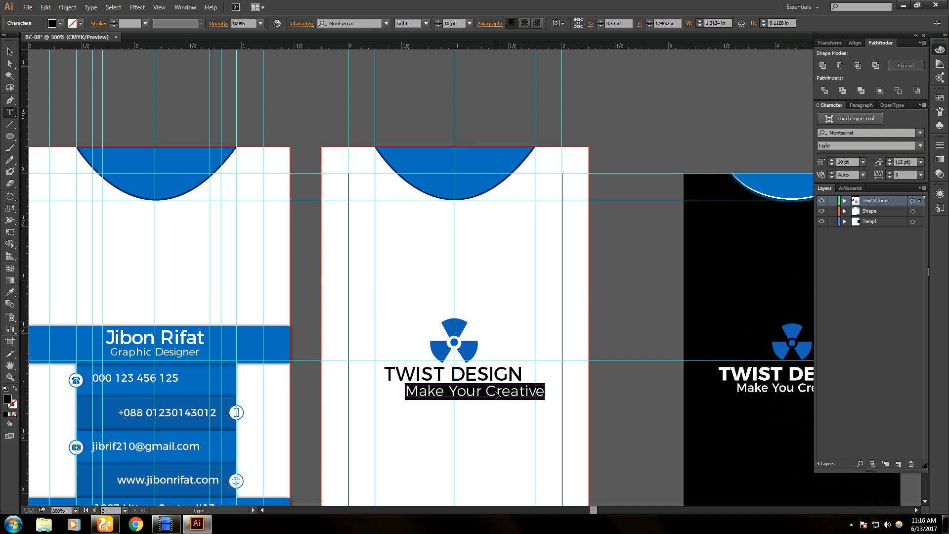
left_click(438, 20)
left_click(438, 27)
left_click(437, 27)
left_click(438, 27)
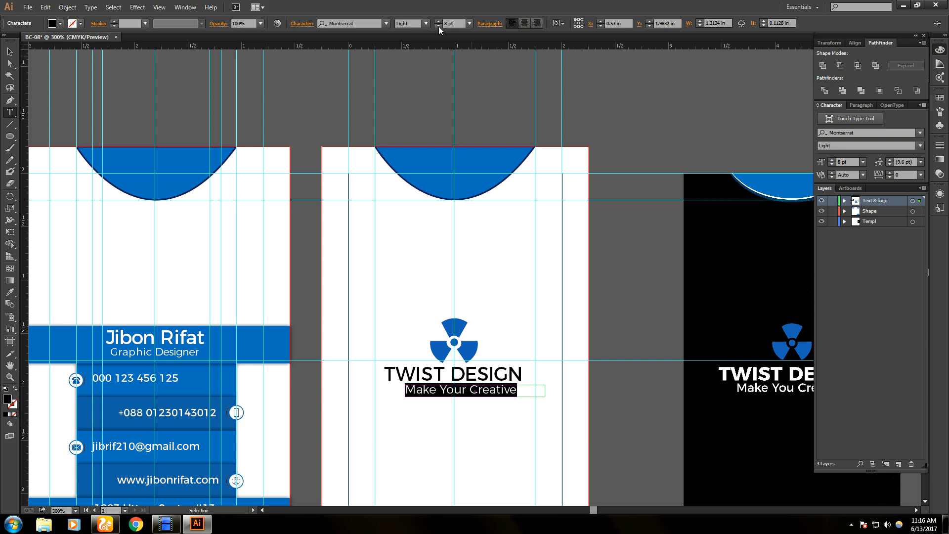
left_click(438, 20)
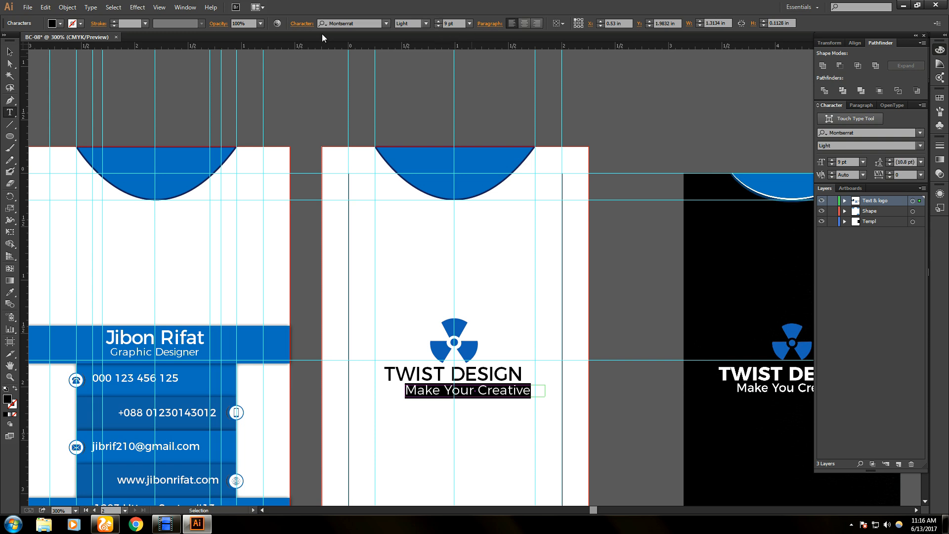
left_click(9, 52)
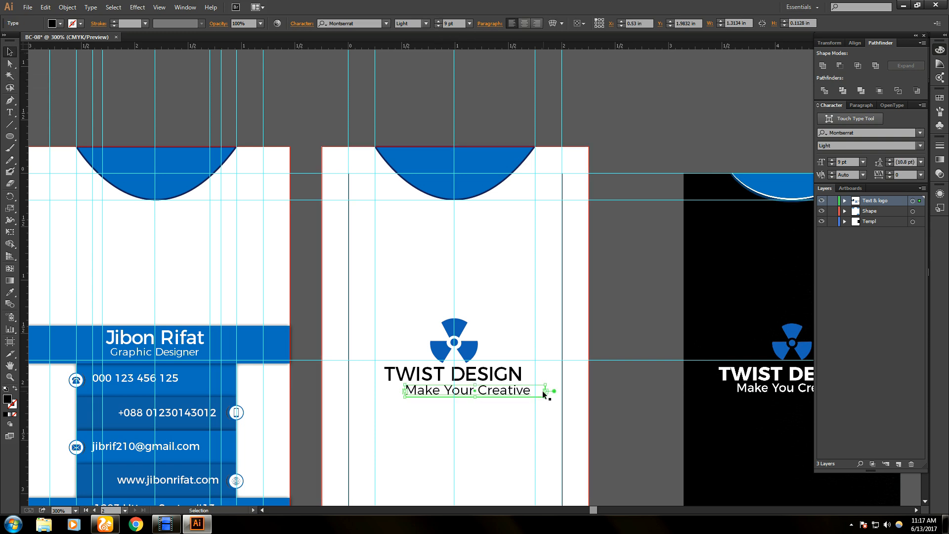
left_click_drag(546, 391, 495, 393)
left_click(499, 410)
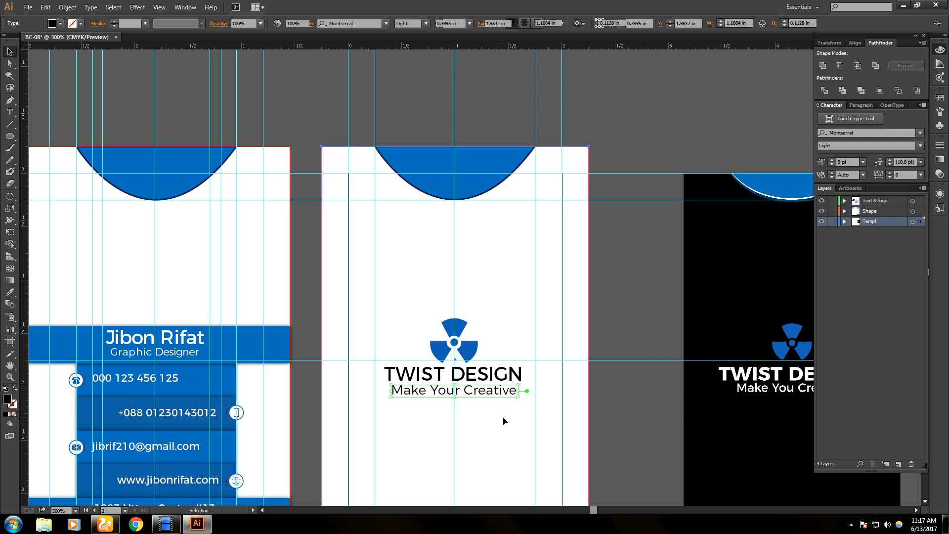
scroll(502, 426, "up", 2)
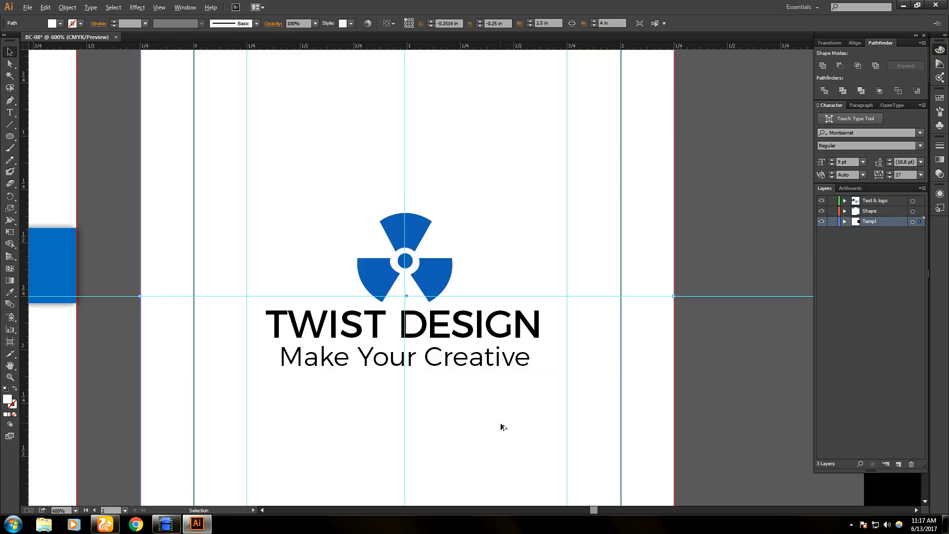
- Shift the Make Your Creative tagline slightly left
left_click(441, 364)
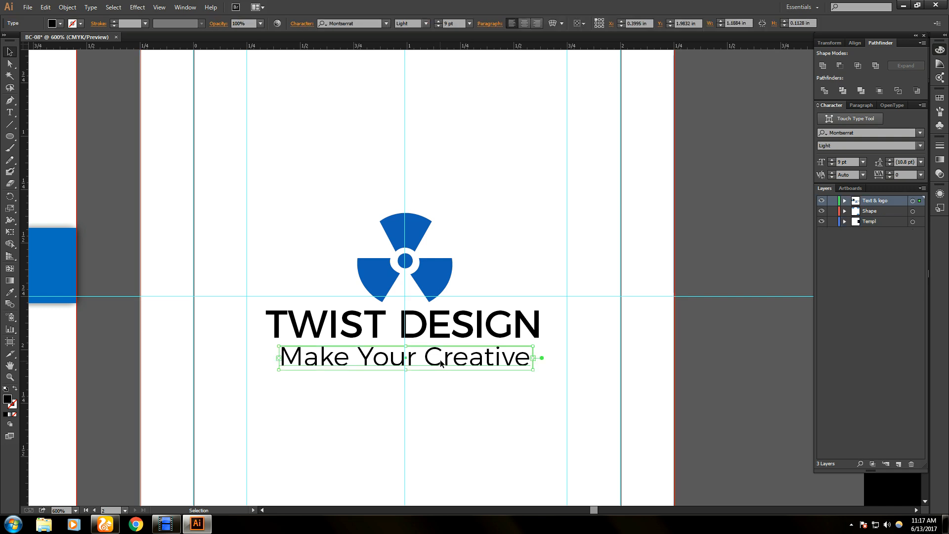
left_click_drag(441, 360, 439, 360)
left_click(450, 401)
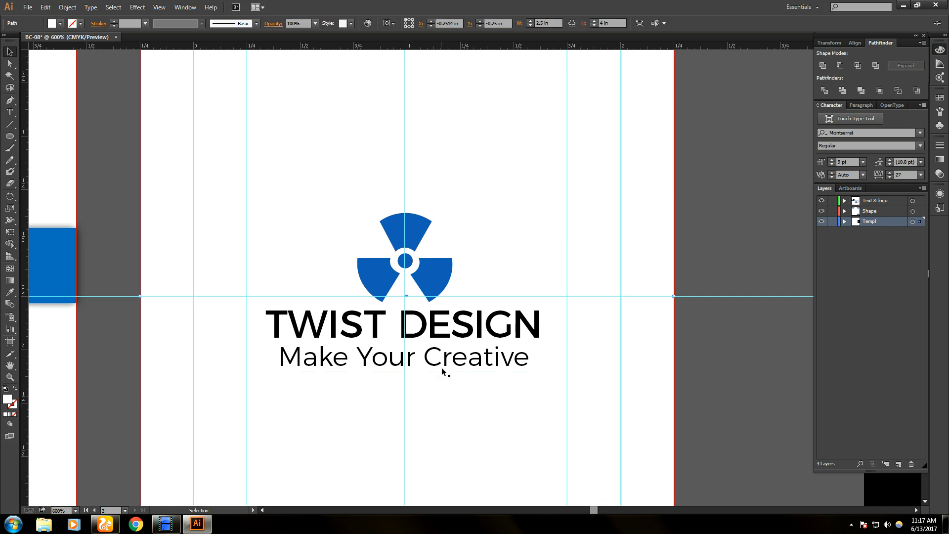
scroll(479, 449, "down", 3)
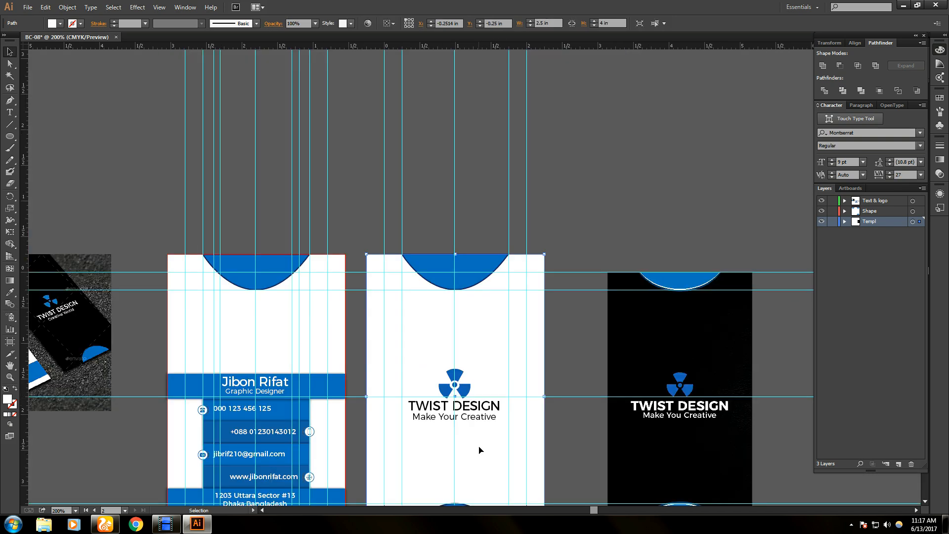
- Reduce the tagline to 8 pt and trim its text box to the words
left_click(468, 420)
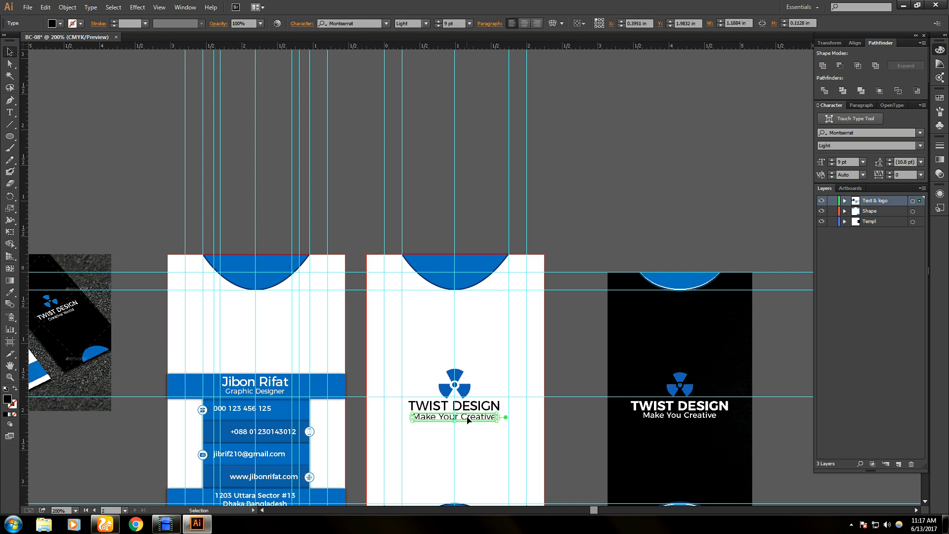
double_click(468, 419)
key("ctrl+a")
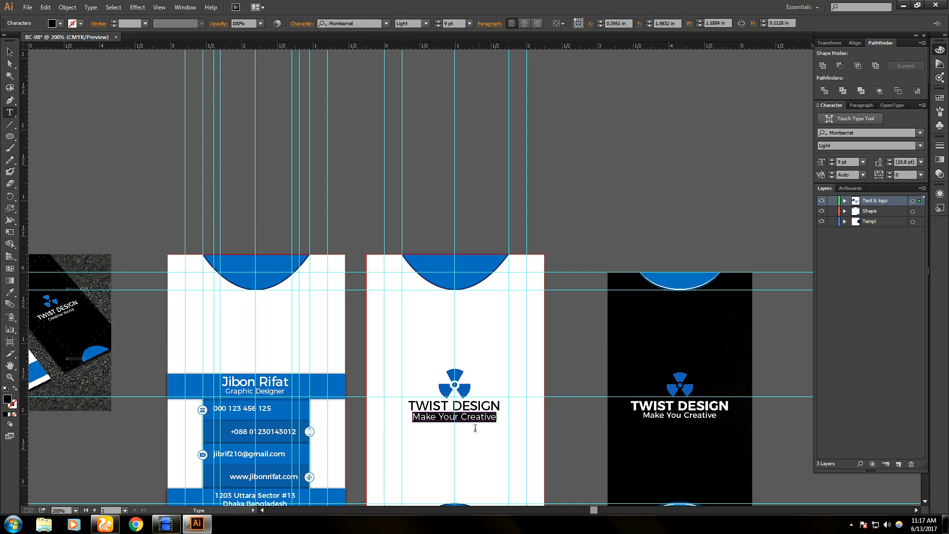
left_click(438, 21)
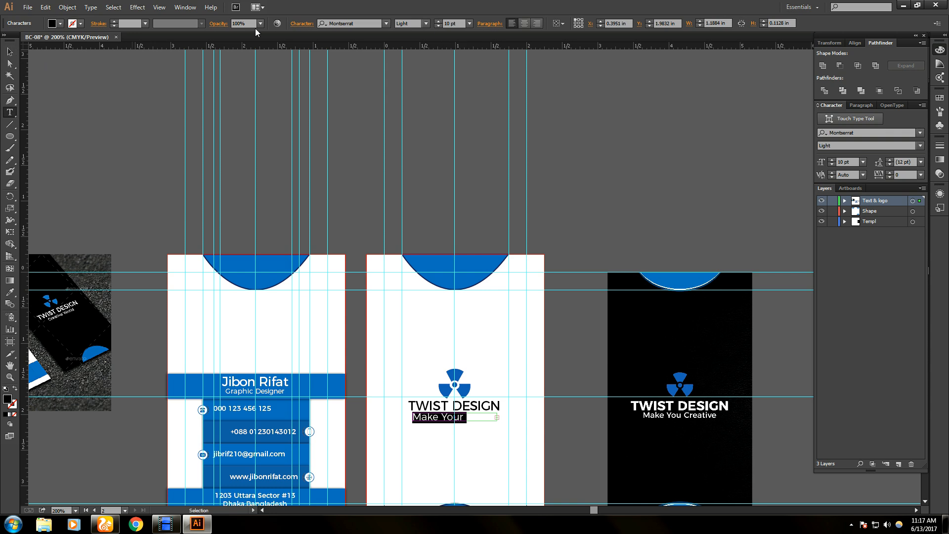
left_click(438, 25)
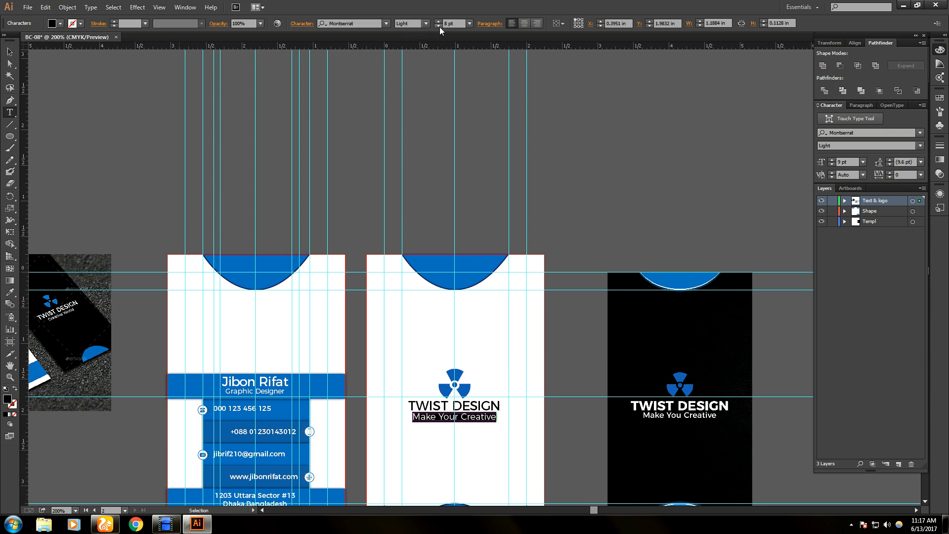
left_click(438, 25)
left_click(10, 51)
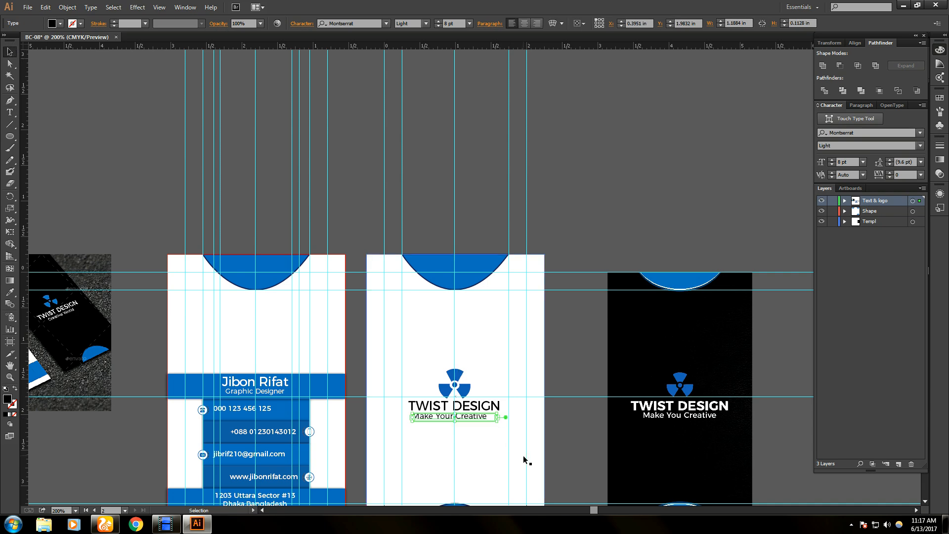
scroll(525, 459, "up", 1)
scroll(460, 455, "up", 5)
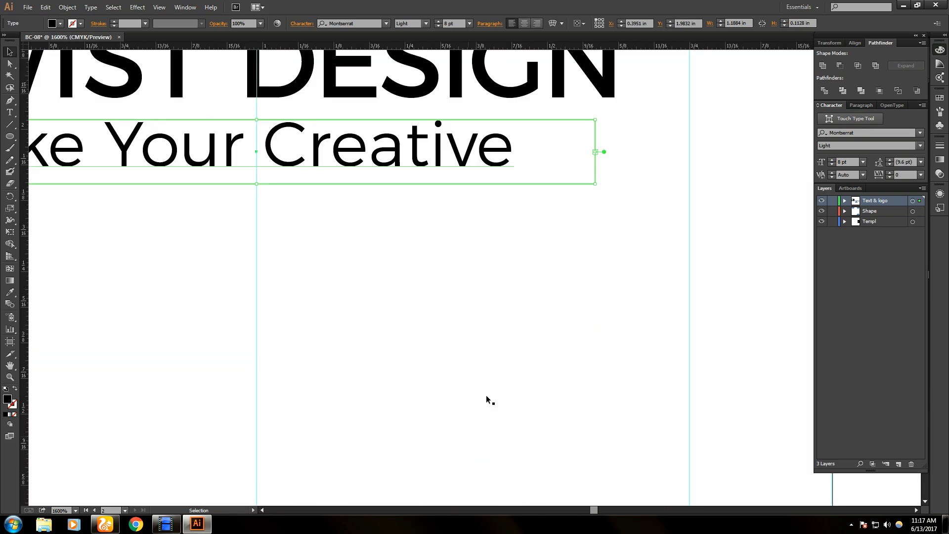
left_click_drag(595, 152, 521, 152)
- Fine-tune the tagline box position on the white card
left_click_drag(451, 147, 452, 147)
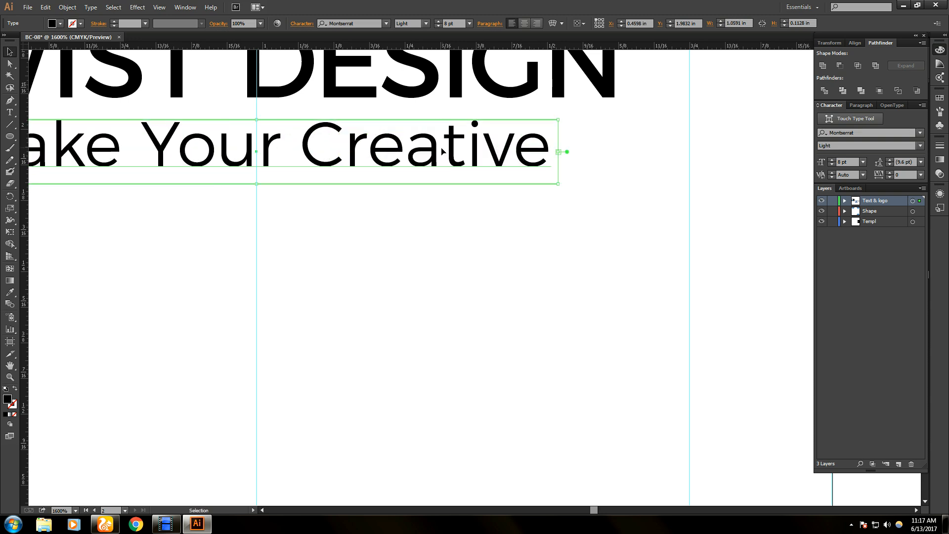
left_click(436, 307)
scroll(402, 326, "down", 2)
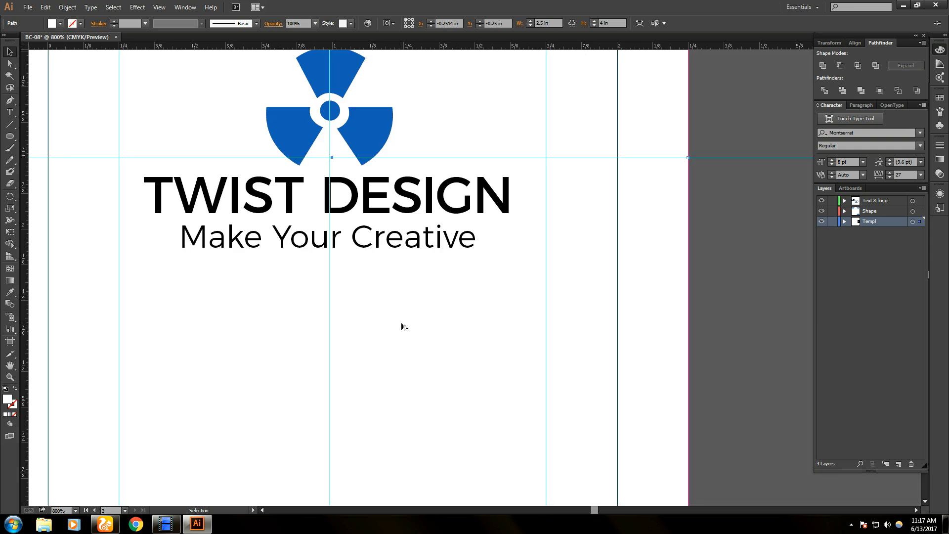
scroll(402, 326, "down", 3)
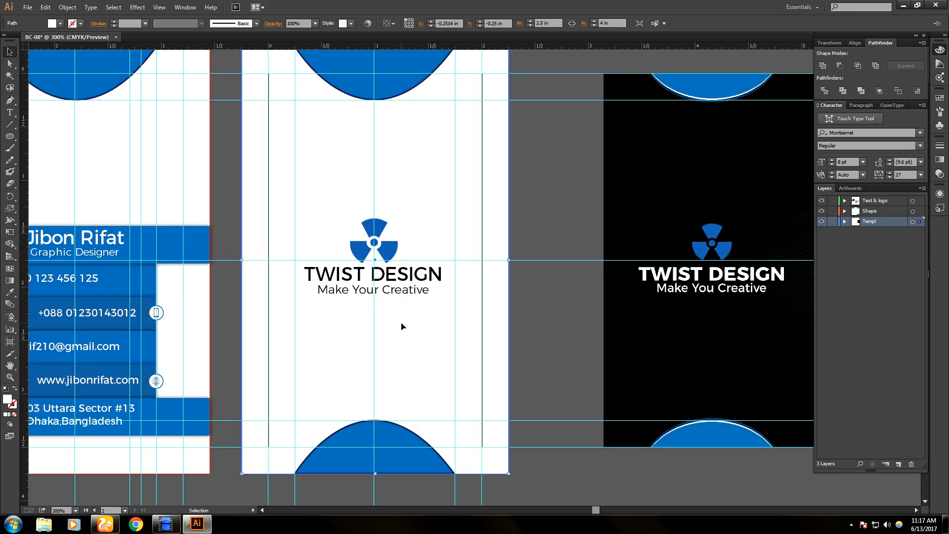
- Make the TWIST DESIGN heading Bold and widen its box to keep one line
double_click(390, 273)
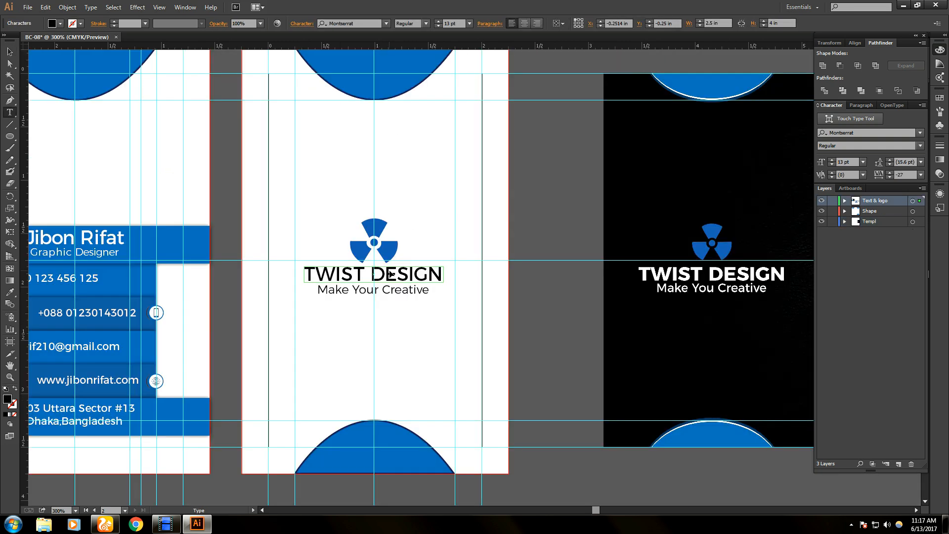
key("ctrl+a")
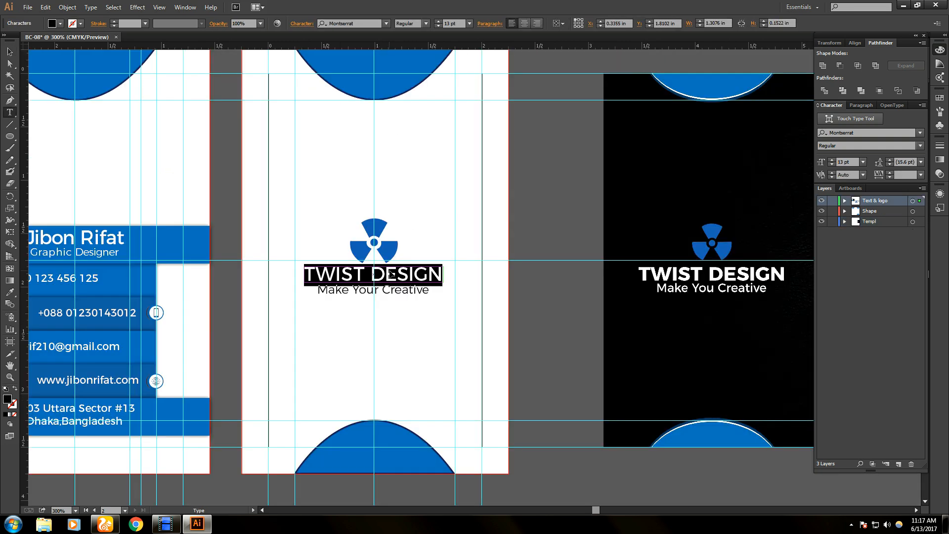
left_click(425, 24)
left_click(422, 98)
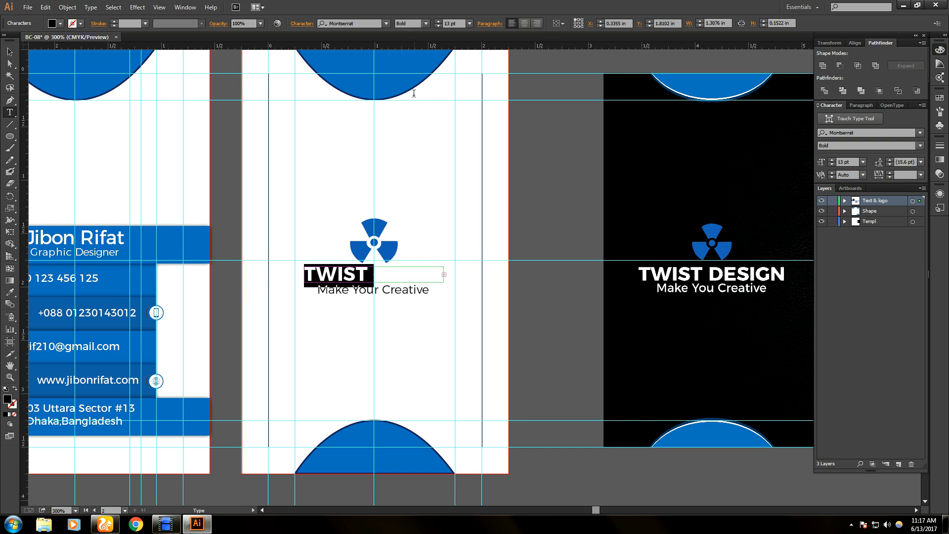
left_click(9, 52)
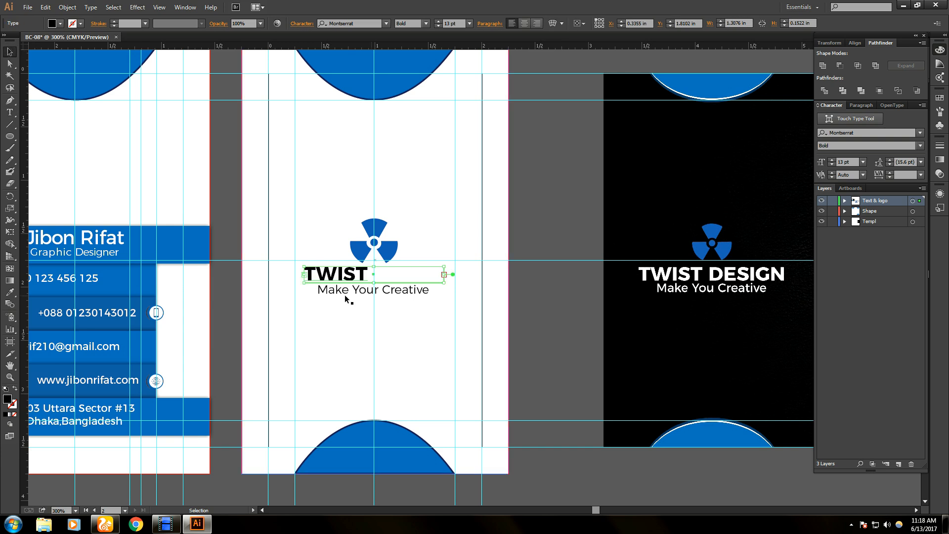
mouse_move(443, 274)
left_mouse_down()
mouse_move(455, 275)
mouse_move(442, 278)
left_mouse_up()
left_click(444, 331)
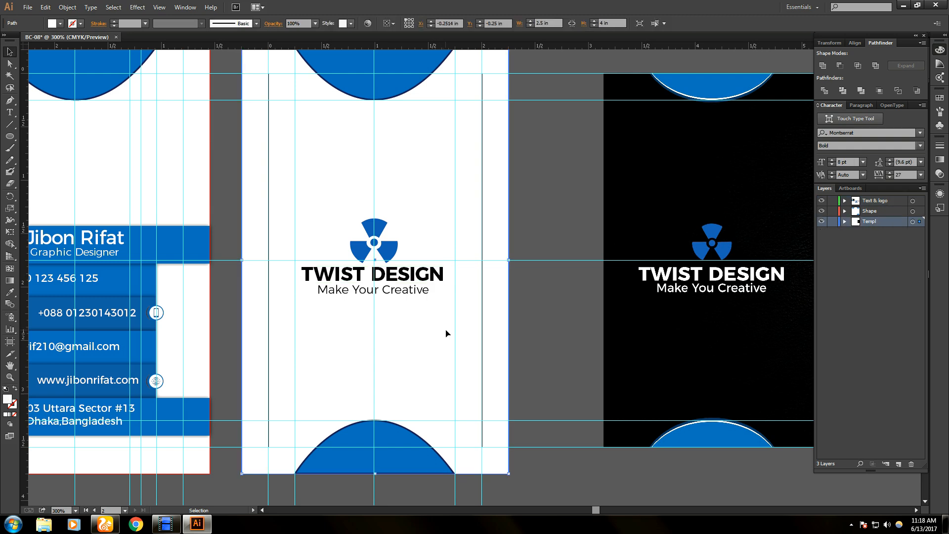
scroll(414, 331, "down", 2)
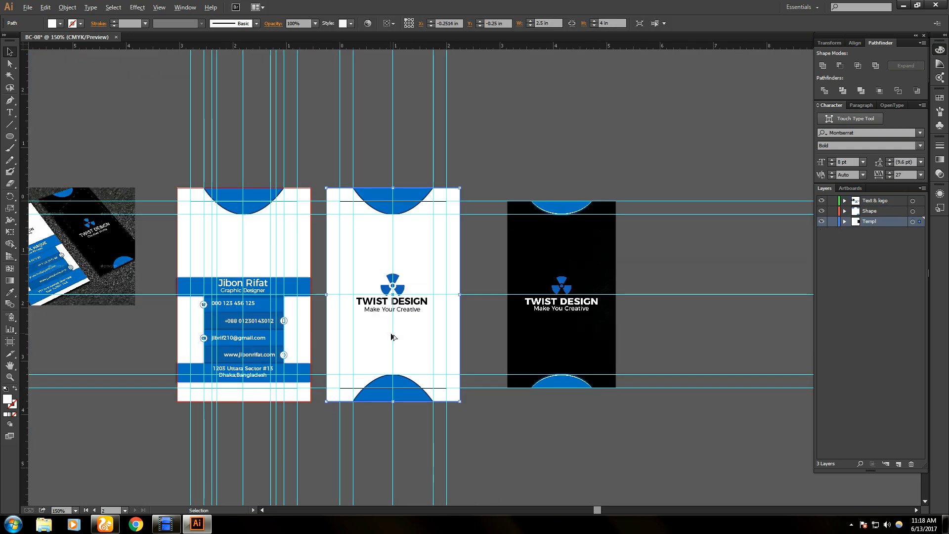
- Copy the middle card's white background rectangle, undo a stray move, and deselect it
scroll(393, 337, "up", 1)
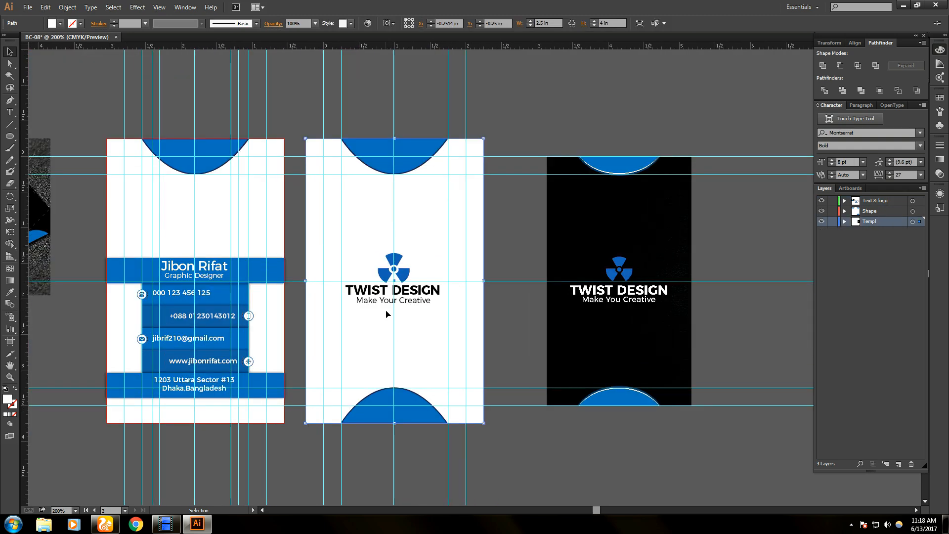
mouse_move(360, 254)
left_mouse_down()
mouse_move(387, 279)
mouse_move(348, 246)
left_mouse_up()
key("ctrl+c")
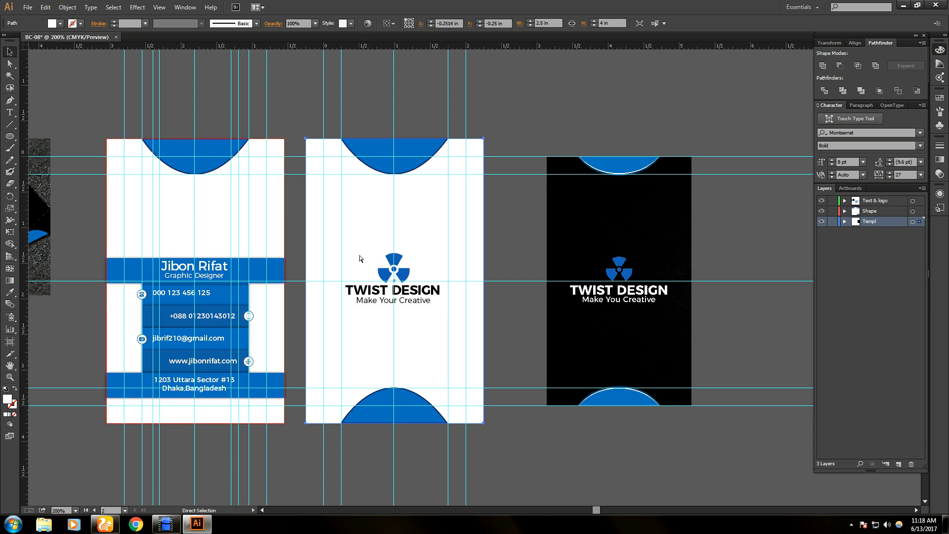
left_click_drag(352, 255, 366, 265)
key("ctrl+z")
key("ctrl+shift+a")
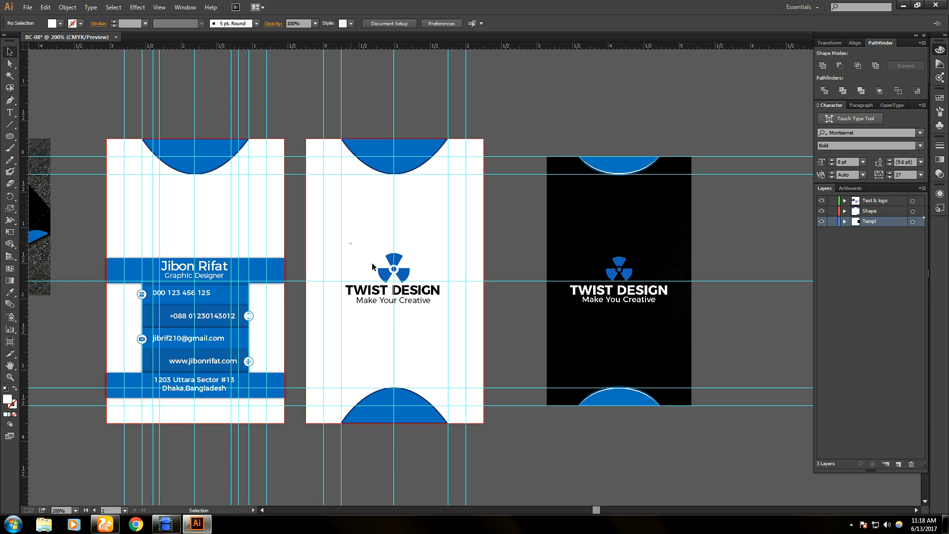
- Duplicate the TWIST DESIGN logo and tagline from the back card onto the front card
left_click_drag(349, 241, 440, 316)
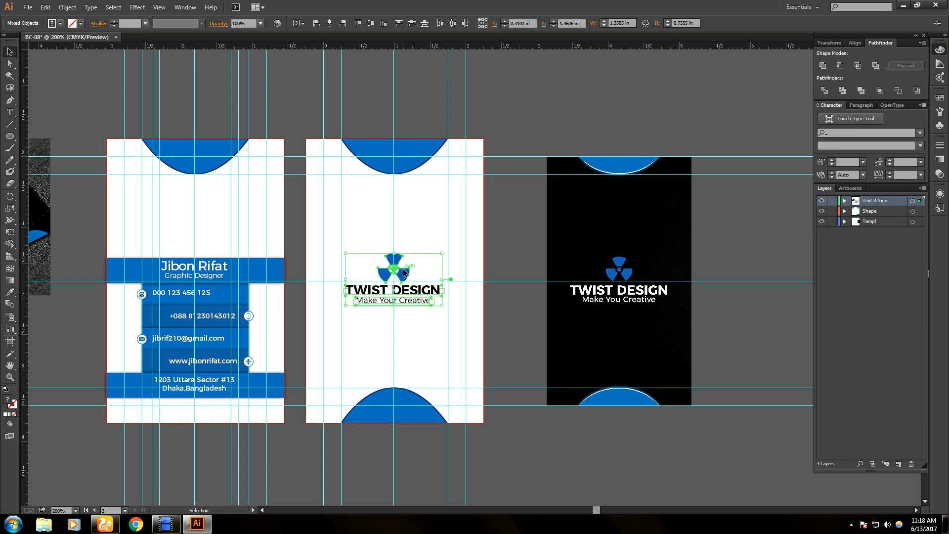
left_click_drag(403, 272, 206, 206)
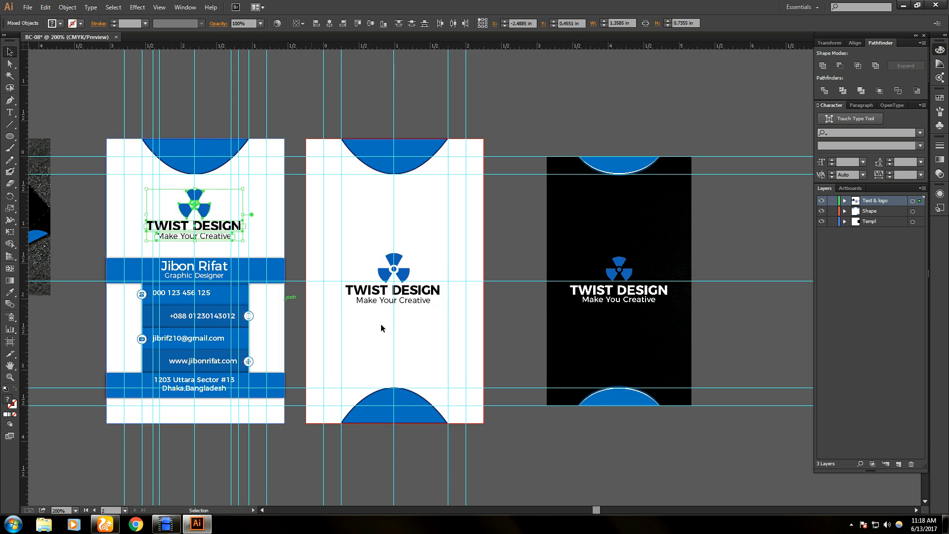
key("ctrl+shift+a")
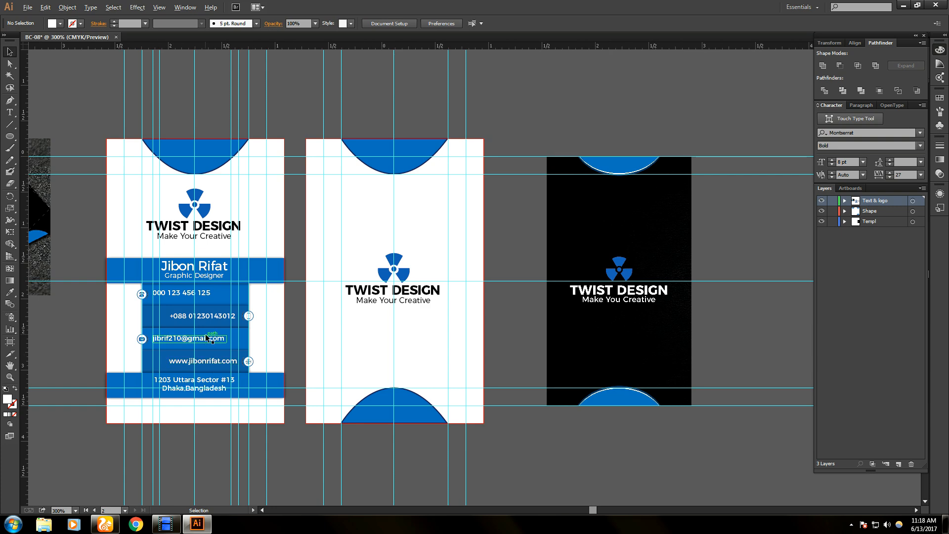
scroll(205, 336, "up", 2)
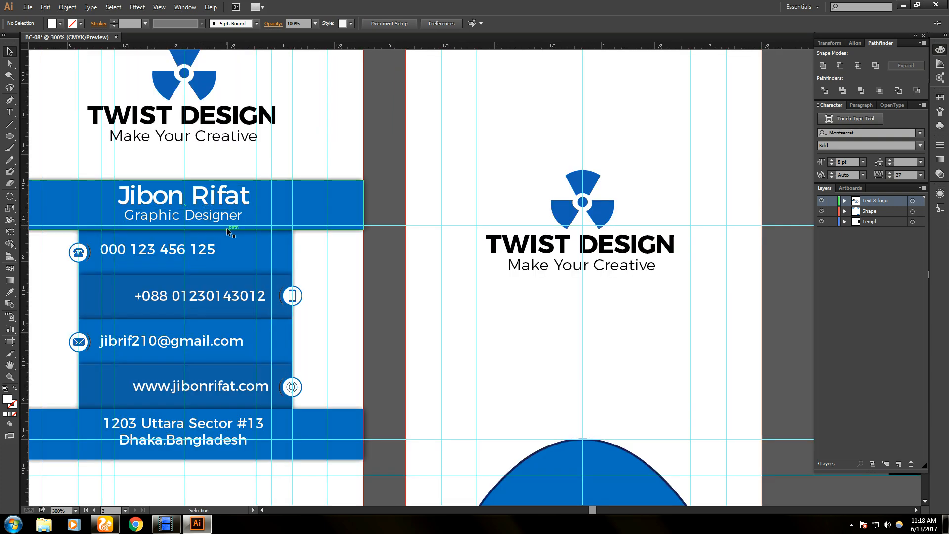
scroll(225, 231, "down", 2)
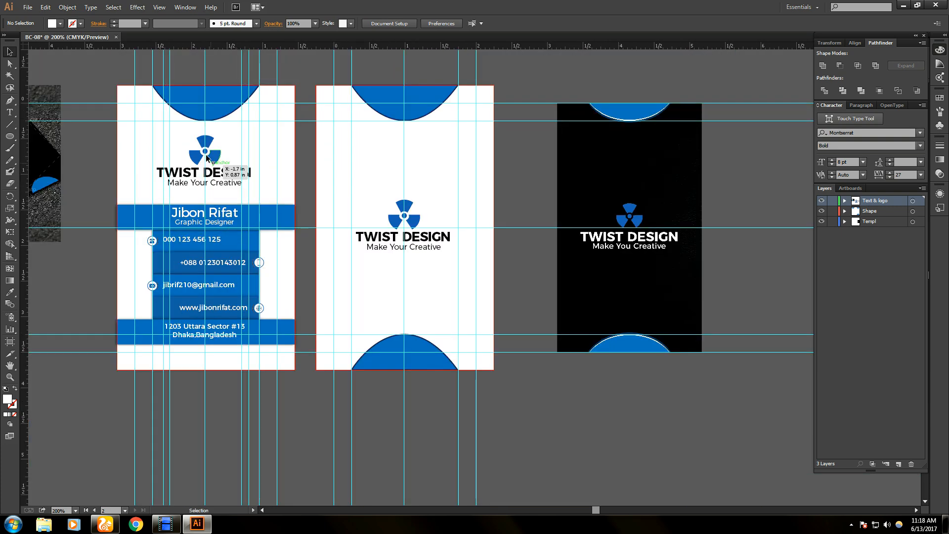
- Shrink the copied logo and tagline slightly and nudge them right to centre above the name strip
left_click(136, 145)
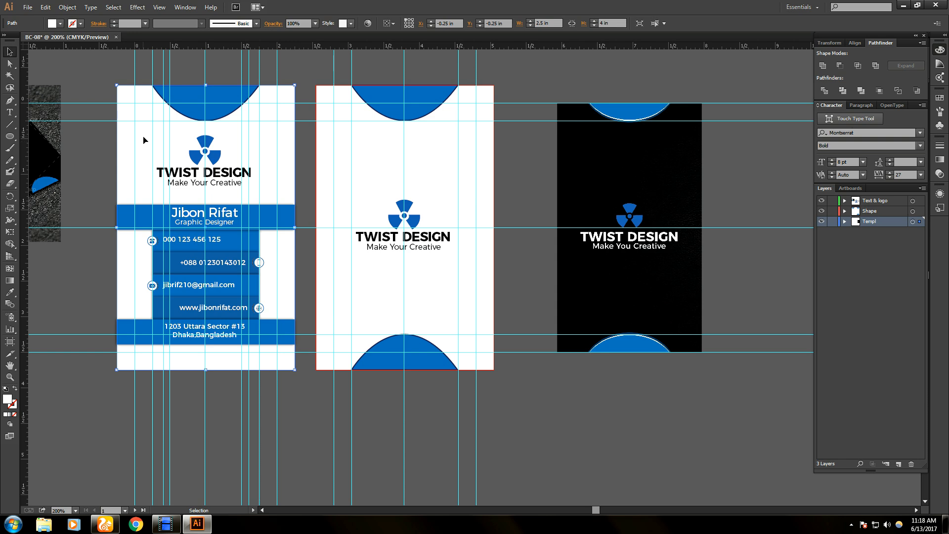
key("a")
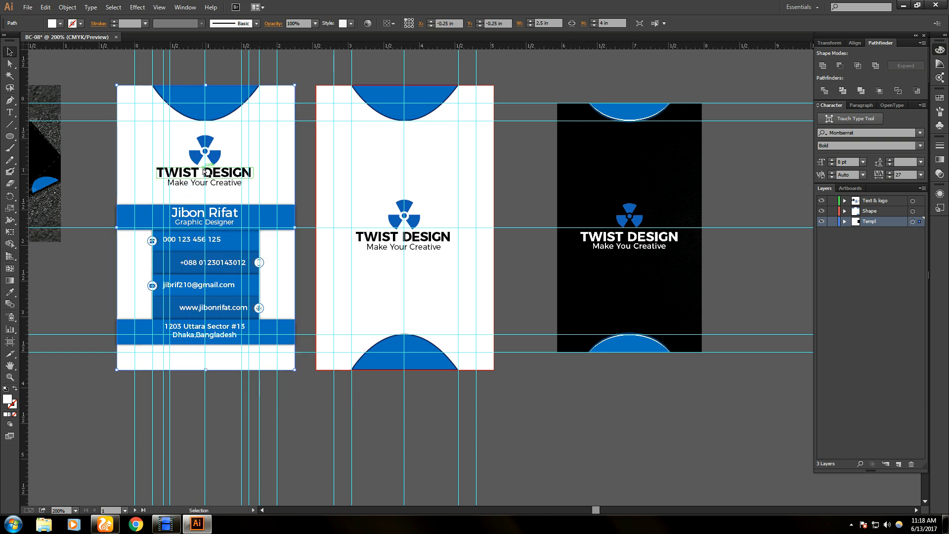
key("ctrl+2")
left_click_drag(153, 136, 257, 191)
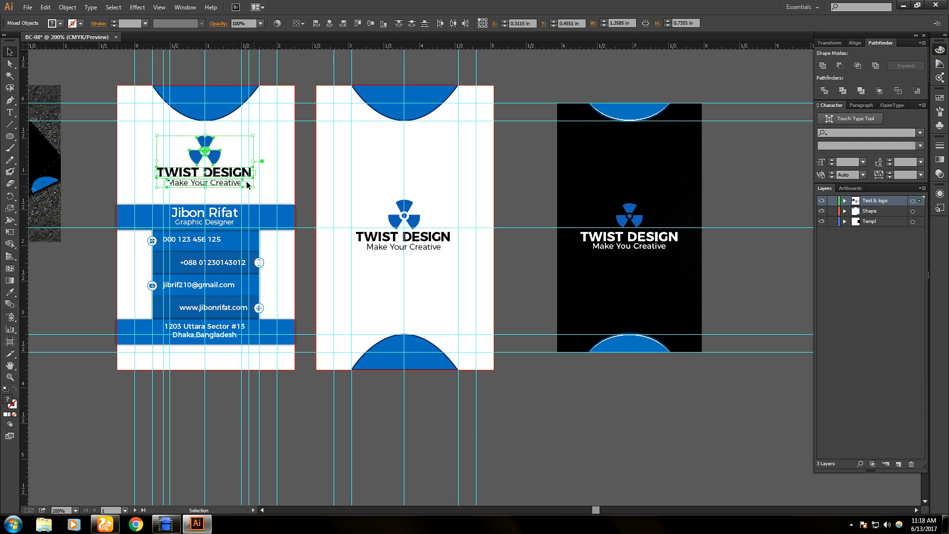
left_click_drag(253, 186, 249, 184)
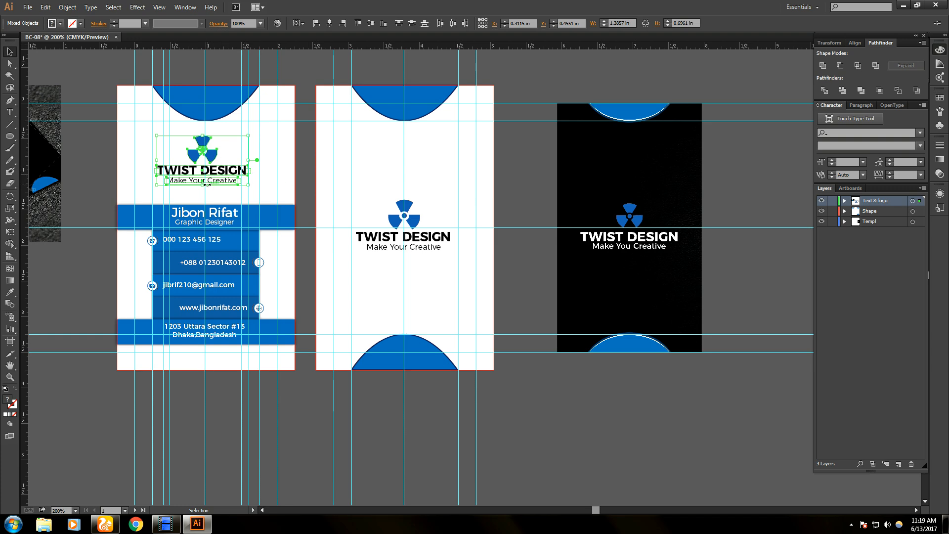
scroll(207, 185, "up", 2)
scroll(215, 200, "up", 2)
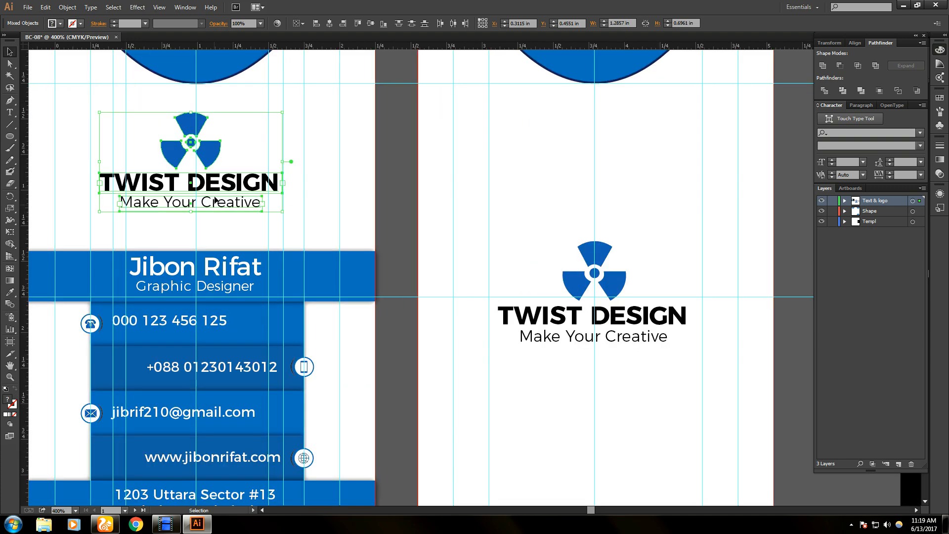
left_click_drag(215, 185, 217, 185)
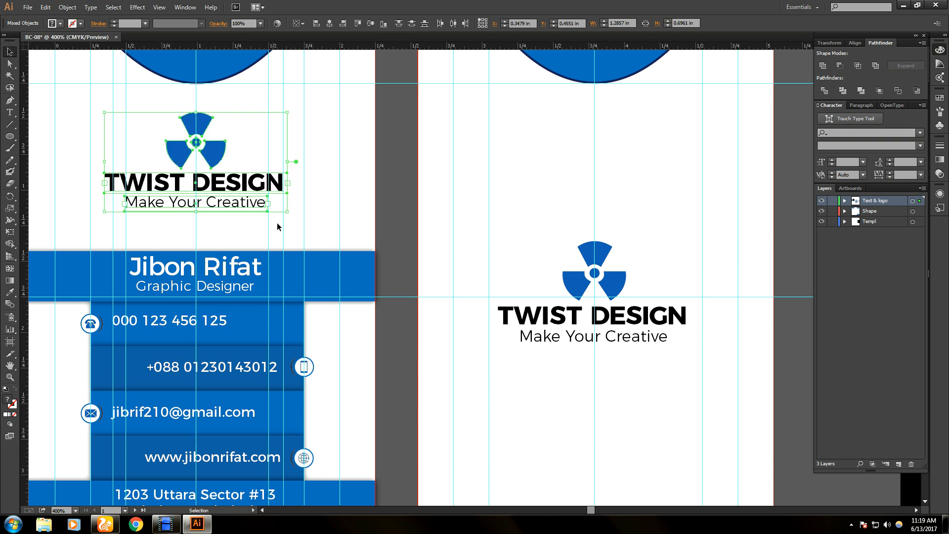
left_click(331, 220)
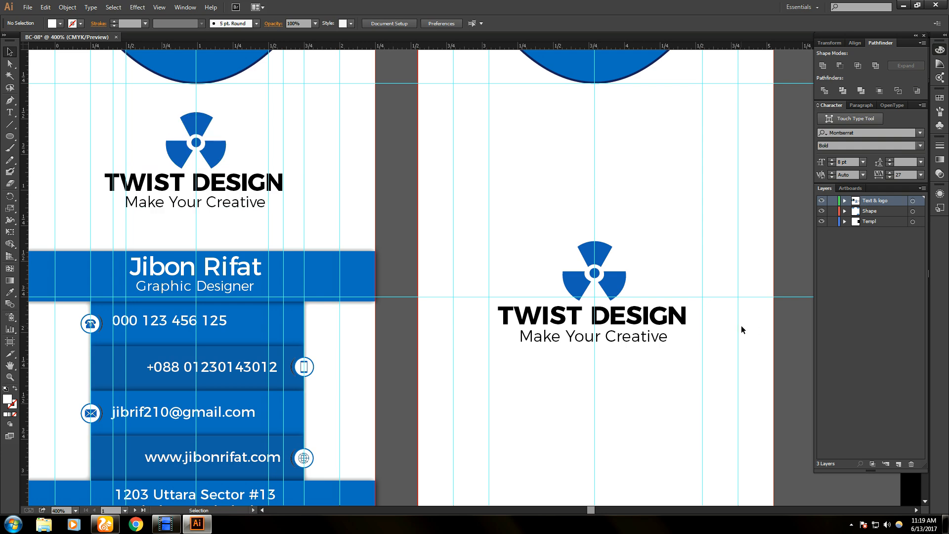
- Pan the view over to the black card and open the File menu
scroll(712, 336, "down", 1)
scroll(712, 337, "down", 1)
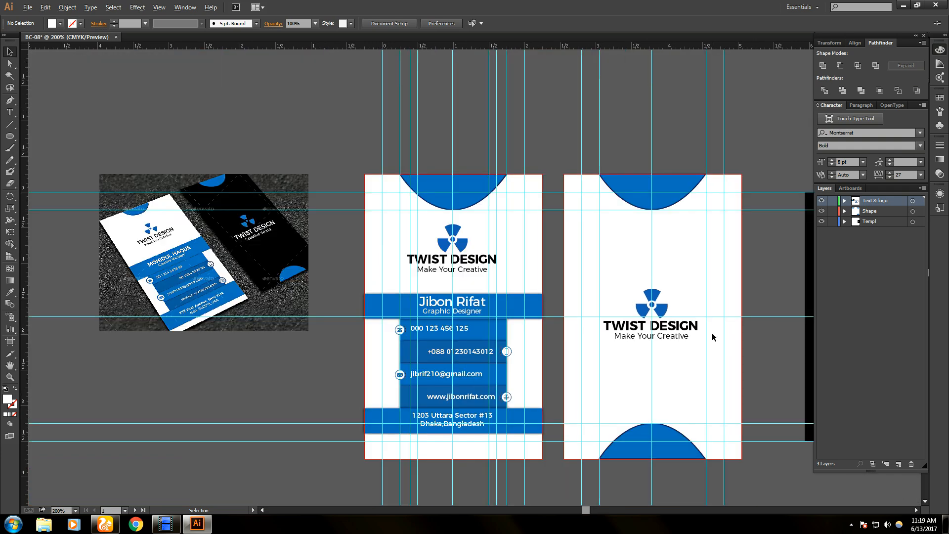
left_click_drag(749, 344, 567, 322)
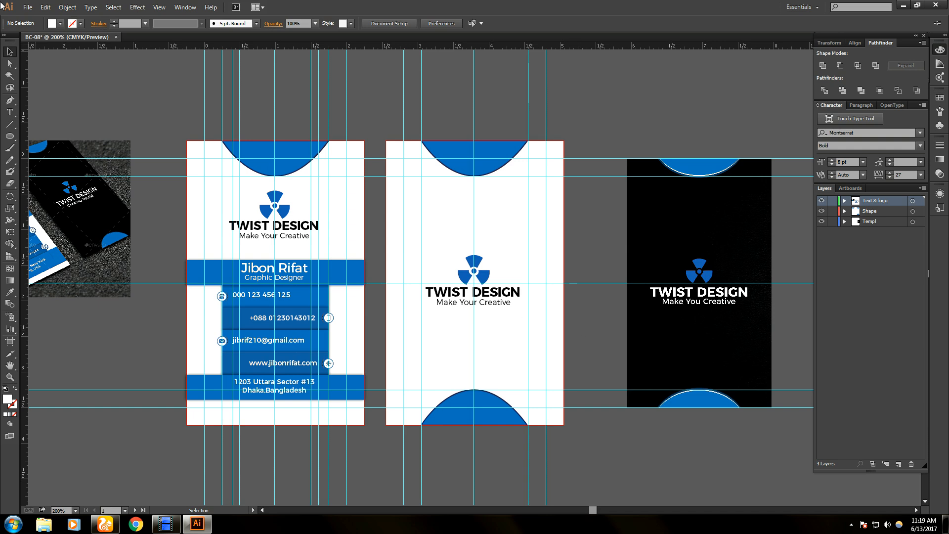
left_click(28, 7)
- Start File > Place and browse through Desktop and Downloads to the Demo folder
left_click(50, 168)
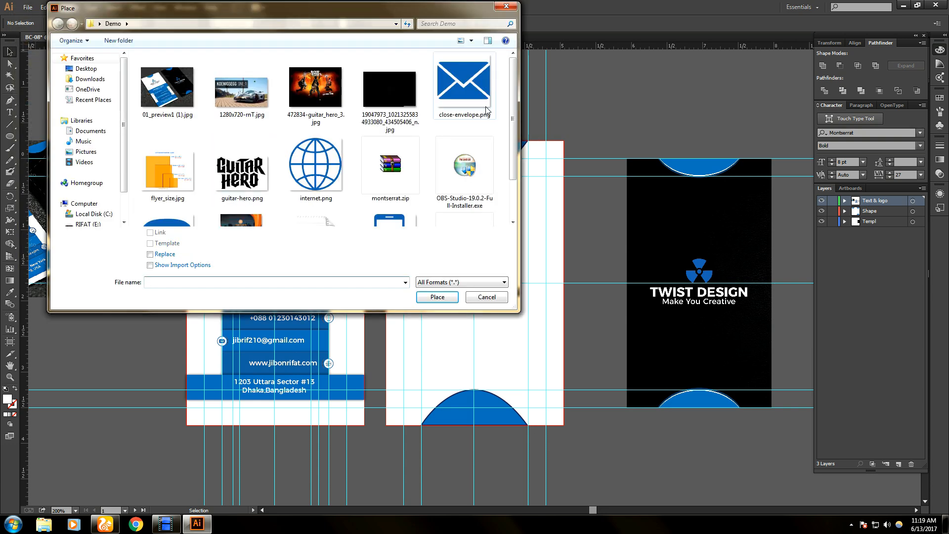
left_click_drag(511, 130, 514, 169)
left_click(105, 70)
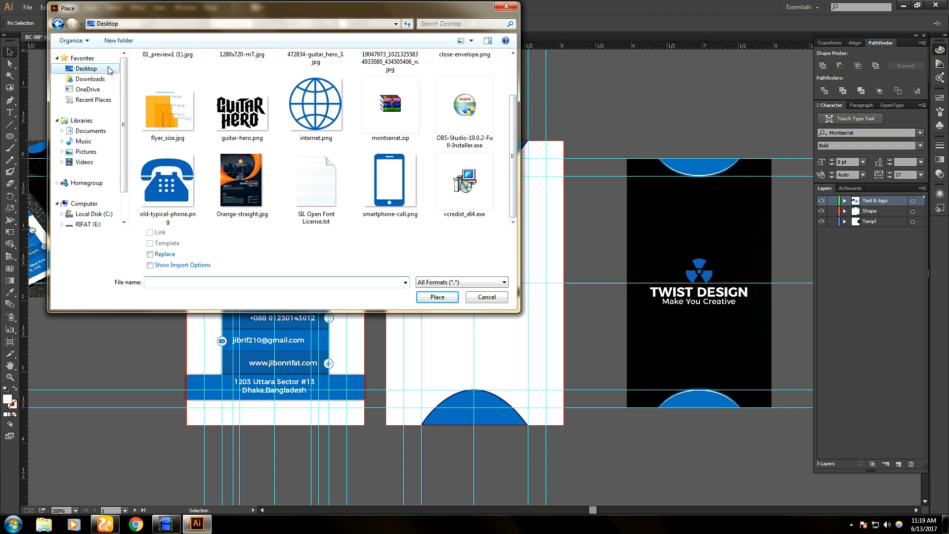
left_click(89, 79)
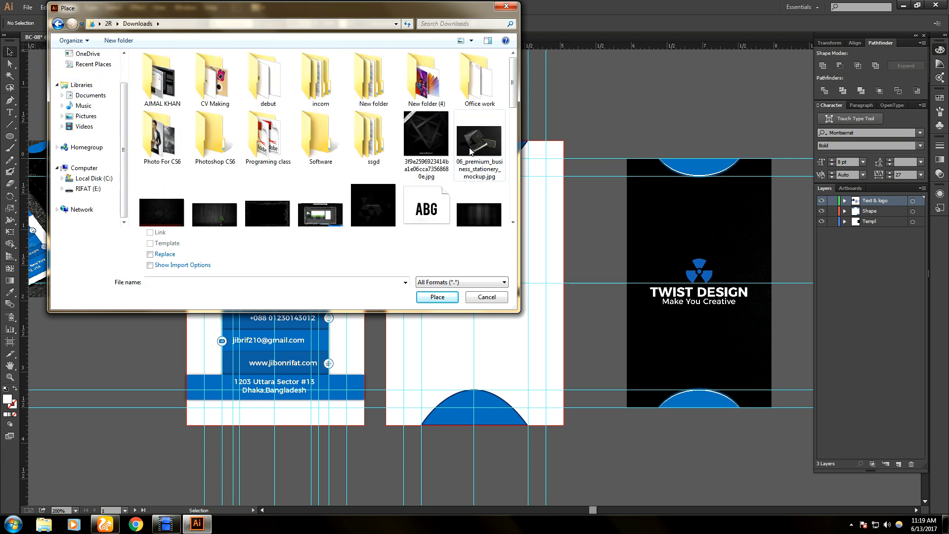
mouse_move(512, 106)
left_mouse_down()
mouse_move(512, 215)
mouse_move(503, 94)
left_mouse_up()
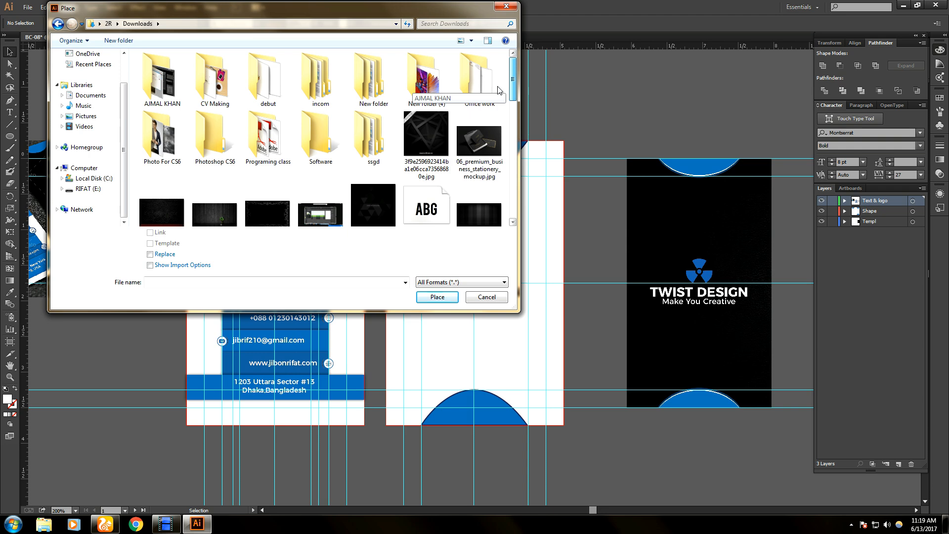
scroll(100, 66, "up", 2)
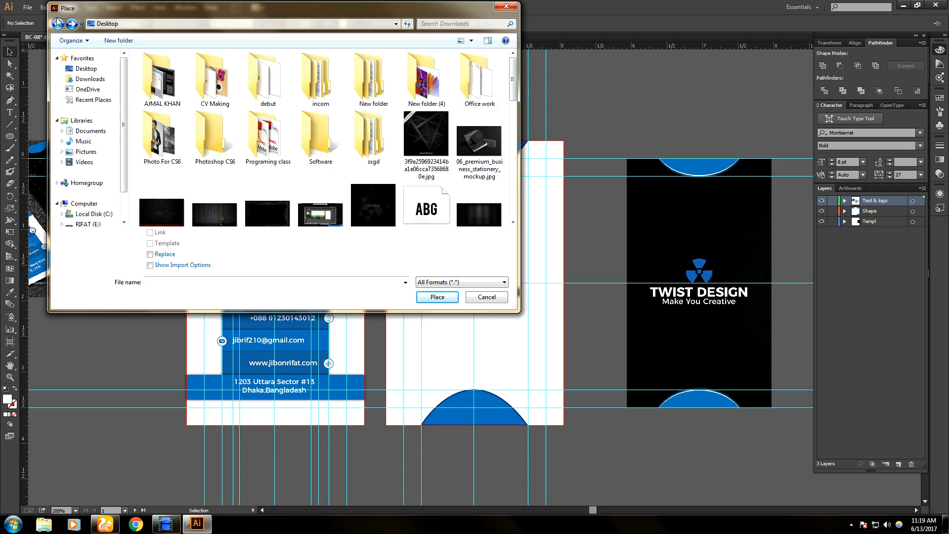
left_click(86, 68)
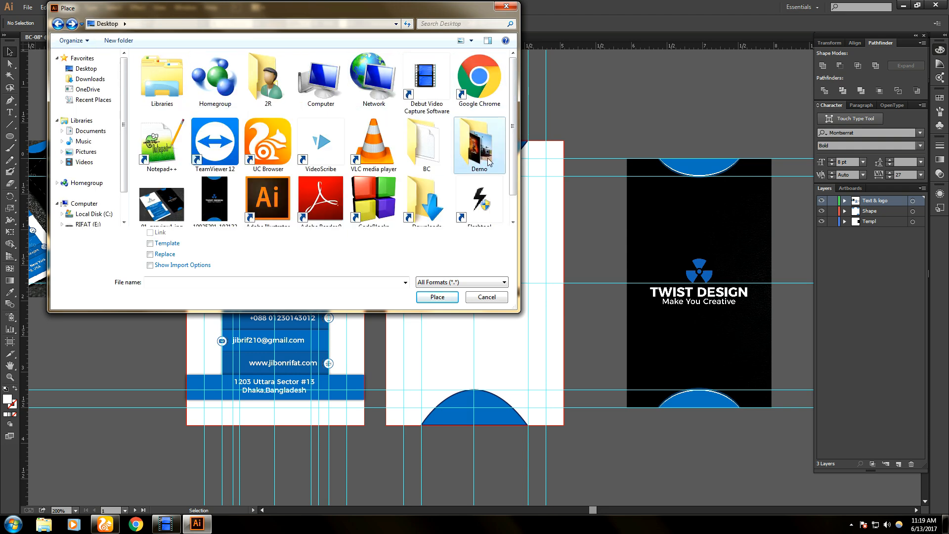
left_click(438, 212)
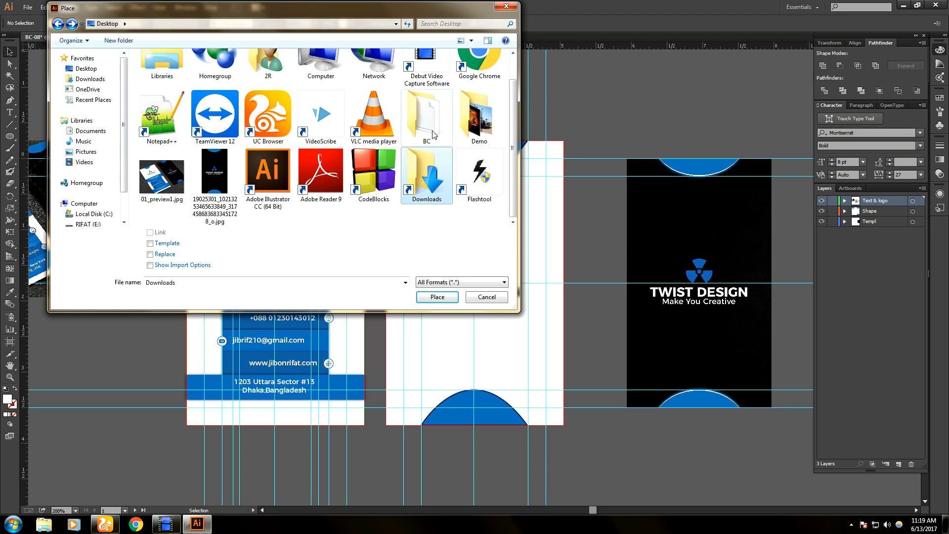
double_click(476, 118)
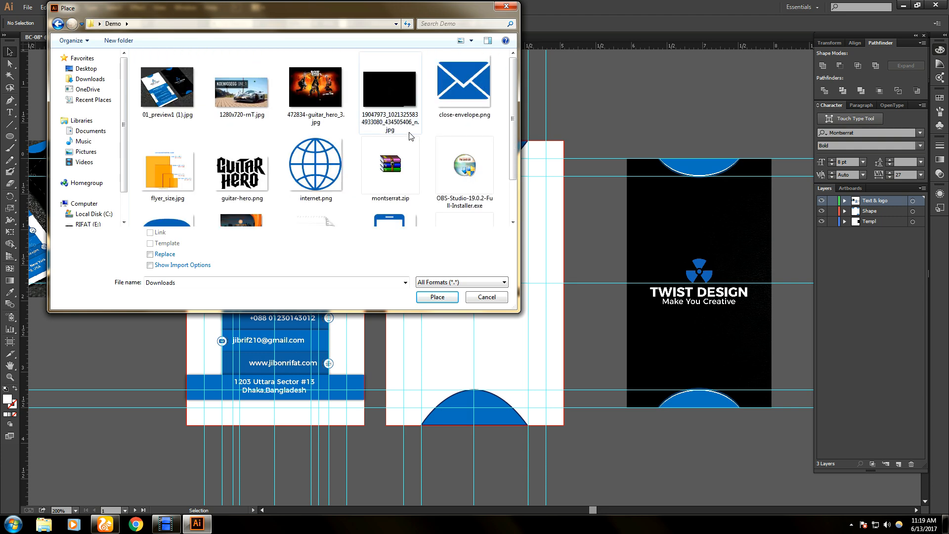
left_click(386, 110)
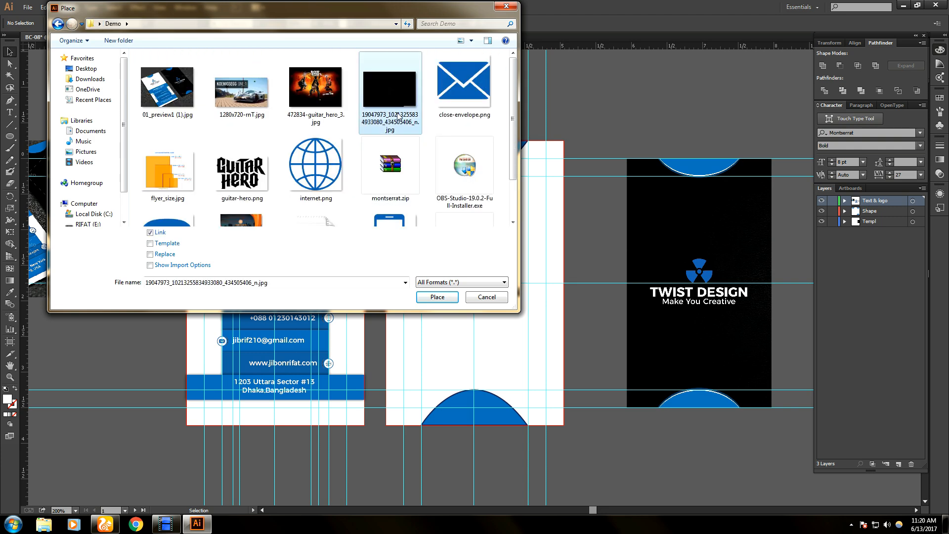
right_click(398, 116)
left_click(530, 130)
double_click(400, 93)
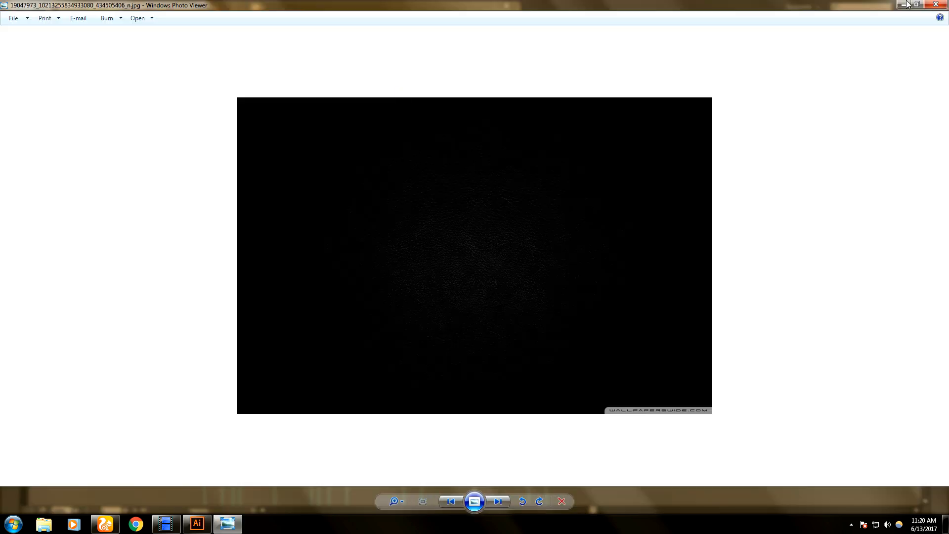
left_click(936, 4)
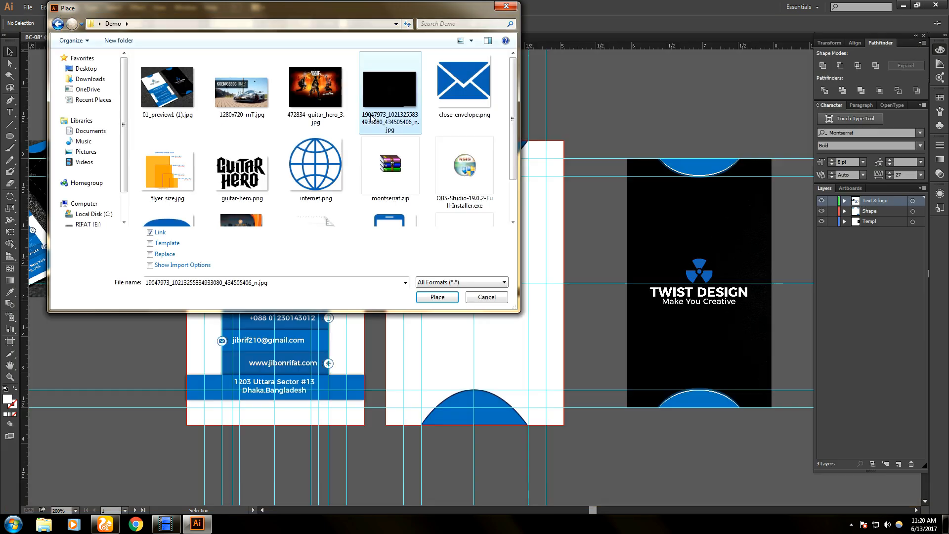
left_click(437, 297)
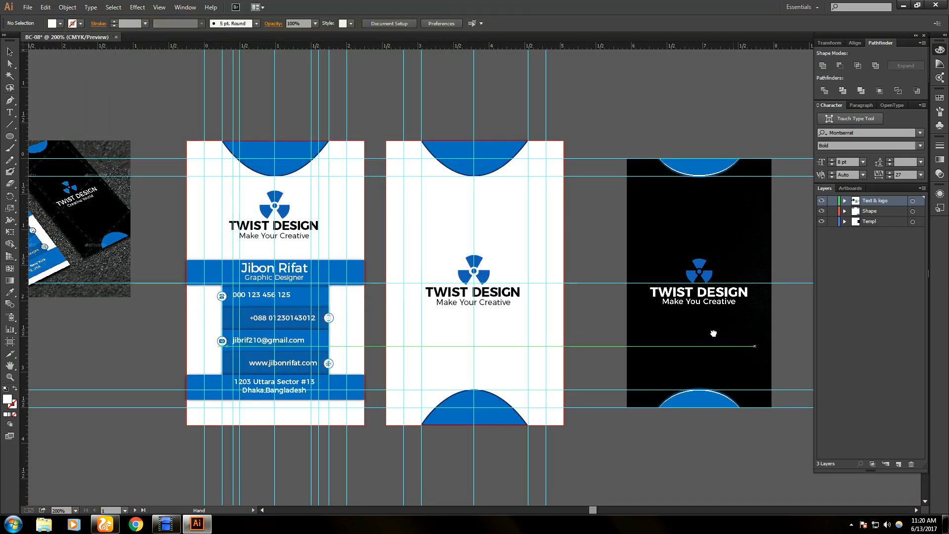
- Place the texture image over the middle card and select it from the Text & logo layer
left_click_drag(714, 333, 661, 316)
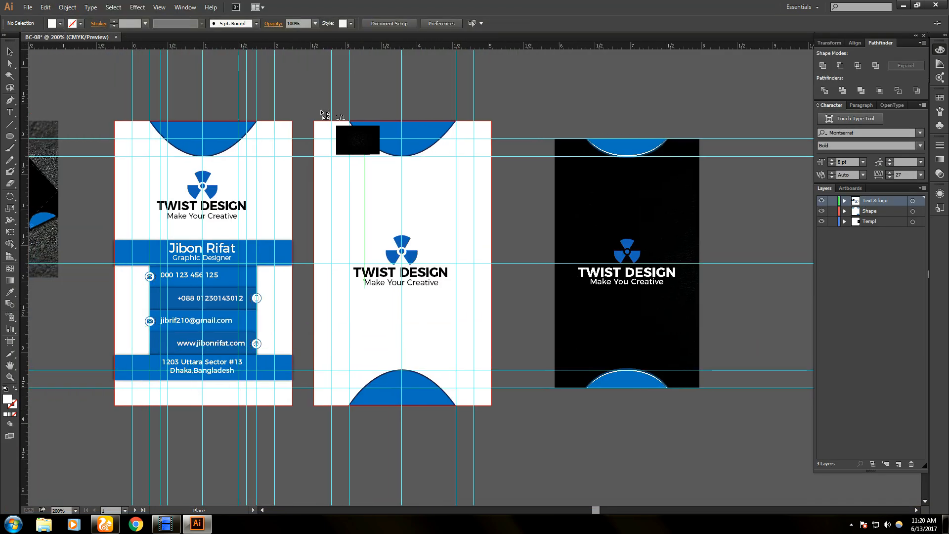
left_click_drag(307, 77, 803, 407)
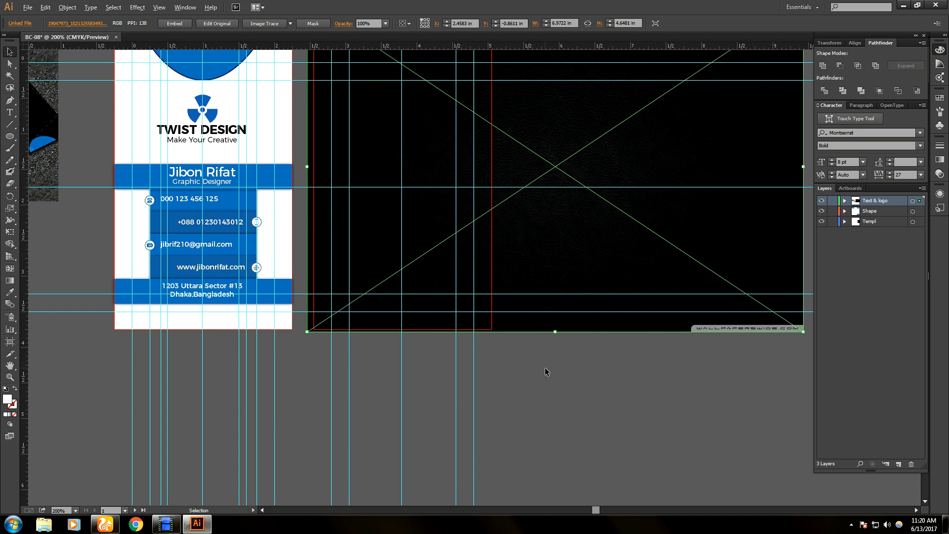
scroll(545, 368, "up", 1)
scroll(545, 368, "down", 1)
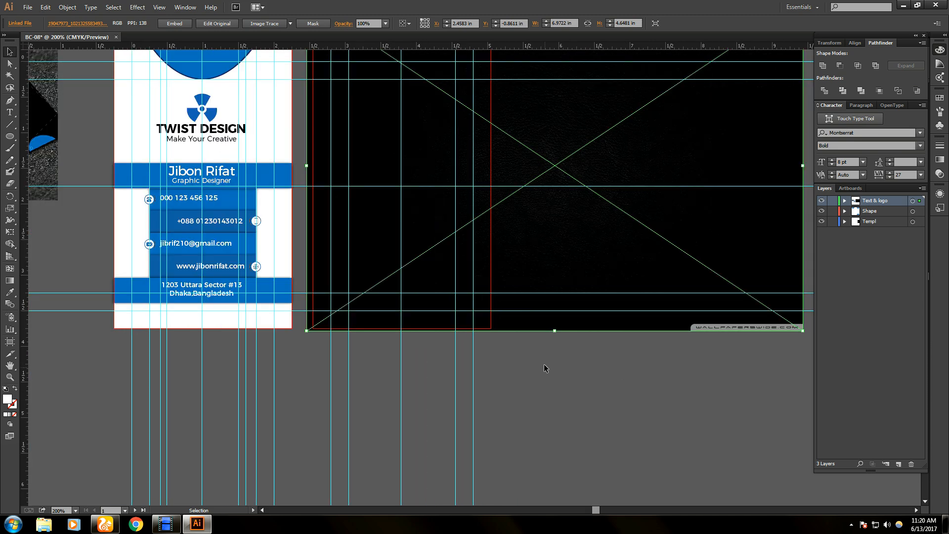
left_click_drag(464, 154, 472, 205)
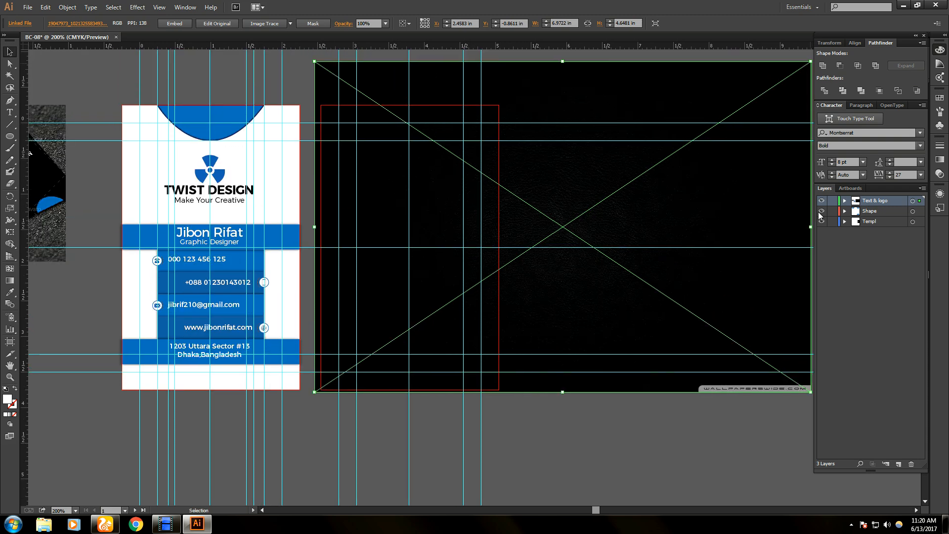
left_click(845, 201)
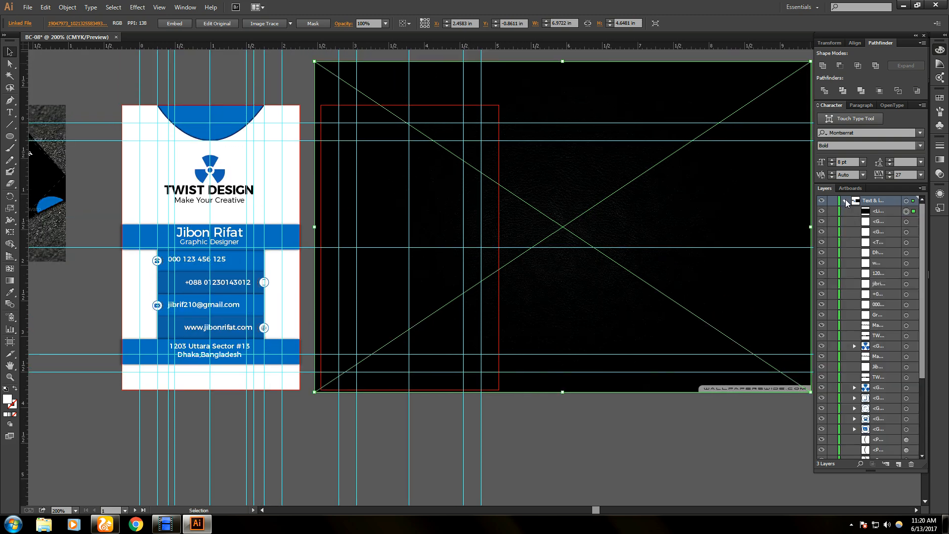
left_click(871, 212)
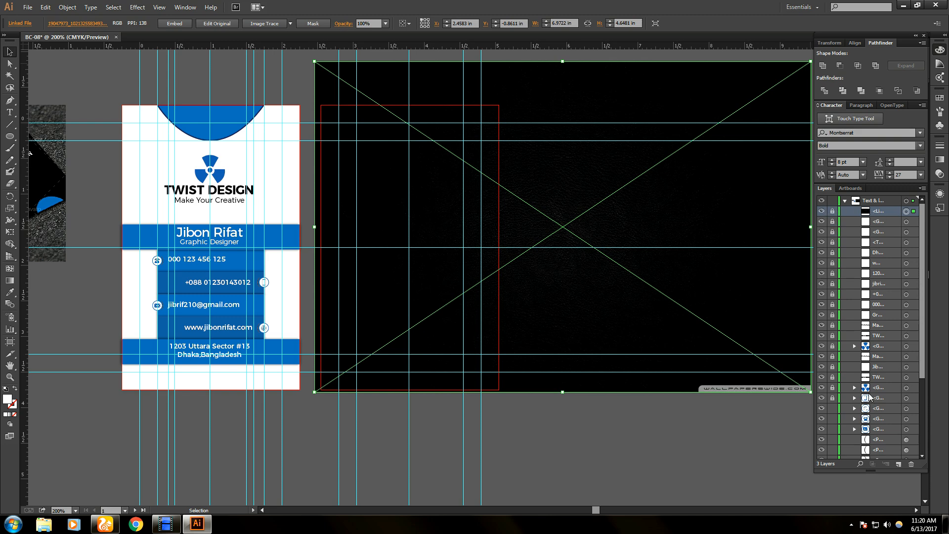
key("ctrl+shift+a")
key("ctrl+z")
- Resize the black image to cover the second card past its right edge, then delete the old dark card
left_click_drag(624, 303, 528, 312)
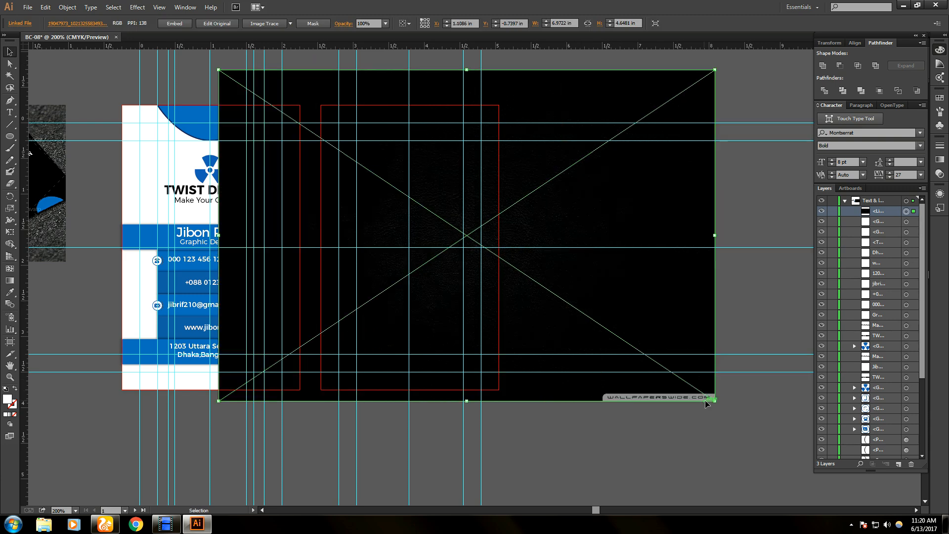
left_click_drag(708, 402, 394, 388)
left_click_drag(313, 243, 430, 252)
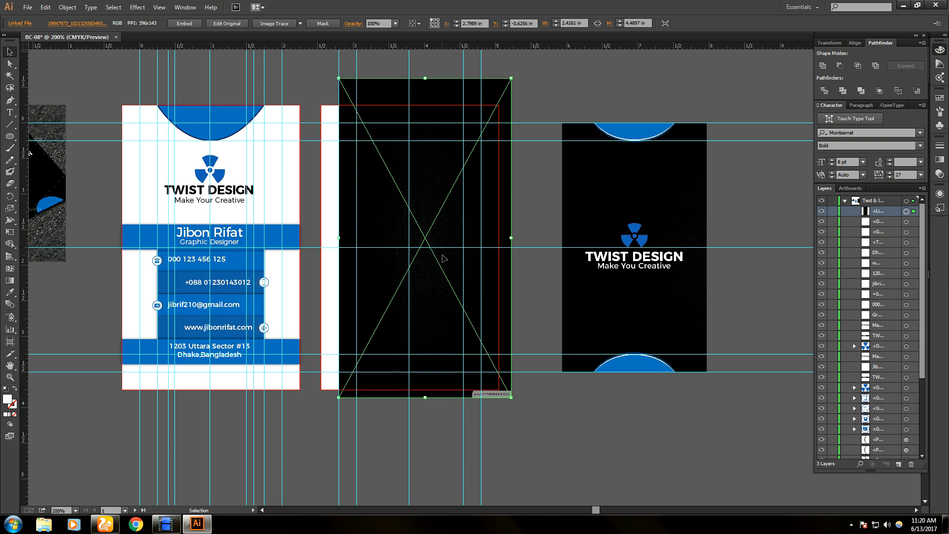
left_click_drag(510, 238, 562, 238)
left_click_drag(507, 259, 493, 252)
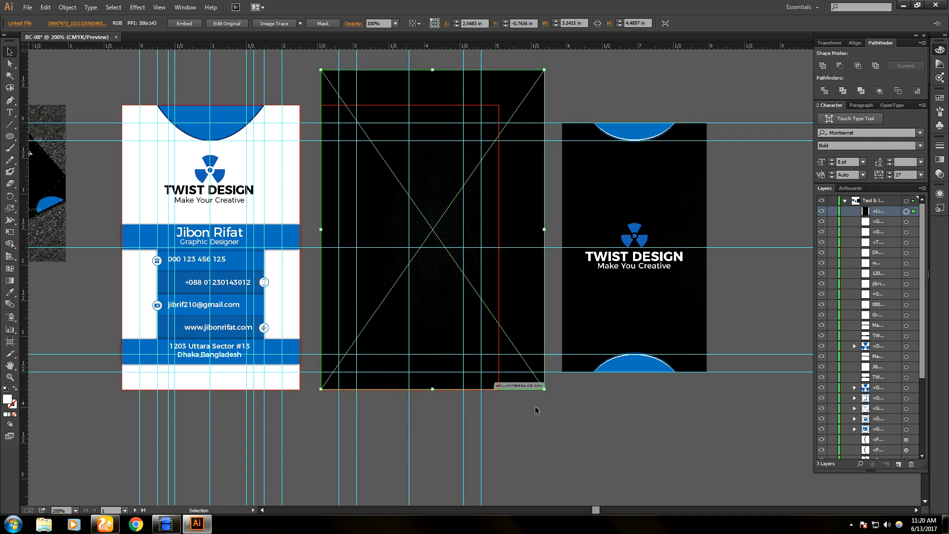
left_click_drag(545, 232, 557, 229)
left_click_drag(556, 230, 555, 229)
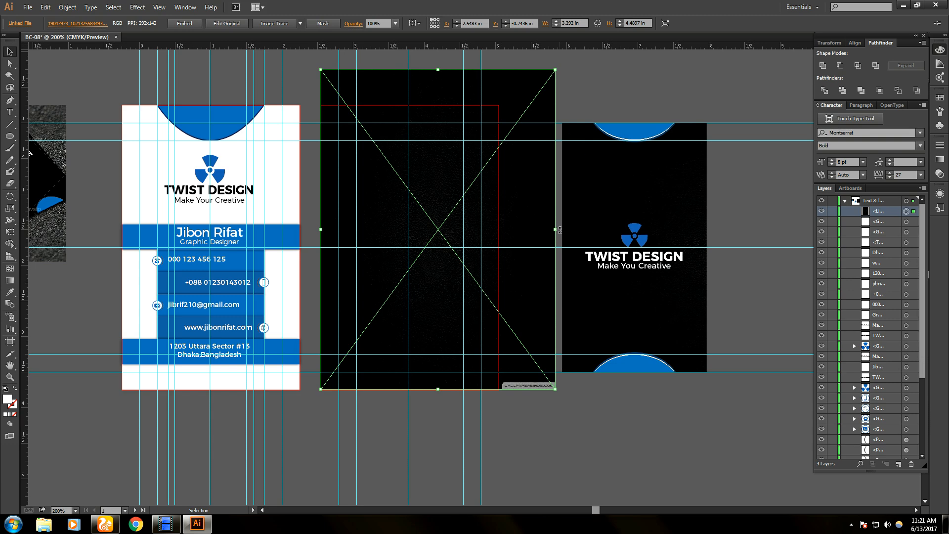
left_click_drag(555, 230, 598, 231)
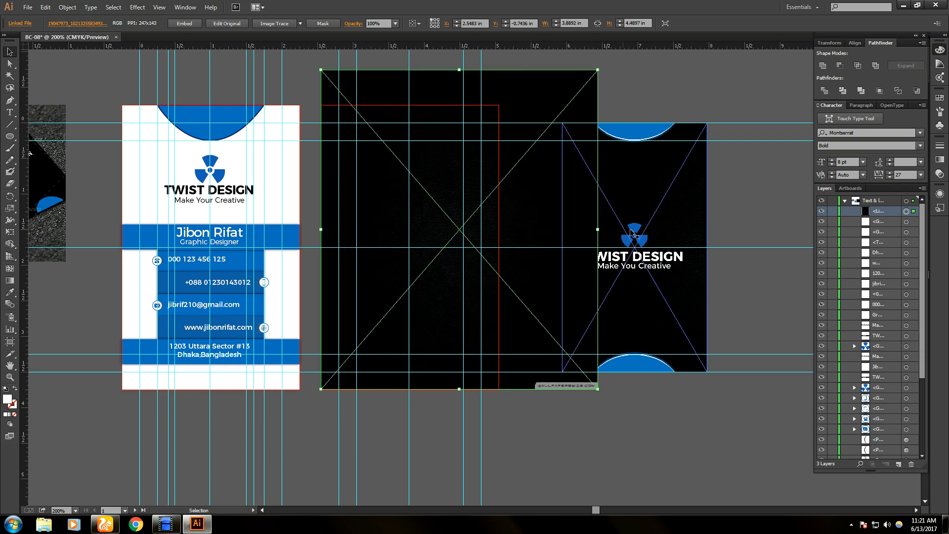
left_click(643, 229)
key("Delete")
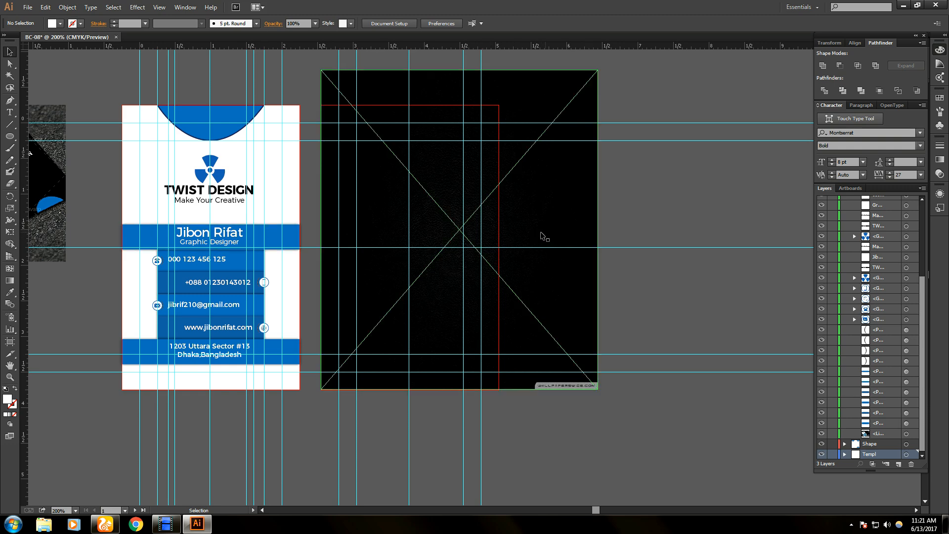
- Try Arrange > Send to Back on the black image, then undo it
right_click(525, 237)
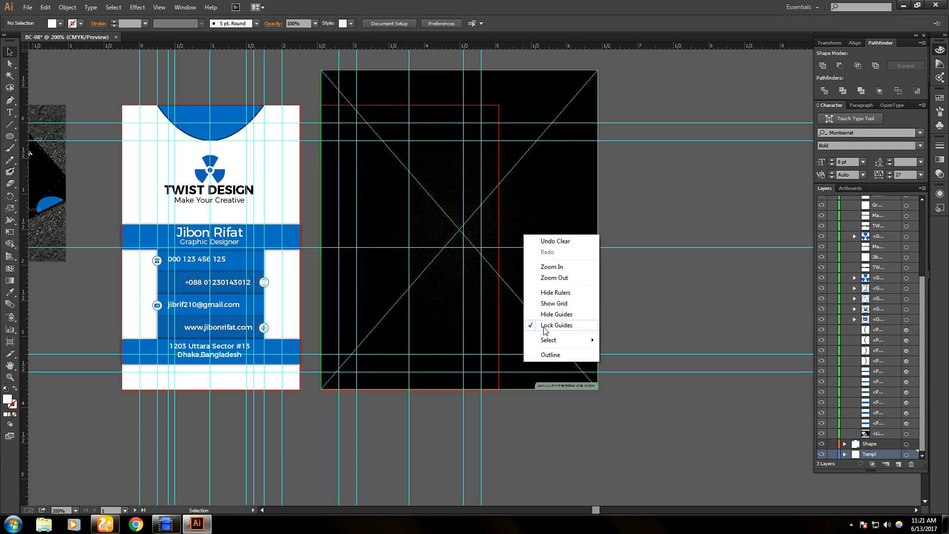
left_click(644, 210)
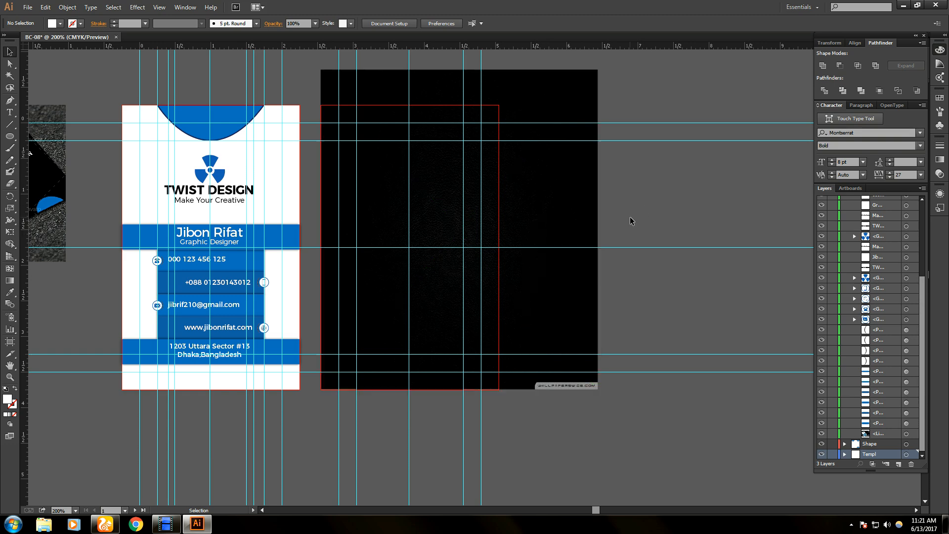
left_click(578, 219)
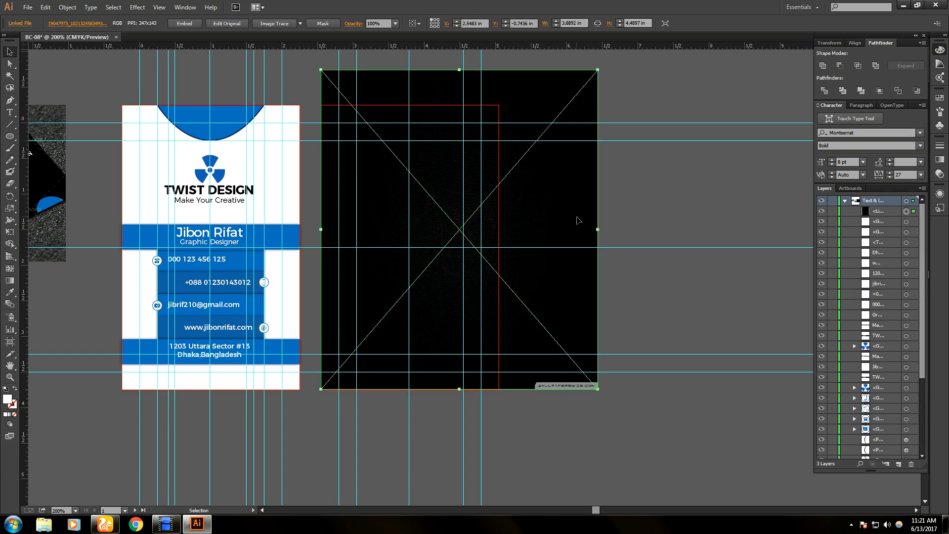
right_click(579, 220)
mouse_move(636, 275)
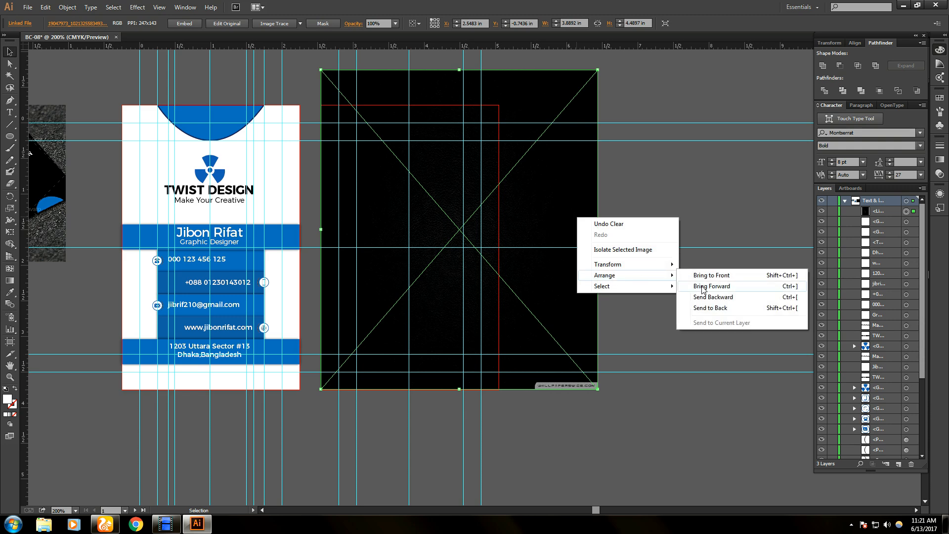
left_click(712, 310)
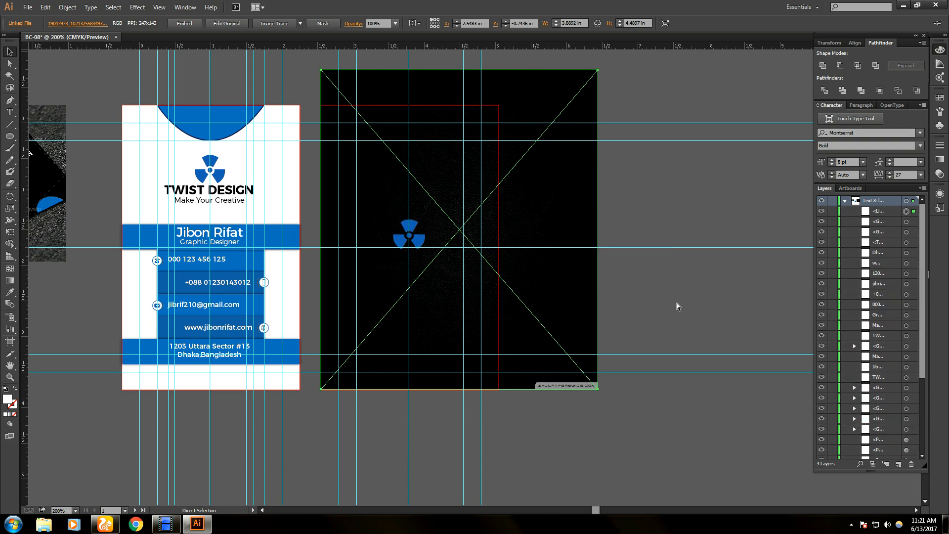
key("ctrl+z")
right_click(564, 218)
mouse_move(606, 274)
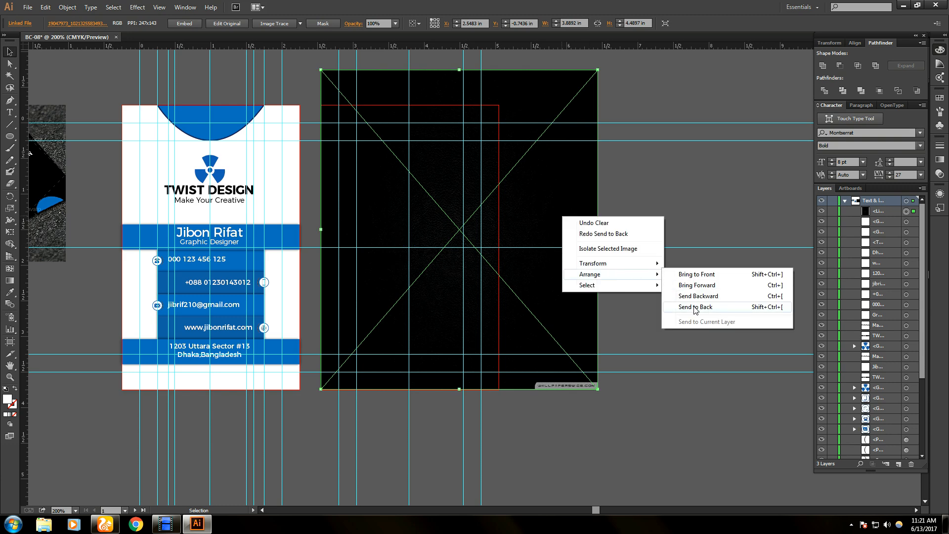
left_click(699, 218)
left_click(698, 218)
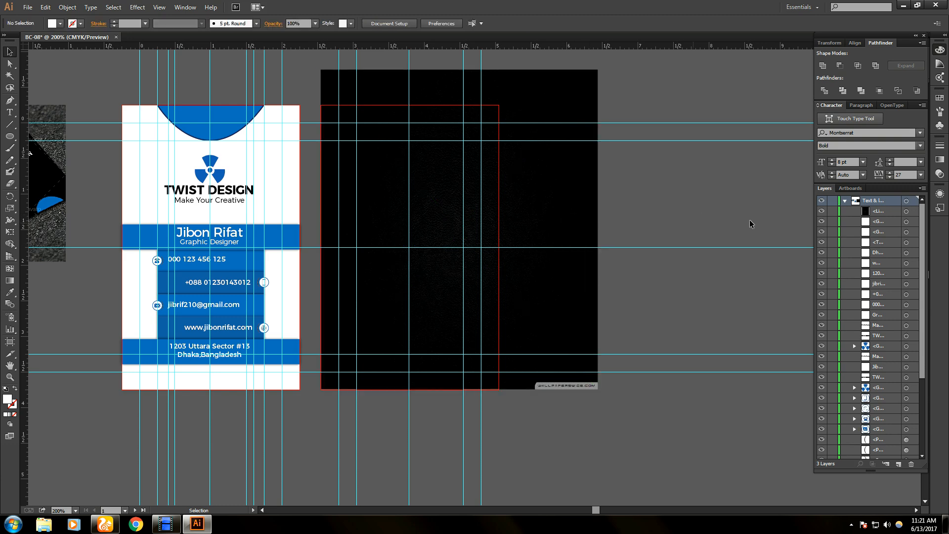
- Drag the image sublayer below the logo and arc paths in the Layers panel
left_click(870, 213)
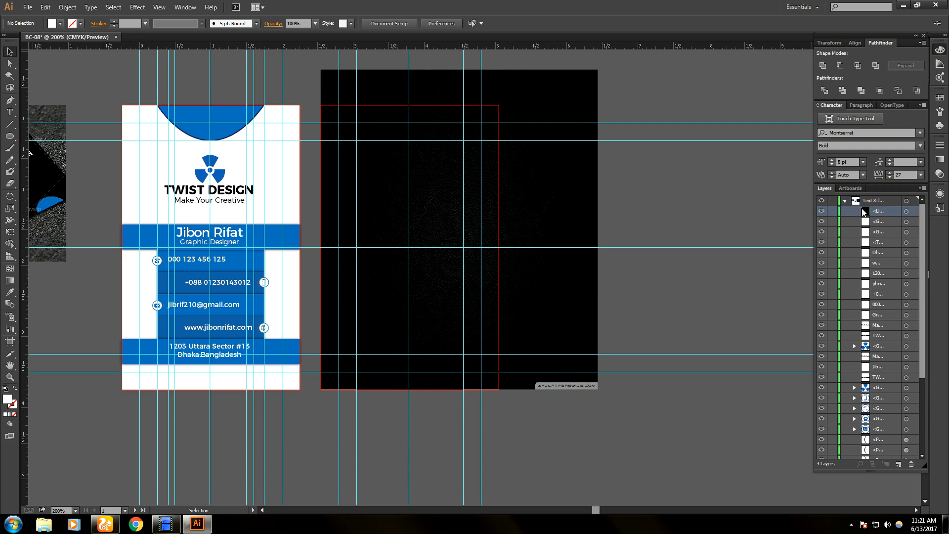
left_click_drag(865, 212, 880, 454)
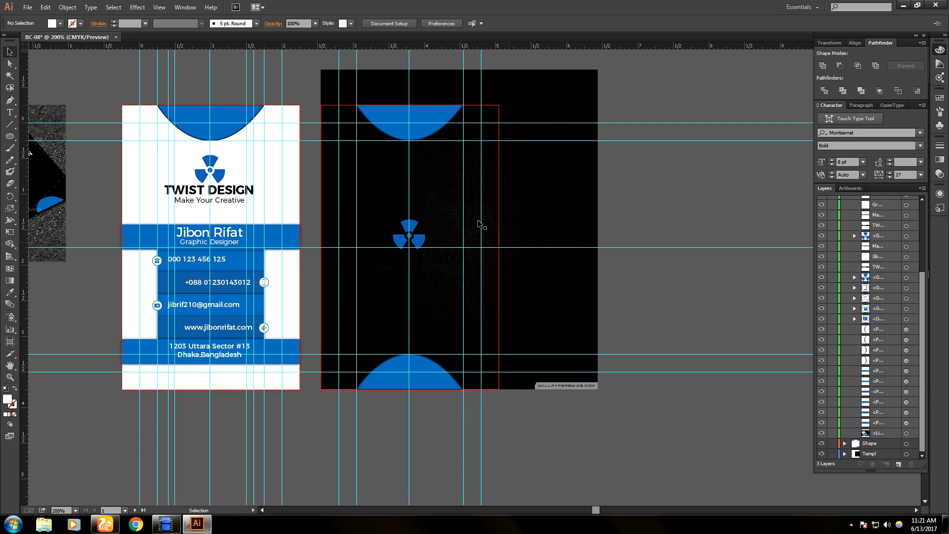
left_click(590, 210)
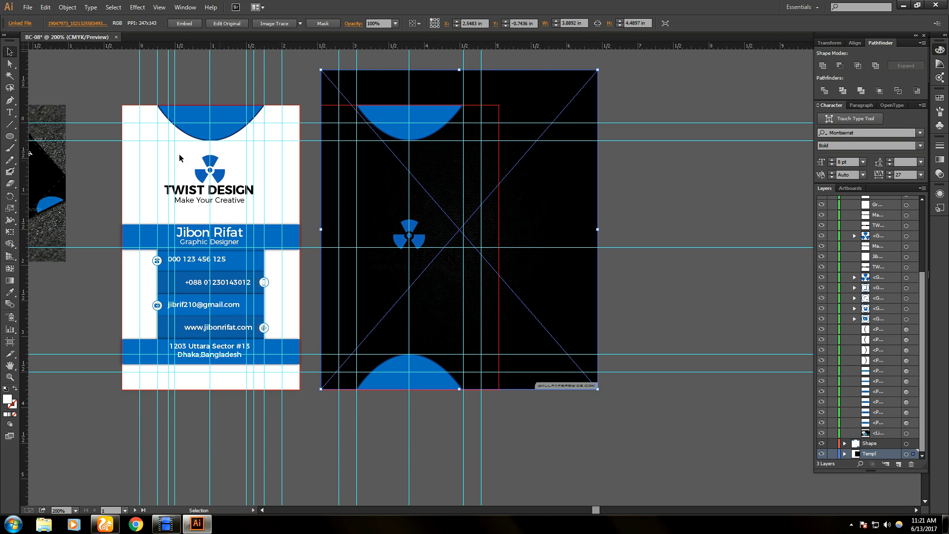
left_click(10, 244)
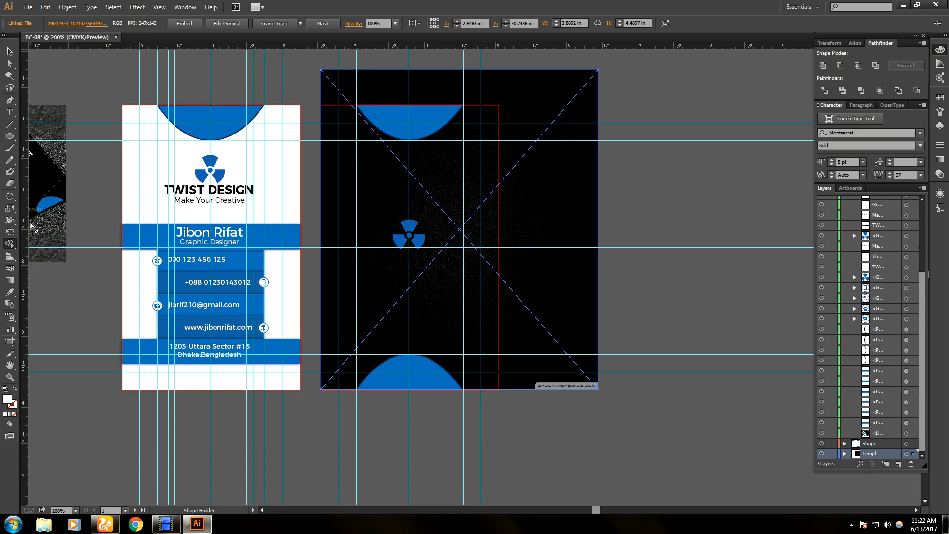
left_click(10, 54)
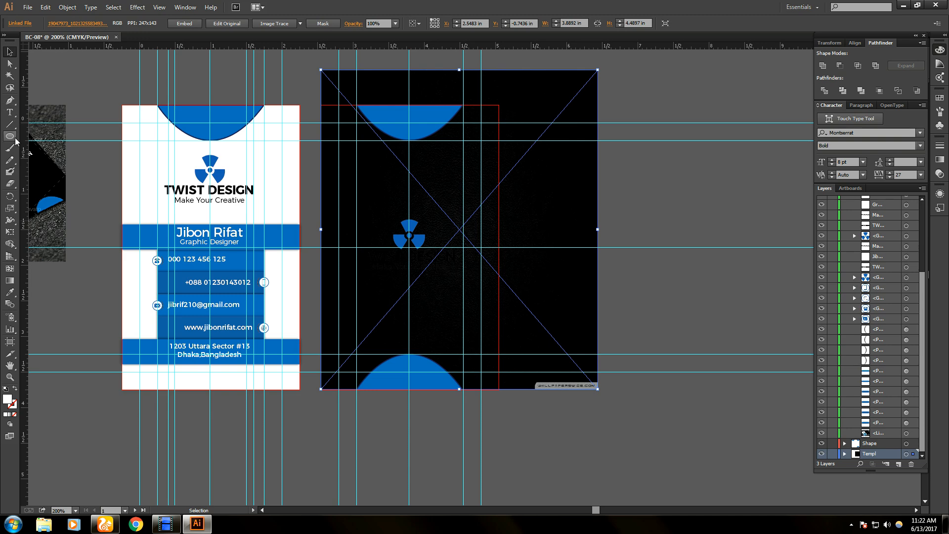
- Draw a white 2 × 3.5 in rectangle using exact size entry
left_click_drag(9, 136, 32, 135)
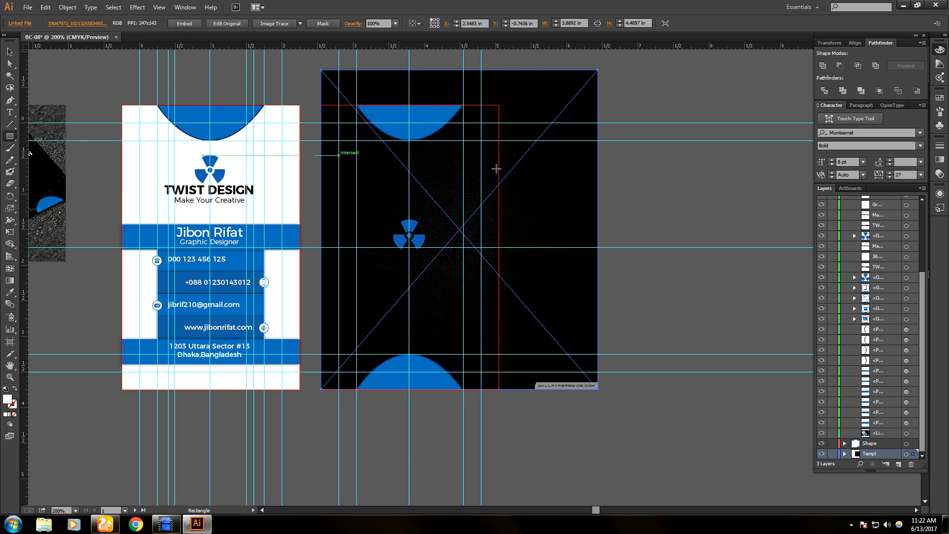
left_click(448, 187)
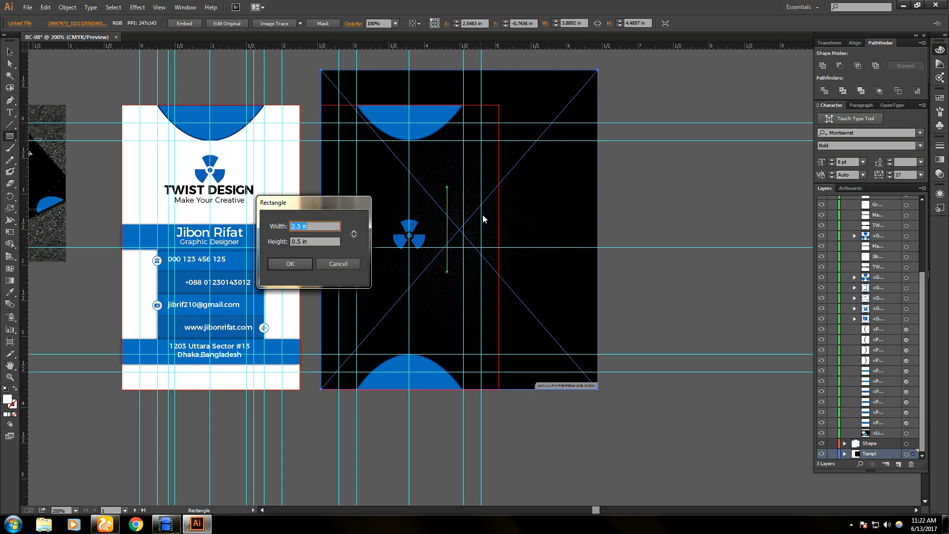
key("BackSpace")
key("Tab")
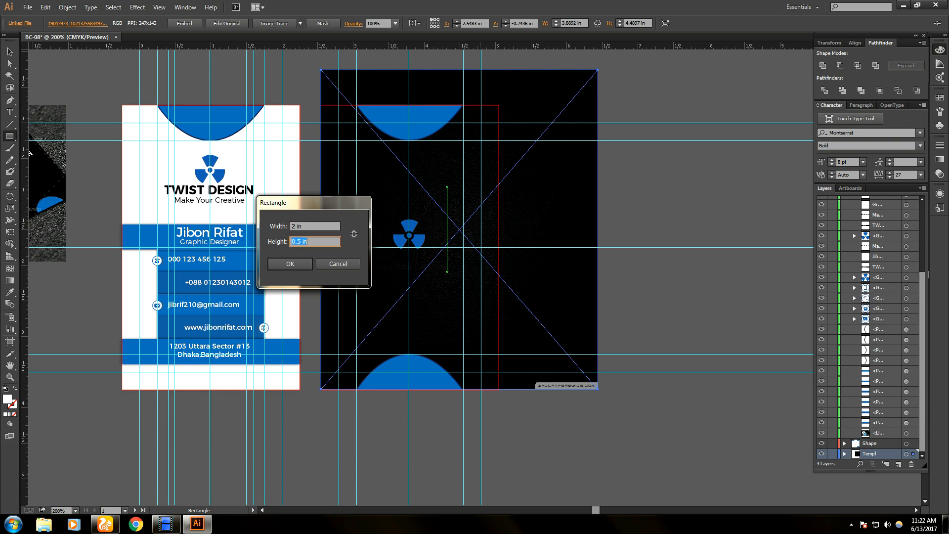
type("3.5")
key("Return")
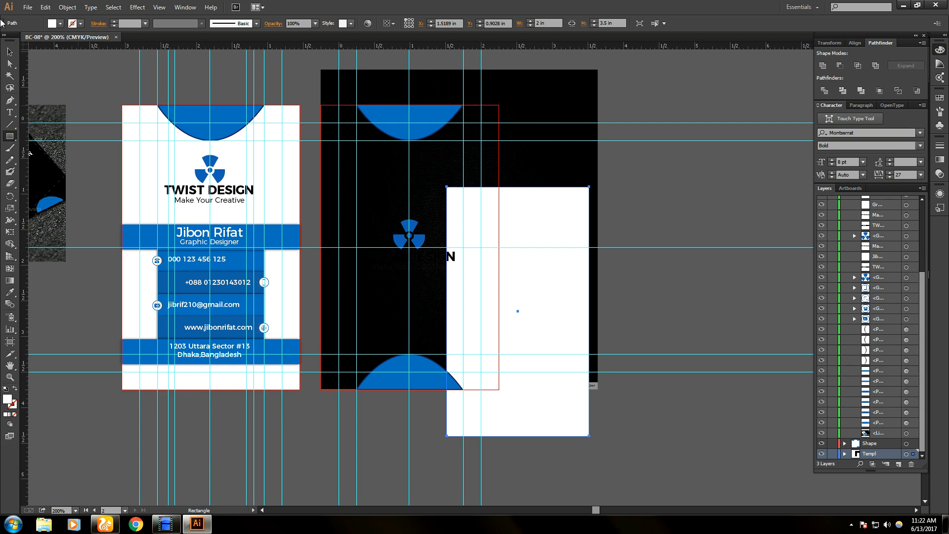
- Move the white rectangle onto the card and position it at X 0, Y 0
left_click(9, 53)
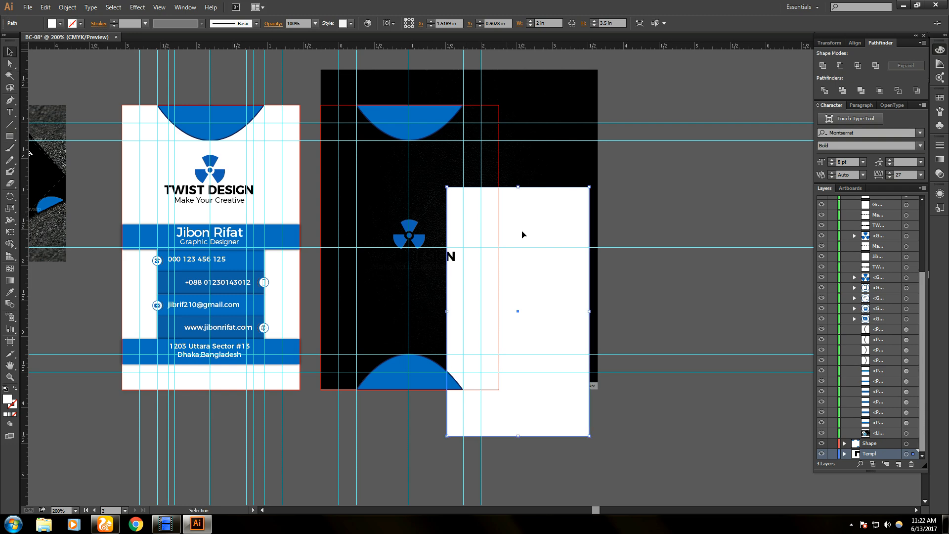
left_click_drag(522, 233, 412, 168)
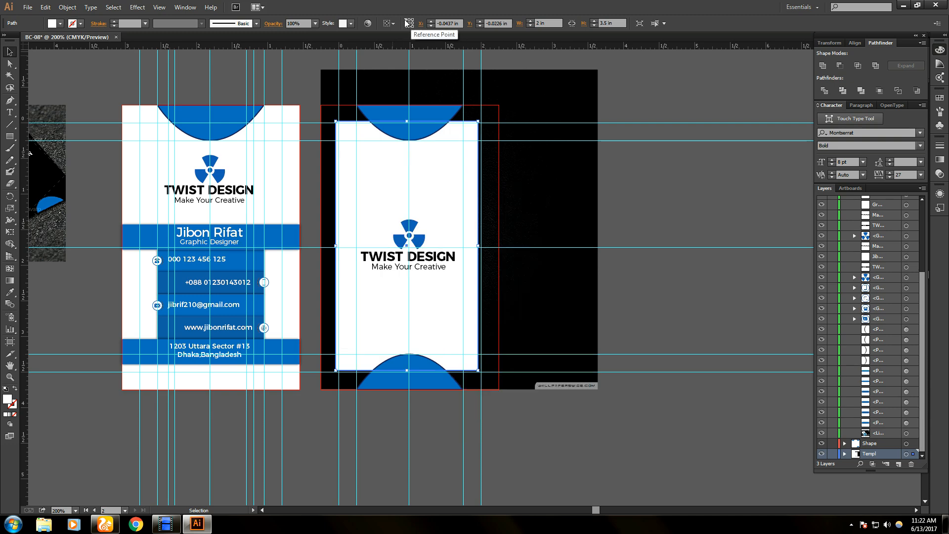
left_click(454, 23)
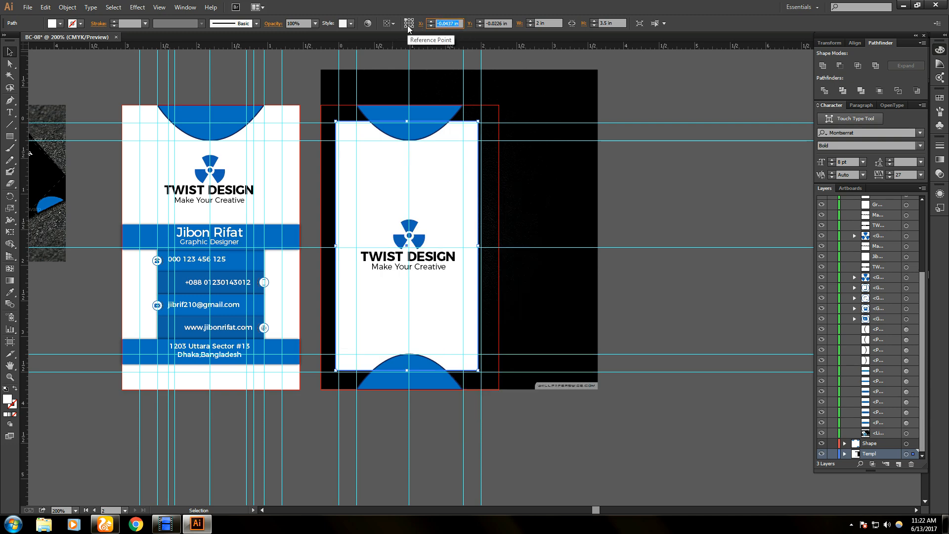
type("0")
key("Tab")
type("0")
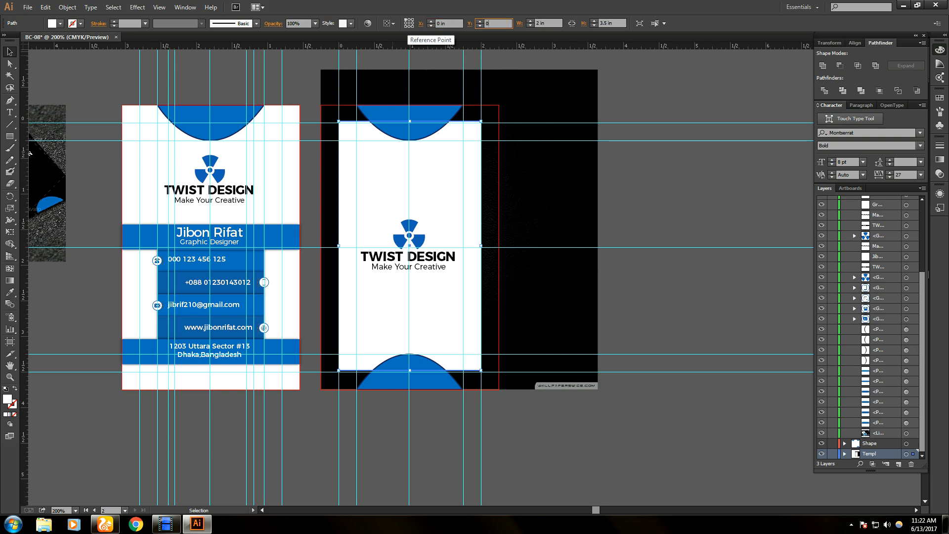
key("Return")
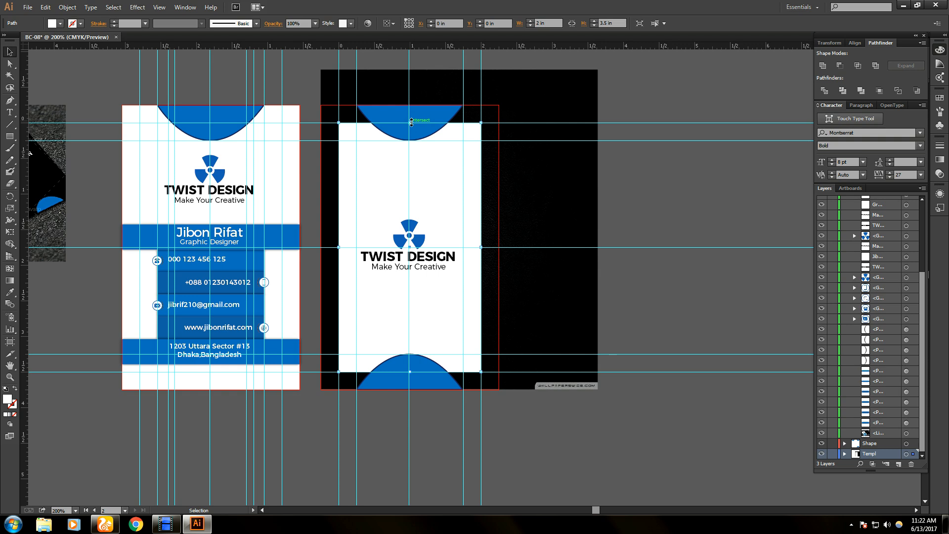
- Extend the rectangle's top, bottom, right and left edges to the bleed, and add the black image to the selection
left_click_drag(409, 122, 410, 105)
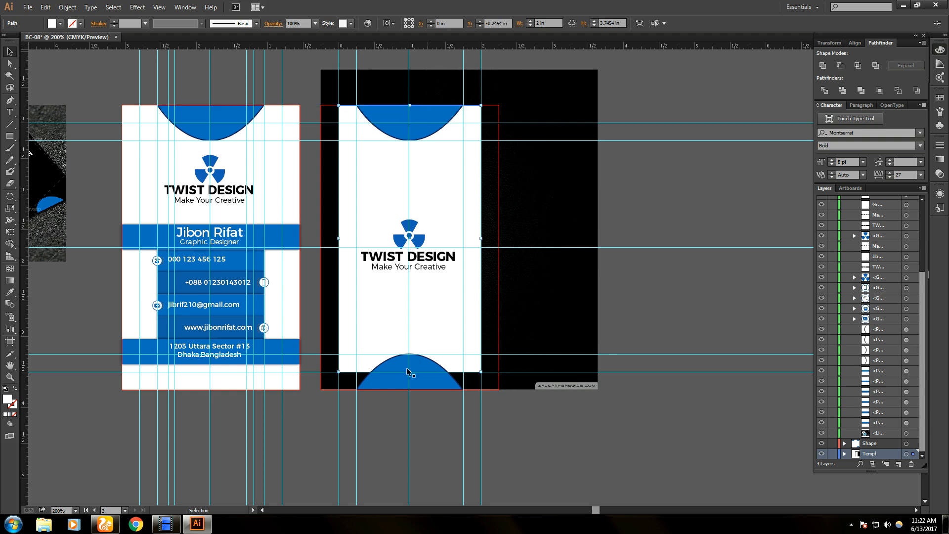
left_click_drag(409, 373, 409, 389)
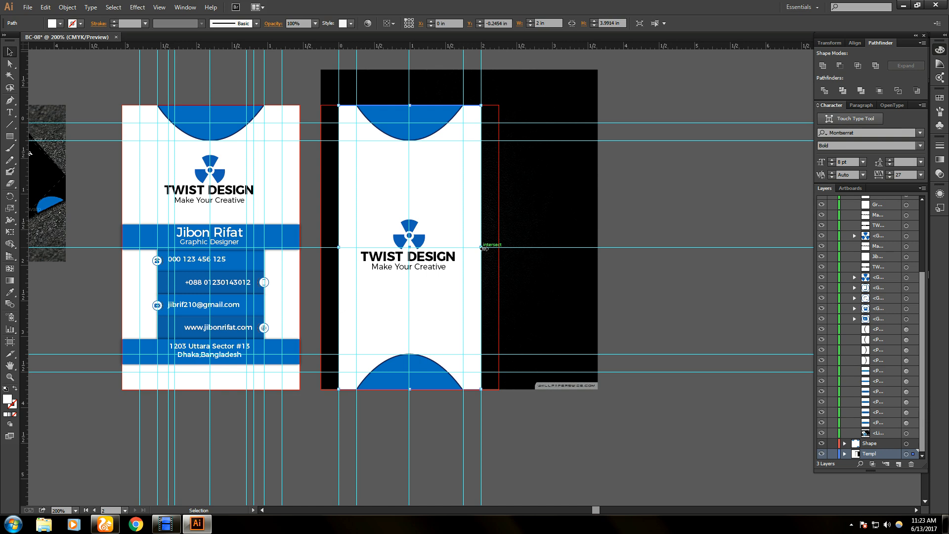
left_click_drag(481, 247, 498, 247)
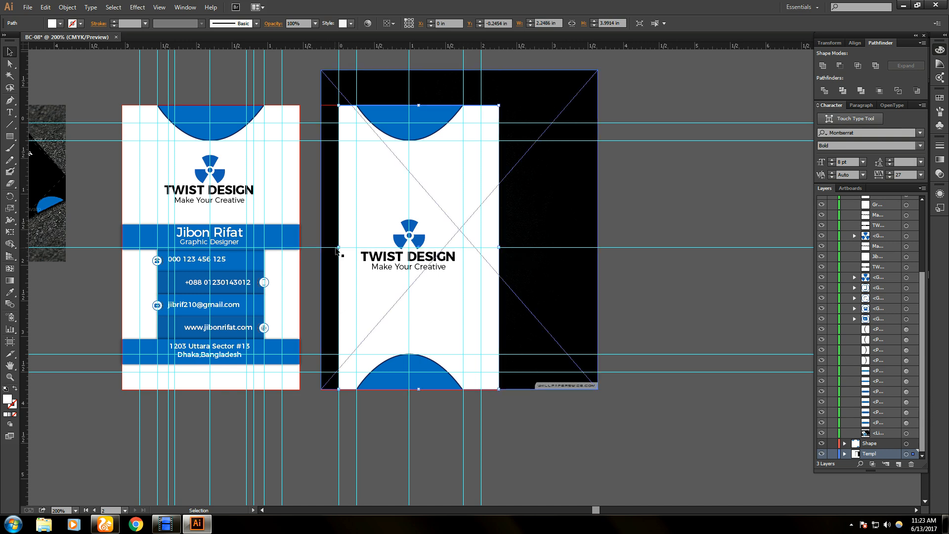
left_click_drag(339, 249, 321, 249)
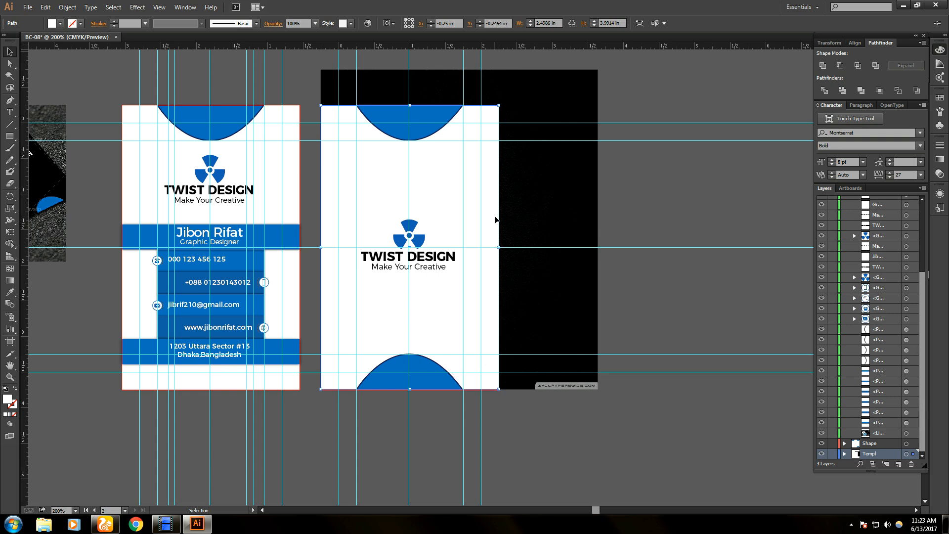
left_click(561, 211, "shift")
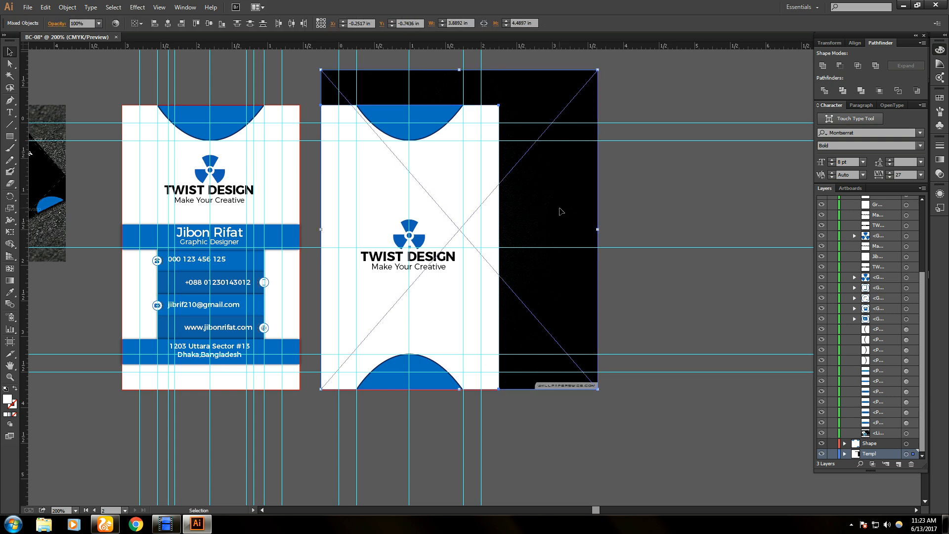
- Make a clipping mask from the black image and white rectangle, reselect it, and collapse the Text & logo layer
right_click(548, 200)
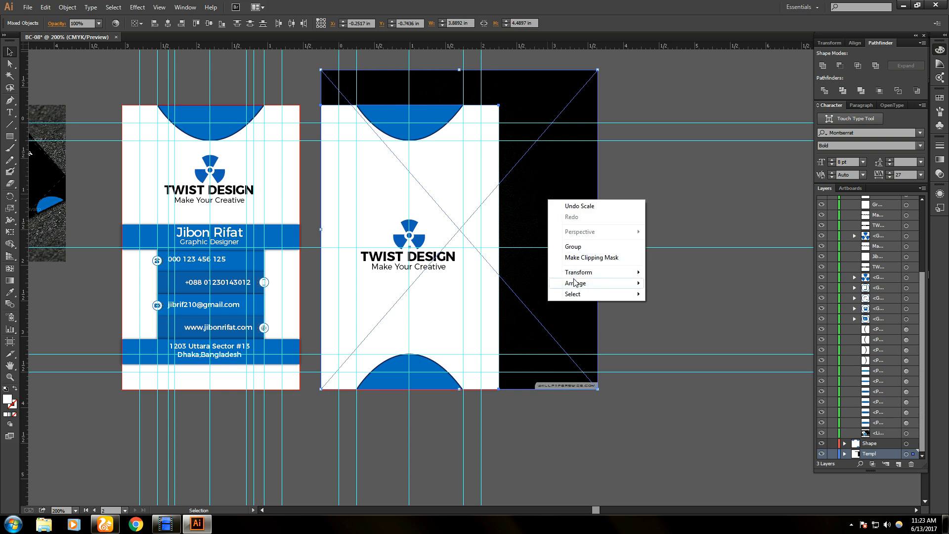
left_click(595, 258)
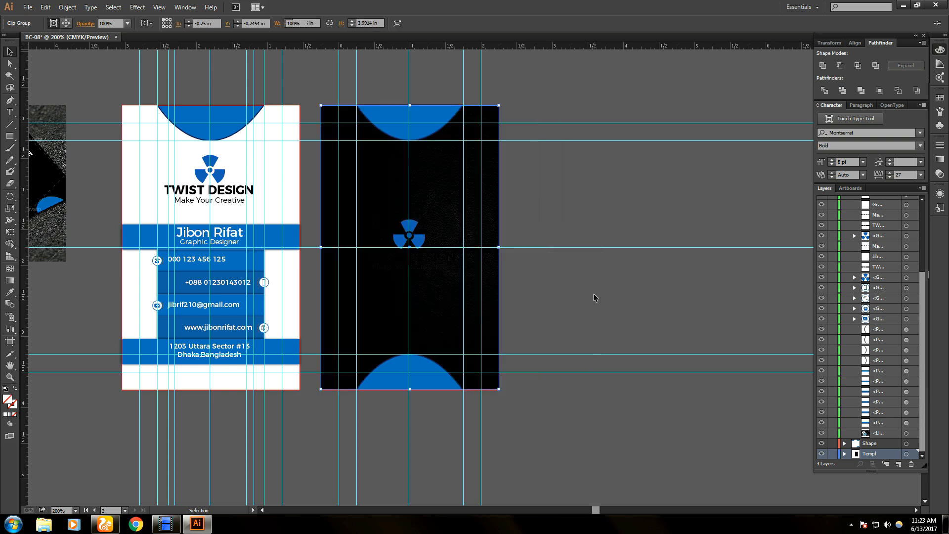
left_click(594, 297)
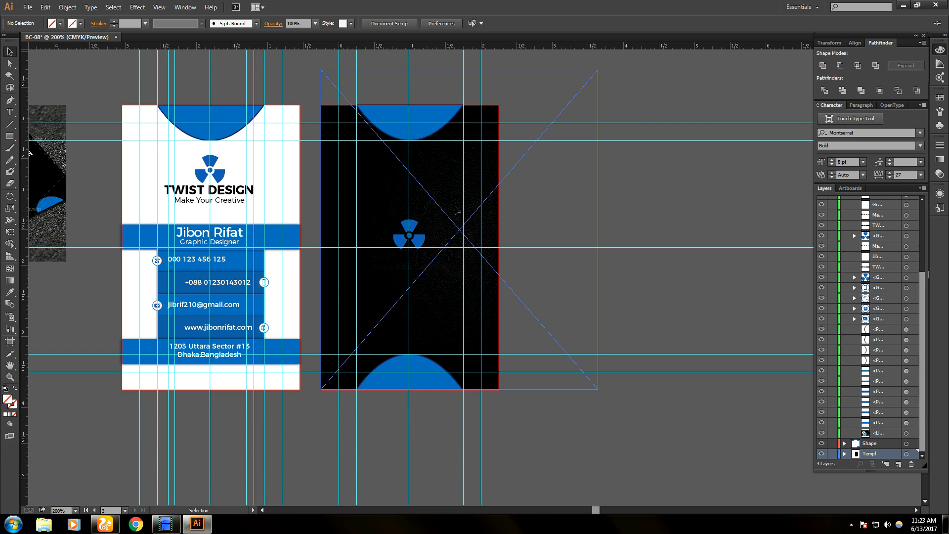
left_click(456, 211)
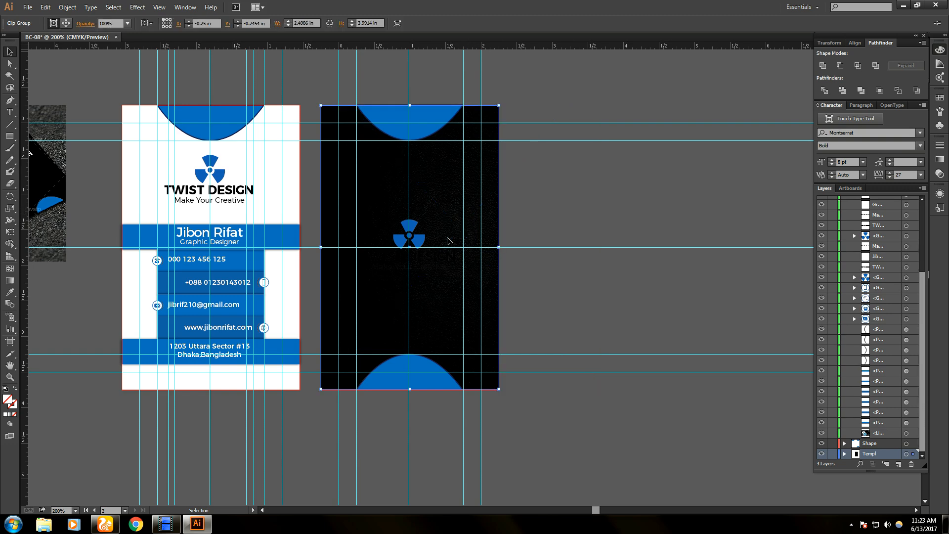
scroll(408, 345, "up", 1)
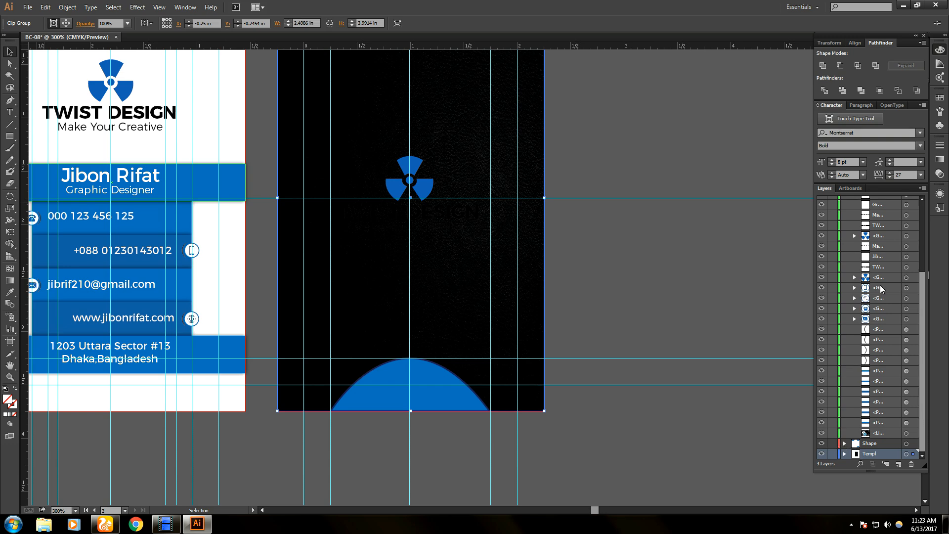
scroll(882, 290, "up", 5)
left_click(845, 201)
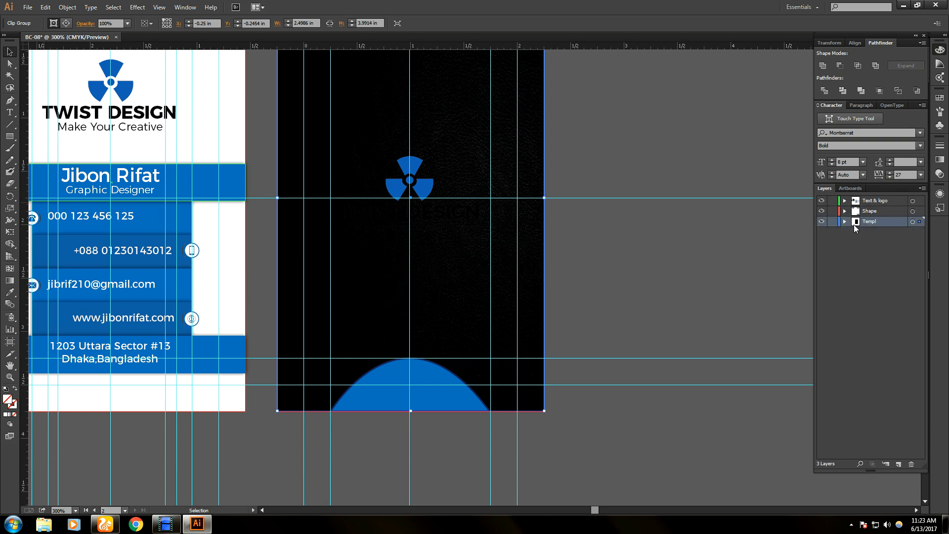
- Expand the Templ layer, toggle the top sublayer's visibility, and set opacity to 50%
left_click(845, 221)
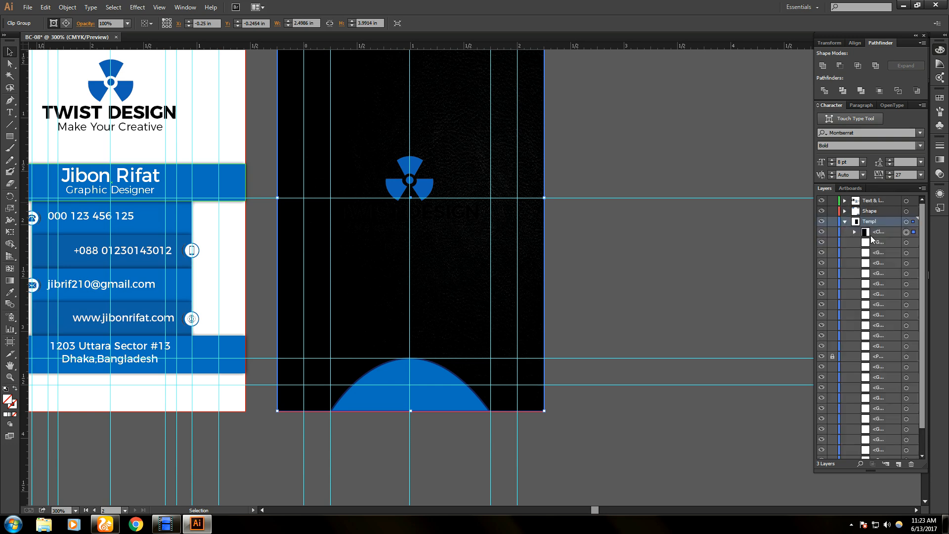
left_click(878, 233)
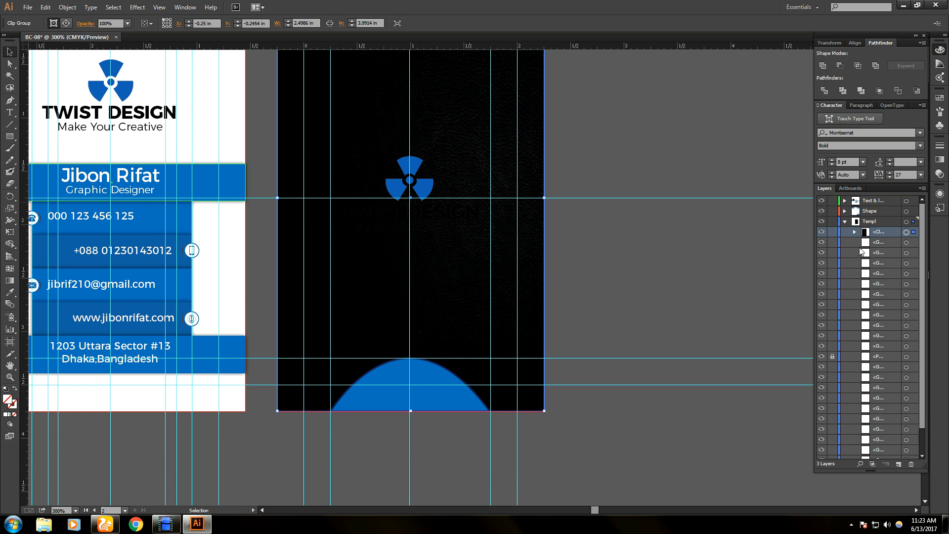
left_click(822, 231)
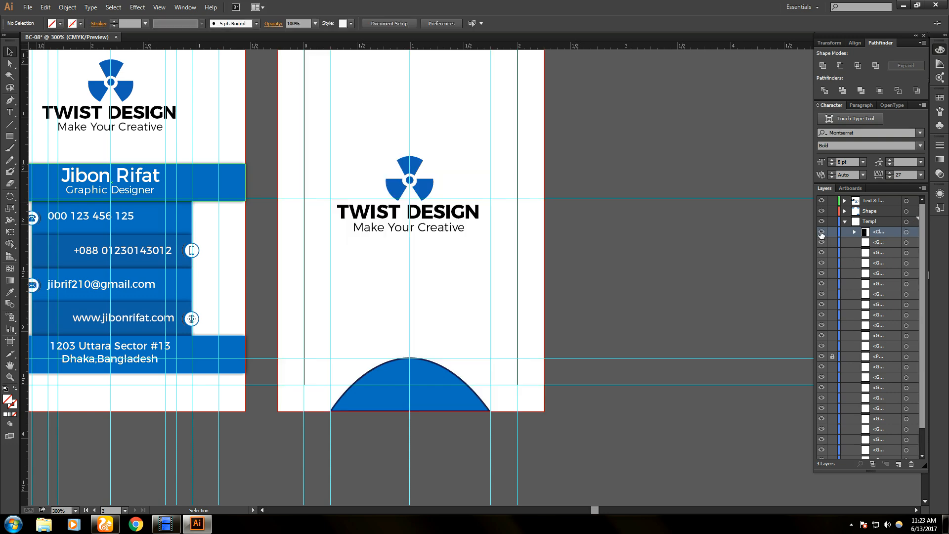
left_click(822, 232)
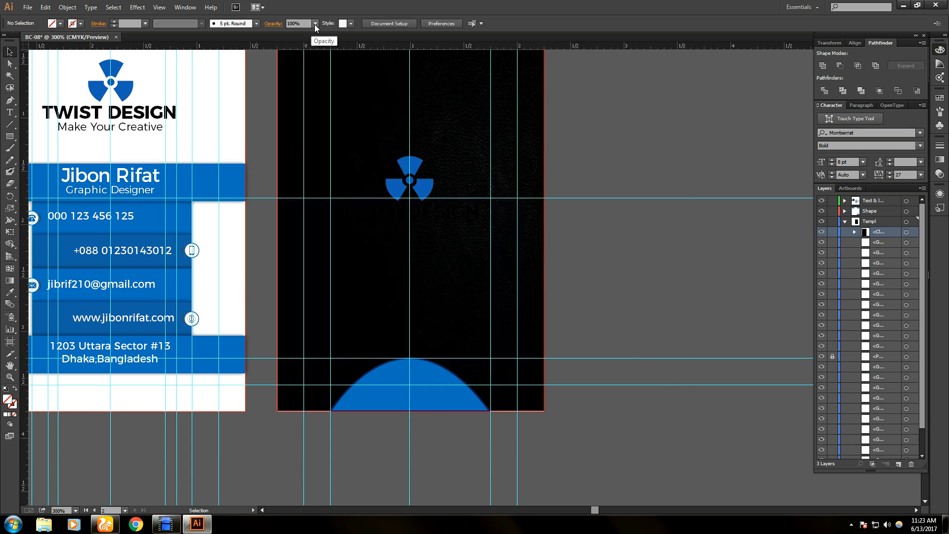
left_click(315, 24)
left_click(326, 88)
- Select the black background clip group from its layer row, toggling its lock off again
left_click(396, 130)
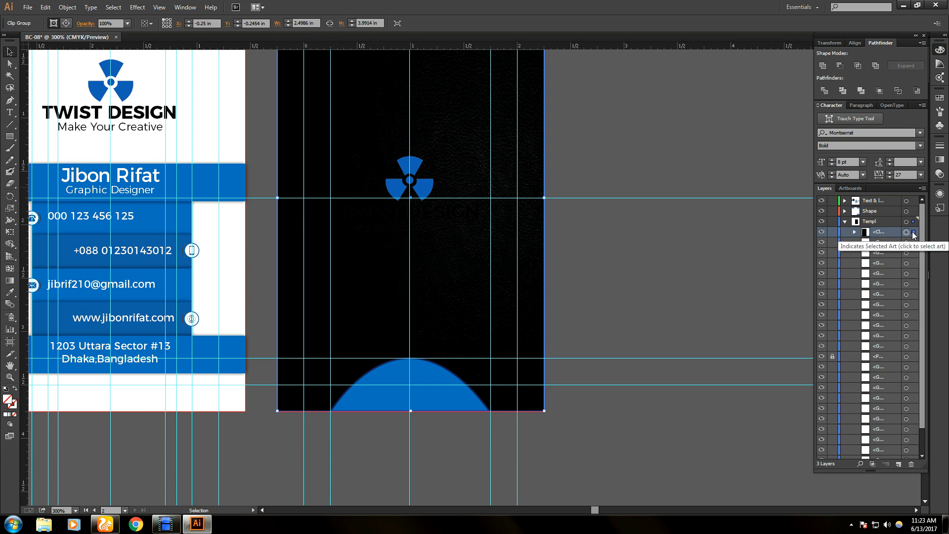
key("ctrl+shift+a")
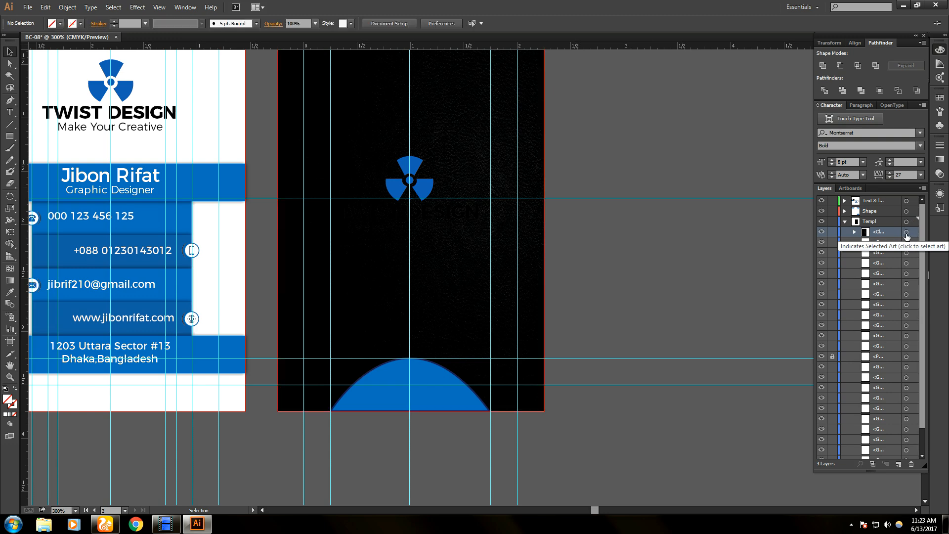
left_click(907, 233)
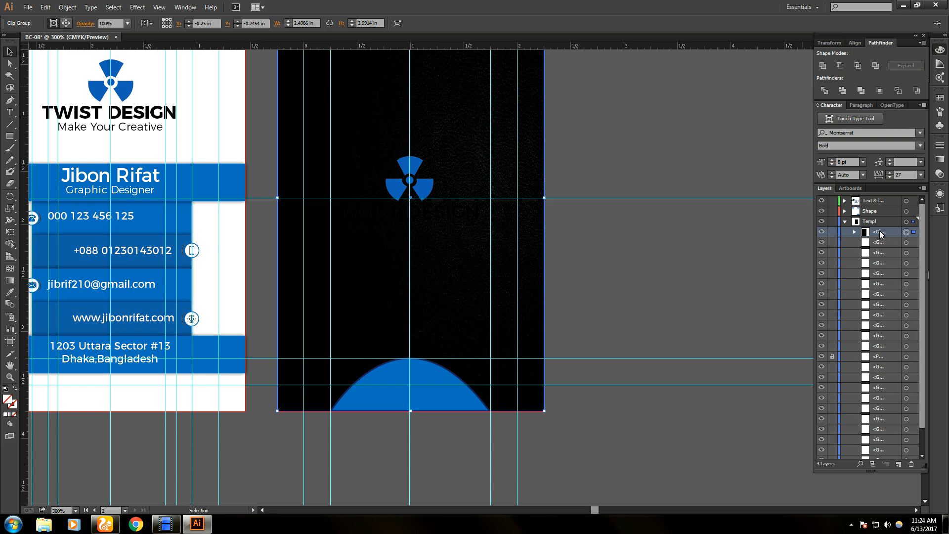
left_click(833, 232)
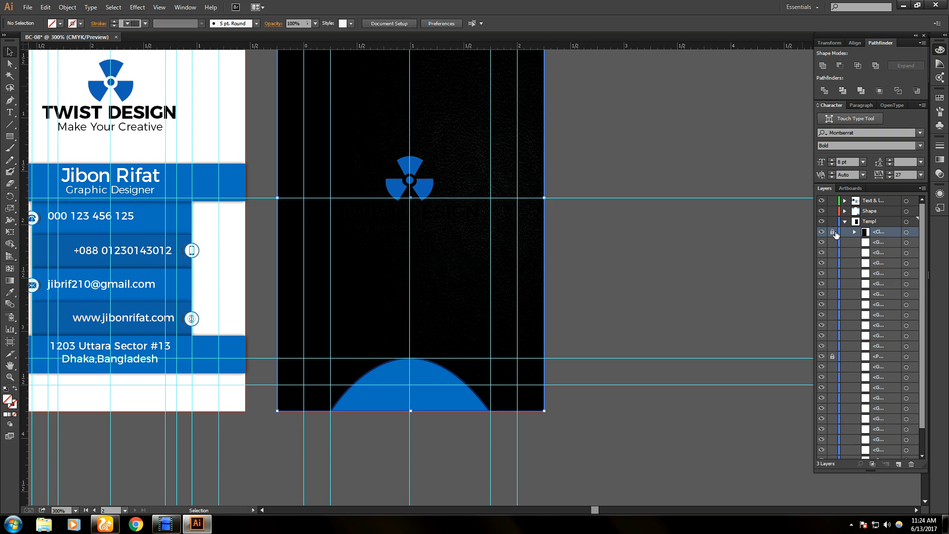
left_click(834, 232)
left_click(906, 231)
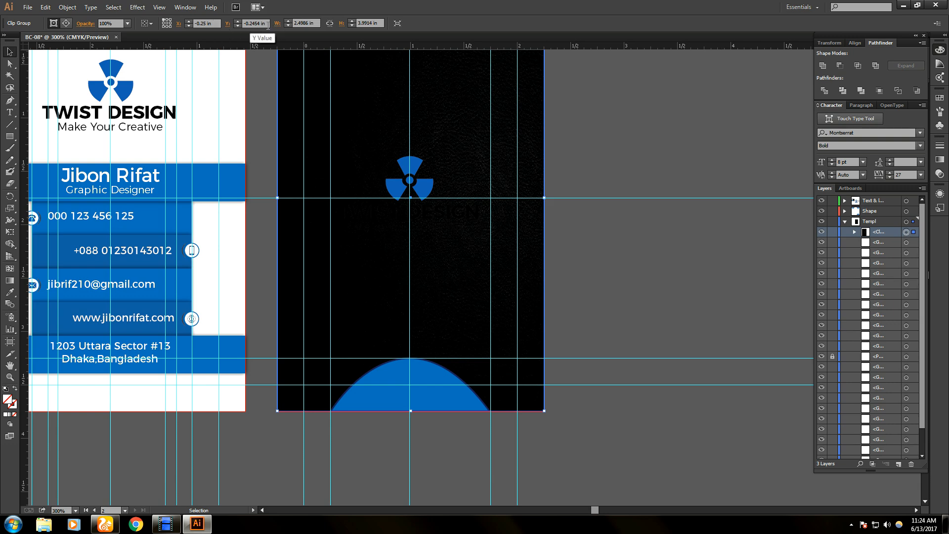
- Test the black background at 40%, 60%, 80% and 90% opacity
left_click(127, 24)
left_click(137, 78)
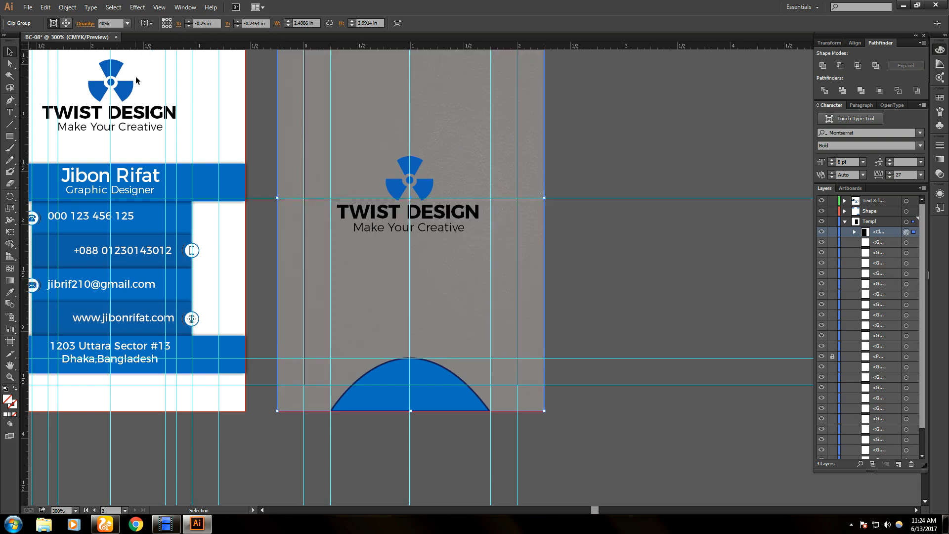
left_click(128, 24)
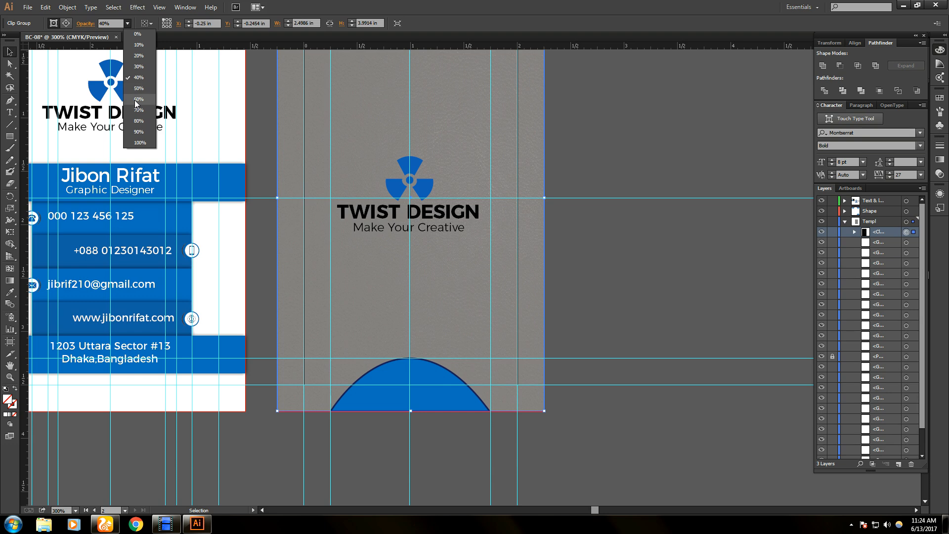
left_click(135, 98)
left_click(127, 23)
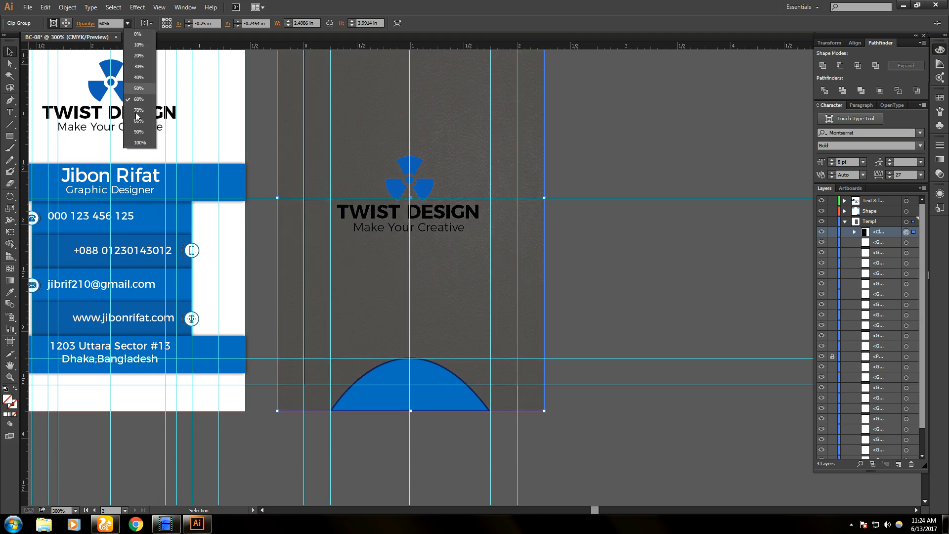
left_click(136, 117)
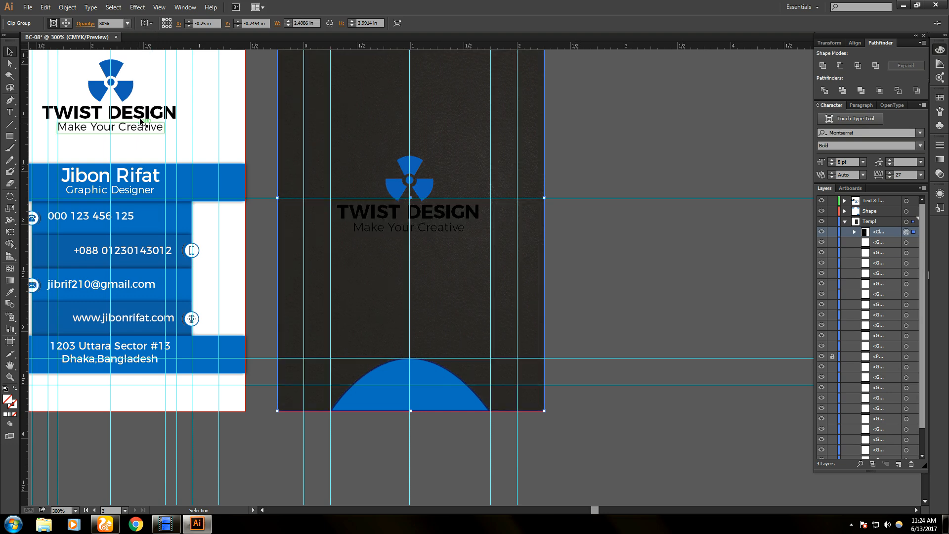
left_click(127, 24)
left_click(136, 128)
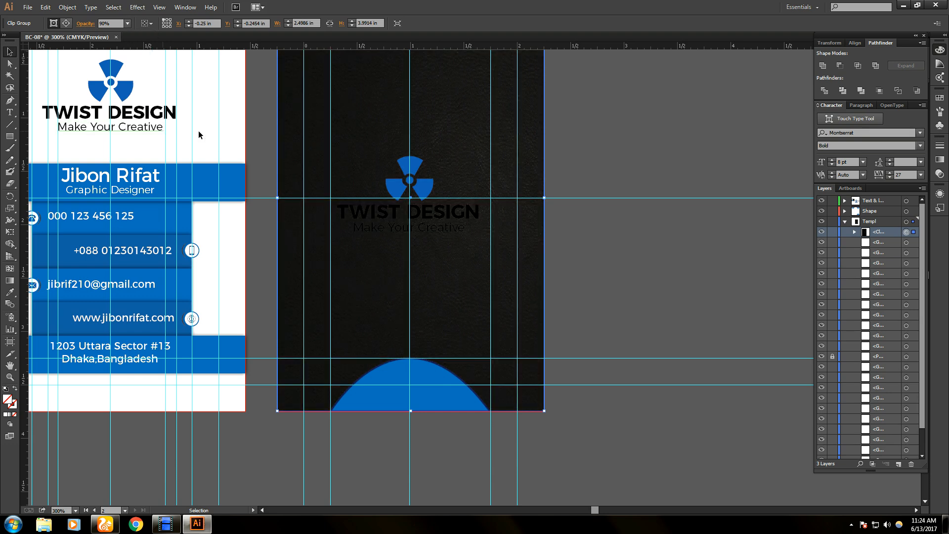
- Deselect and undo back past the clipping mask so the black image is unclipped again
left_click(582, 128)
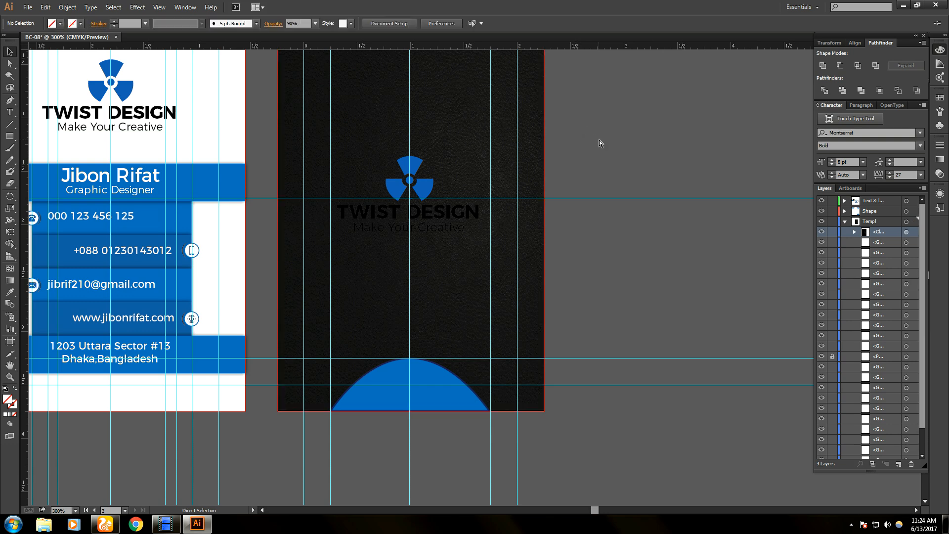
key("ctrl+z")
key("ctrl+z")
key("ctrl+z")
key("ctrl+z")
key("ctrl+z")
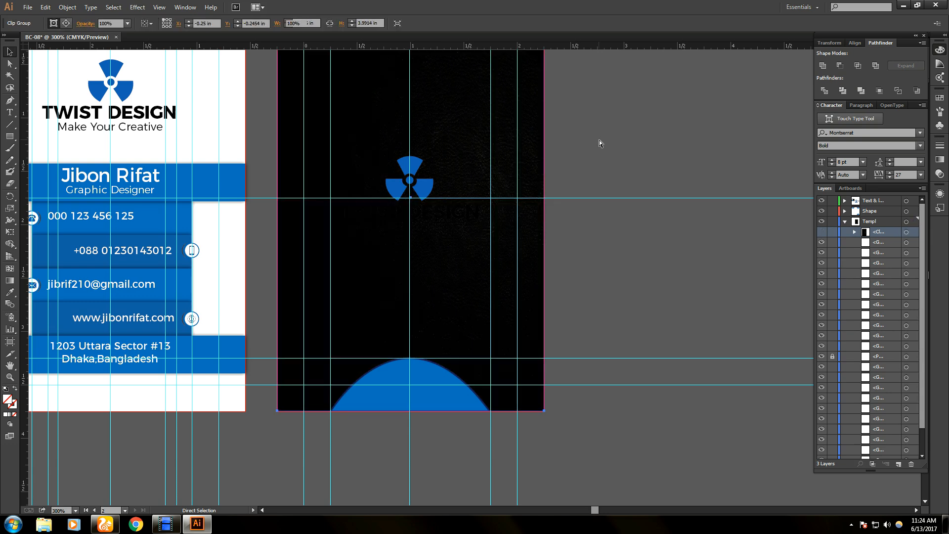
key("ctrl+3")
key("ctrl+alt+3")
key("ctrl+alt+7")
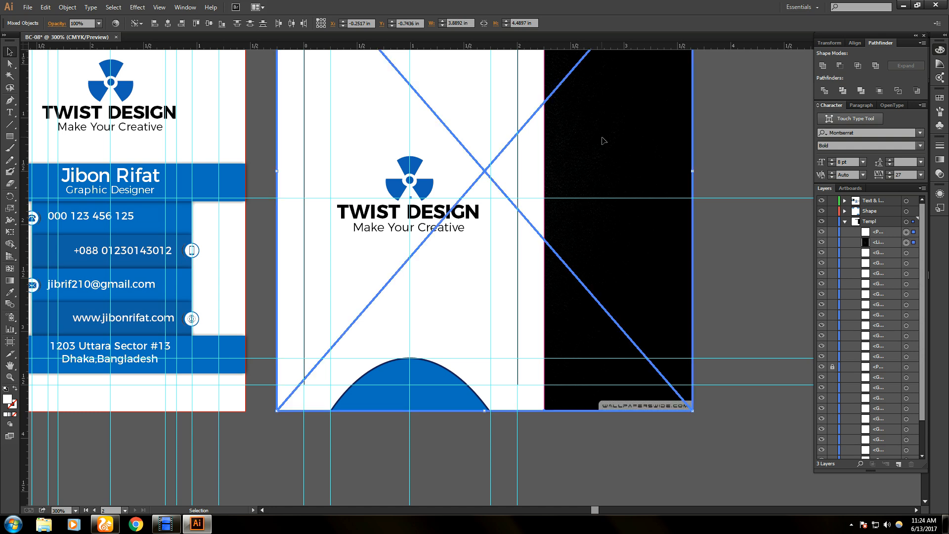
- Try 90% and 80% opacity on the textured image, settling on 90%
left_click(637, 161)
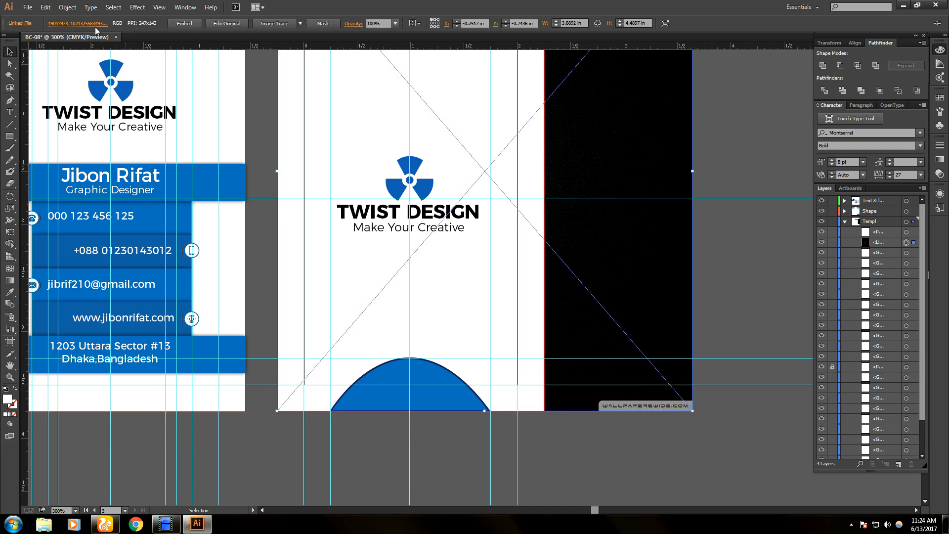
left_click(394, 24)
left_click(411, 132)
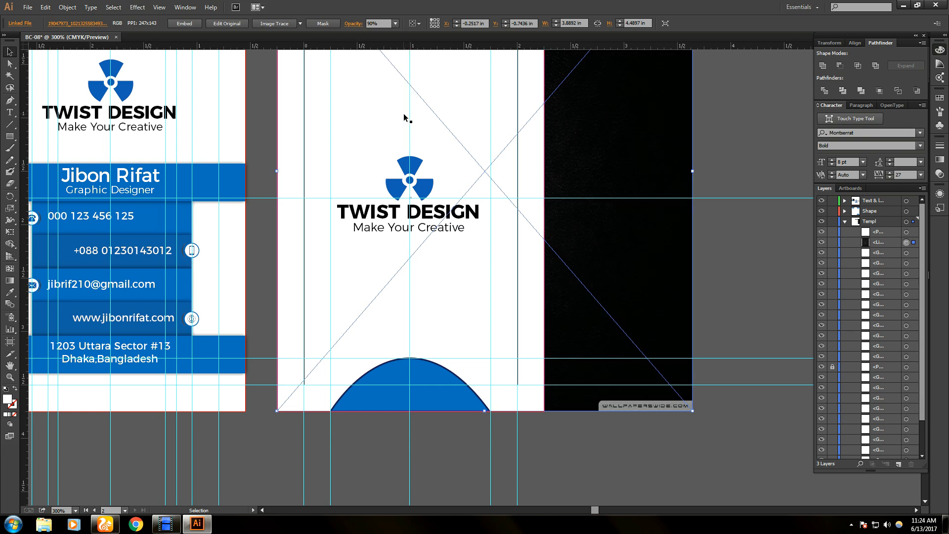
scroll(636, 357, "down", 1)
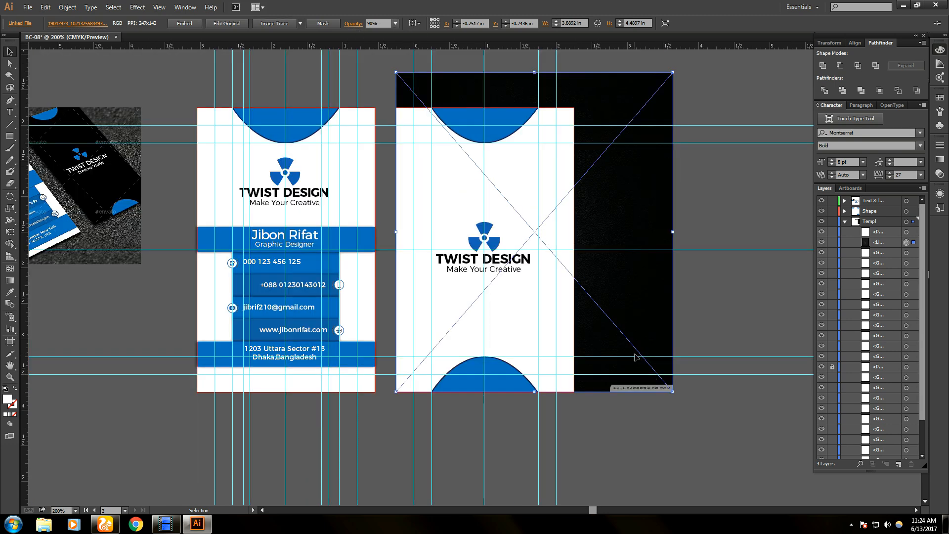
left_click(395, 24)
left_click(413, 121)
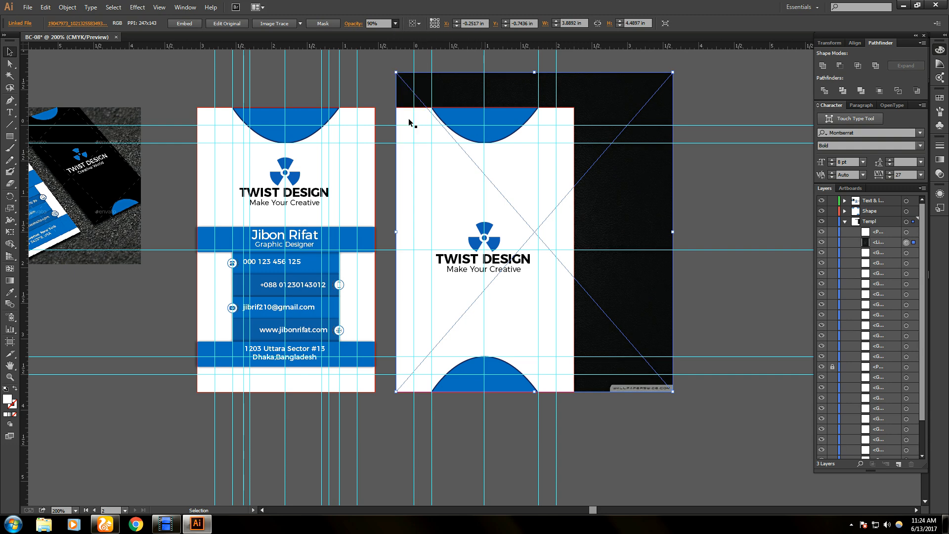
left_click(395, 24)
left_click(407, 132)
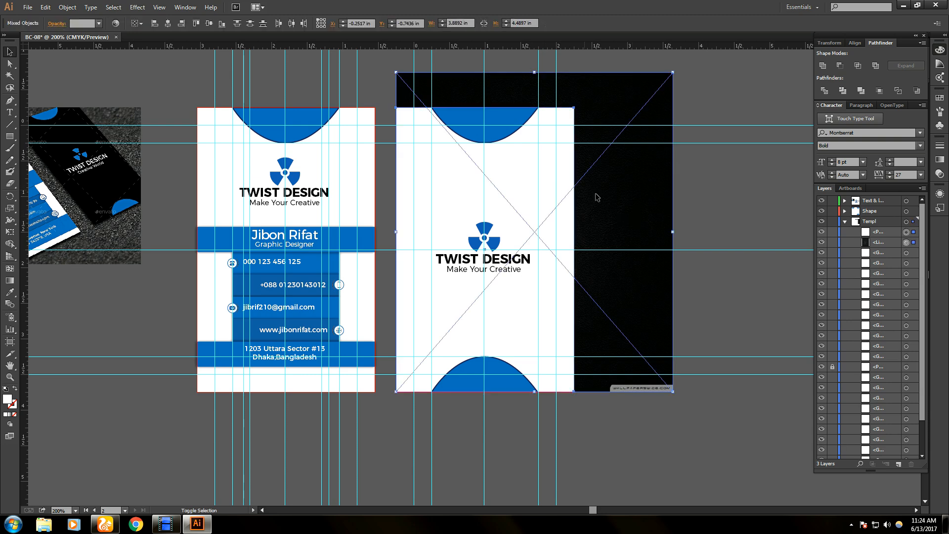
- Clip the textured image to the card, then undo it and restore the wider card rectangle
right_click(613, 197)
left_click(654, 256)
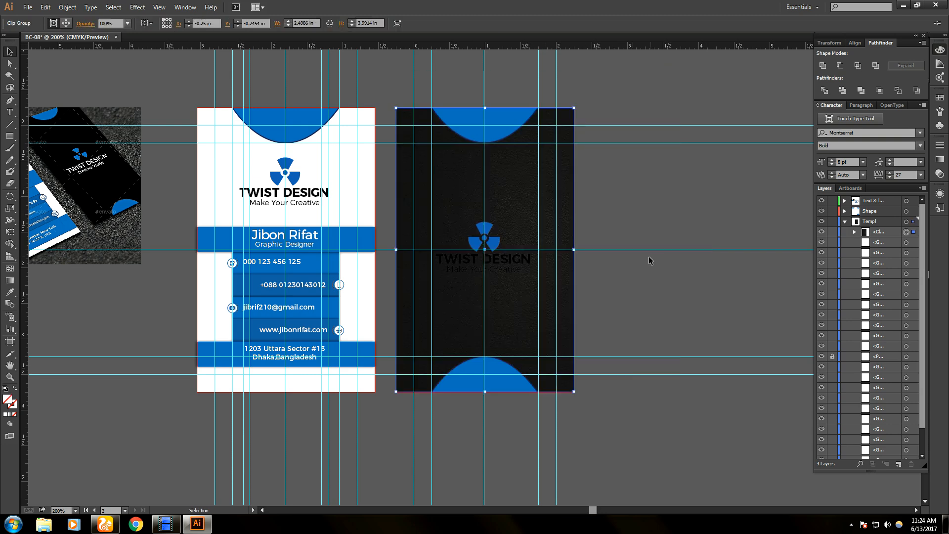
left_click(609, 203)
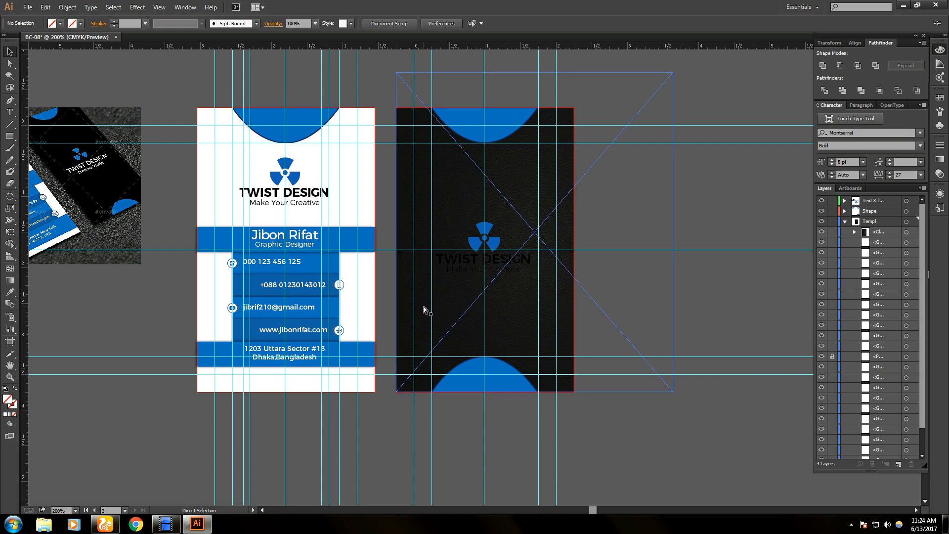
key("ctrl+z")
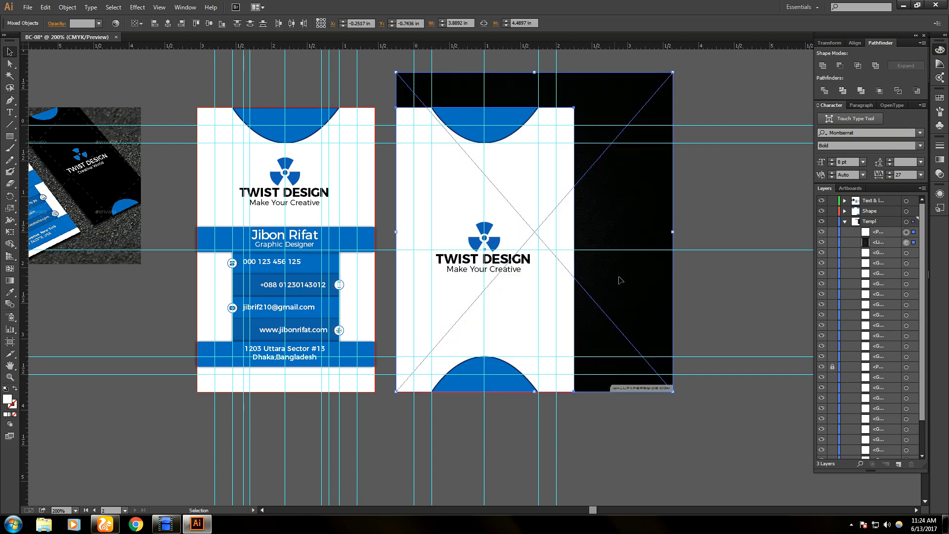
left_click(620, 280)
key("ctrl+z")
key("ctrl+z")
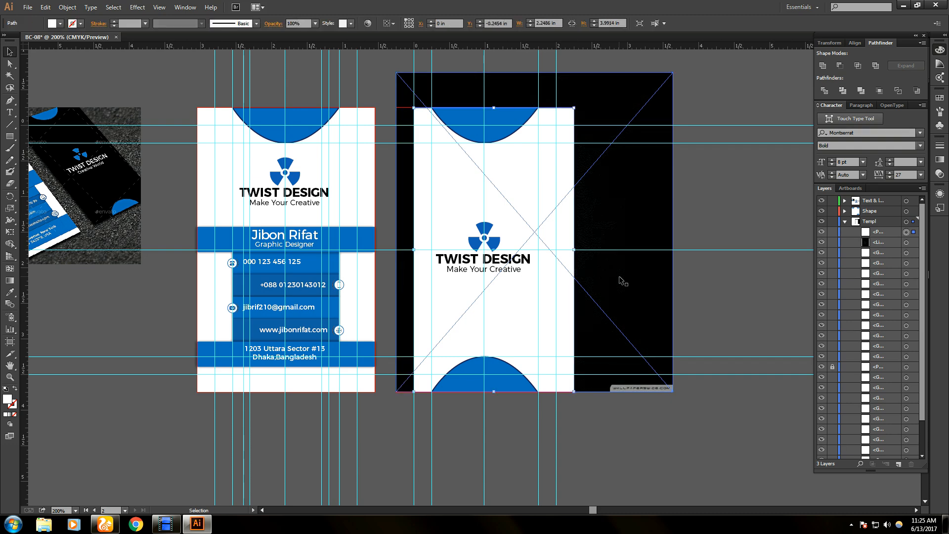
key("ctrl+shift+z")
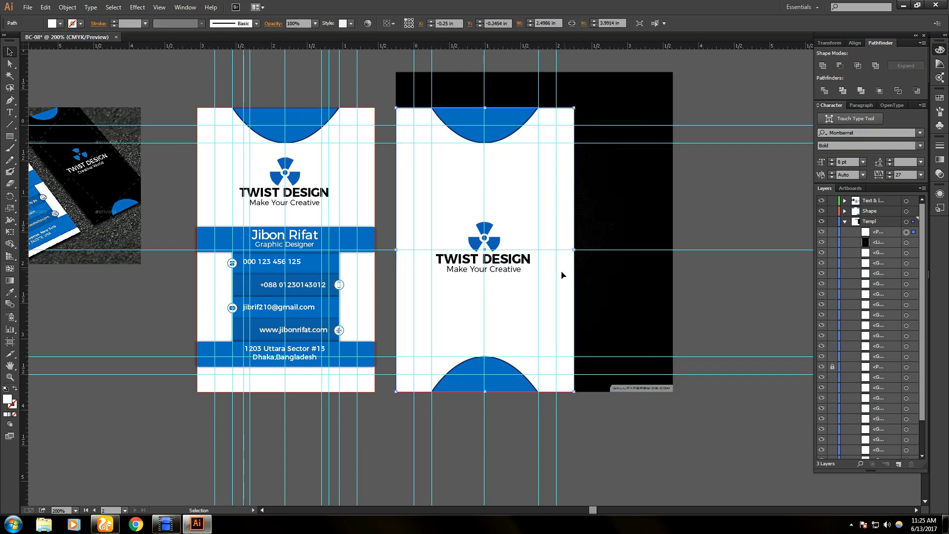
- Clip the black image to the widened card rectangle with Make Clipping Mask, then minimize Illustrator
left_click(614, 281, "shift")
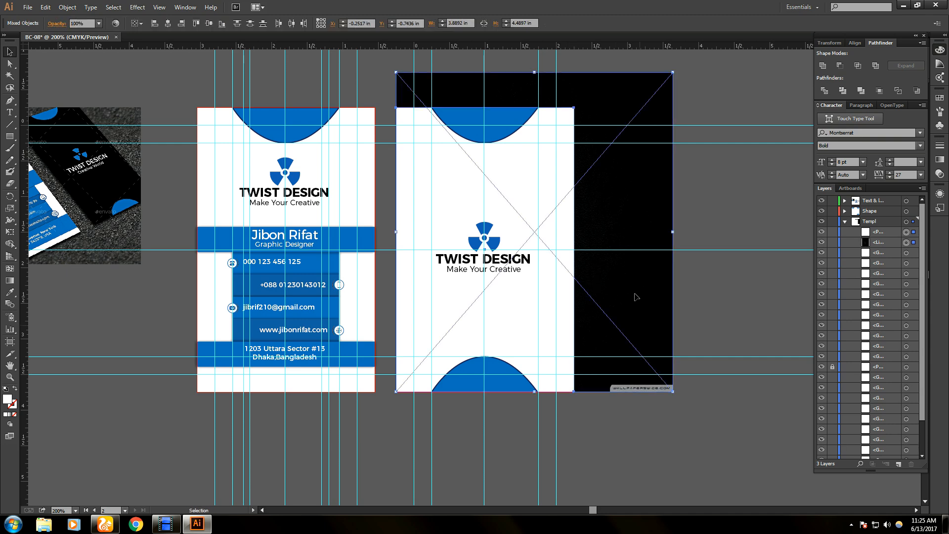
right_click(635, 276)
left_click(677, 332)
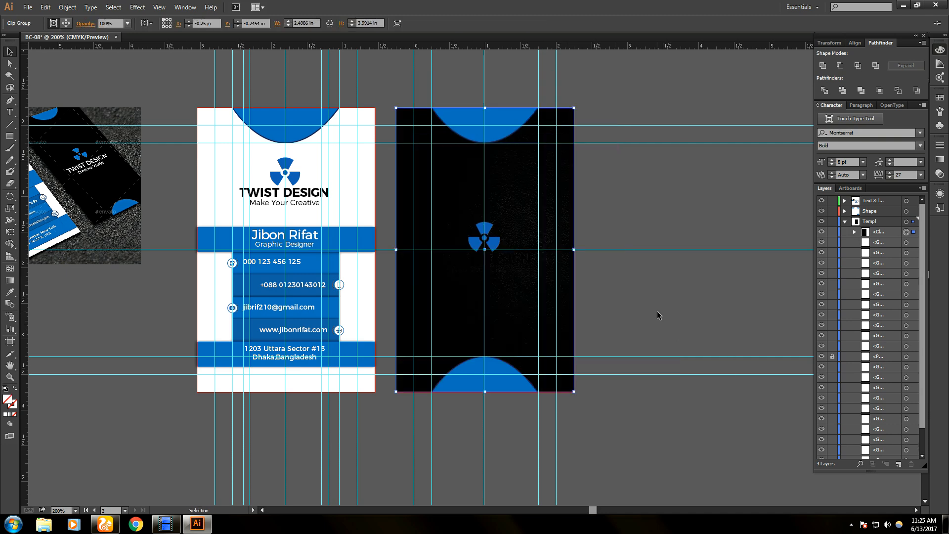
left_click(658, 315)
scroll(521, 304, "up", 1)
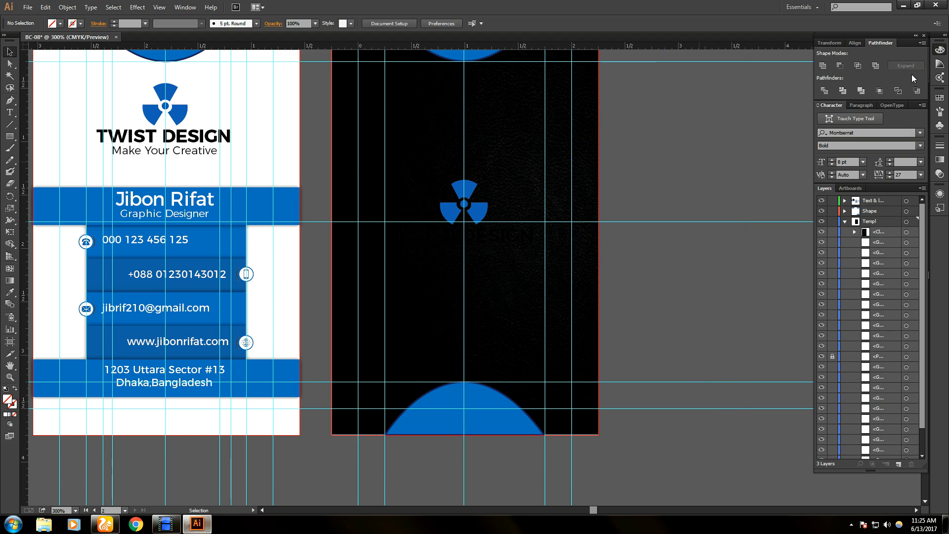
left_click(903, 5)
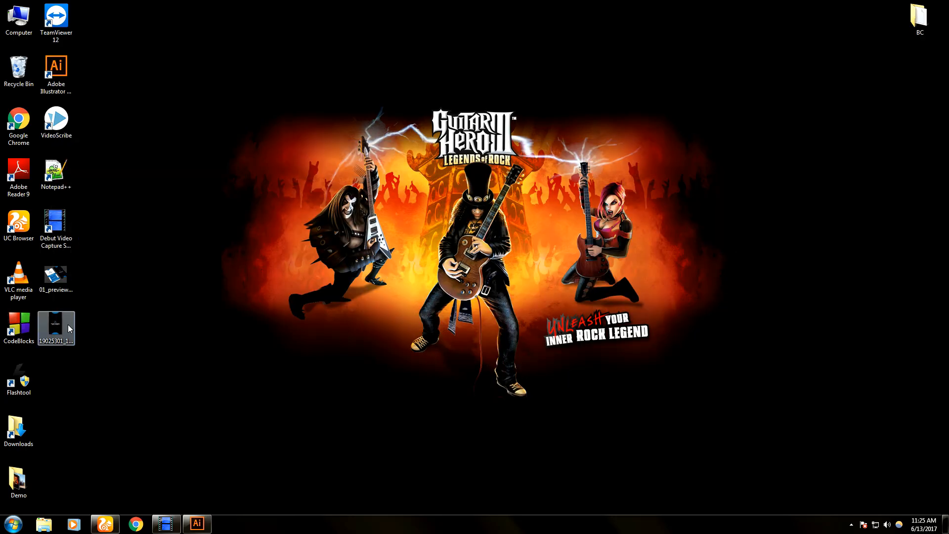
- View the reference card JPG in Photo Viewer, close it, and bring Illustrator back
double_click(68, 326)
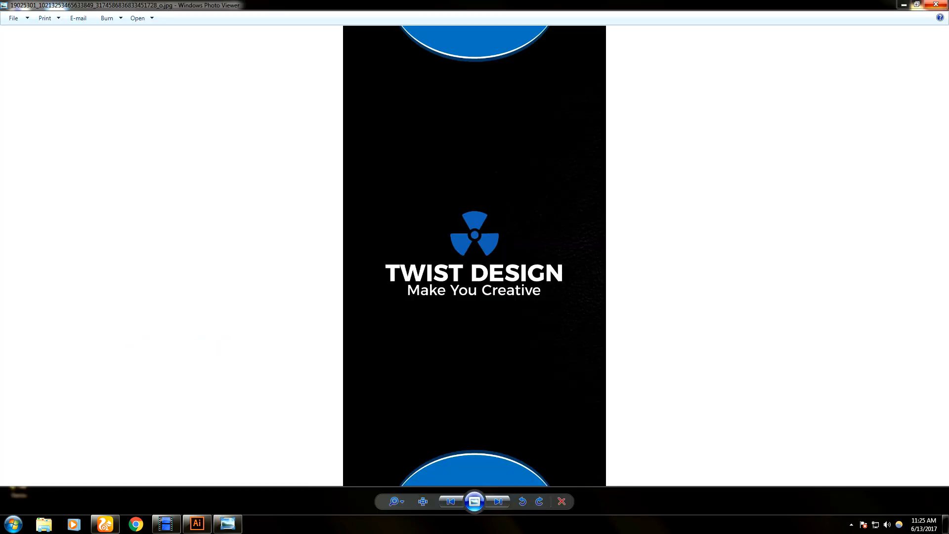
left_click(941, 4)
left_click(196, 522)
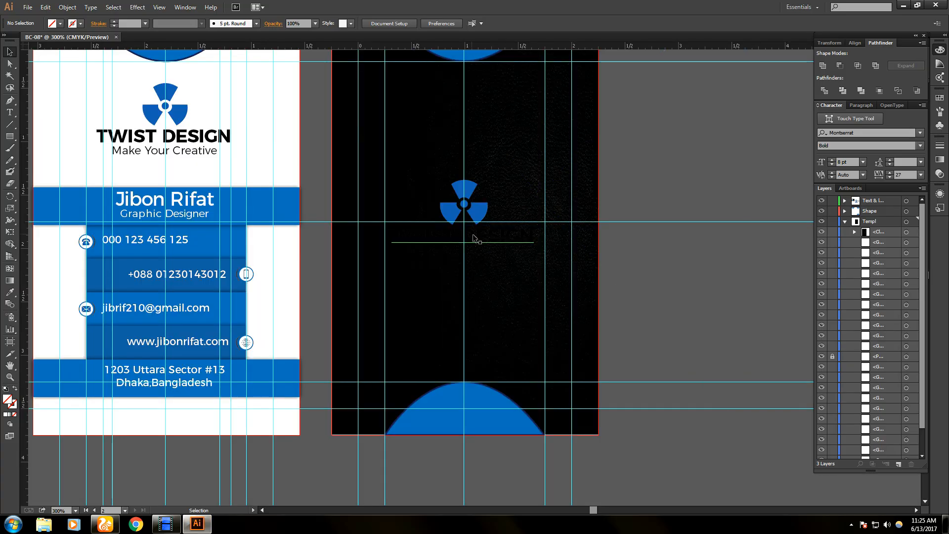
- Fill the TWIST DESIGN text with rich black C82.35 M80 Y56.47 K76.08 from the CMYK spectrum
left_click(474, 240)
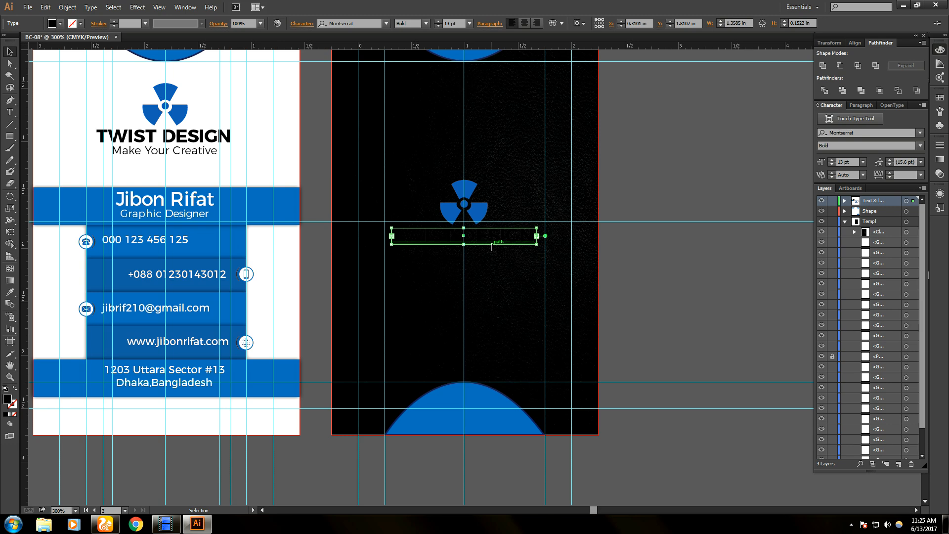
left_click(62, 24)
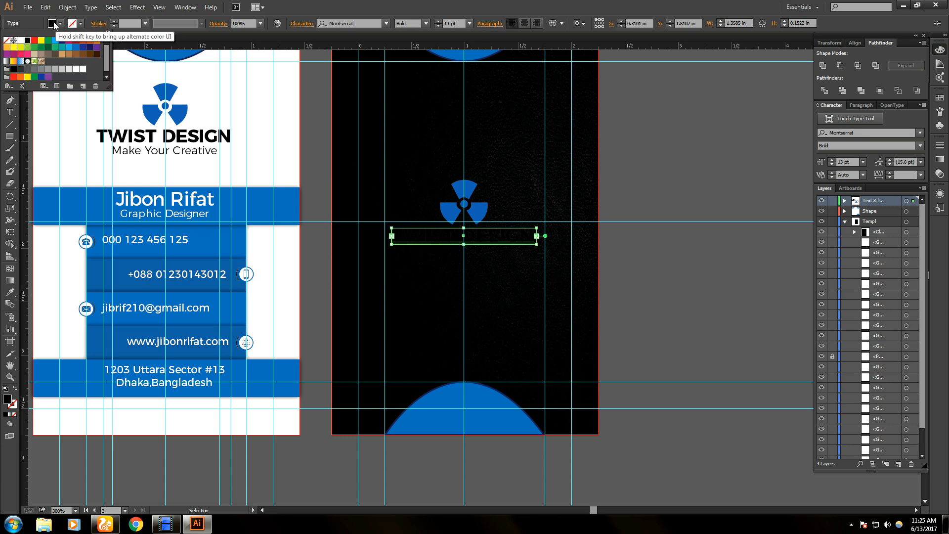
left_click(54, 23)
left_click(52, 25, "shift")
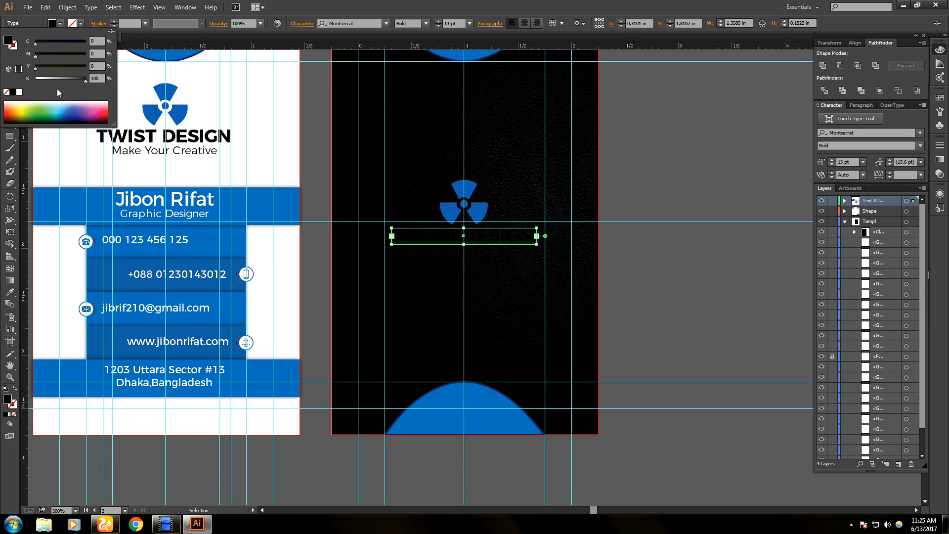
left_click_drag(68, 106, 83, 117)
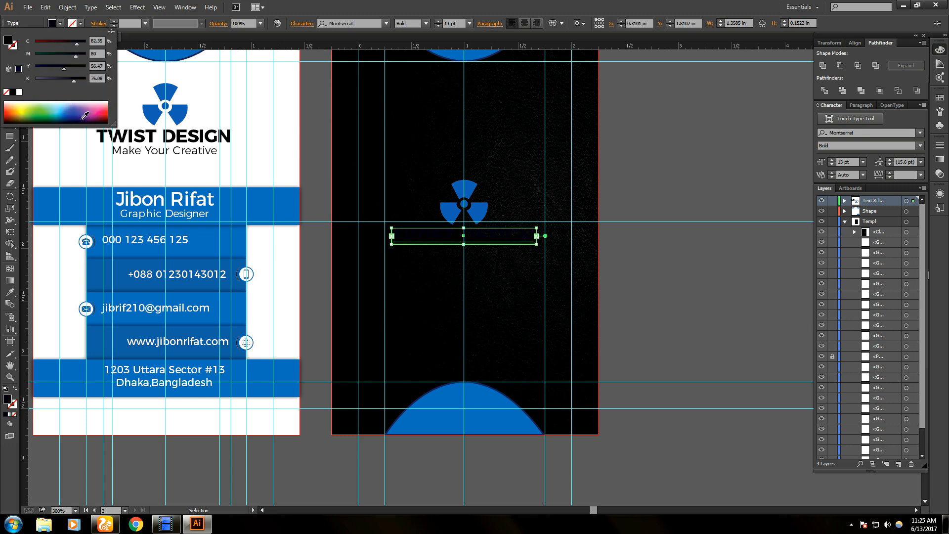
key("Escape")
key("ctrl+z")
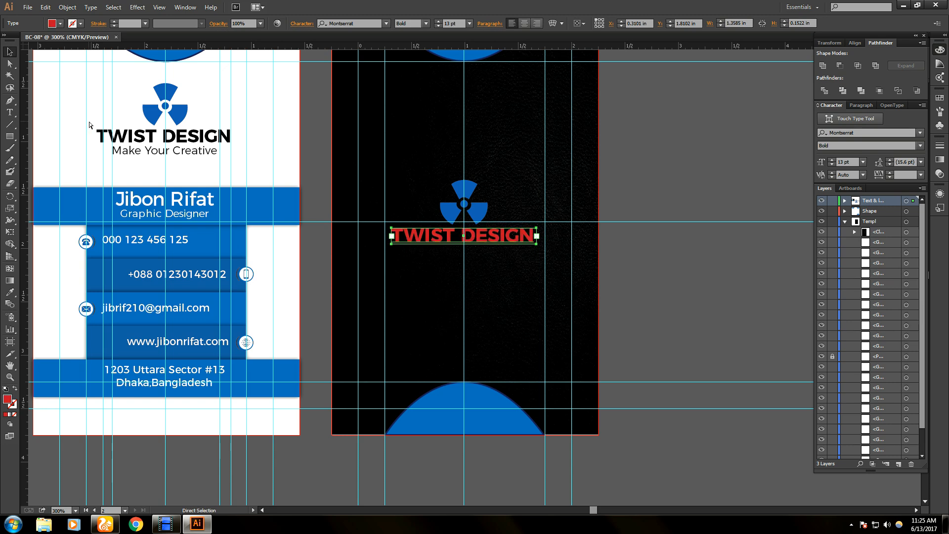
key("ctrl+shift+z")
key("v")
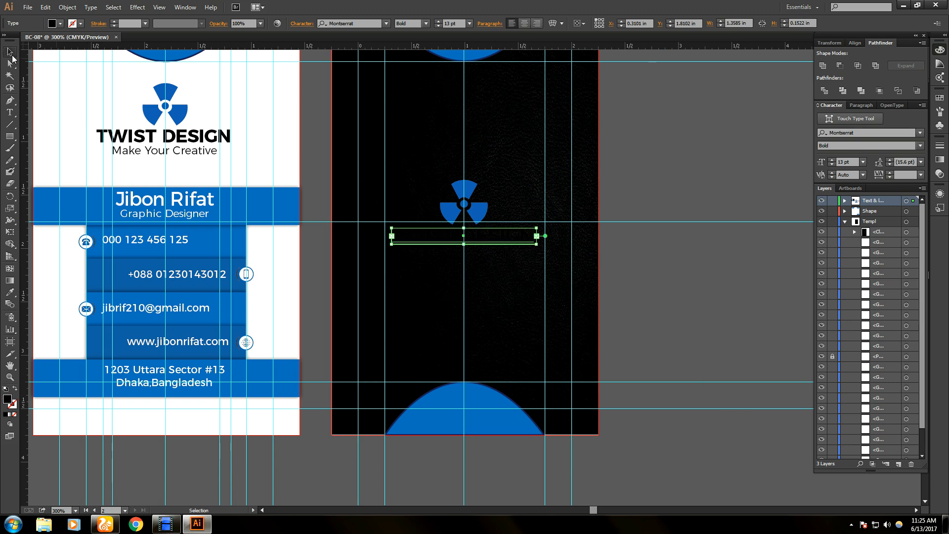
left_click(638, 264)
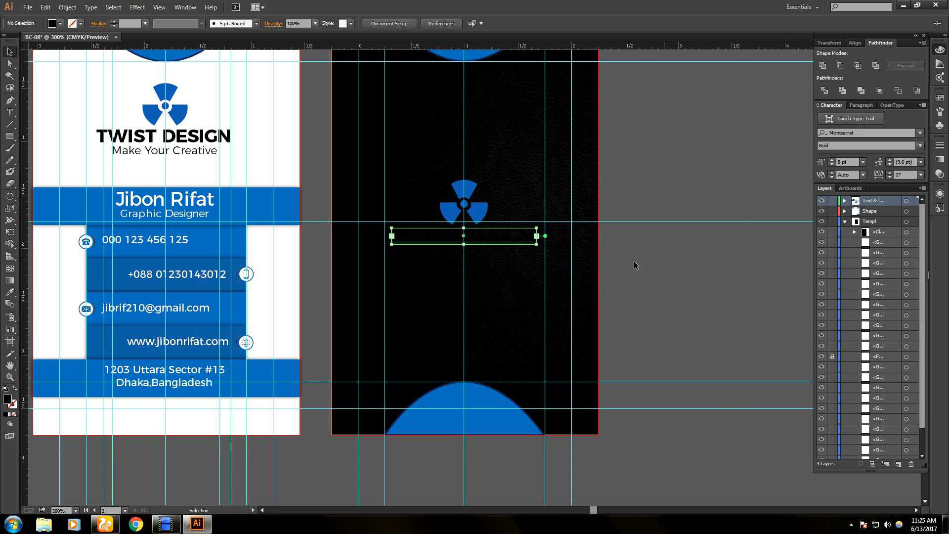
left_click(530, 279)
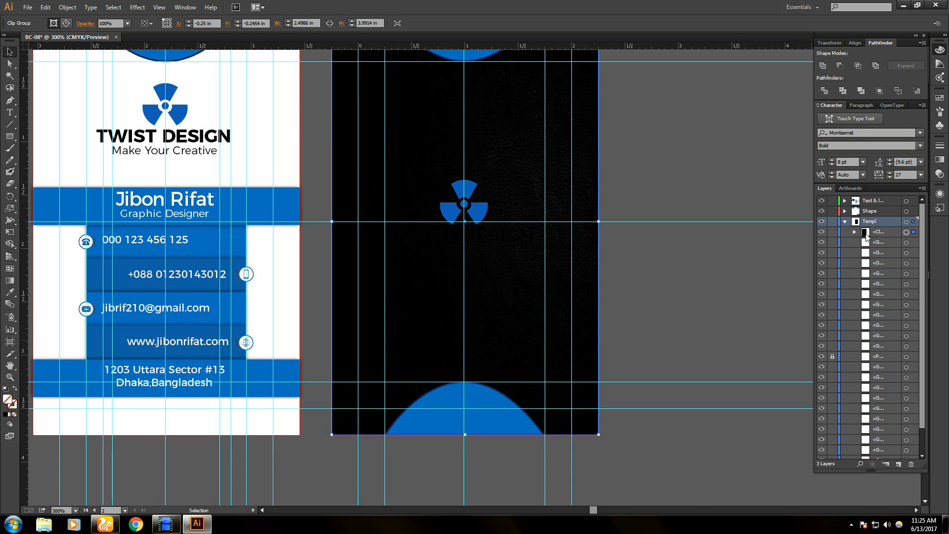
- Select the texture inside the clip group, trying 10–90% opacity presets before entering 95%
left_click(855, 233)
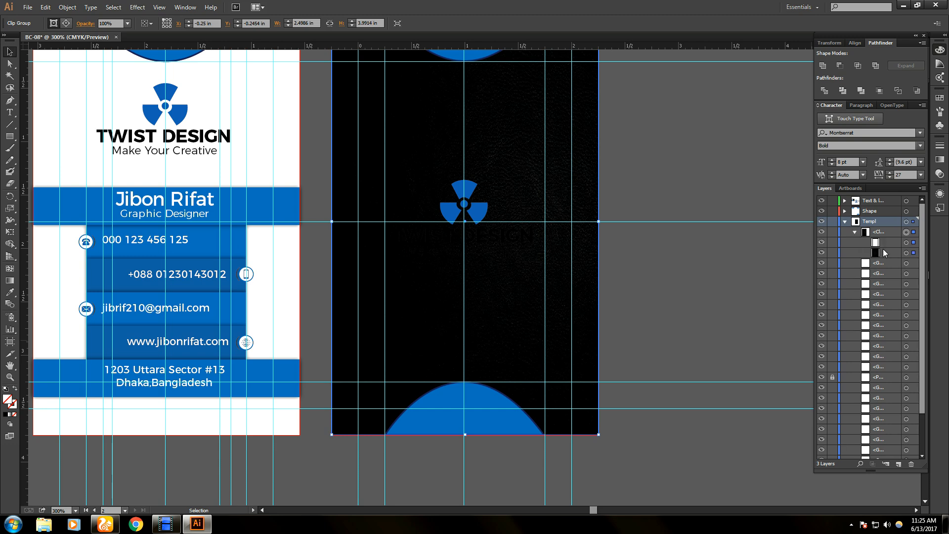
left_click(878, 256)
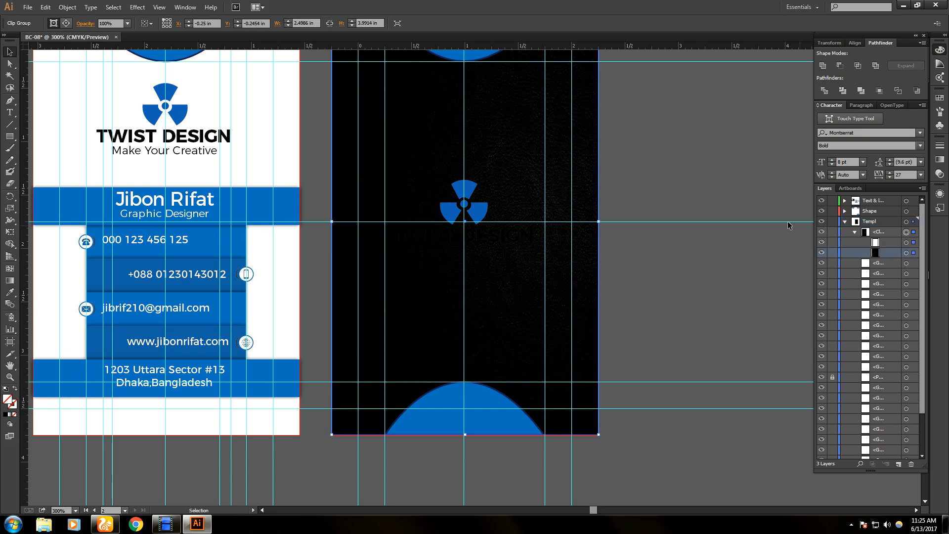
left_click(127, 24)
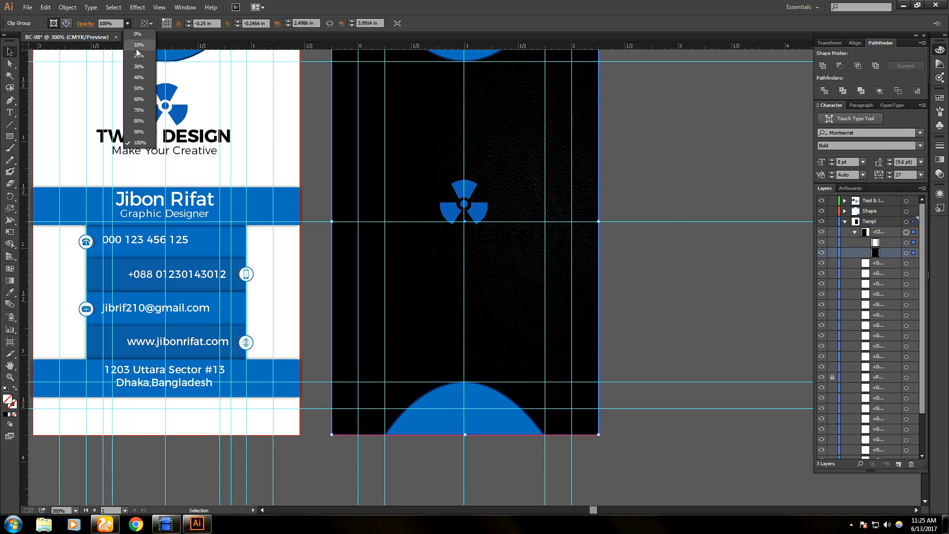
left_click(137, 49)
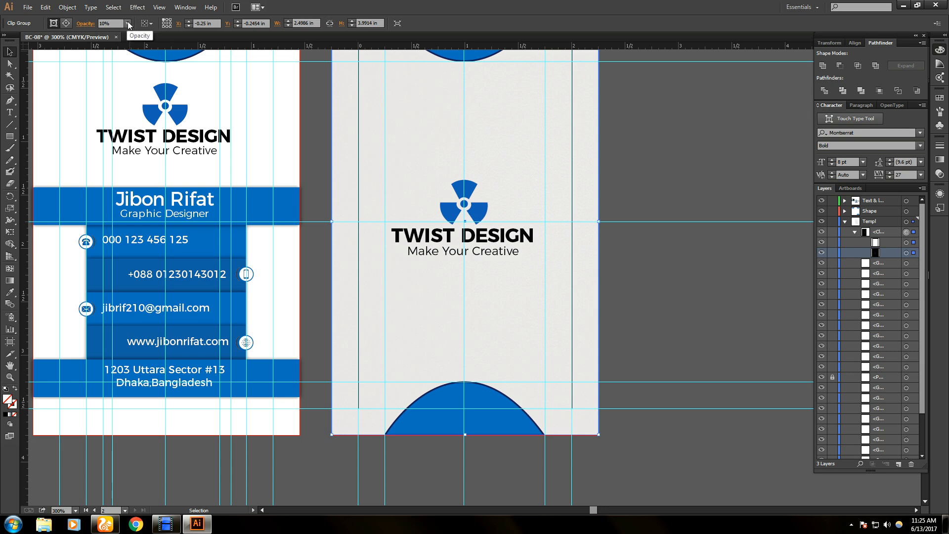
left_click(128, 24)
left_click(140, 87)
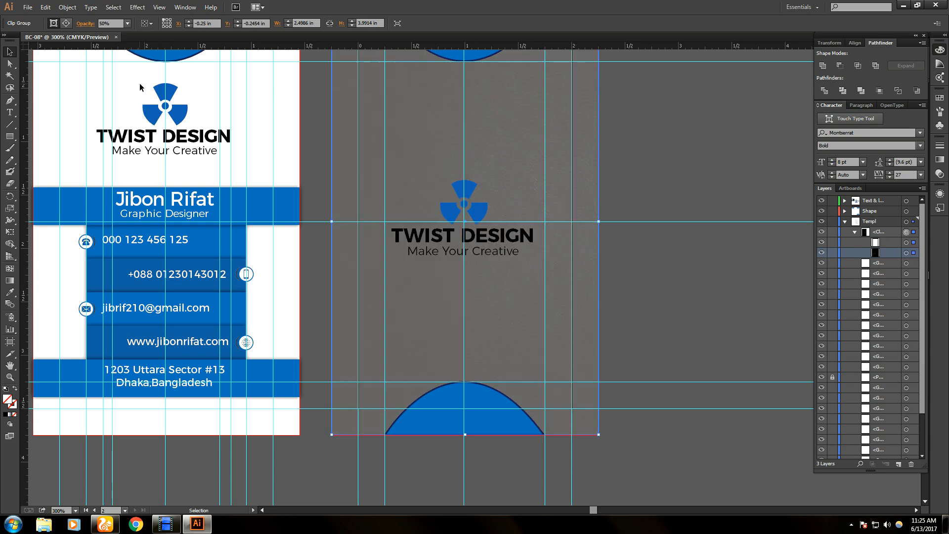
left_click(127, 23)
left_click(132, 108)
left_click(128, 23)
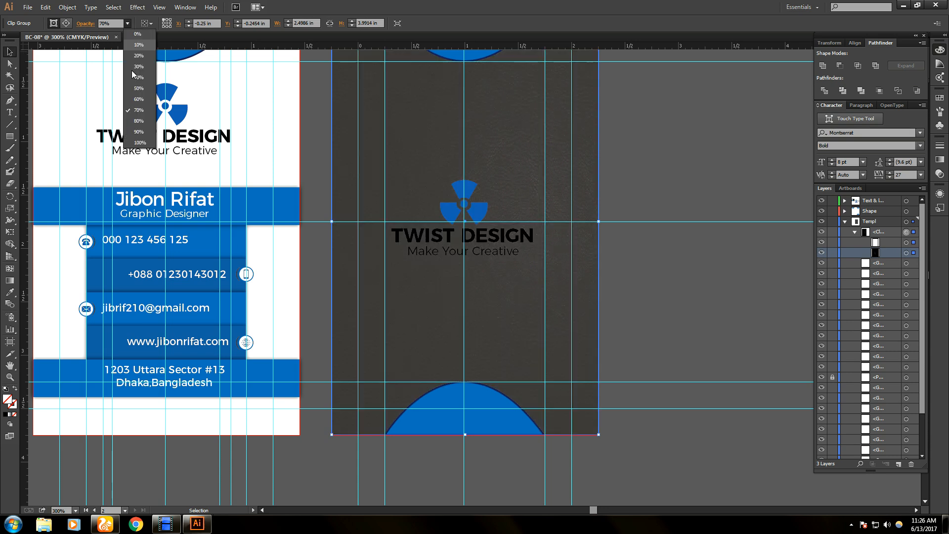
left_click(137, 119)
left_click(127, 23)
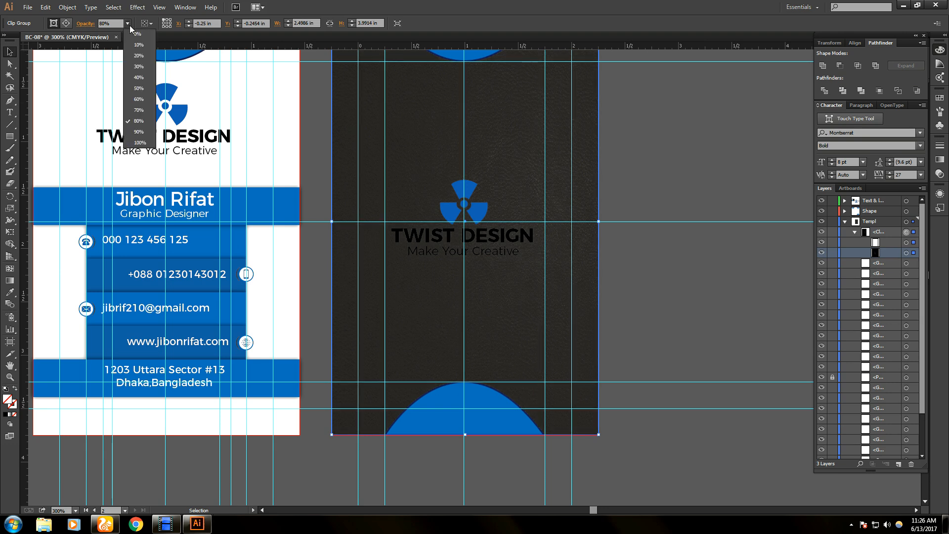
left_click(141, 137)
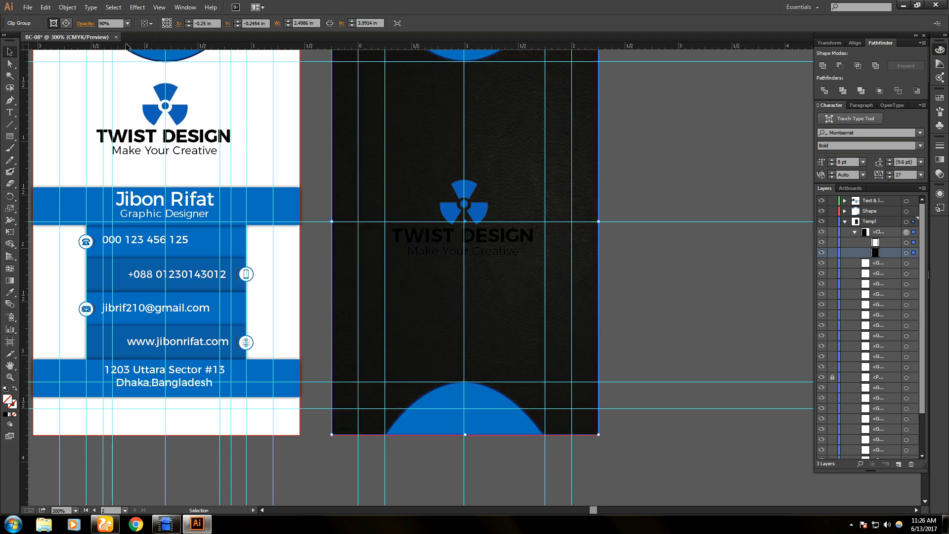
left_click(105, 23)
left_click(713, 122)
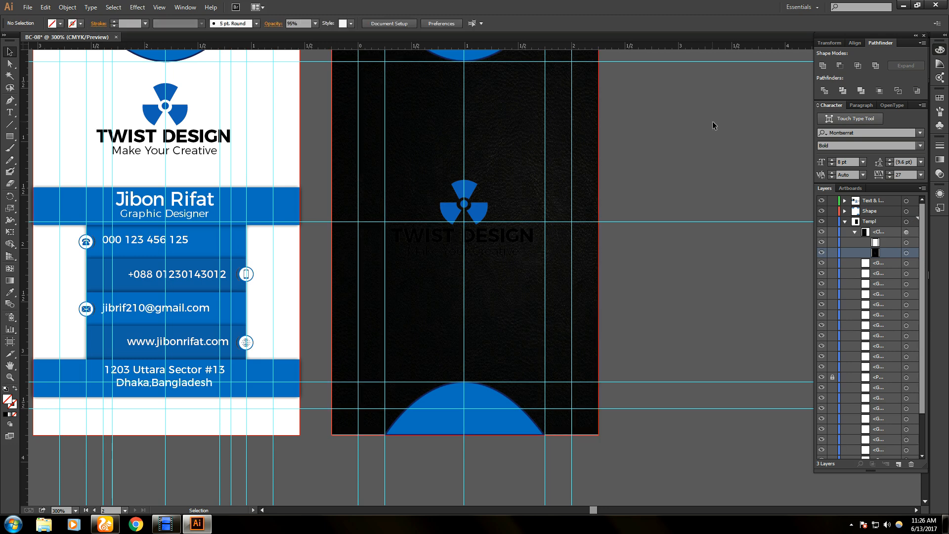
- Change the Make Your Creative tagline from Montserrat Light to Regular
left_click(497, 253)
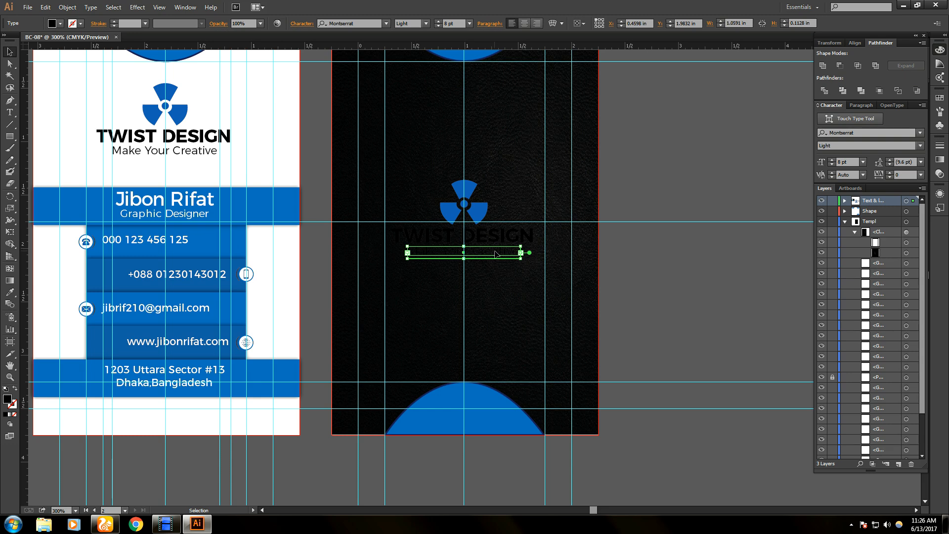
key("t")
key("ctrl+a")
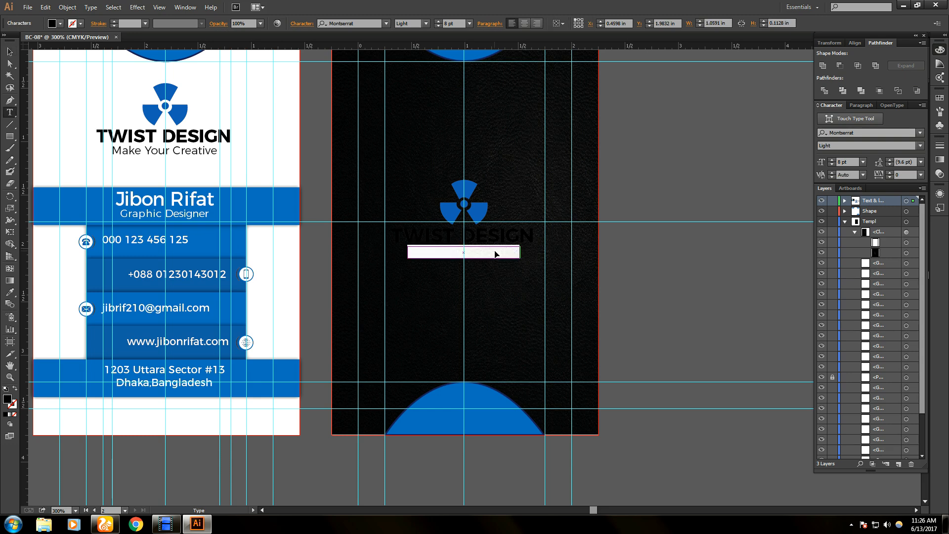
left_click(426, 24)
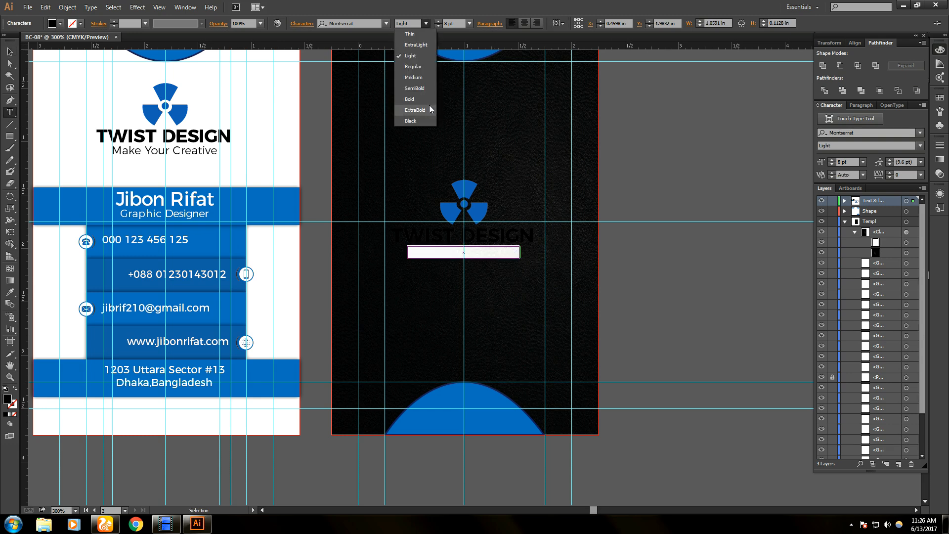
left_click(425, 69)
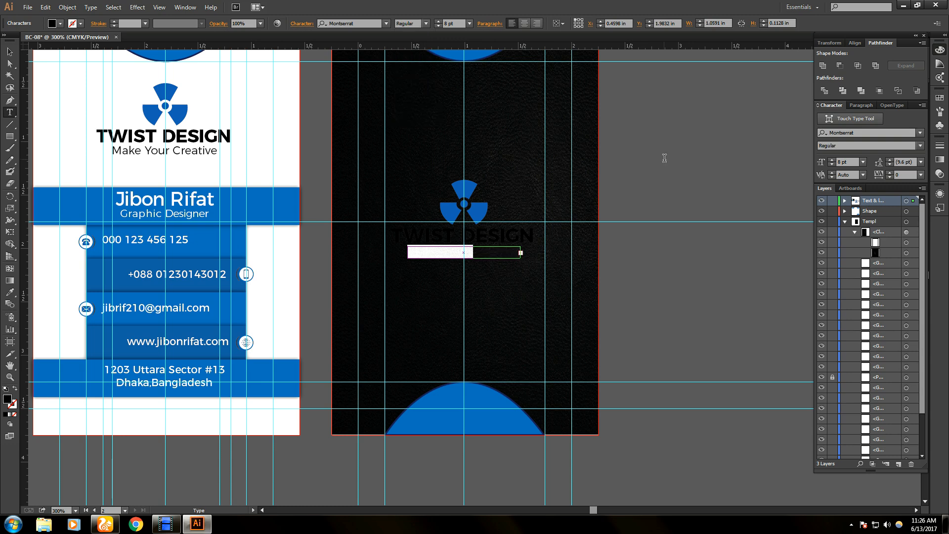
key("ctrl+shift+a")
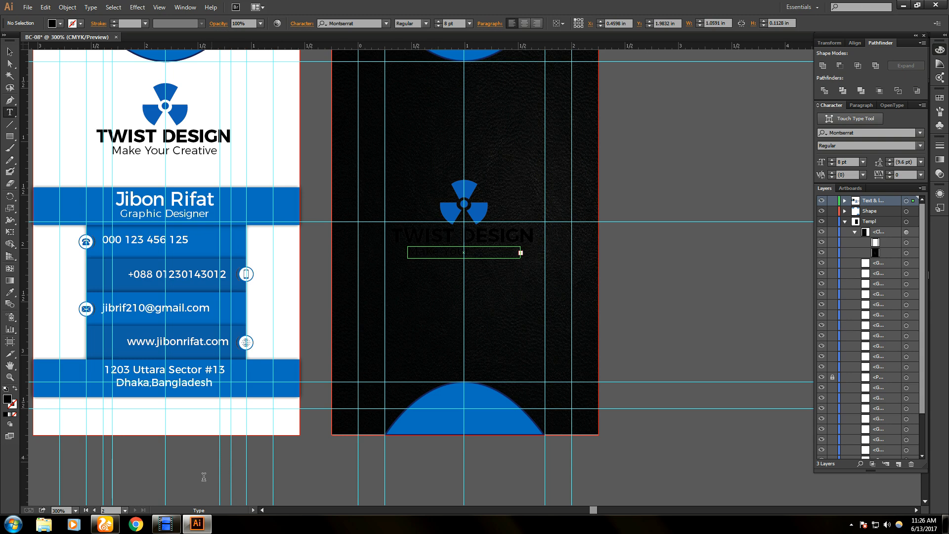
key("v")
- Compare against the reference card JPG on the desktop, then return to Illustrator
left_click(903, 5)
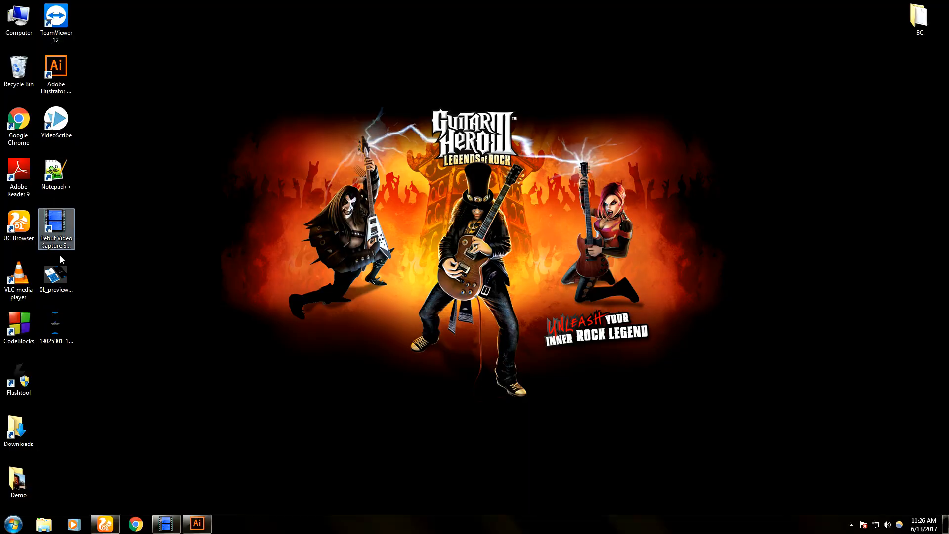
double_click(72, 326)
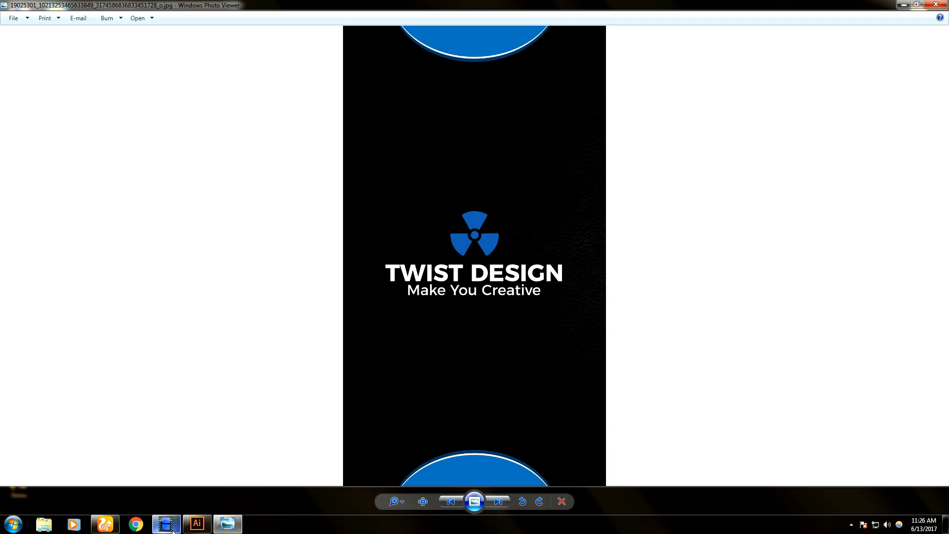
left_click(204, 532)
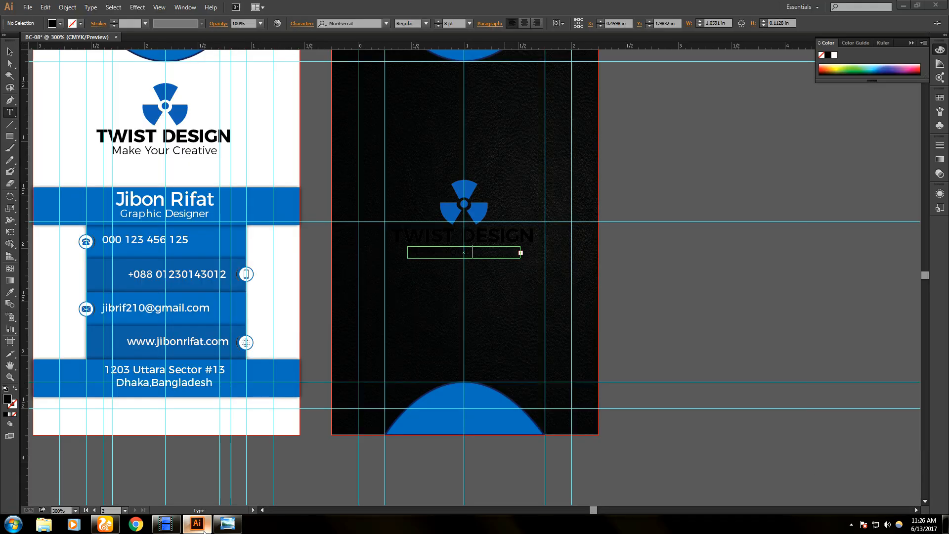
- Set the tagline to Regular weight and try 9, 7 and 6 pt sizes
left_click(205, 532)
left_click(204, 531)
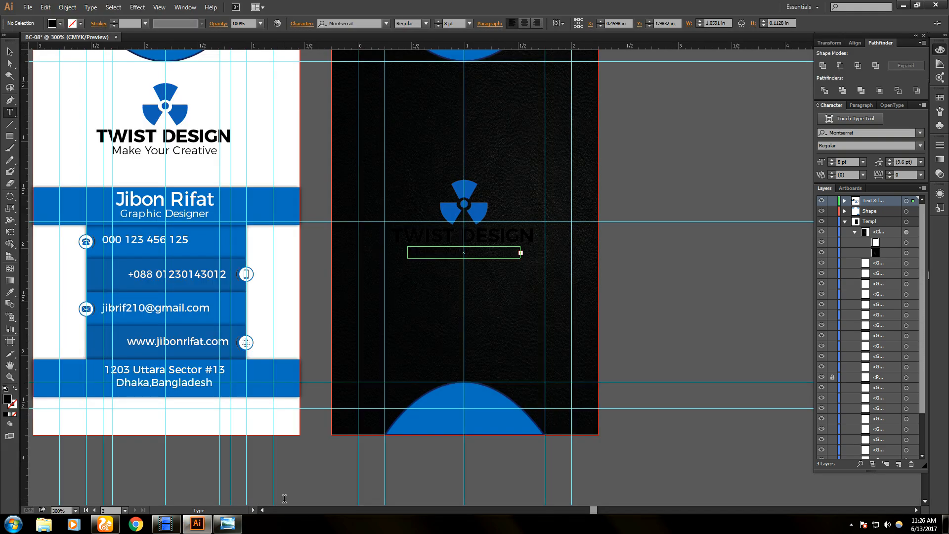
left_click_drag(479, 253, 398, 255)
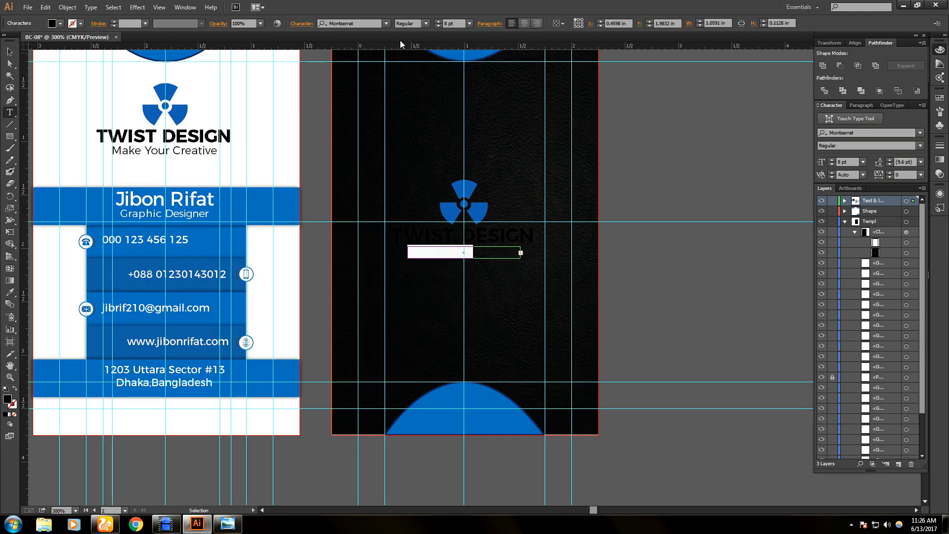
key("ctrl+a")
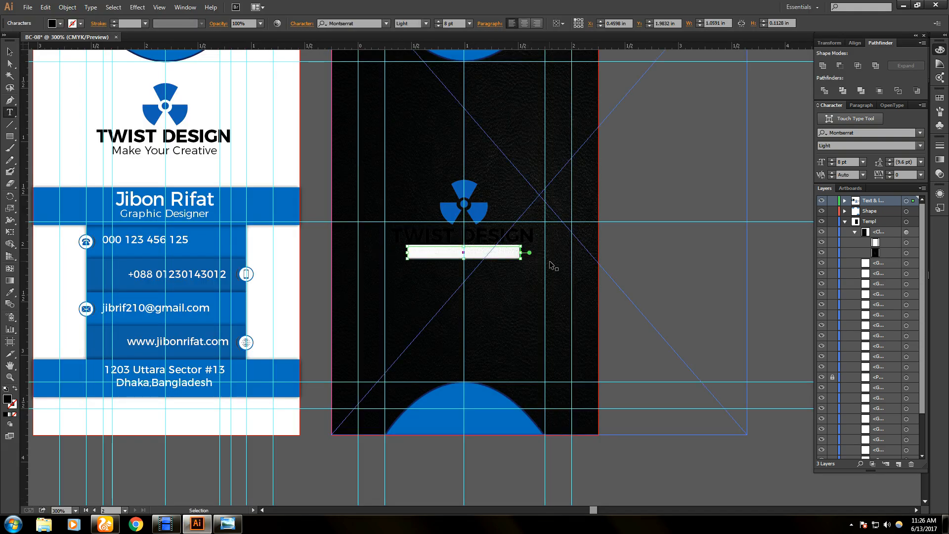
left_click(426, 23)
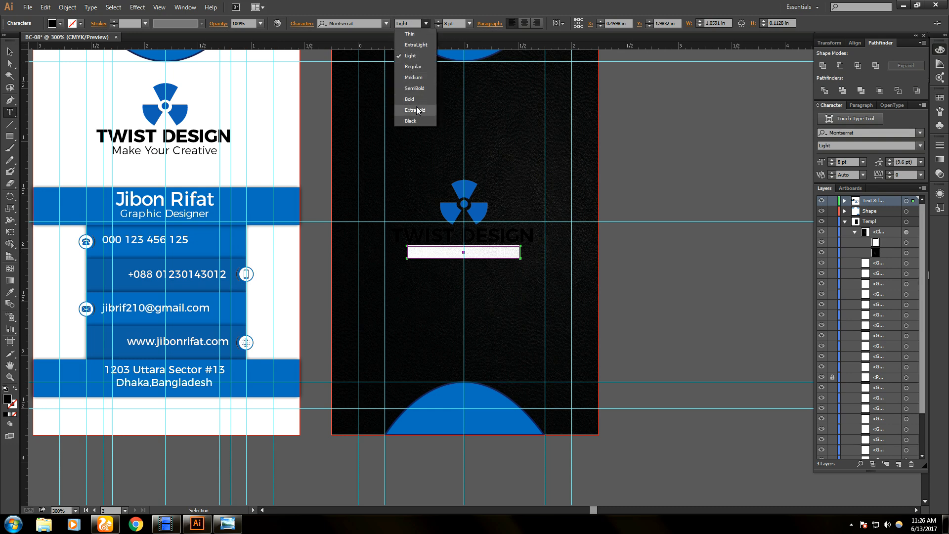
left_click(421, 67)
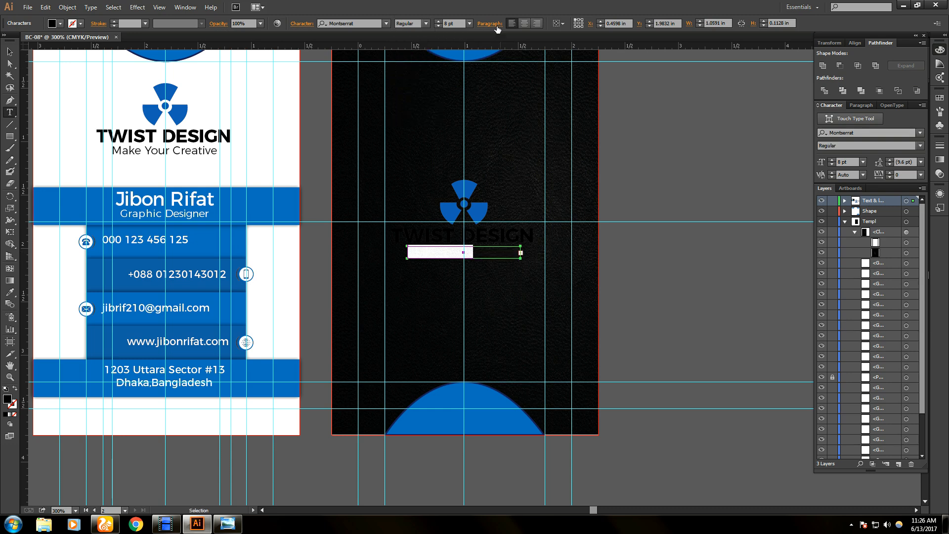
left_click(438, 21)
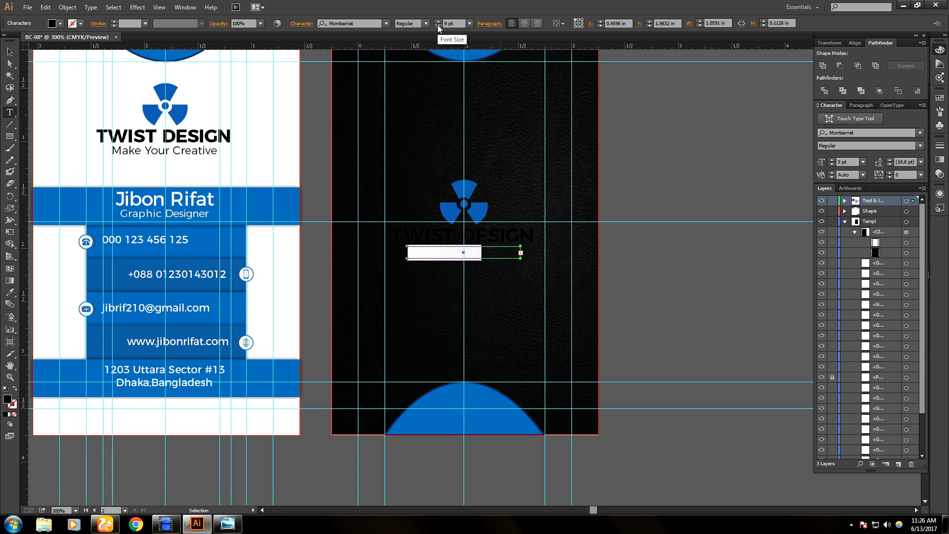
left_click(438, 26)
left_click(438, 26)
left_click(438, 26)
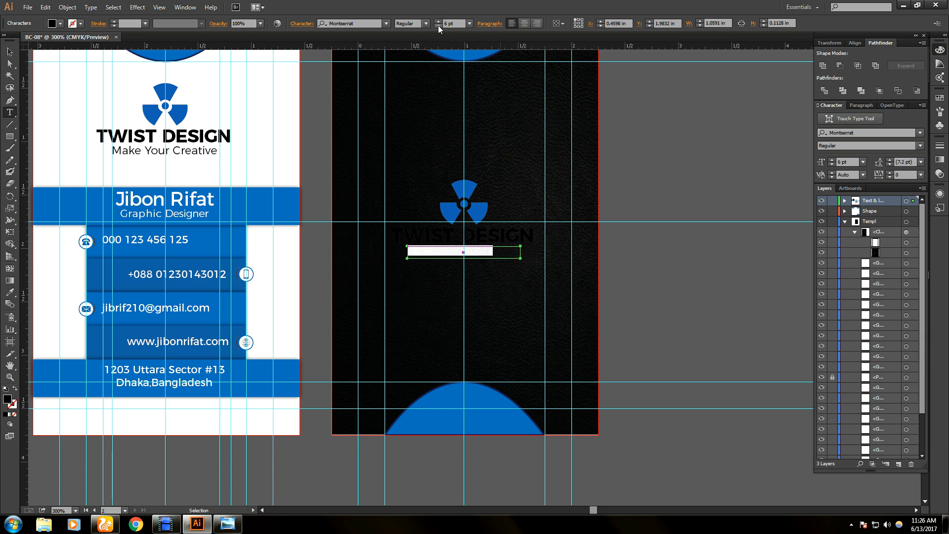
left_click(438, 21)
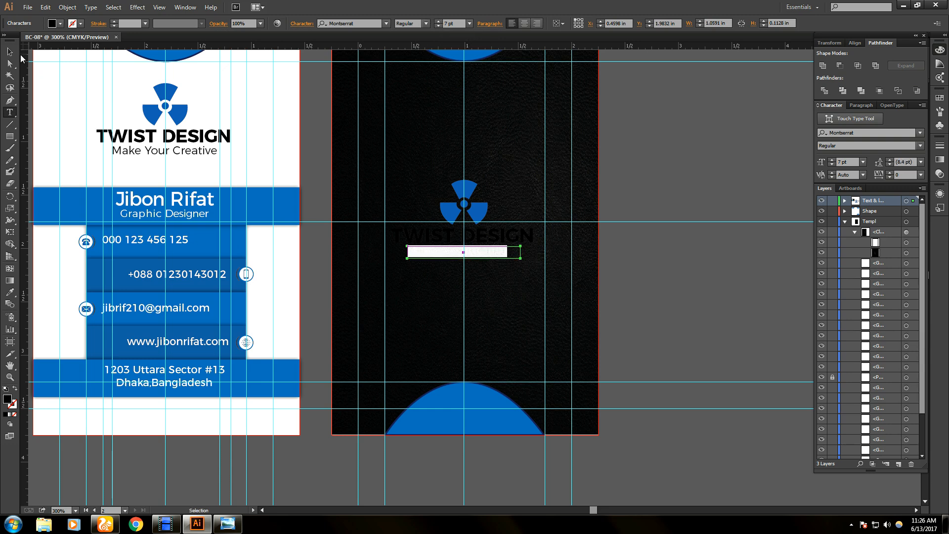
- Narrow the tagline's text box, then revert the tagline to 8 pt
left_click(10, 52)
left_click_drag(521, 252, 505, 257)
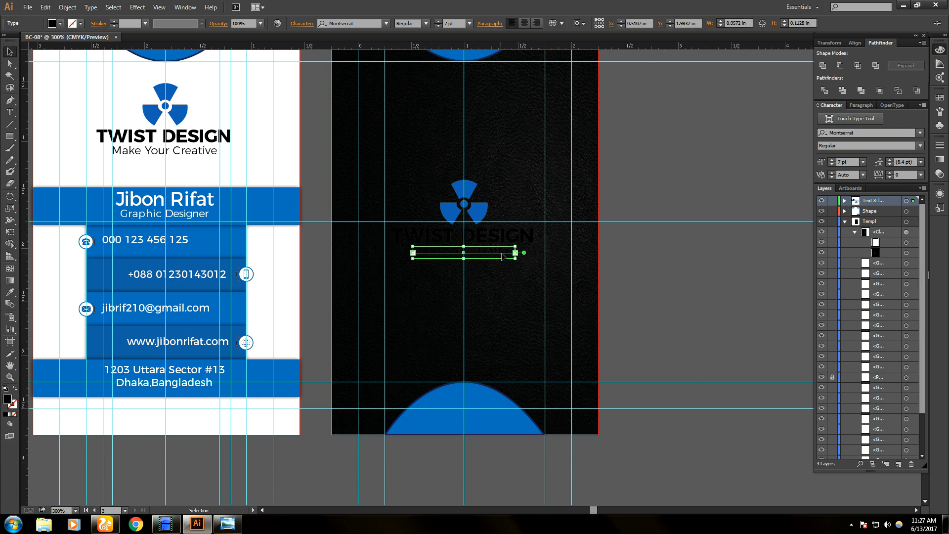
left_click(653, 268)
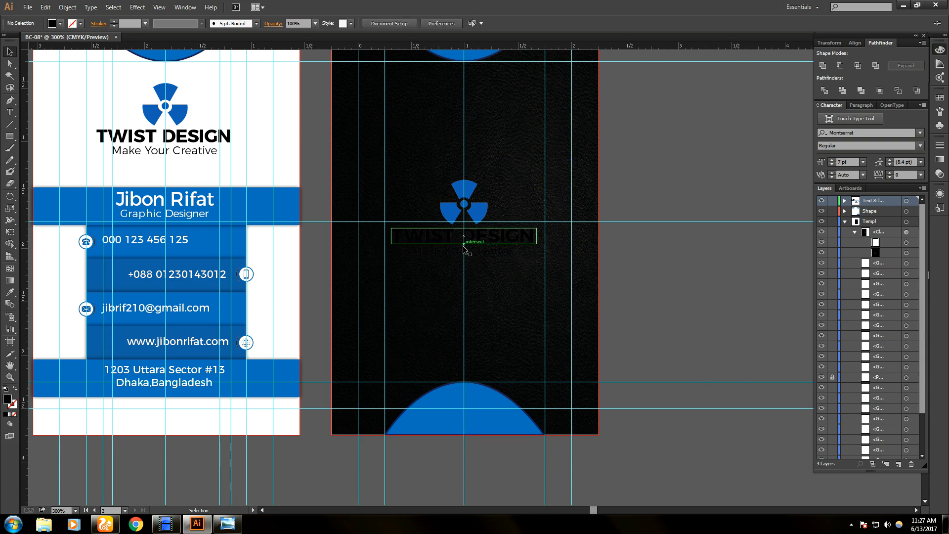
left_click(468, 256)
left_click(651, 289)
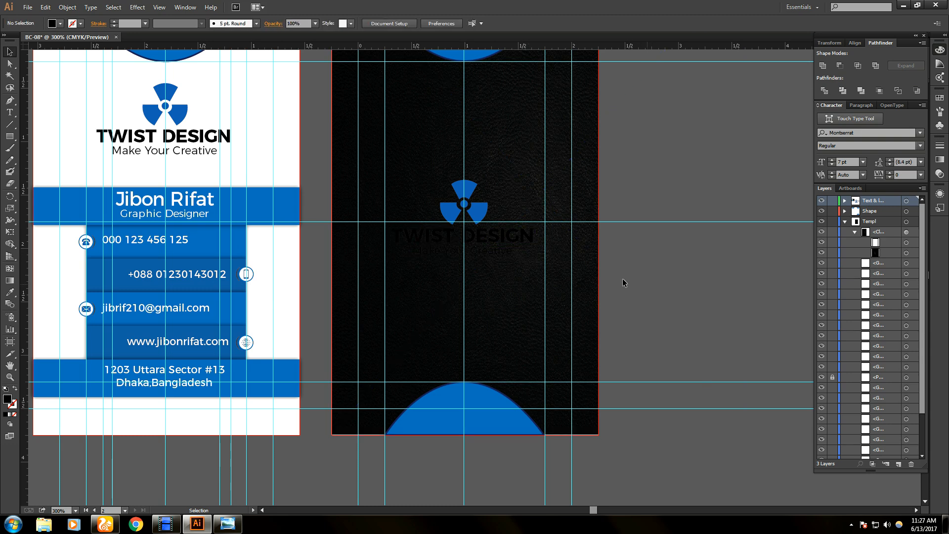
key("a")
left_click(513, 249)
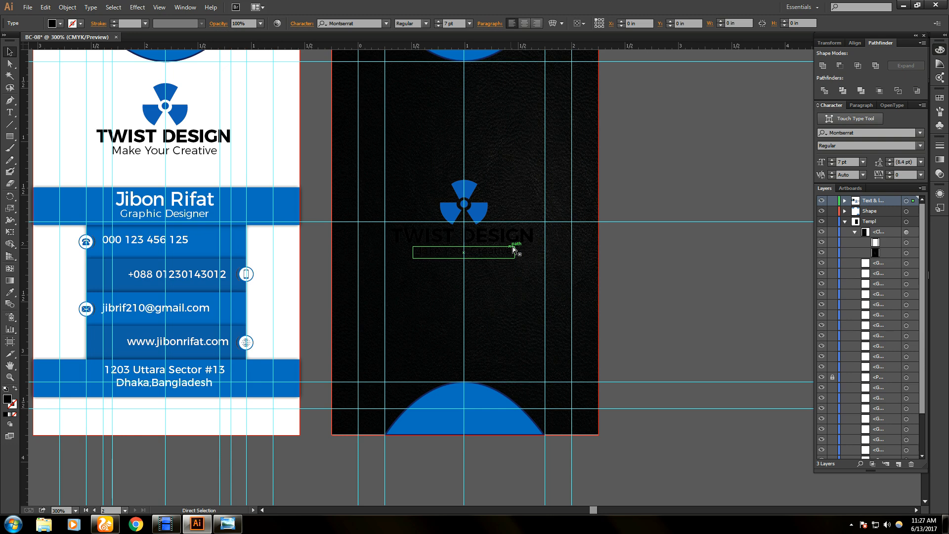
key("ctrl+shift+period")
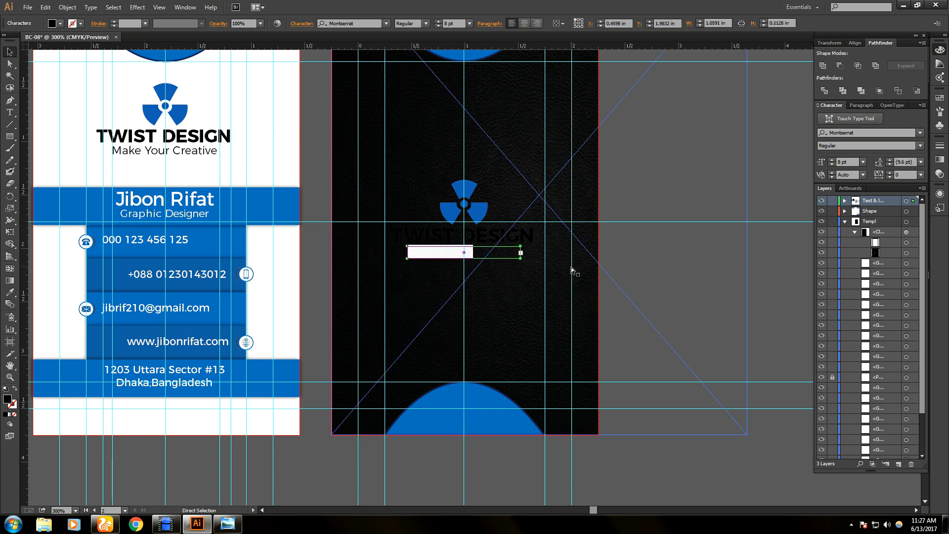
left_click(573, 271)
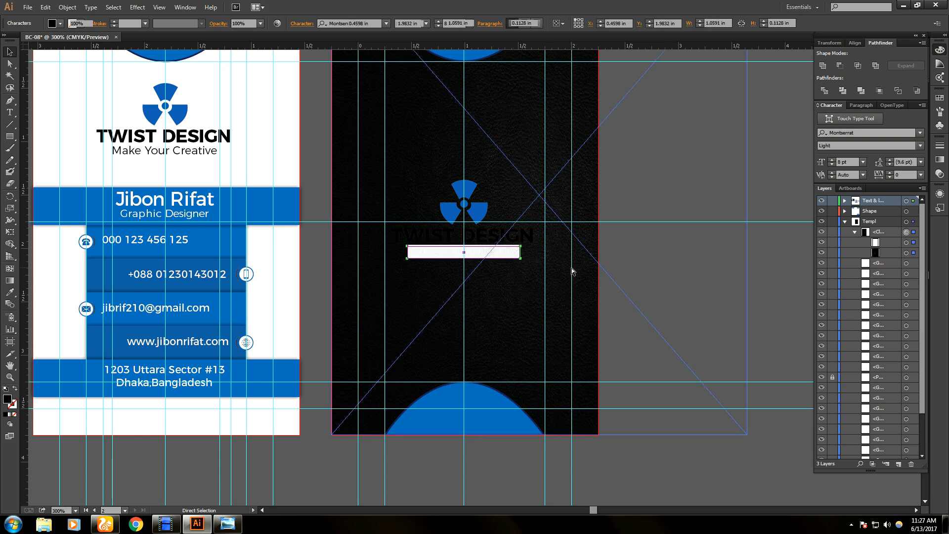
- Undo the background edits and delete the black texture image from the back card
key("ctrl+z")
key("ctrl+z")
key("ctrl+z")
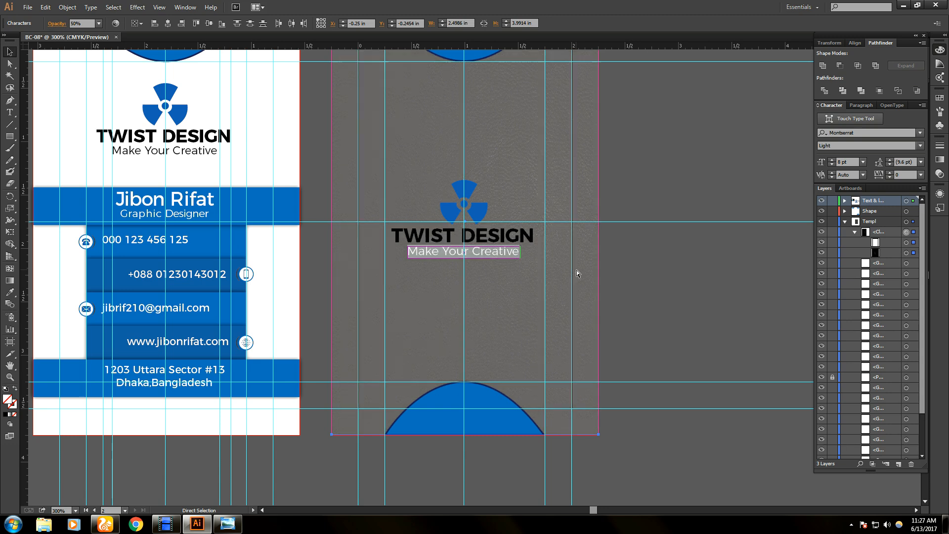
key("ctrl+z")
key("ctrl+z")
key("ctrl+z")
key("ctrl+z")
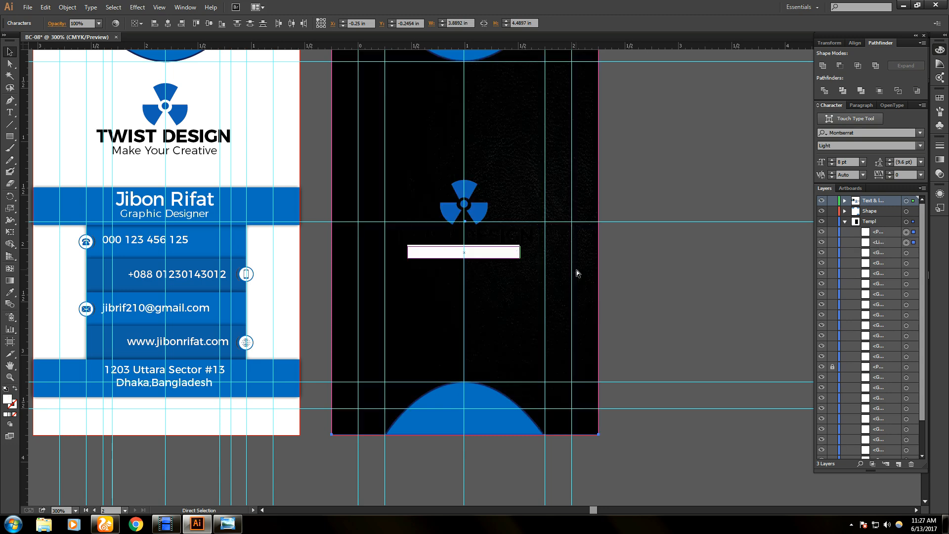
key("ctrl+z")
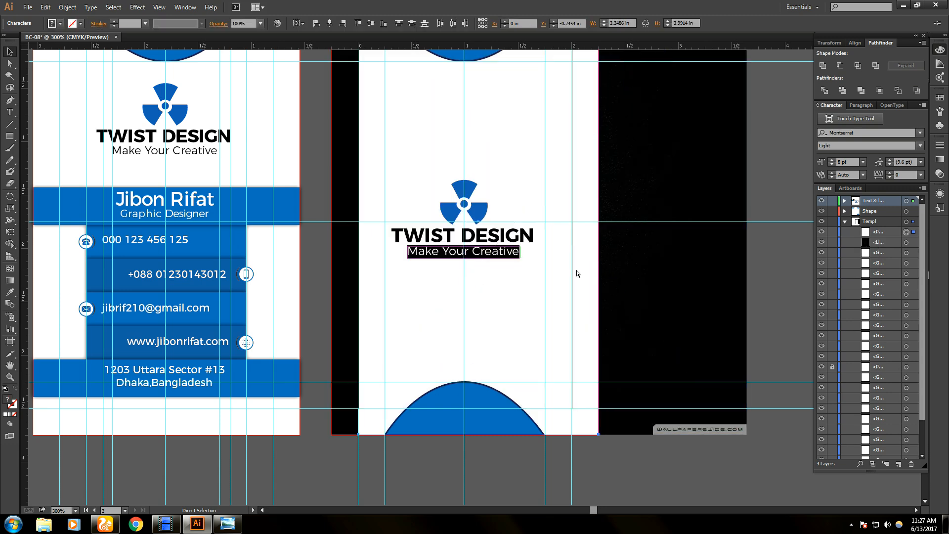
key("ctrl+z")
key("ctrl+z")
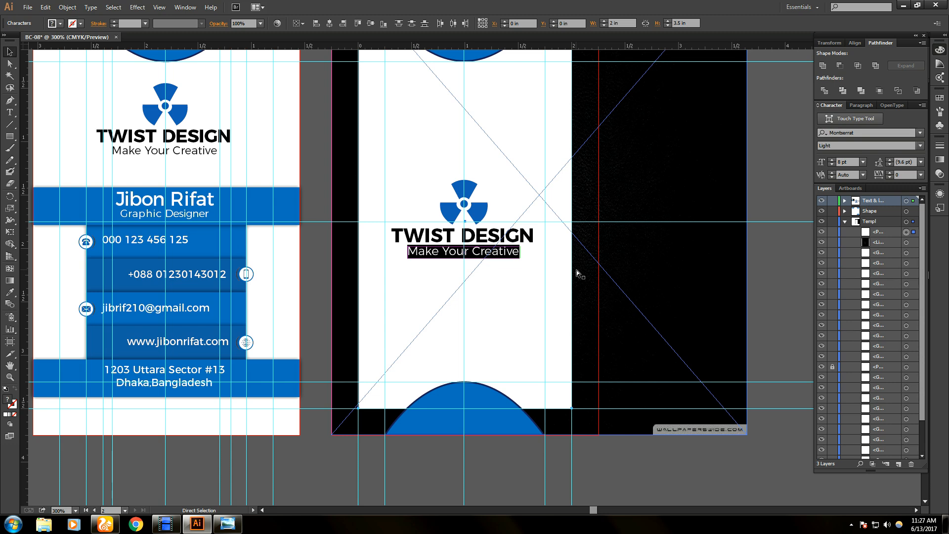
key("v")
left_click(689, 268)
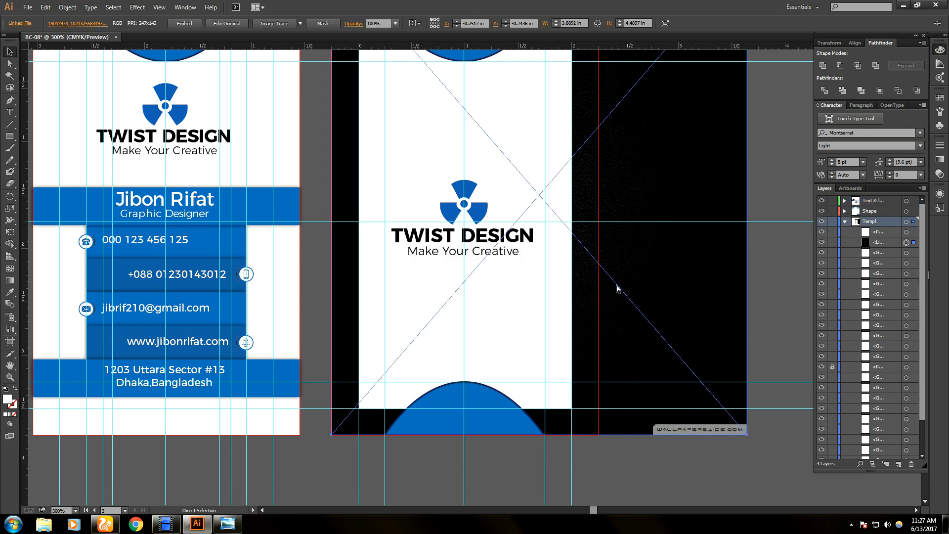
key("ctrl+z")
key("ctrl+z")
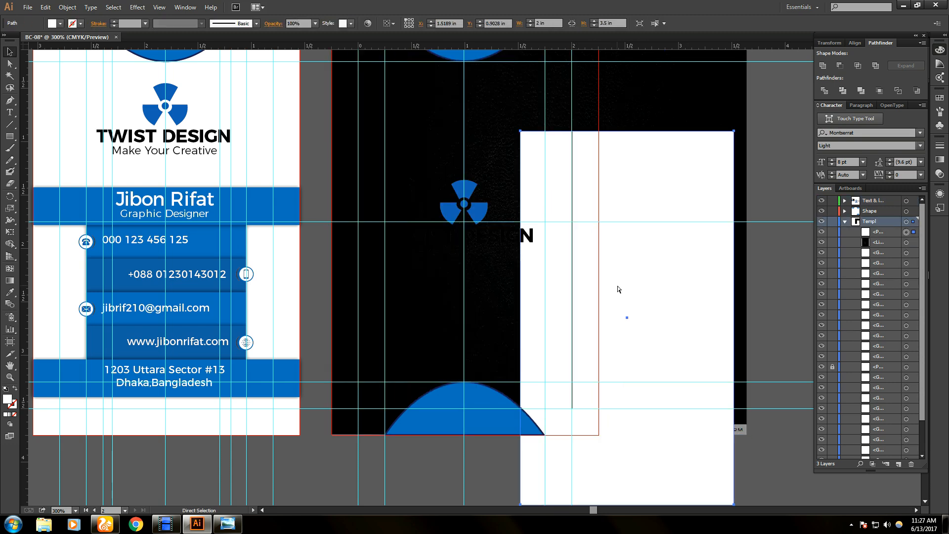
left_click(674, 111)
key("Delete")
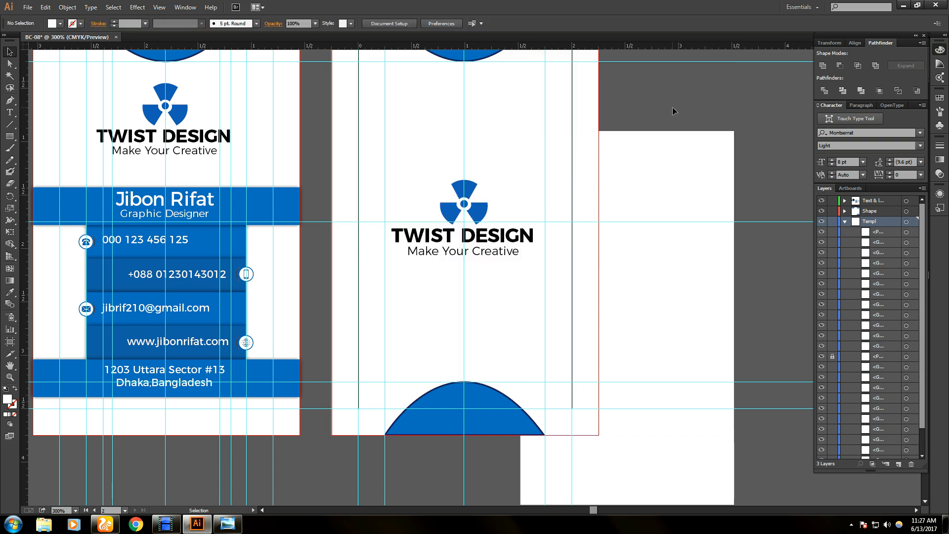
- Place the reference mockup image into the document via File > Place
left_click(27, 8)
mouse_move(27, 6)
left_click(60, 172)
left_click(178, 527)
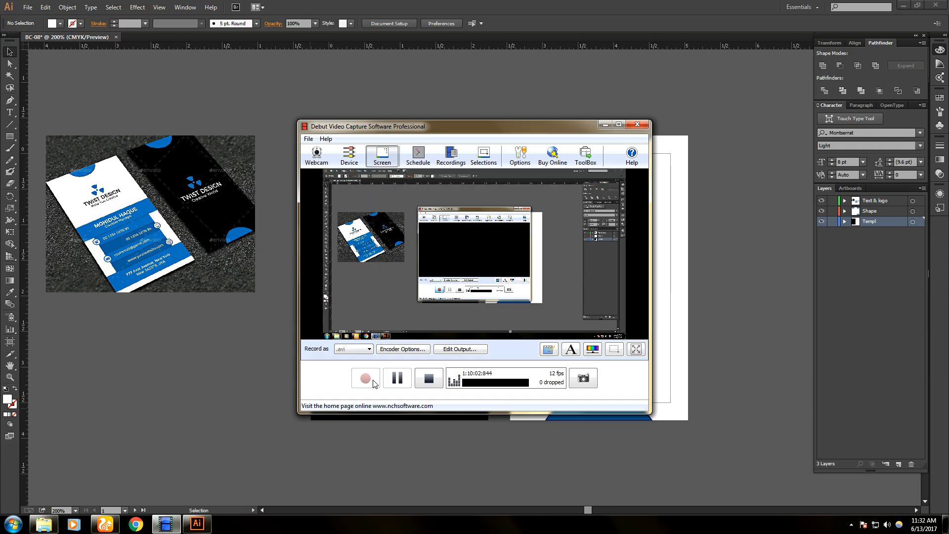
left_click(605, 124)
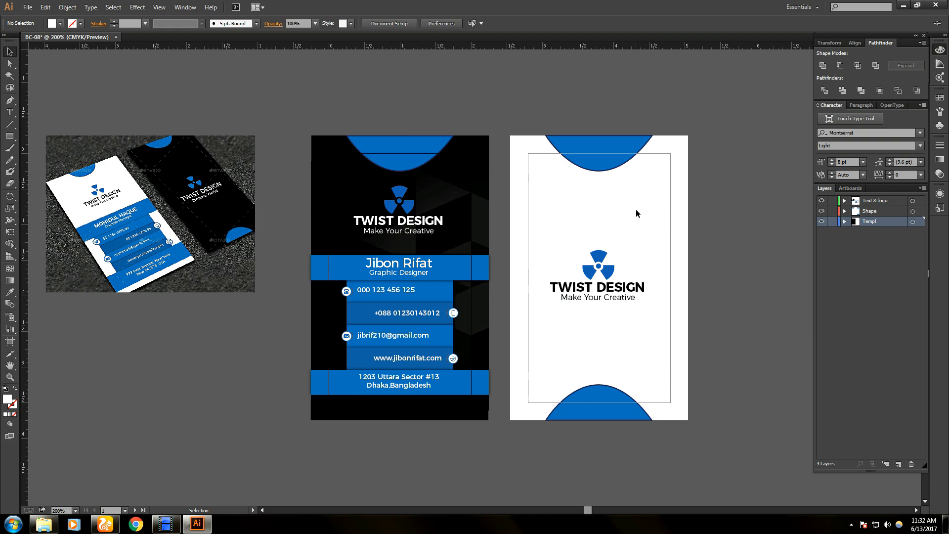
- Find Untitled.jpg on the Desktop through File > Place, then cancel and minimize Illustrator
left_click(21, 10)
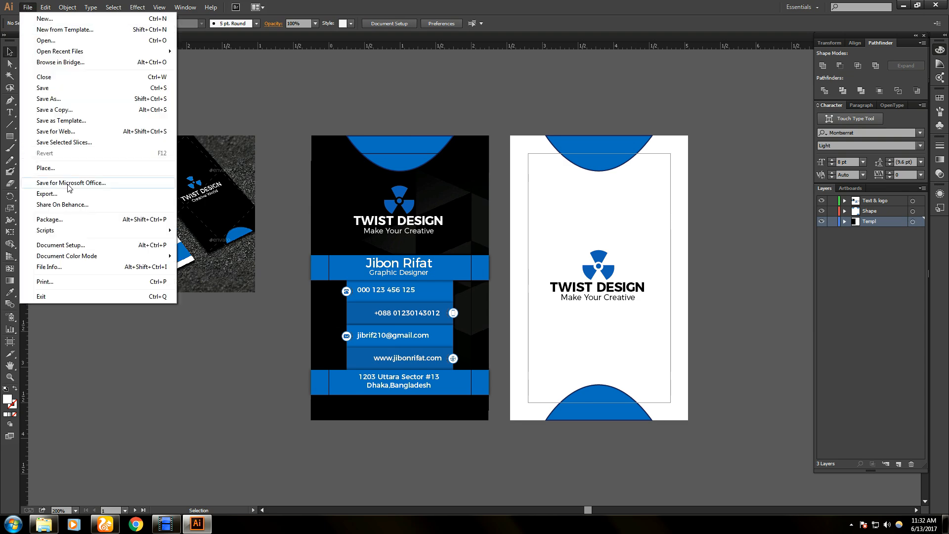
left_click(72, 168)
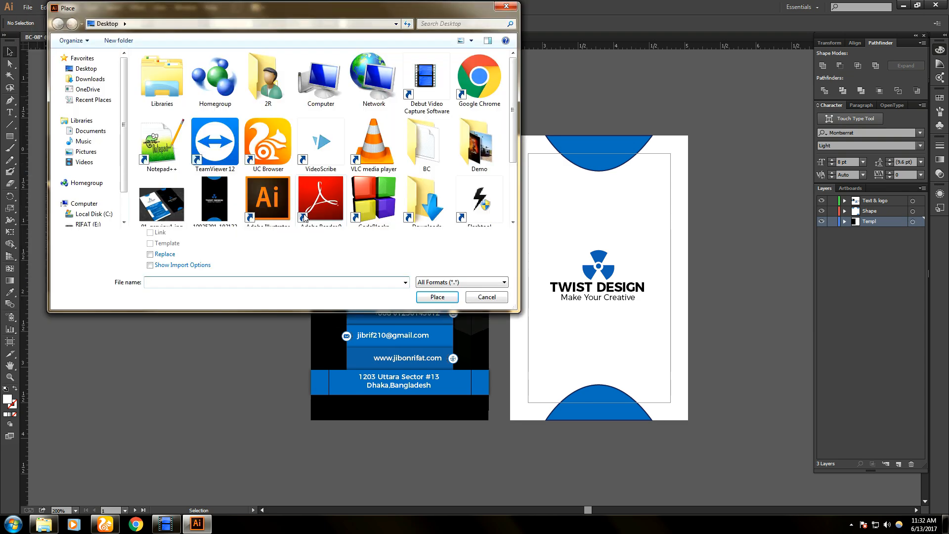
scroll(514, 147, "down", 1)
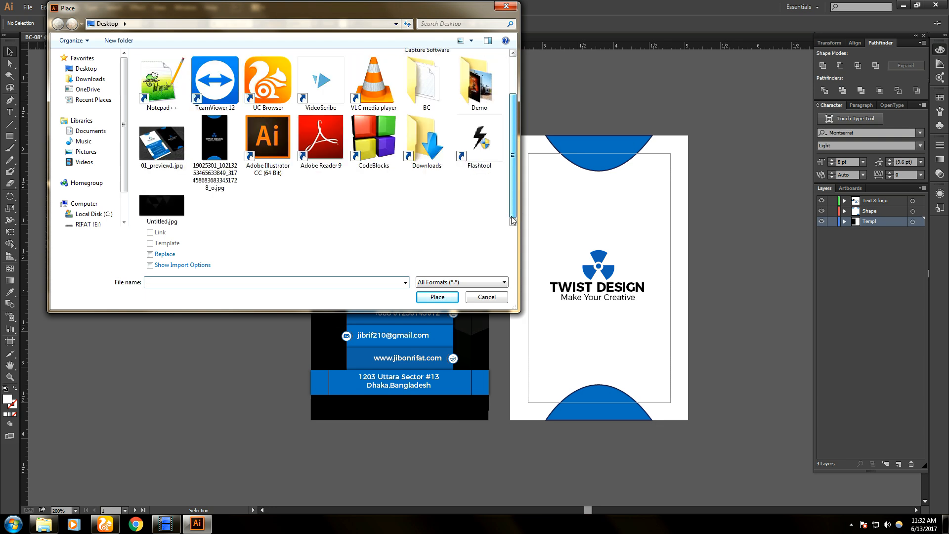
left_click(162, 206)
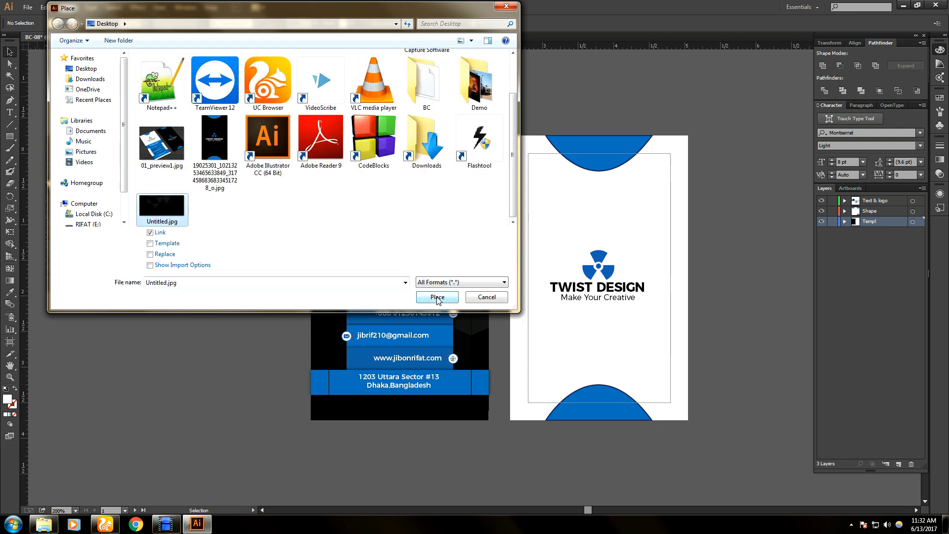
left_click(497, 5)
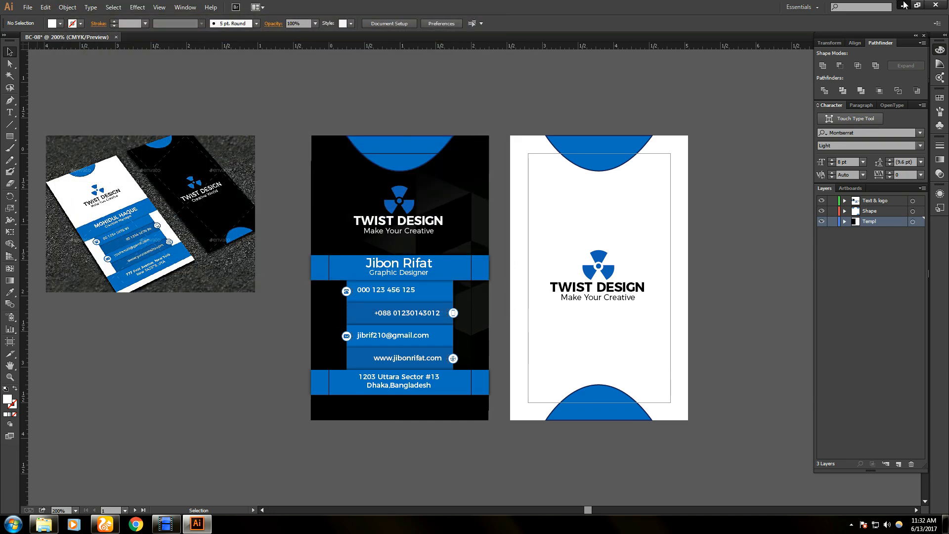
left_click(902, 5)
- Rotate Untitled.jpg clockwise to portrait in Windows Photo Viewer
double_click(70, 374)
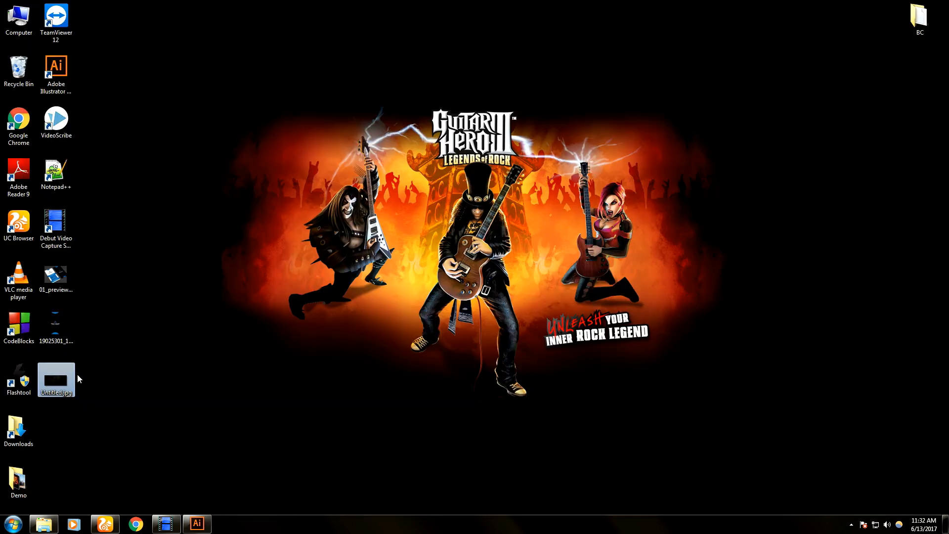
left_click(538, 502)
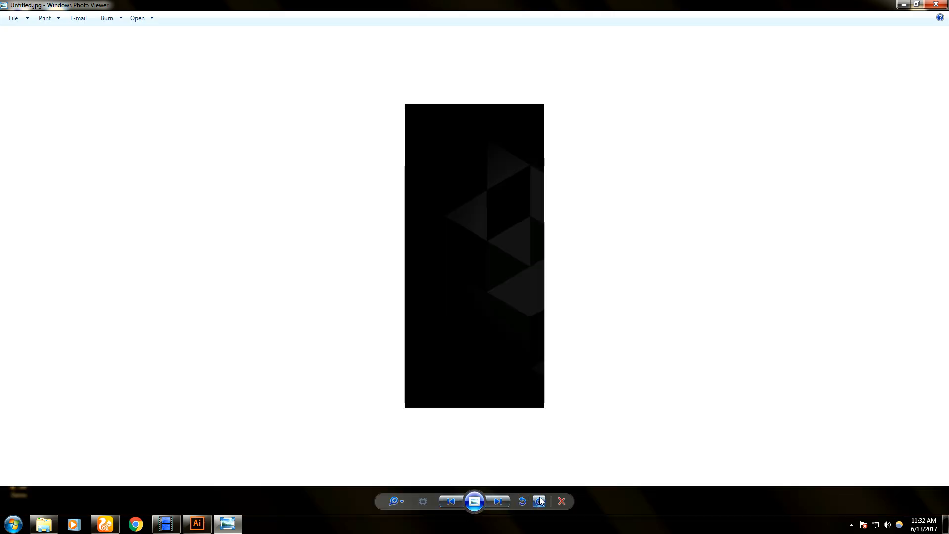
left_click(935, 5)
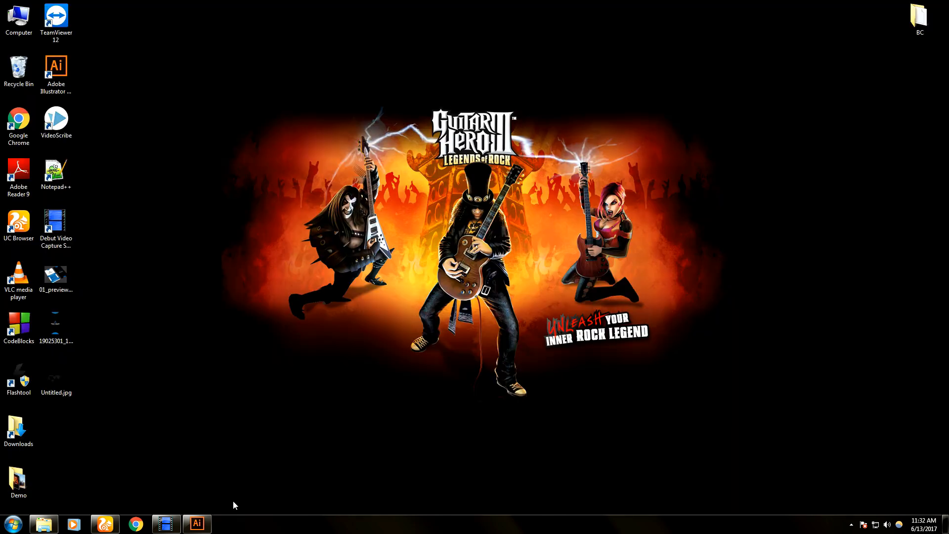
- Back in Illustrator, accept the link update and delete the sideways image from the front card
left_click(196, 526)
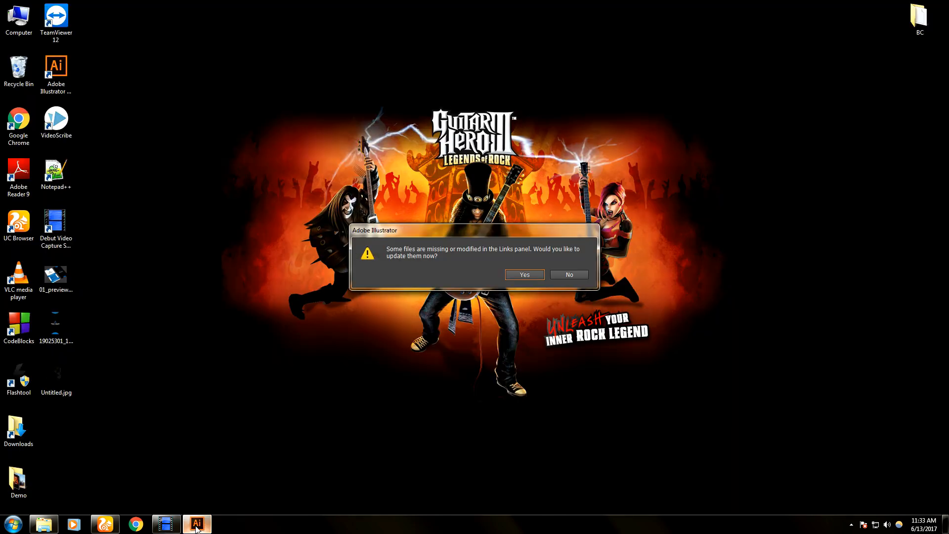
left_click(527, 276)
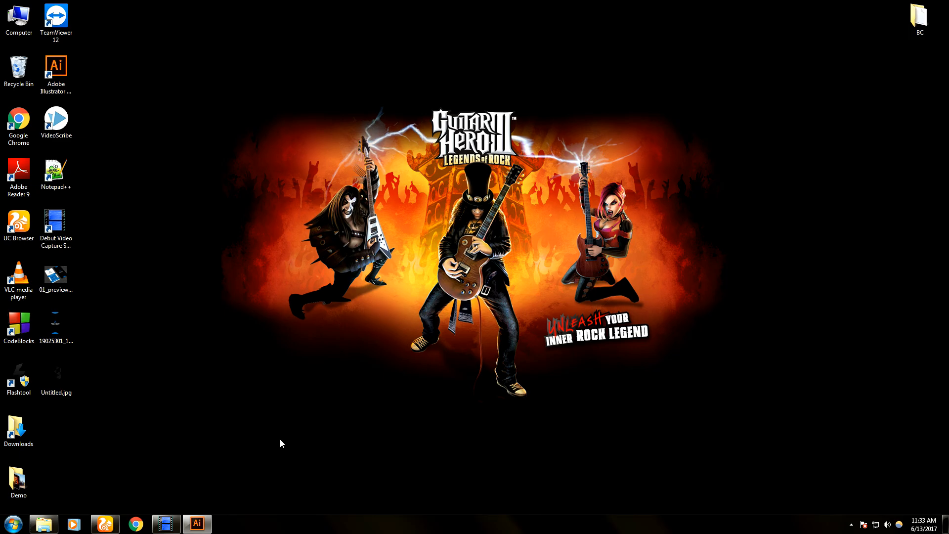
left_click(200, 528)
left_click(304, 271)
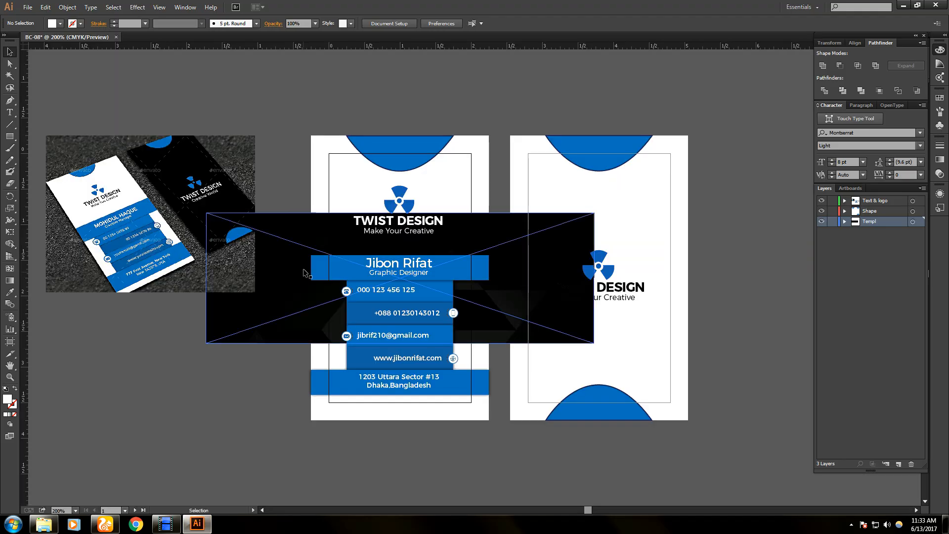
key("Delete")
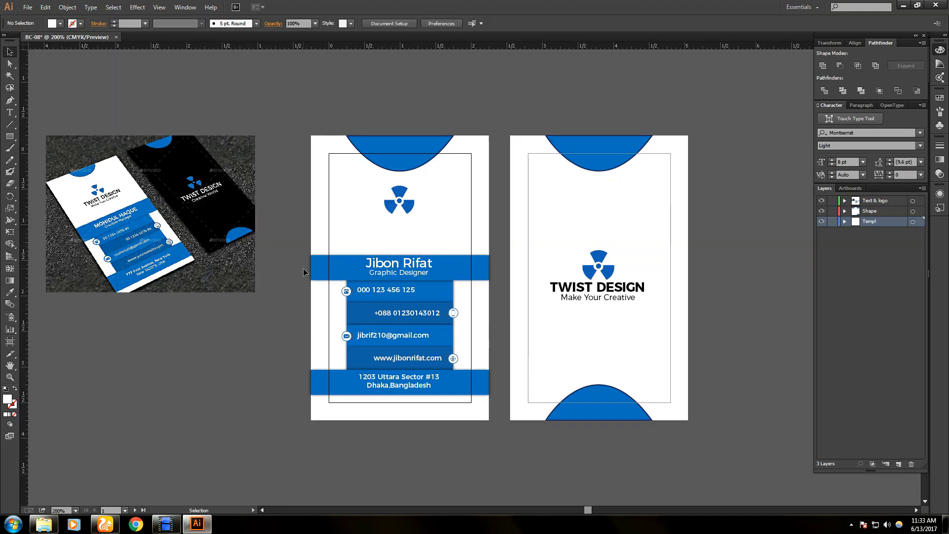
- Place the portrait Untitled.jpg from the Desktop into the BC-08 document
left_click(28, 7)
left_click(53, 168)
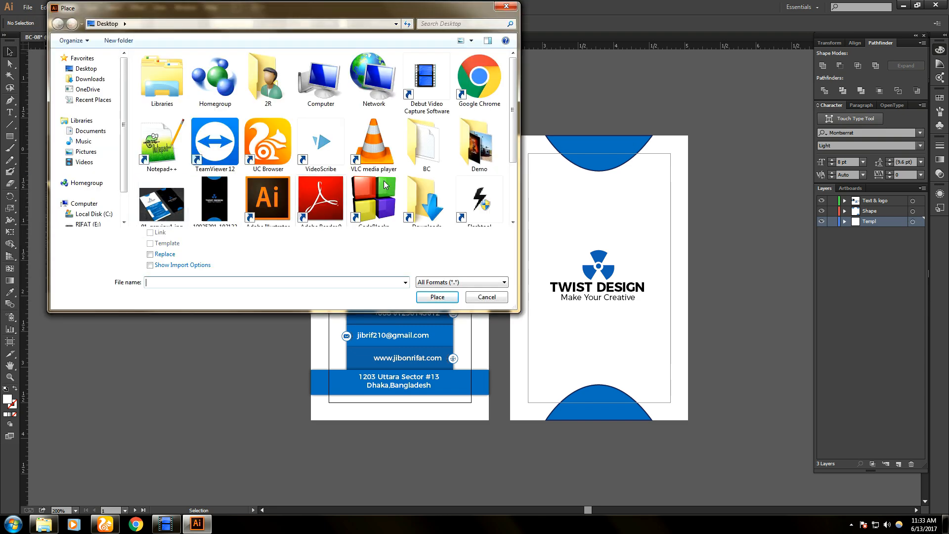
scroll(514, 131, "down", 3)
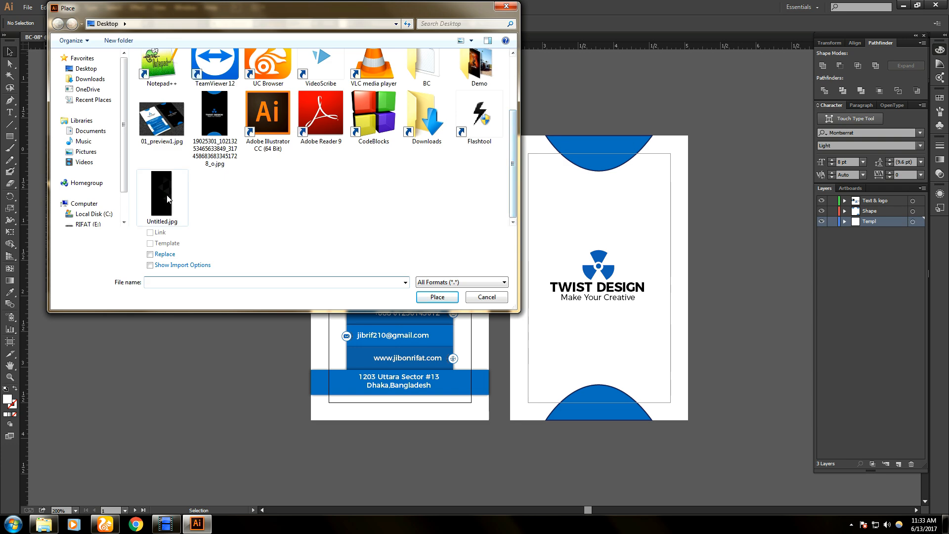
left_click(163, 198)
left_click(434, 296)
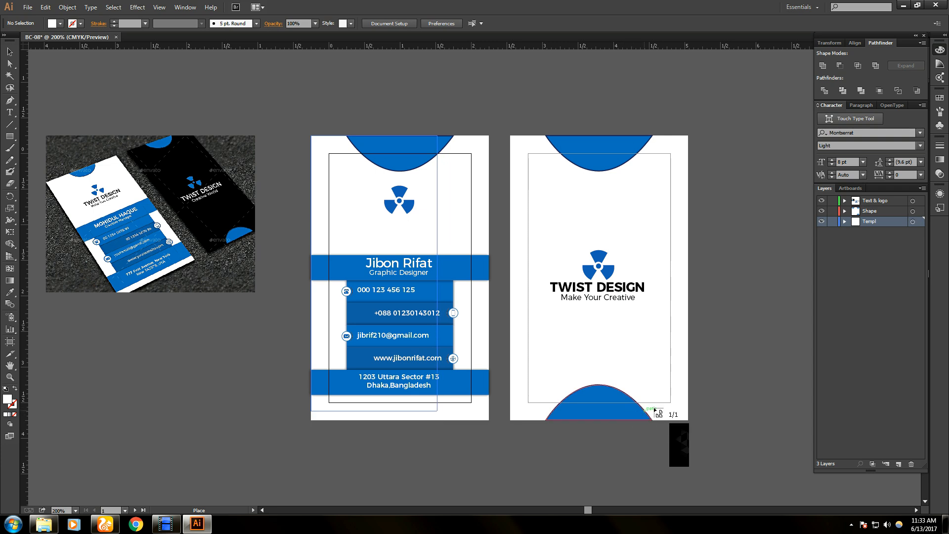
- Stretch the black background to fill the front card, 2.5 in wide
left_click_drag(687, 457, 827, 449)
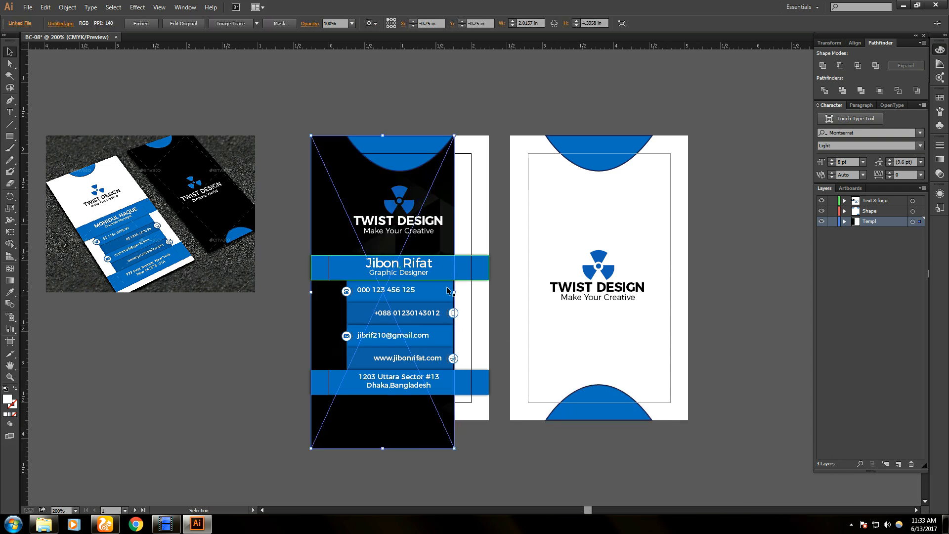
left_click_drag(454, 292, 488, 293)
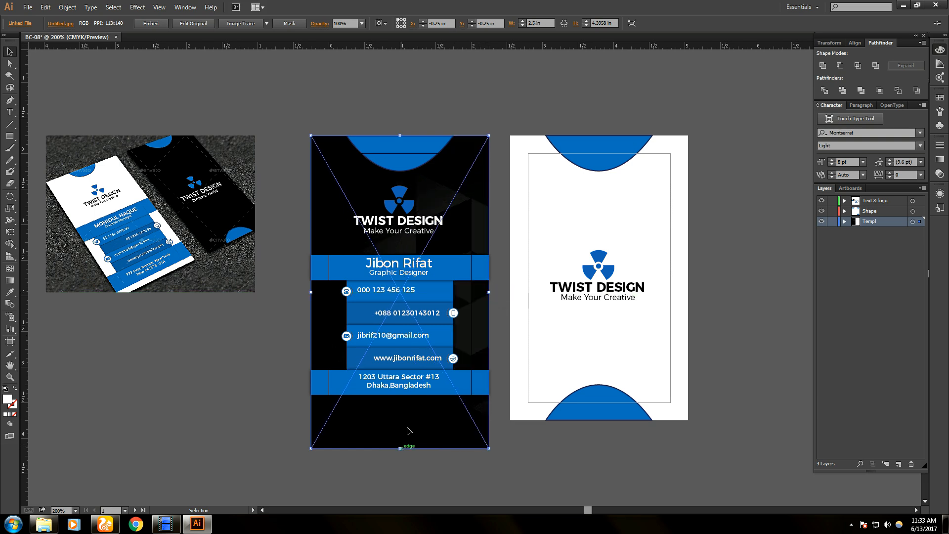
left_click_drag(408, 429, 411, 407)
key("ctrl+z")
left_click_drag(400, 448, 413, 424)
left_click(434, 447)
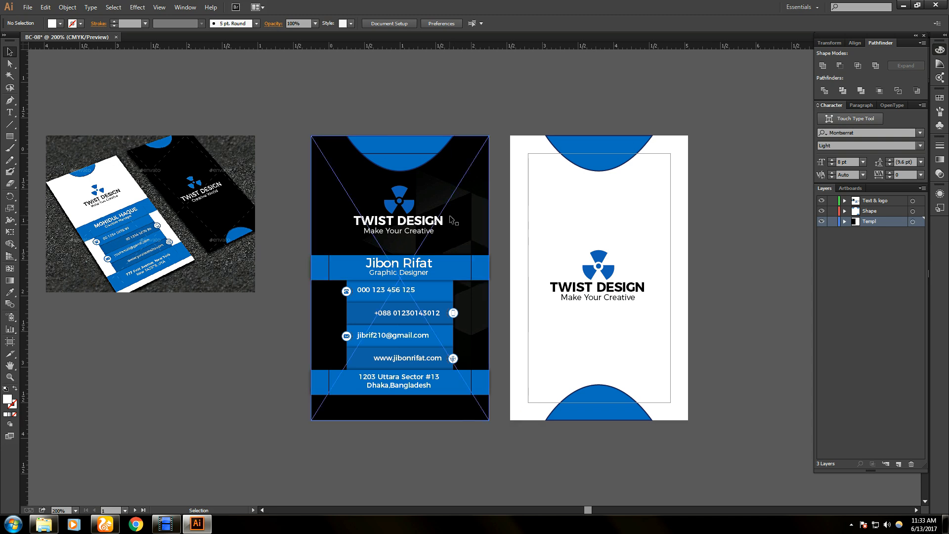
left_click(468, 216)
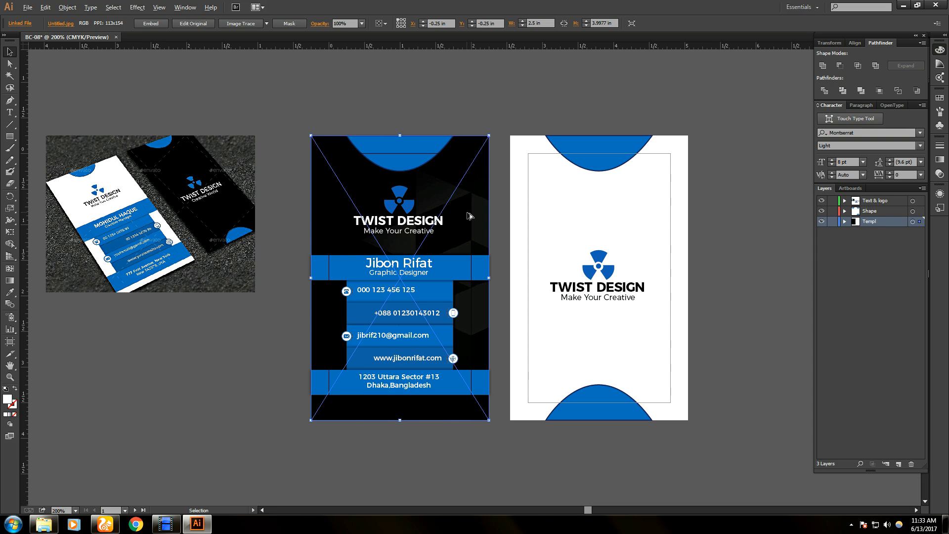
- Alt-drag a copy of the black background onto the back card and align it edge to edge
left_click_drag(471, 215, 778, 172)
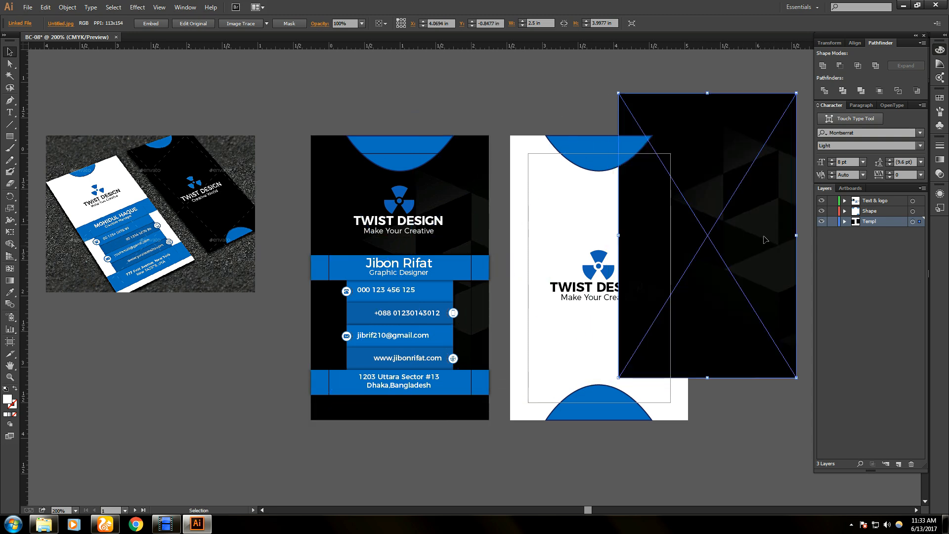
left_click_drag(758, 221, 647, 267)
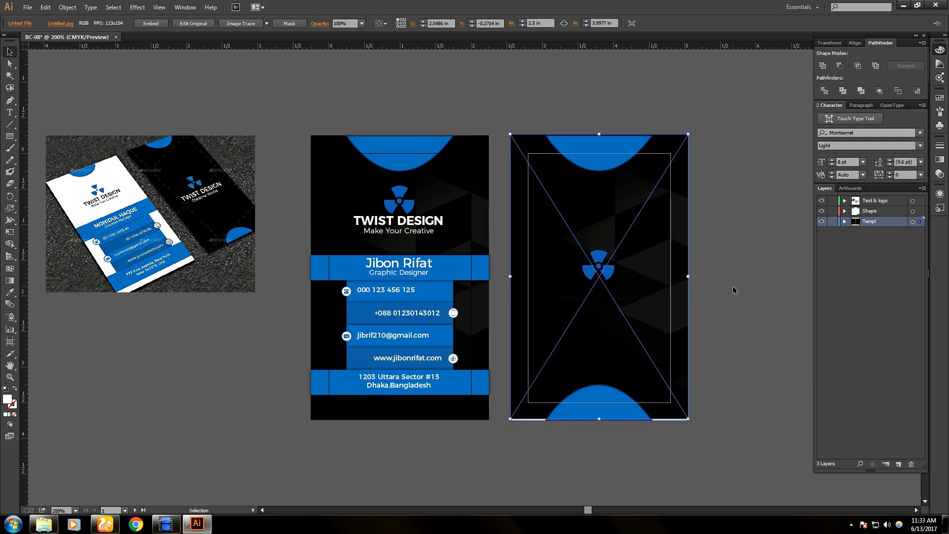
left_click(732, 286)
left_click_drag(643, 315, 644, 322)
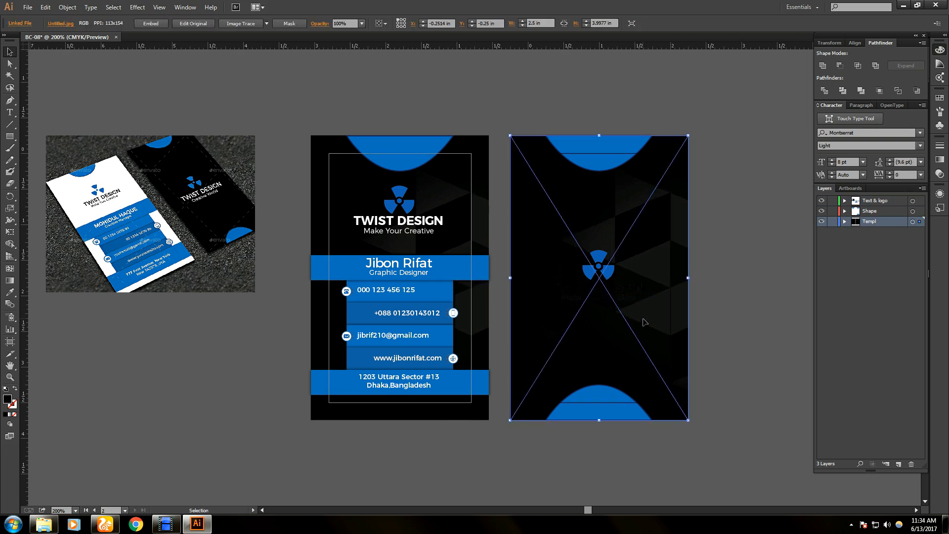
left_click(724, 323)
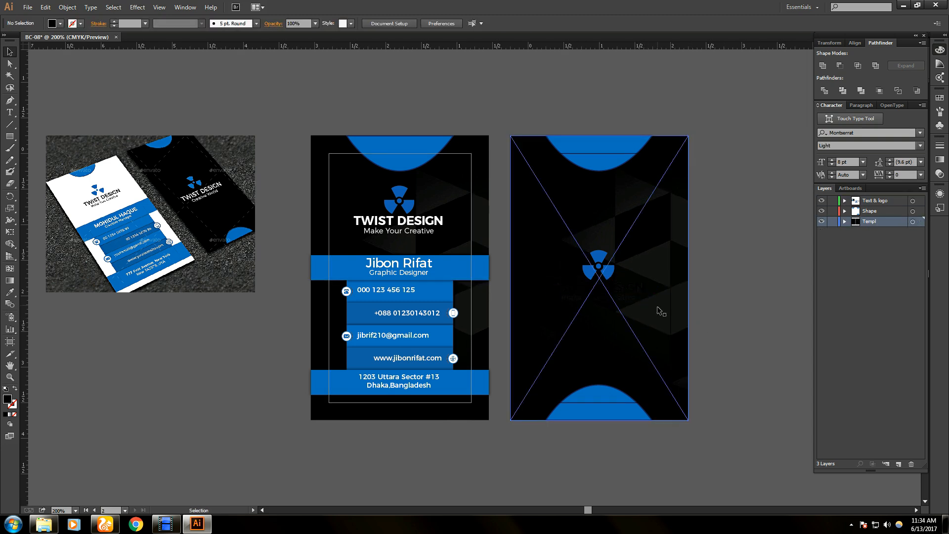
- Make the back card's TWIST DESIGN title white
left_click(620, 297)
left_click(612, 292, "shift")
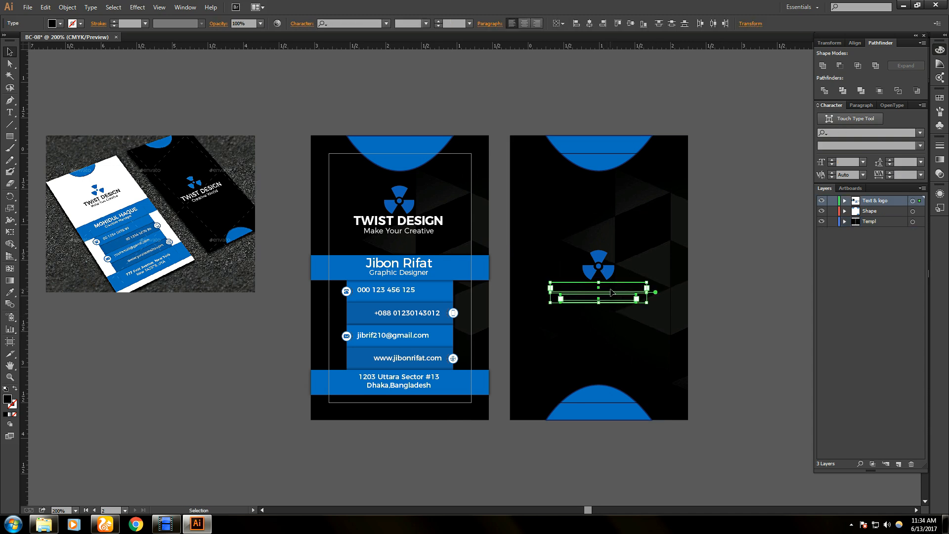
double_click(611, 292)
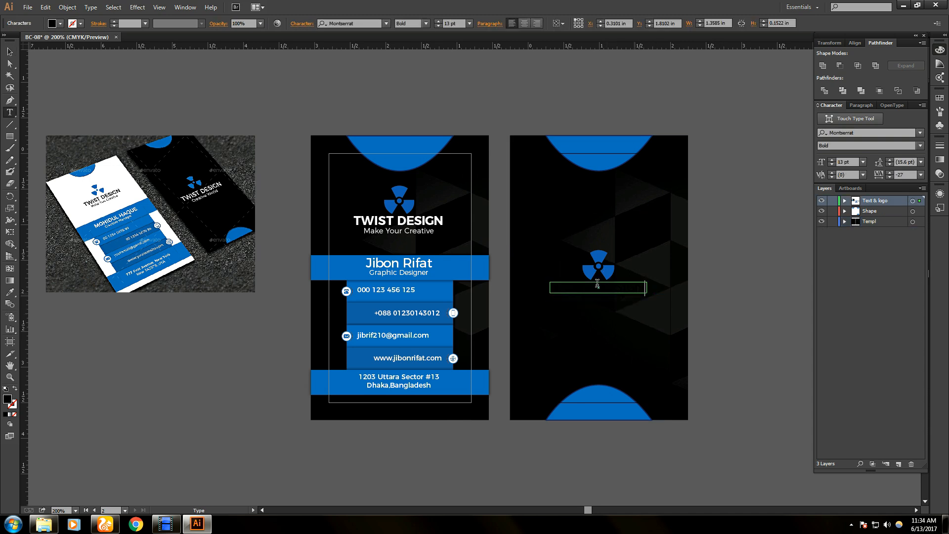
left_click(10, 52)
left_click(713, 322)
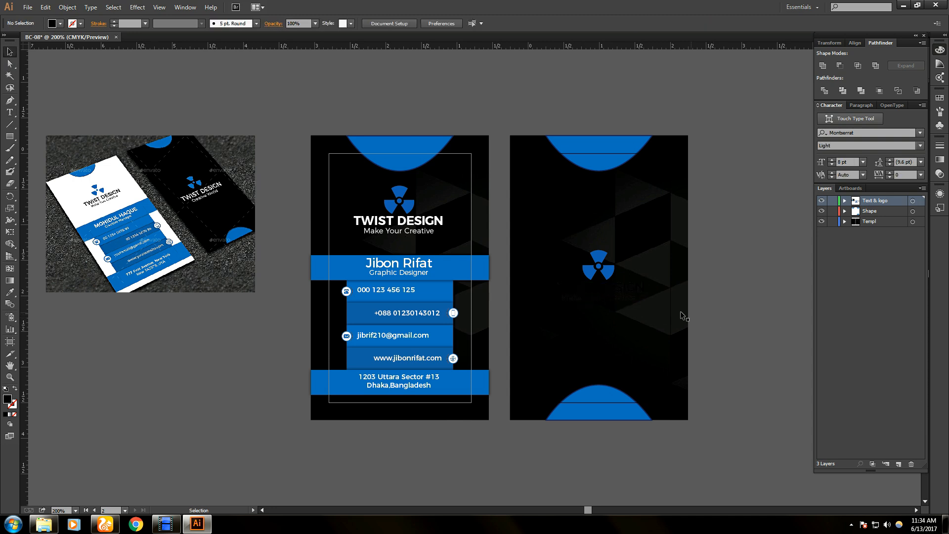
double_click(622, 292)
key("ctrl+a")
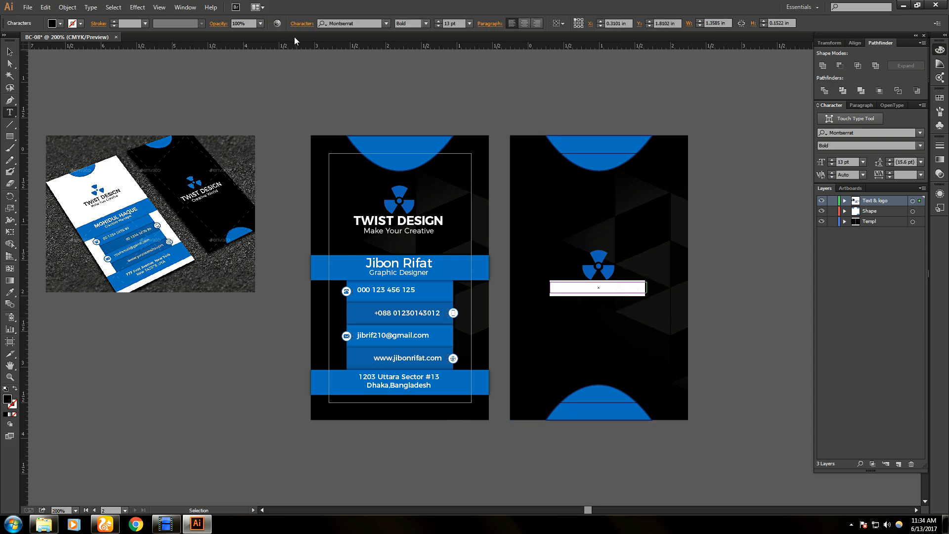
left_click(59, 24)
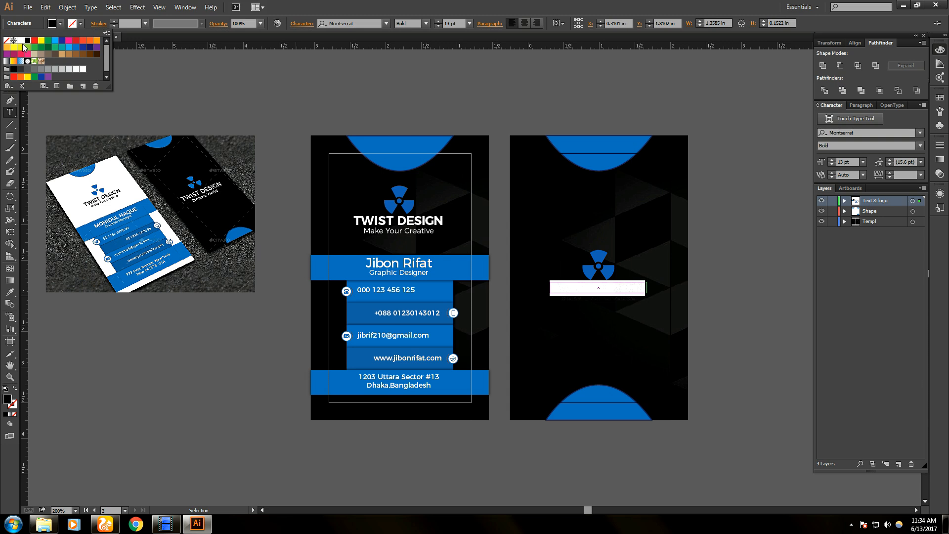
left_click(21, 40)
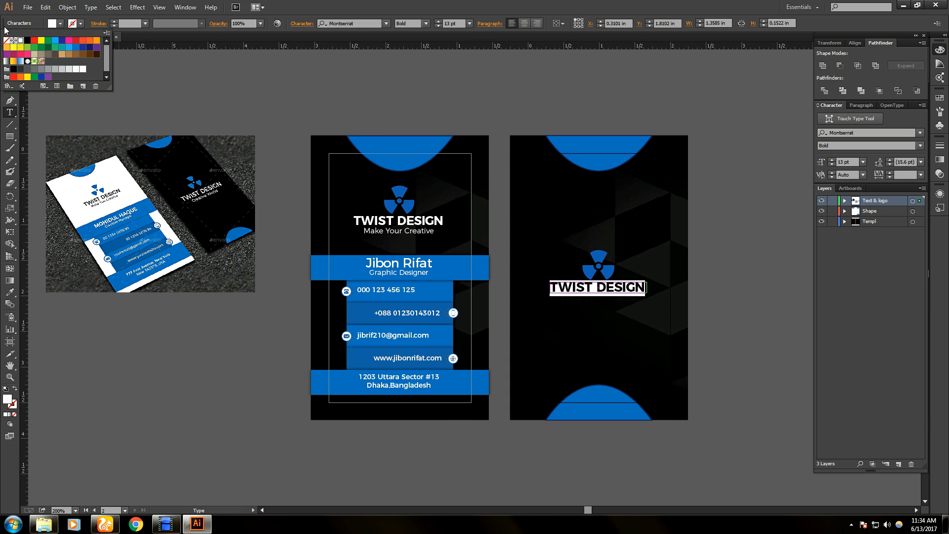
key("Escape")
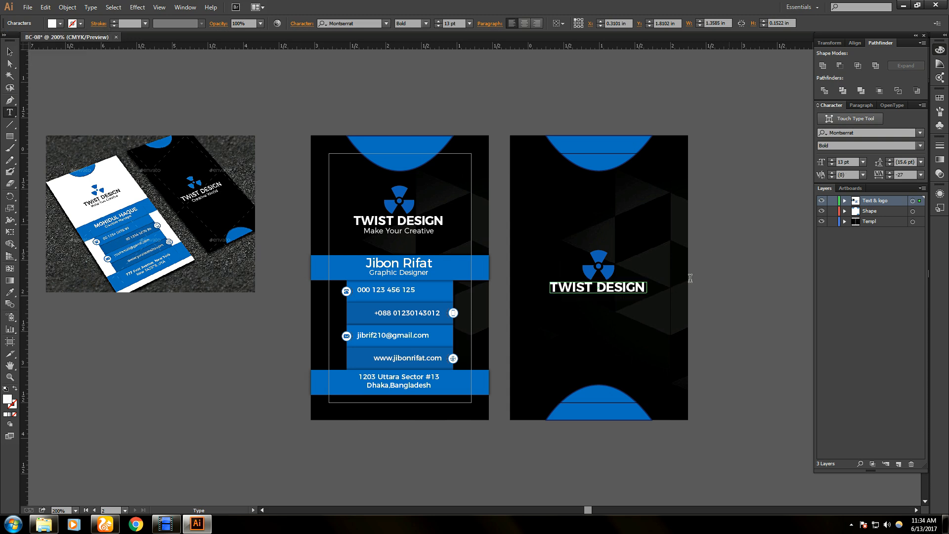
- Turn the back card's Make Your Creative tagline grey
left_click(700, 293)
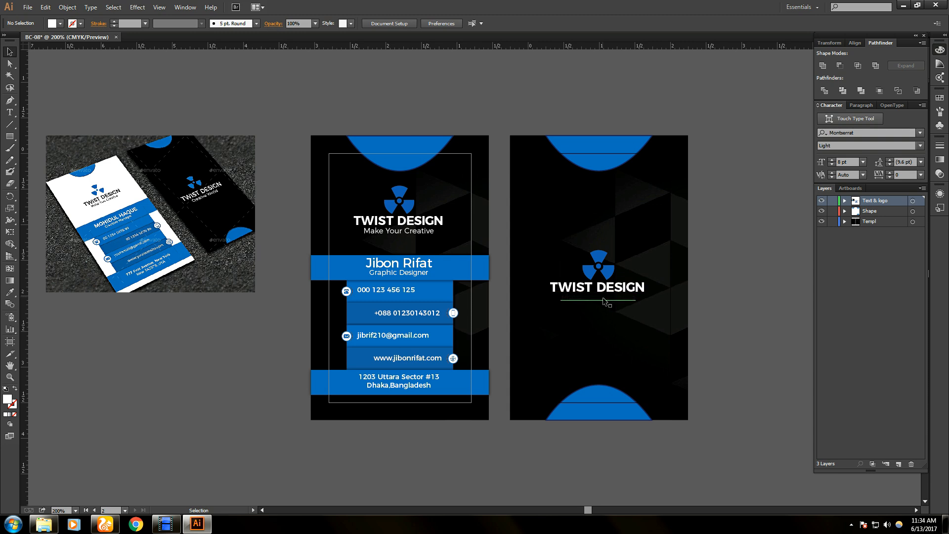
double_click(605, 299)
key("ctrl+a")
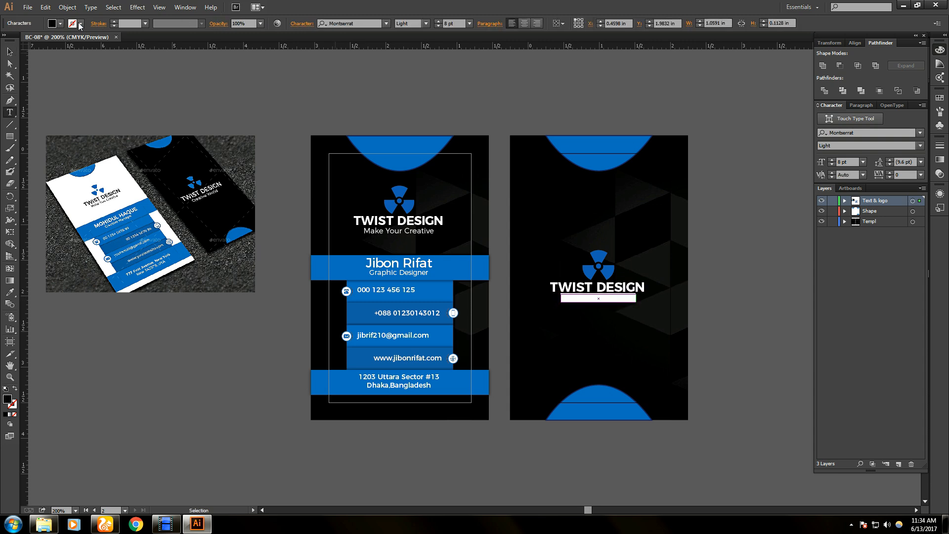
left_click(60, 23)
left_click(21, 40)
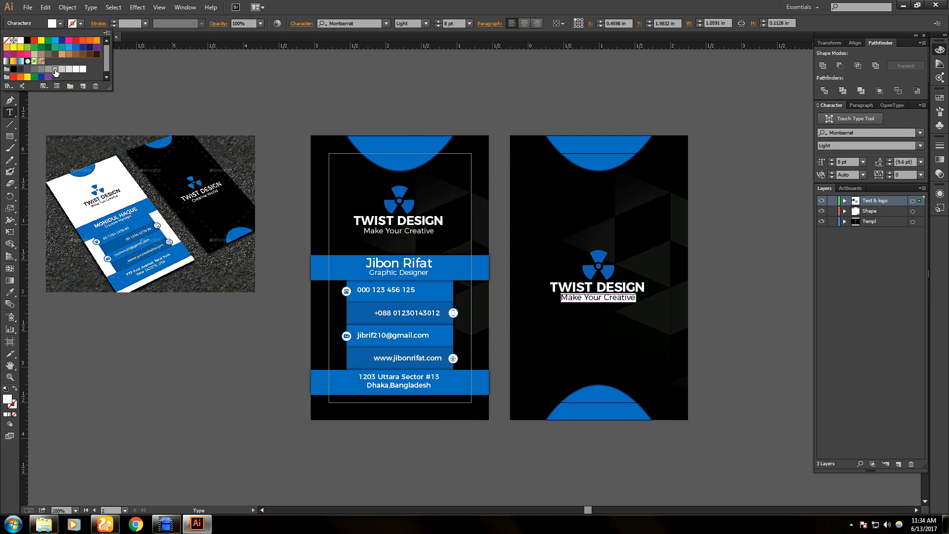
left_click(54, 69)
left_click(5, 23)
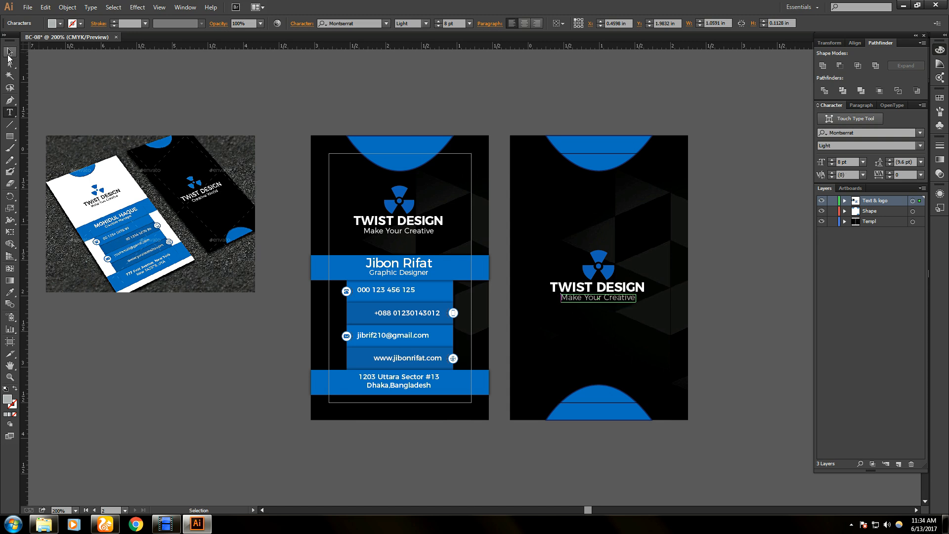
left_click(9, 51)
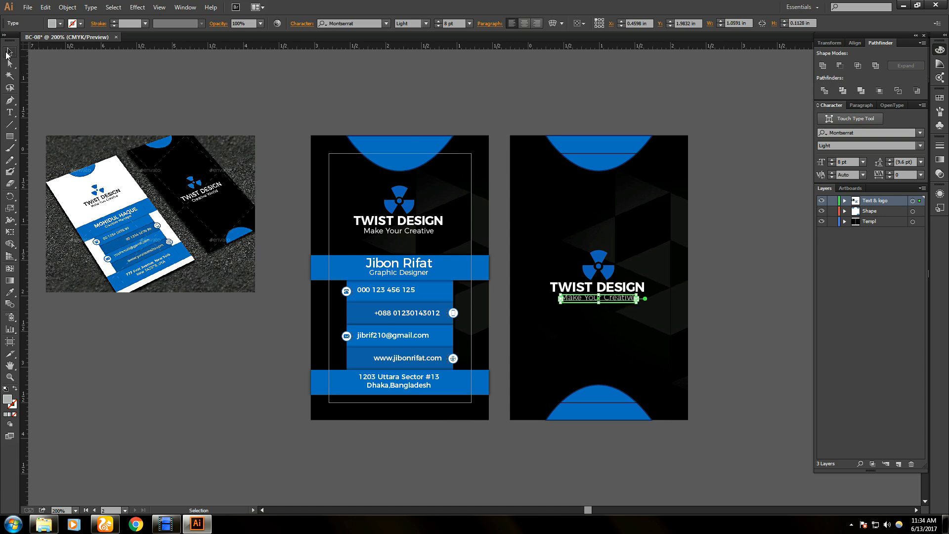
left_click(114, 80)
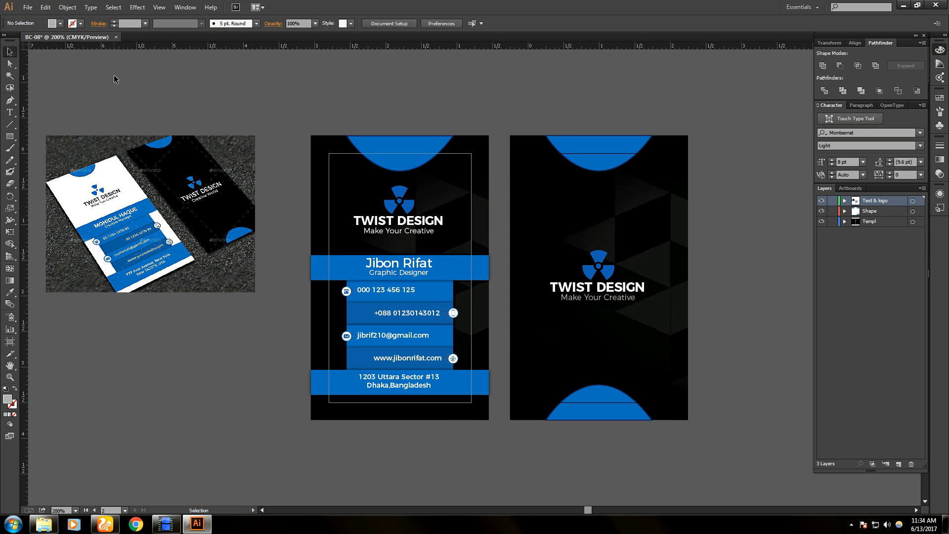
- Give the back card's TWIST DESIGN title a grey outline
left_click(591, 285)
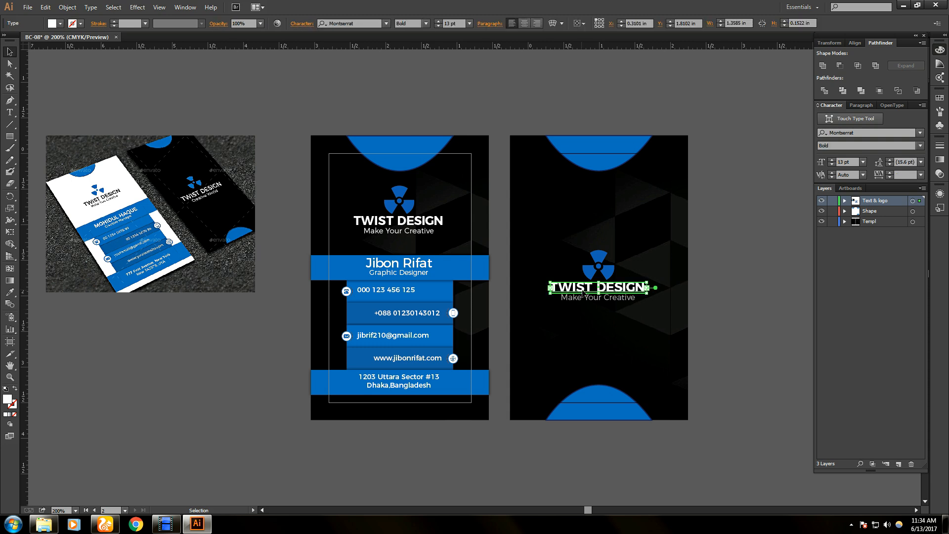
double_click(588, 286)
key("ctrl+a")
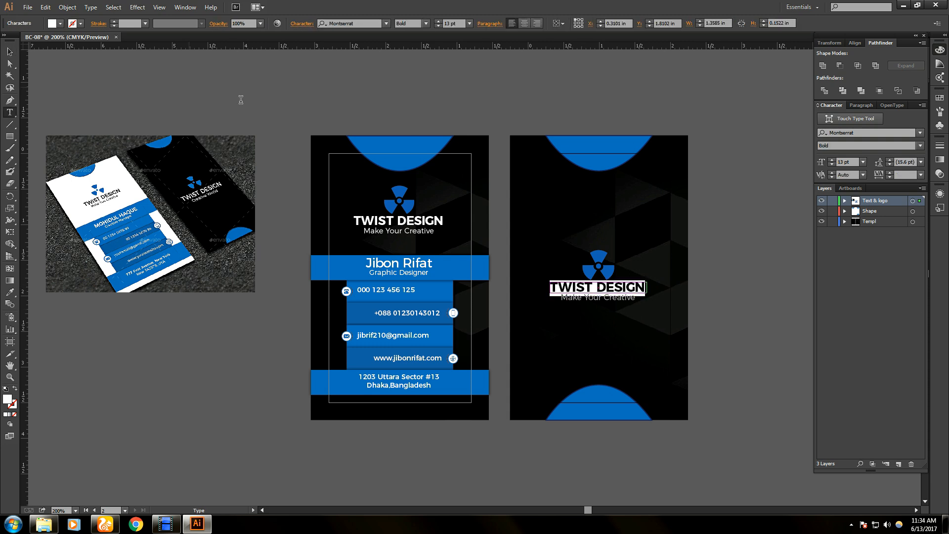
left_click(80, 24)
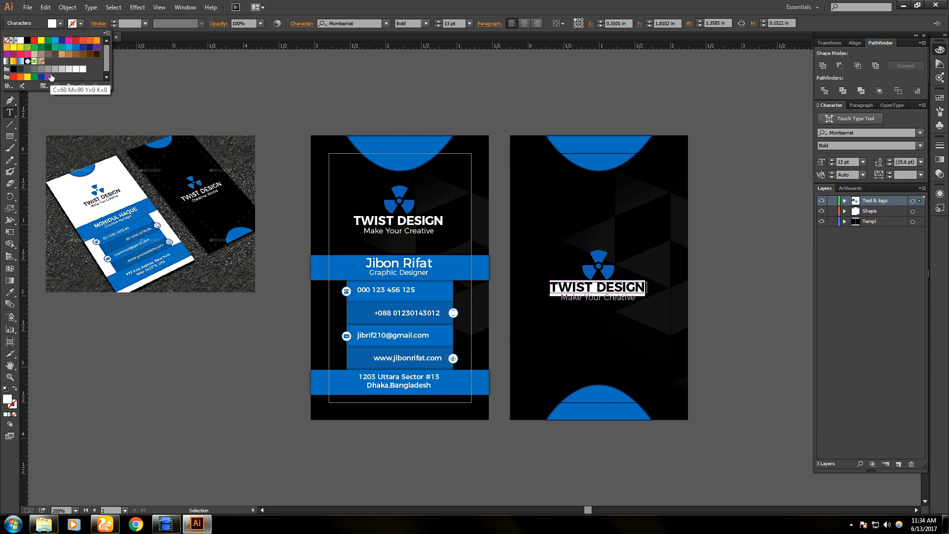
left_click(47, 73)
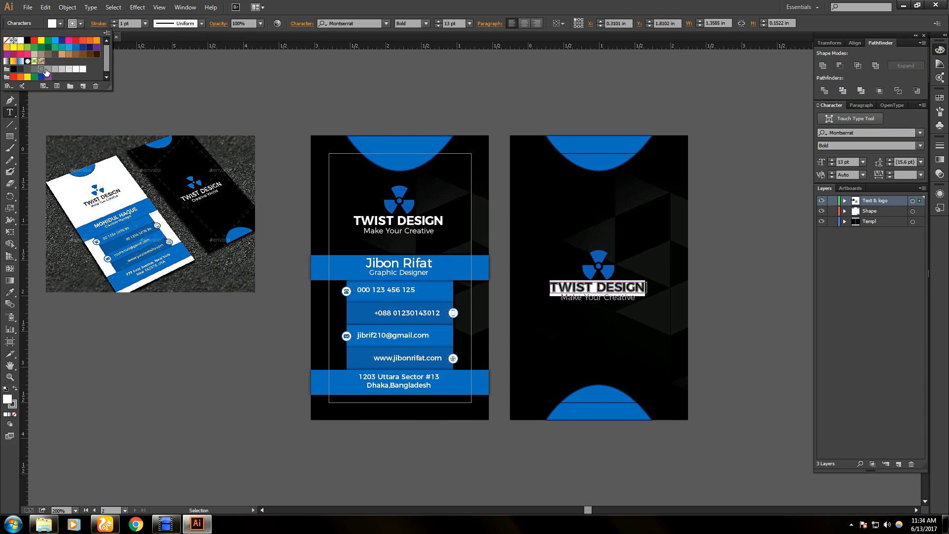
left_click(49, 69)
left_click(14, 23)
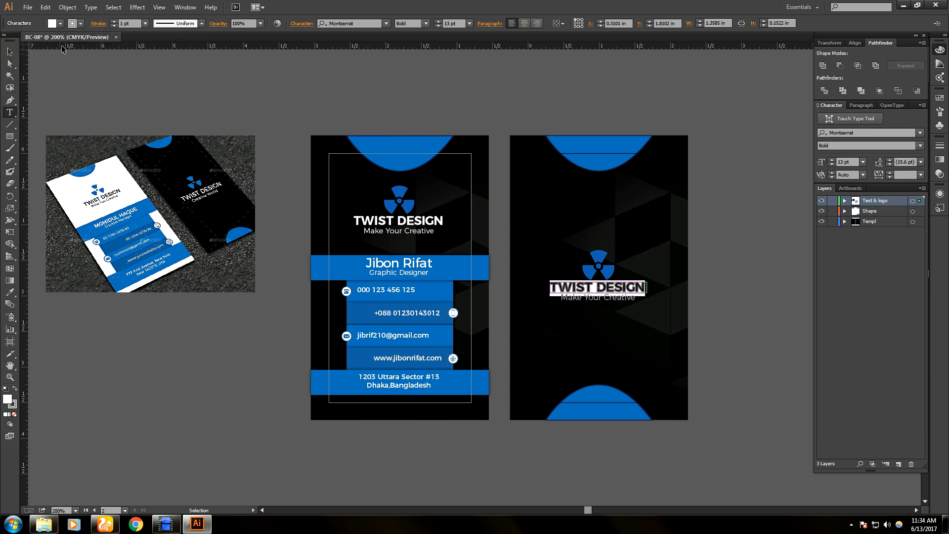
left_click(9, 51)
left_click(147, 79)
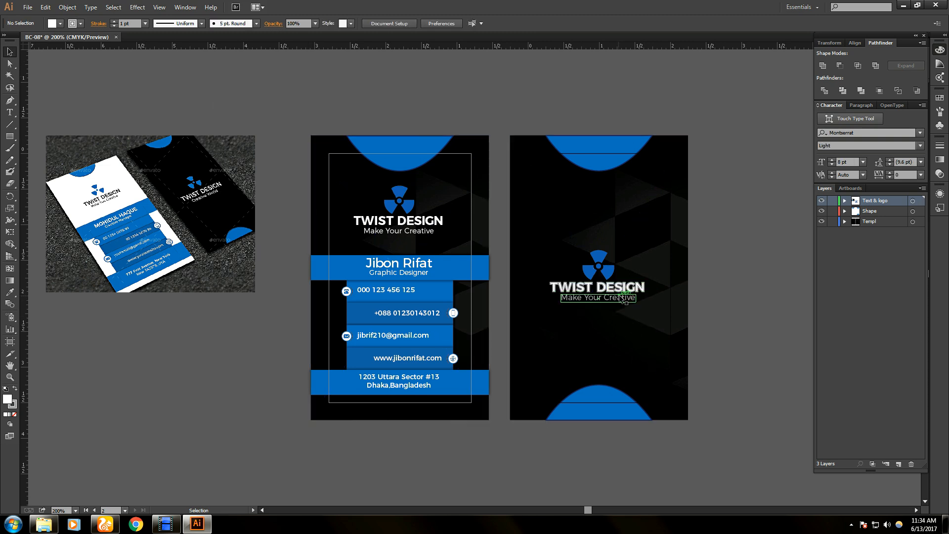
- Set the default stroke to None and the fill to grey
left_click(80, 23)
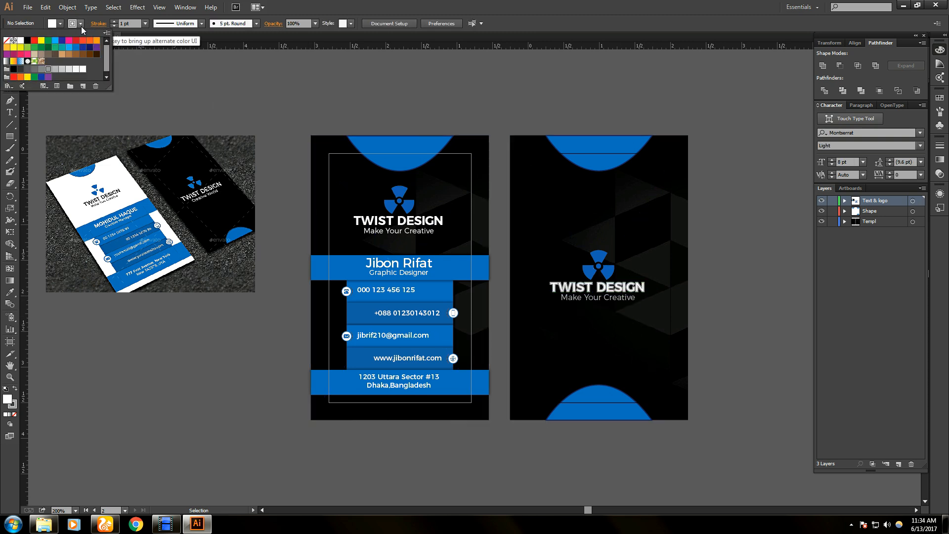
left_click(7, 41)
left_click(159, 67)
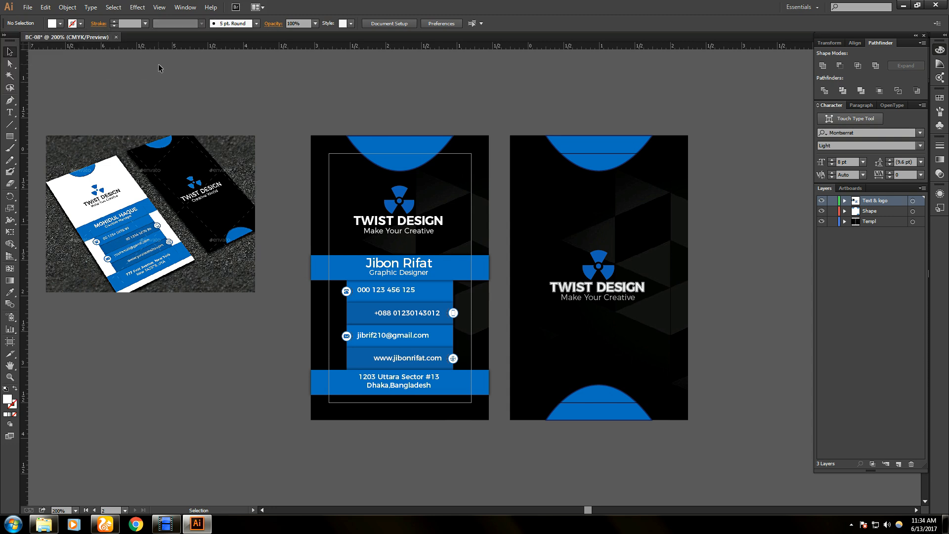
left_click(52, 23)
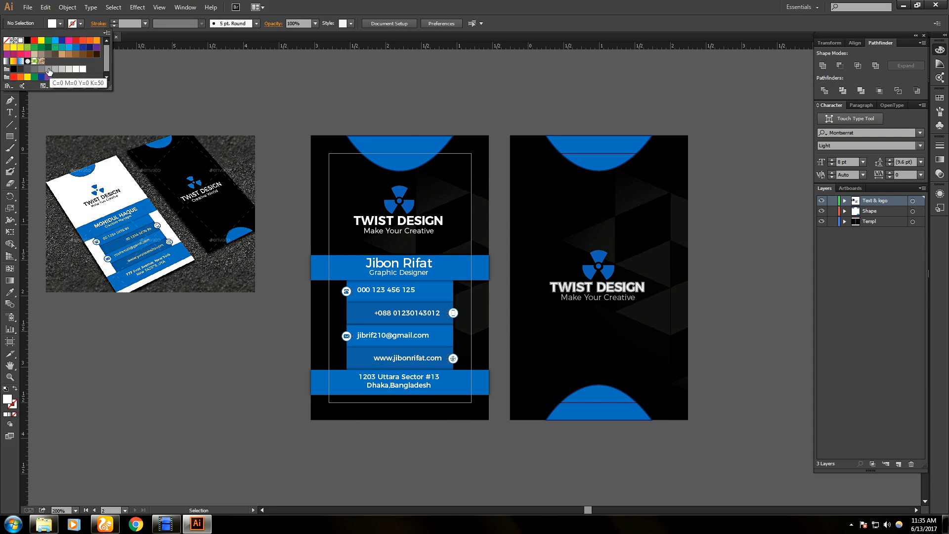
left_click(48, 69)
left_click(114, 82)
- Remove the TWIST DESIGN title's outline and make its fill grey
key("t")
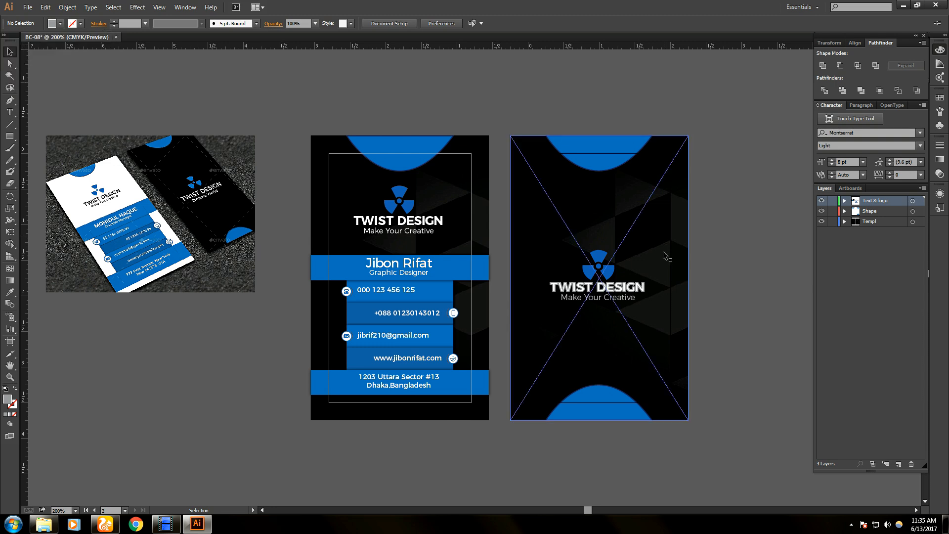
left_click(621, 289)
key("ctrl+a")
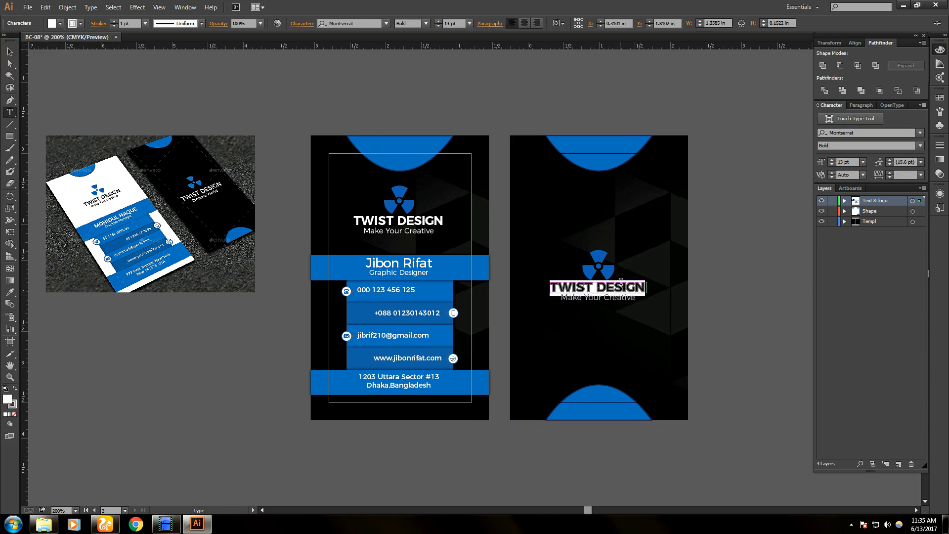
left_click(80, 23)
left_click(7, 41)
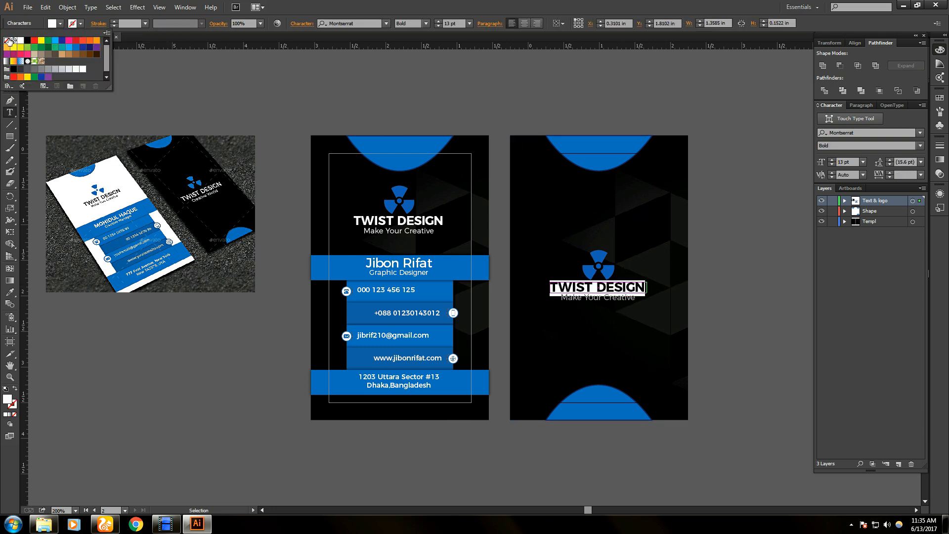
left_click(45, 71)
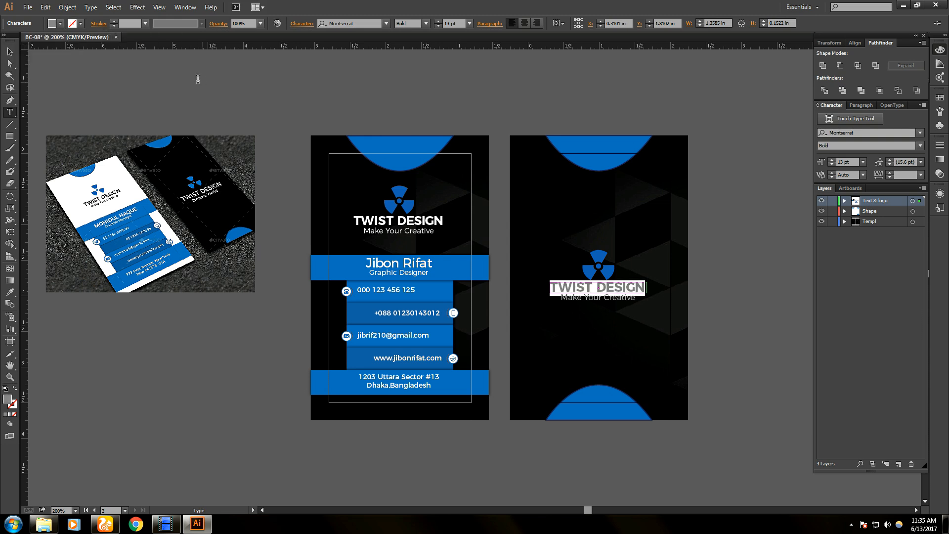
left_click(9, 51)
left_click(193, 86)
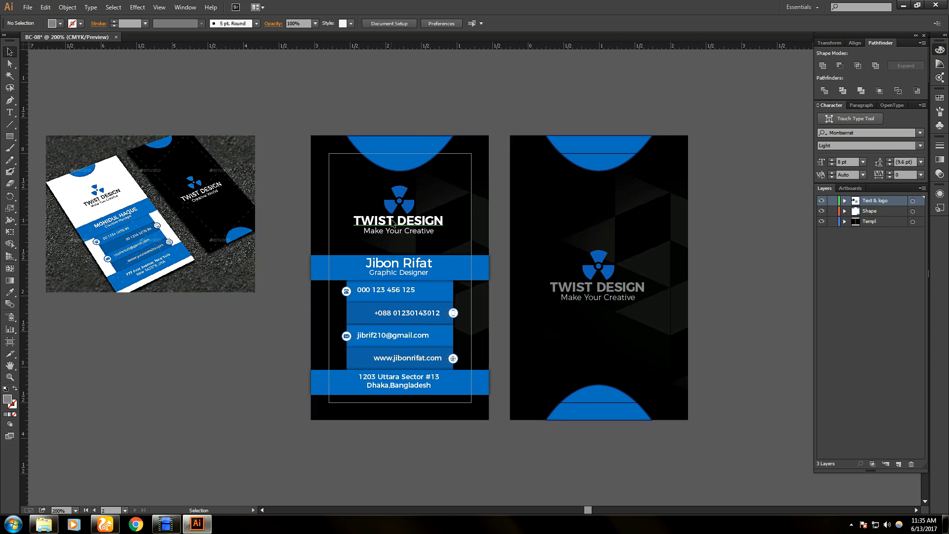
- Turn the front card's TWIST DESIGN title grey
left_click(424, 220)
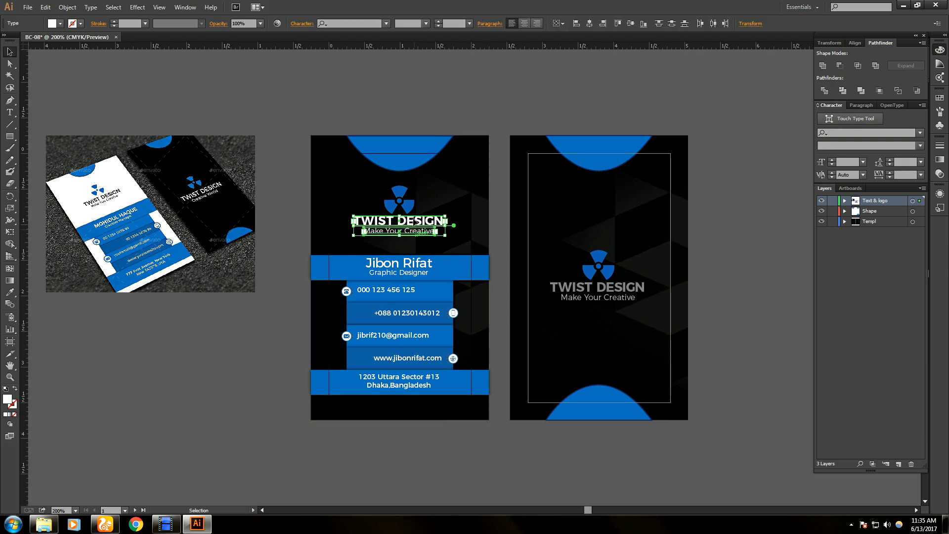
left_click(414, 218)
left_click(406, 93)
left_click(428, 223)
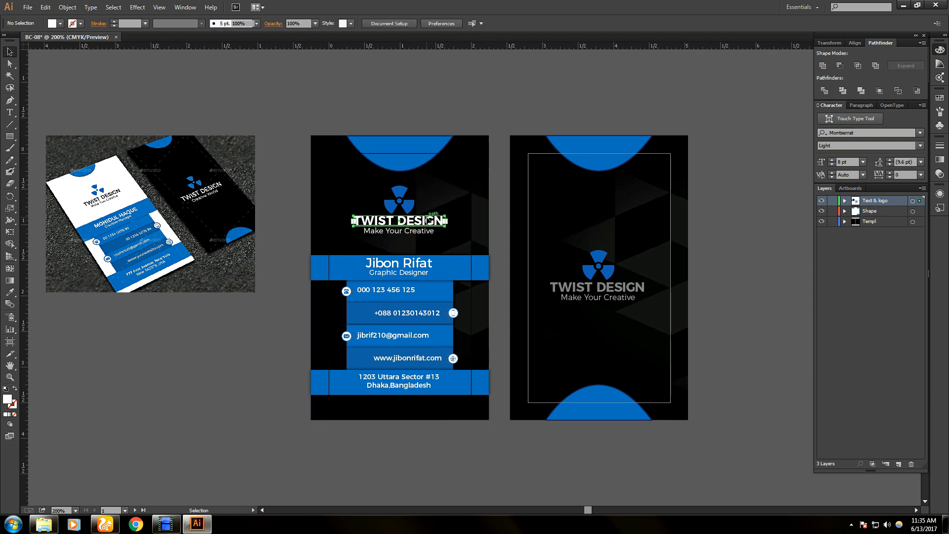
double_click(428, 221)
key("ctrl+a")
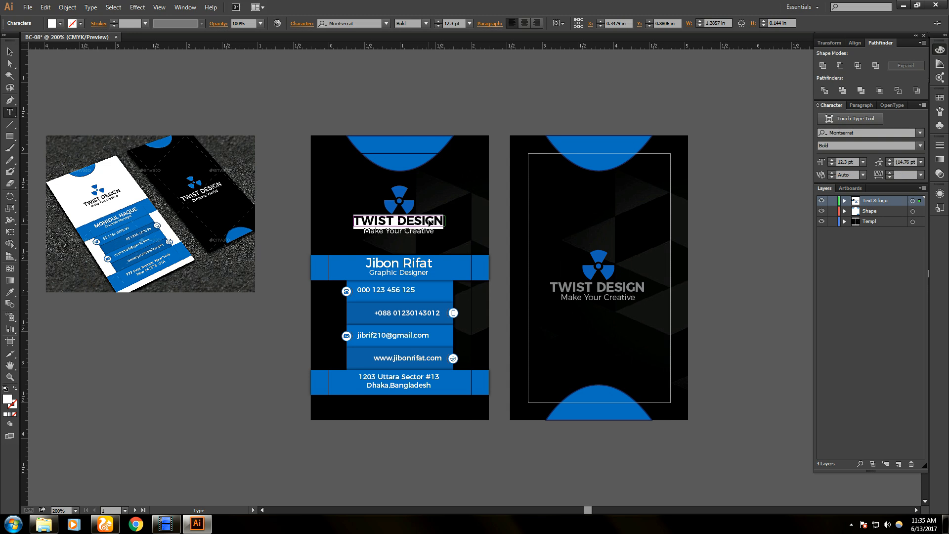
left_click(60, 23)
left_click(41, 68)
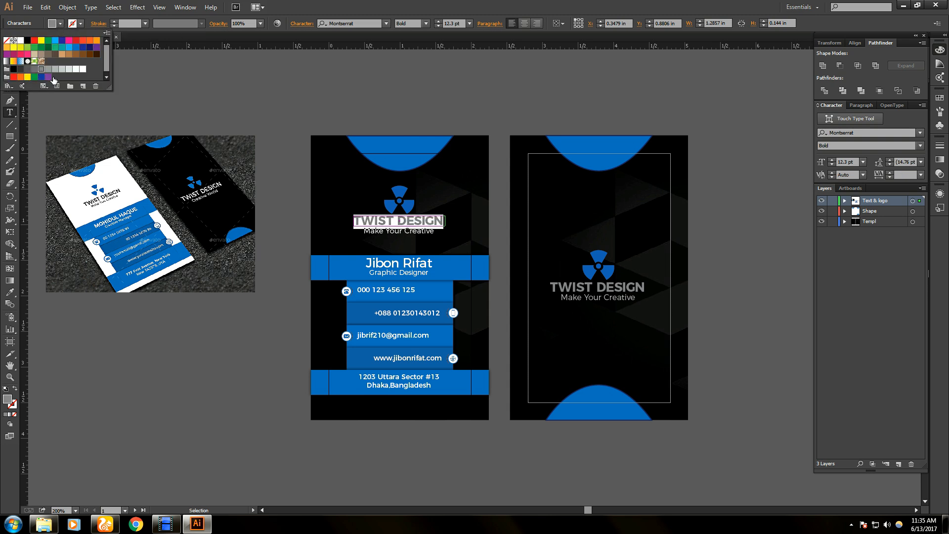
left_click(190, 104)
left_click(9, 52)
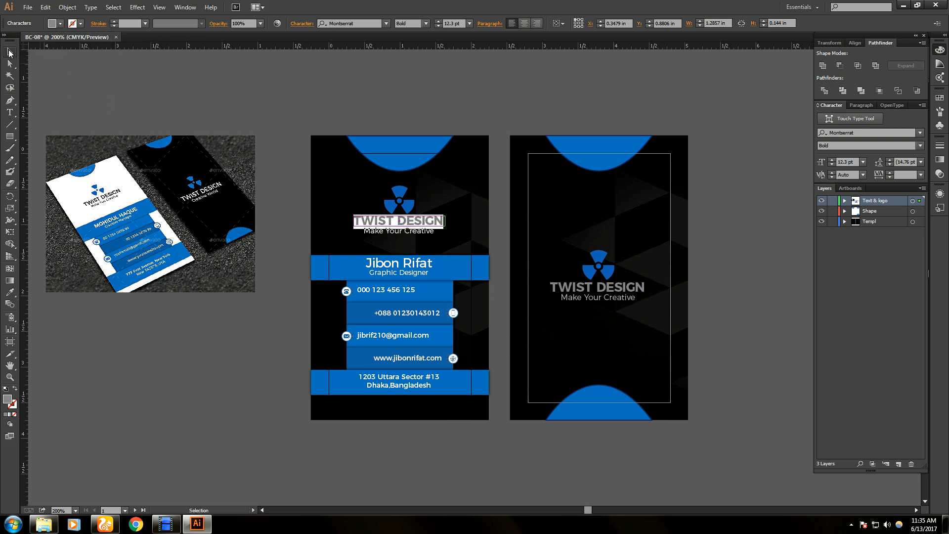
left_click(131, 54)
- Set the front card's Make Your Creative tagline to 60% grey (C0 M0 Y0 K60)
left_click(399, 229)
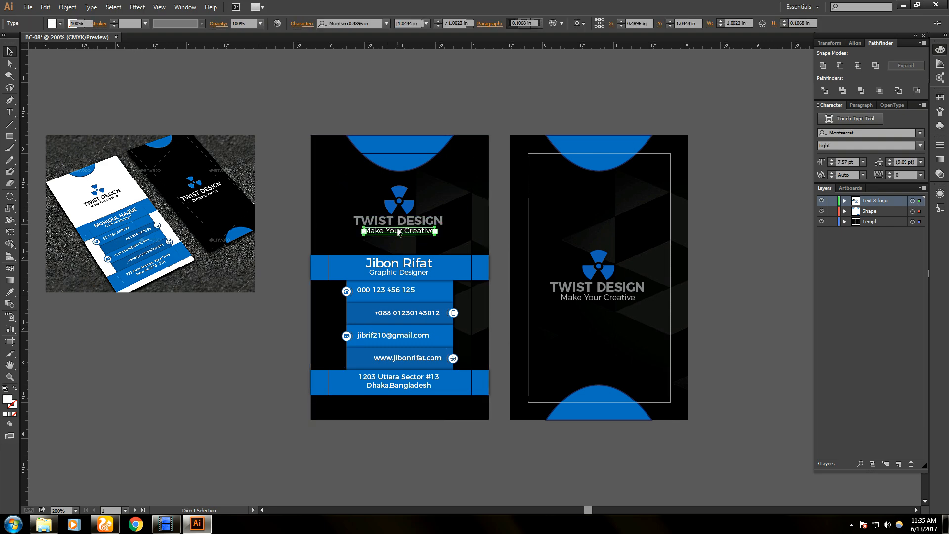
key("ctrl+a")
left_click(415, 115)
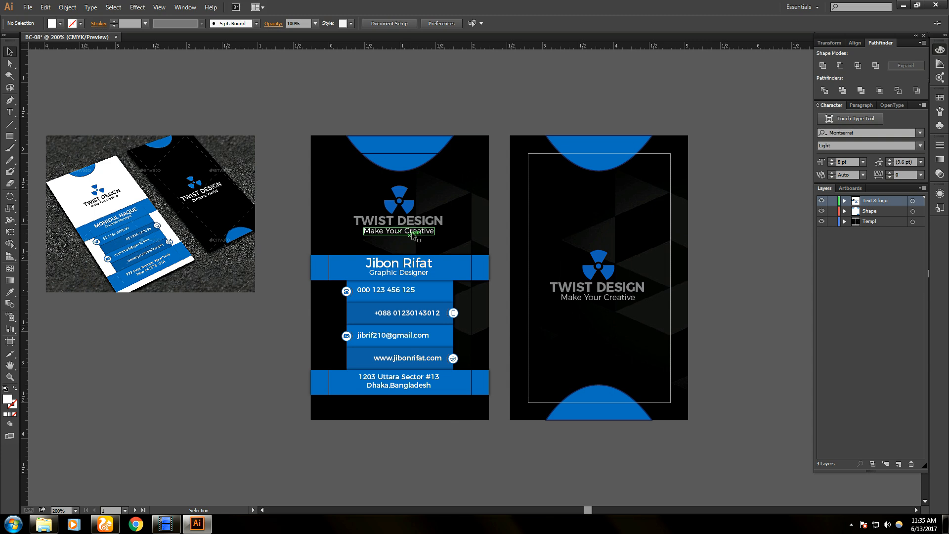
double_click(412, 232)
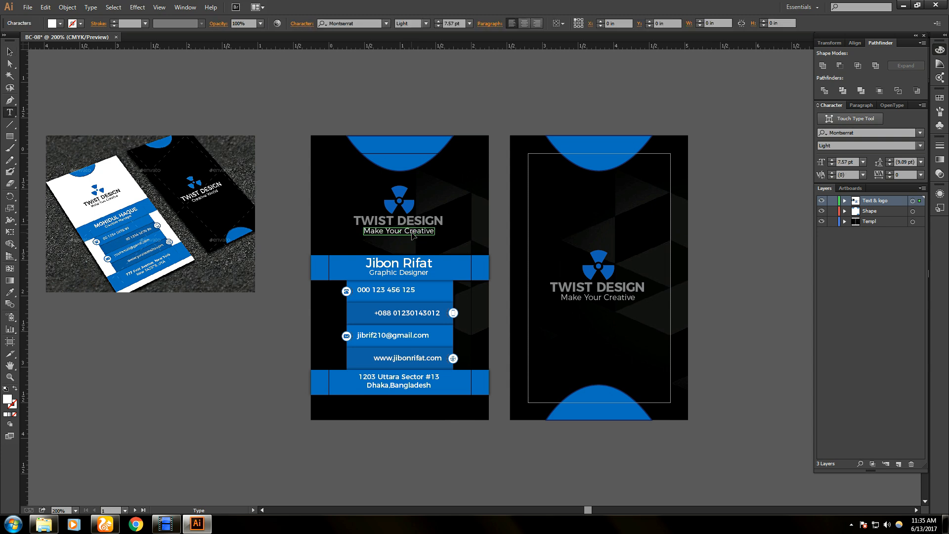
left_click(59, 24)
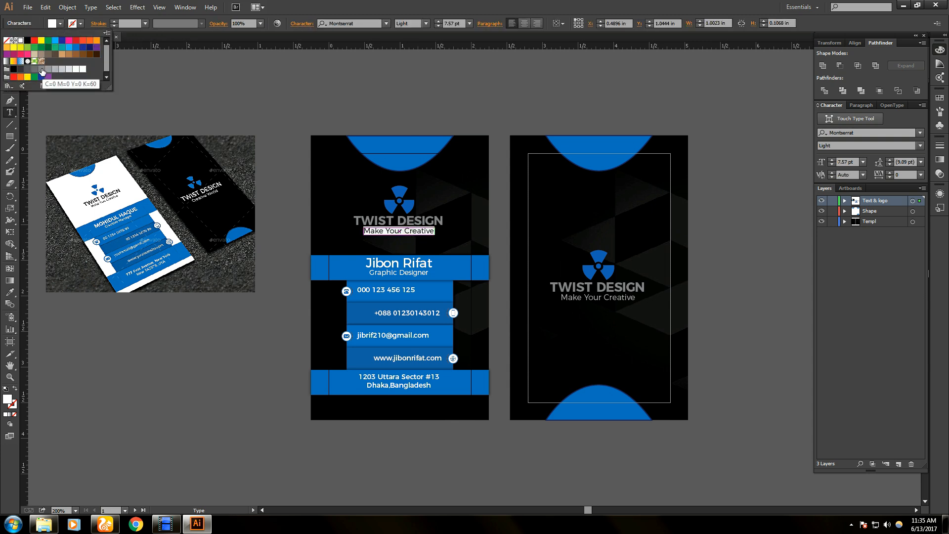
left_click(42, 70)
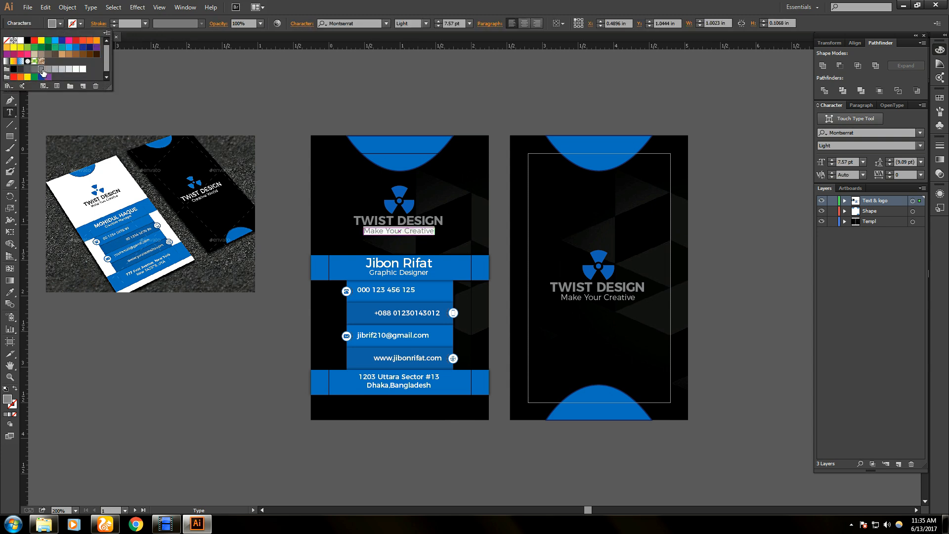
left_click(176, 74)
left_click(10, 52)
left_click(121, 69)
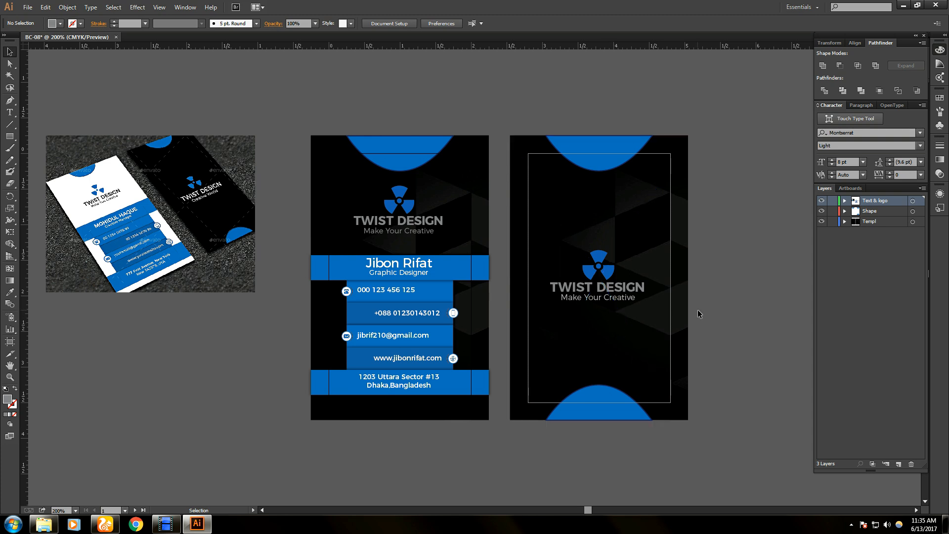
- Make the cardholder's name on the front card's blue band black
left_click(406, 265)
triple_click(406, 265)
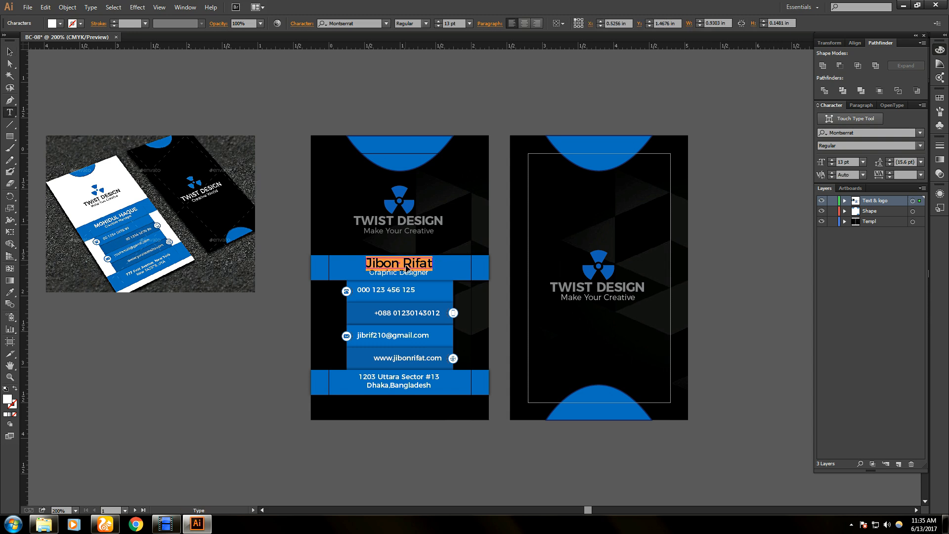
left_click(61, 23)
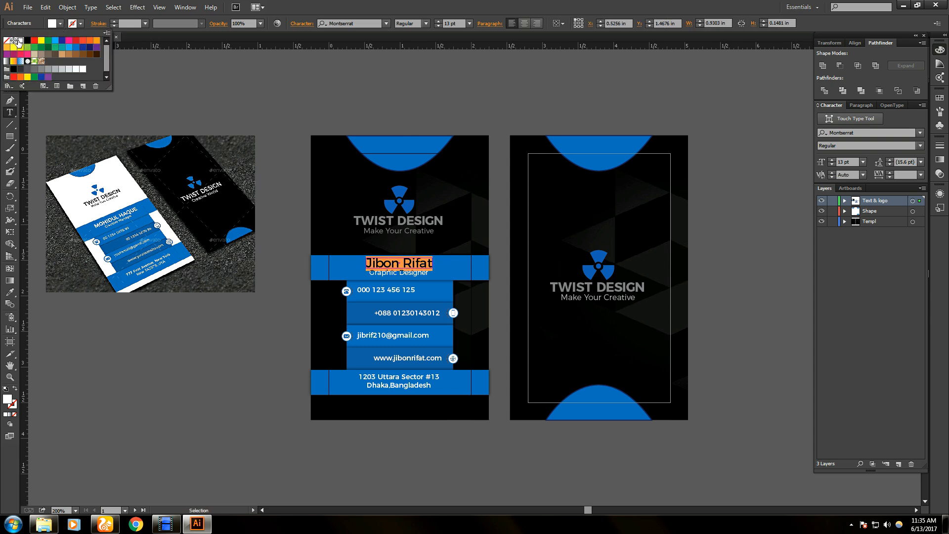
left_click(34, 48)
left_click(205, 99)
left_click(9, 52)
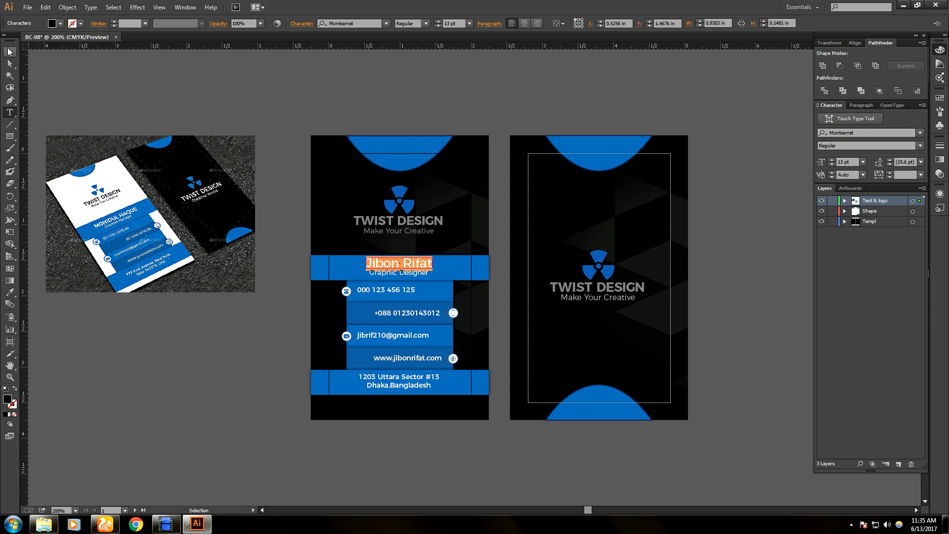
left_click(128, 84)
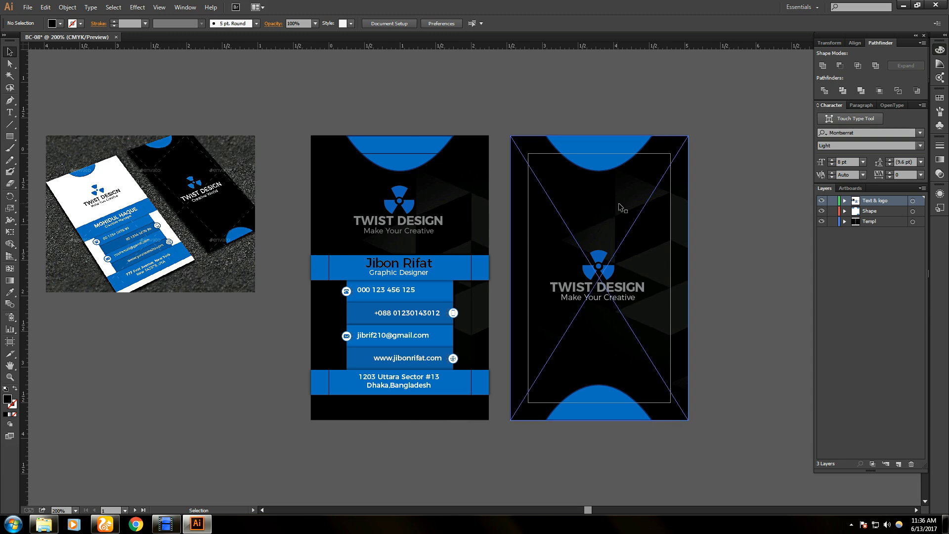
- Make the Graphic Designer job title black
double_click(406, 275)
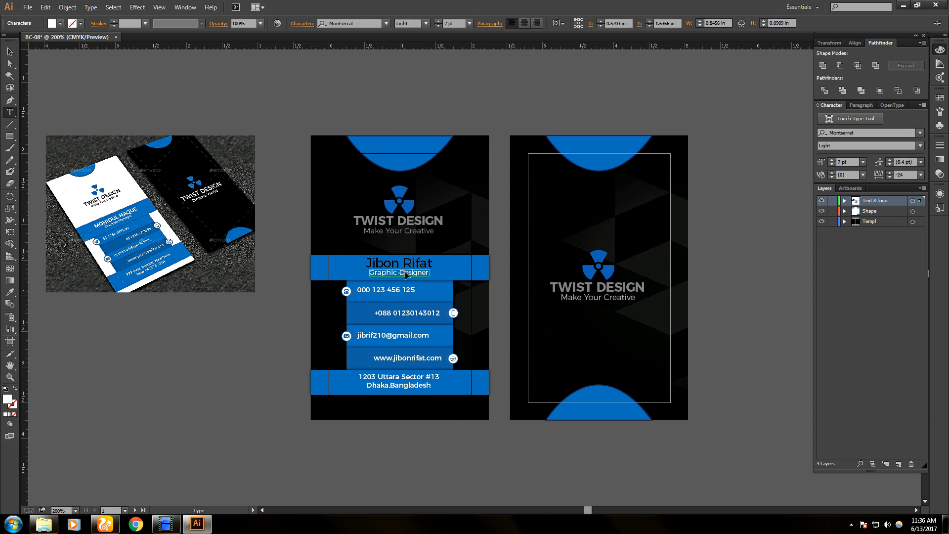
triple_click(407, 275)
left_click(61, 24)
left_click(27, 40)
left_click(6, 53)
left_click(131, 81)
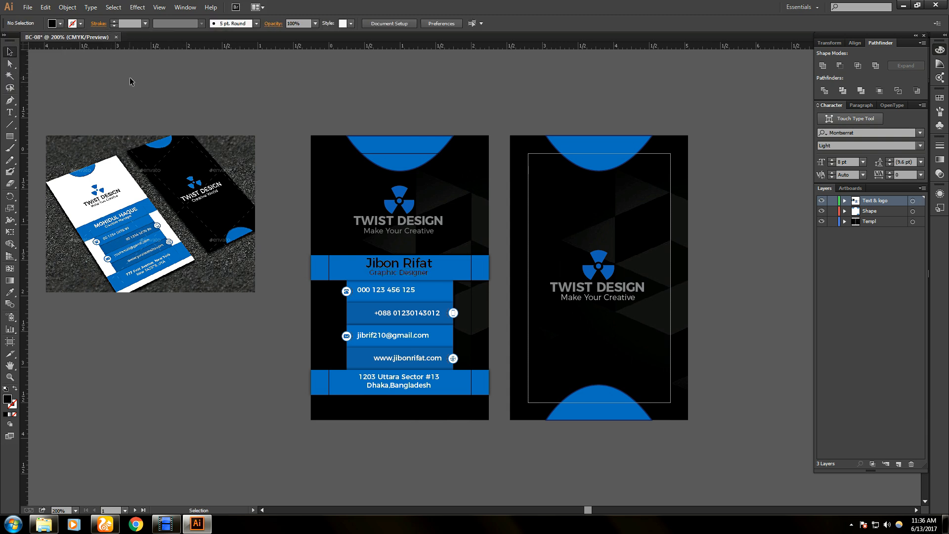
- Make the front card's phone number text black
scroll(573, 350, "up", 1)
key("alt")
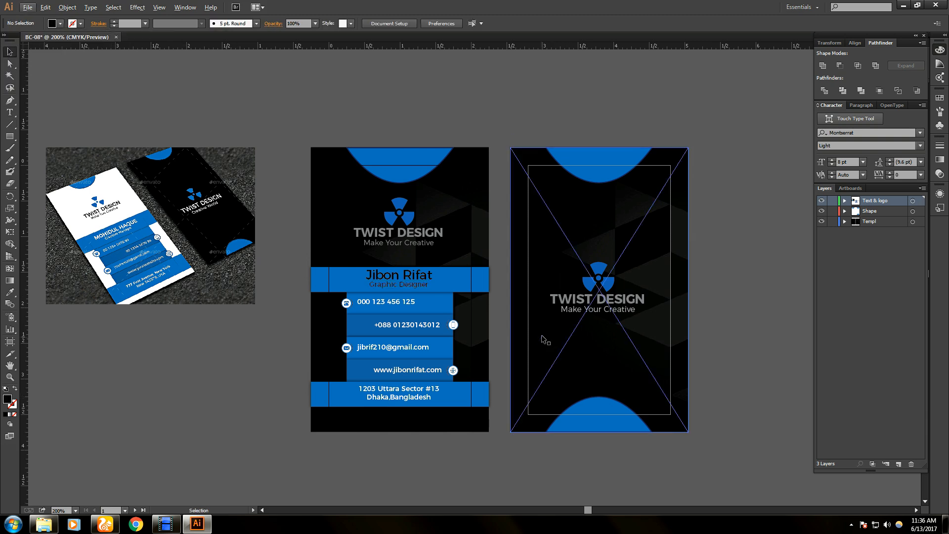
scroll(546, 340, "up", 1)
scroll(544, 339, "down", 1)
left_click(393, 306)
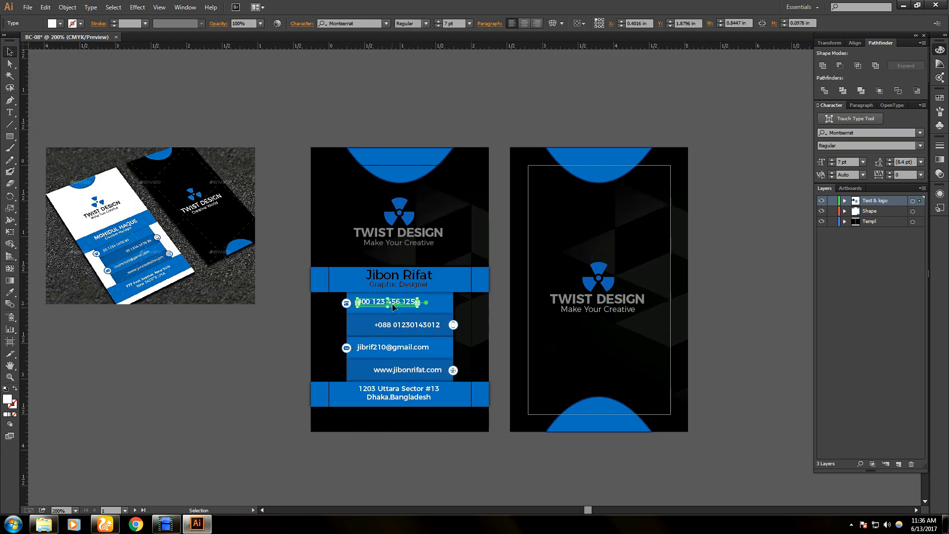
double_click(394, 306)
key("ctrl+a")
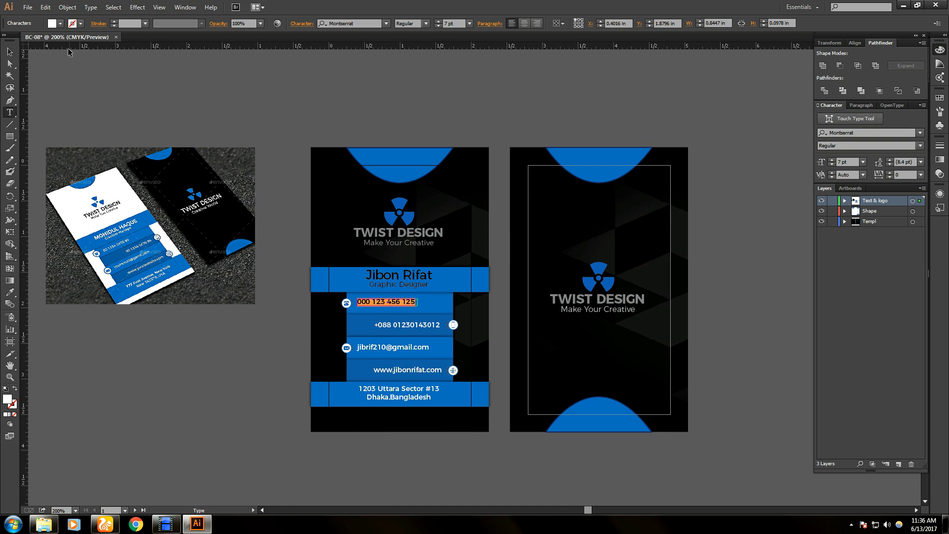
left_click(60, 24)
left_click(36, 49)
left_click(166, 523)
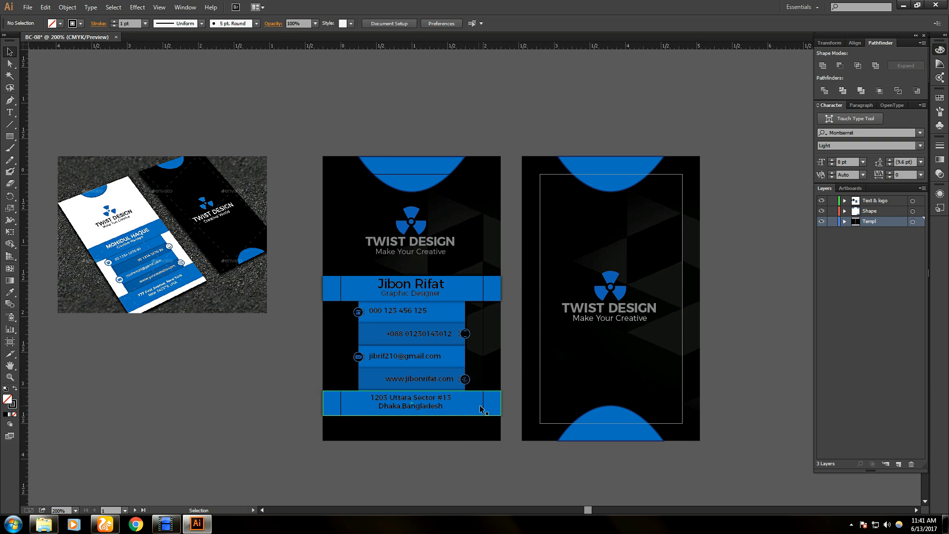
scroll(500, 441, "up", 3)
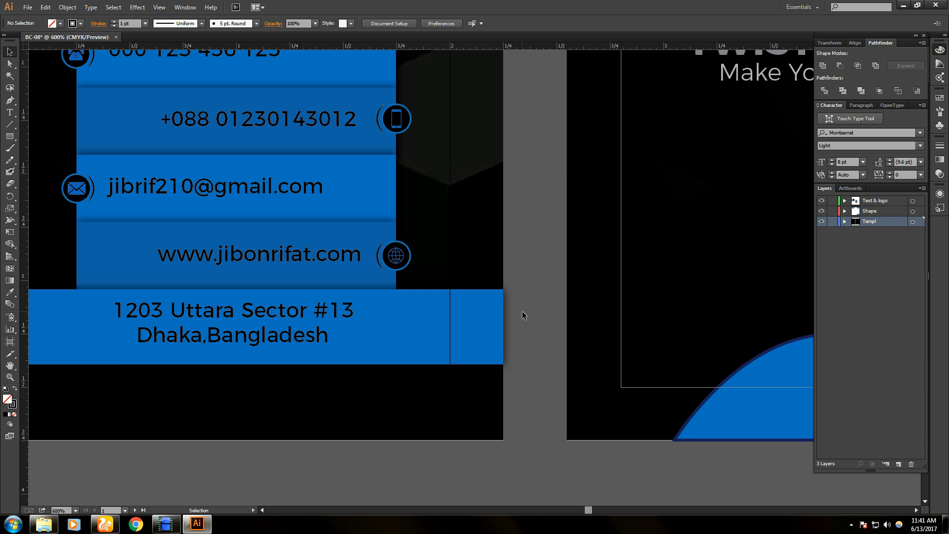
scroll(522, 310, "up", 1)
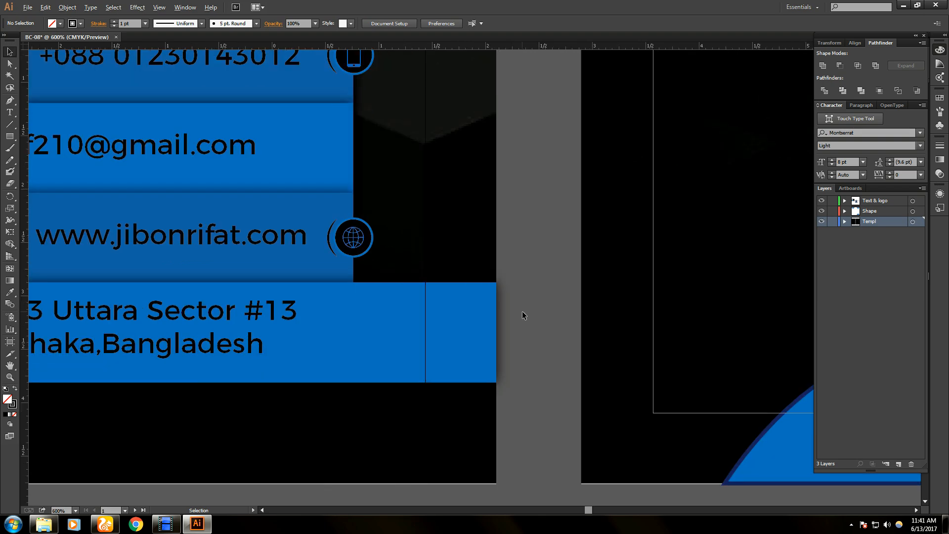
scroll(522, 310, "down", 3)
scroll(550, 321, "down", 1)
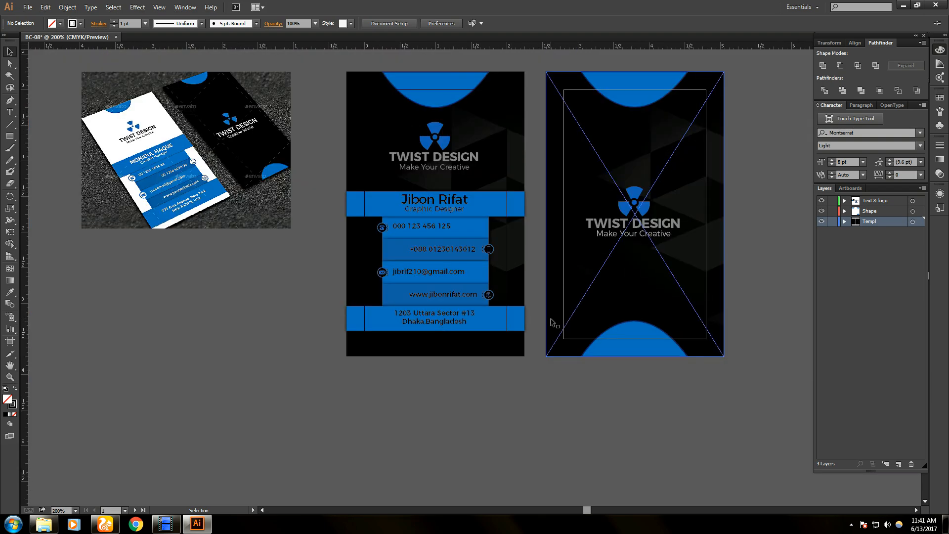
left_click_drag(754, 143, 756, 204)
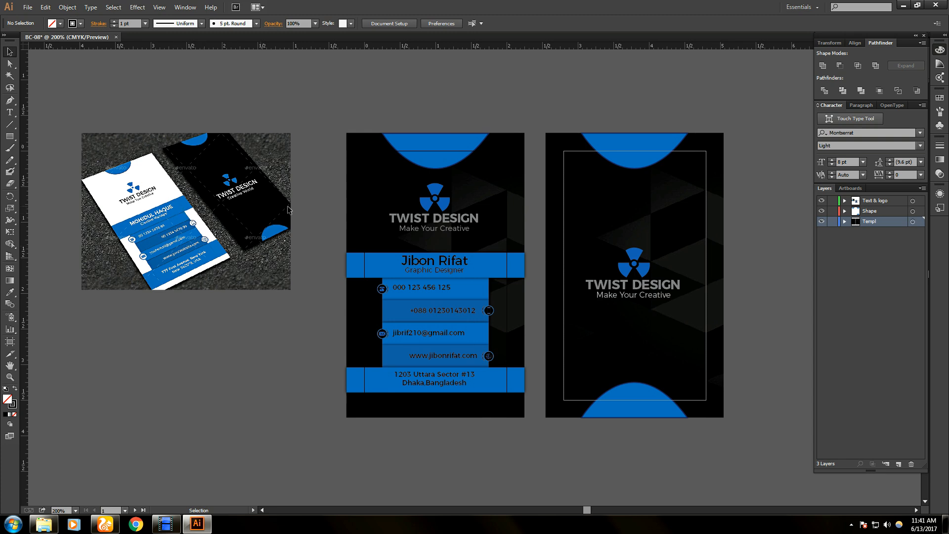
- Marquee-select all the artwork on both cards to check it, then bring up the File menu
left_click_drag(348, 107, 761, 433)
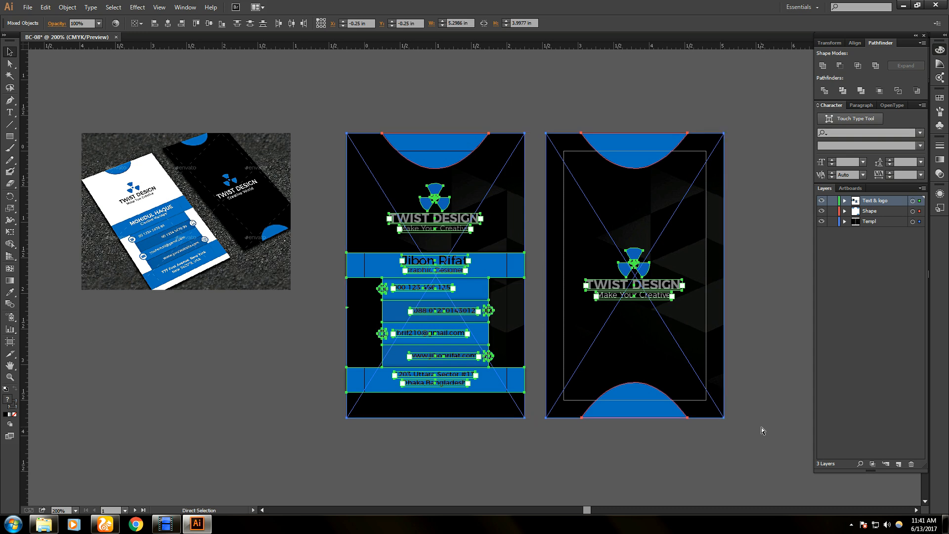
left_click(762, 430)
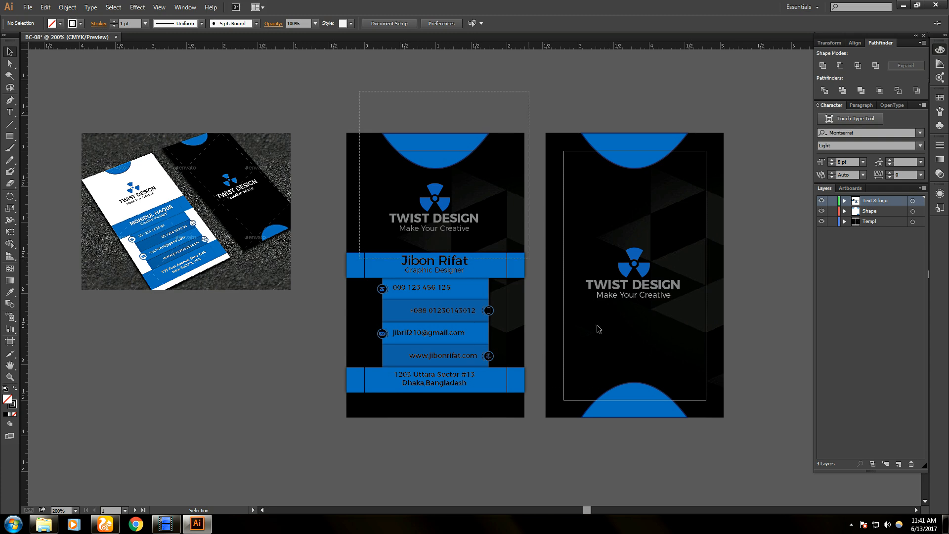
left_click(28, 8)
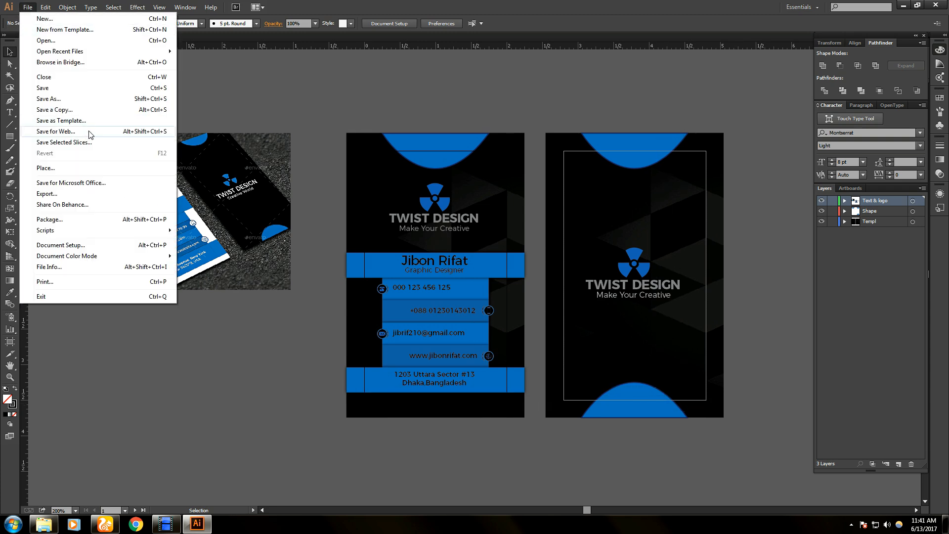
left_click(280, 344)
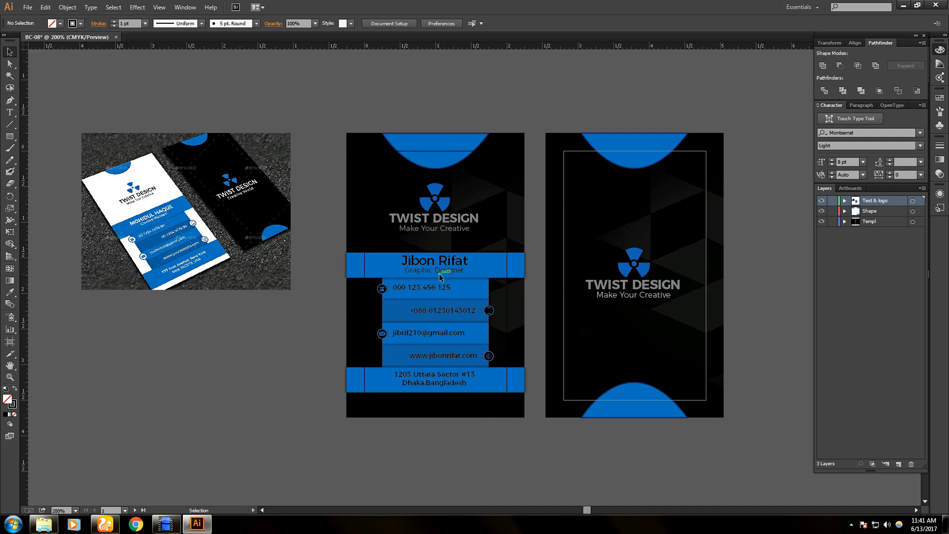
left_click_drag(333, 90, 532, 465)
left_click(27, 7)
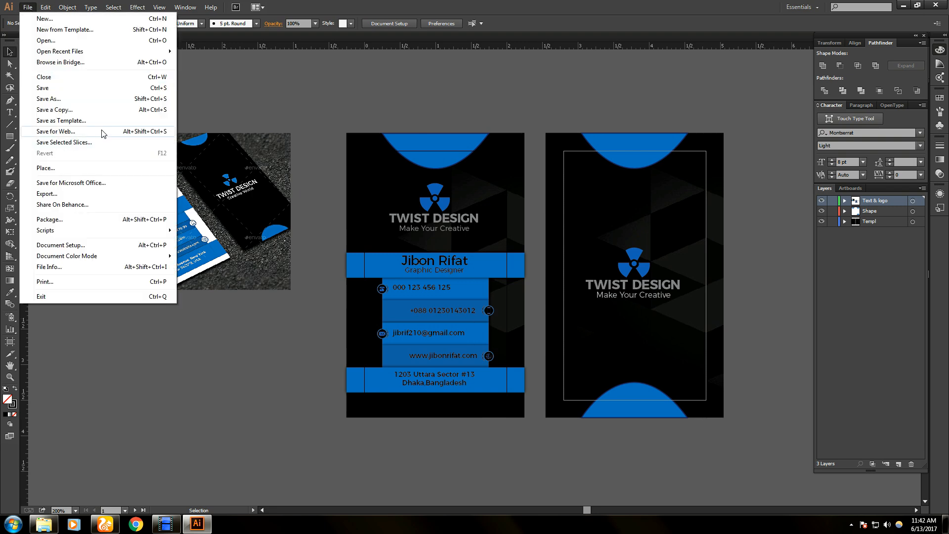
- Open Save for Web with Ctrl+Alt+Shift+S and enter a new image width
left_click(293, 170)
key("ctrl+alt+shift+s")
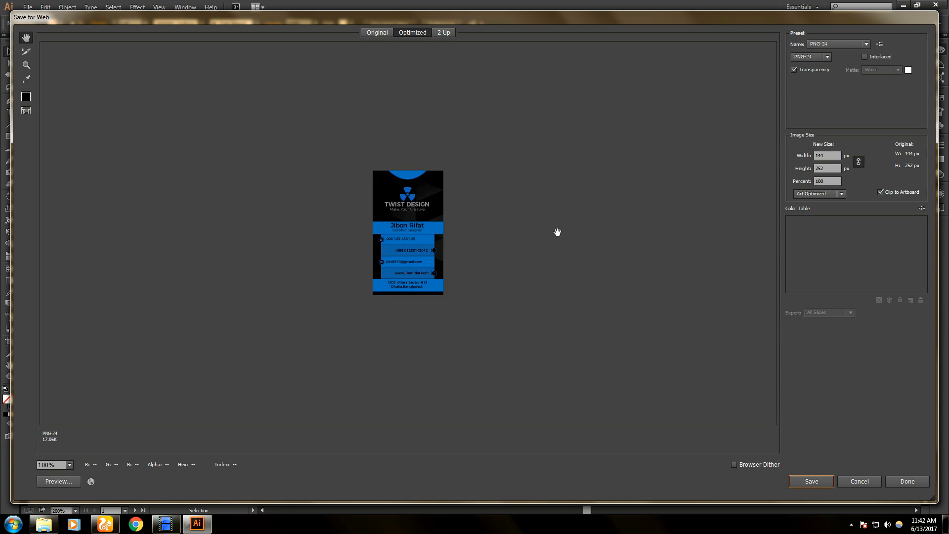
left_click(835, 156)
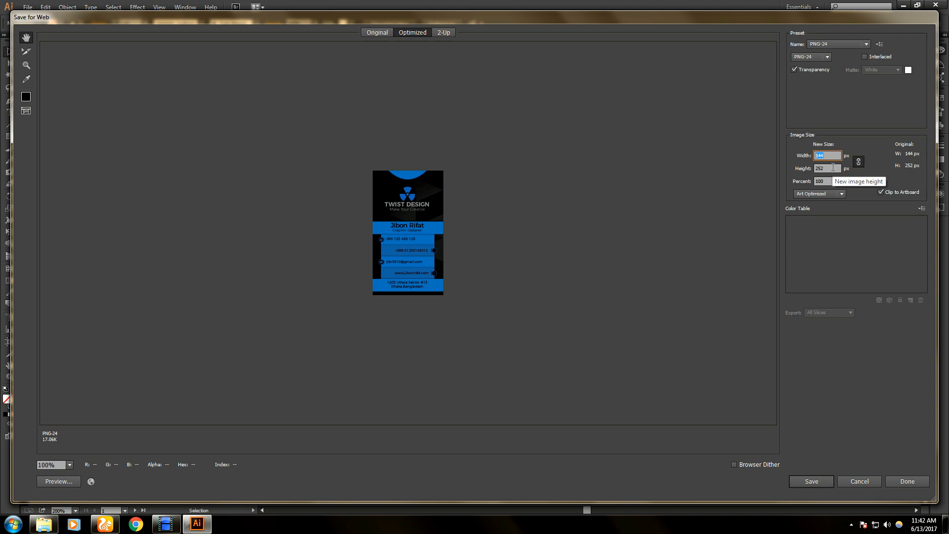
type("1500")
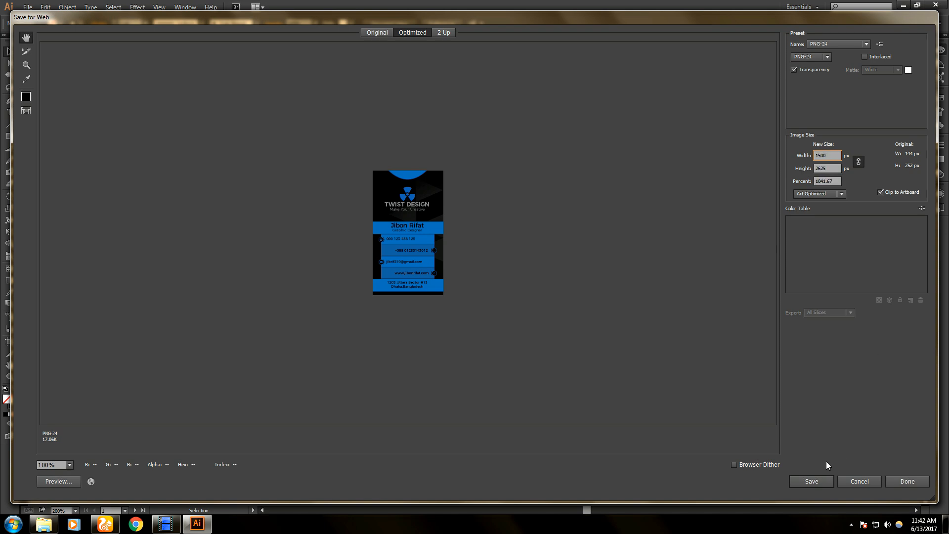
left_click(822, 482)
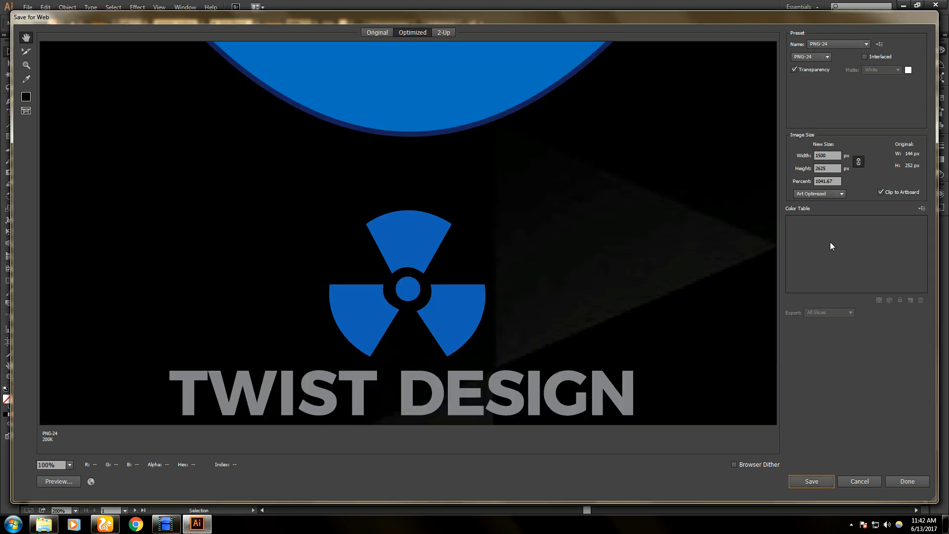
- Clear the 1500 px width, enter 15 for the height, then cancel the Save Optimized As dialog
left_click(825, 155)
key("BackSpace")
left_click_drag(833, 168, 804, 171)
type("1500")
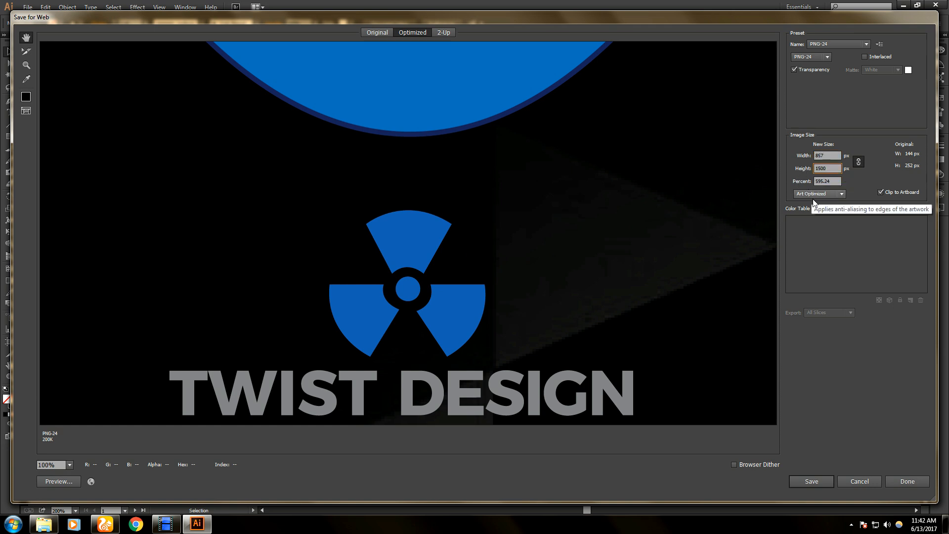
key("Return")
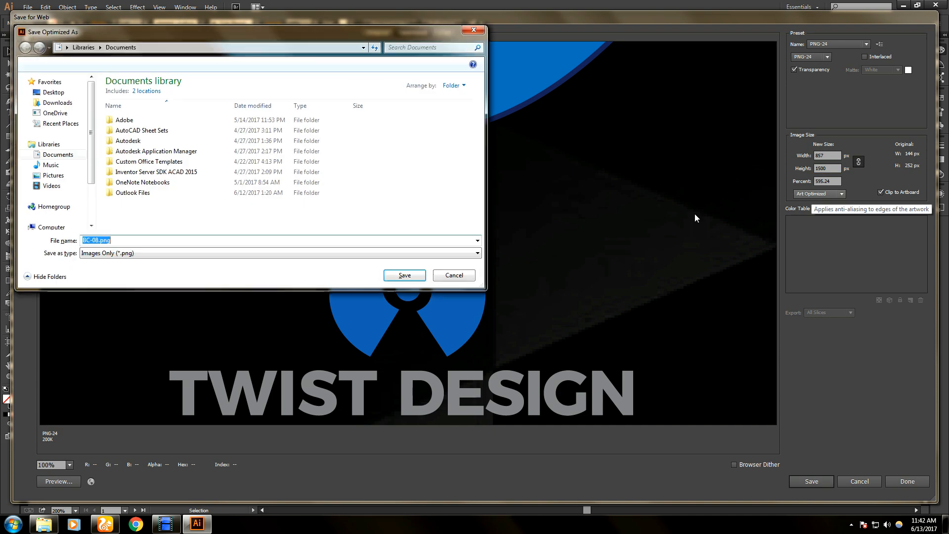
left_click(473, 30)
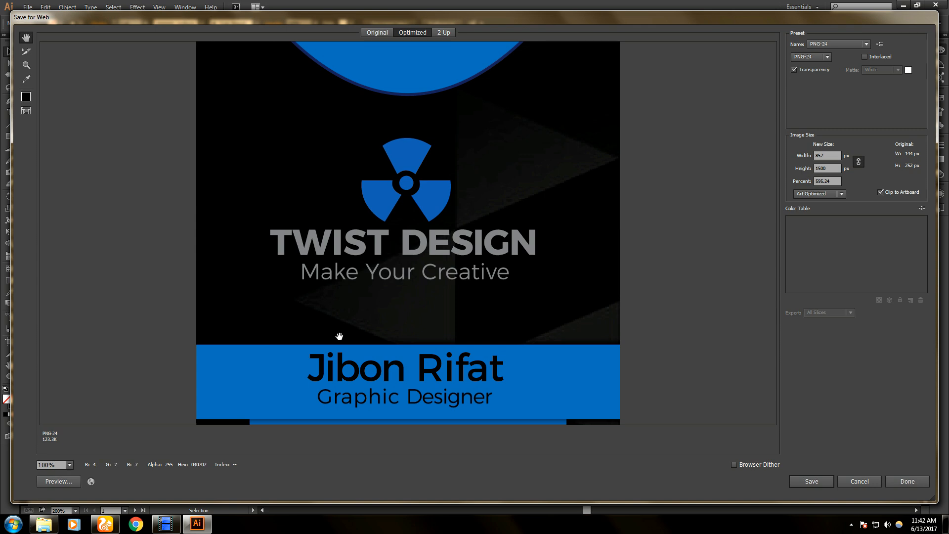
left_click(168, 528)
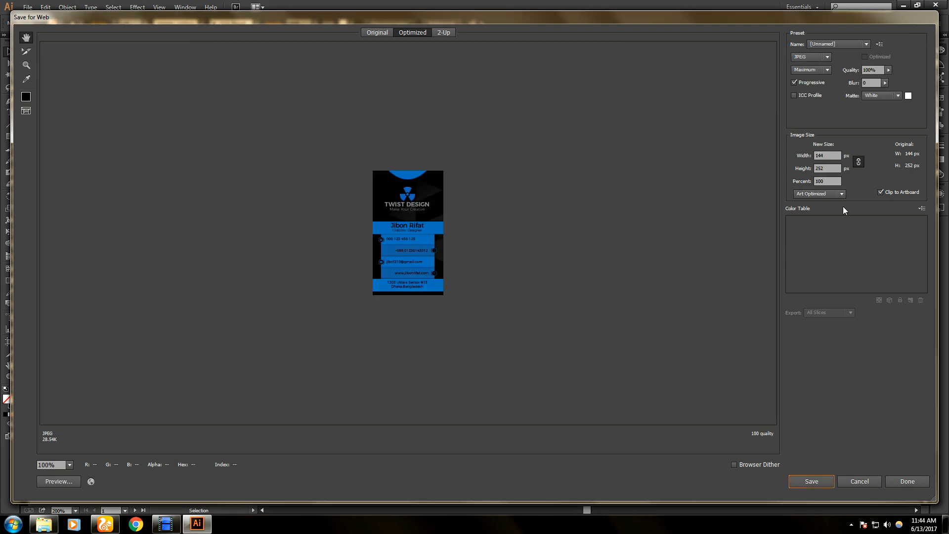
- Set the export height to 1500 px and save the JPEG as BC-08.jpg on the Desktop
left_click(831, 168)
type("1500")
left_click(819, 480)
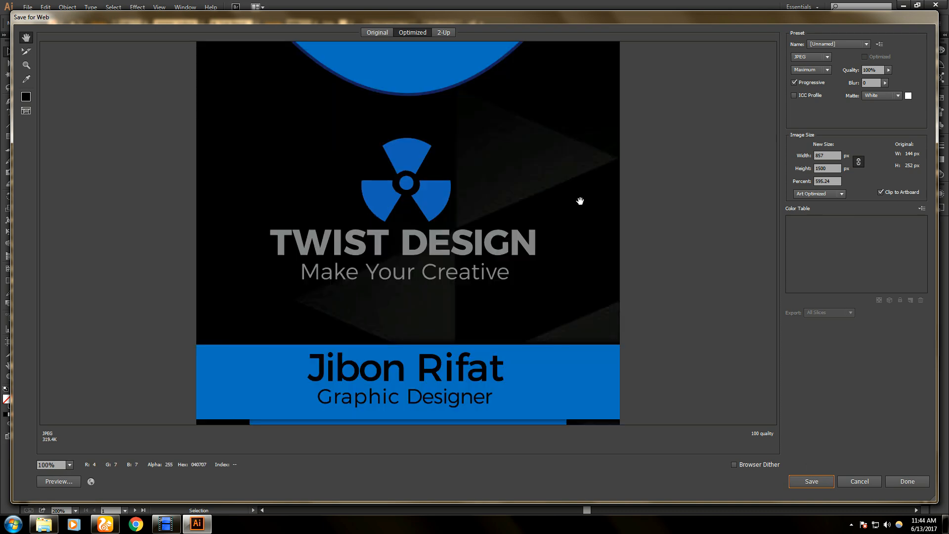
- Compare the Original and Optimized previews, then close Save for Web
left_click(387, 35)
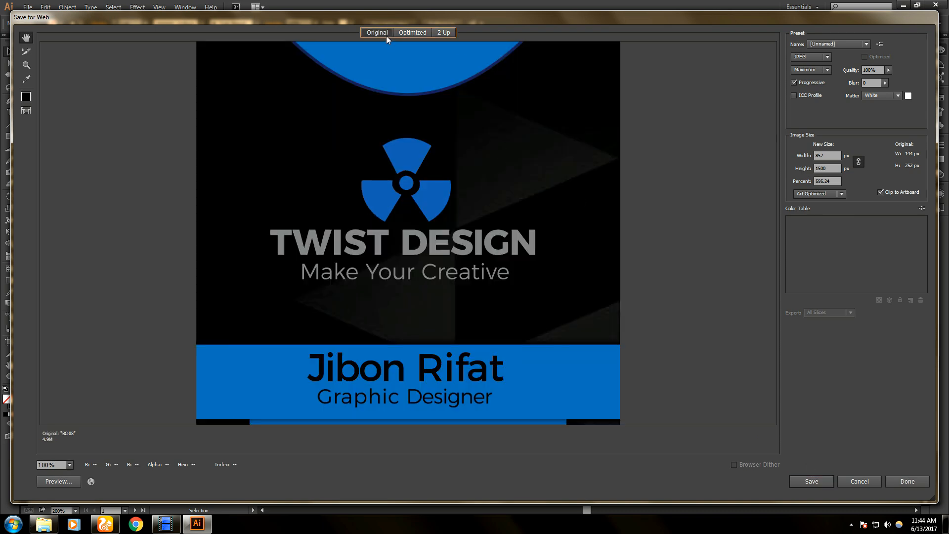
left_click(404, 32)
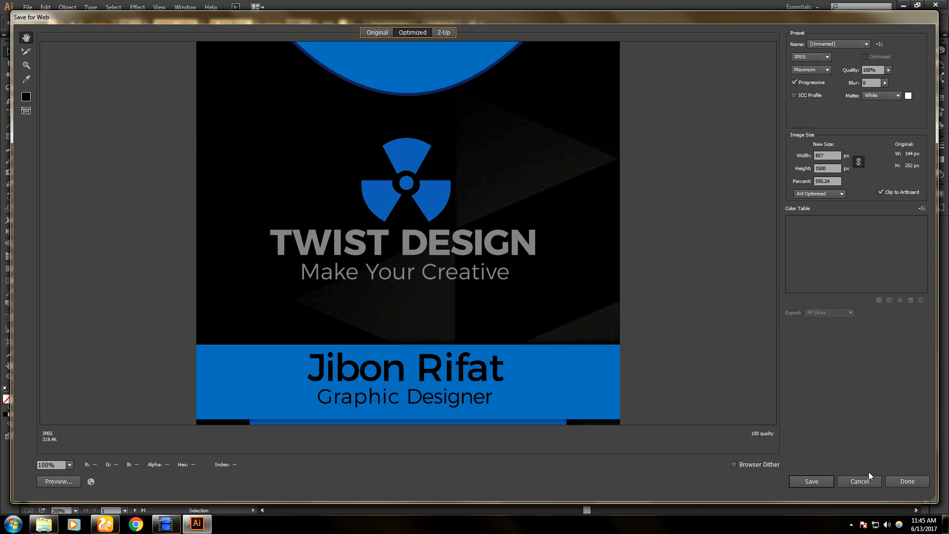
left_click(859, 482)
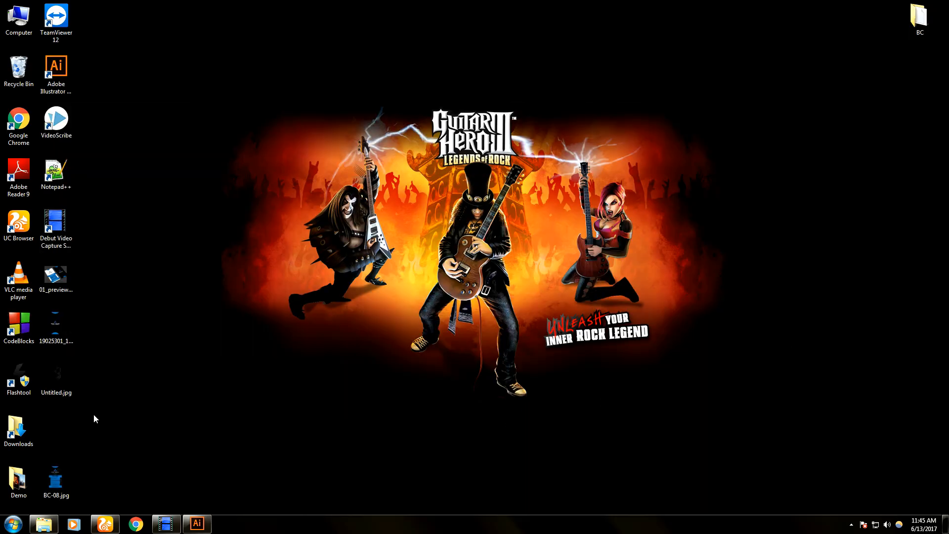
- View BC-08.jpg in Windows Photo Viewer, then return to the Illustrator BC-08 document
double_click(69, 480)
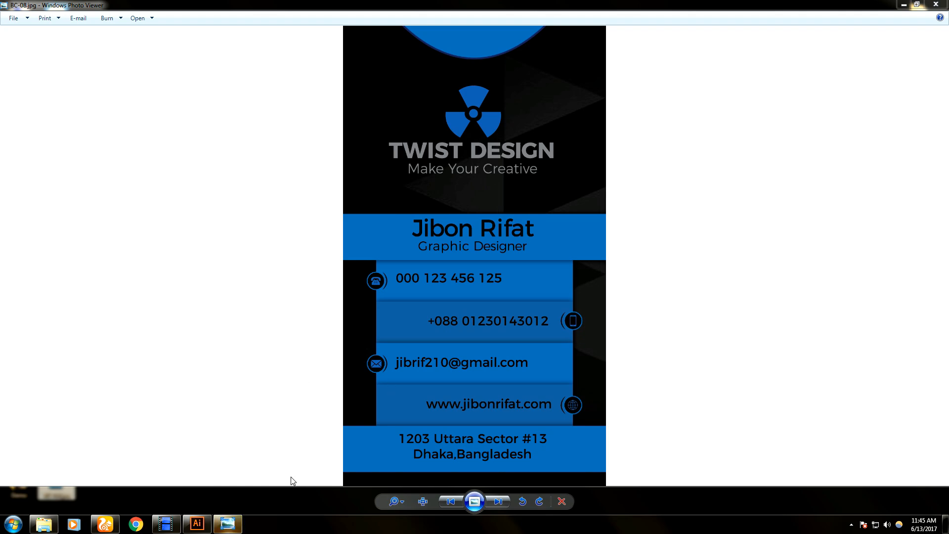
left_click(197, 524)
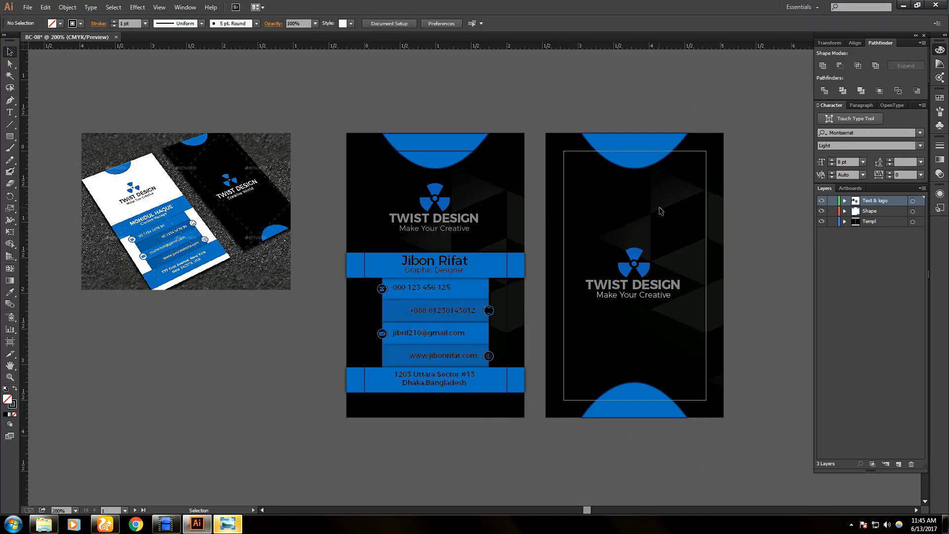
- Make artboard 2 active and set the Save for Web image size to 857×1500 px
left_click(628, 160)
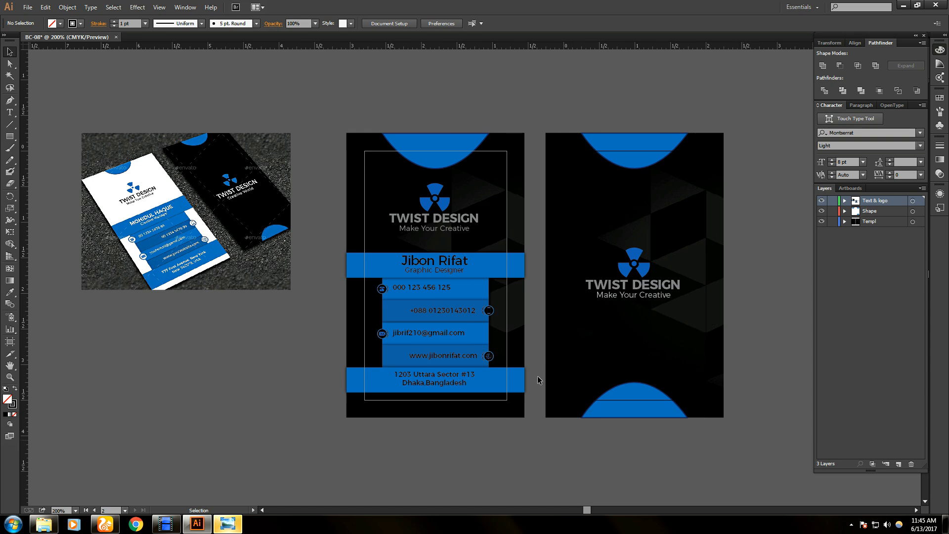
key("alt+f")
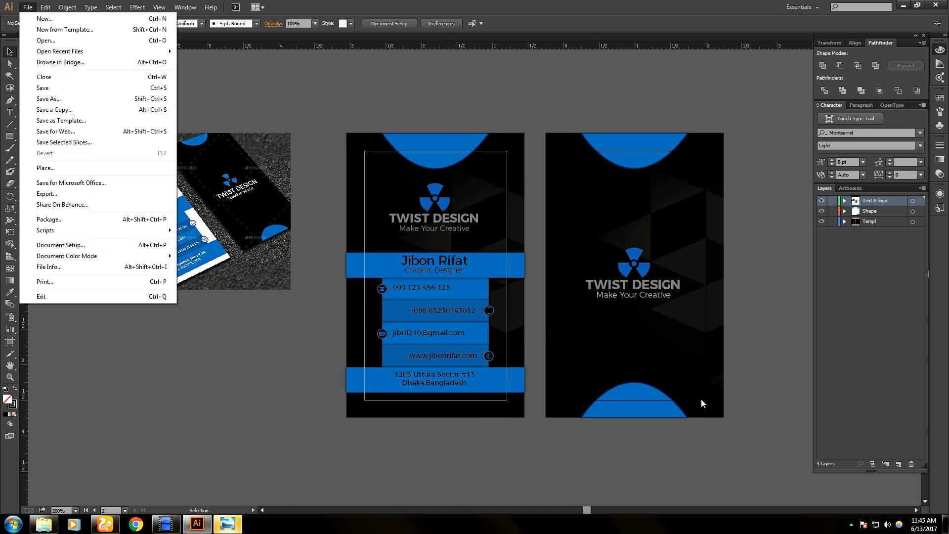
left_click(568, 105)
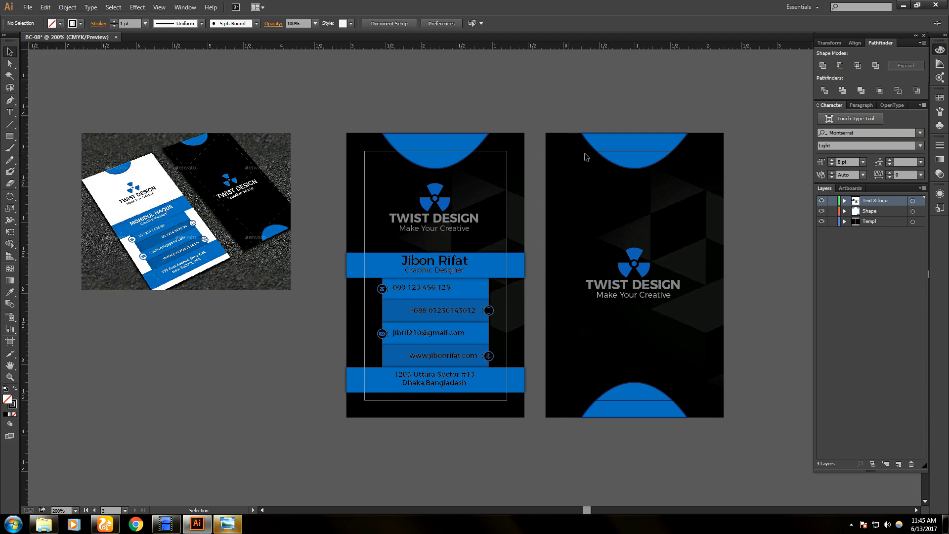
left_click(28, 7)
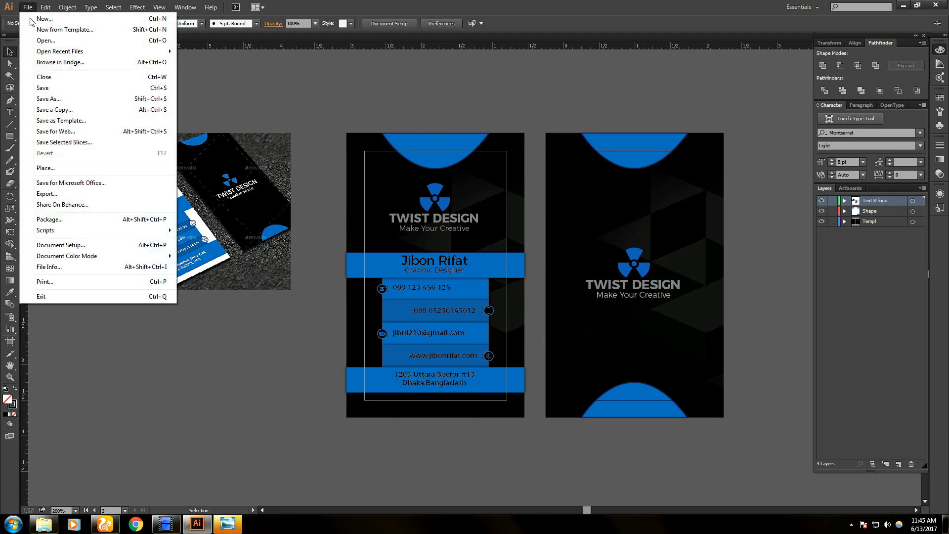
left_click(121, 131)
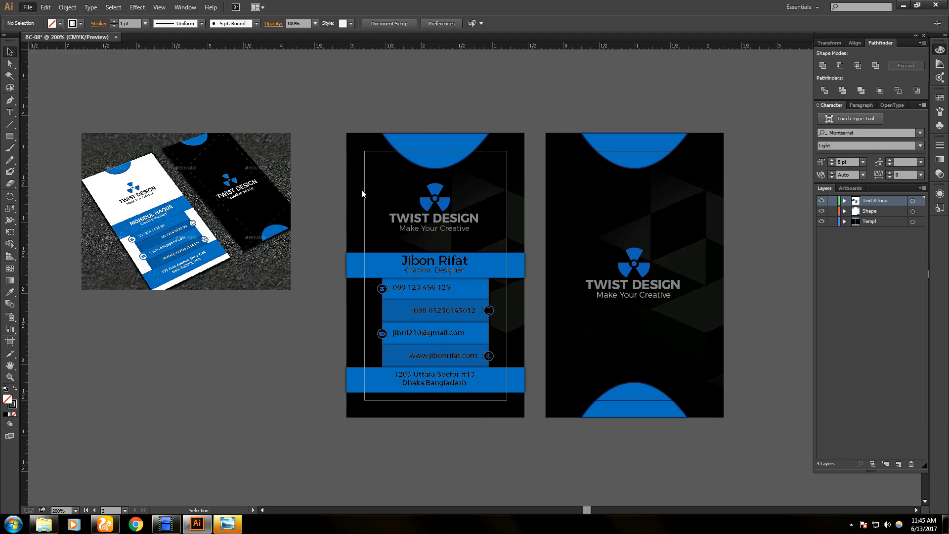
left_click(829, 156)
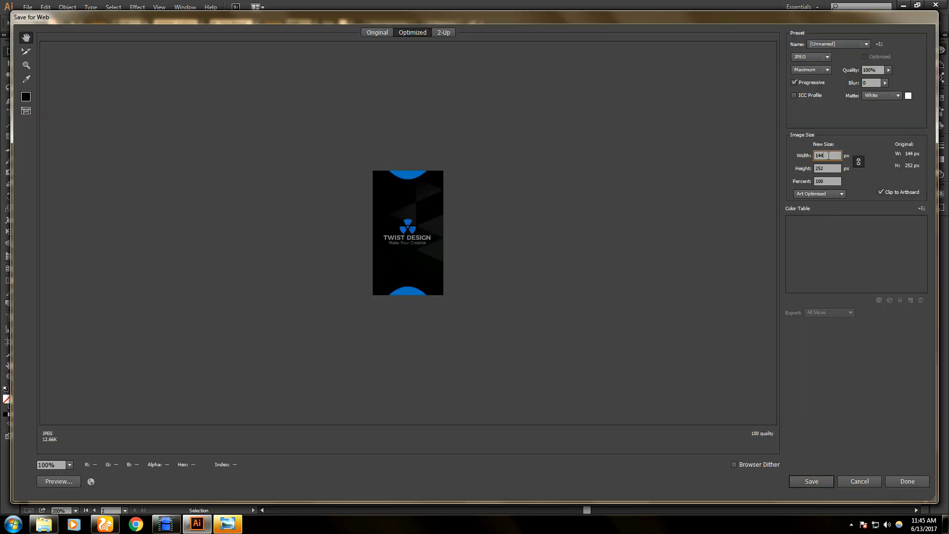
left_click(834, 168)
type("1500")
left_click(818, 482)
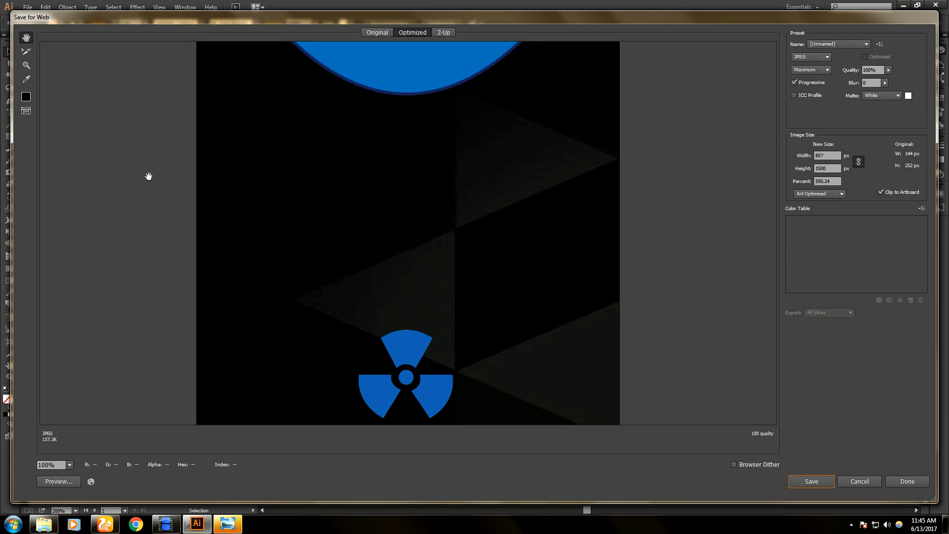
- Save the front card JPEG to the desktop as BC-Front.jpg
left_click(806, 481)
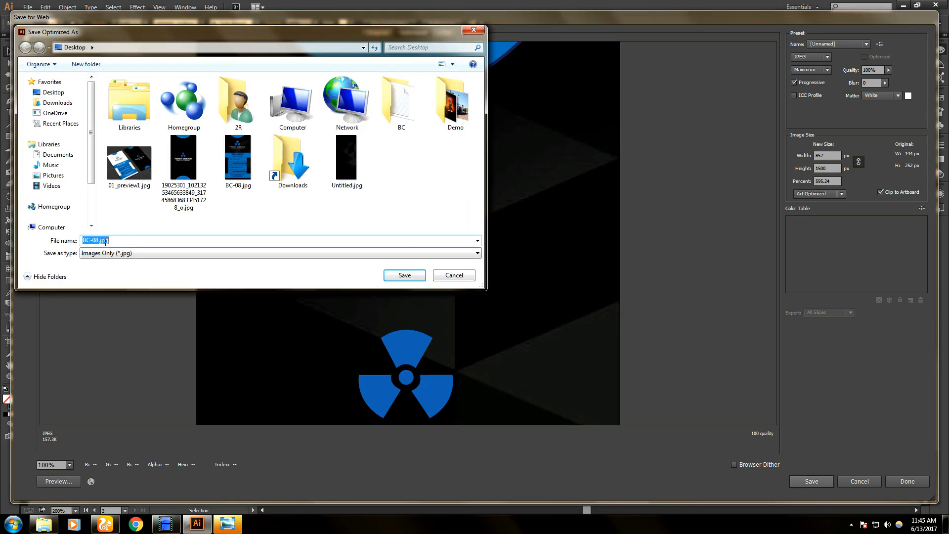
double_click(96, 240)
type("Front")
key("Return")
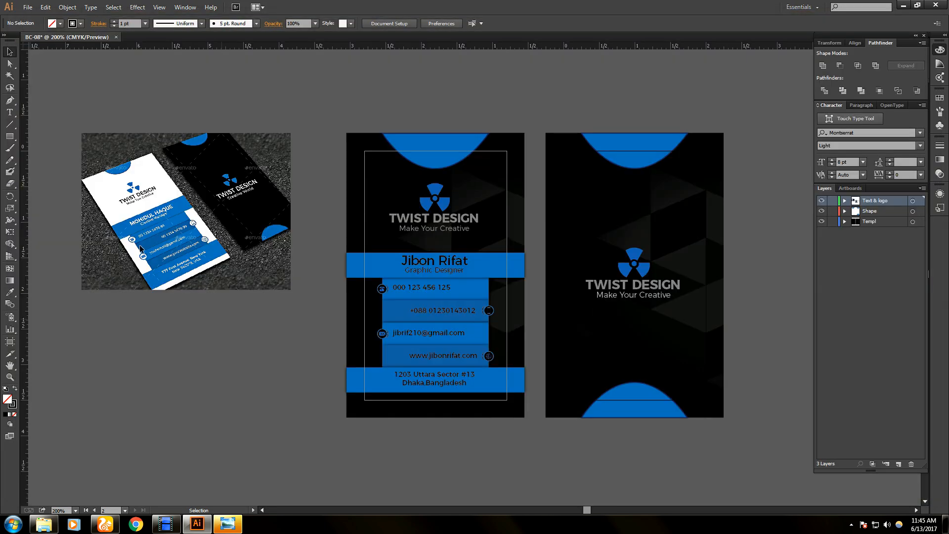
- Minimize Illustrator and Photo Viewer, then open BC-Front.jpg from the desktop
left_click(903, 5)
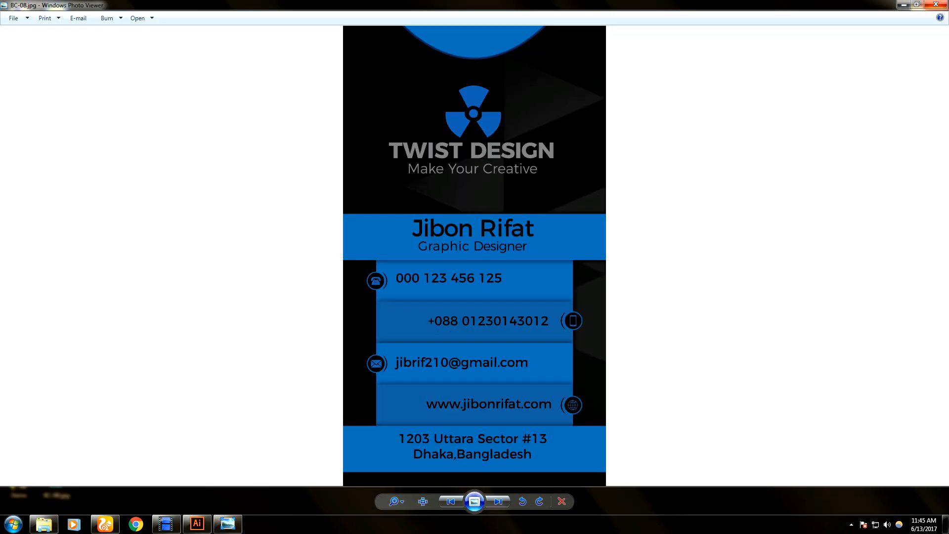
left_click(903, 5)
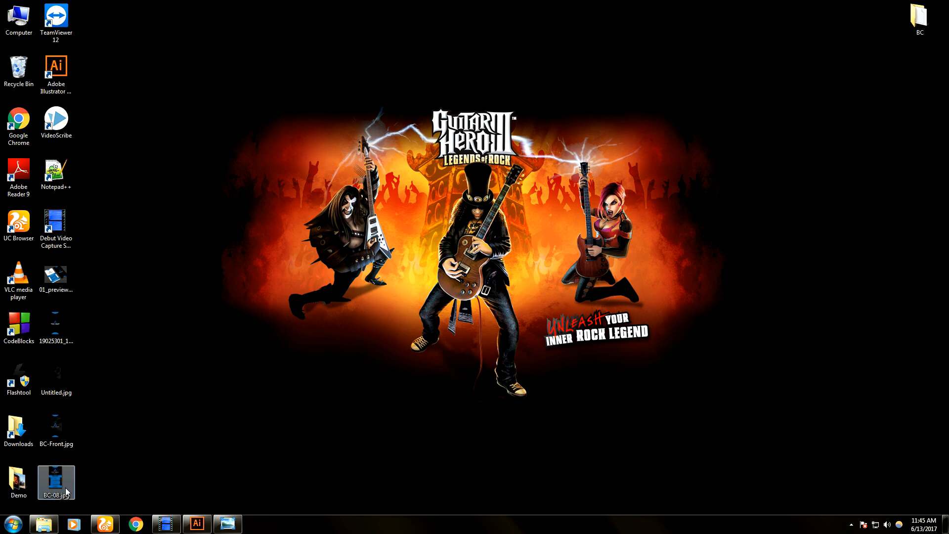
double_click(58, 427)
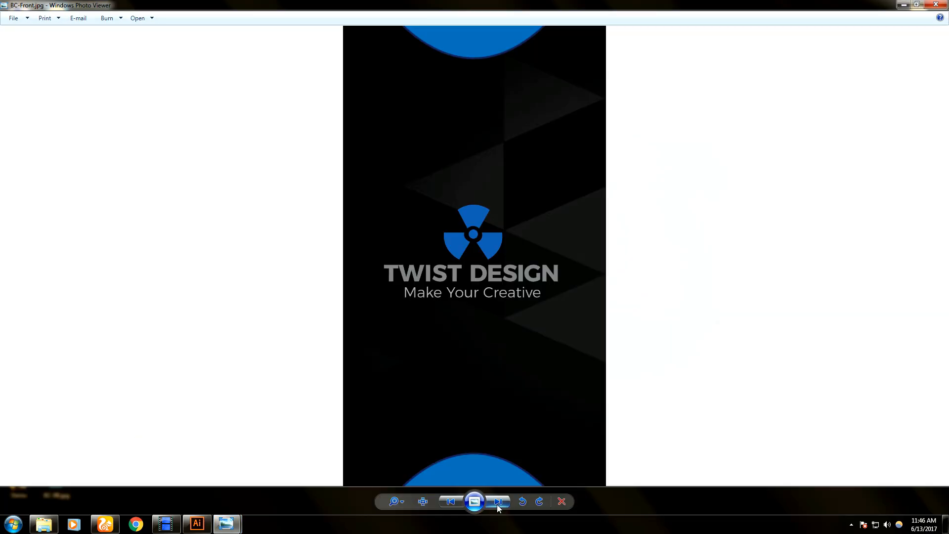
- Cycle through the images back to BC-08.jpg, close Photo Viewer, and restore the screen recorder
left_click(498, 502)
left_click(497, 501)
left_click(498, 502)
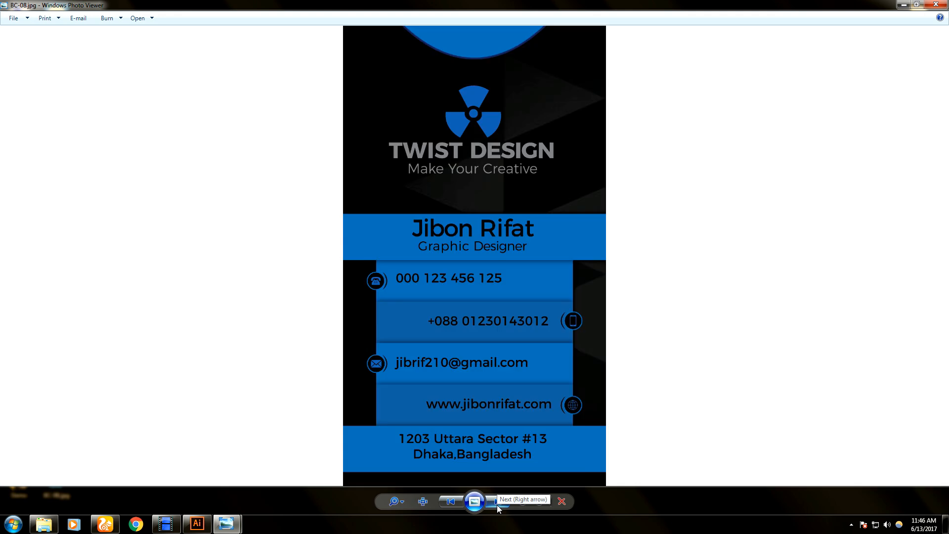
left_click(497, 501)
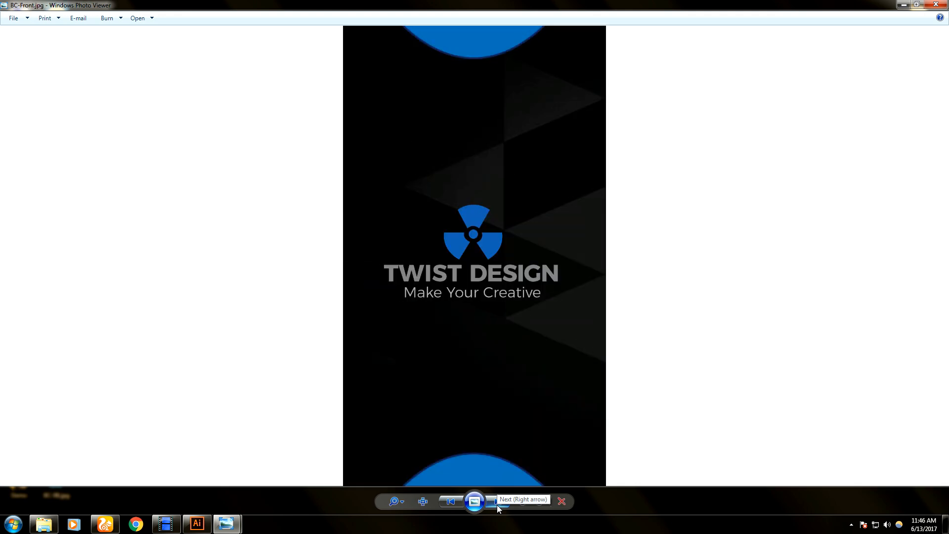
left_click(496, 503)
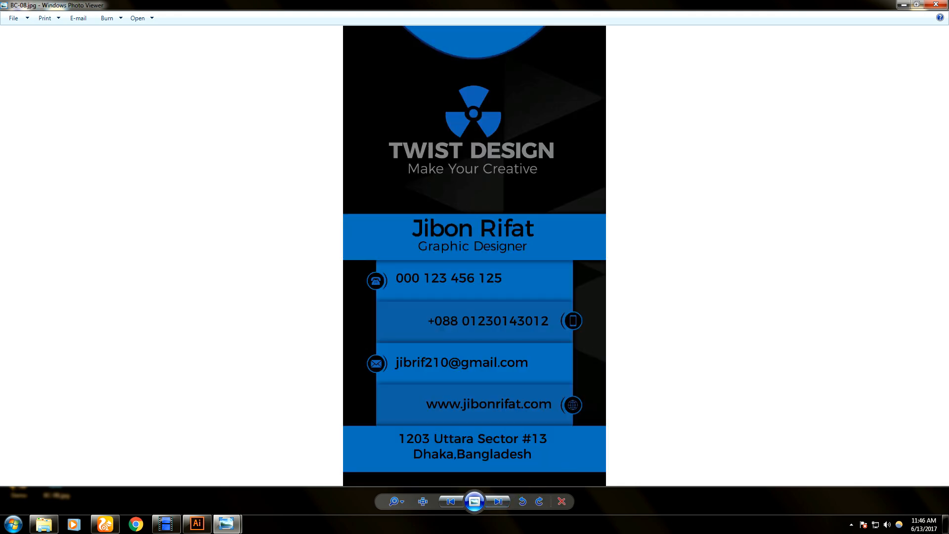
left_click(935, 5)
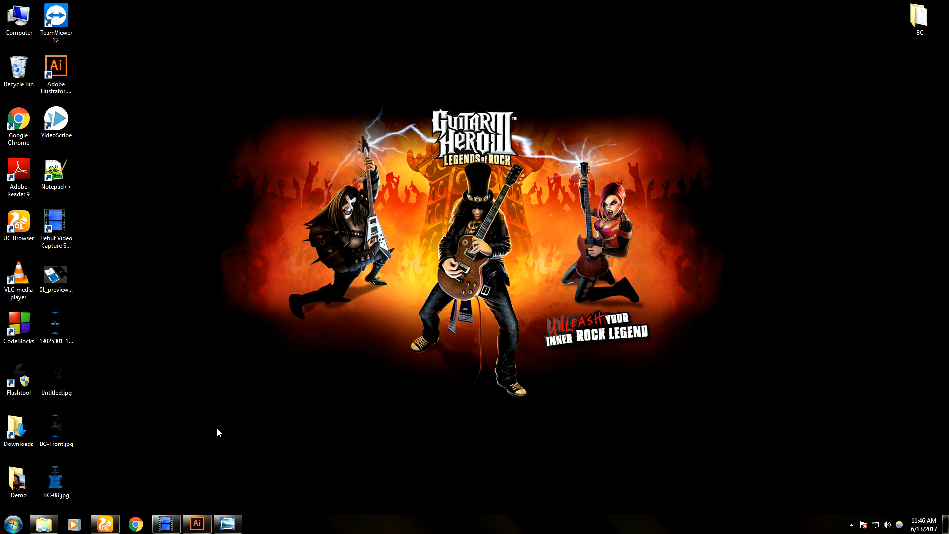
left_click(166, 523)
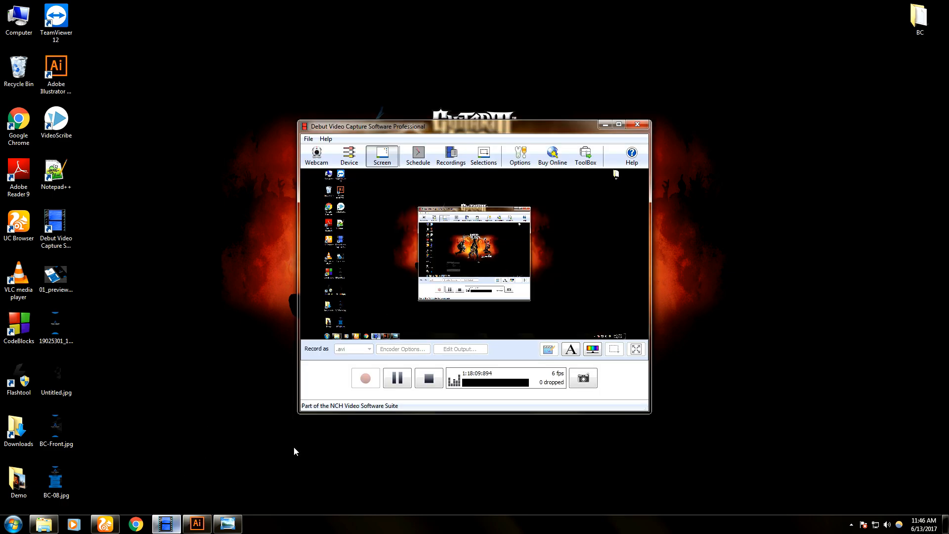